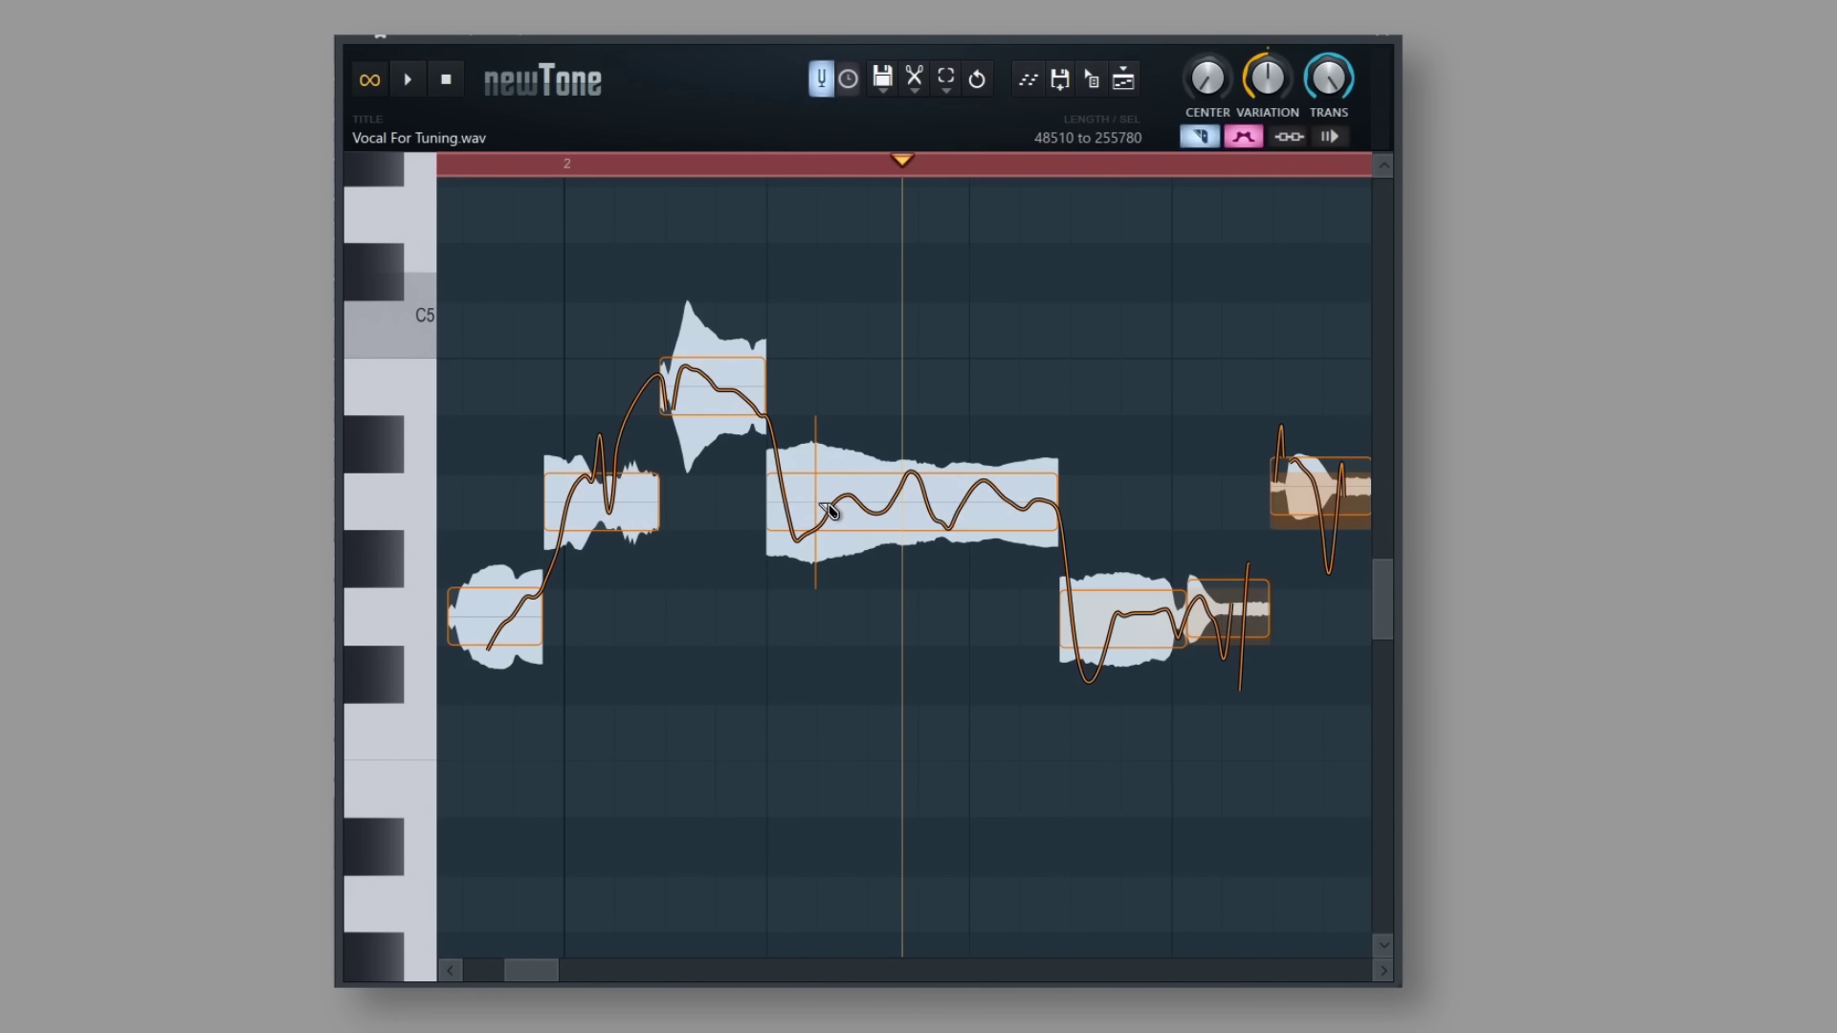
Slice the long sustained note in bar 2 at several points to break it into short segments
{"action": "left_click", "coordinate": [816, 507]}
{"action": "left_click", "coordinate": [867, 507]}
{"action": "left_click", "coordinate": [917, 507]}
{"action": "left_click", "coordinate": [967, 507]}
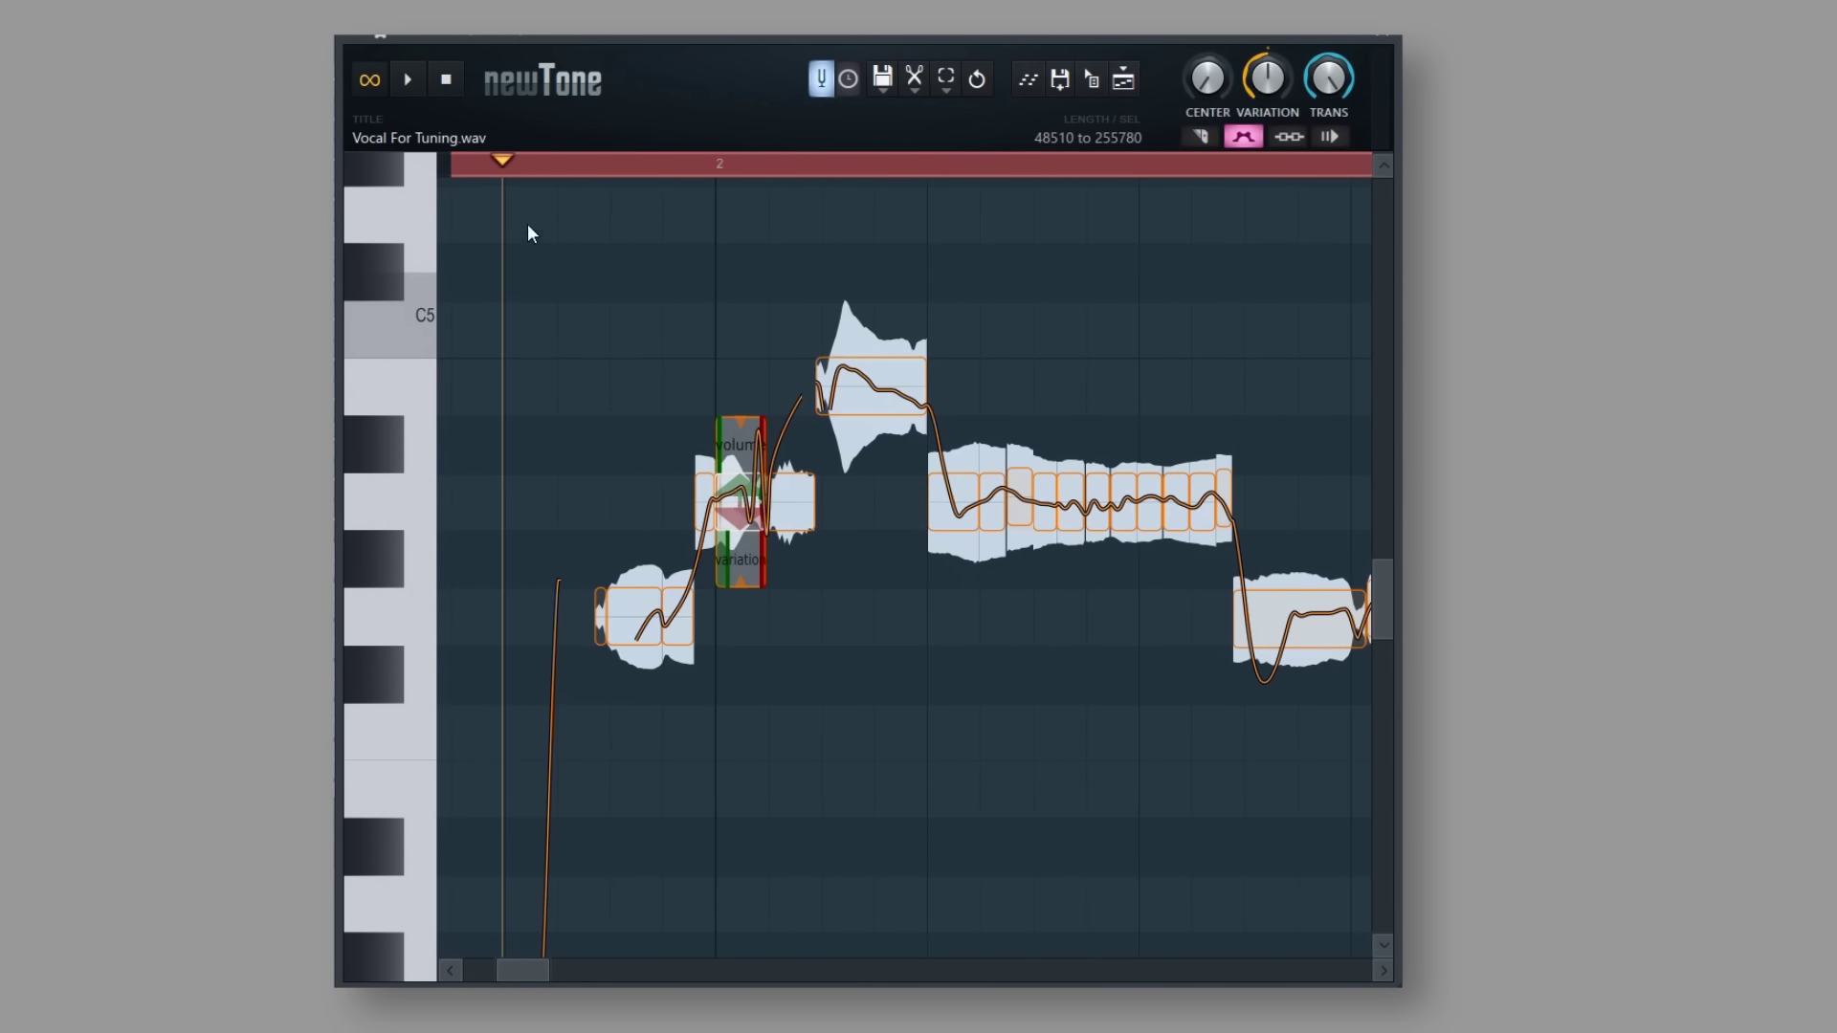
Split the highest vocal note near C5 in two at about its middle
{"action": "left_click", "coordinate": [716, 164]}
{"action": "scroll", "coordinate": [712, 165], "scroll_direction": "down", "scroll_amount": 3}
{"action": "scroll", "coordinate": [754, 165], "scroll_direction": "up", "scroll_amount": 4}
{"action": "left_click", "coordinate": [810, 395], "text": "shift"}
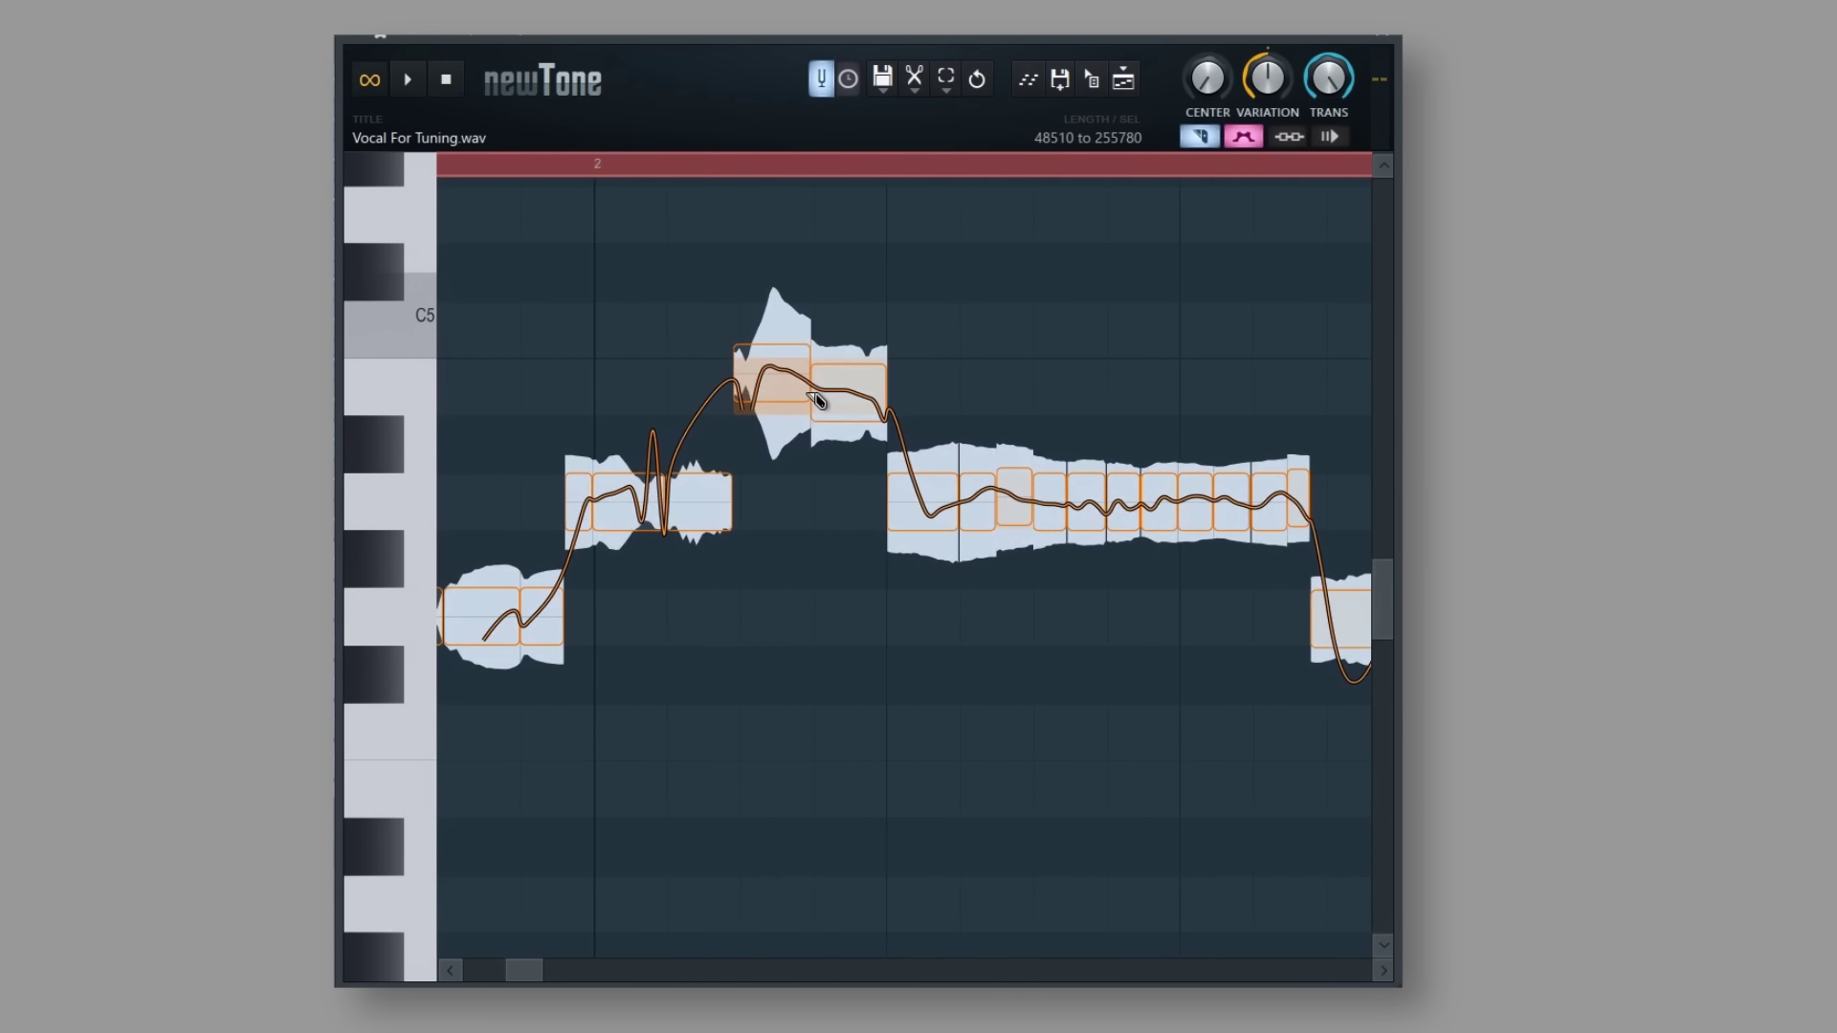
{"action": "left_click", "coordinate": [787, 392]}
{"action": "left_click", "coordinate": [858, 394]}
Slice the low note after the sustained phrase and the short notes that follow it before bar 3
{"action": "left_click", "coordinate": [754, 167]}
{"action": "scroll", "coordinate": [754, 168], "scroll_direction": "down", "scroll_amount": 4}
{"action": "left_click", "coordinate": [901, 166]}
{"action": "scroll", "coordinate": [909, 166], "scroll_direction": "up", "scroll_amount": 3}
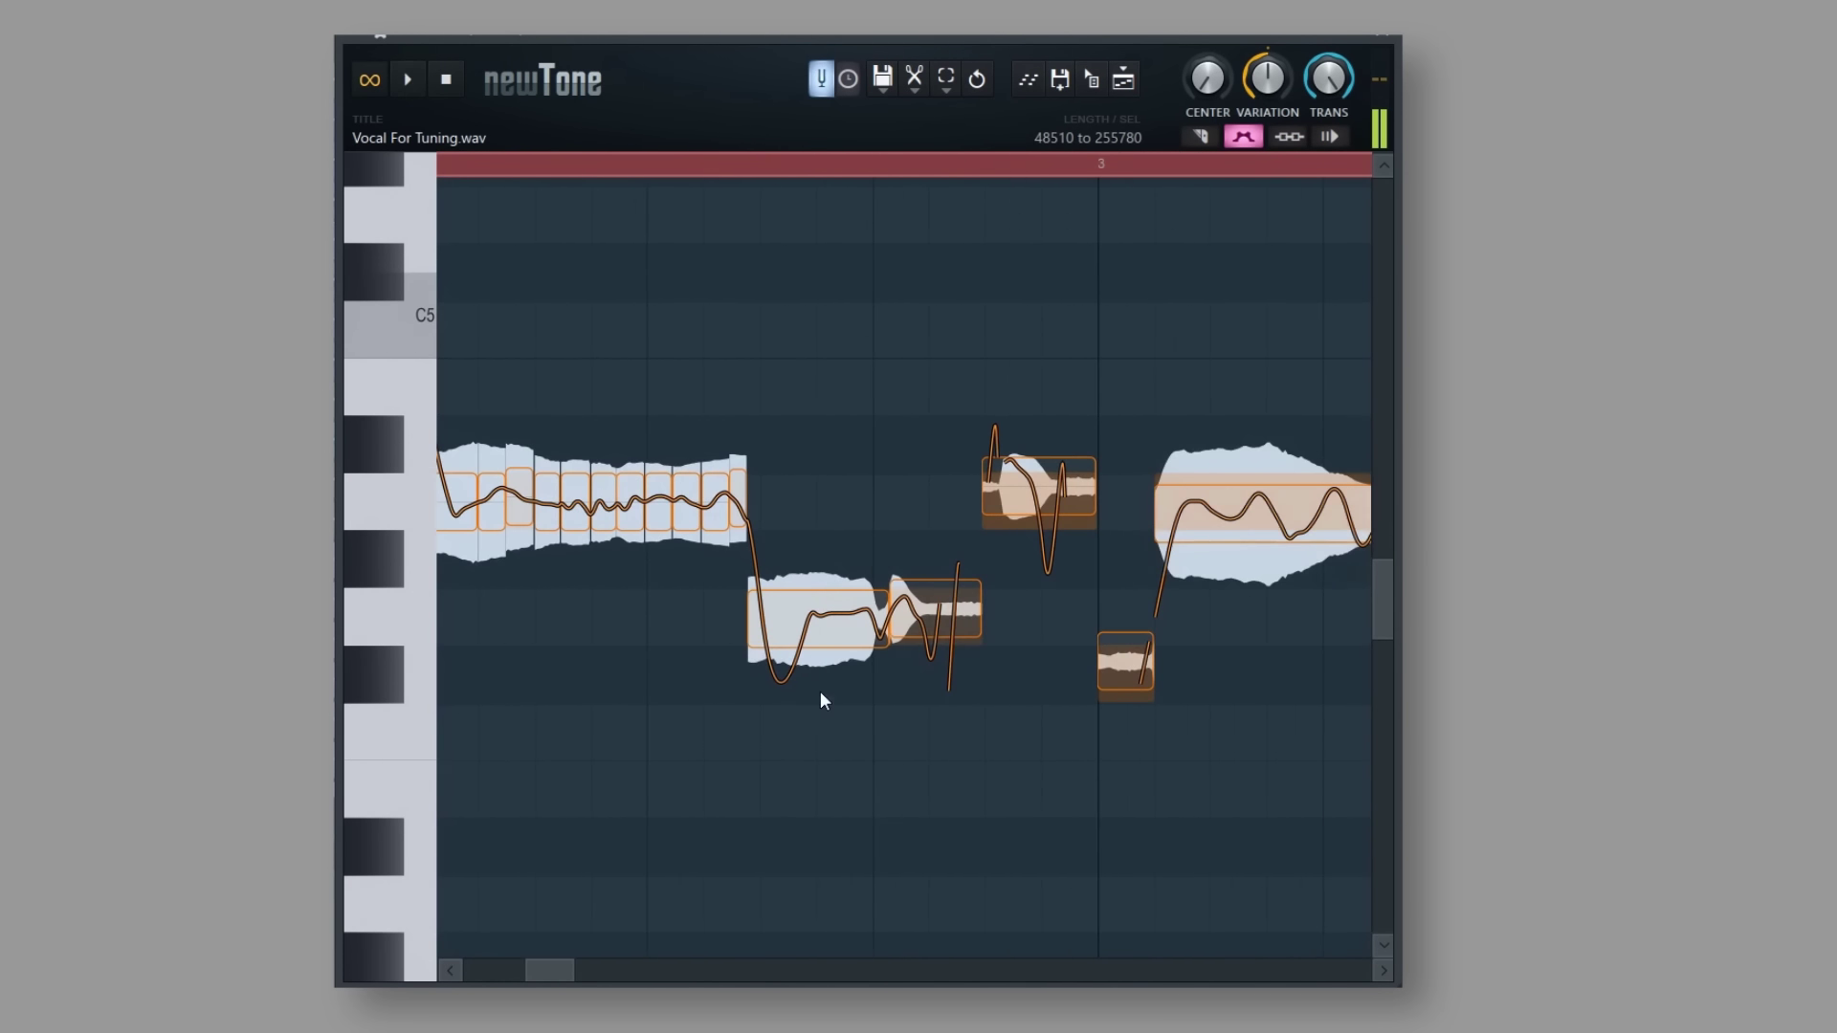
{"action": "left_click", "coordinate": [815, 627], "text": "shift"}
{"action": "left_click_drag", "start_coordinate": [780, 695], "coordinate": [1036, 384]}
{"action": "left_click", "coordinate": [1022, 483]}
{"action": "left_click", "coordinate": [939, 622]}
{"action": "scroll", "coordinate": [917, 164], "scroll_direction": "down", "scroll_amount": 3}
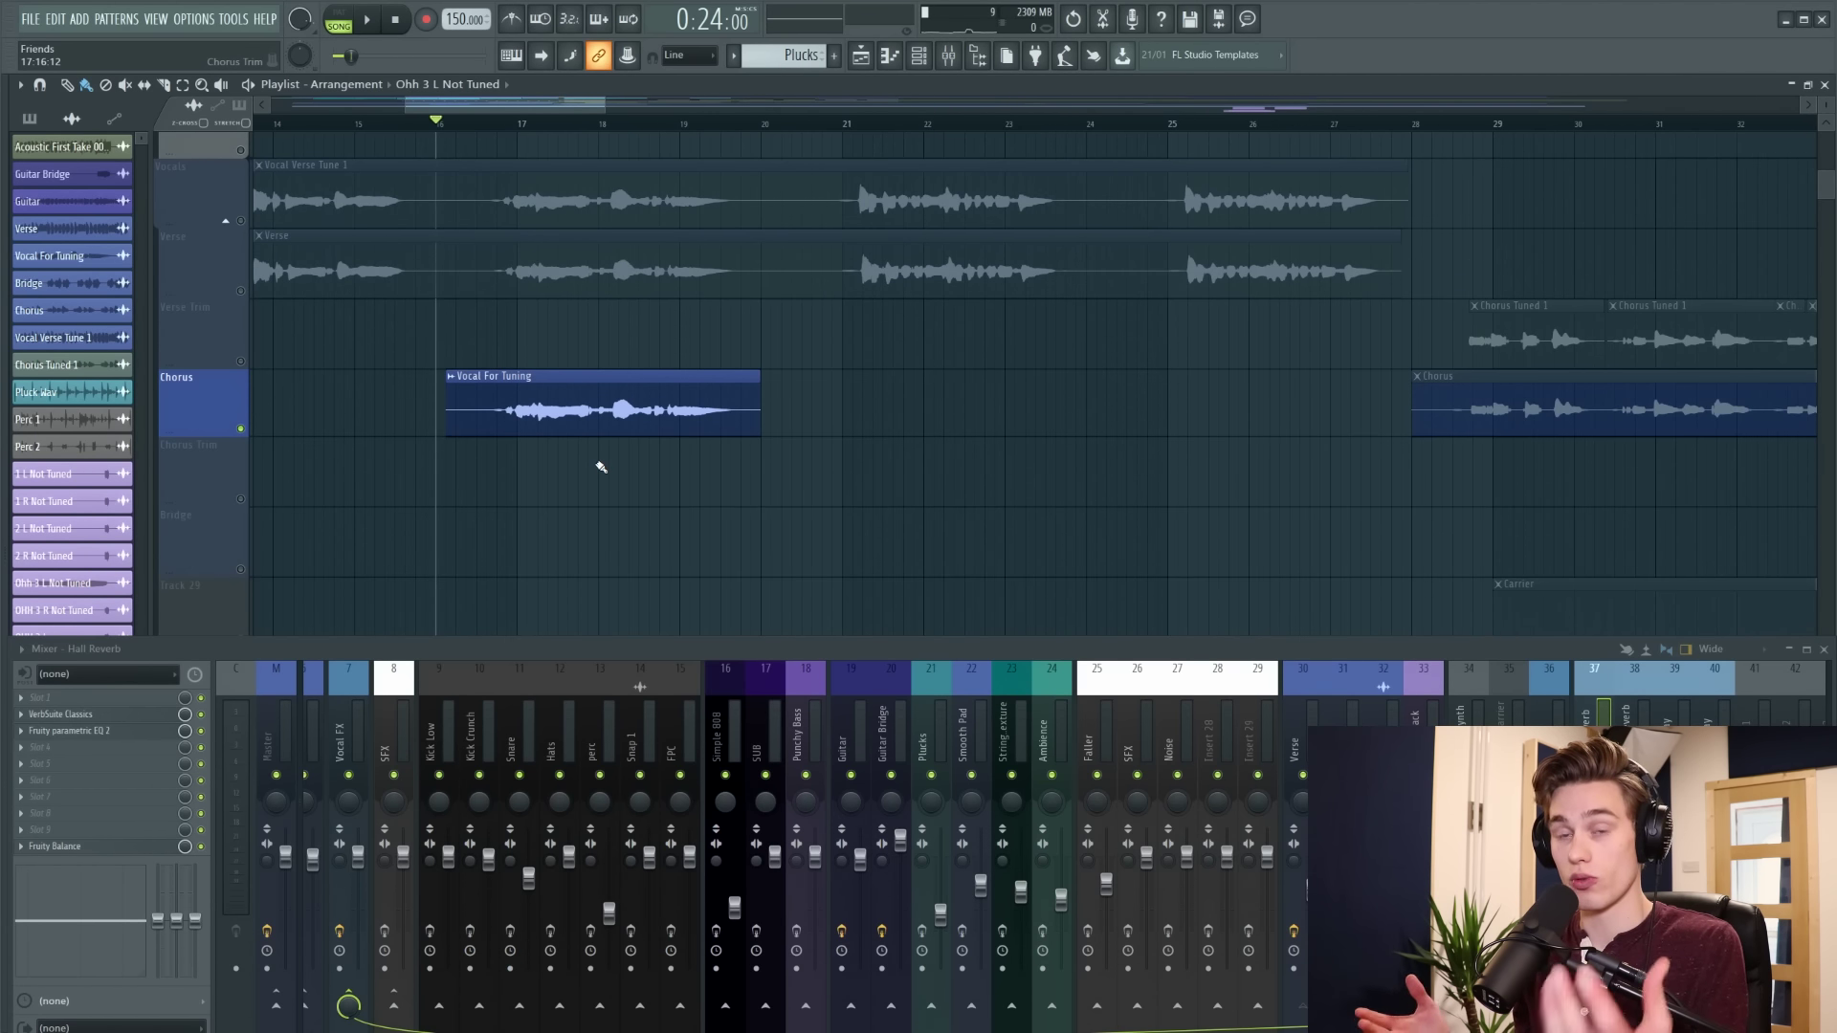
Play the Vocal For Tuning clip from its beginning at about bar 16 to hear the untuned vocal
{"action": "scroll", "coordinate": [601, 467], "scroll_direction": "down", "scroll_amount": 2}
{"action": "scroll", "coordinate": [603, 450], "scroll_direction": "up", "scroll_amount": 2}
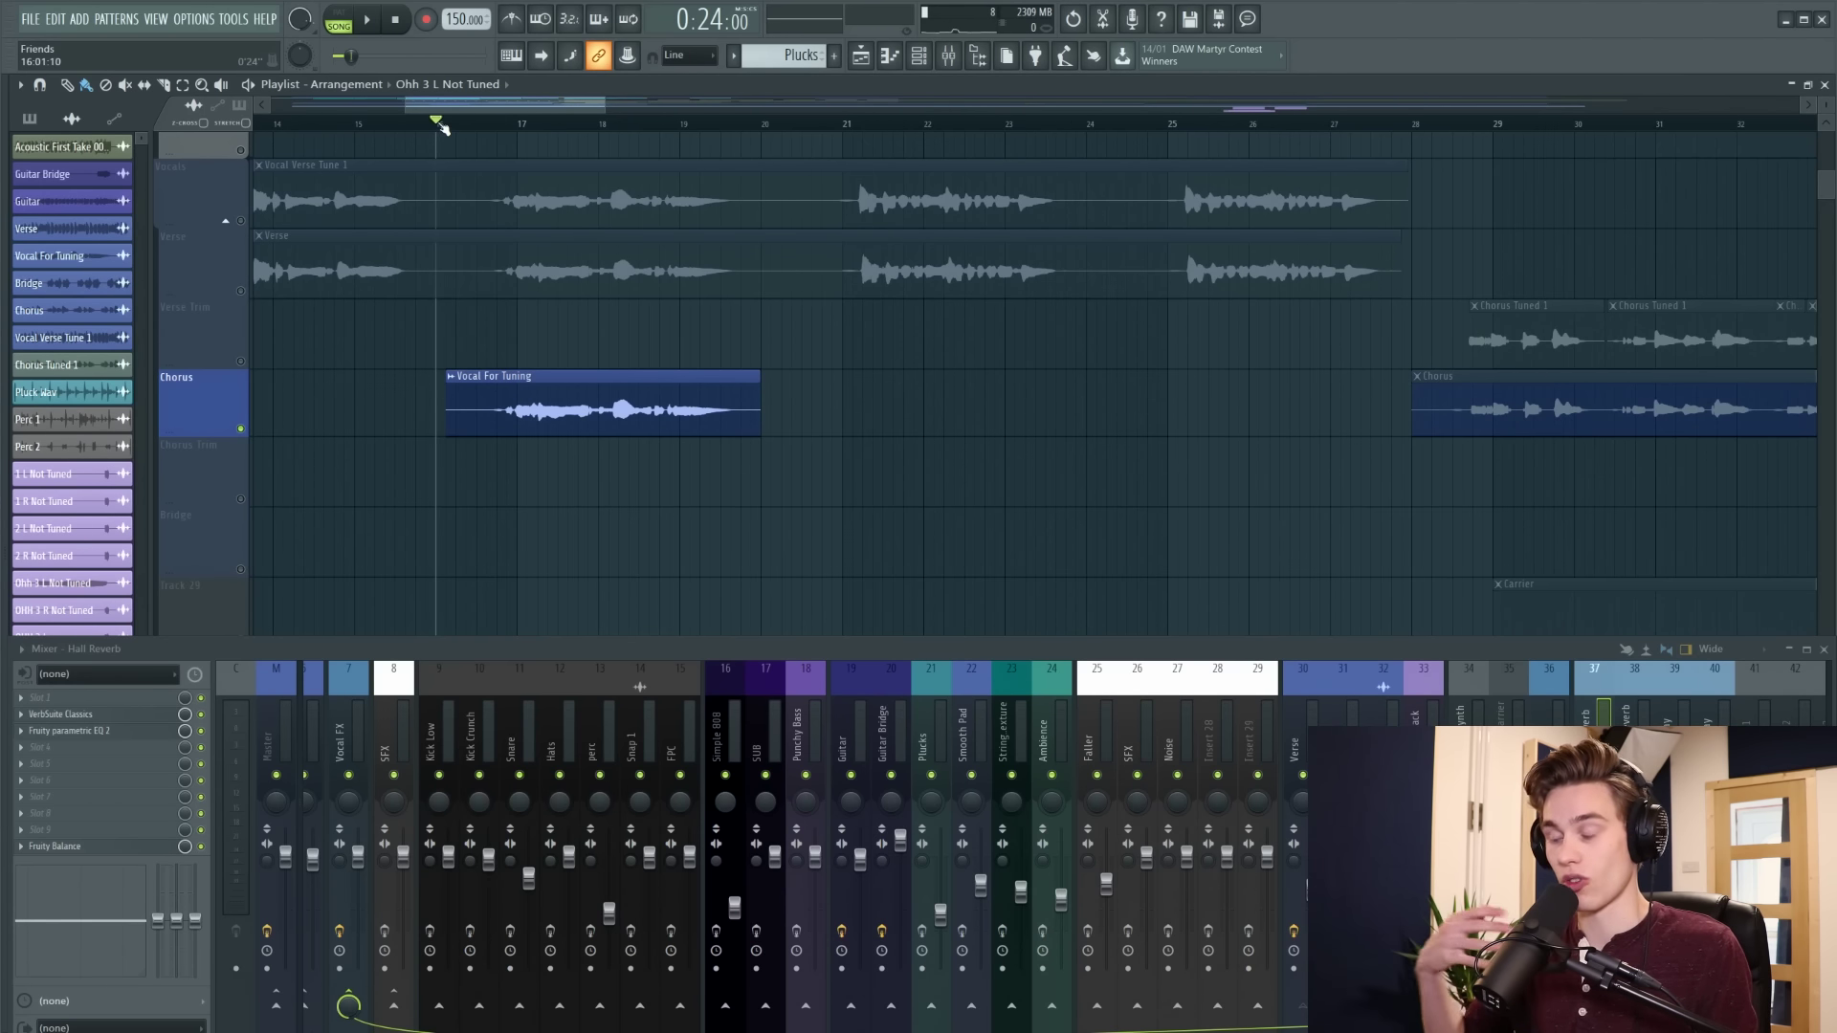
{"action": "key", "text": "space"}
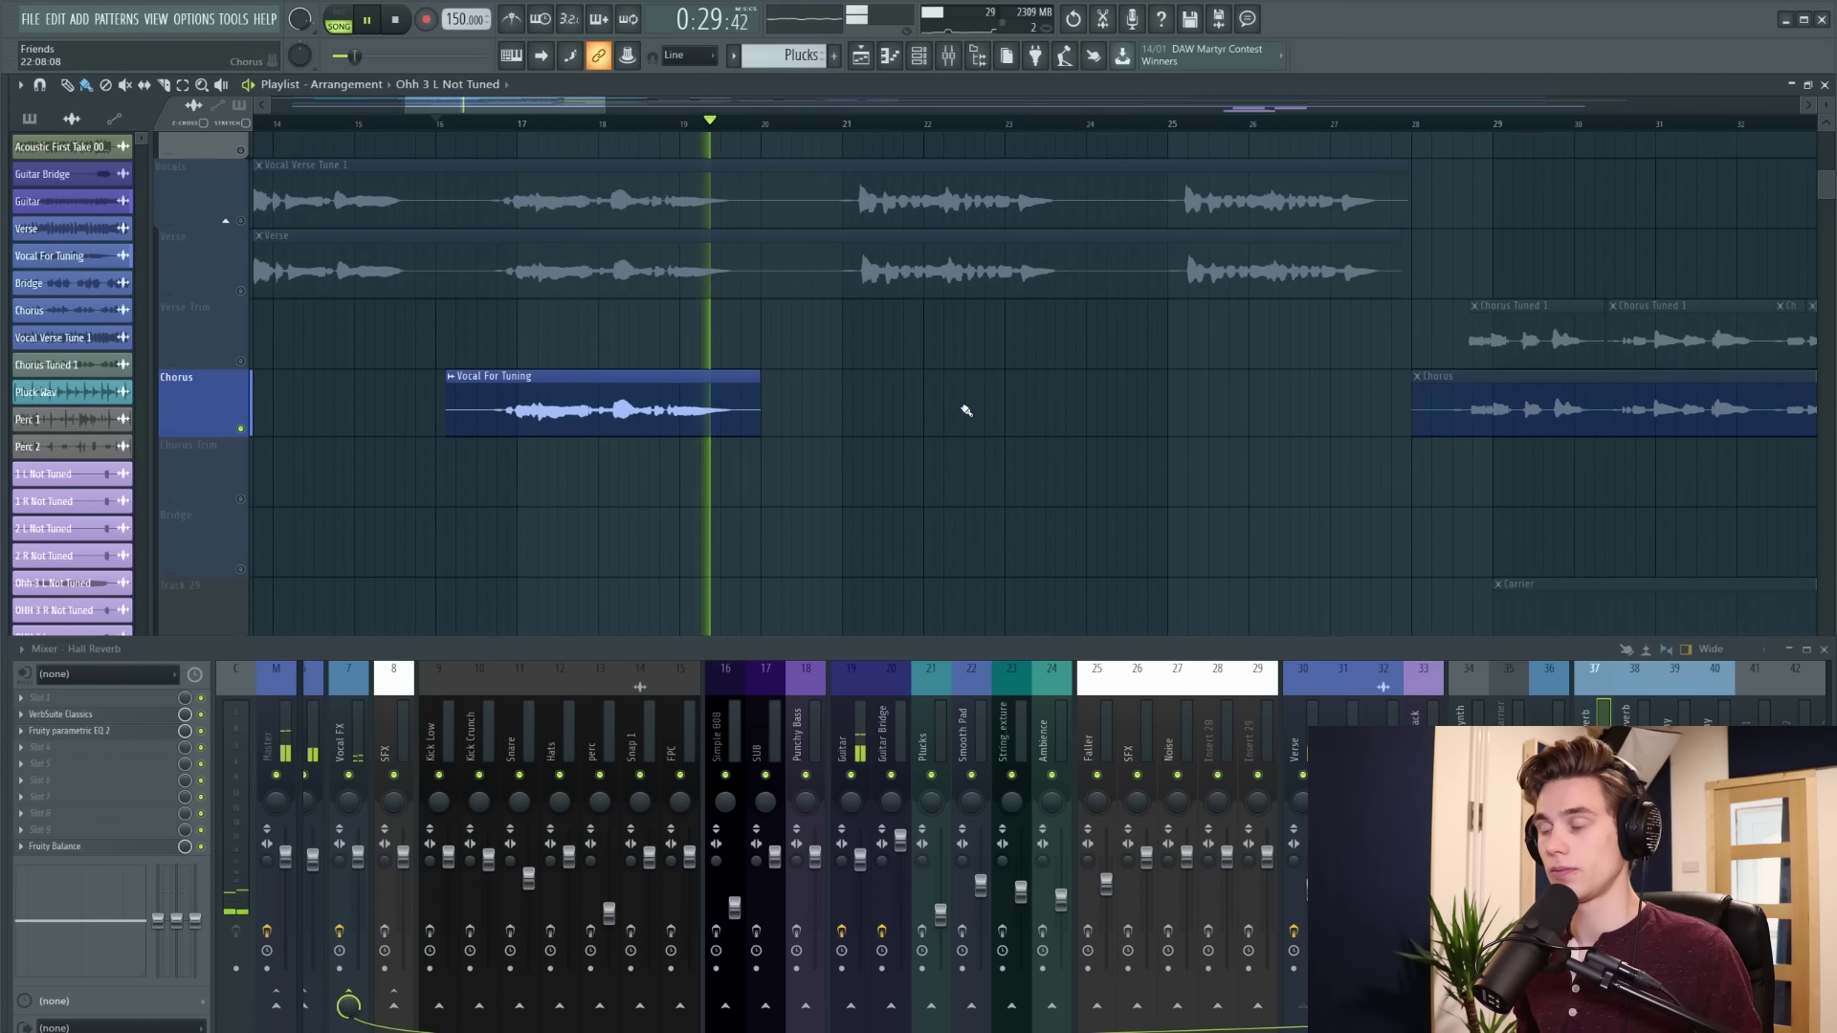
{"action": "key", "text": "space"}
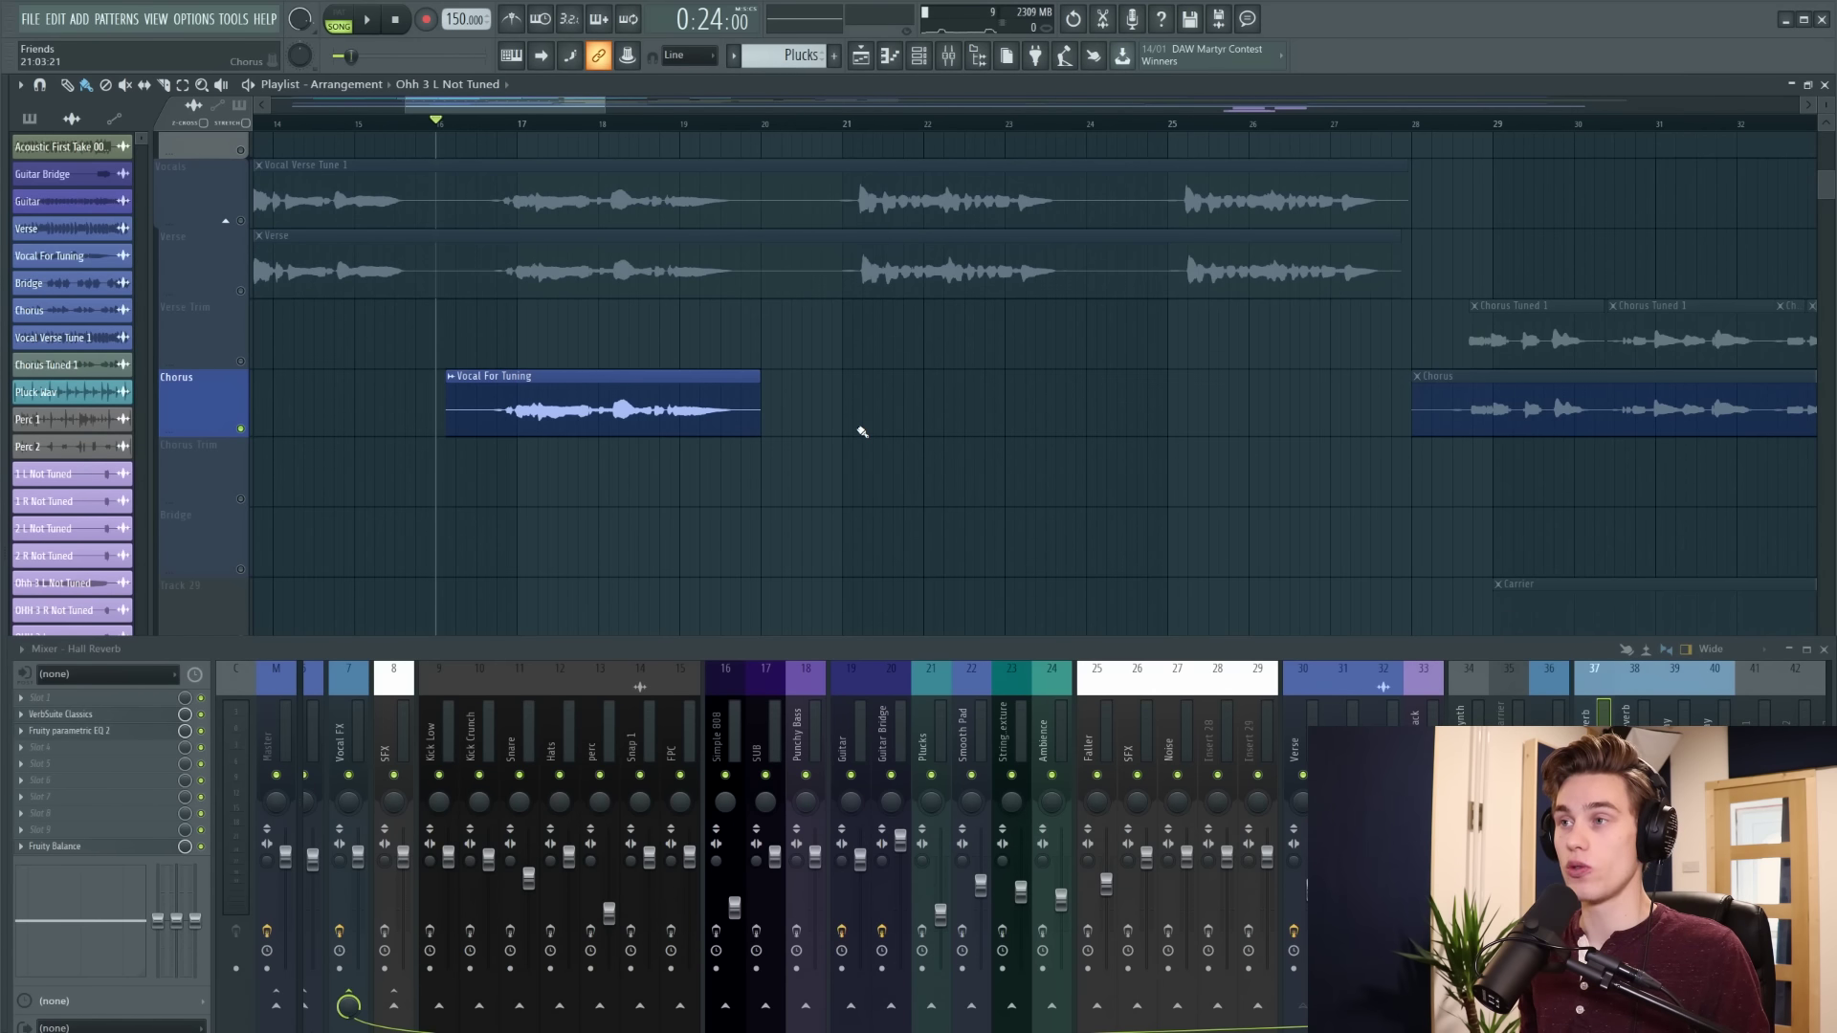
Replay the later part of the Vocal For Tuning clip, starting between bars 18 and 19
{"action": "left_click", "coordinate": [661, 124]}
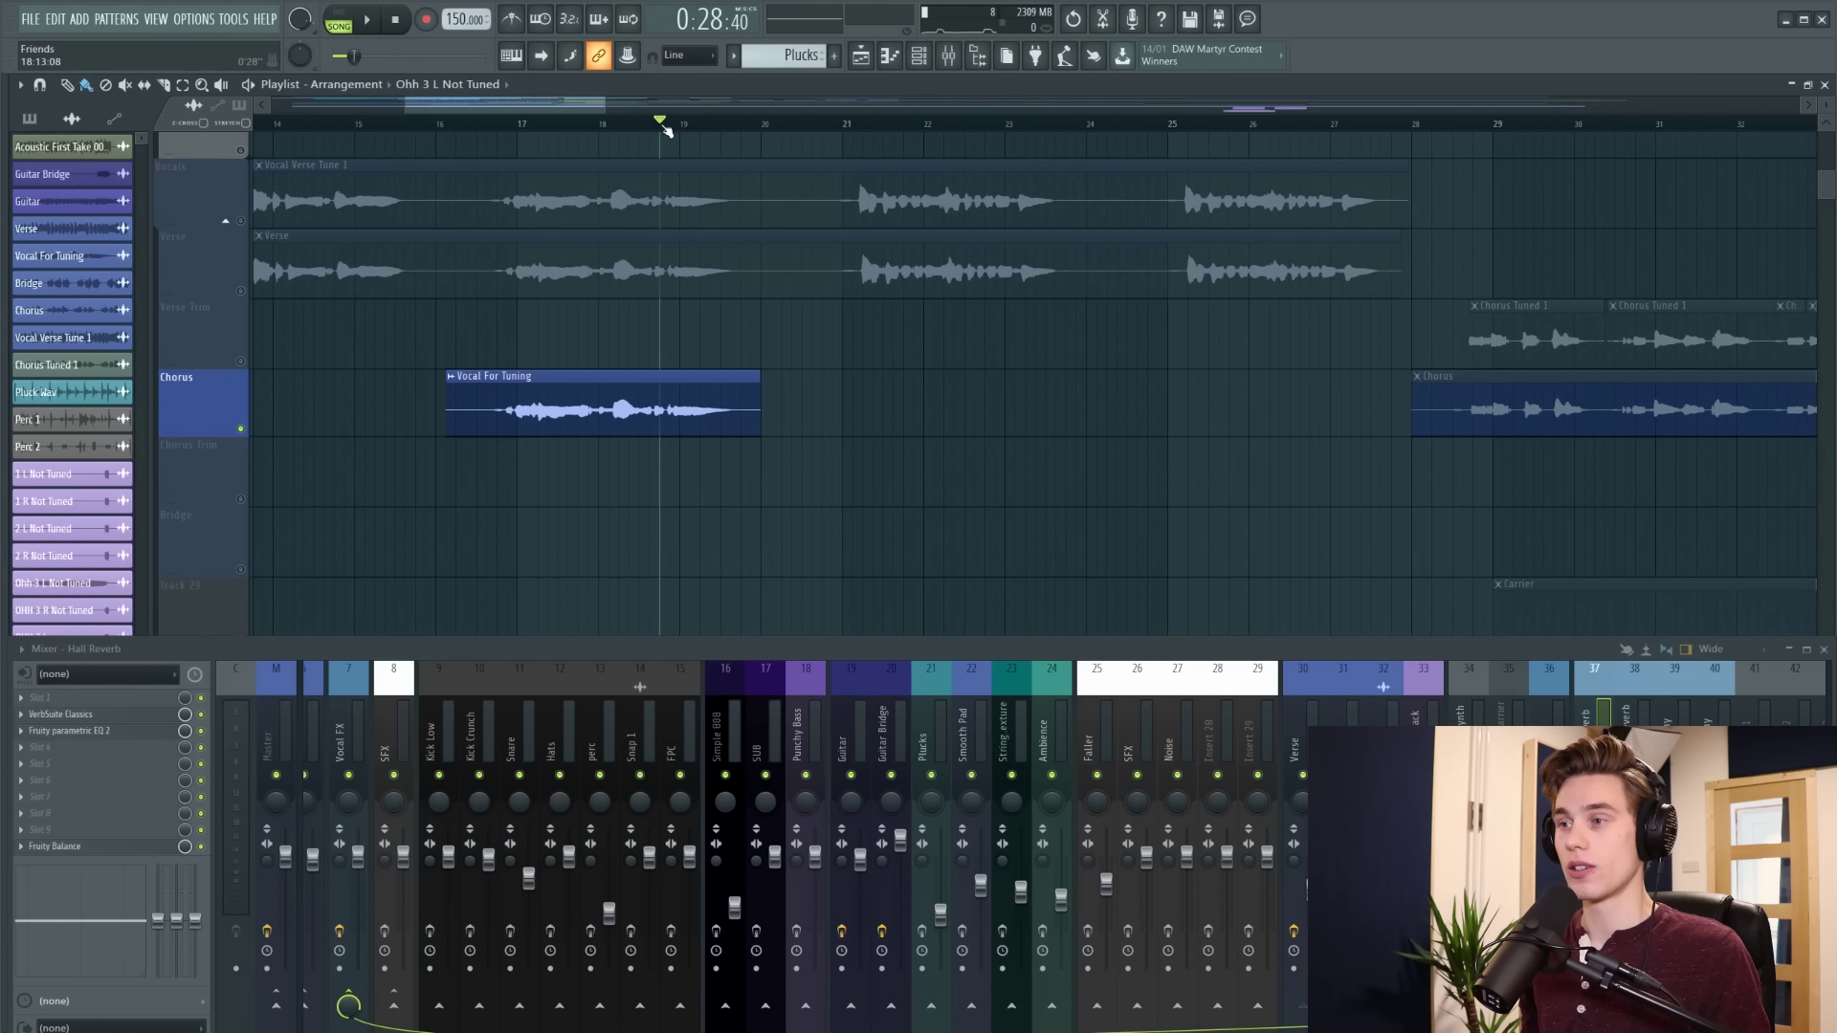
{"action": "key", "text": "space"}
{"action": "key", "text": "space"}
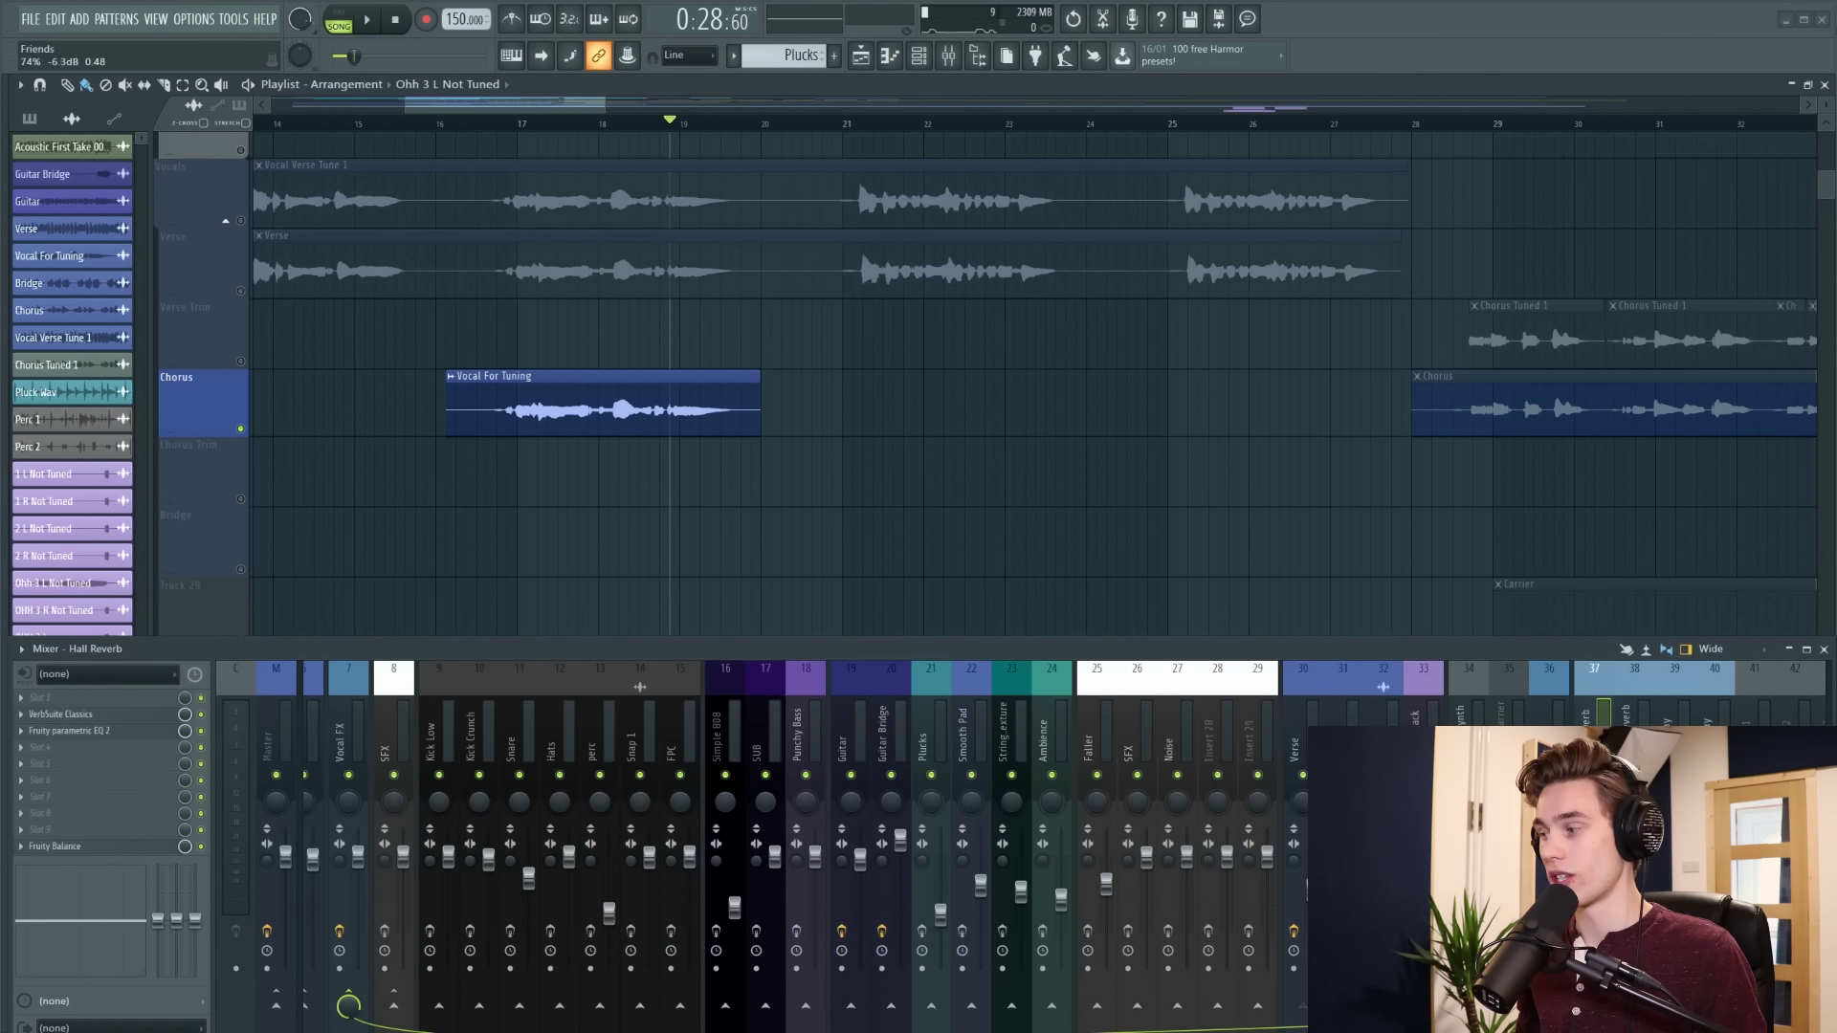
{"action": "key", "text": "space"}
{"action": "key", "text": "space"}
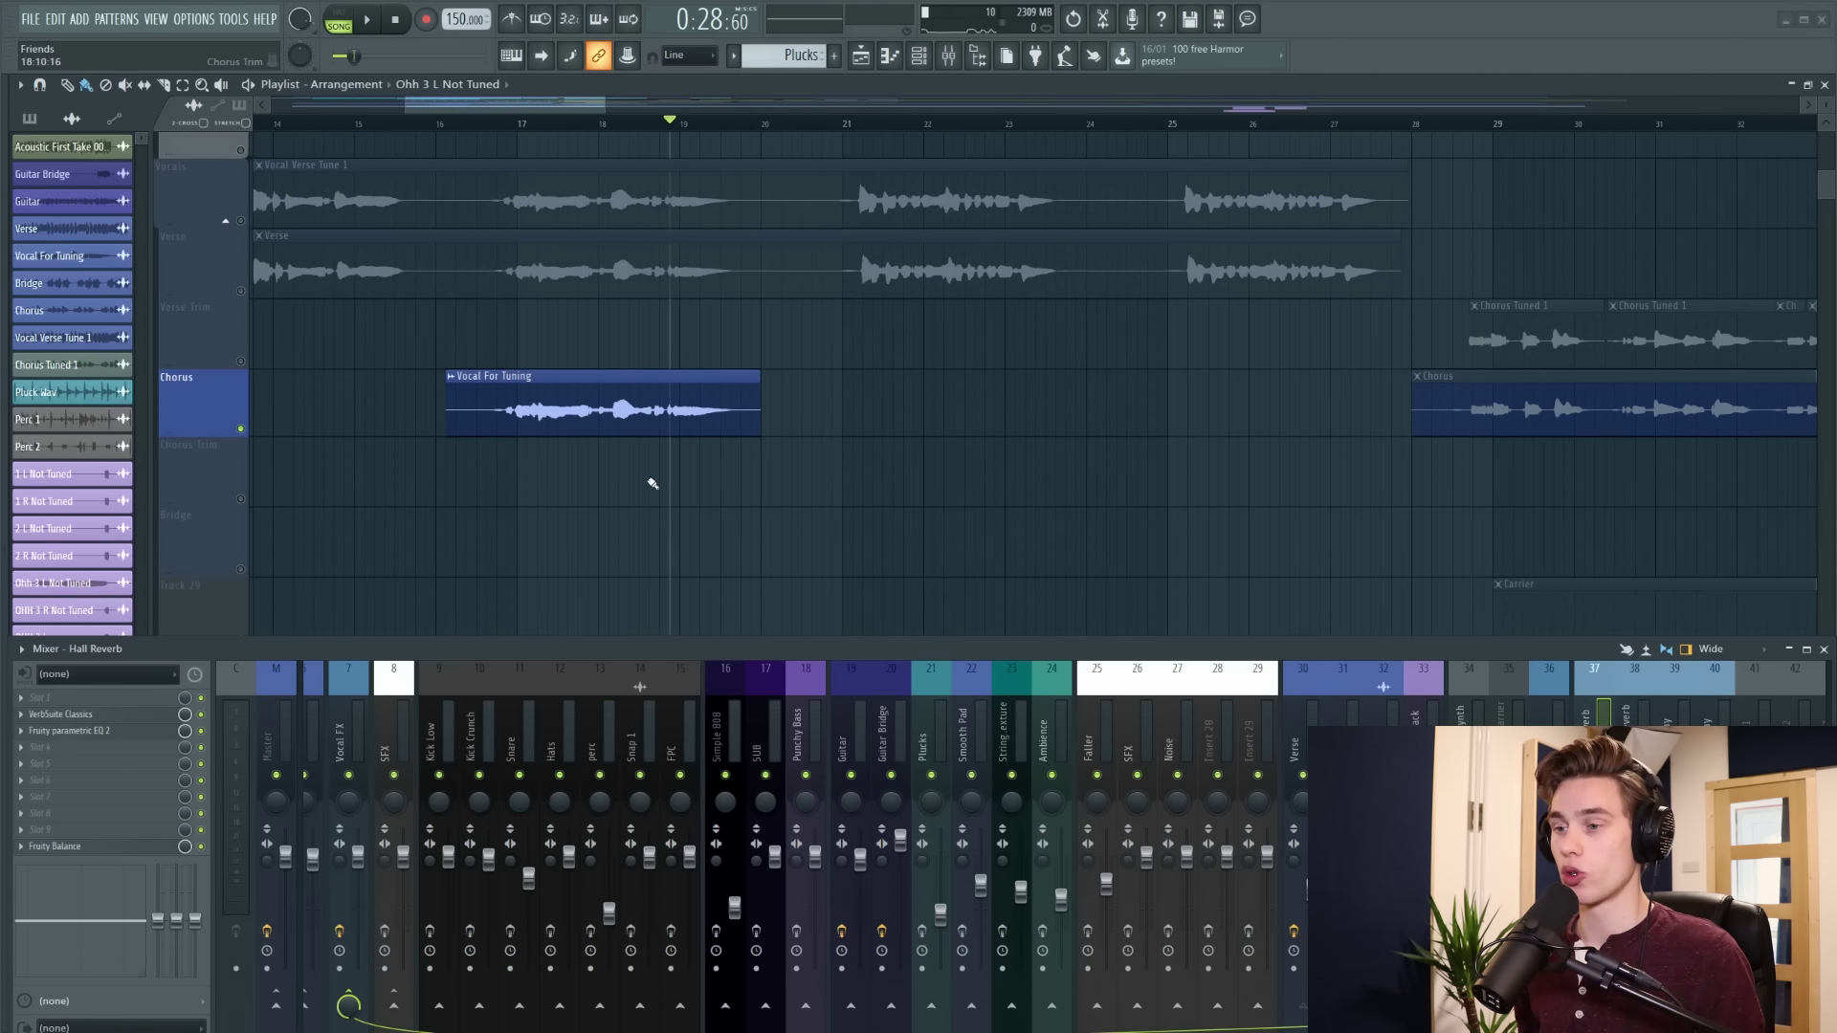
{"action": "scroll", "coordinate": [498, 734], "scroll_direction": "left", "scroll_amount": 2}
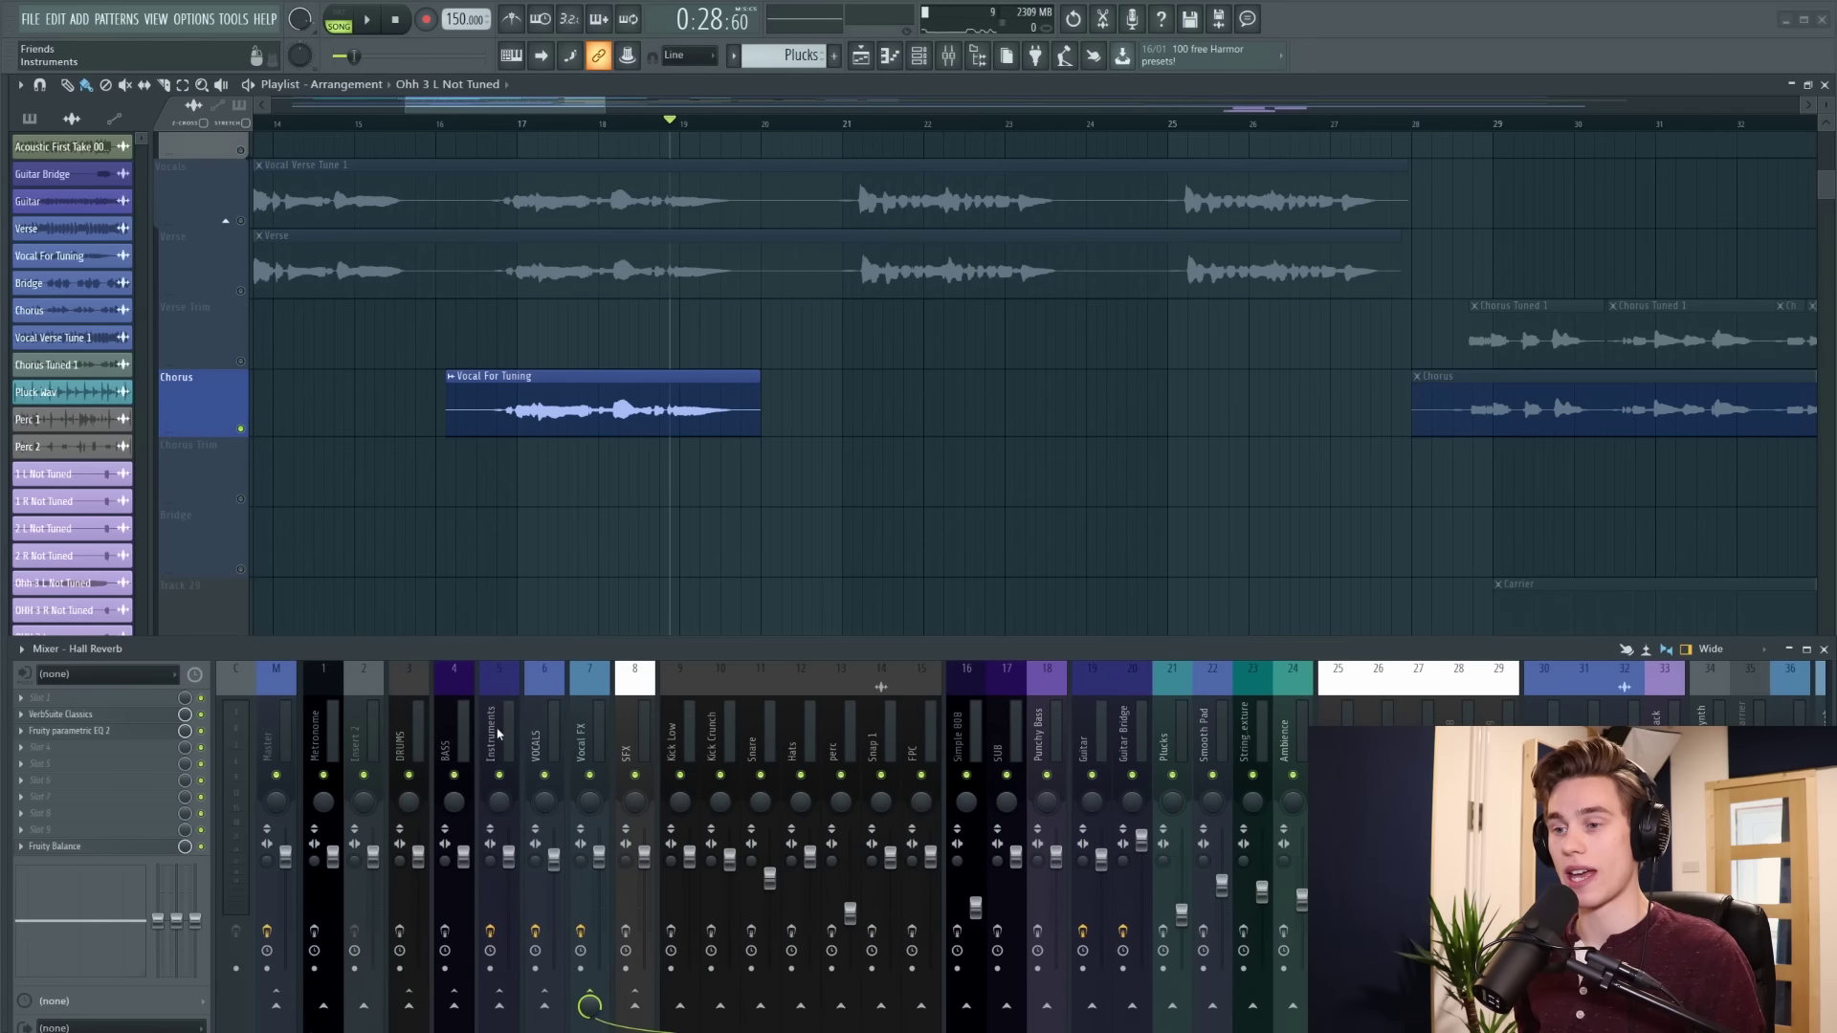
{"action": "left_click", "coordinate": [375, 734]}
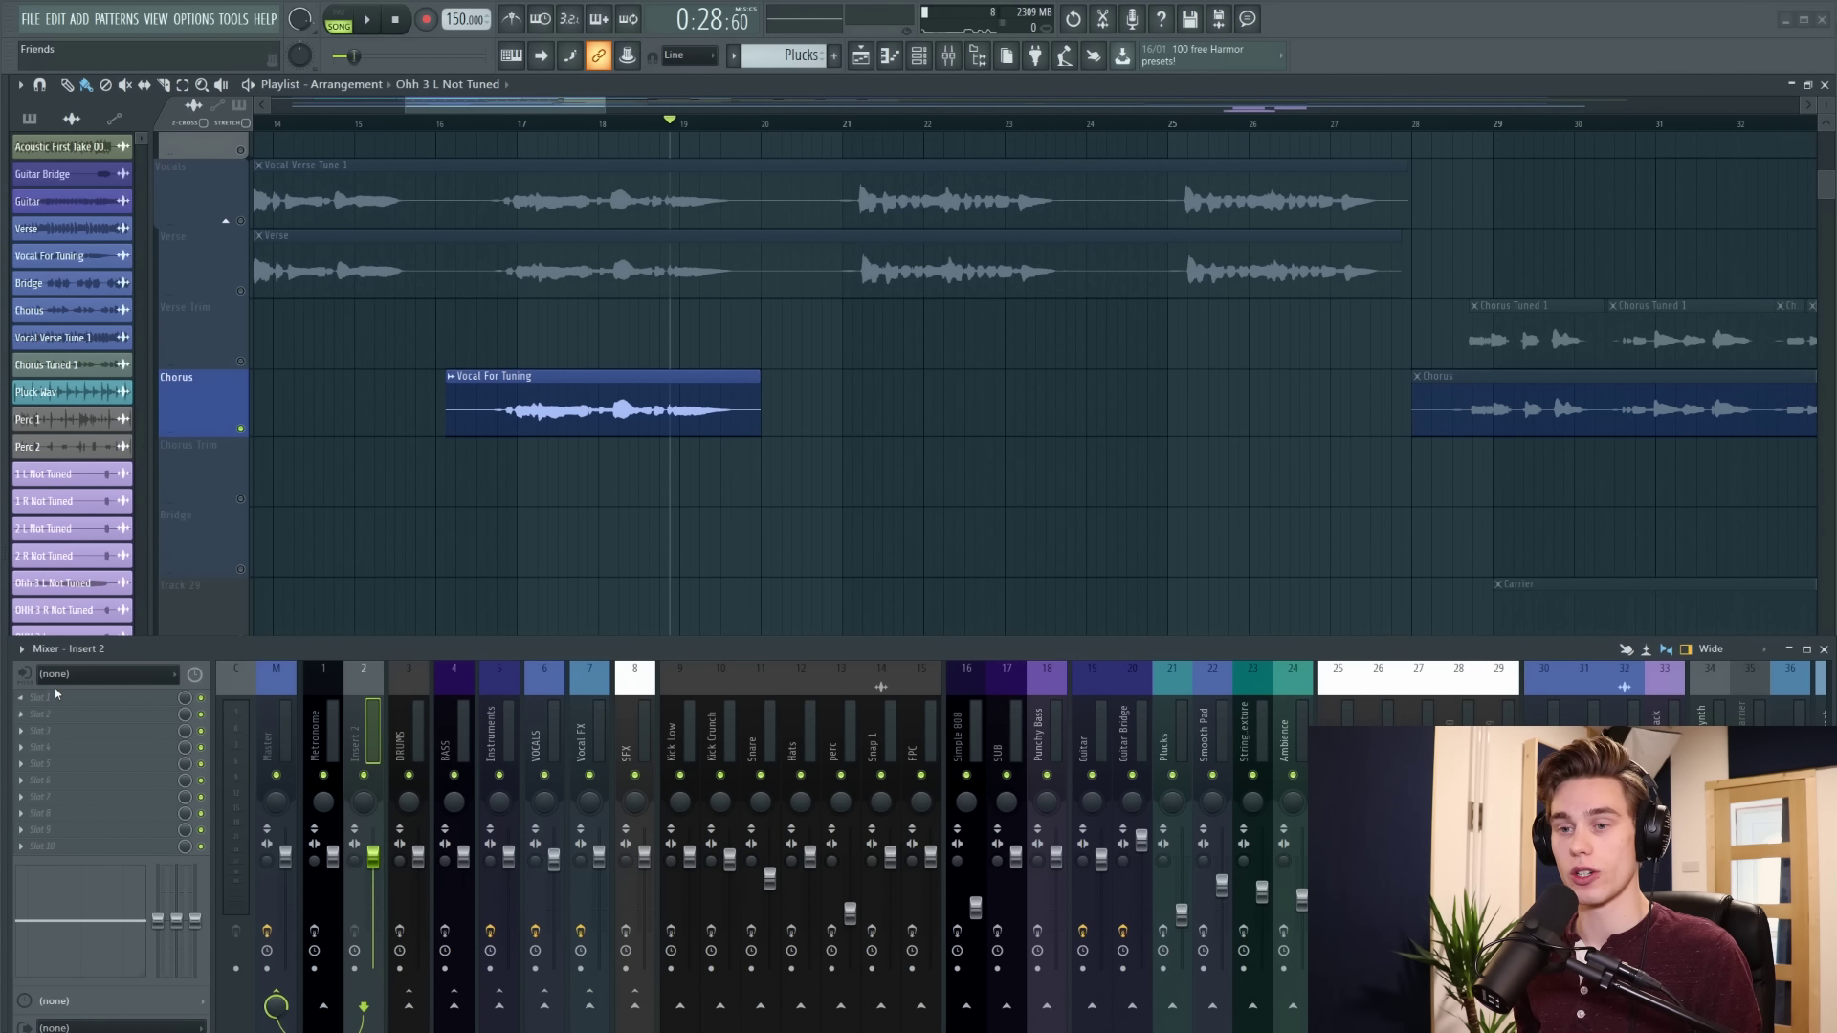
{"action": "left_click", "coordinate": [57, 704]}
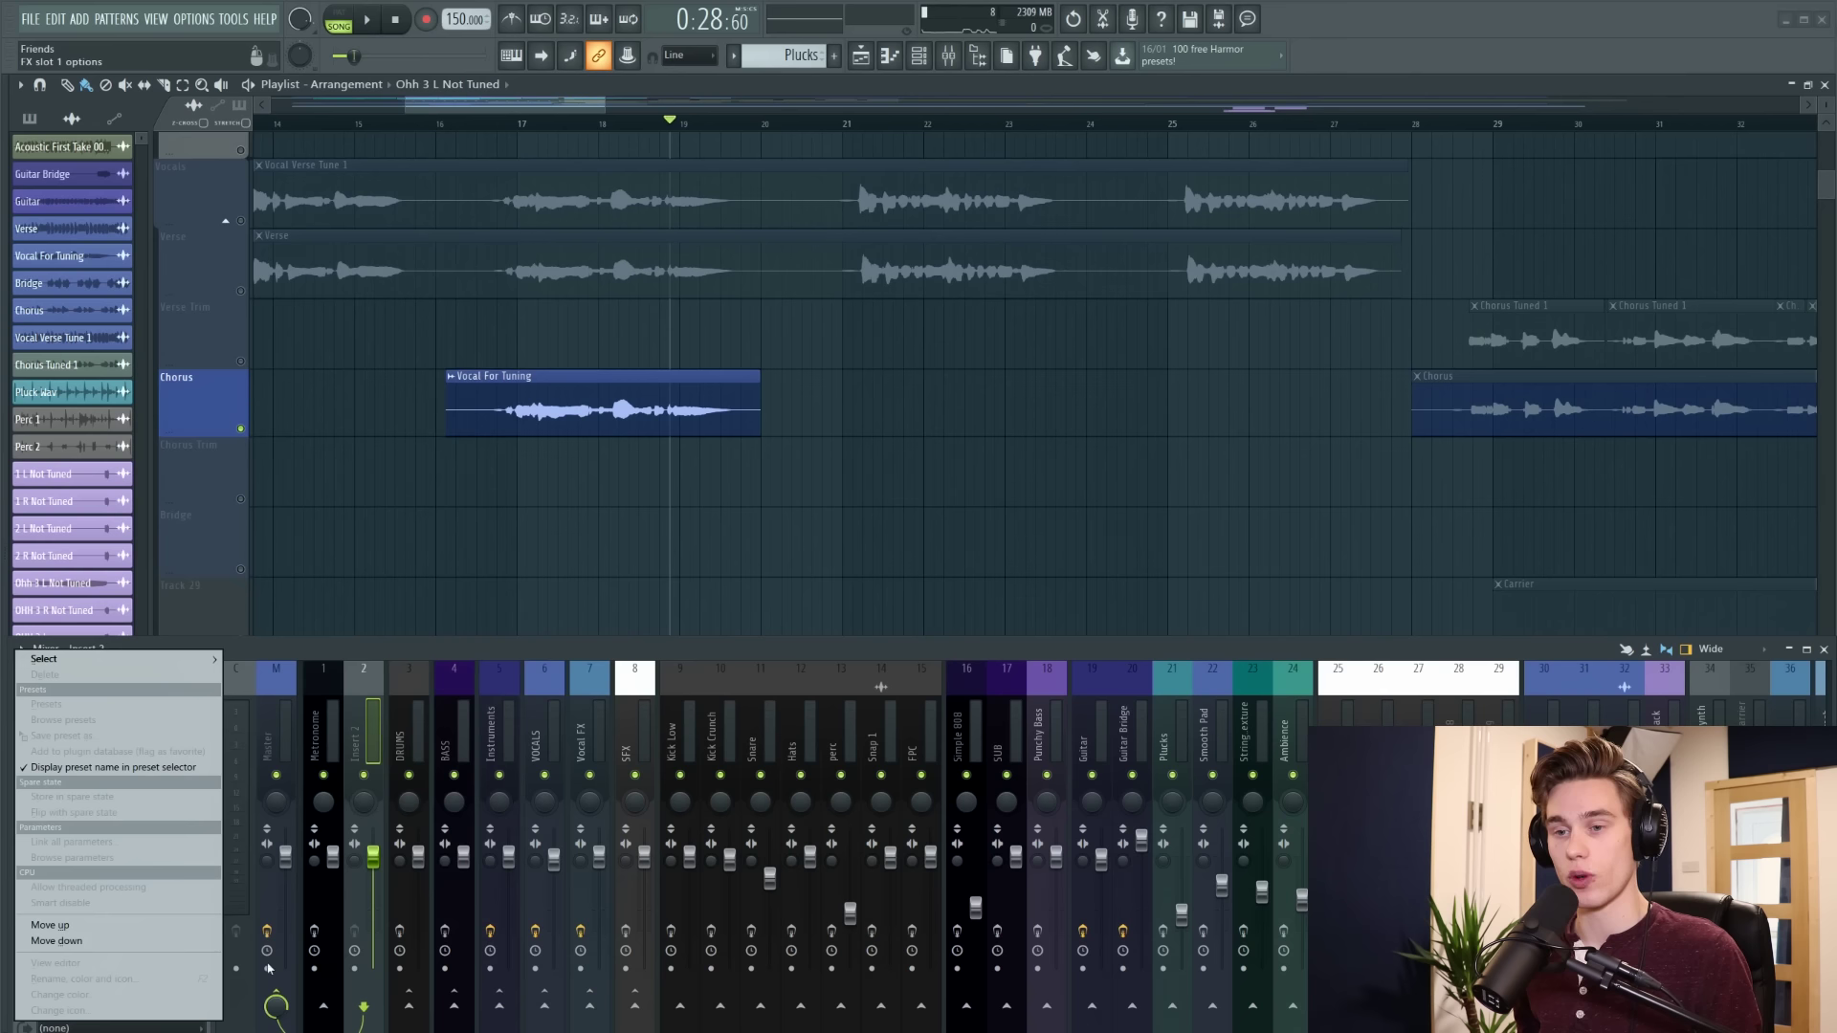
{"action": "mouse_move", "coordinate": [143, 659]}
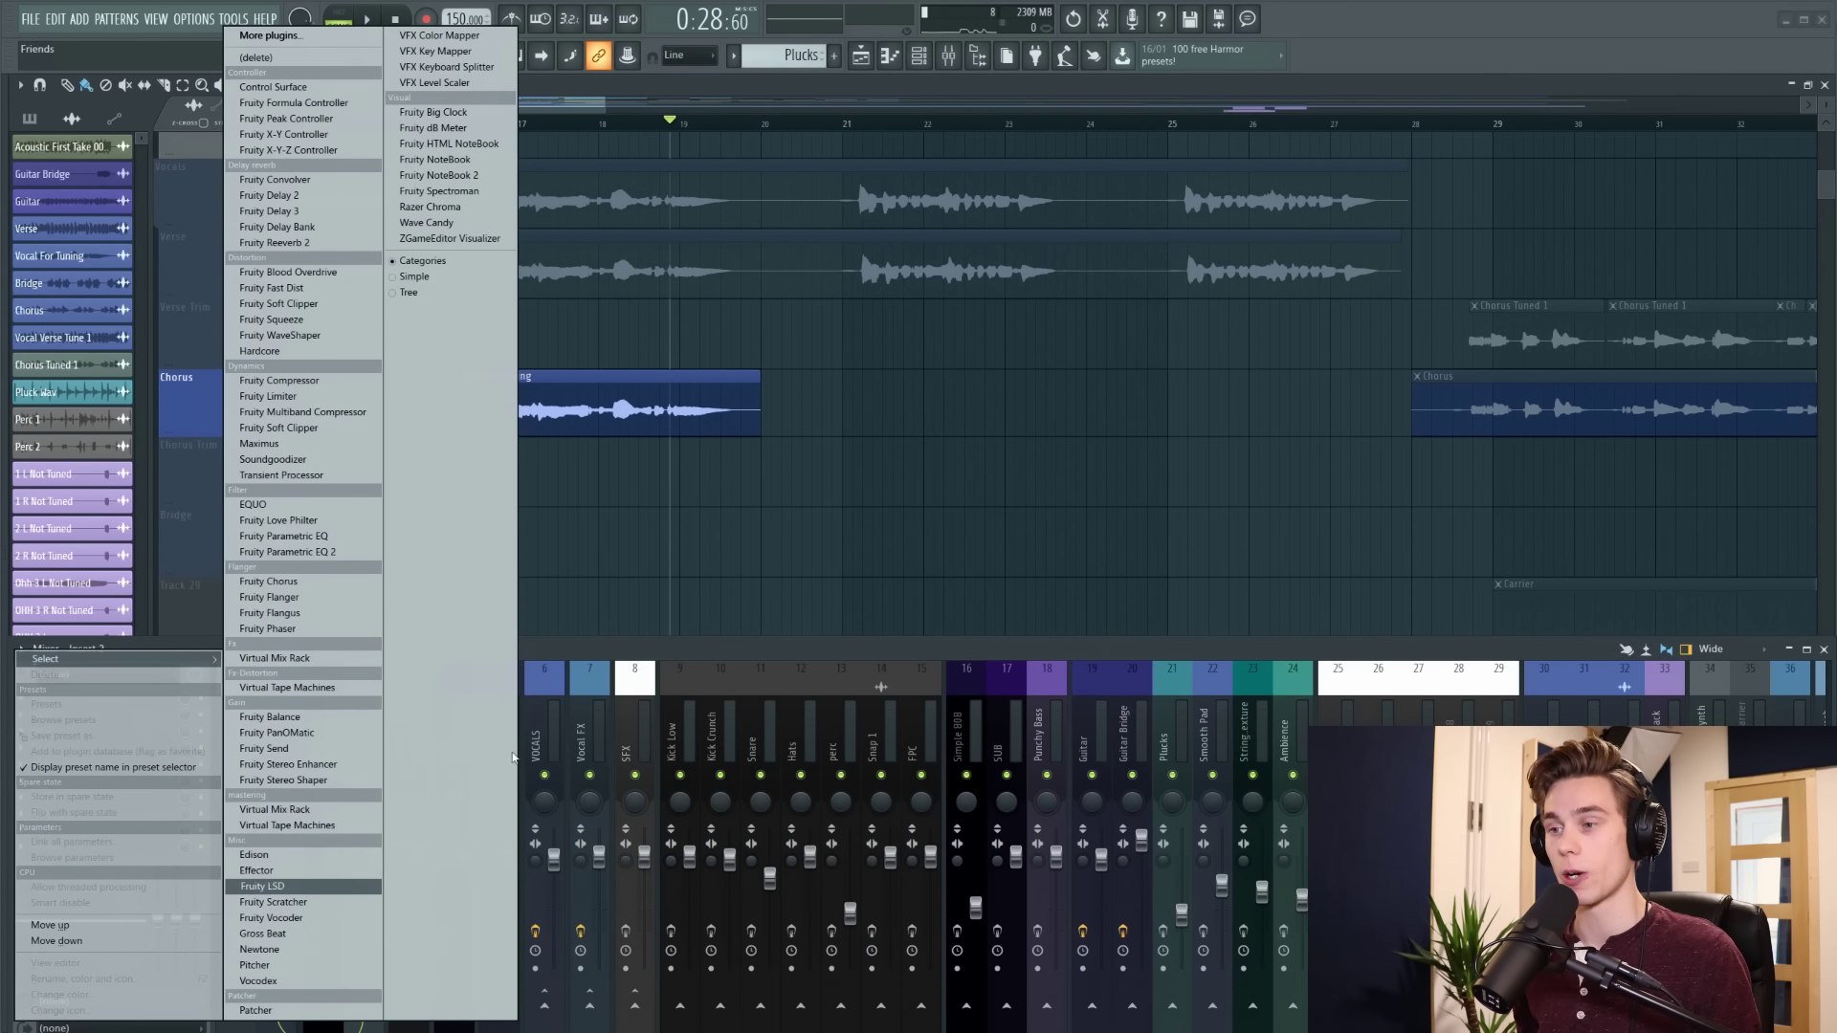
{"action": "left_click", "coordinate": [679, 639]}
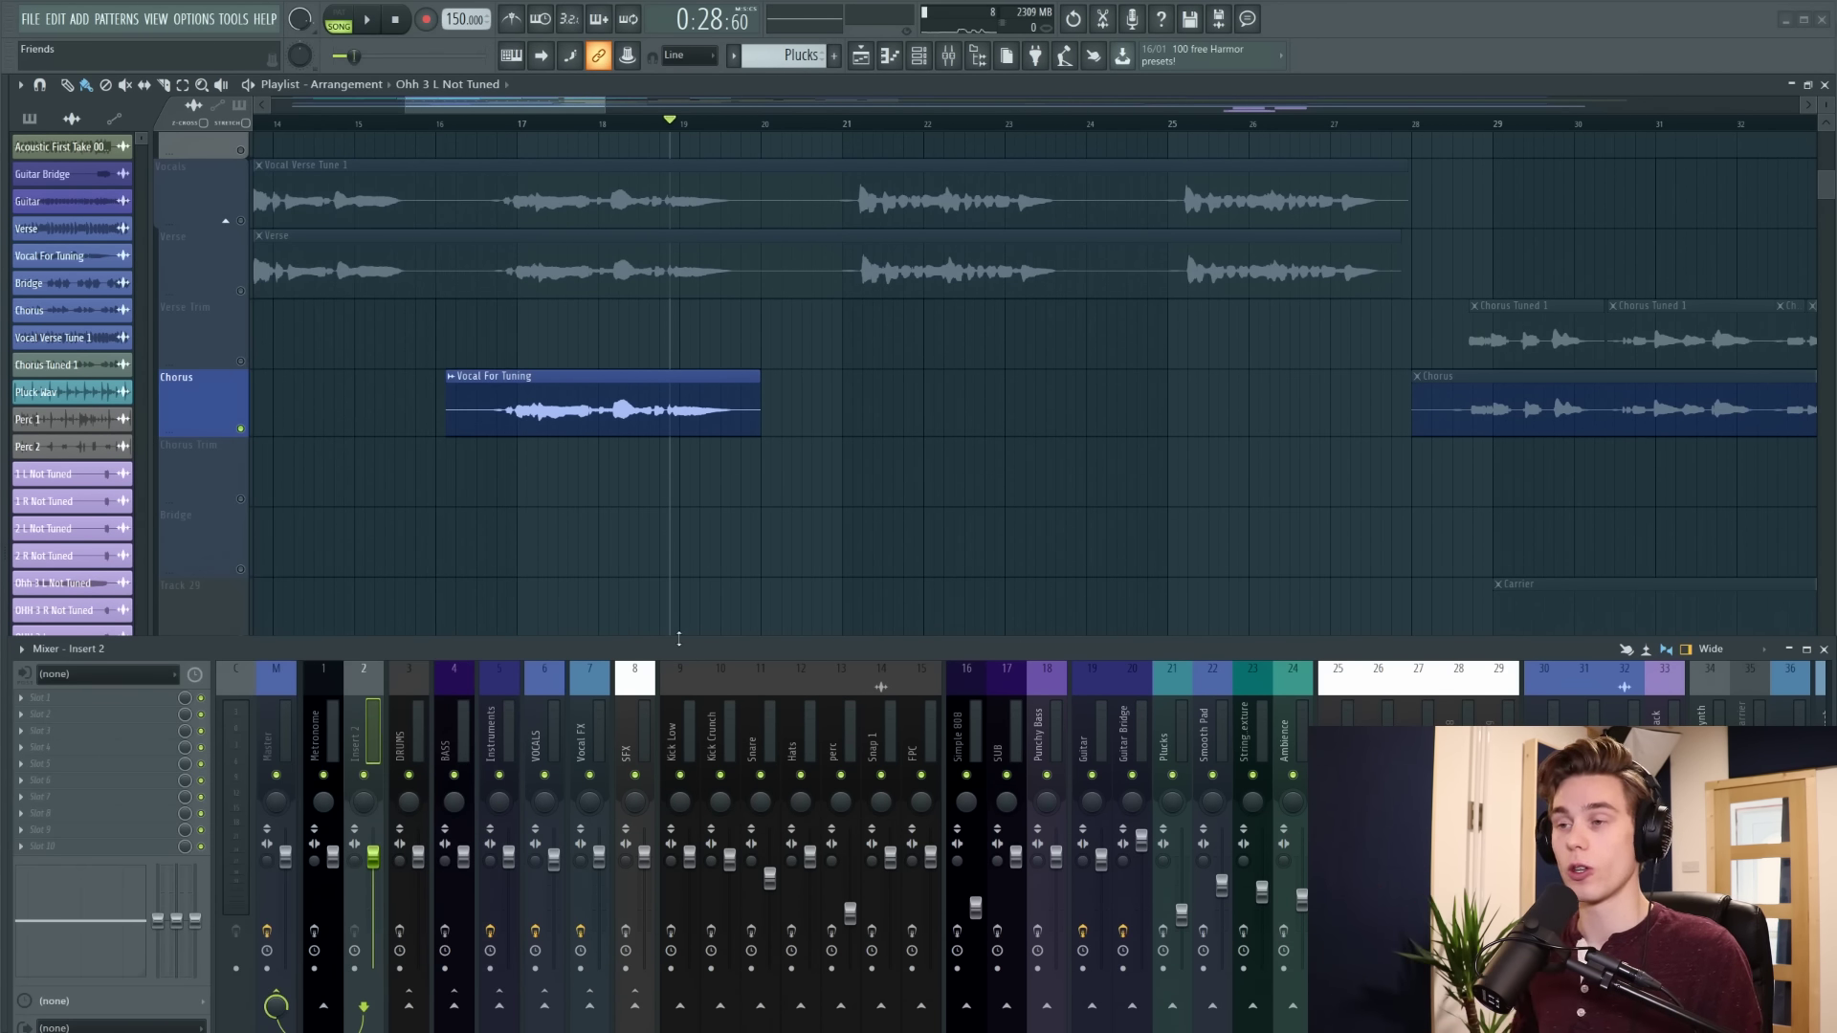
Open the Vocal For Tuning clip's sample settings and send its audio to the pitch corrector
{"action": "double_click", "coordinate": [548, 400]}
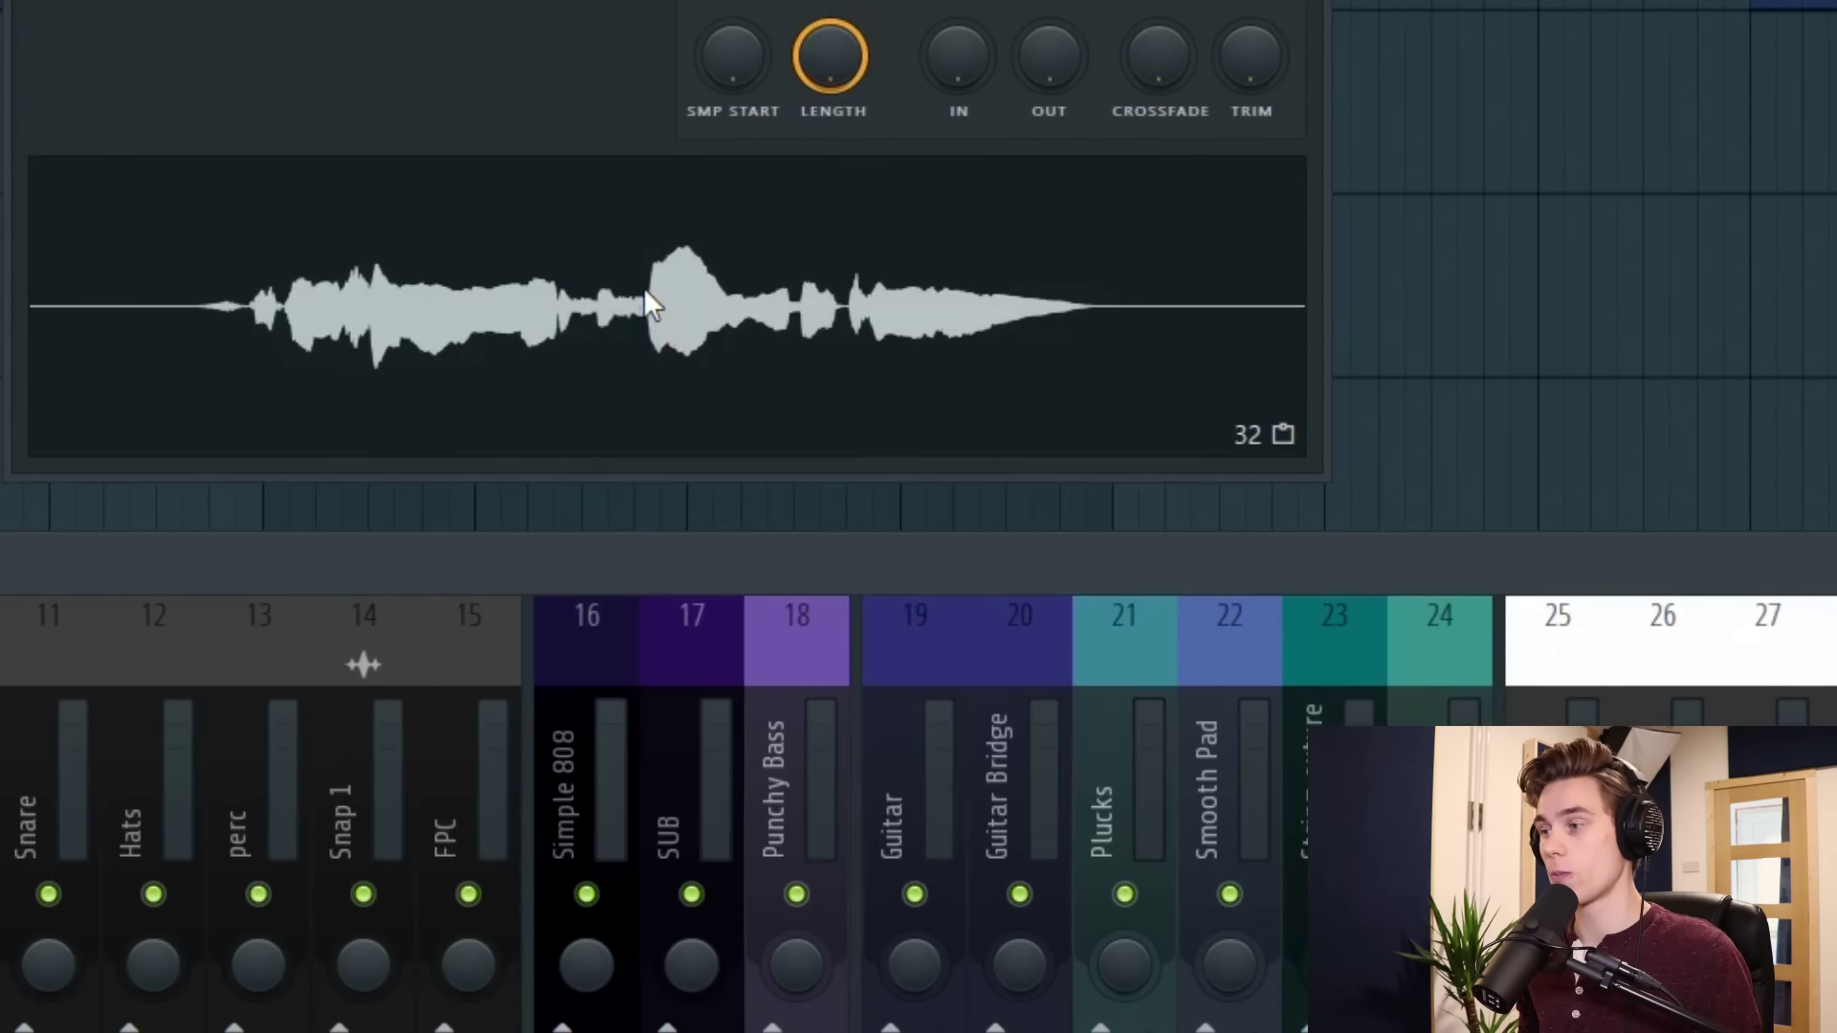
{"action": "right_click", "coordinate": [989, 544]}
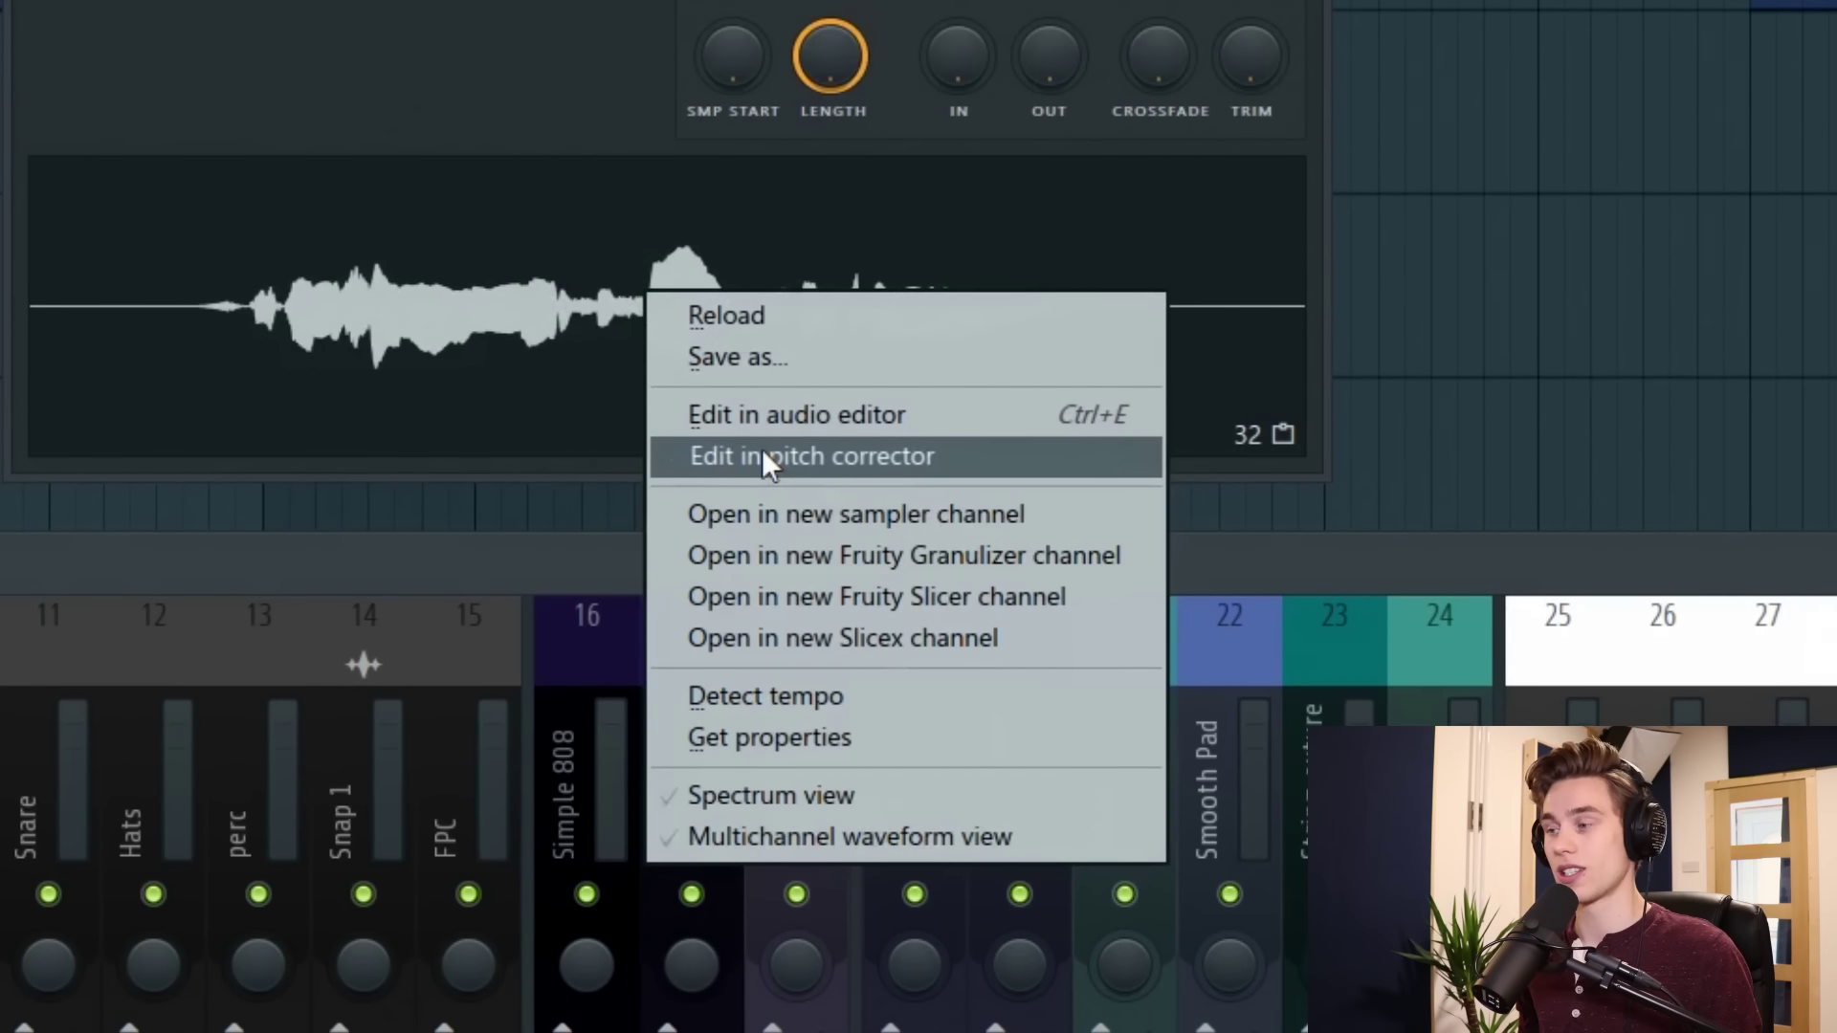
{"action": "left_click", "coordinate": [762, 455]}
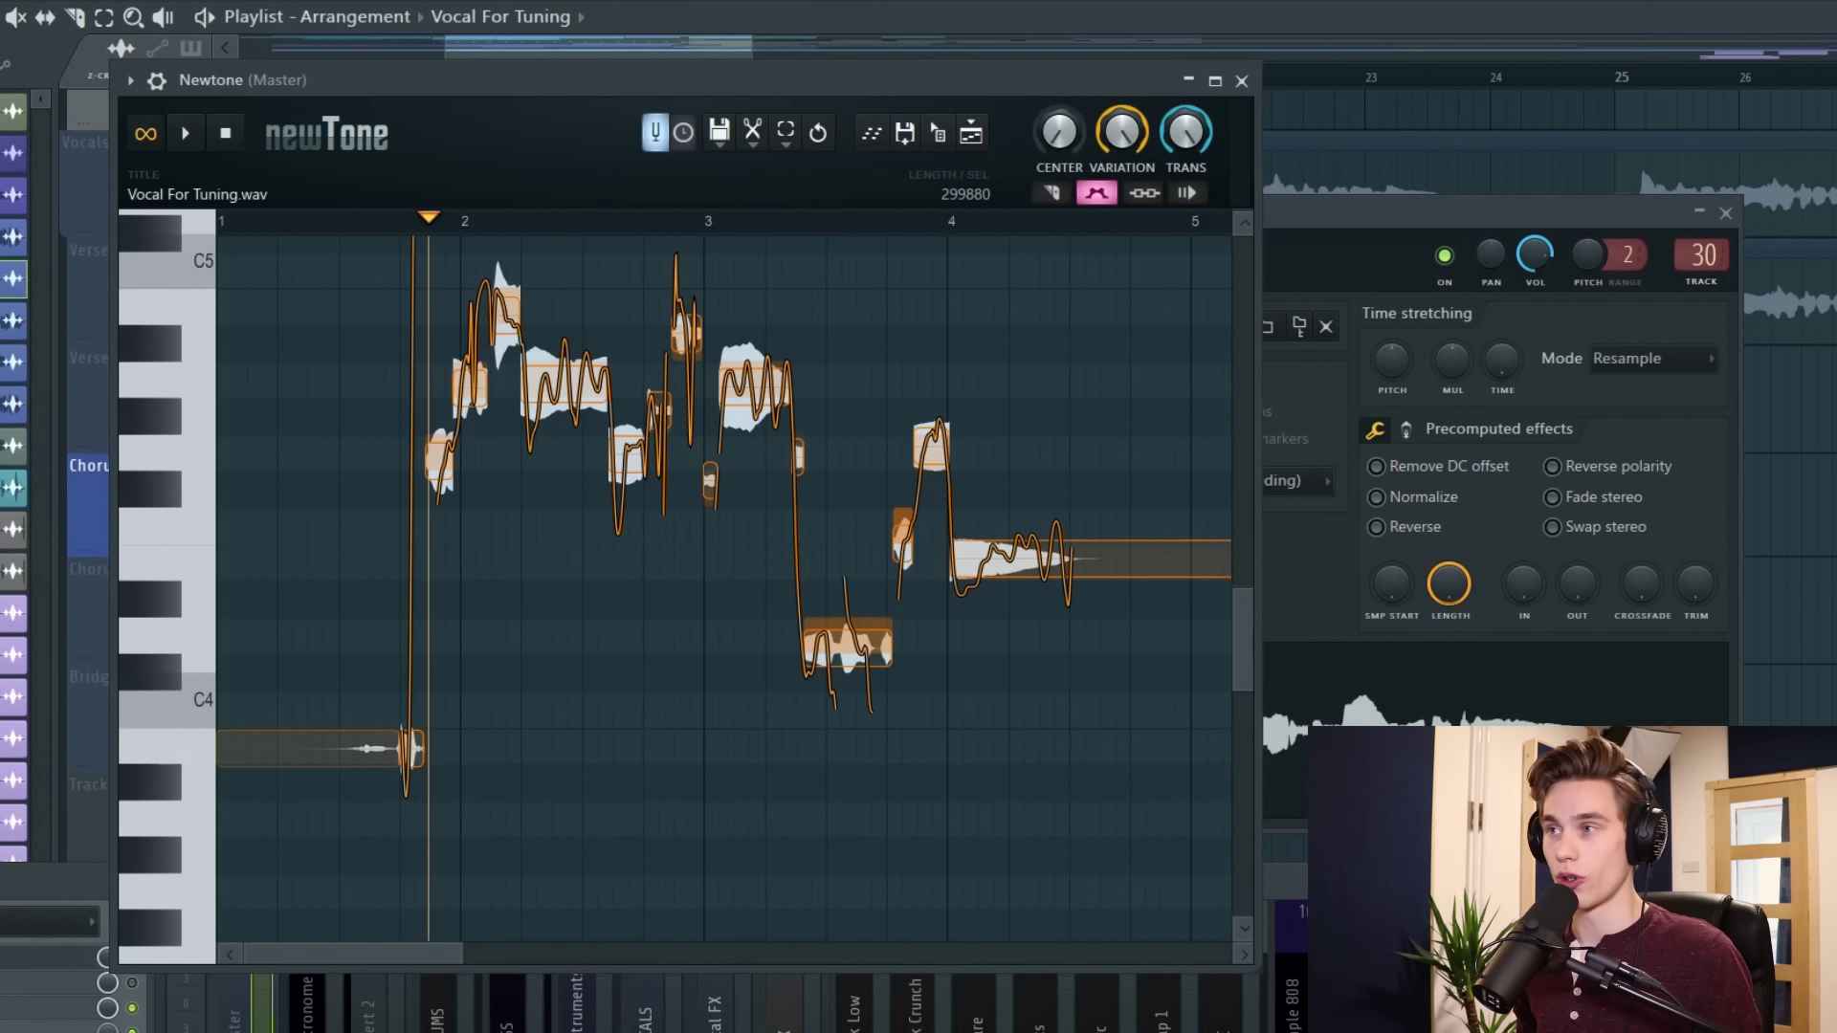
{"action": "scroll", "coordinate": [571, 576], "scroll_direction": "up", "scroll_amount": 4}
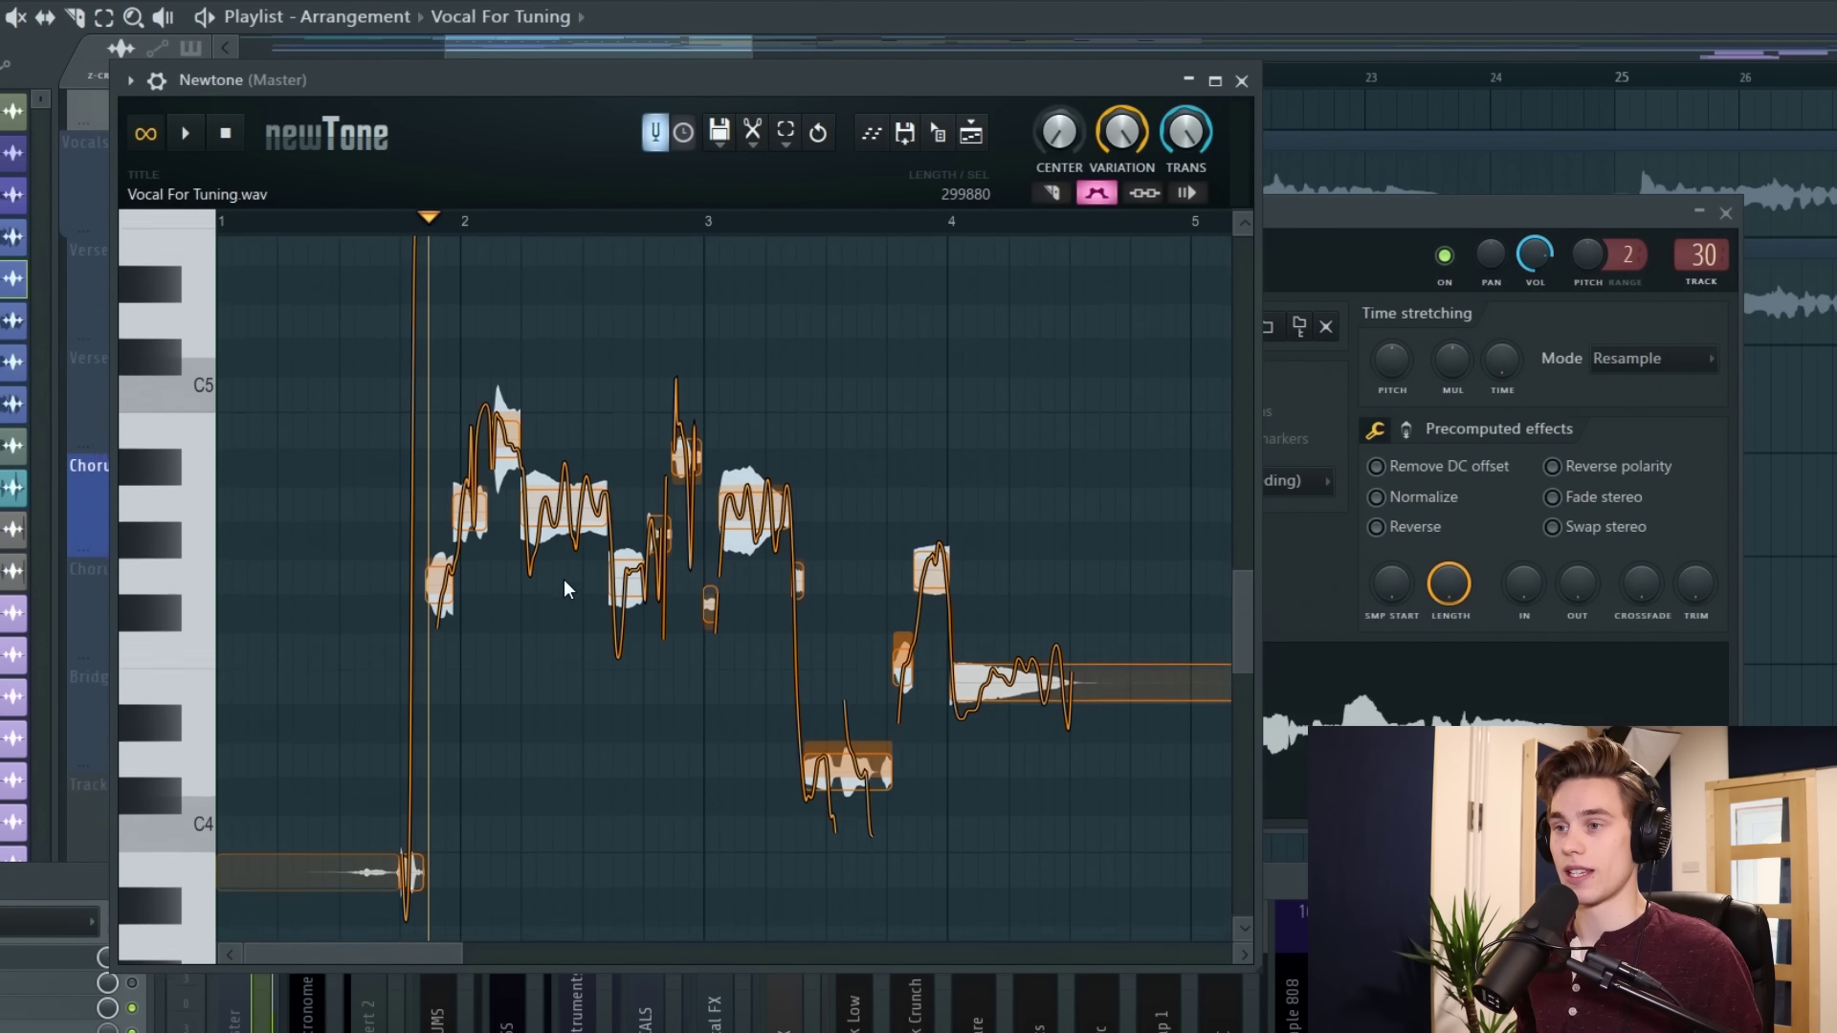
{"action": "scroll", "coordinate": [664, 705], "scroll_direction": "down", "scroll_amount": 1}
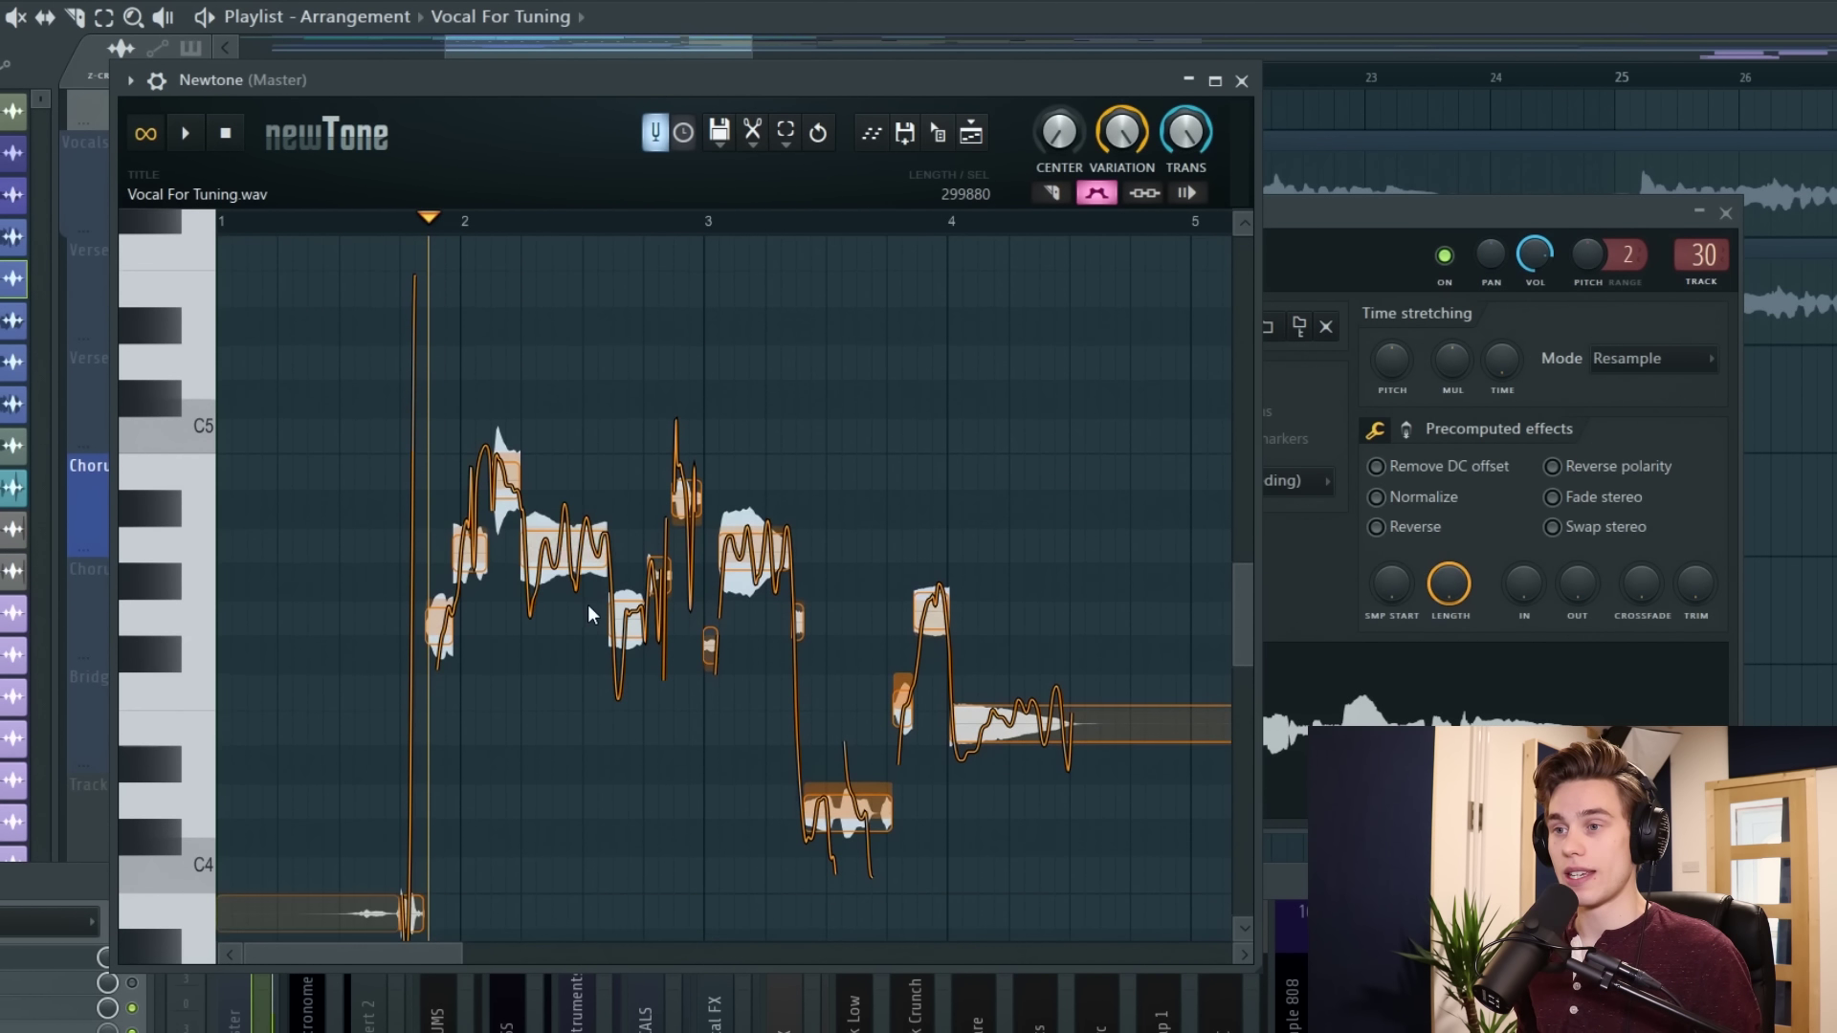
Reduce the overall pitch Variation of the vocal to about the middle setting and audition it
{"action": "mouse_move", "coordinate": [455, 588]}
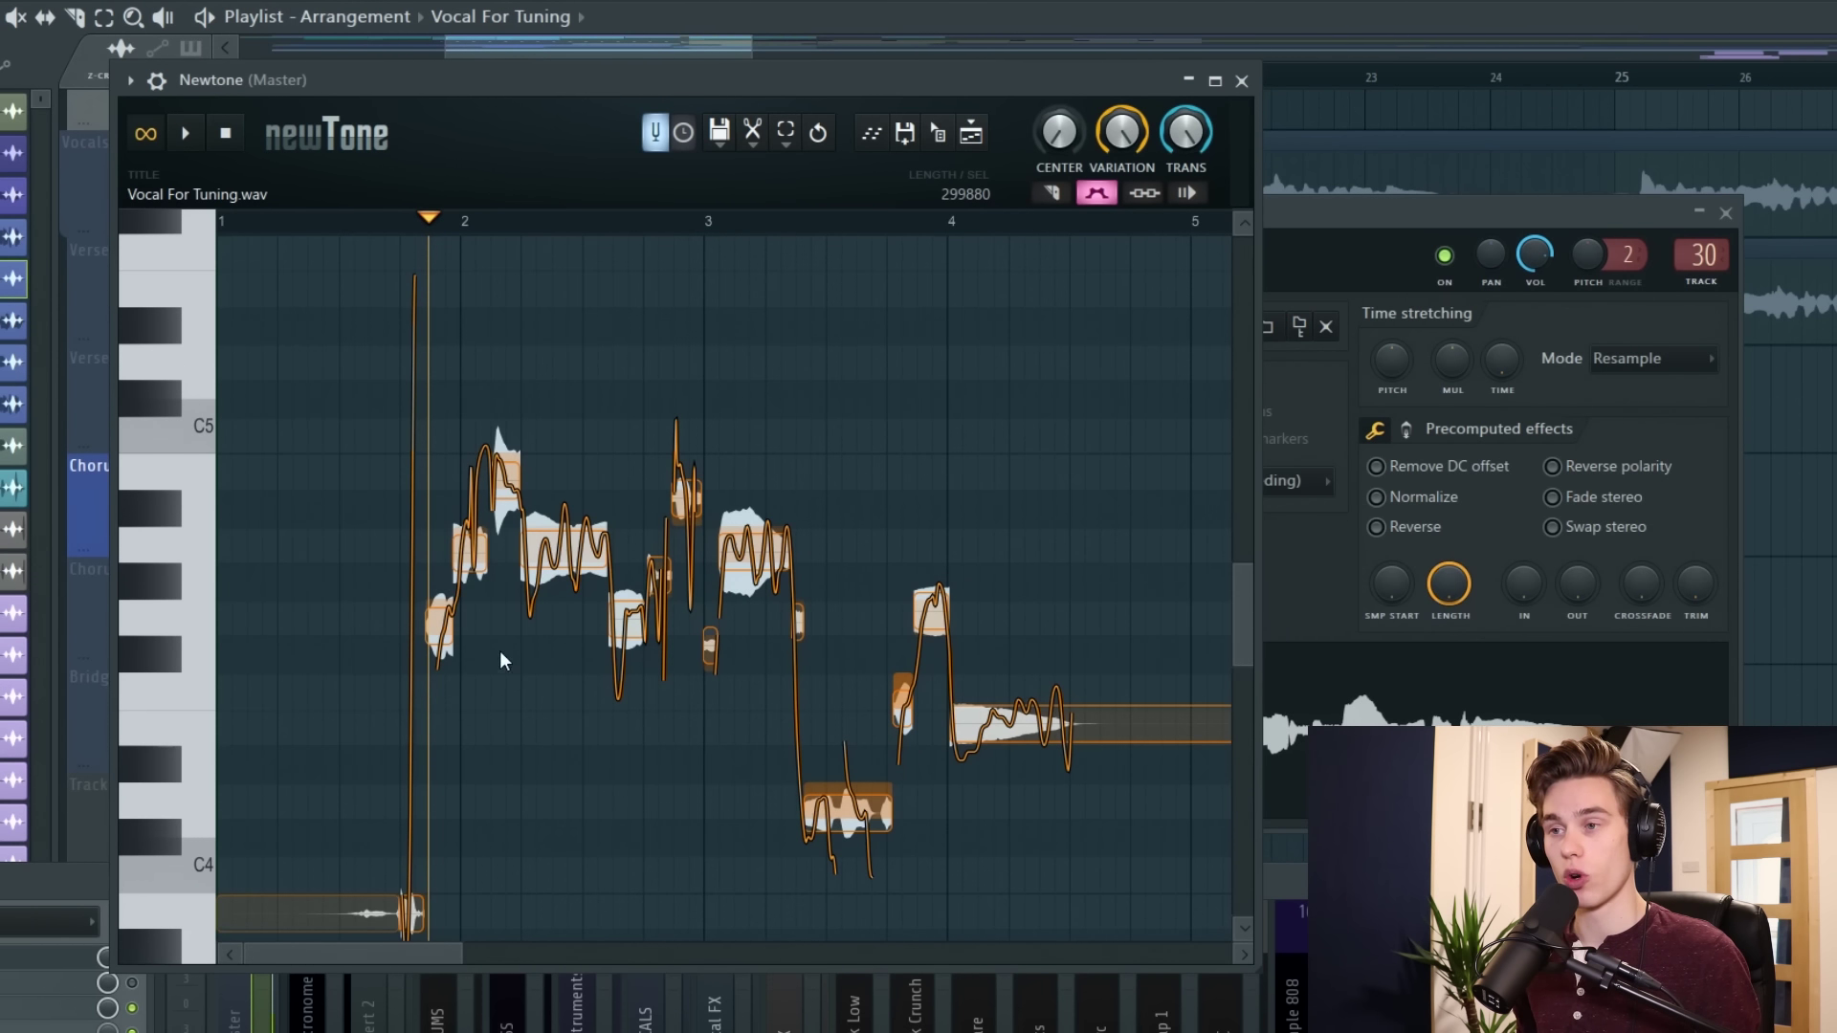
{"action": "mouse_move", "coordinate": [540, 567]}
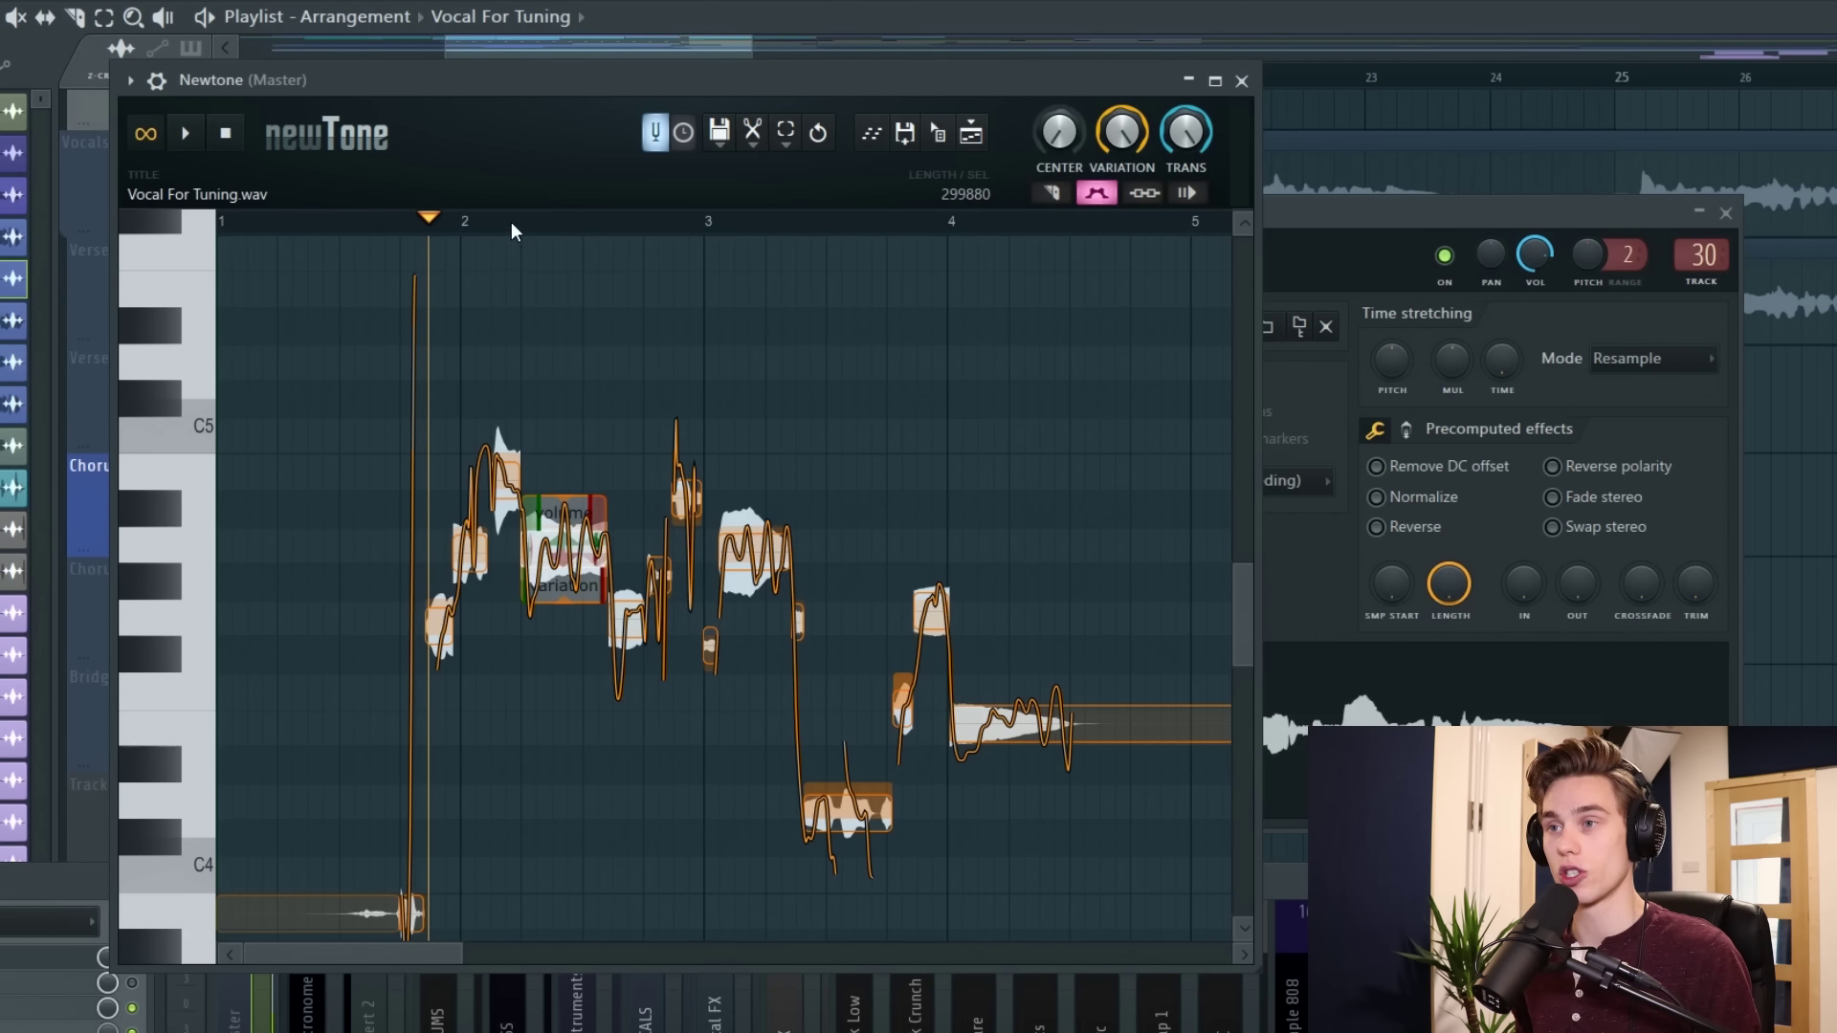
{"action": "left_click", "coordinate": [512, 224]}
{"action": "left_click", "coordinate": [564, 572]}
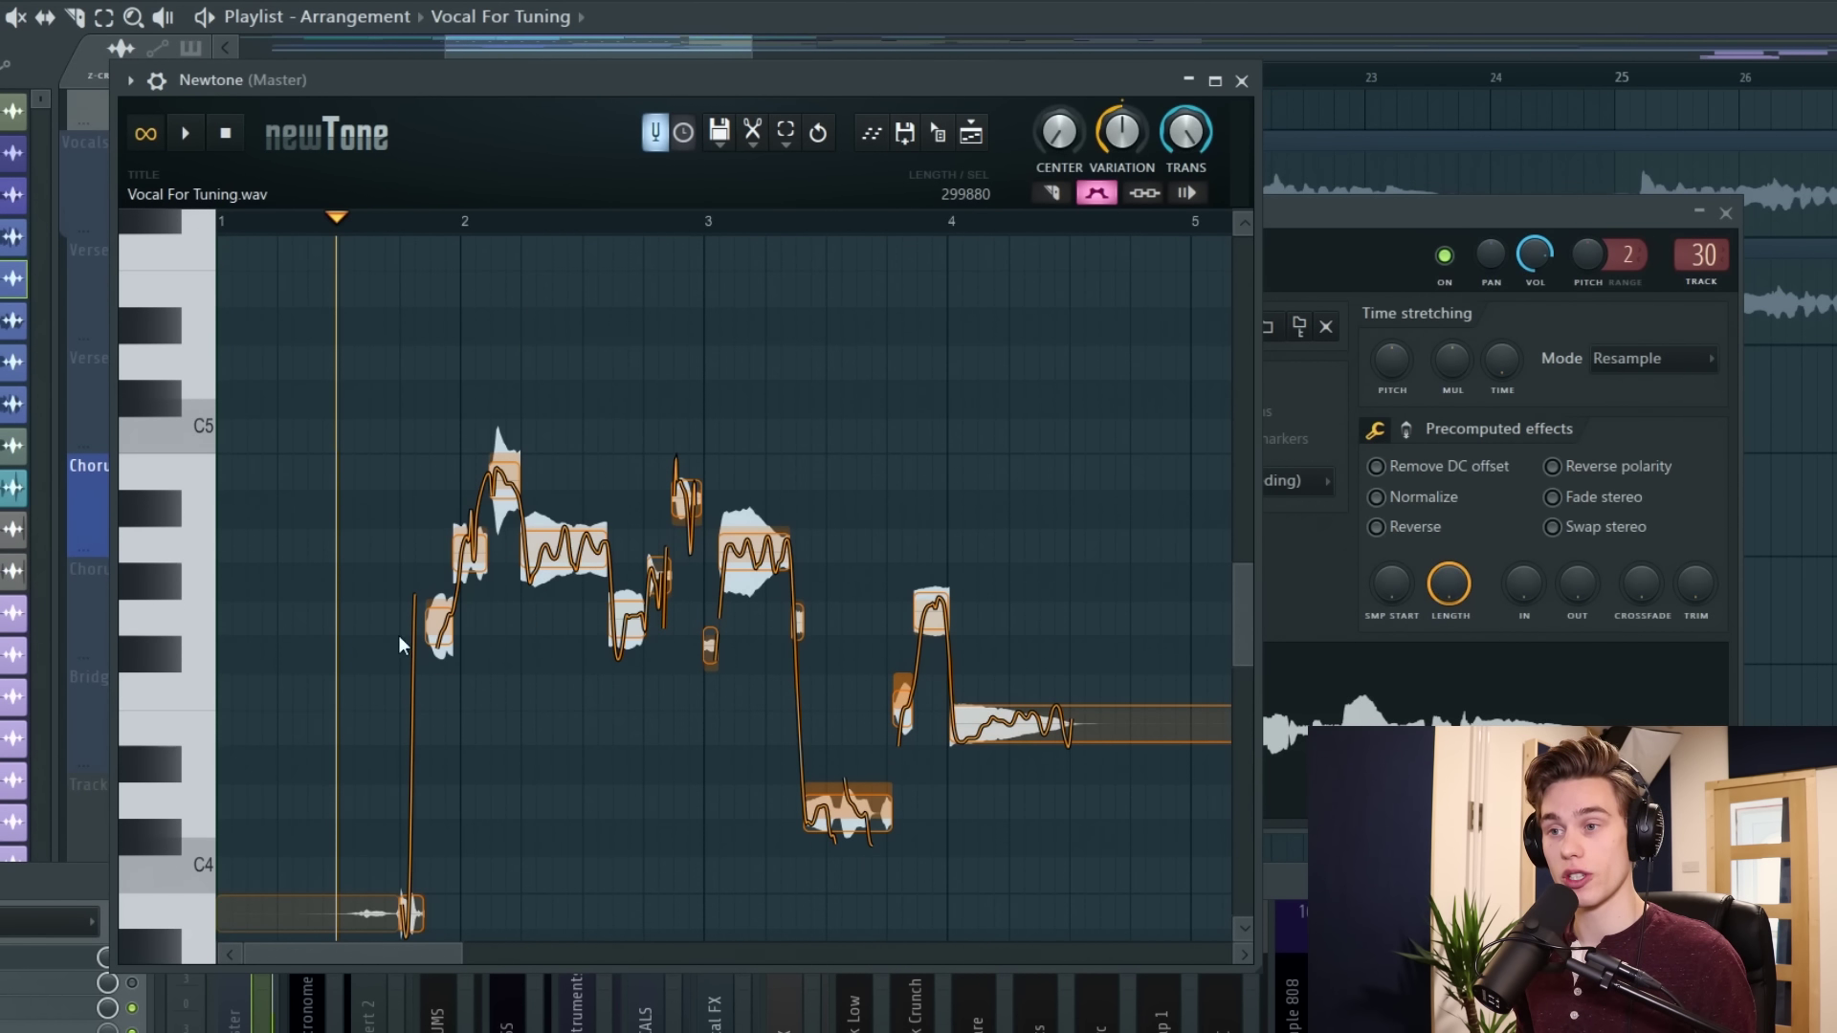
{"action": "left_click", "coordinate": [167, 646]}
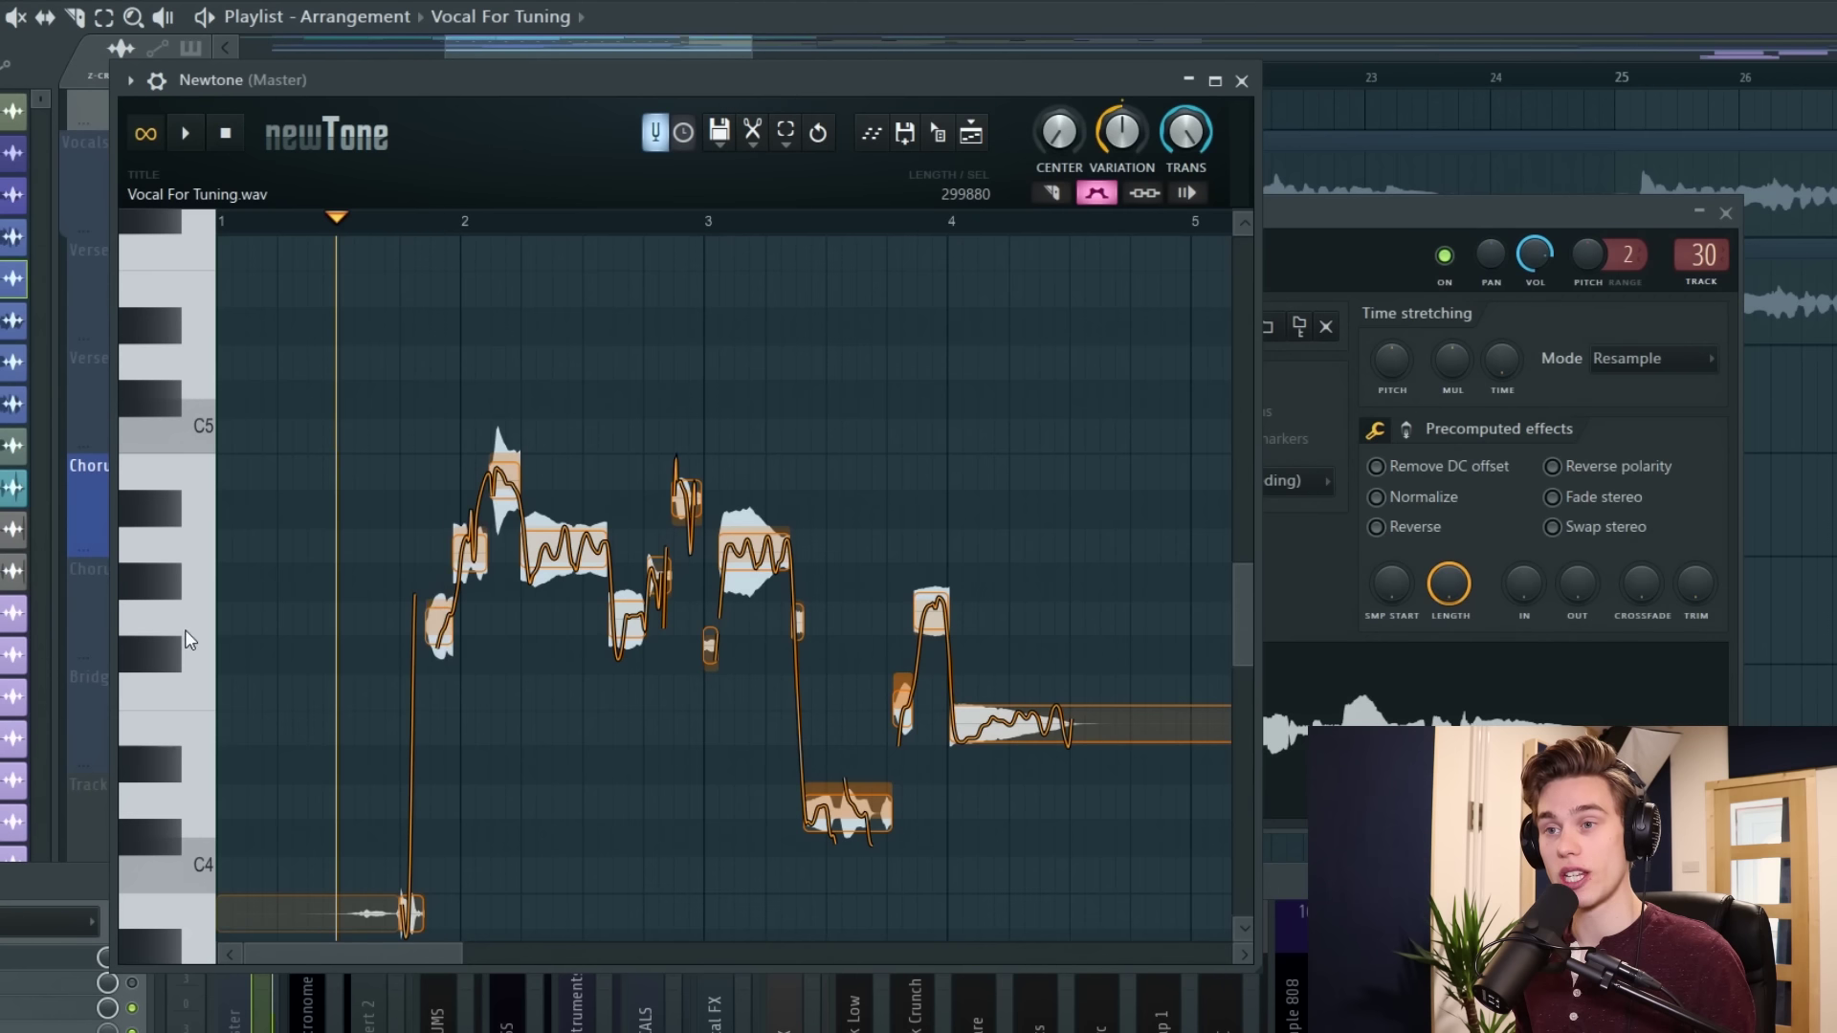
{"action": "key", "text": "space"}
{"action": "key", "text": "space"}
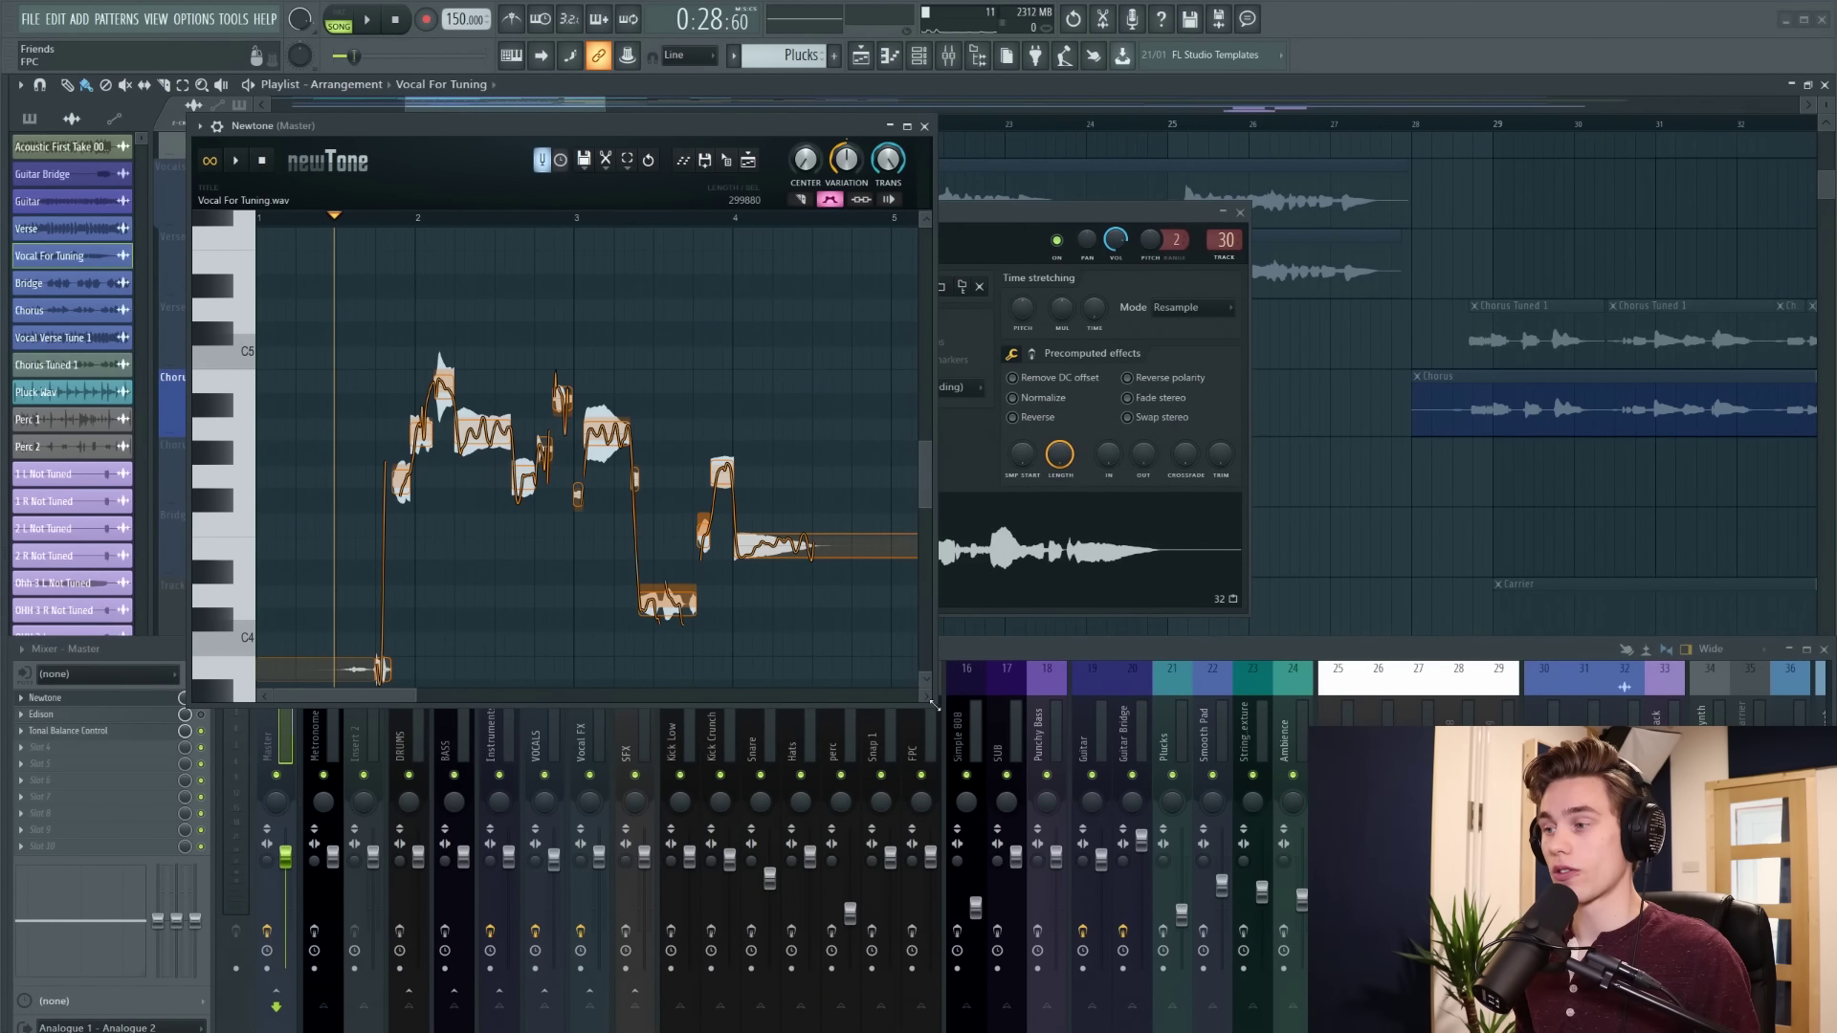
Make the pitch corrector window taller and reposition it over the playlist
{"action": "left_click_drag", "start_coordinate": [932, 705], "coordinate": [909, 777]}
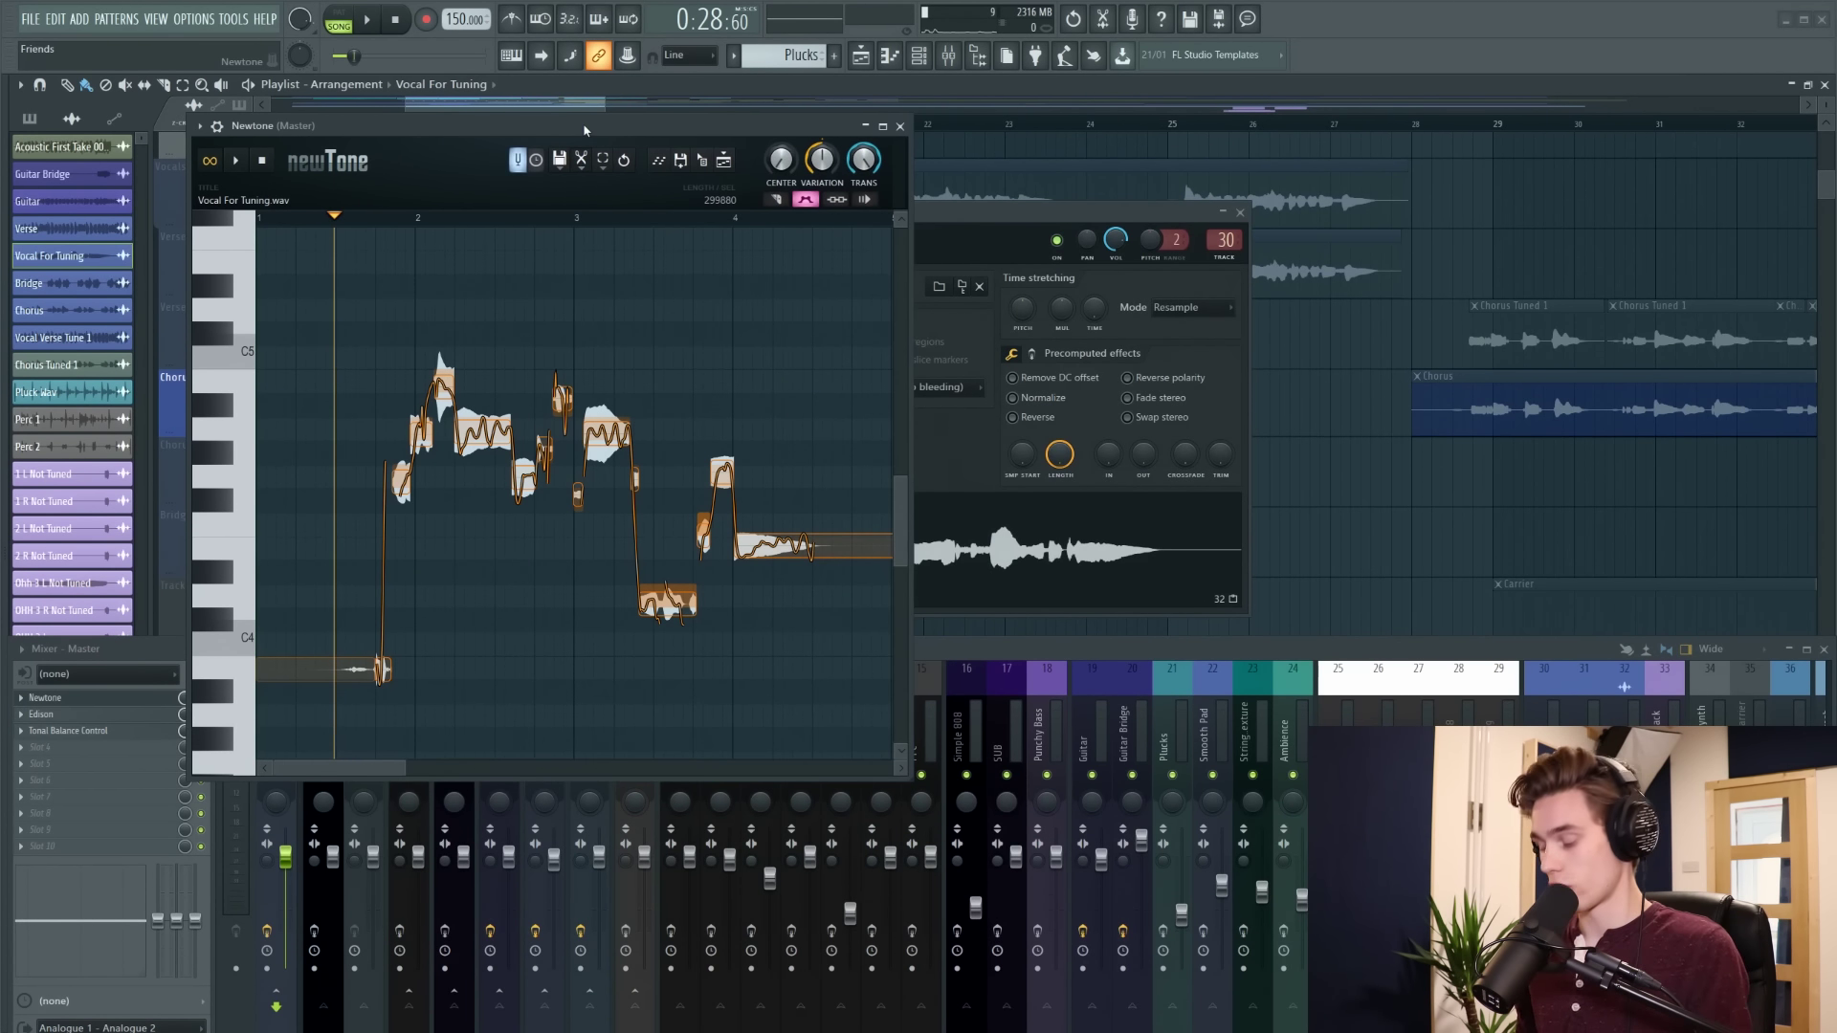
{"action": "double_click", "coordinate": [582, 147]}
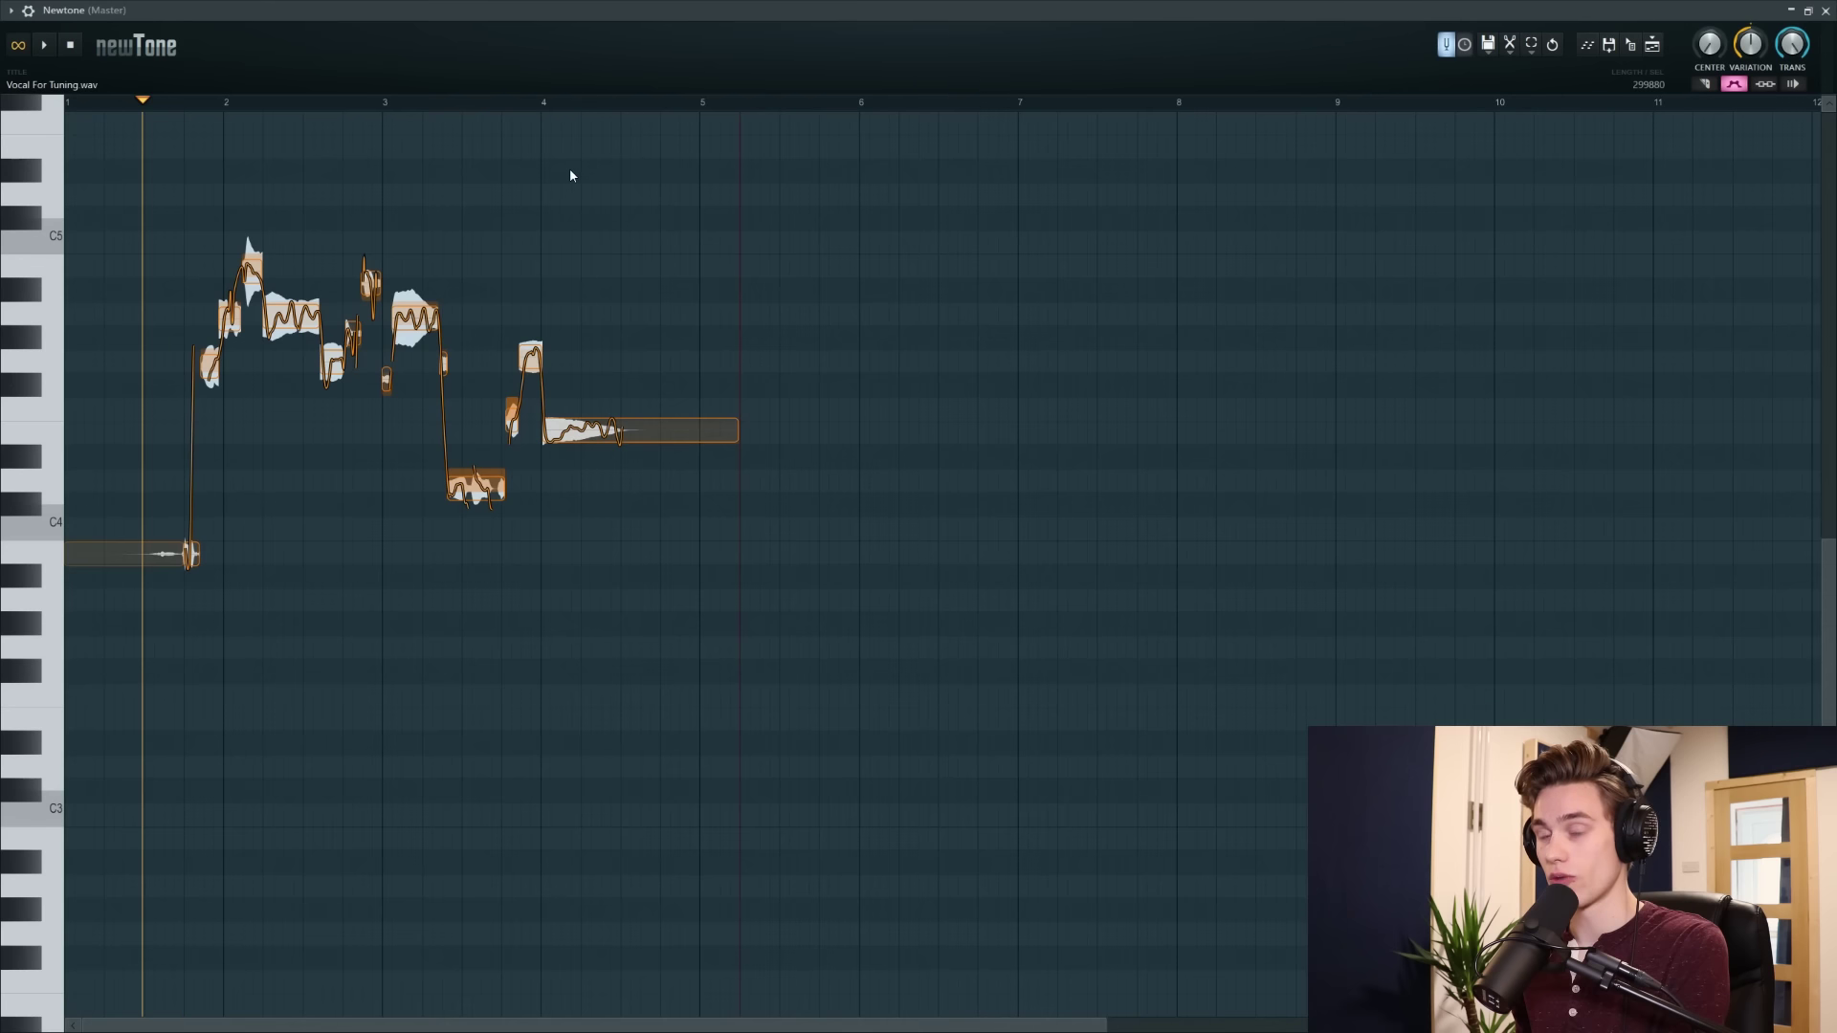
{"action": "key", "text": "Return"}
{"action": "left_click_drag", "start_coordinate": [563, 129], "coordinate": [502, 111]}
{"action": "left_click_drag", "start_coordinate": [841, 498], "coordinate": [840, 492]}
{"action": "left_click_drag", "start_coordinate": [266, 752], "coordinate": [266, 752]}
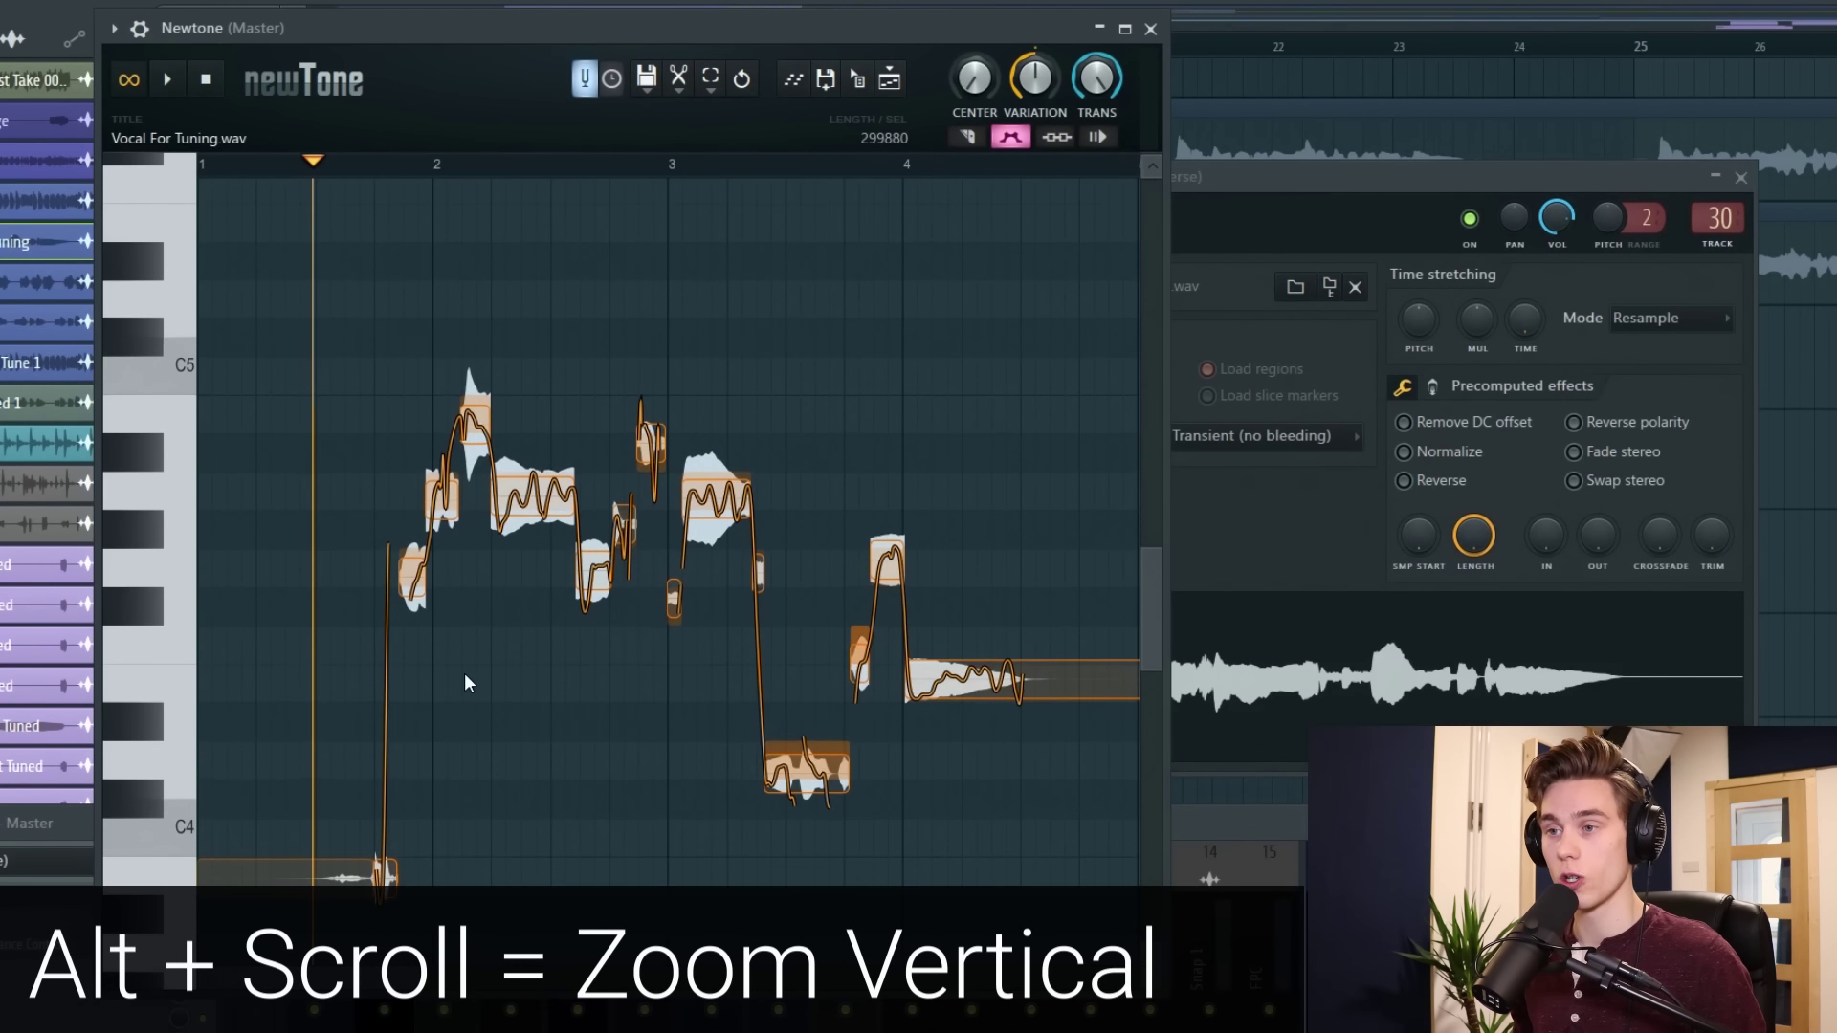
Turn off Snap to scale in the pitch corrector's editing options
{"action": "scroll", "coordinate": [469, 682], "scroll_direction": "up", "scroll_amount": 4}
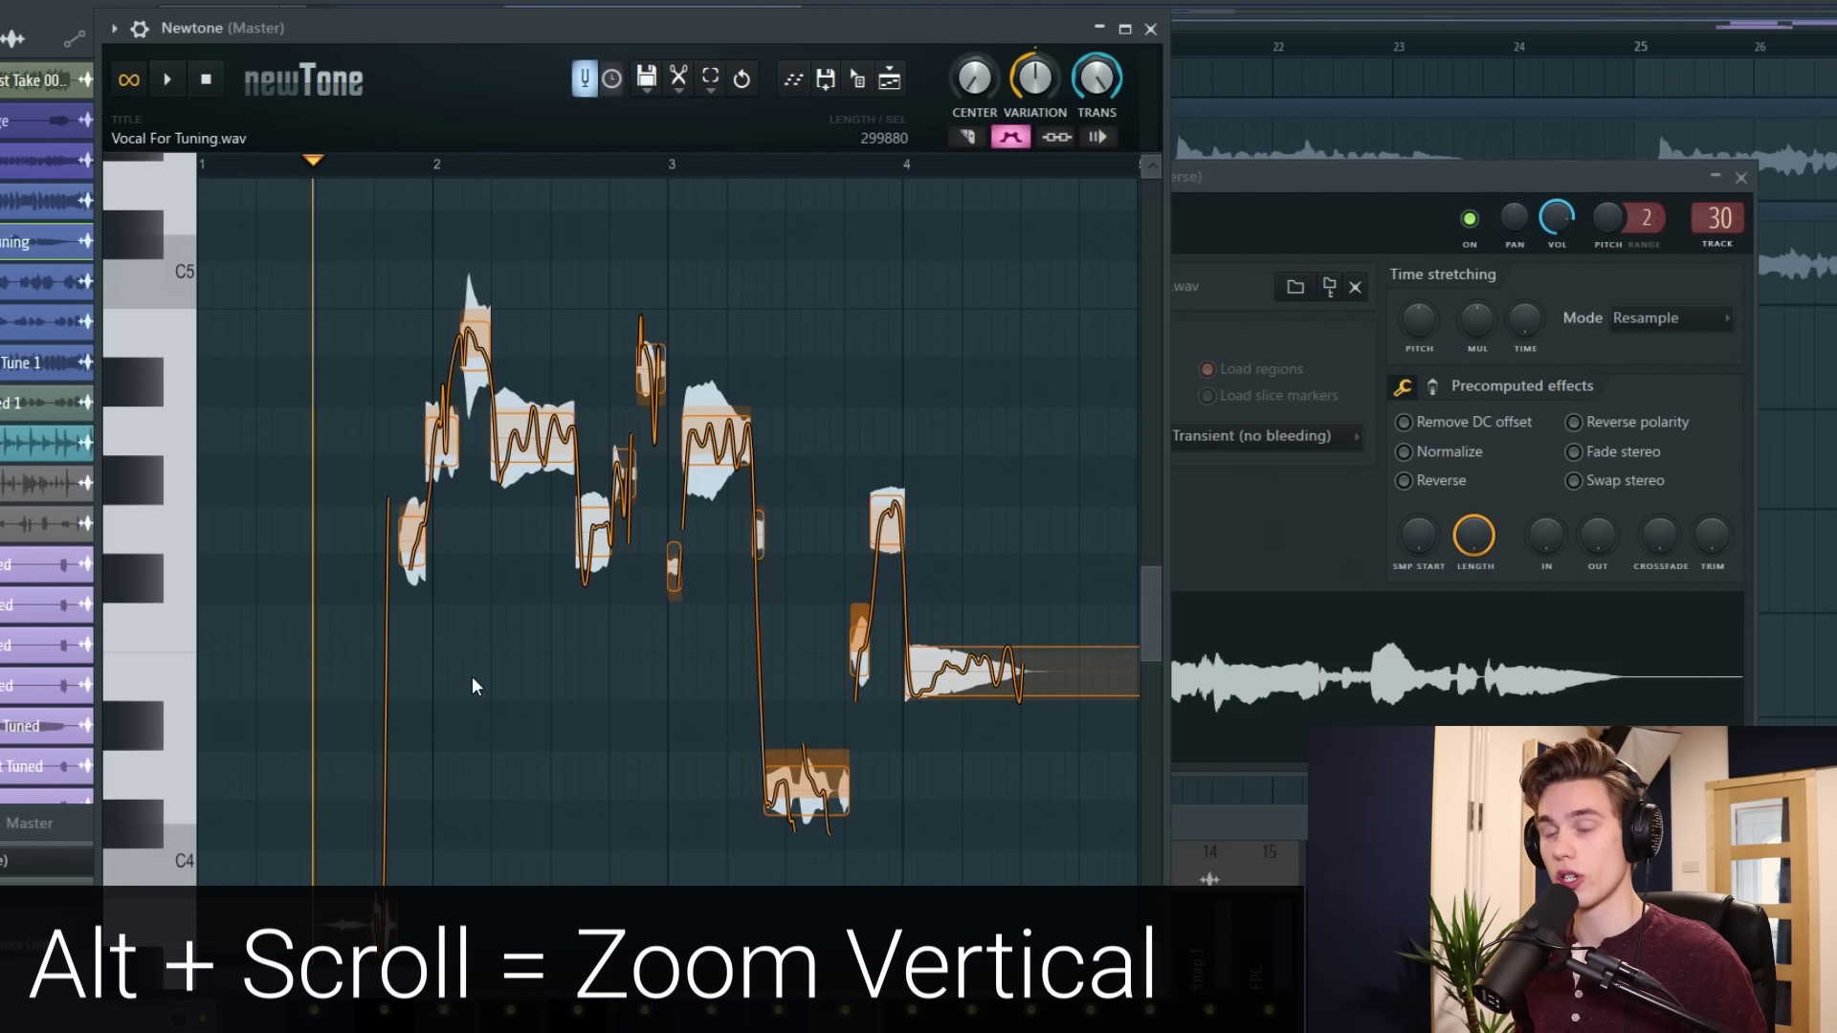
{"action": "scroll", "coordinate": [473, 675], "scroll_direction": "up", "scroll_amount": 3}
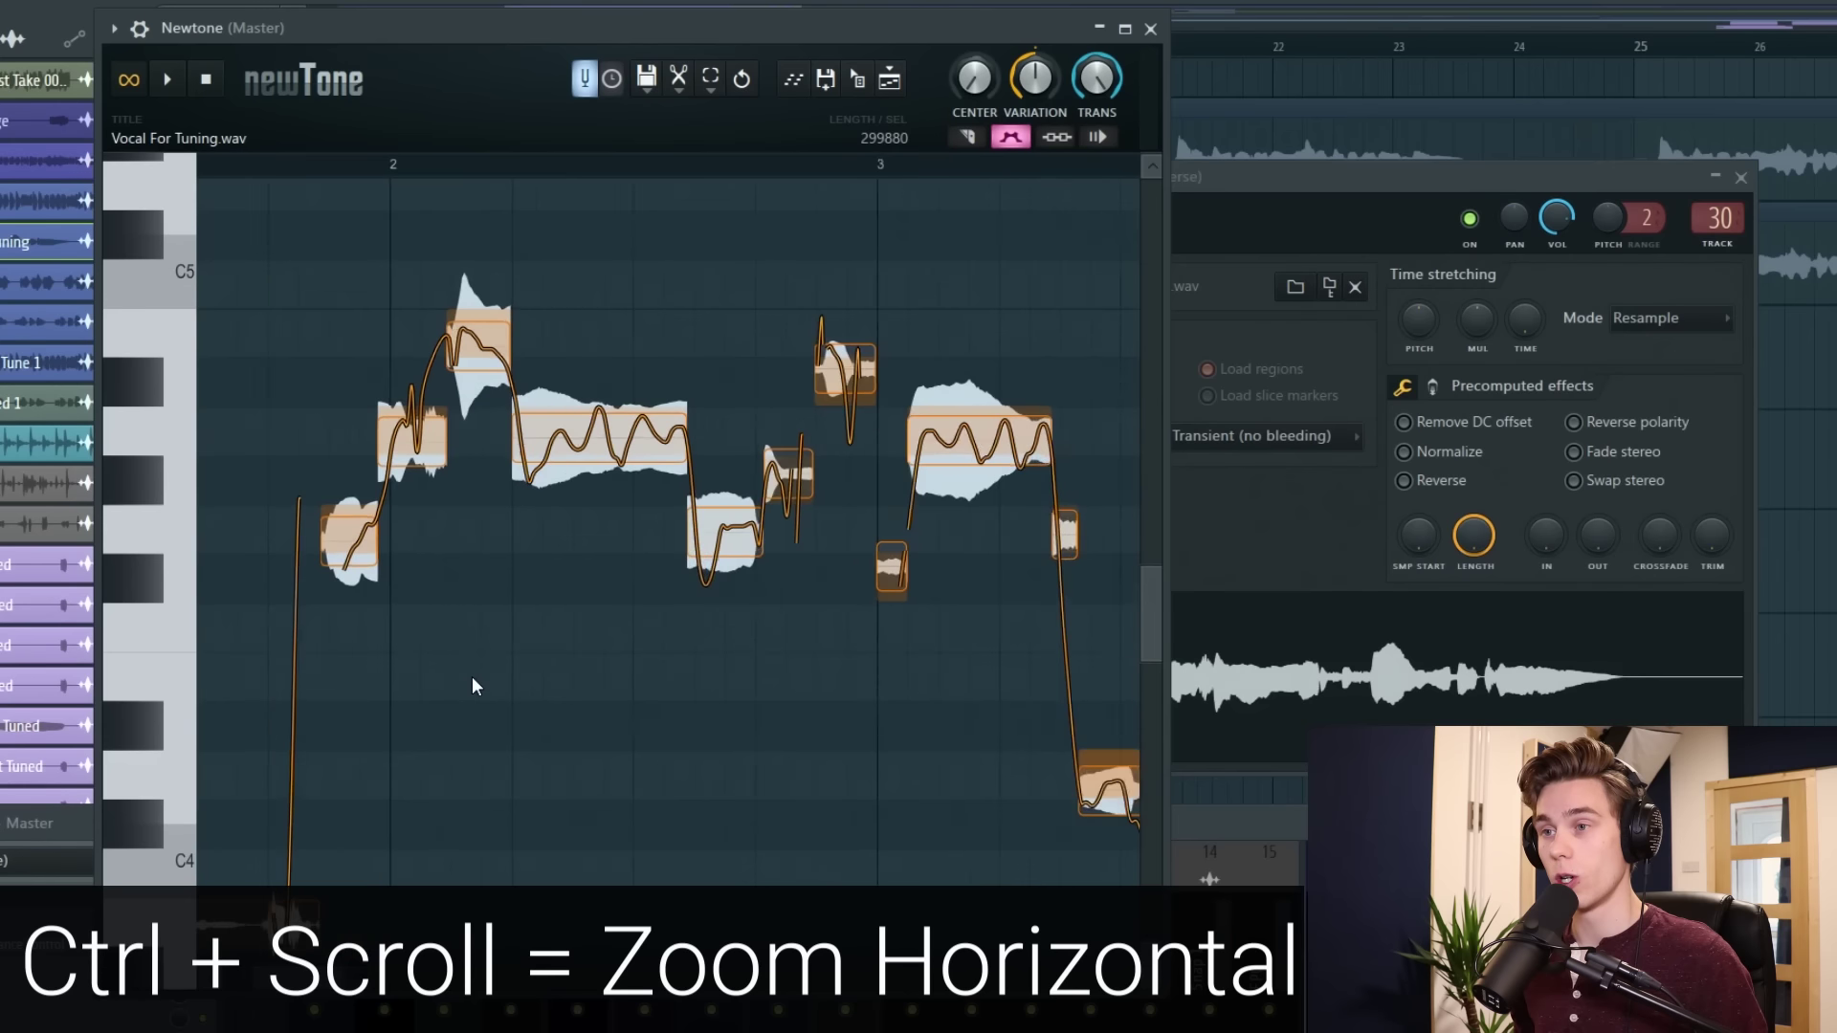
{"action": "scroll", "coordinate": [472, 675], "scroll_direction": "down", "scroll_amount": 4}
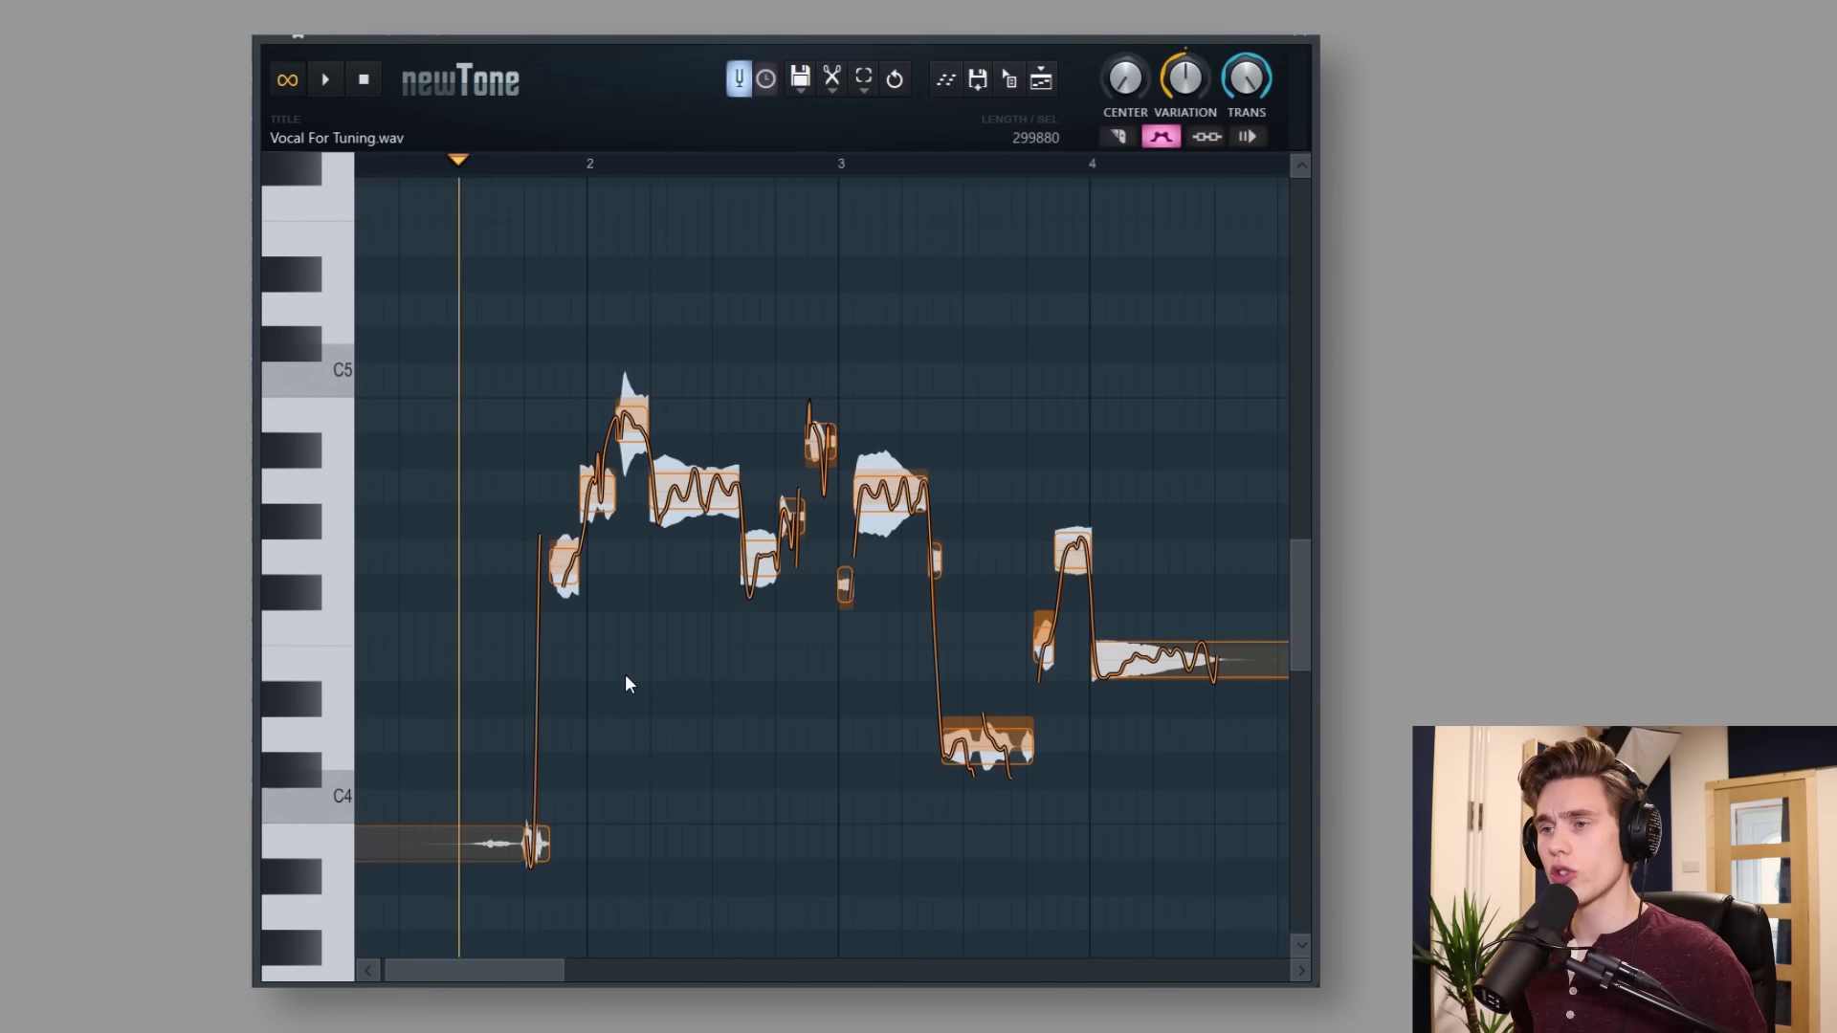
{"action": "scroll", "coordinate": [624, 676], "scroll_direction": "up", "scroll_amount": 2}
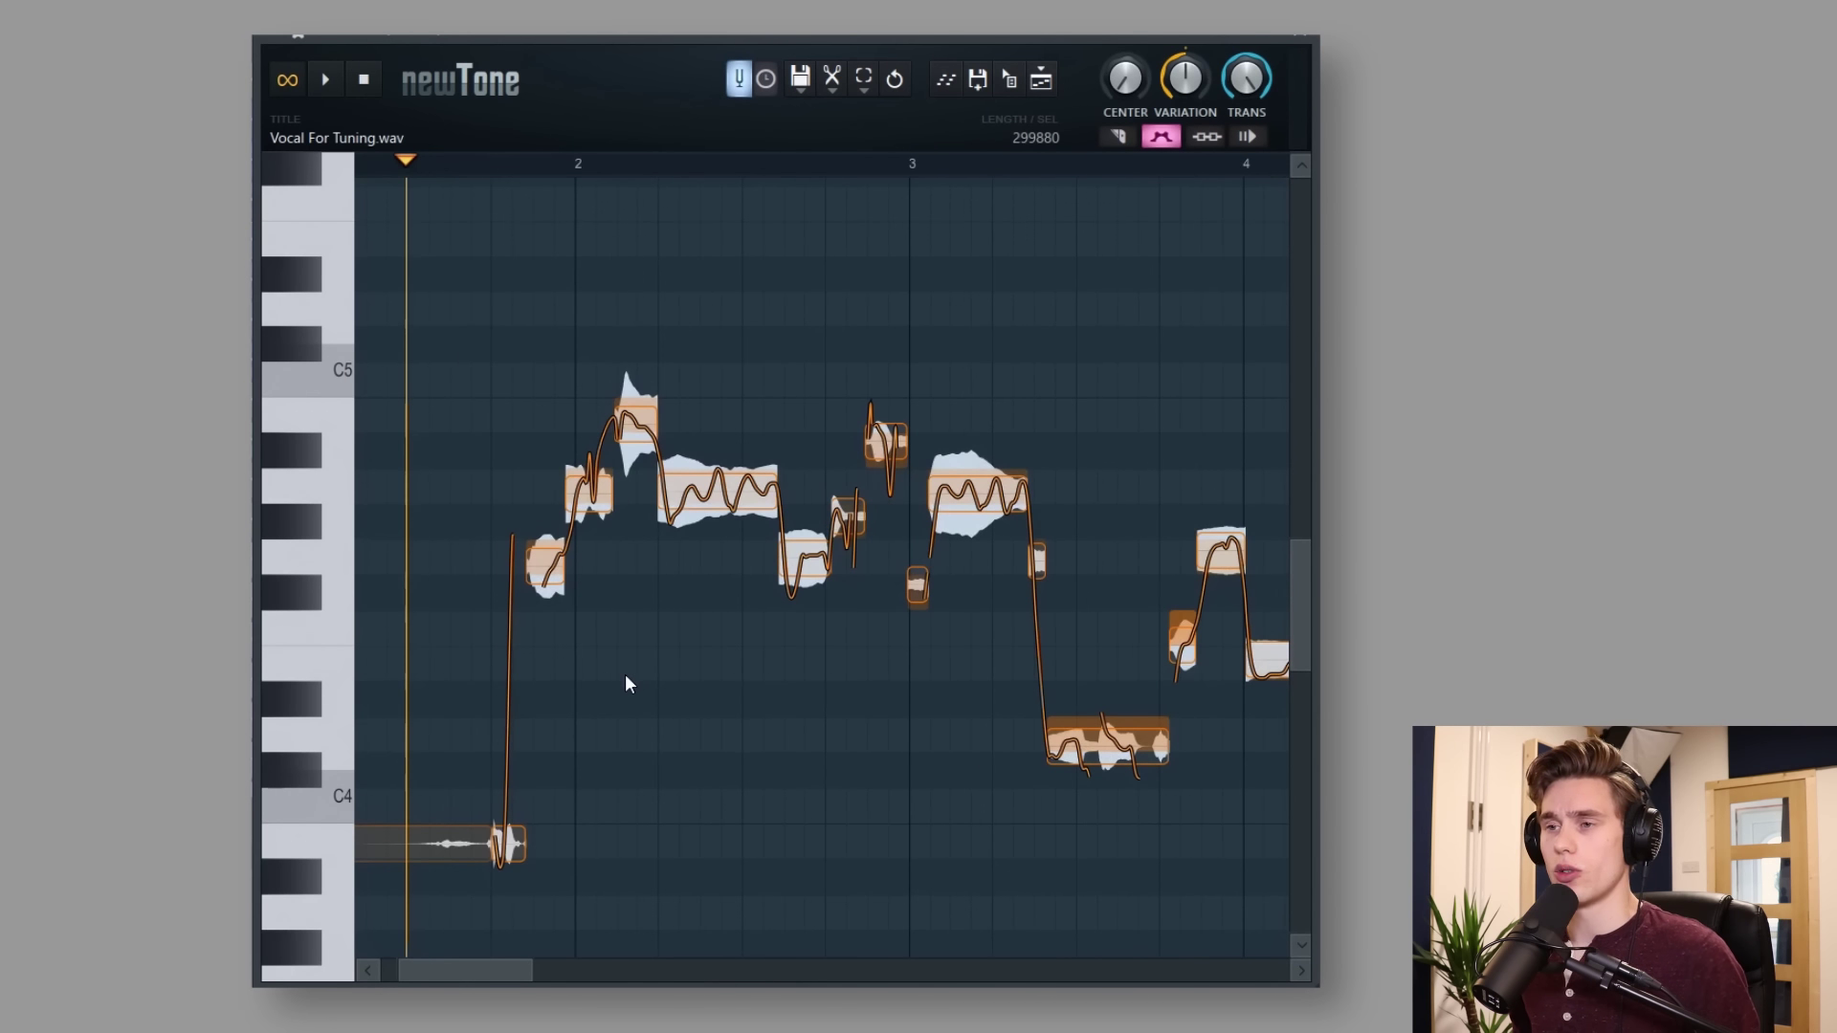
{"action": "mouse_move", "coordinate": [707, 493]}
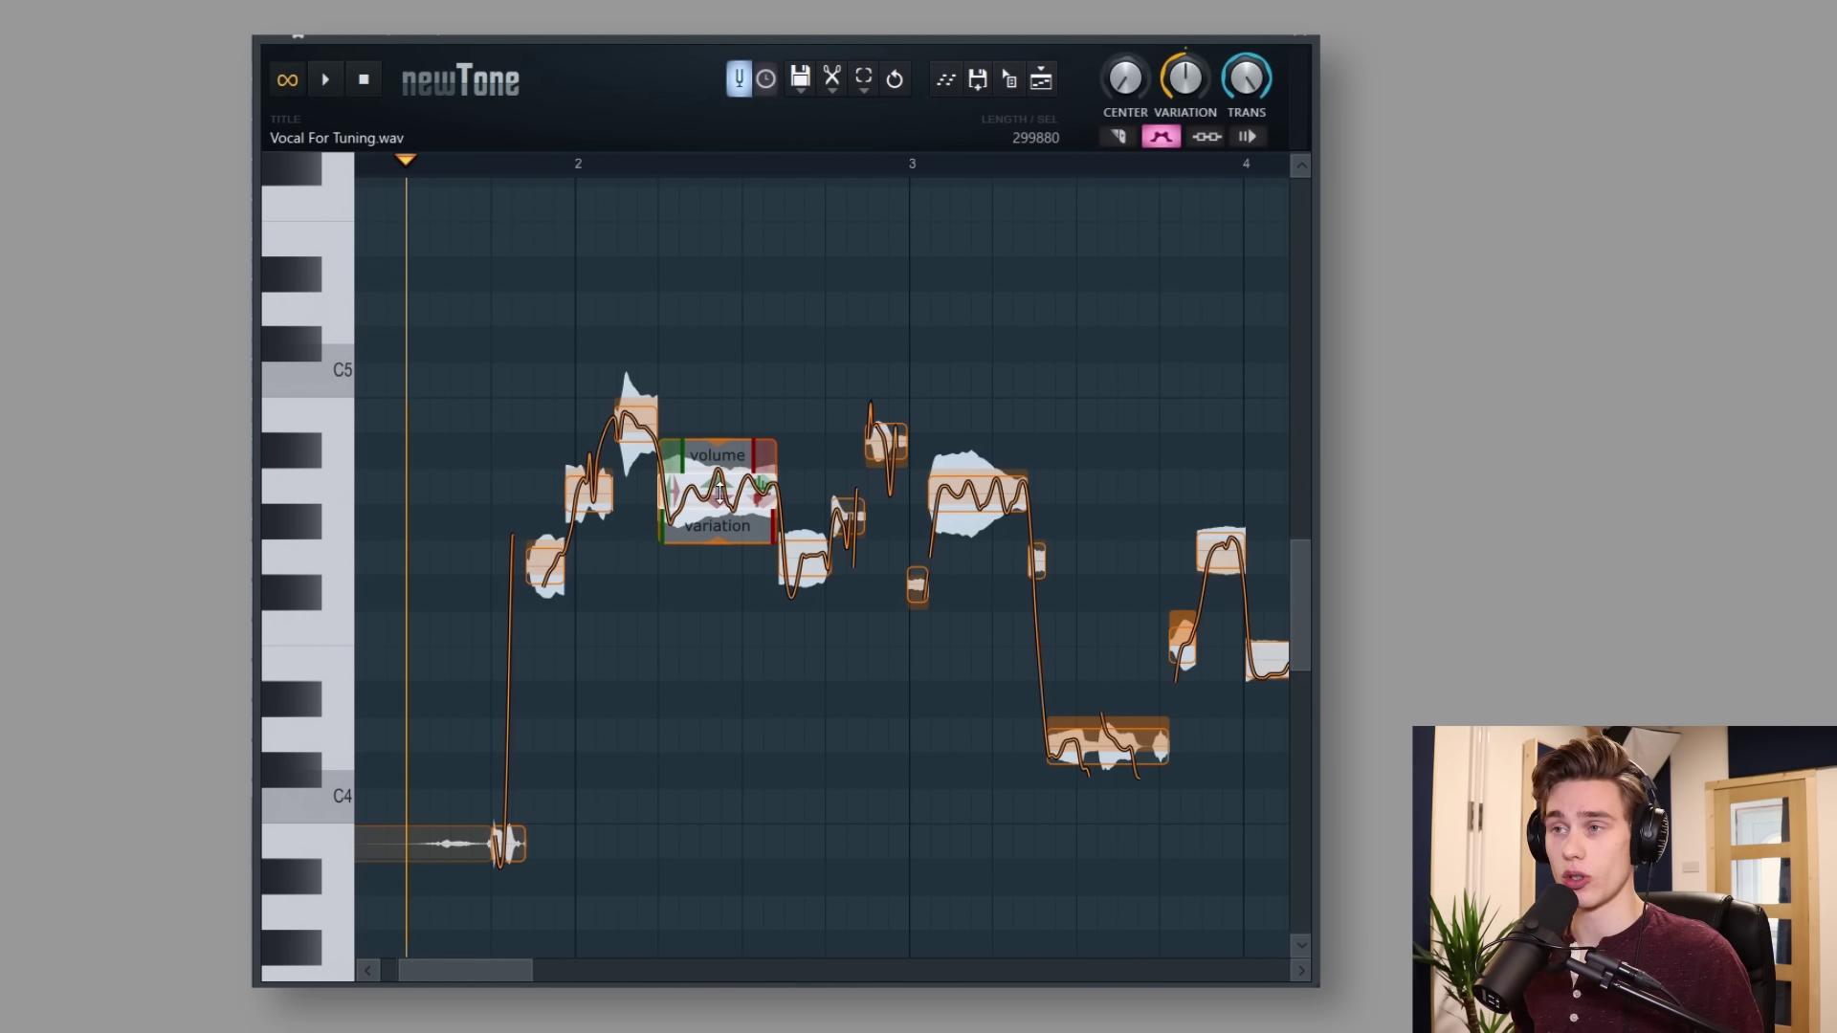
{"action": "left_click", "coordinate": [831, 83]}
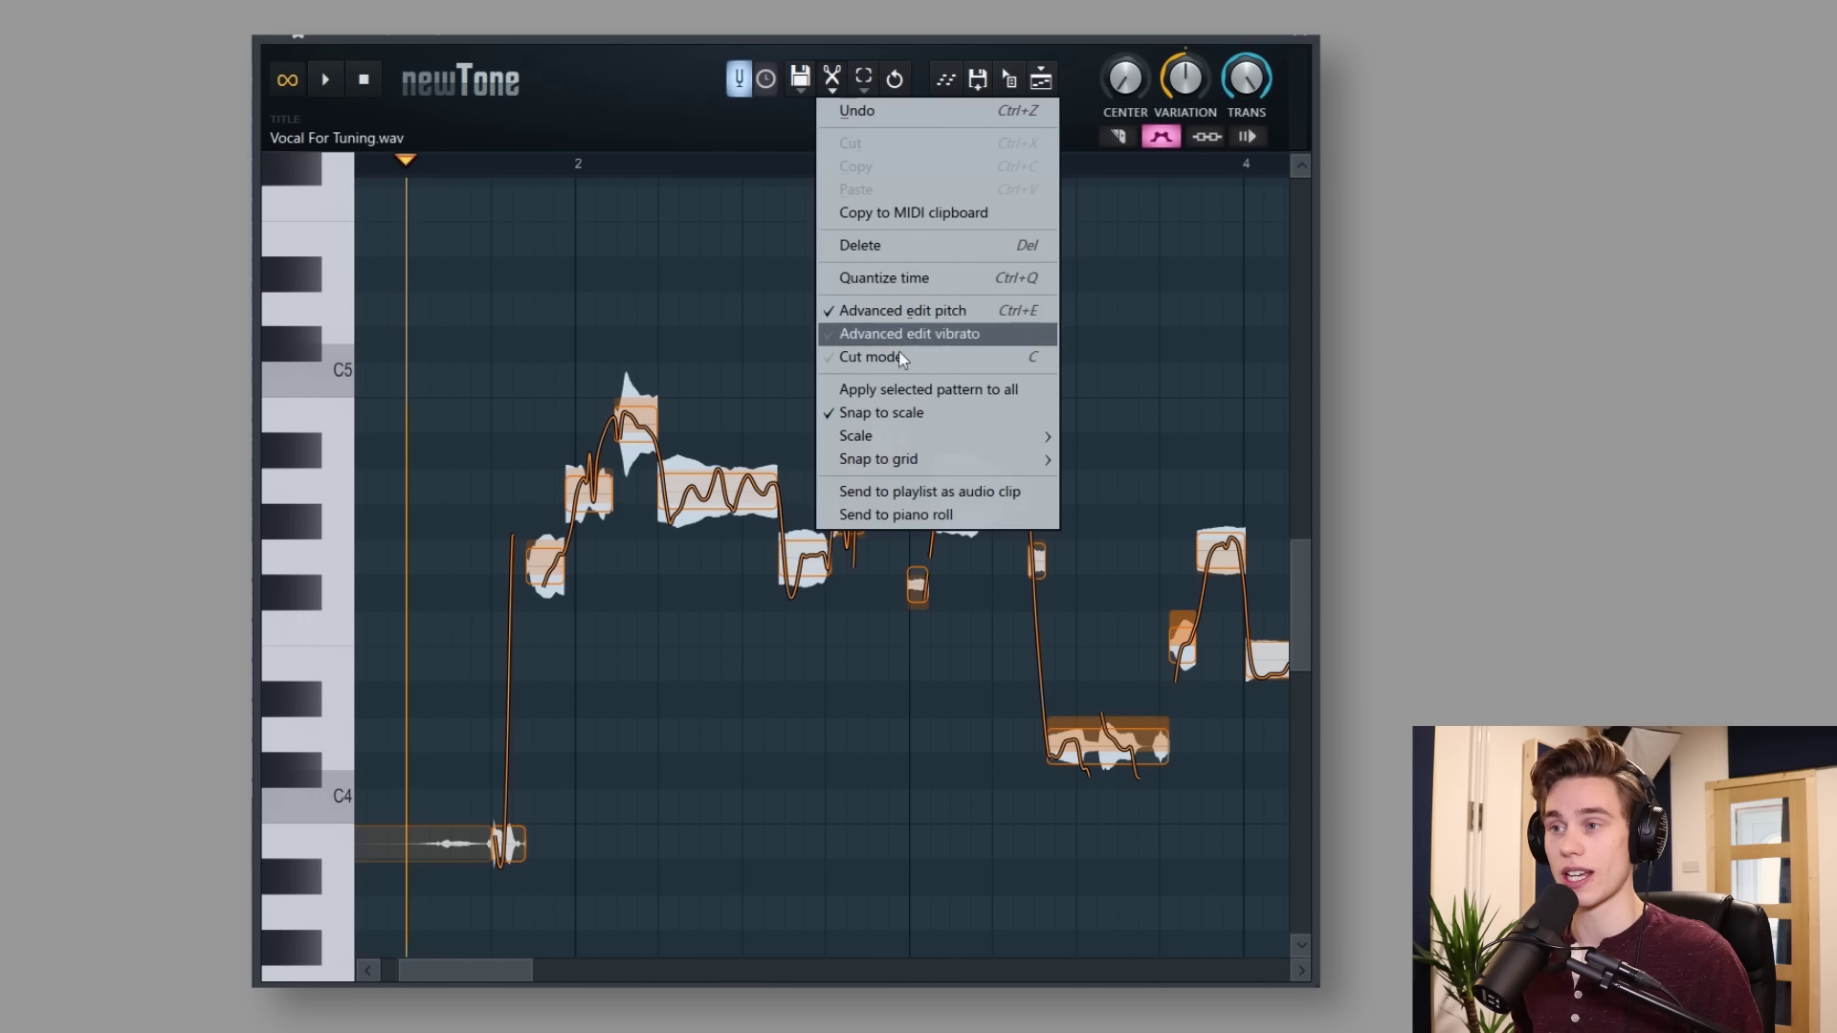
{"action": "left_click", "coordinate": [887, 415]}
{"action": "mouse_move", "coordinate": [716, 493]}
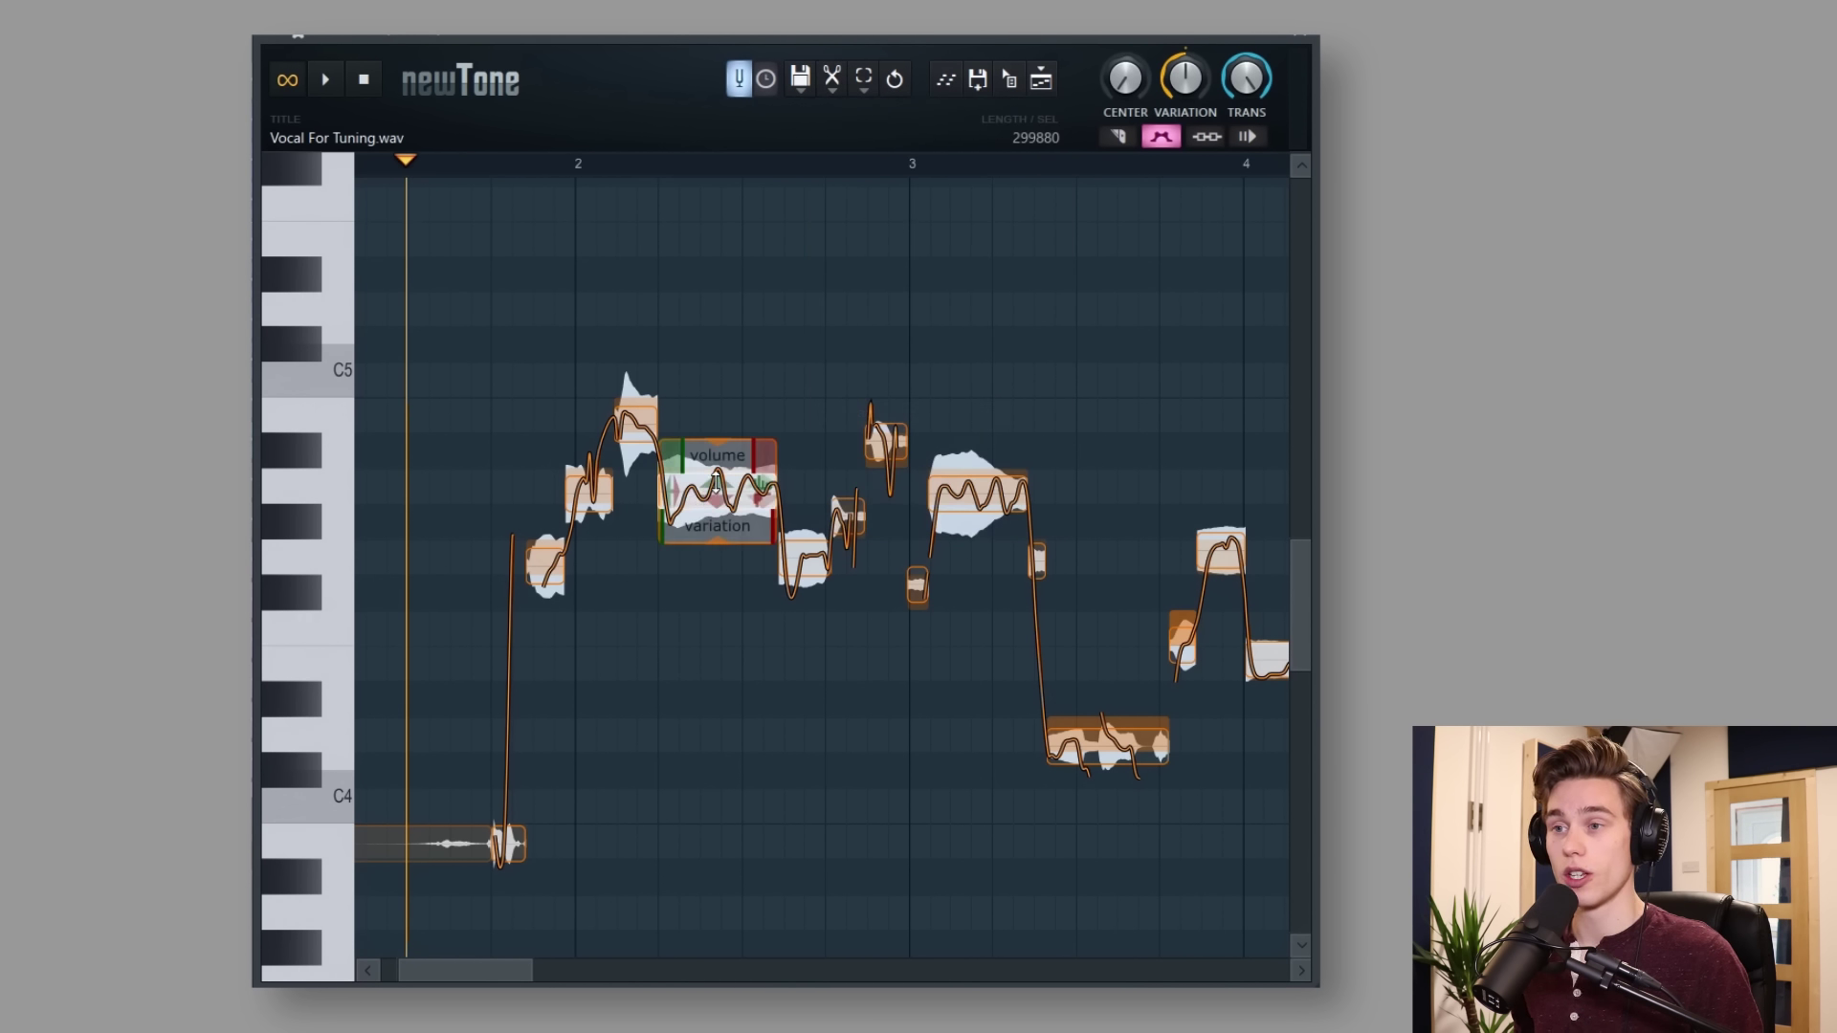
Try the long note shortly after bar 2 at B4 and at G4, auditioning each pitch
{"action": "left_click_drag", "start_coordinate": [719, 492], "coordinate": [718, 421]}
{"action": "key", "text": "space"}
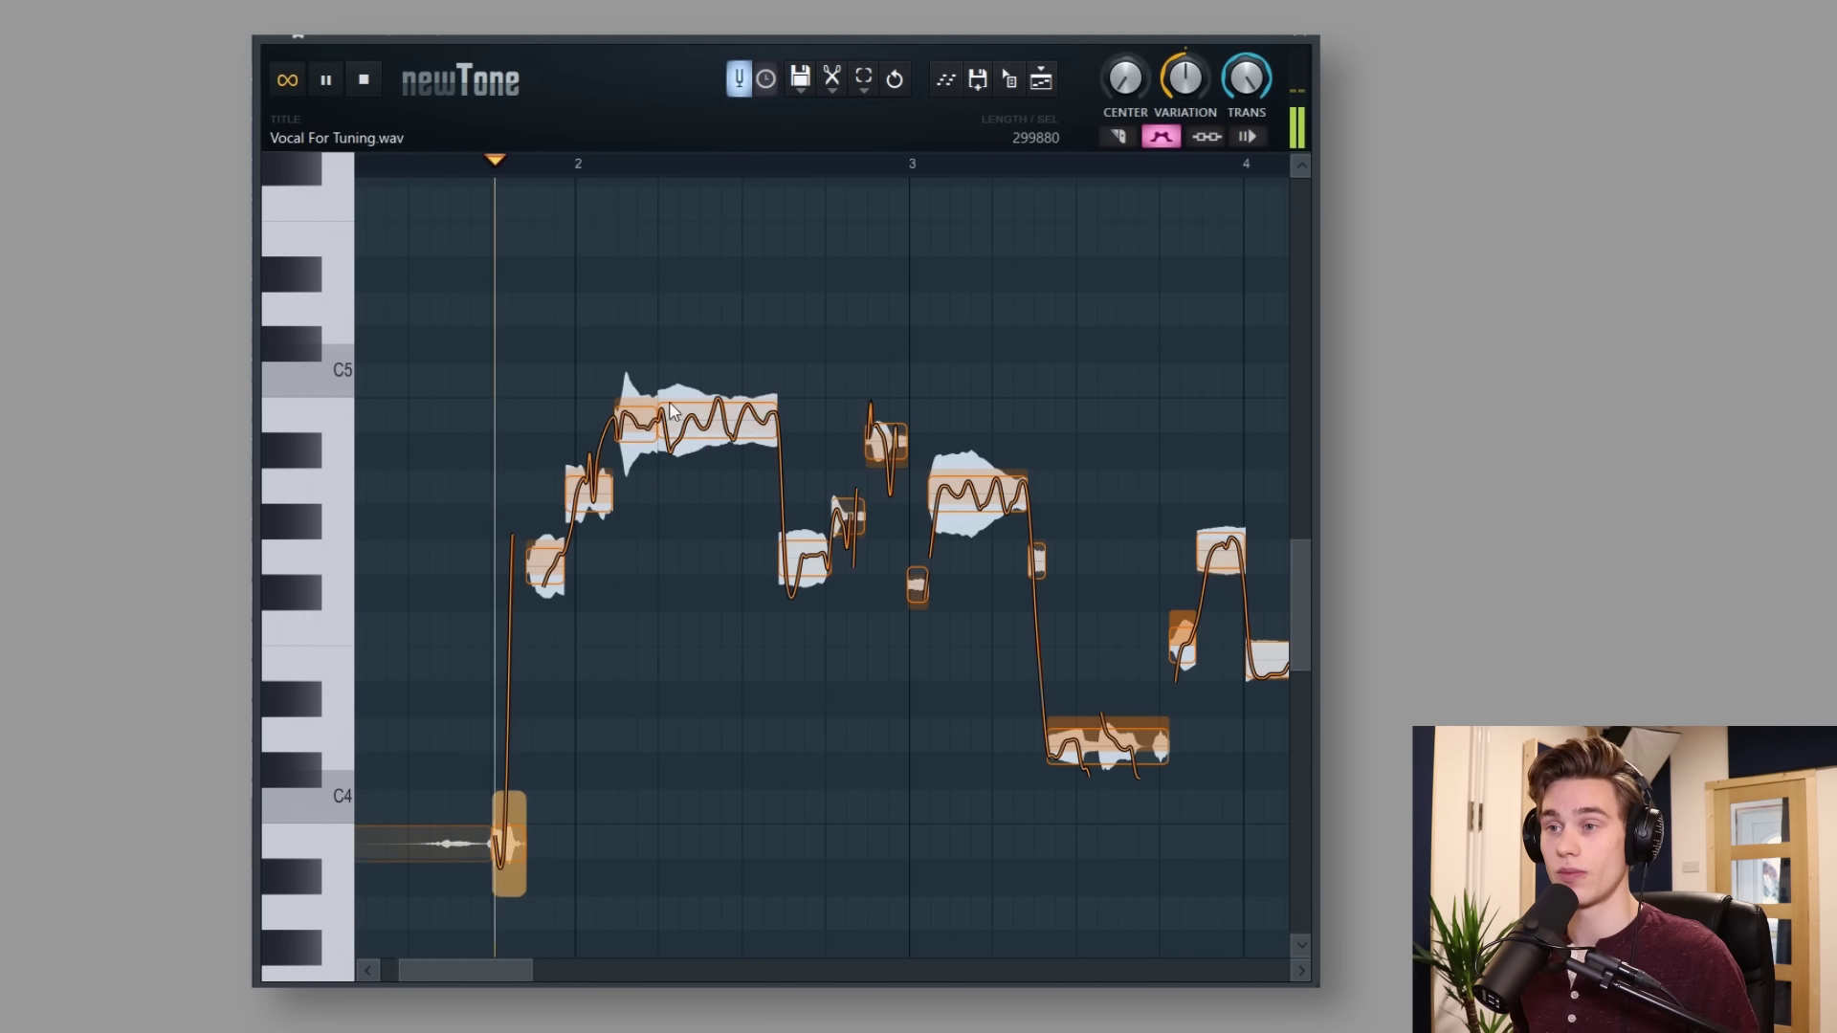
{"action": "key", "text": "space"}
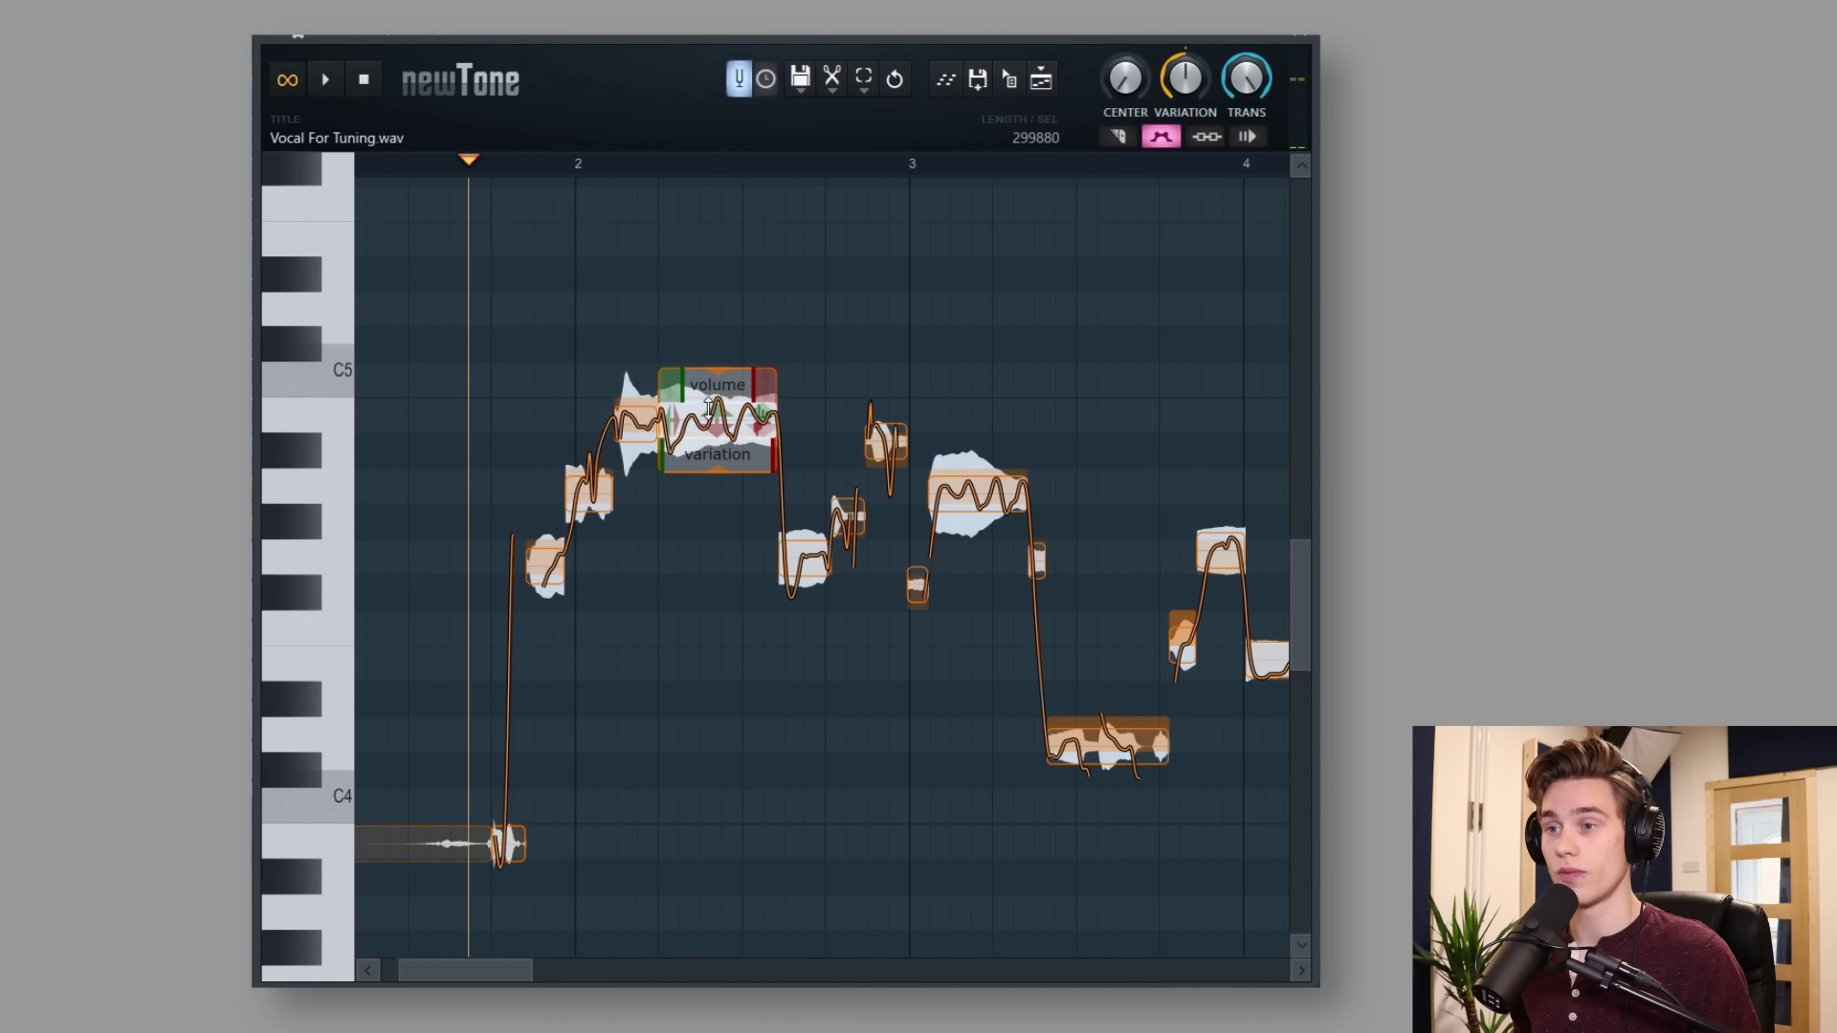
{"action": "left_click_drag", "start_coordinate": [717, 417], "coordinate": [720, 571]}
{"action": "key", "text": "space"}
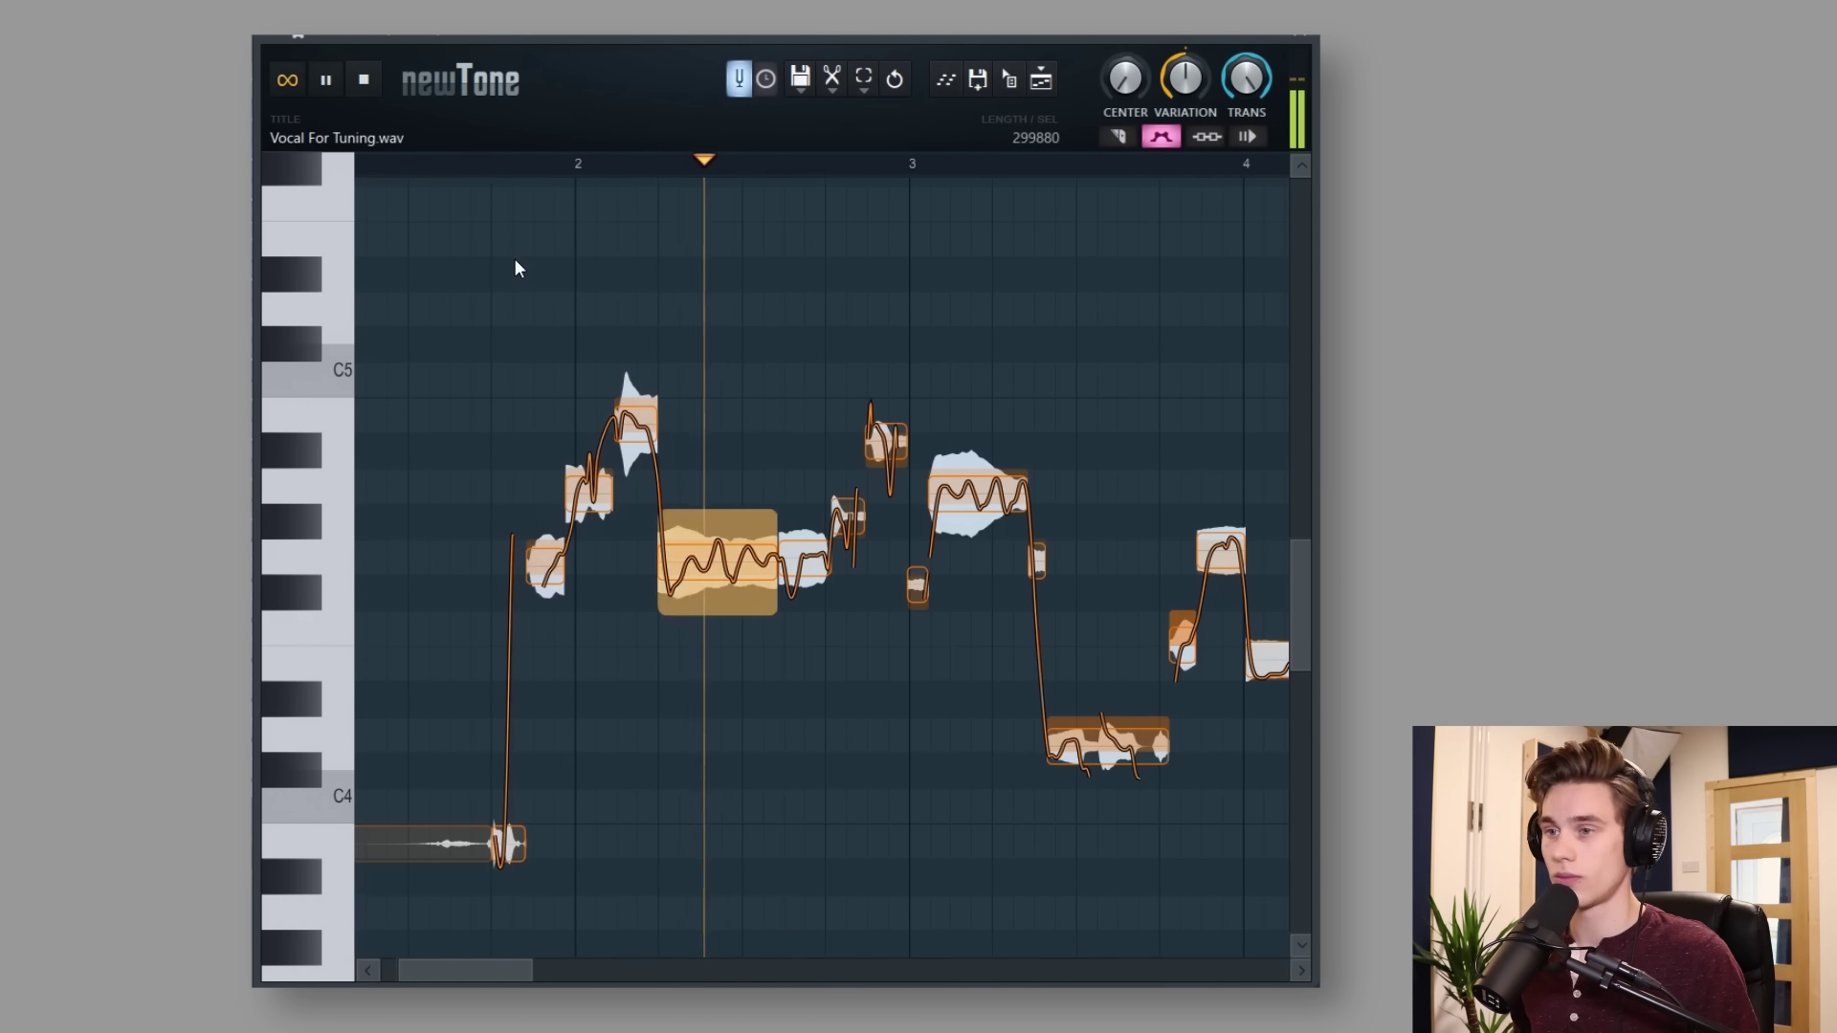
{"action": "key", "text": "space"}
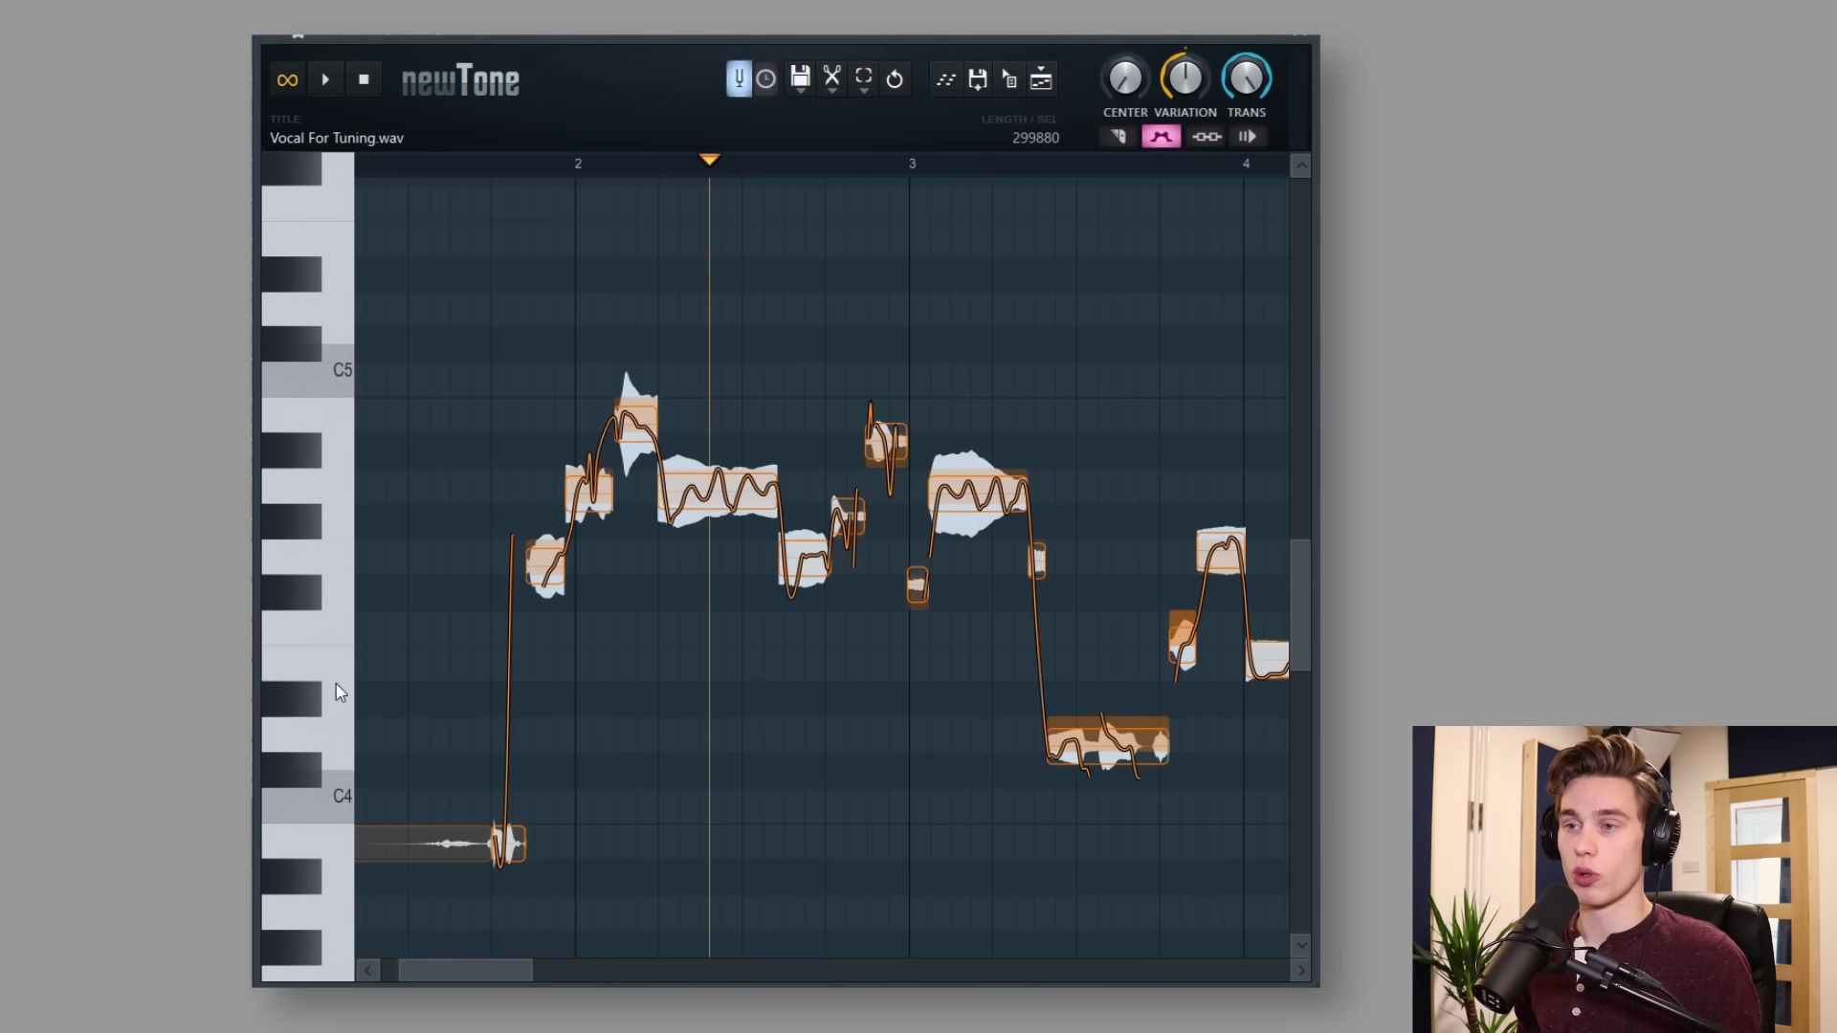
Mark the time range 48510 to 255780, covering the sung phrase from just before bar 2 to past bar 4
{"action": "left_click", "coordinate": [542, 579]}
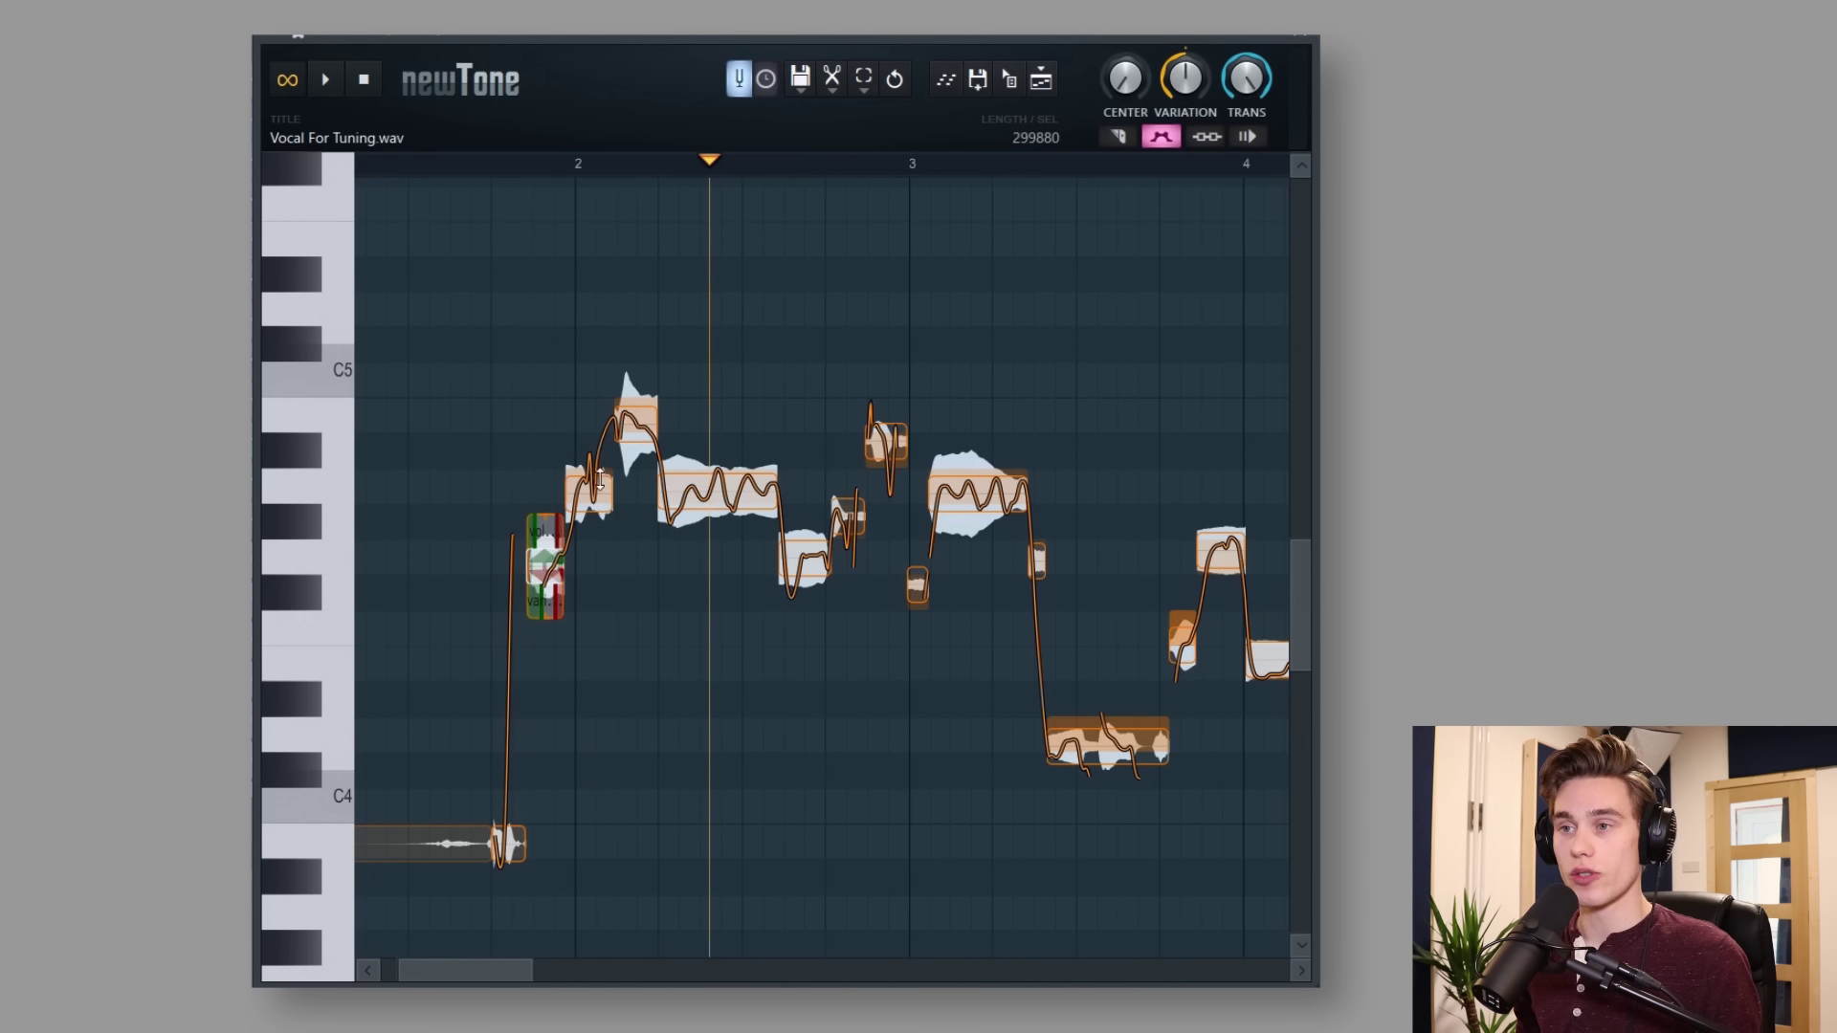
{"action": "mouse_move", "coordinate": [718, 488]}
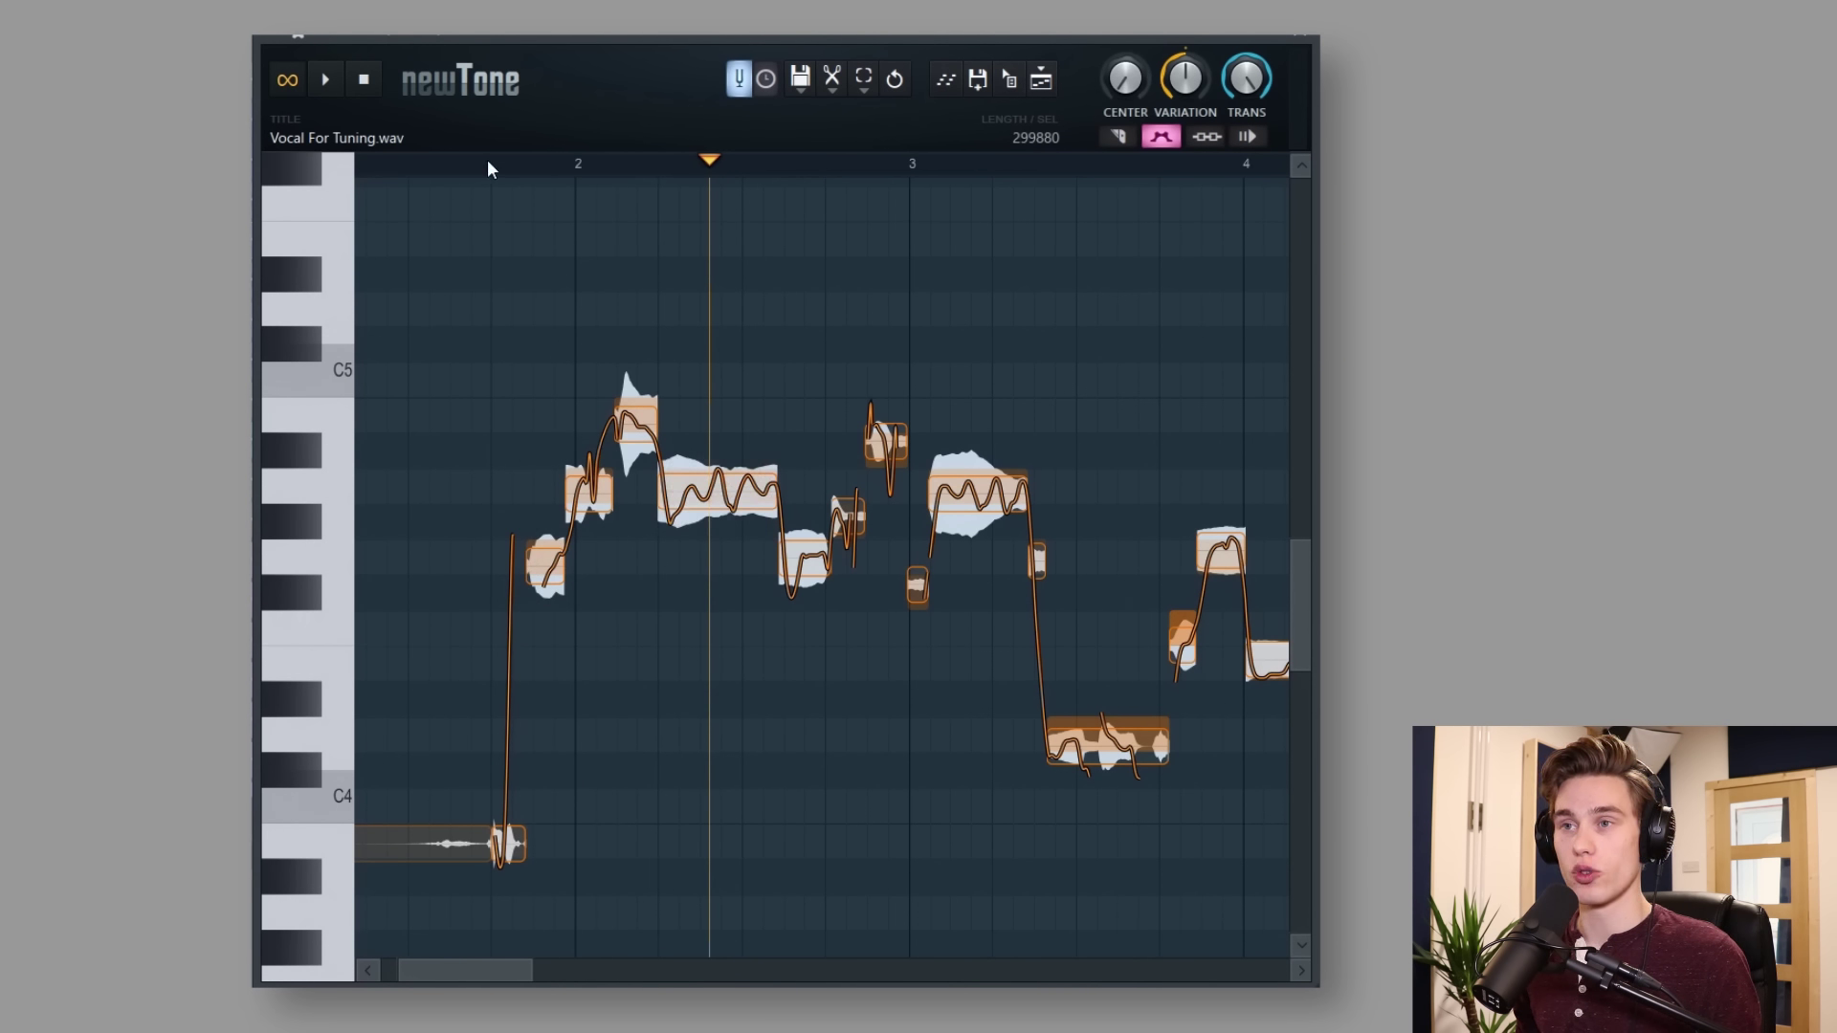
{"action": "left_click_drag", "start_coordinate": [491, 164], "coordinate": [737, 215]}
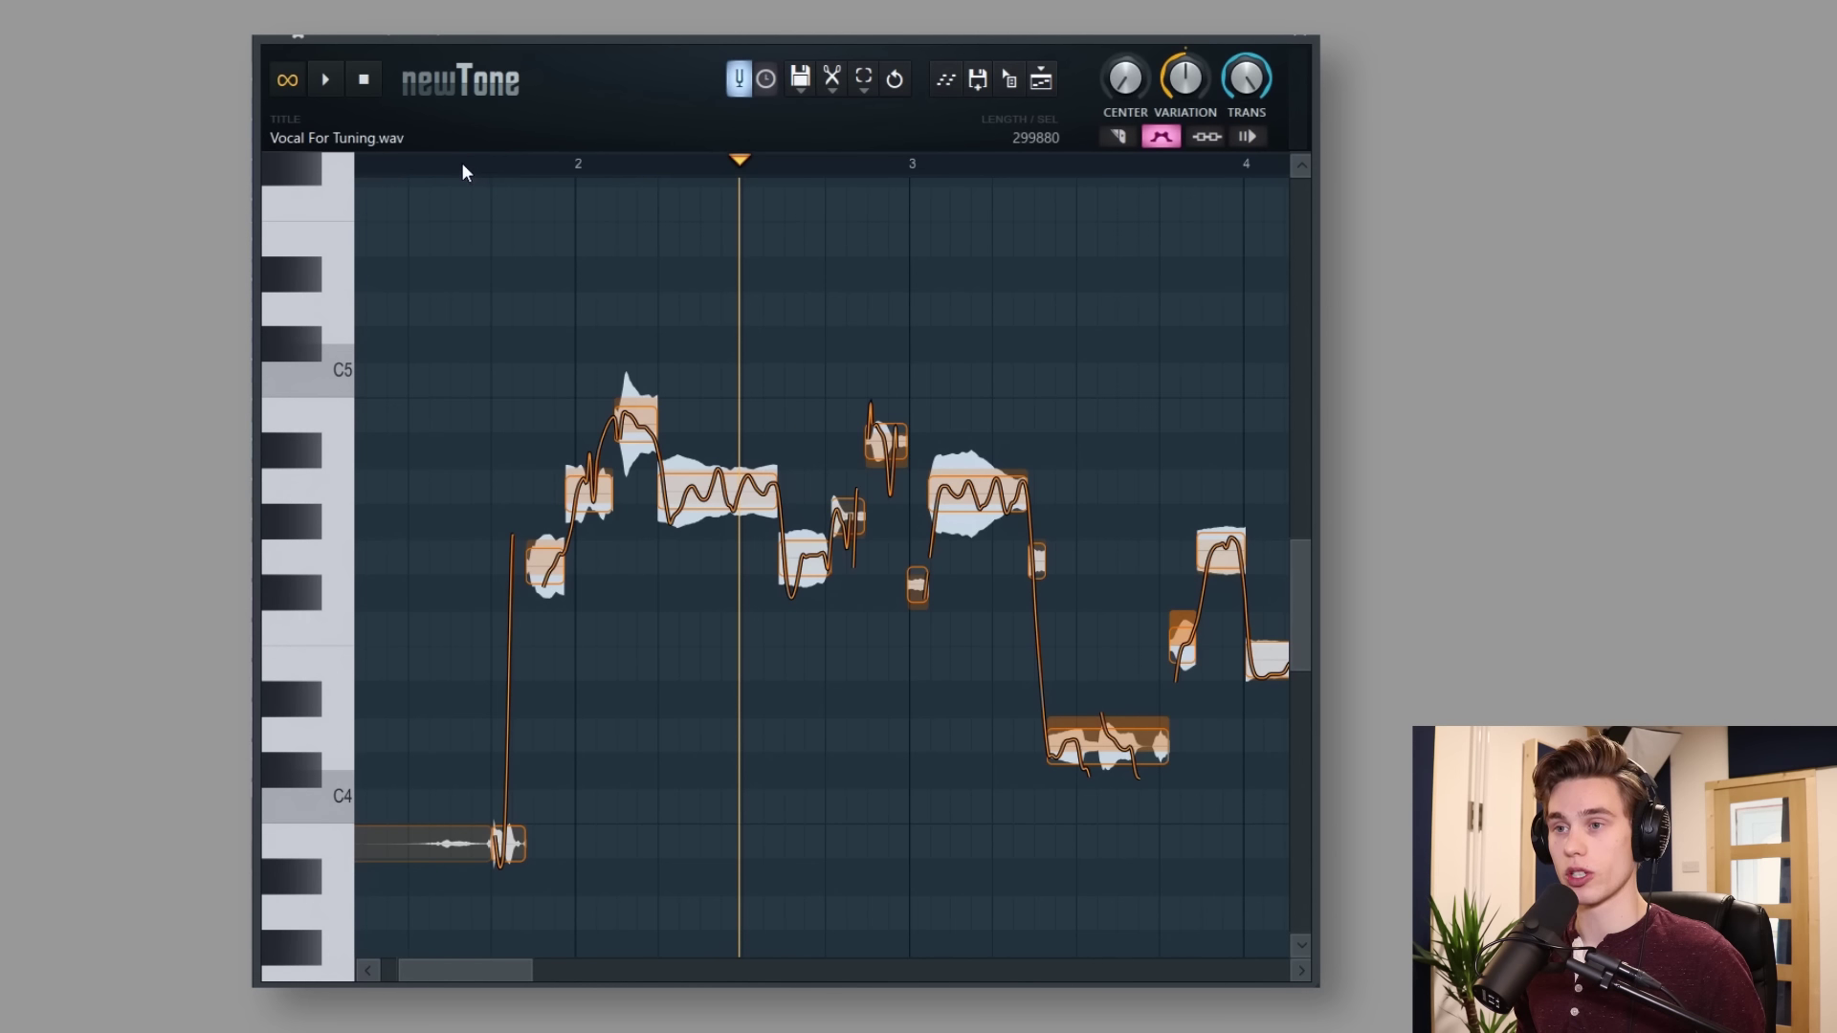
{"action": "left_click_drag", "start_coordinate": [468, 165], "coordinate": [785, 291]}
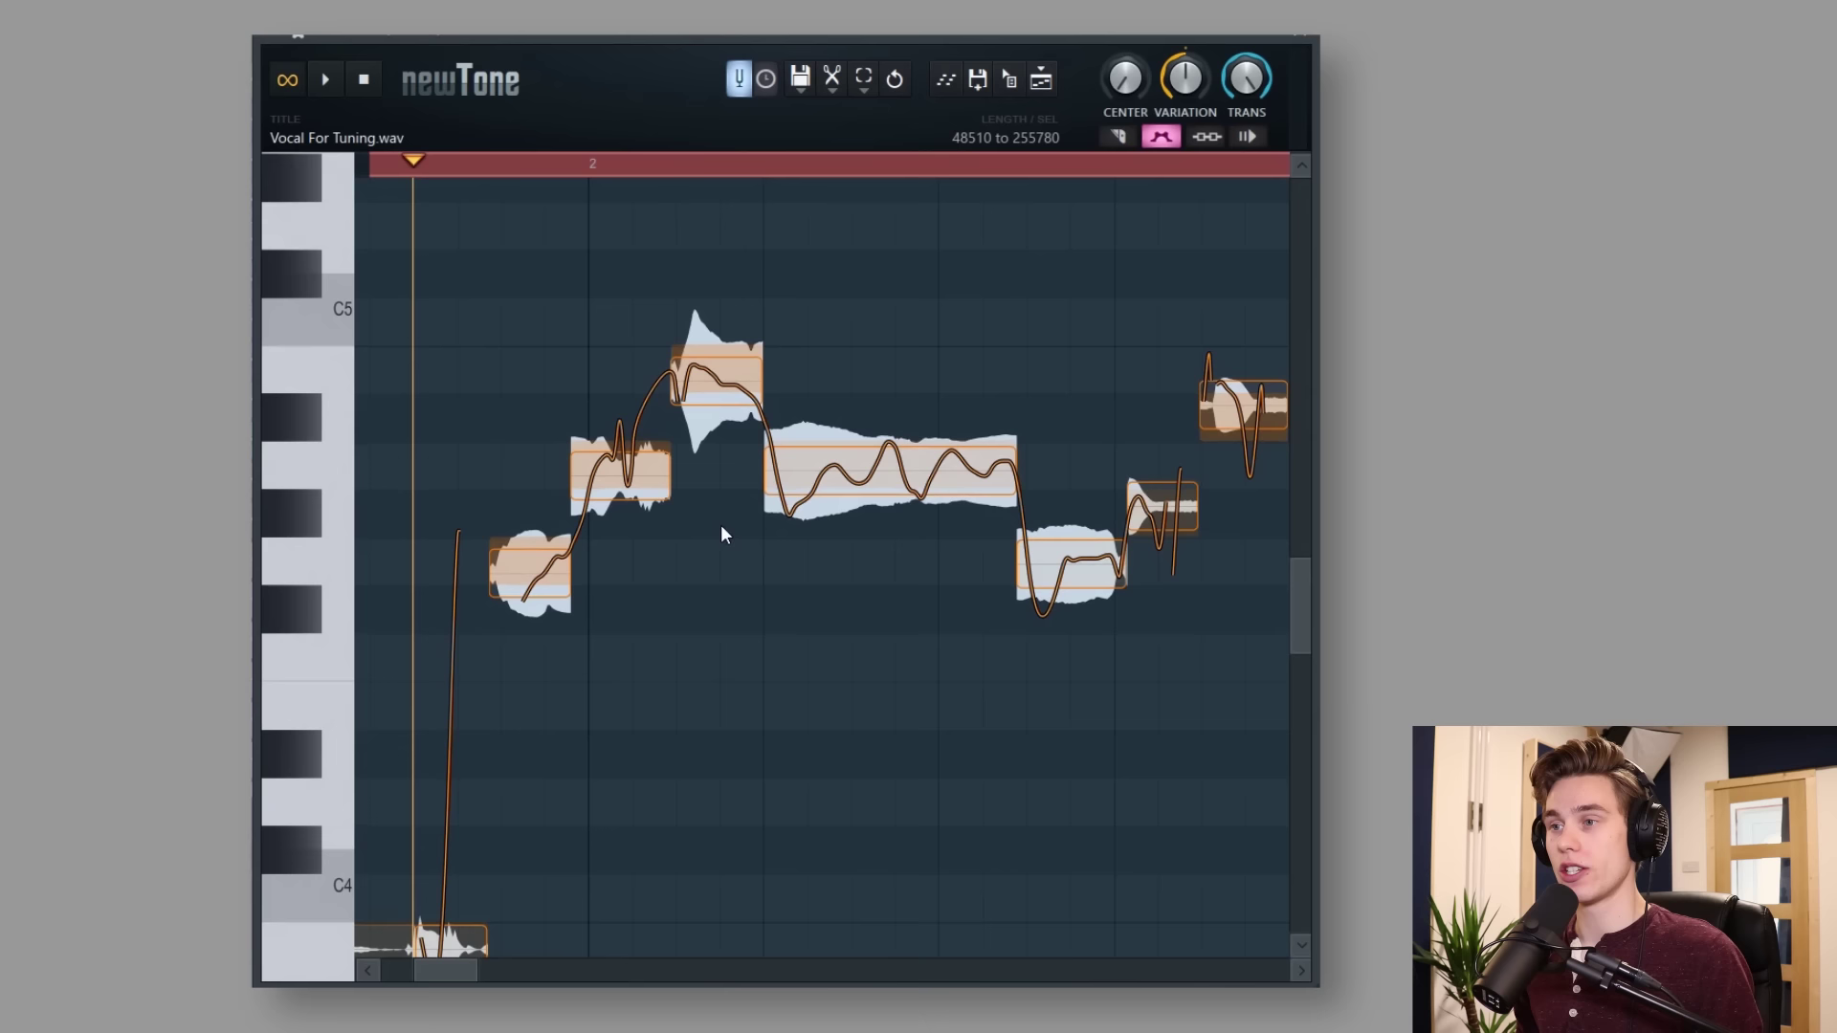
Center the first four sung notes of the phrase, including the long one, on their exact semitone pitches
{"action": "mouse_move", "coordinate": [851, 465]}
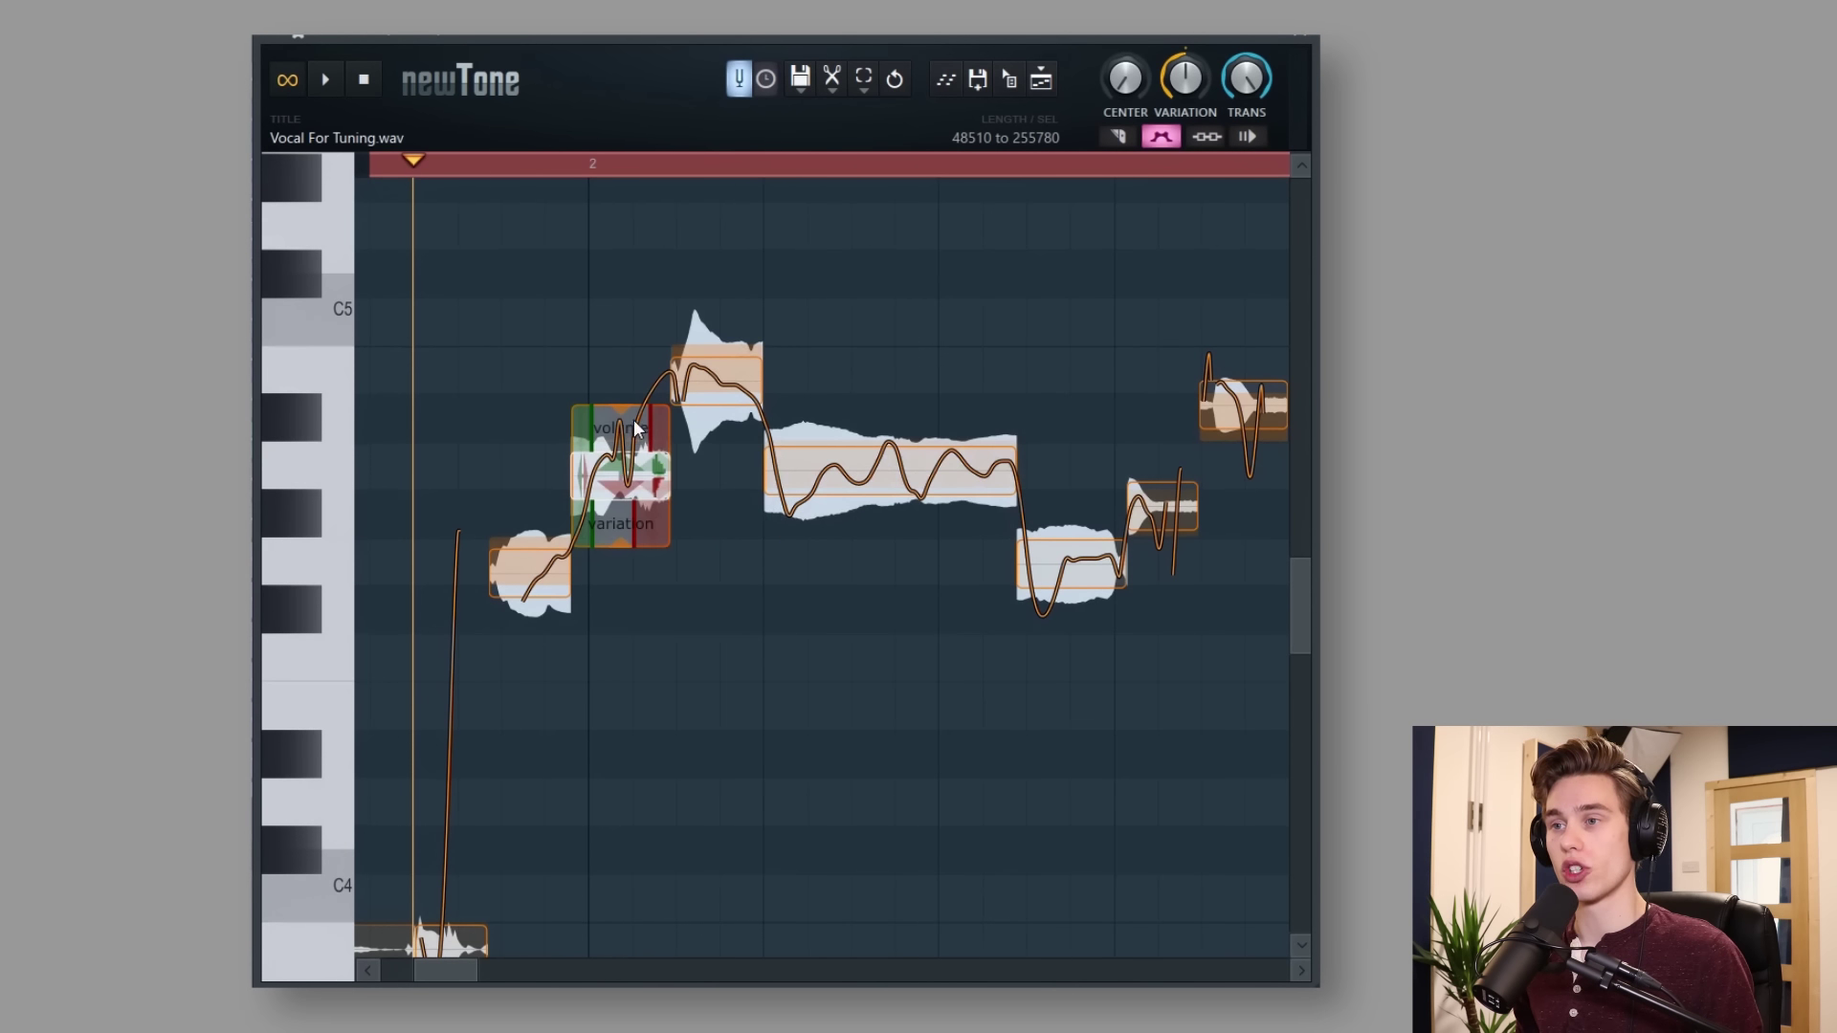
{"action": "left_click", "coordinate": [888, 469]}
{"action": "left_click", "coordinate": [714, 379]}
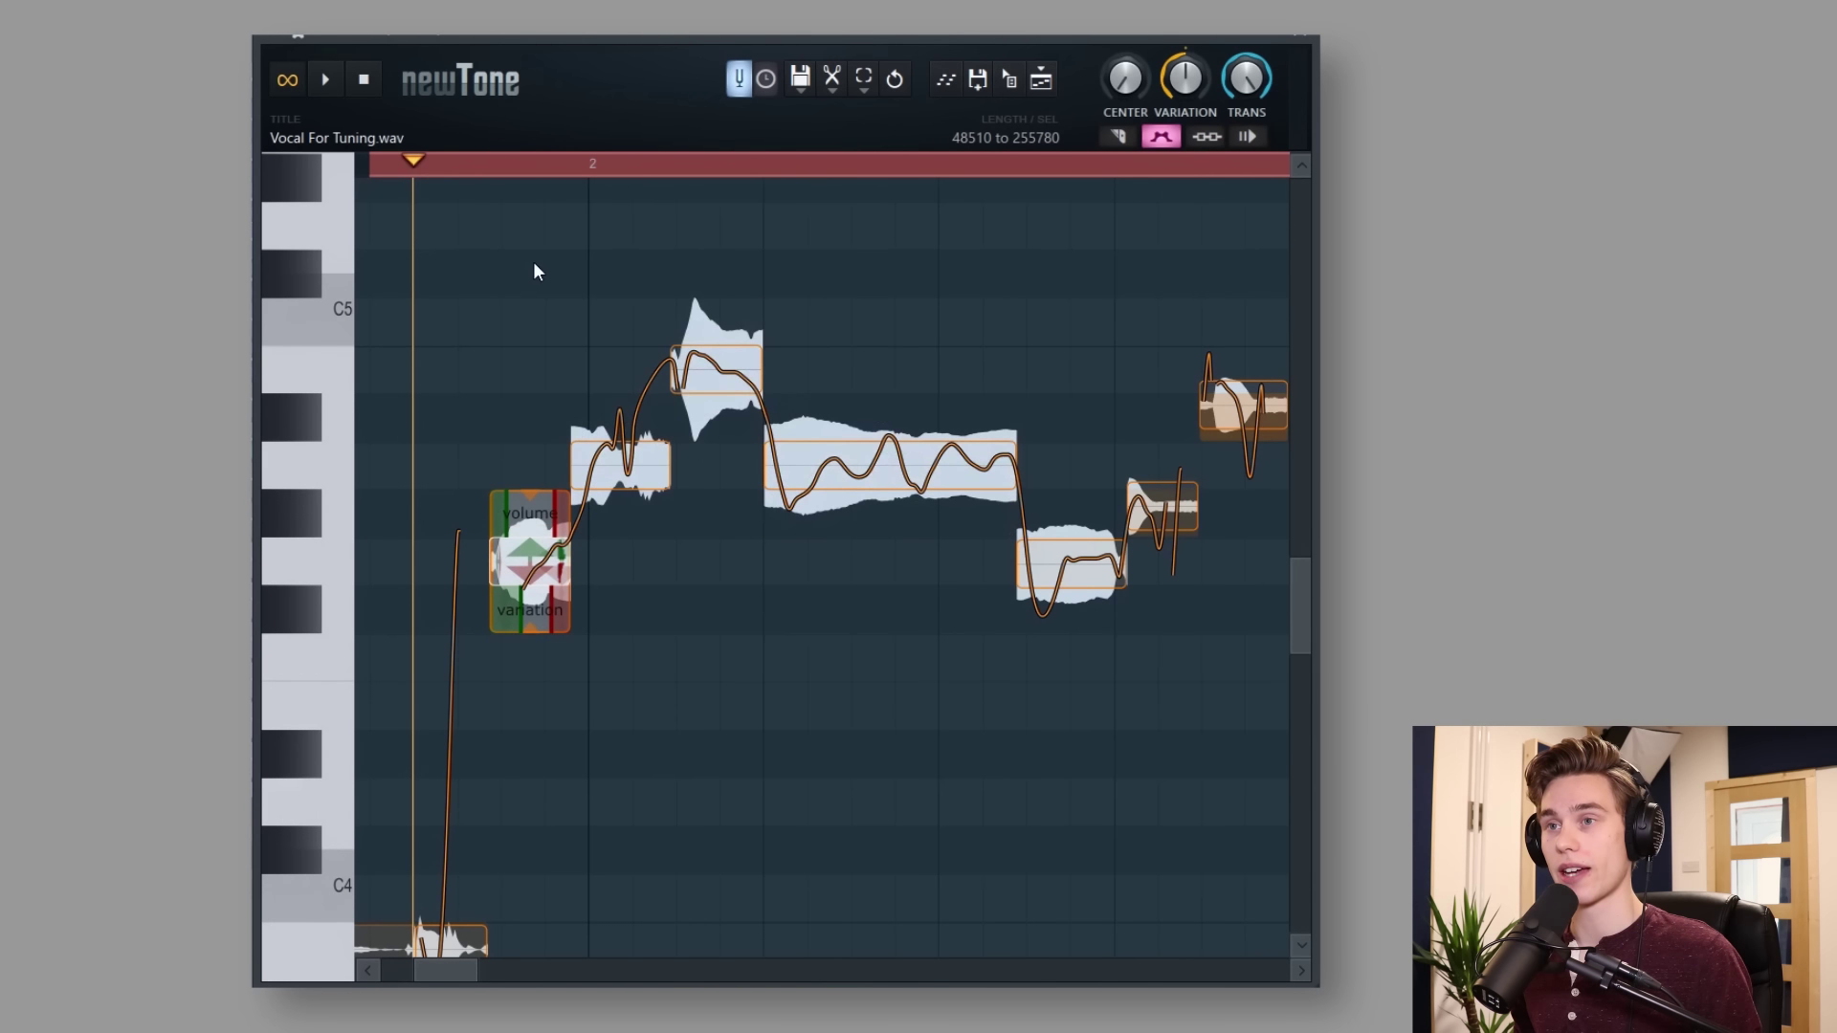
Turn on Snap to scale in the editing options and look at the Scale choices without changing the scale
{"action": "scroll", "coordinate": [481, 171], "scroll_direction": "down", "scroll_amount": 2}
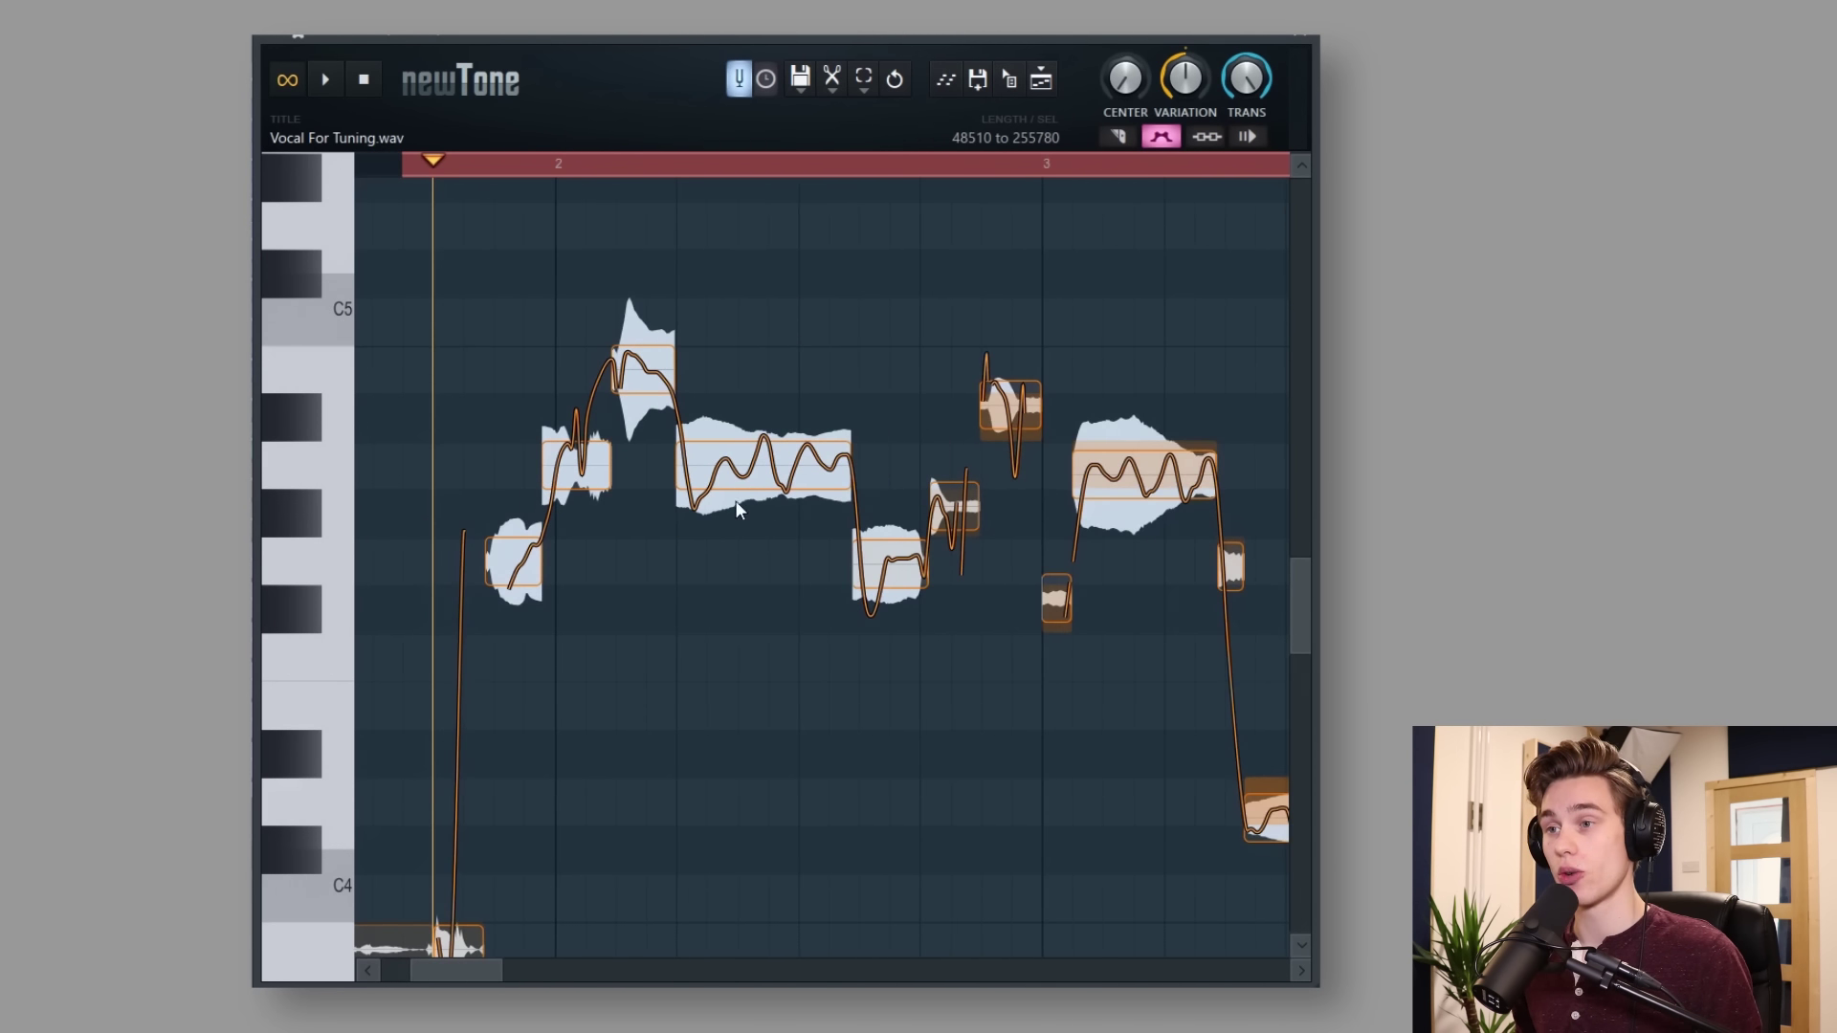
{"action": "mouse_move", "coordinate": [771, 474]}
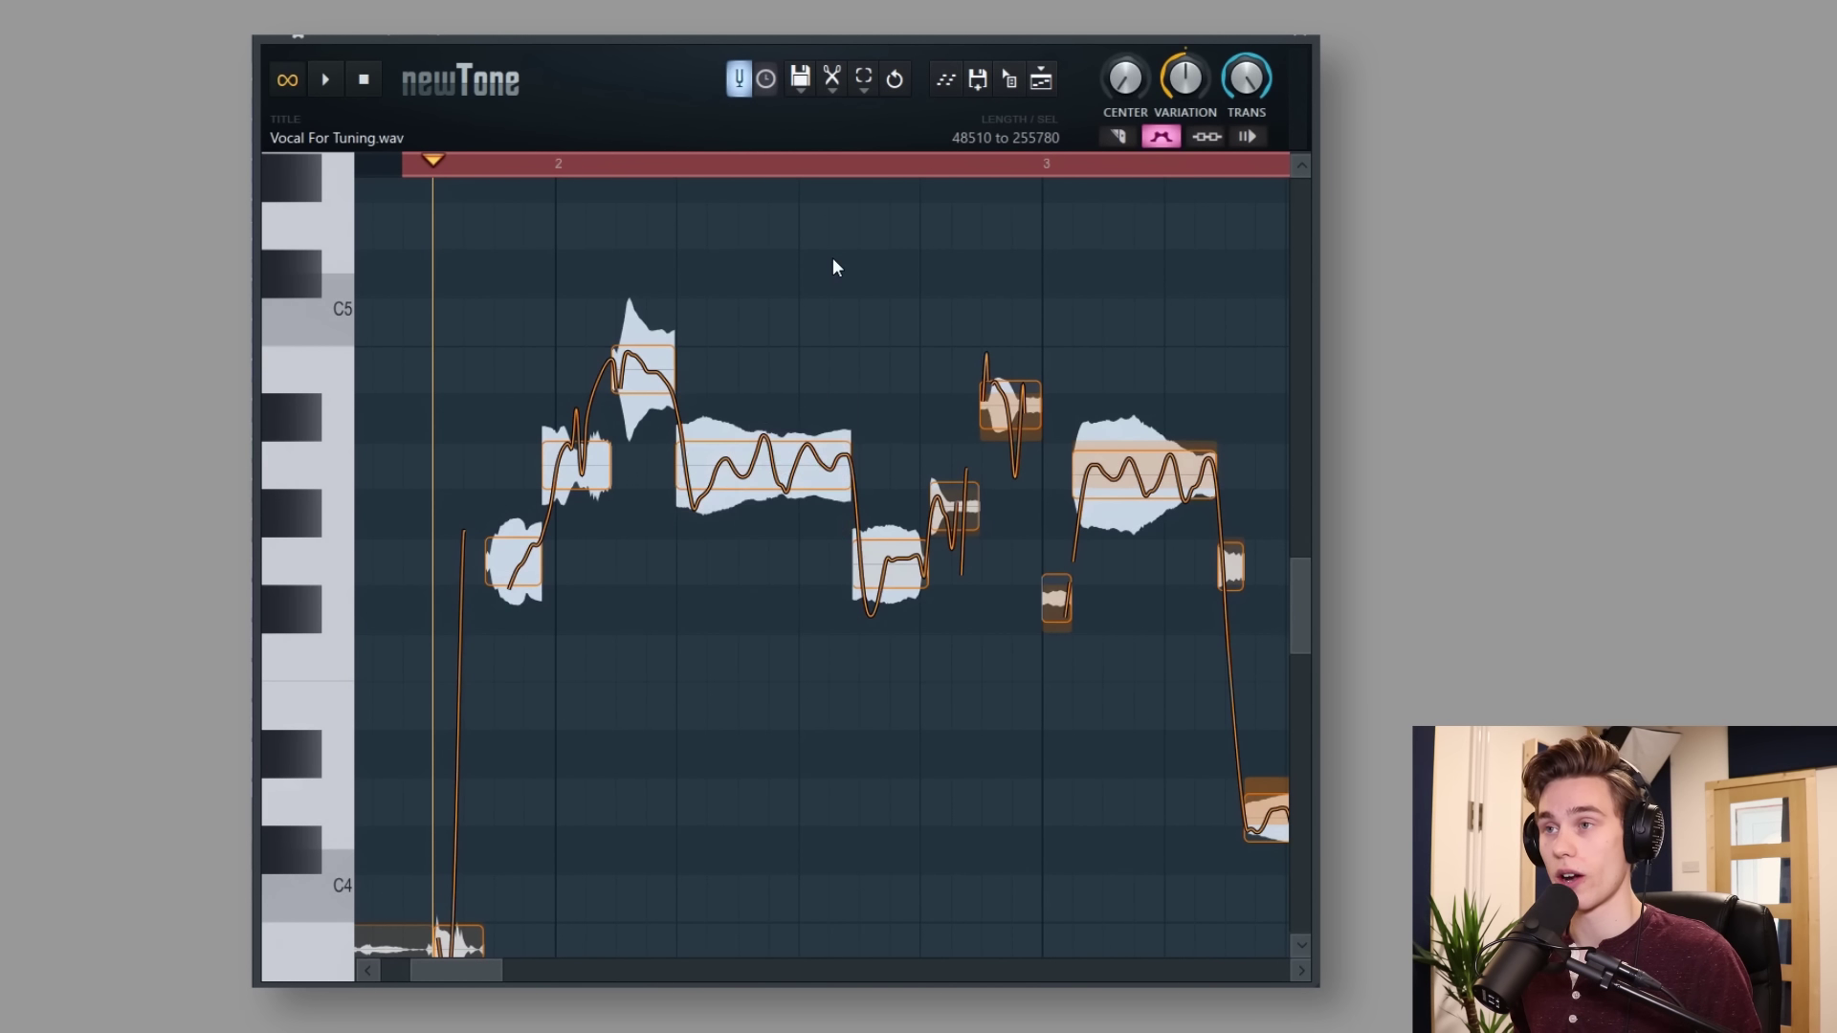
{"action": "left_click", "coordinate": [840, 85]}
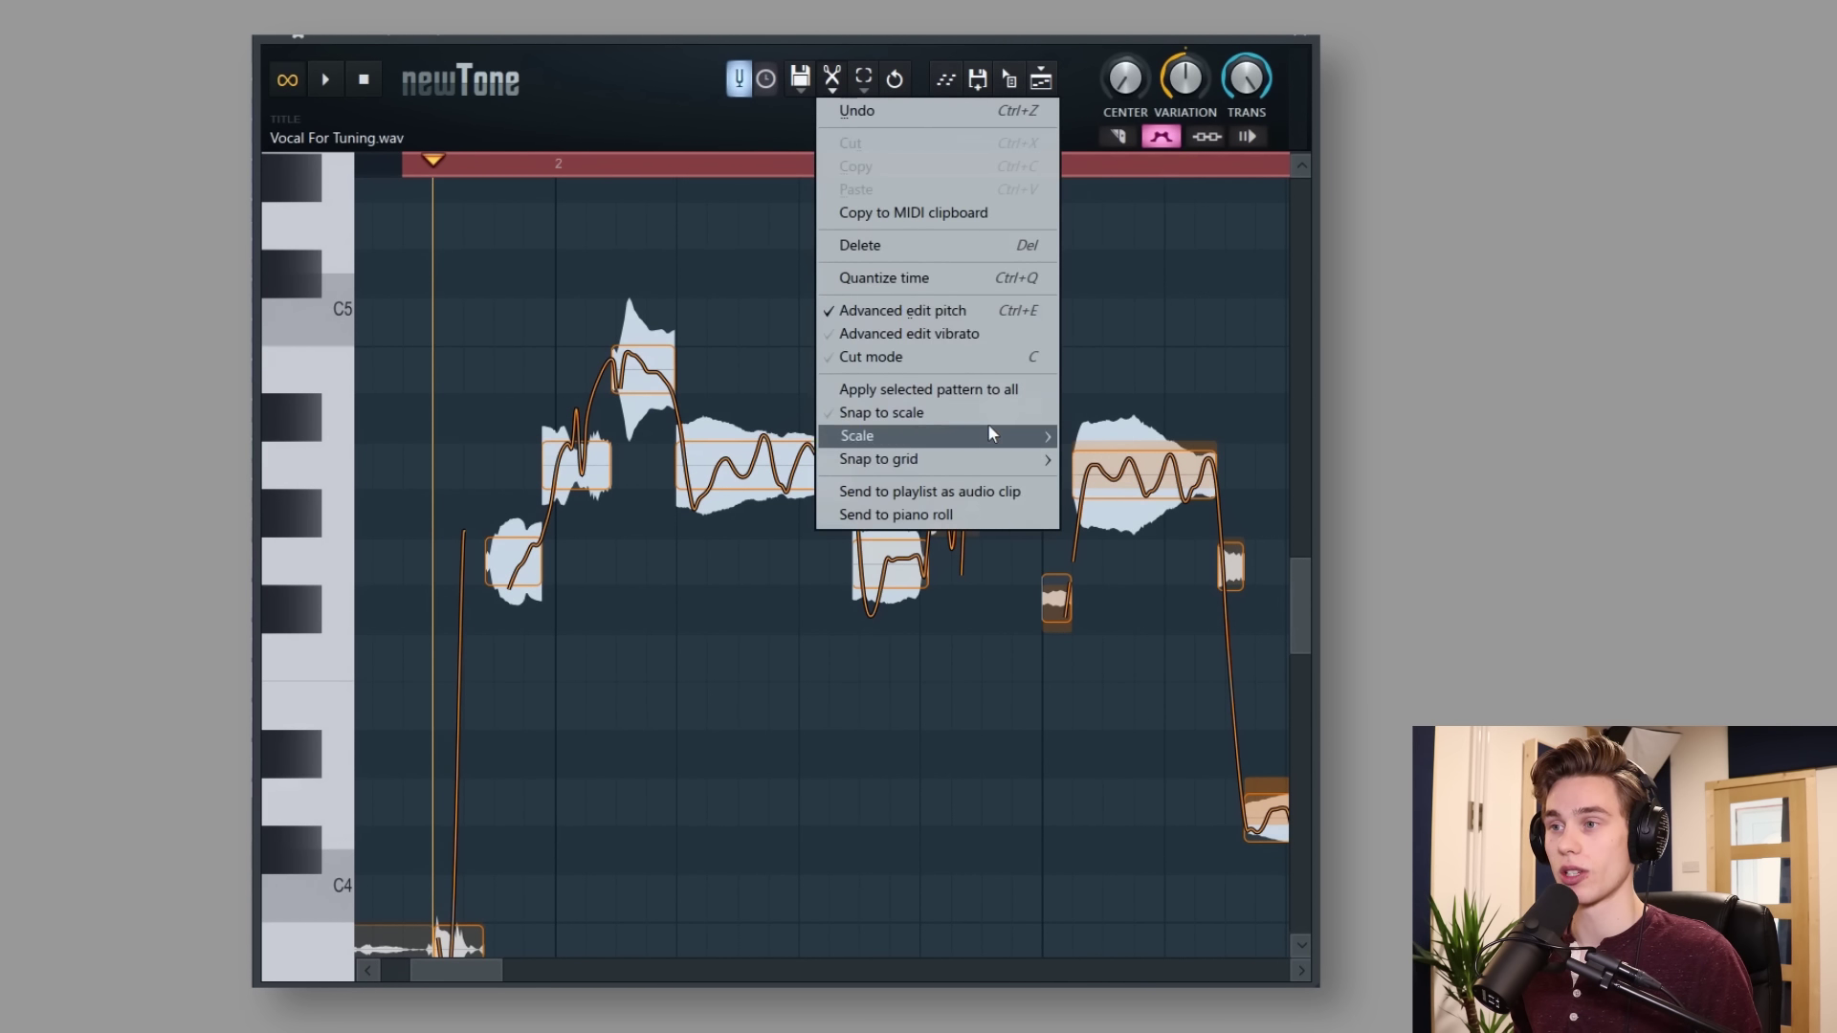
{"action": "left_click", "coordinate": [996, 412]}
{"action": "left_click", "coordinate": [840, 85]}
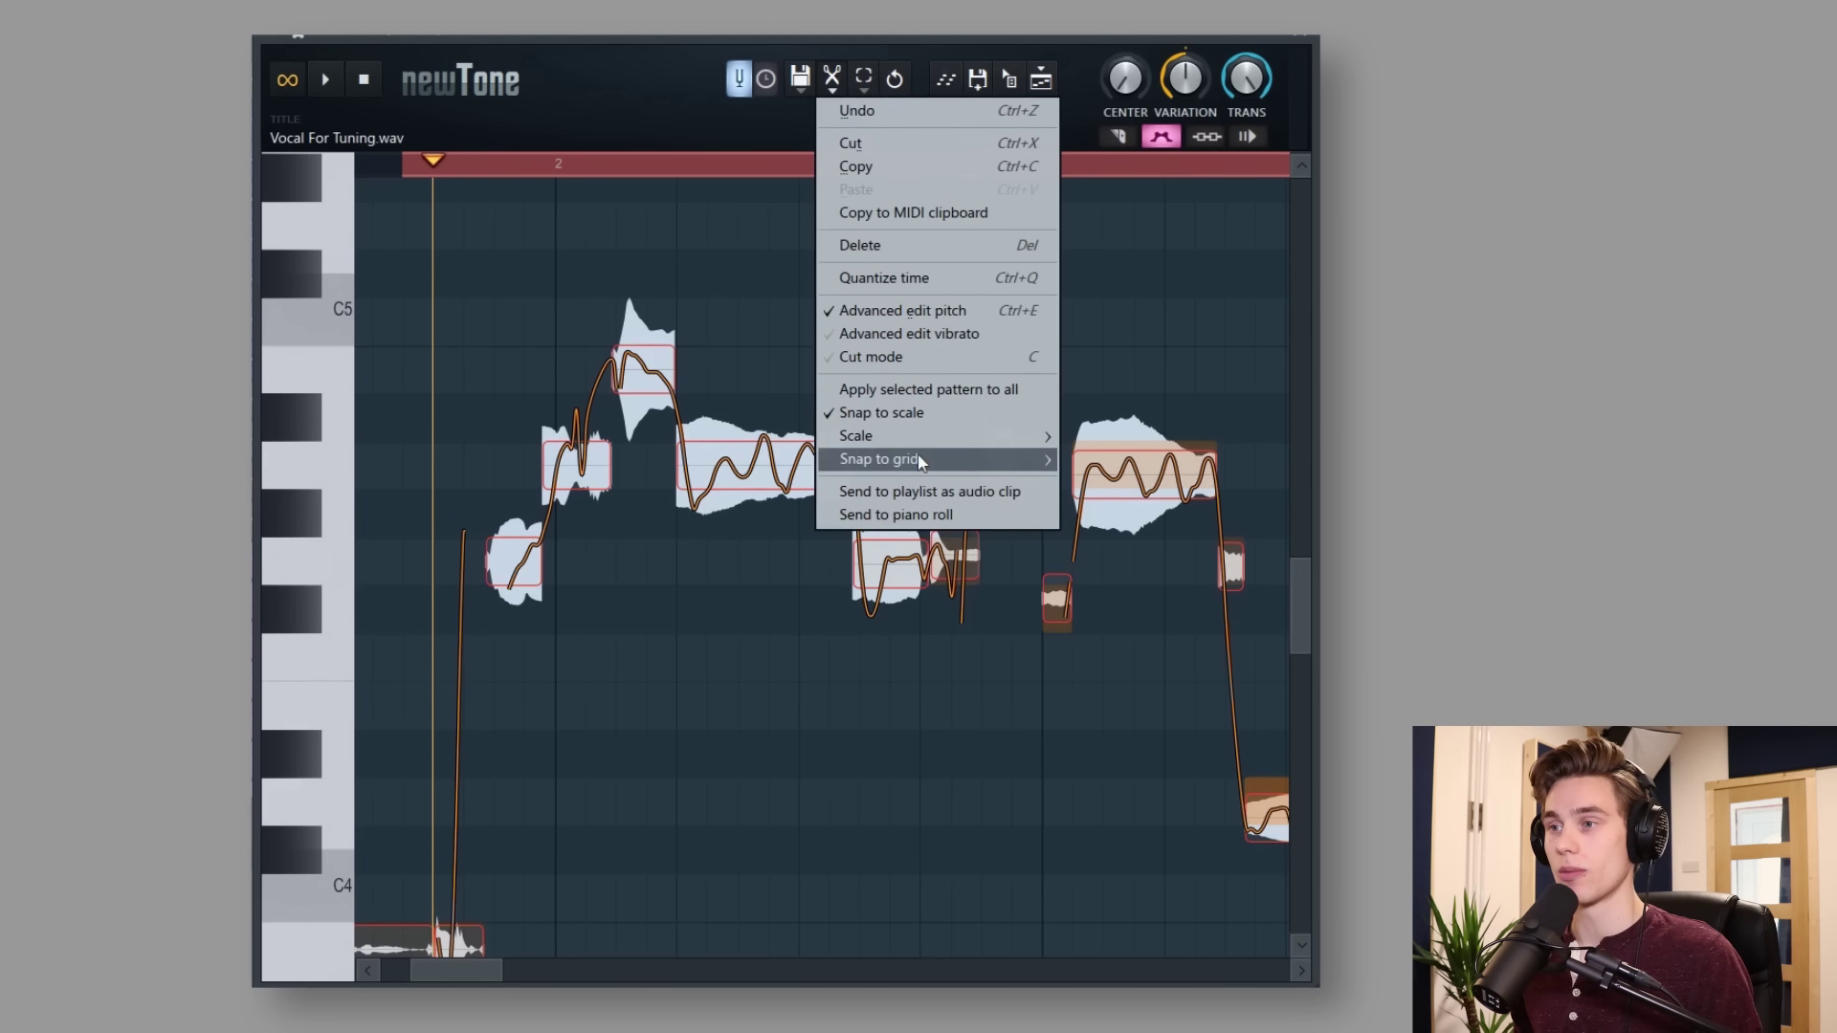
{"action": "mouse_move", "coordinate": [937, 434]}
{"action": "left_click", "coordinate": [685, 291]}
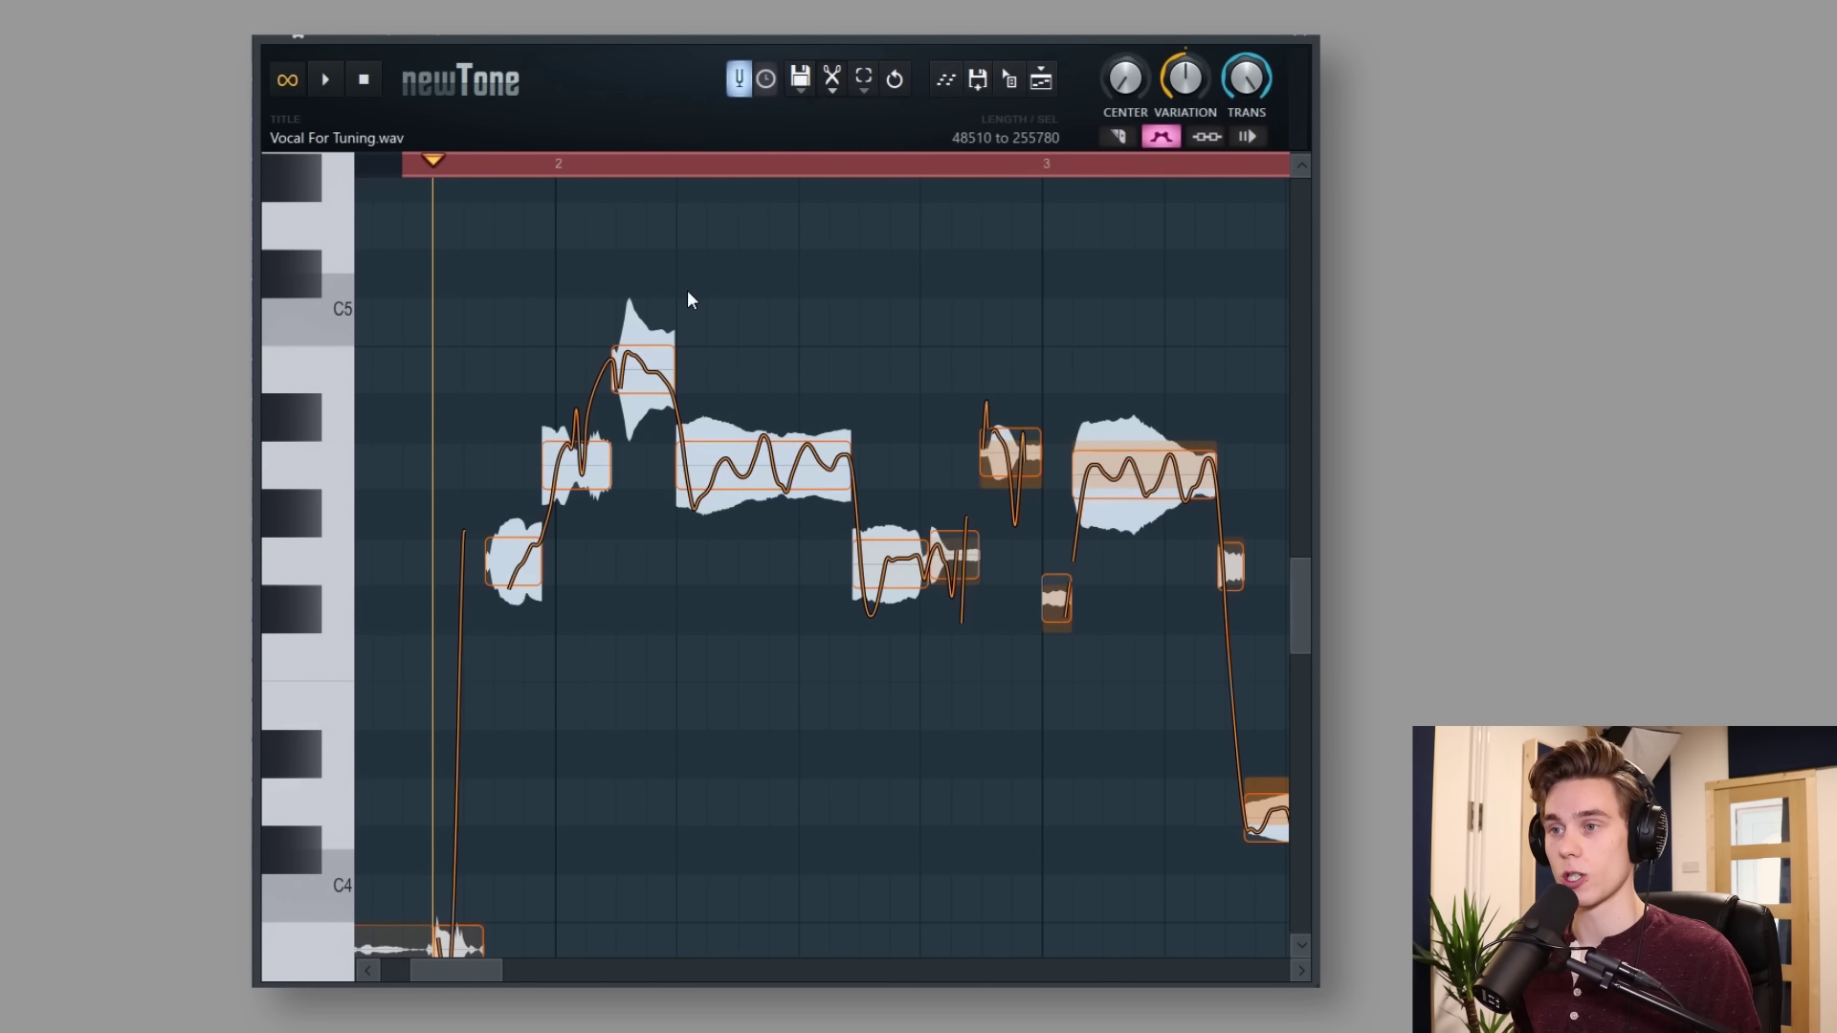
Set the overall Center to maximum and the Variation to minimum, testing a high Variation in between
{"action": "scroll", "coordinate": [685, 165], "scroll_direction": "down", "scroll_amount": 5}
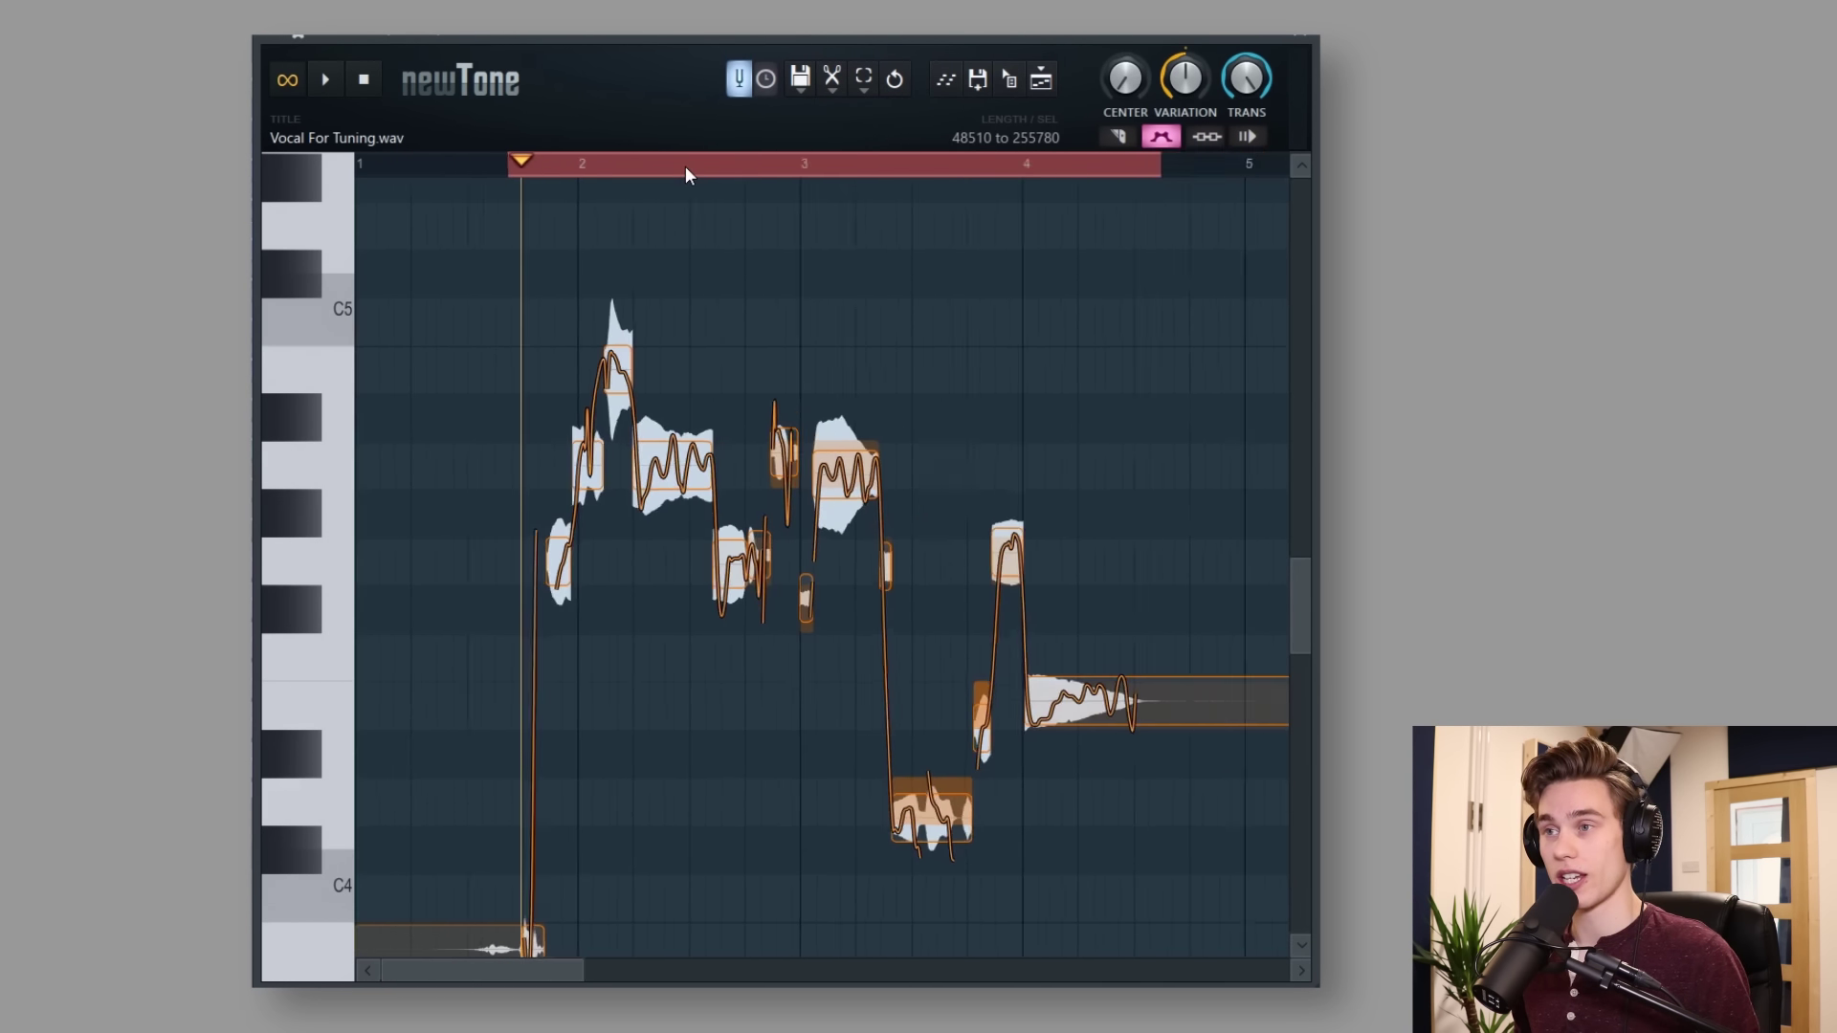
{"action": "scroll", "coordinate": [685, 164], "scroll_direction": "up", "scroll_amount": 1}
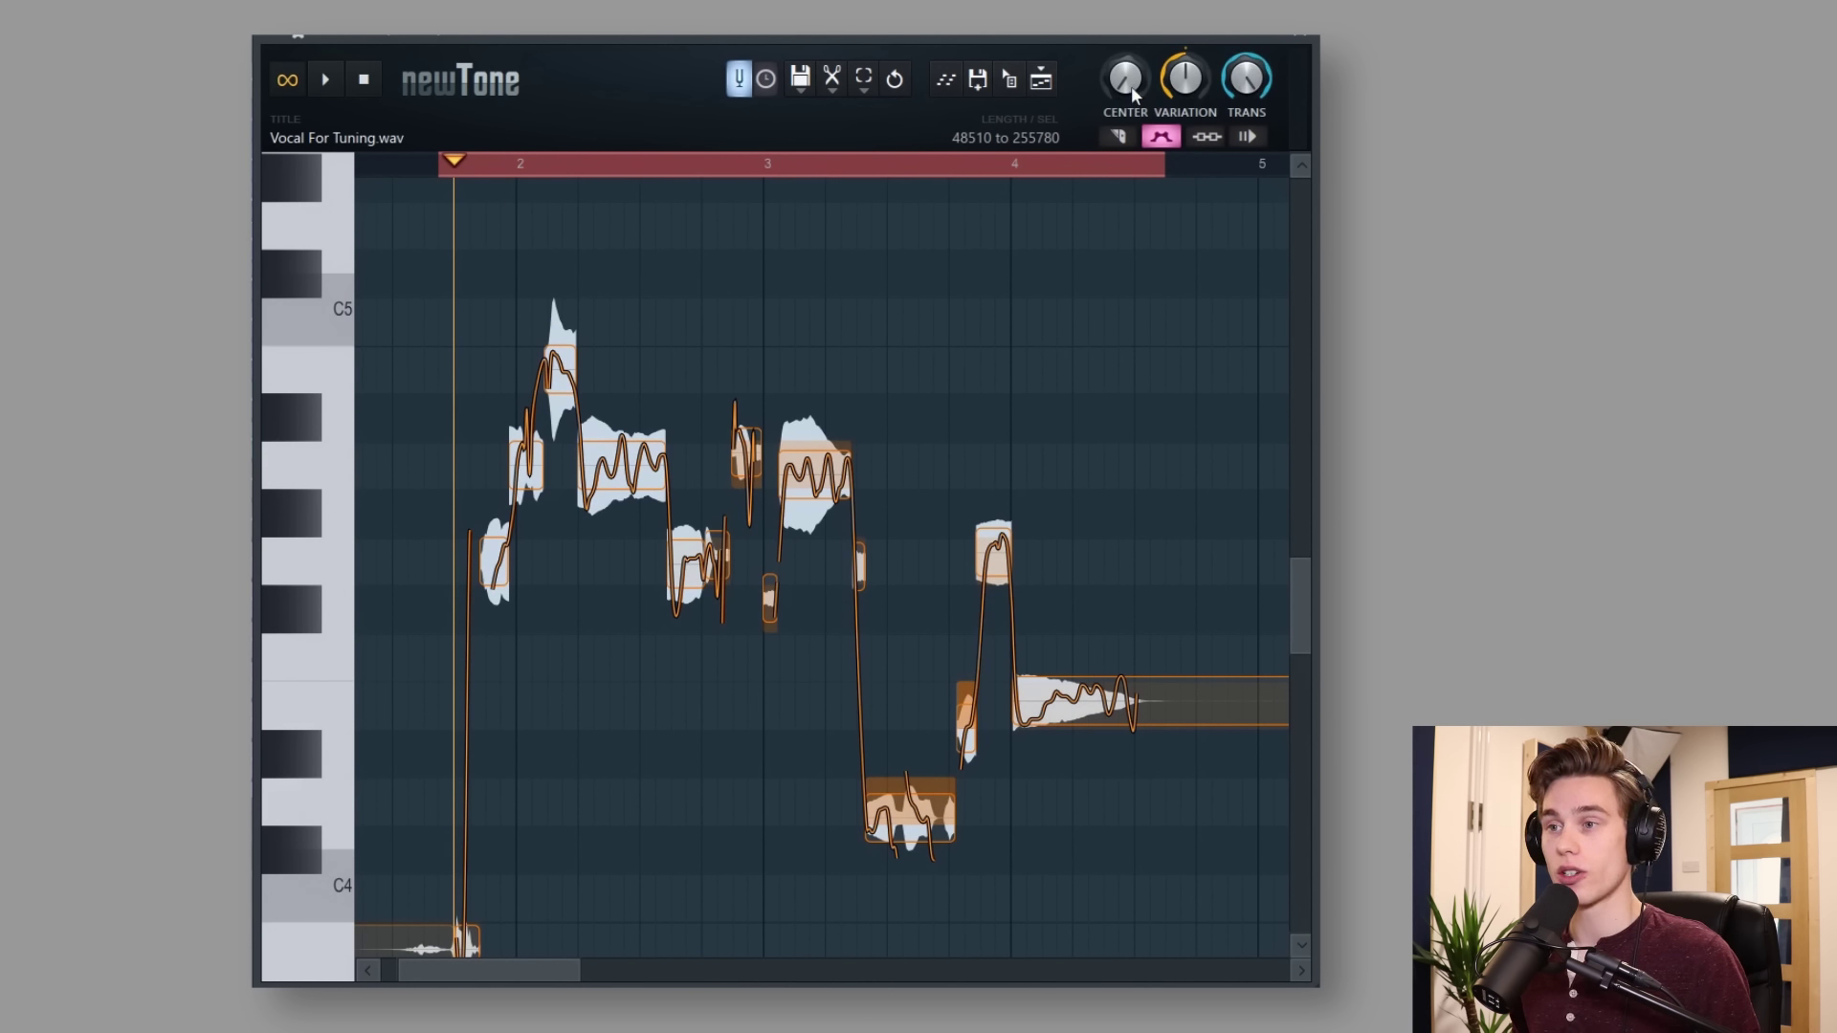
{"action": "left_click_drag", "start_coordinate": [1132, 94], "coordinate": [1193, 81]}
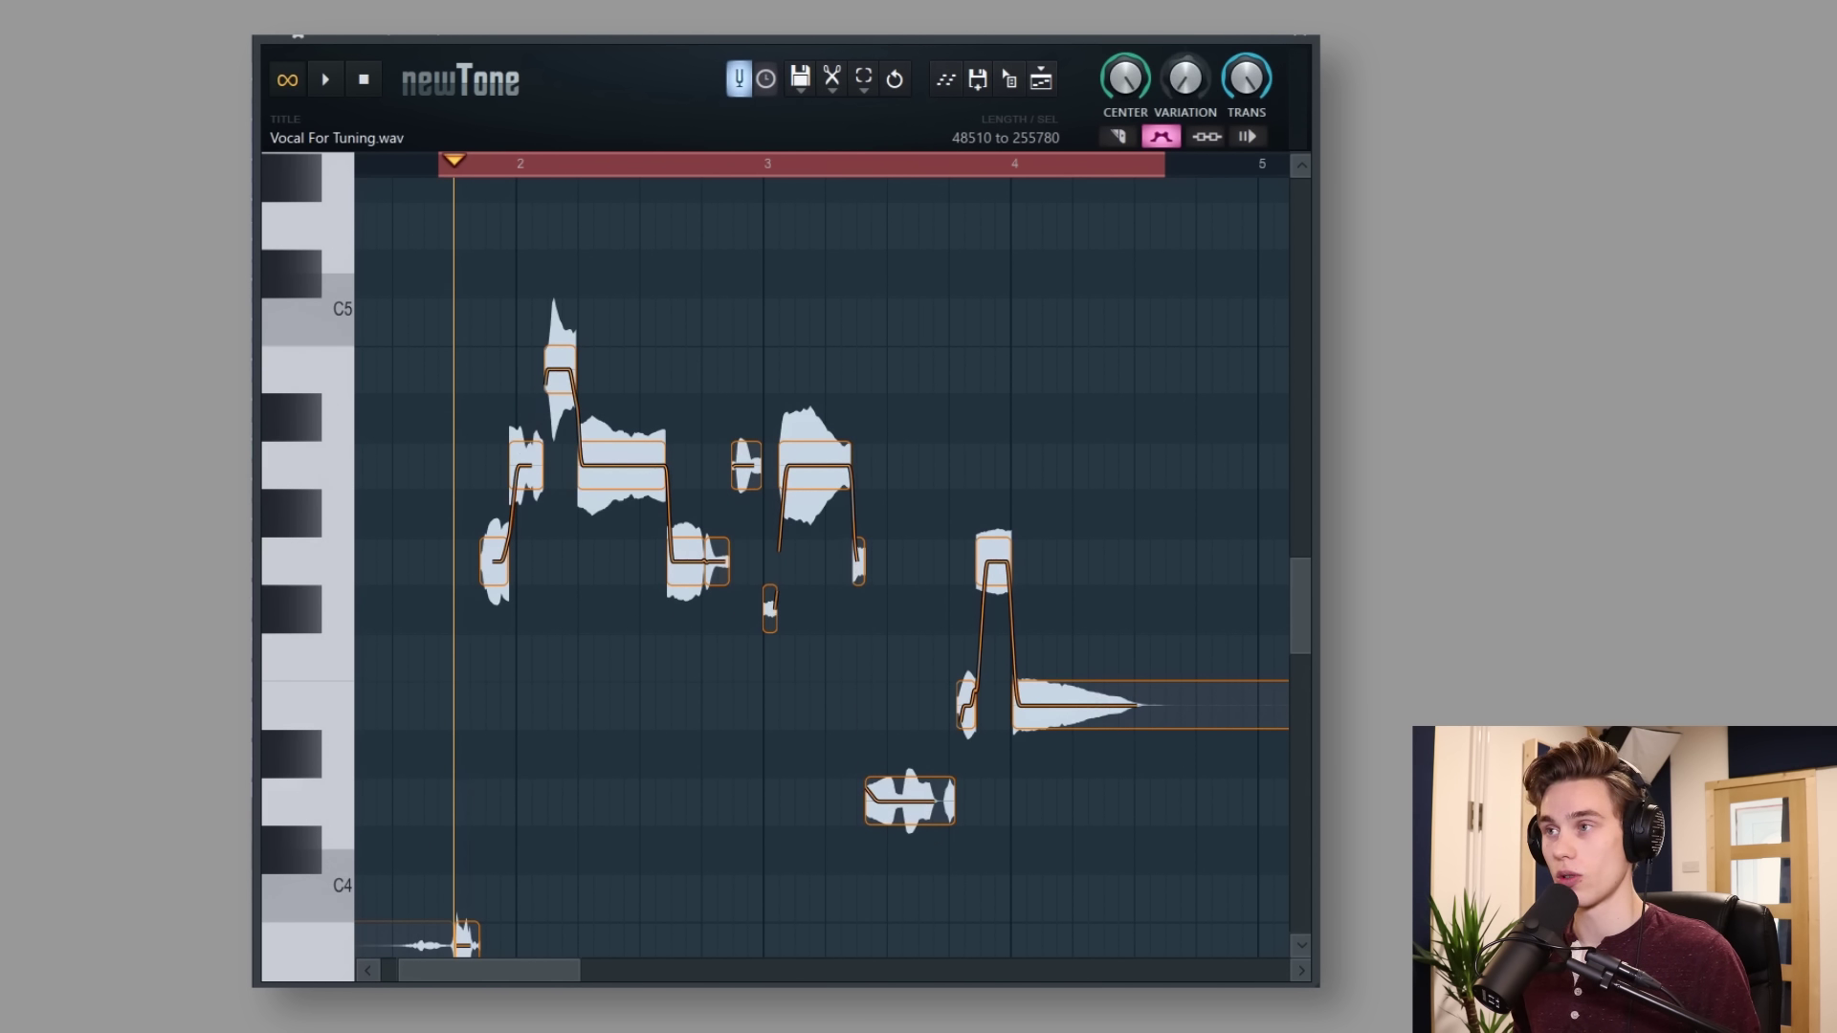
{"action": "left_click_drag", "start_coordinate": [1193, 81], "coordinate": [1193, 81]}
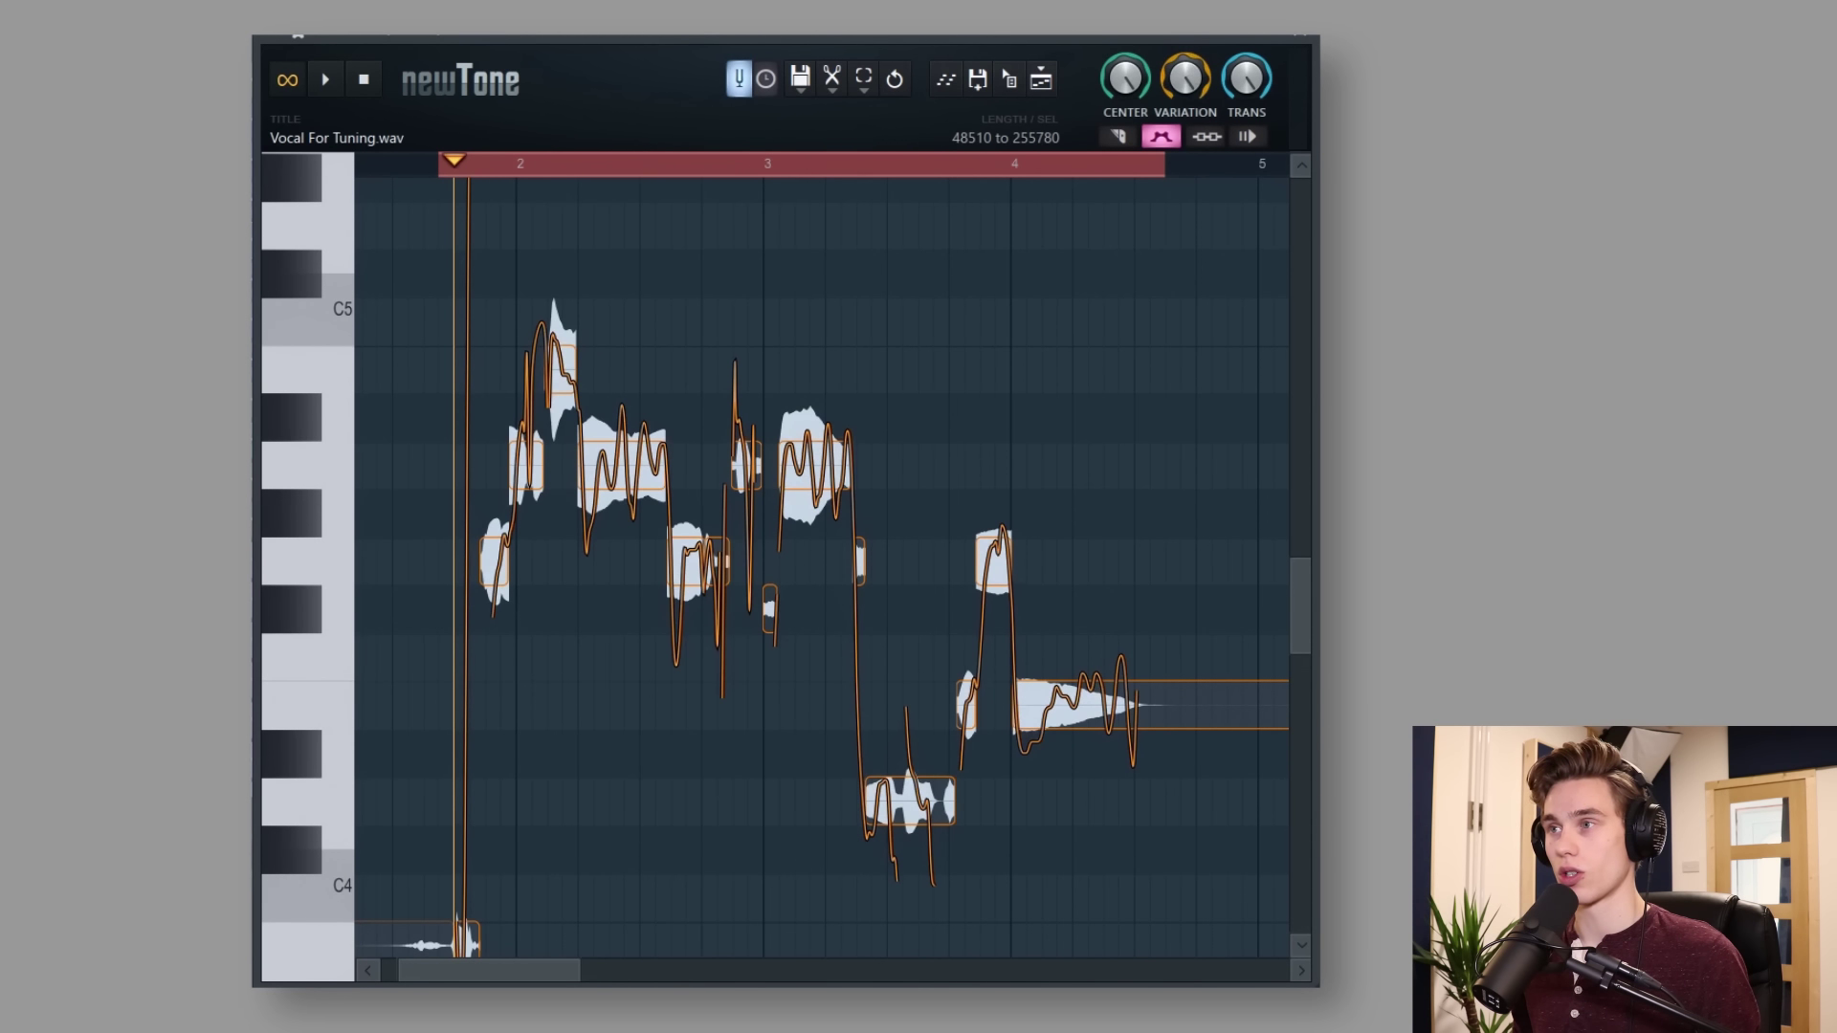
{"action": "left_click_drag", "start_coordinate": [1185, 78], "coordinate": [1185, 153]}
{"action": "mouse_move", "coordinate": [1246, 78]}
{"action": "left_mouse_down"}
{"action": "mouse_move", "coordinate": [1246, 154]}
{"action": "mouse_move", "coordinate": [1247, 78]}
{"action": "left_mouse_up"}
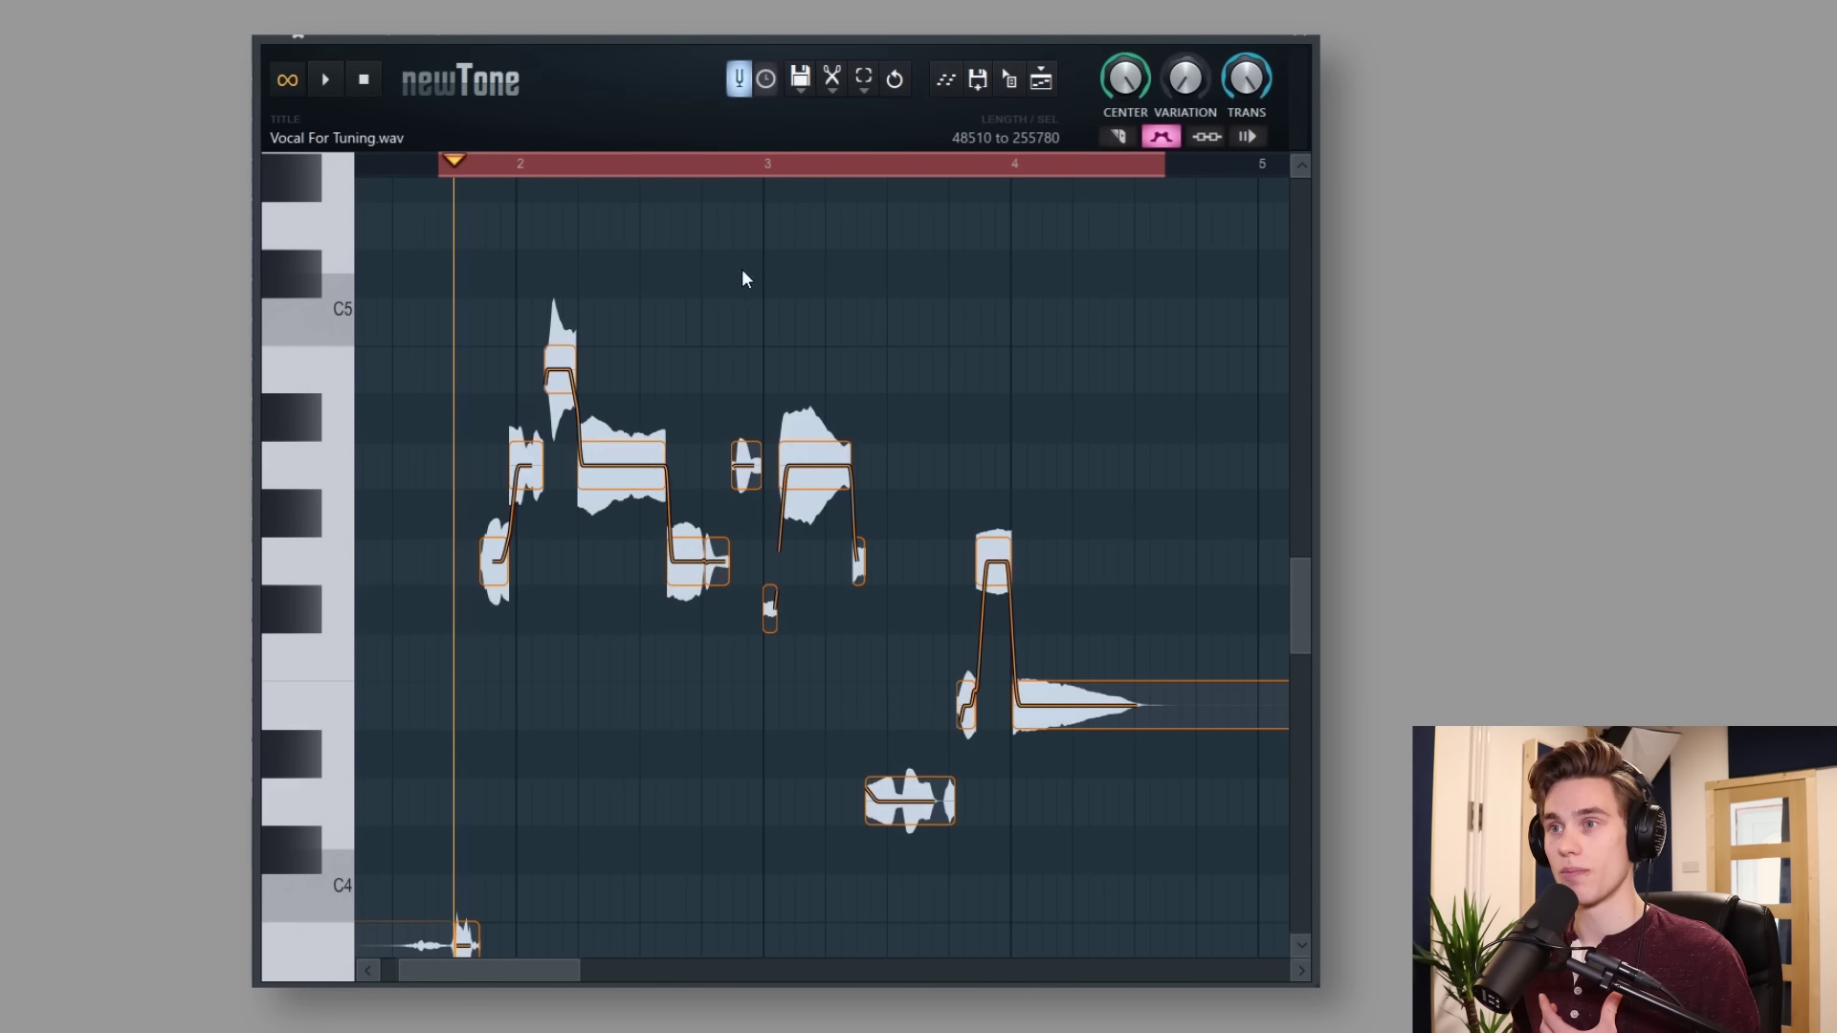
Set the overall Trans amount to minimum and audition the hard-tuned vocal
{"action": "scroll", "coordinate": [668, 175], "scroll_direction": "up", "scroll_amount": 10}
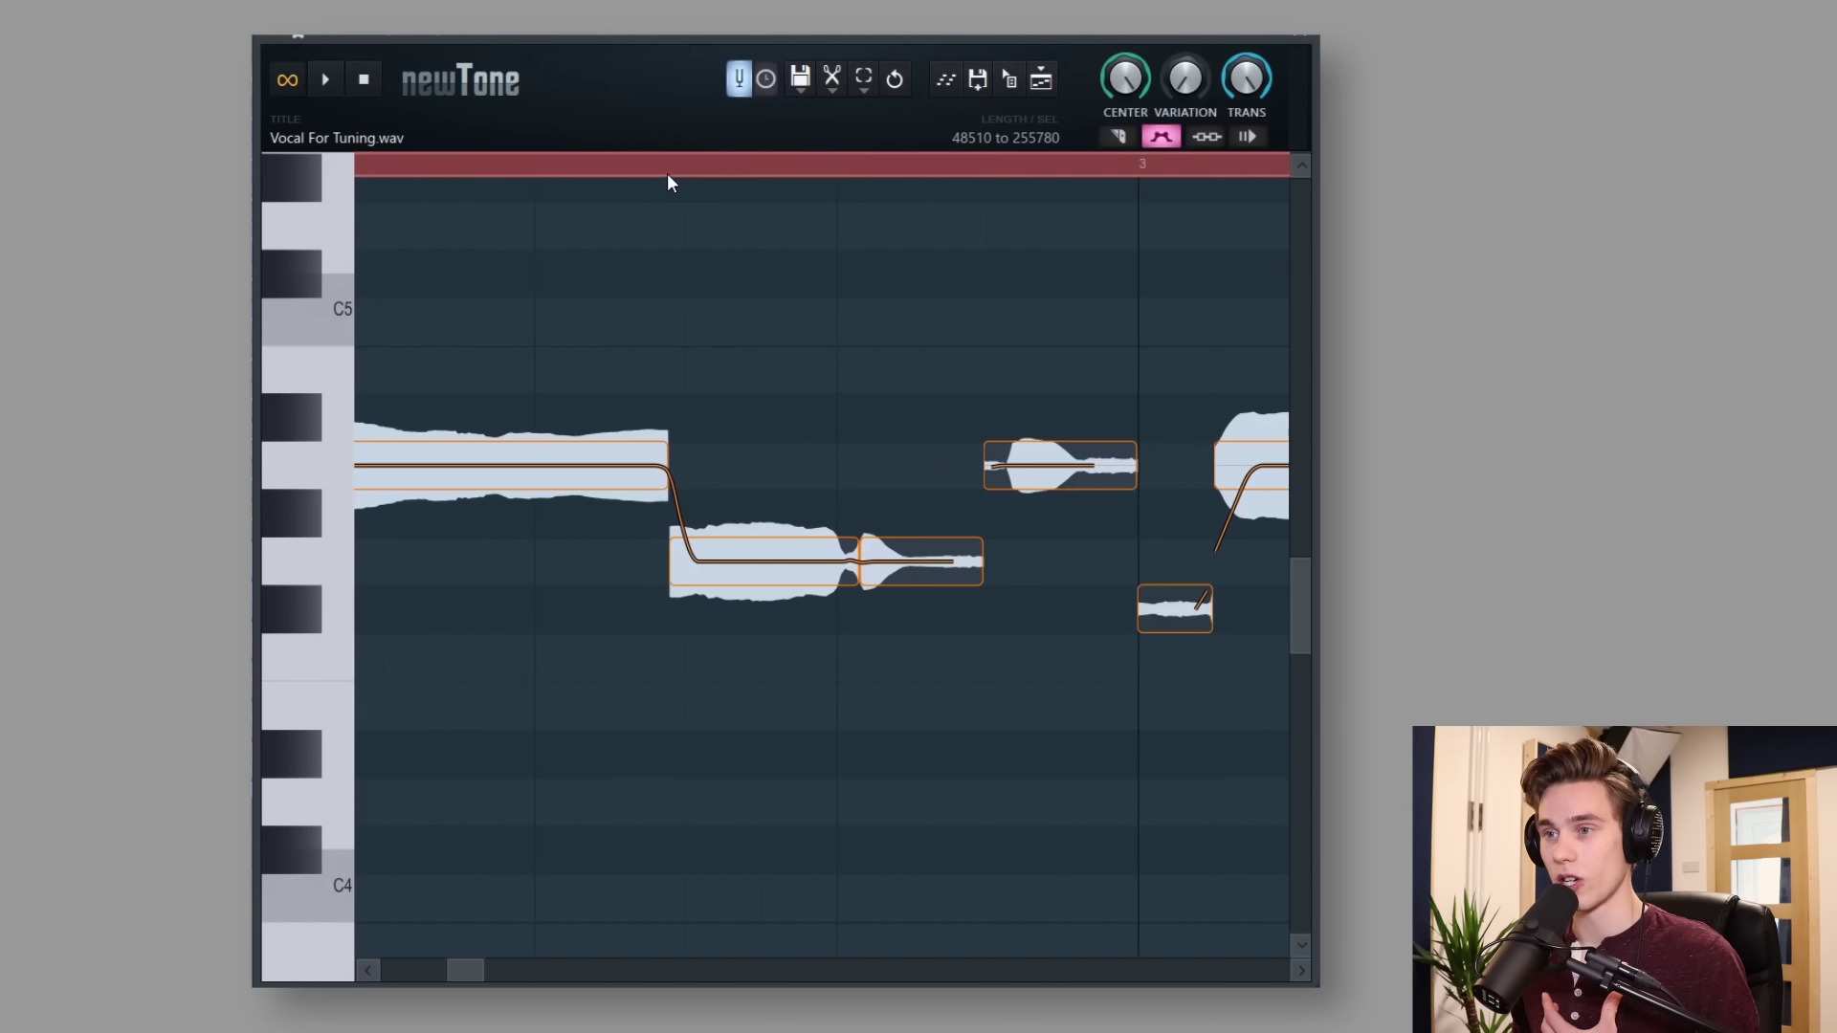
{"action": "left_click_drag", "start_coordinate": [1246, 78], "coordinate": [1247, 78]}
{"action": "scroll", "coordinate": [1032, 164], "scroll_direction": "down", "scroll_amount": 8}
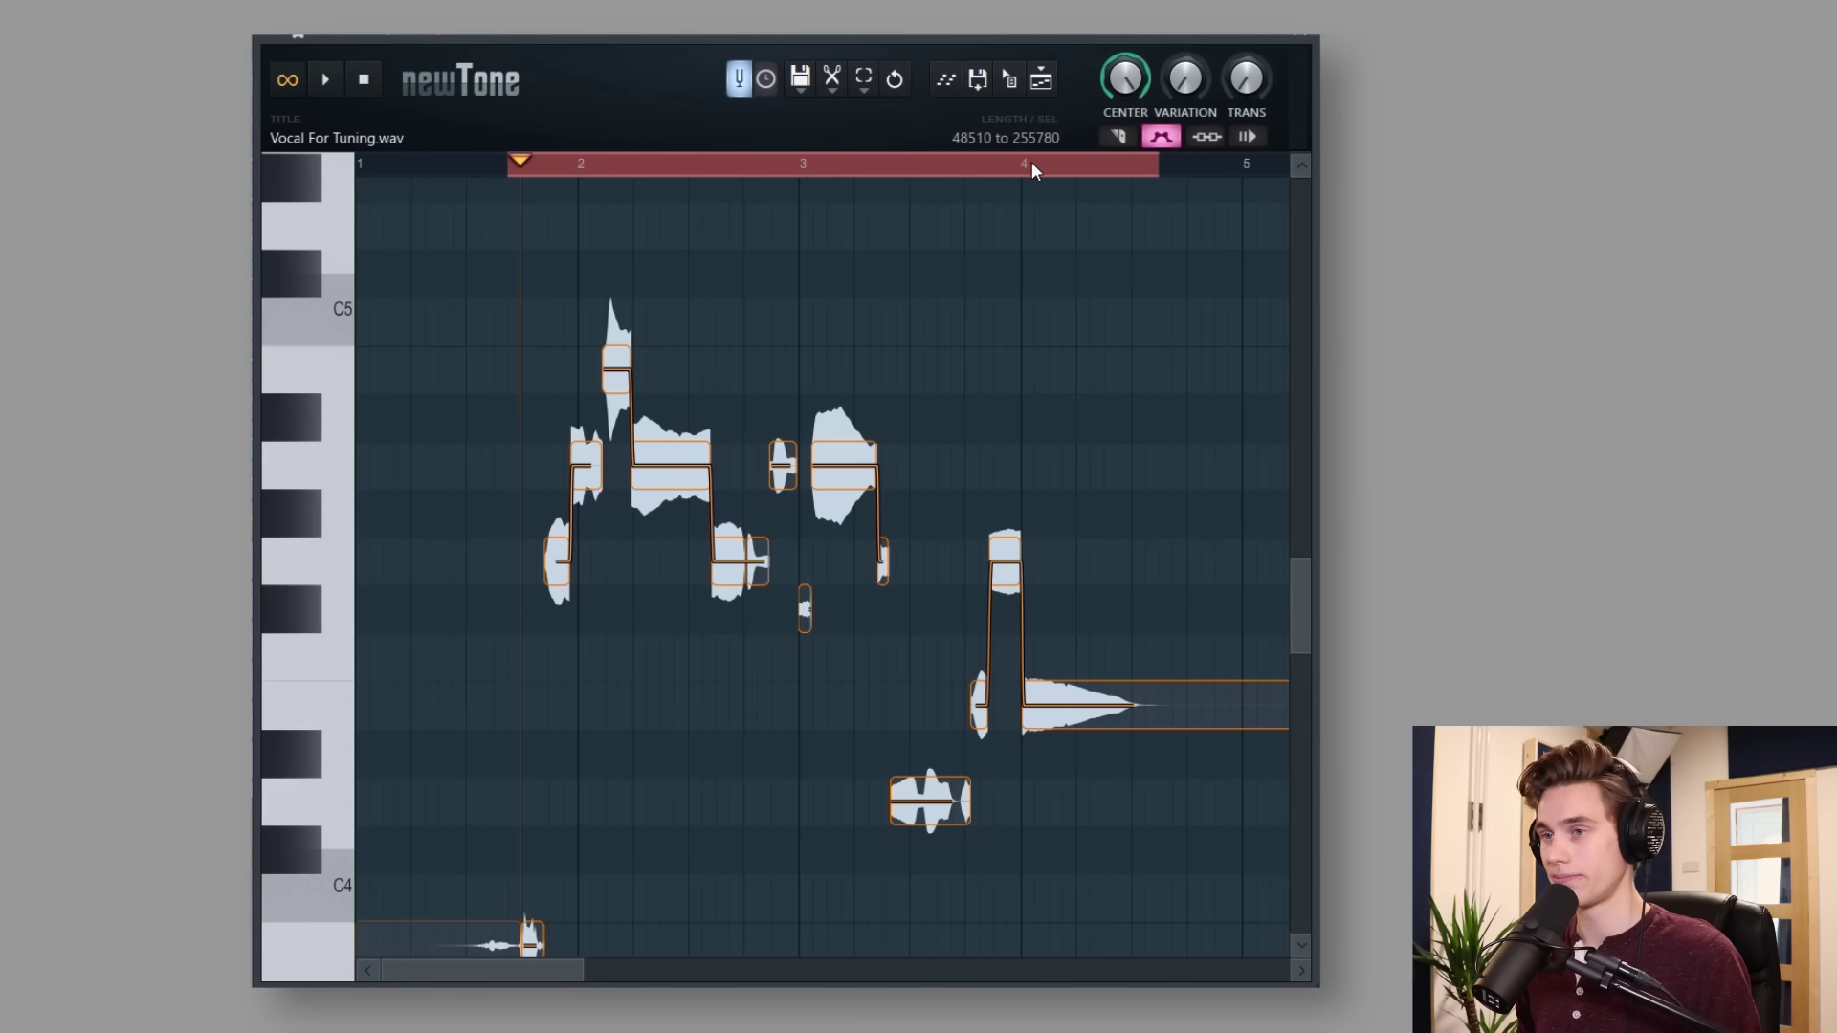
{"action": "key", "text": "space"}
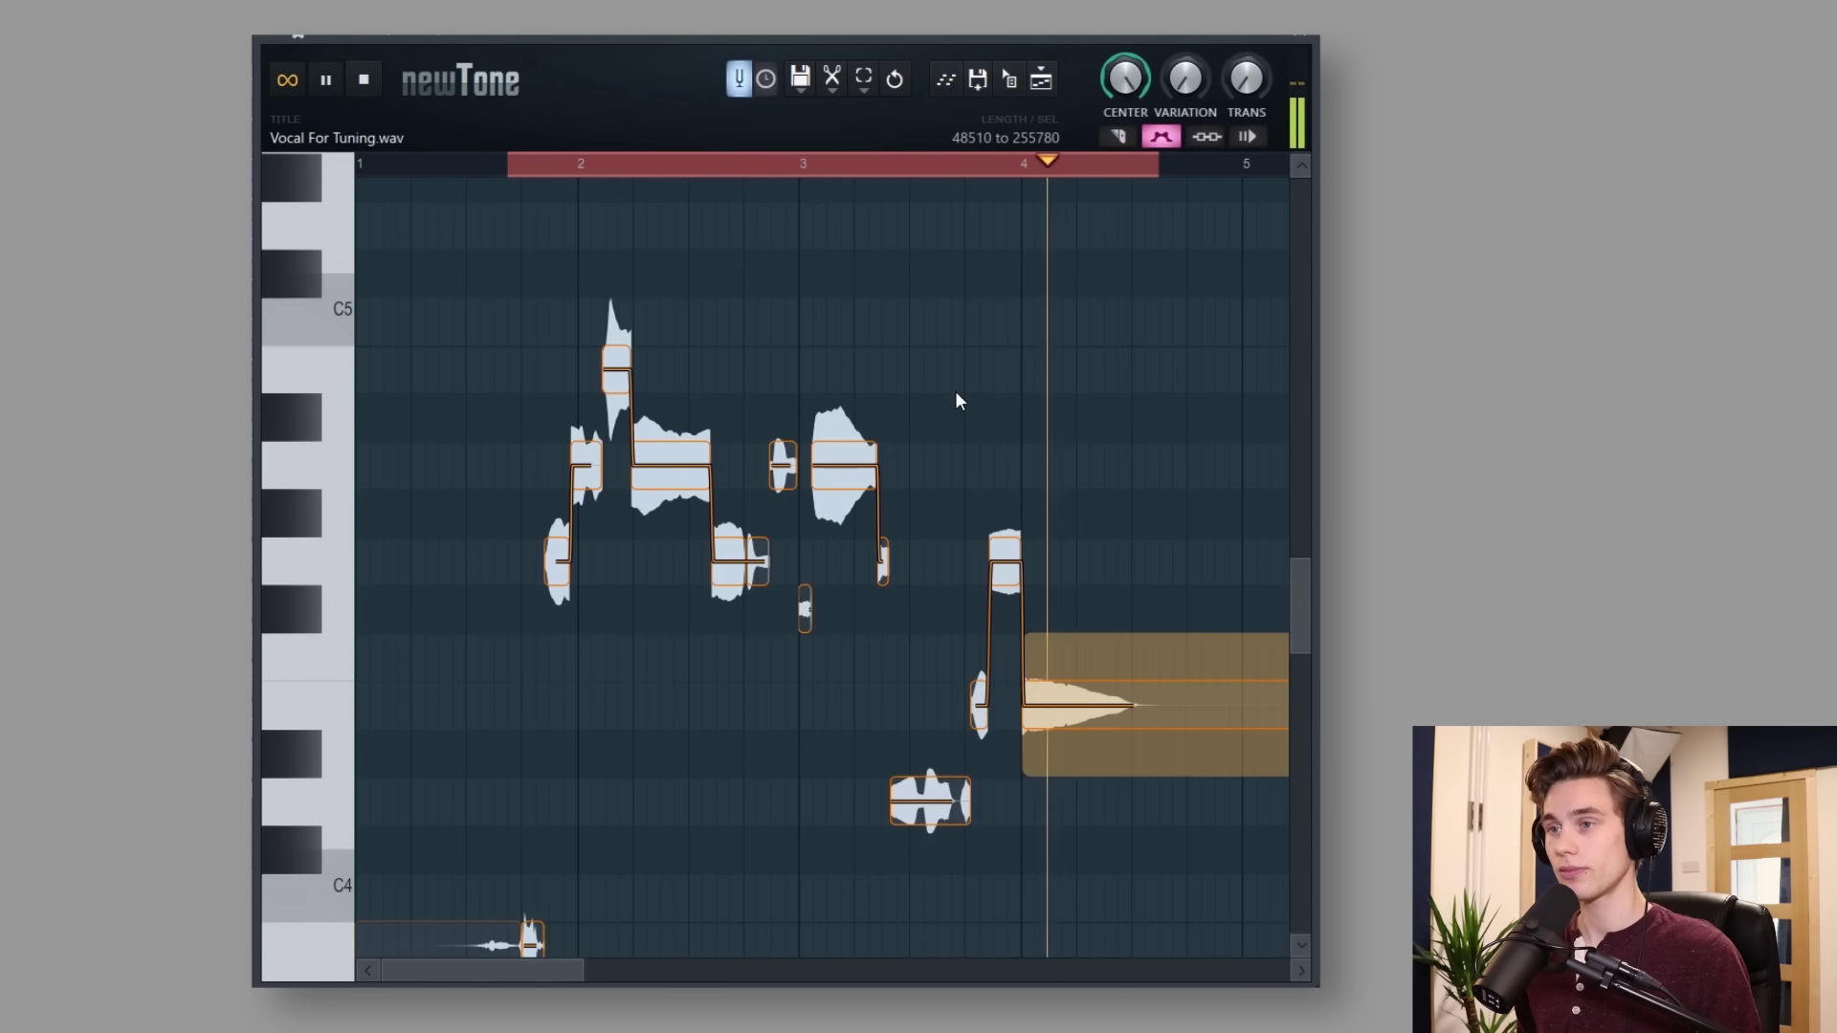
{"action": "key", "text": "space"}
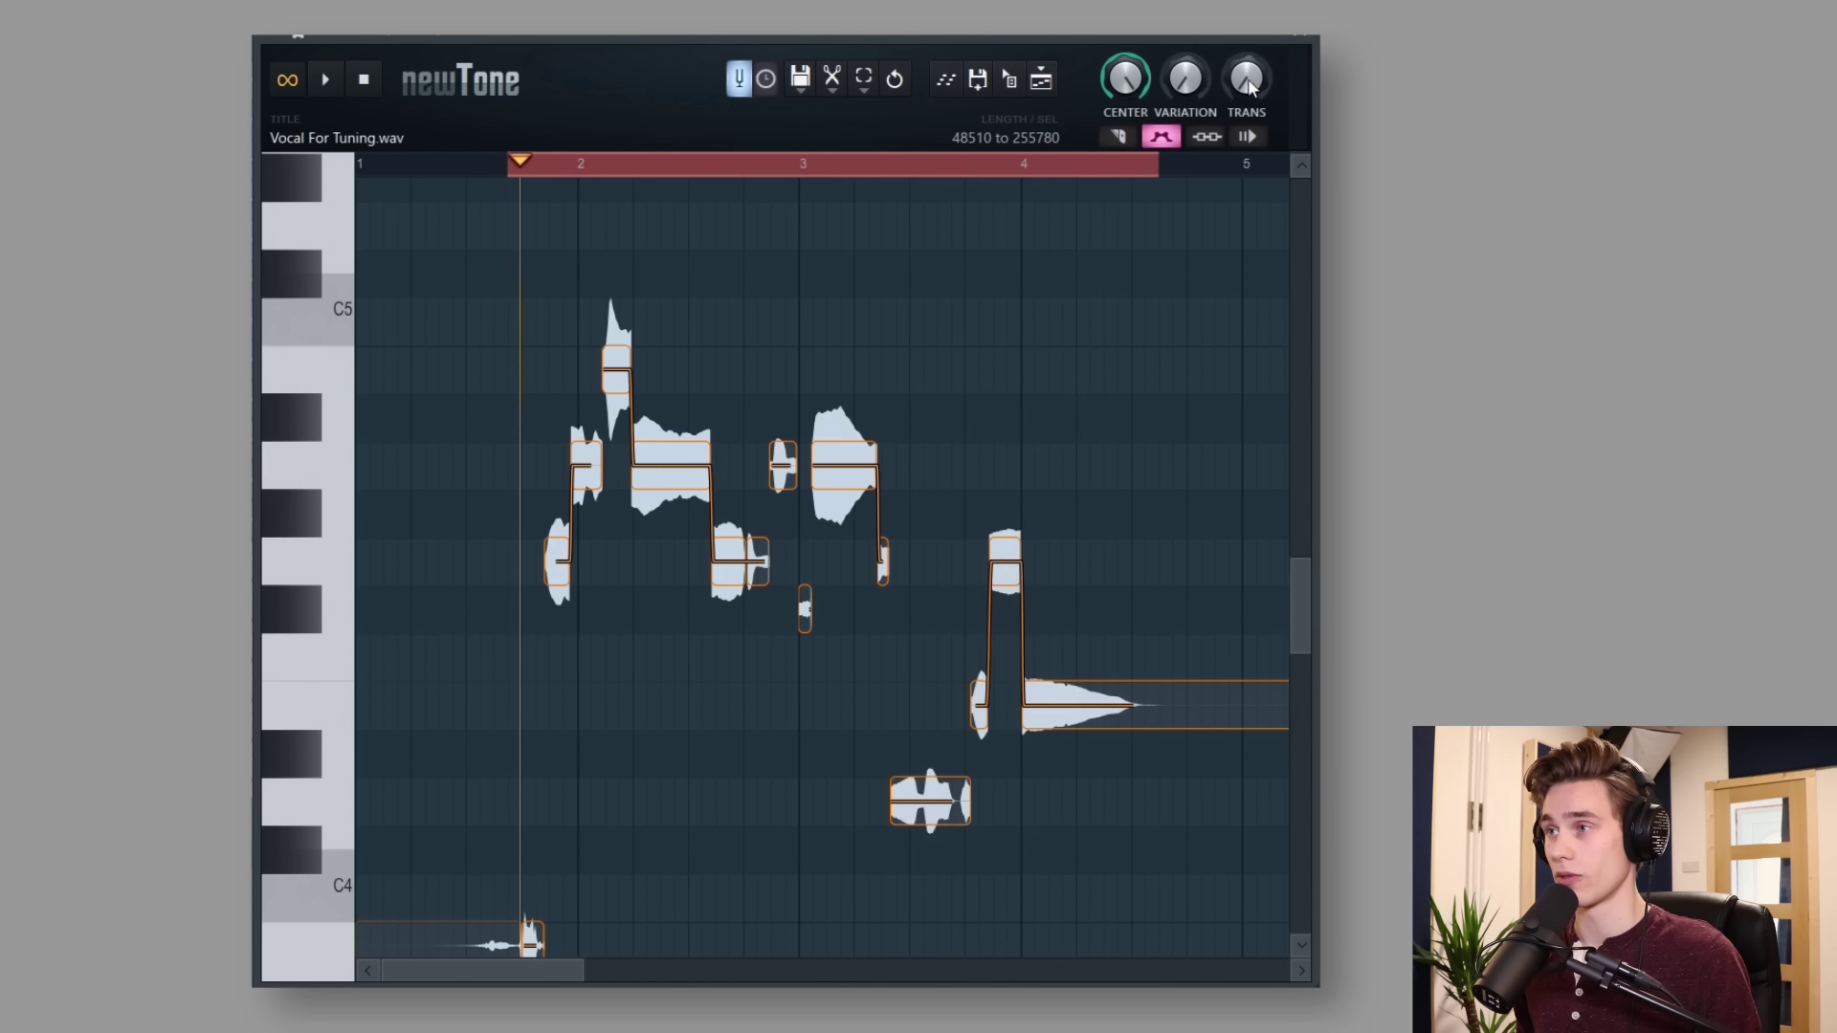
Restore Center to minimum, Variation to about the middle and Trans to maximum
{"action": "left_click", "coordinate": [1265, 95]}
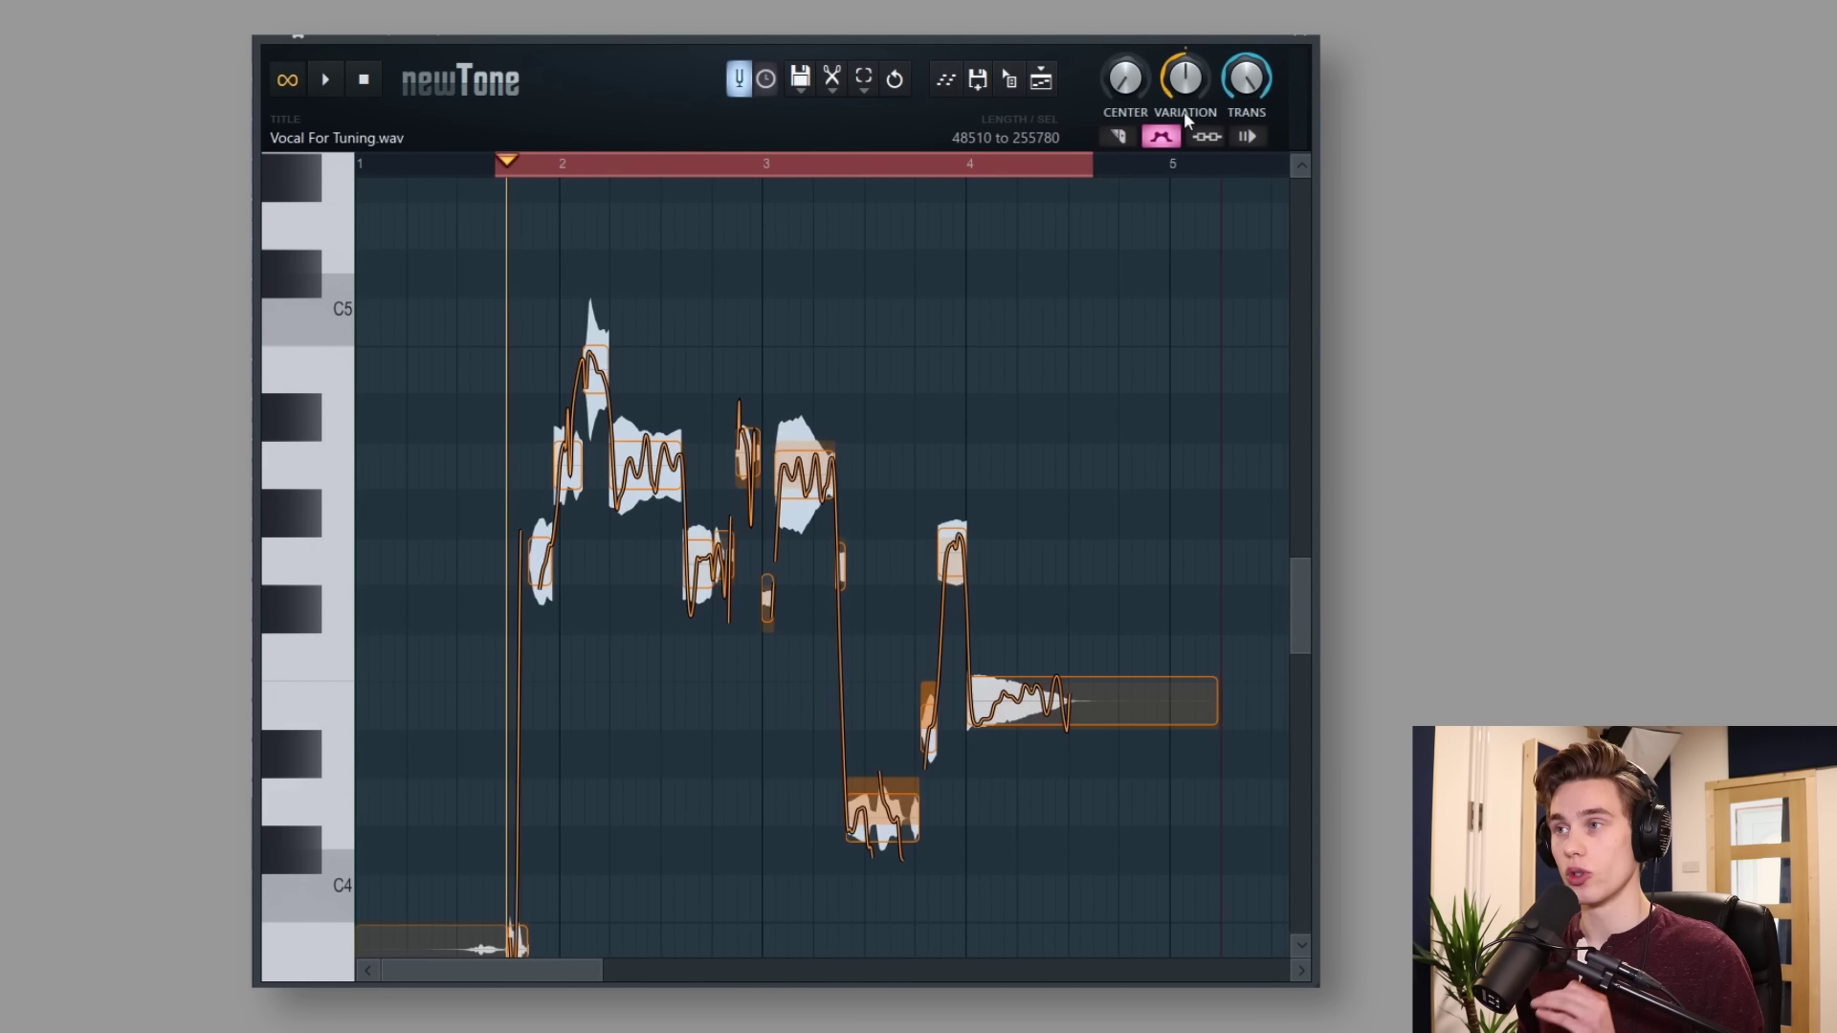
{"action": "mouse_move", "coordinate": [1129, 79]}
{"action": "left_mouse_down"}
{"action": "mouse_move", "coordinate": [1129, 5]}
{"action": "mouse_move", "coordinate": [1129, 79]}
{"action": "left_mouse_up"}
Try adjusting the long note's volume and fade gains, and flattening its pitch variation
{"action": "scroll", "coordinate": [544, 169], "scroll_direction": "up", "scroll_amount": 5}
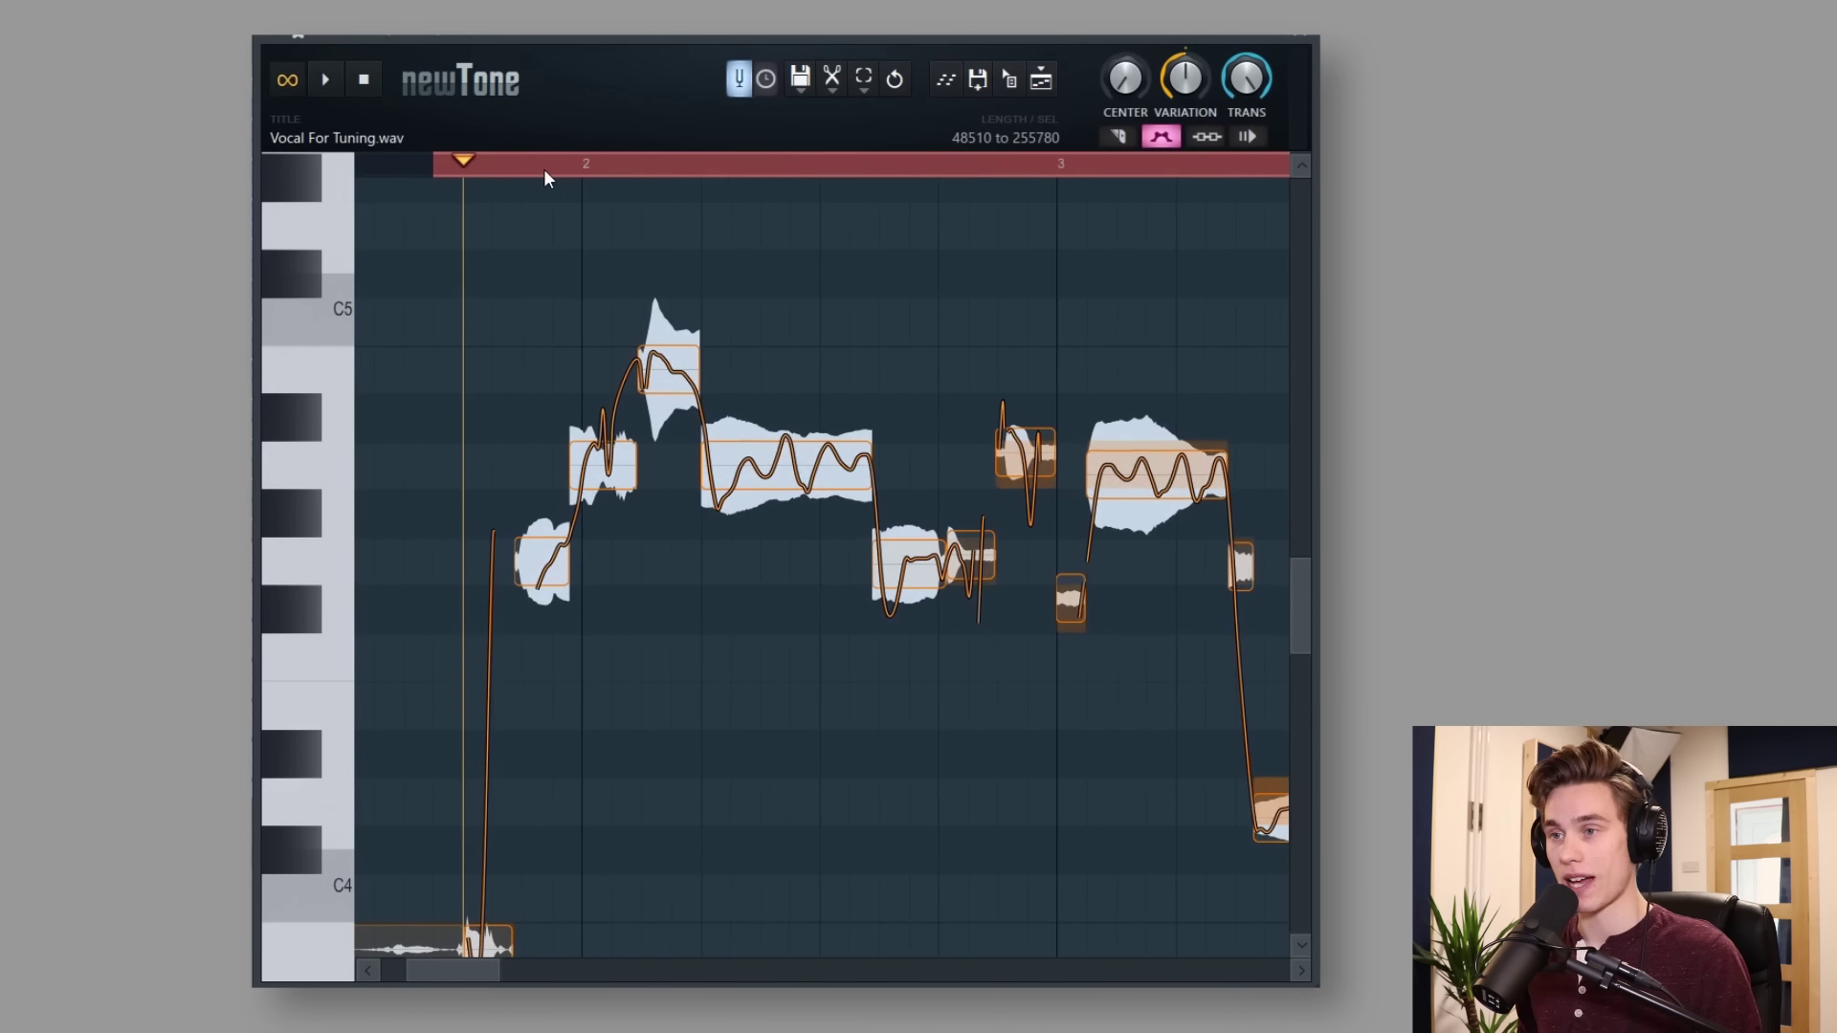
{"action": "scroll", "coordinate": [999, 167], "scroll_direction": "up", "scroll_amount": 1}
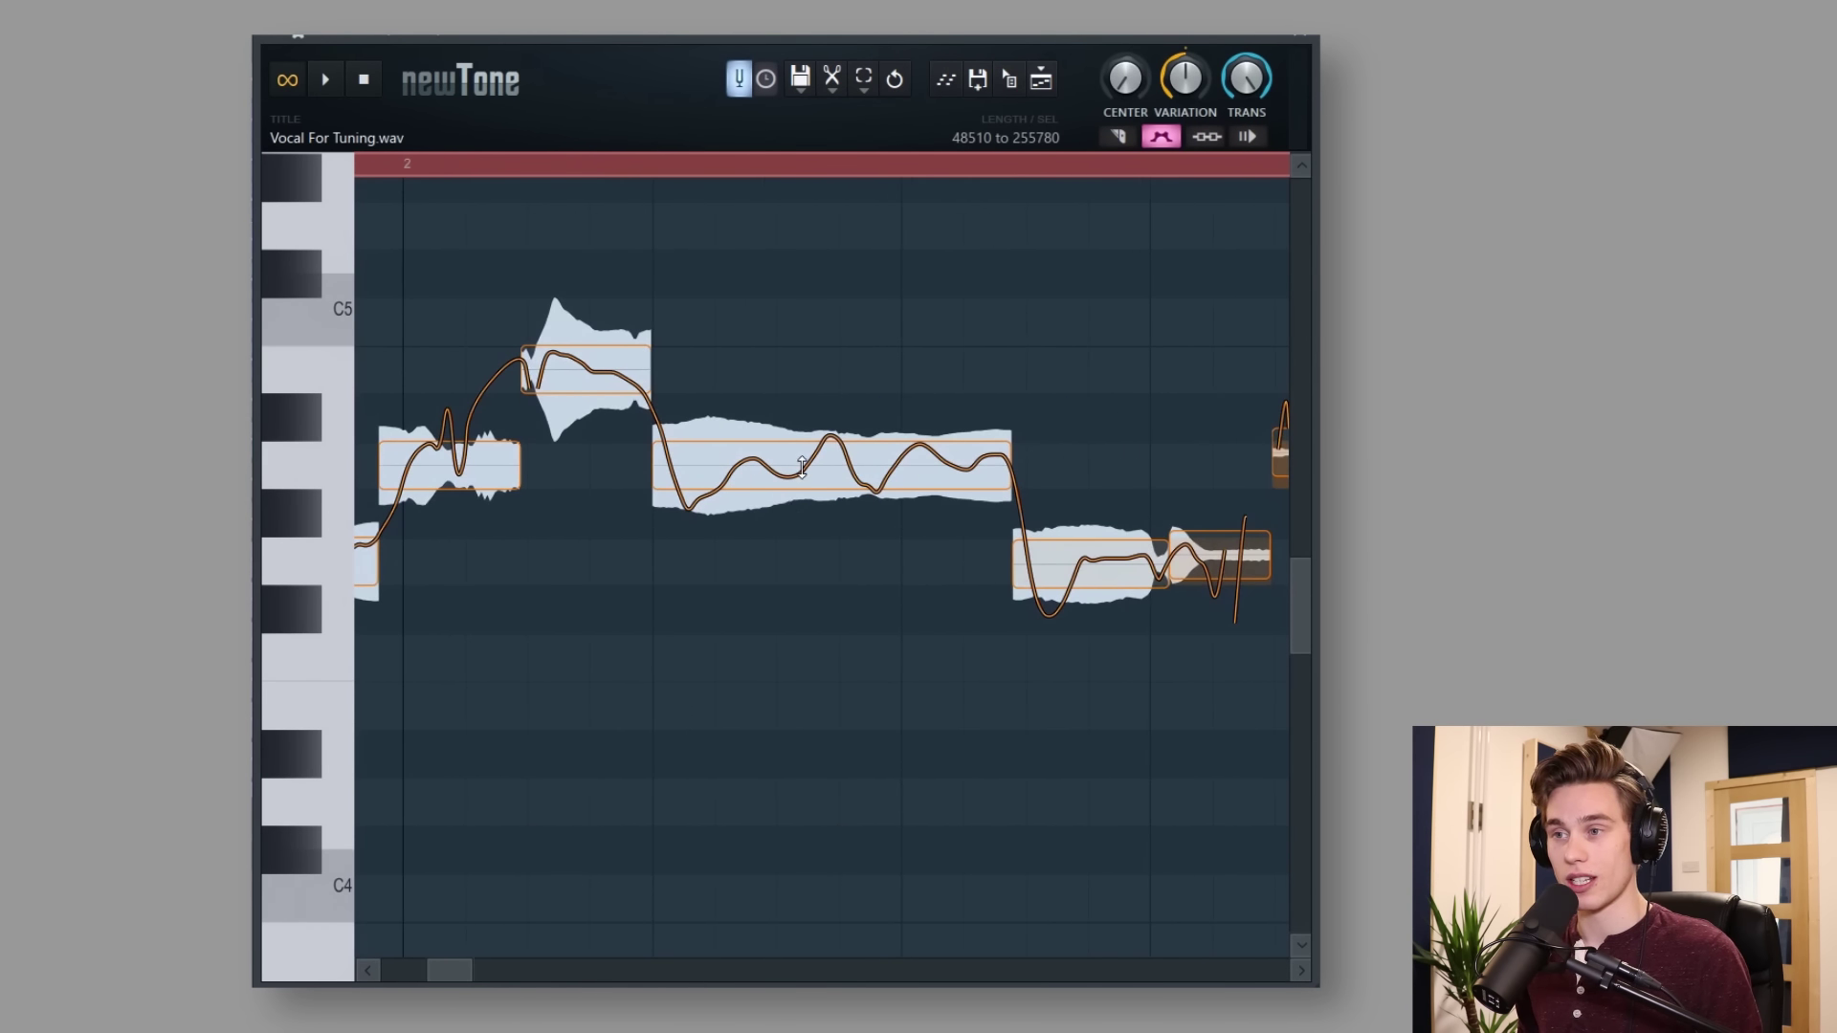
{"action": "mouse_move", "coordinate": [812, 443]}
{"action": "scroll", "coordinate": [833, 461], "scroll_direction": "down", "scroll_amount": 2}
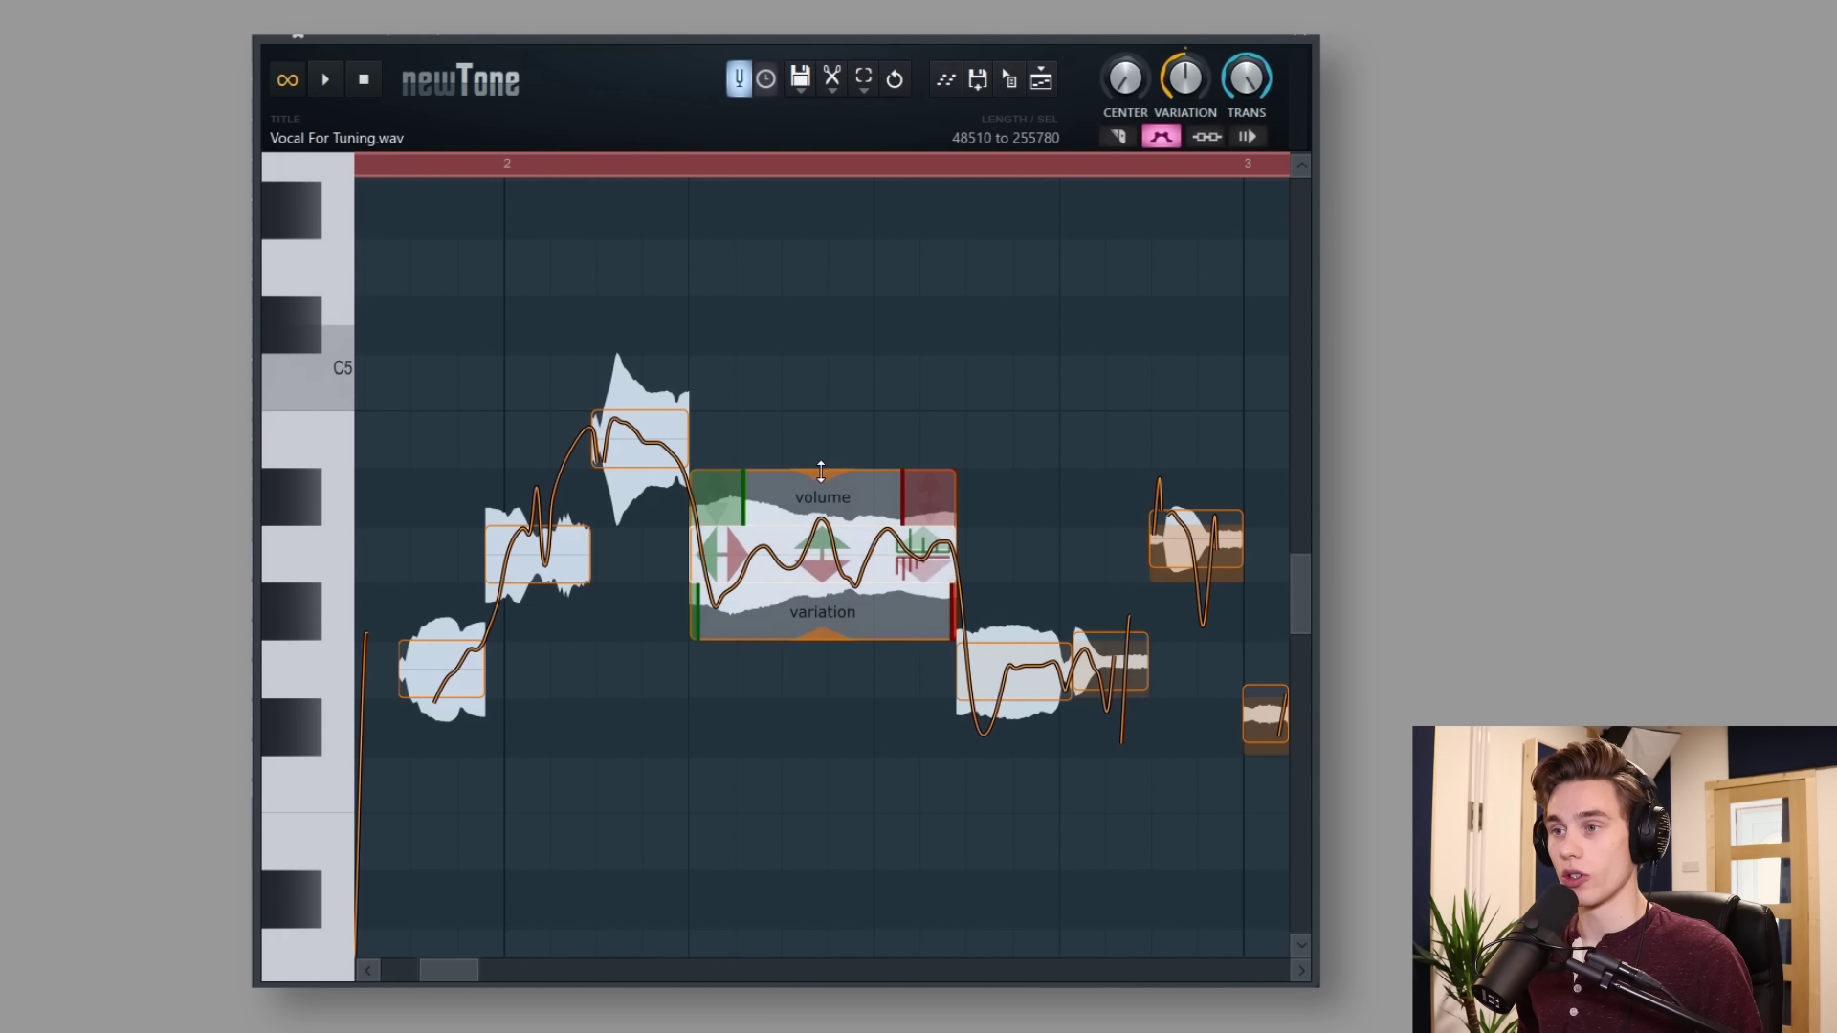
{"action": "left_click_drag", "start_coordinate": [821, 469], "coordinate": [730, 493]}
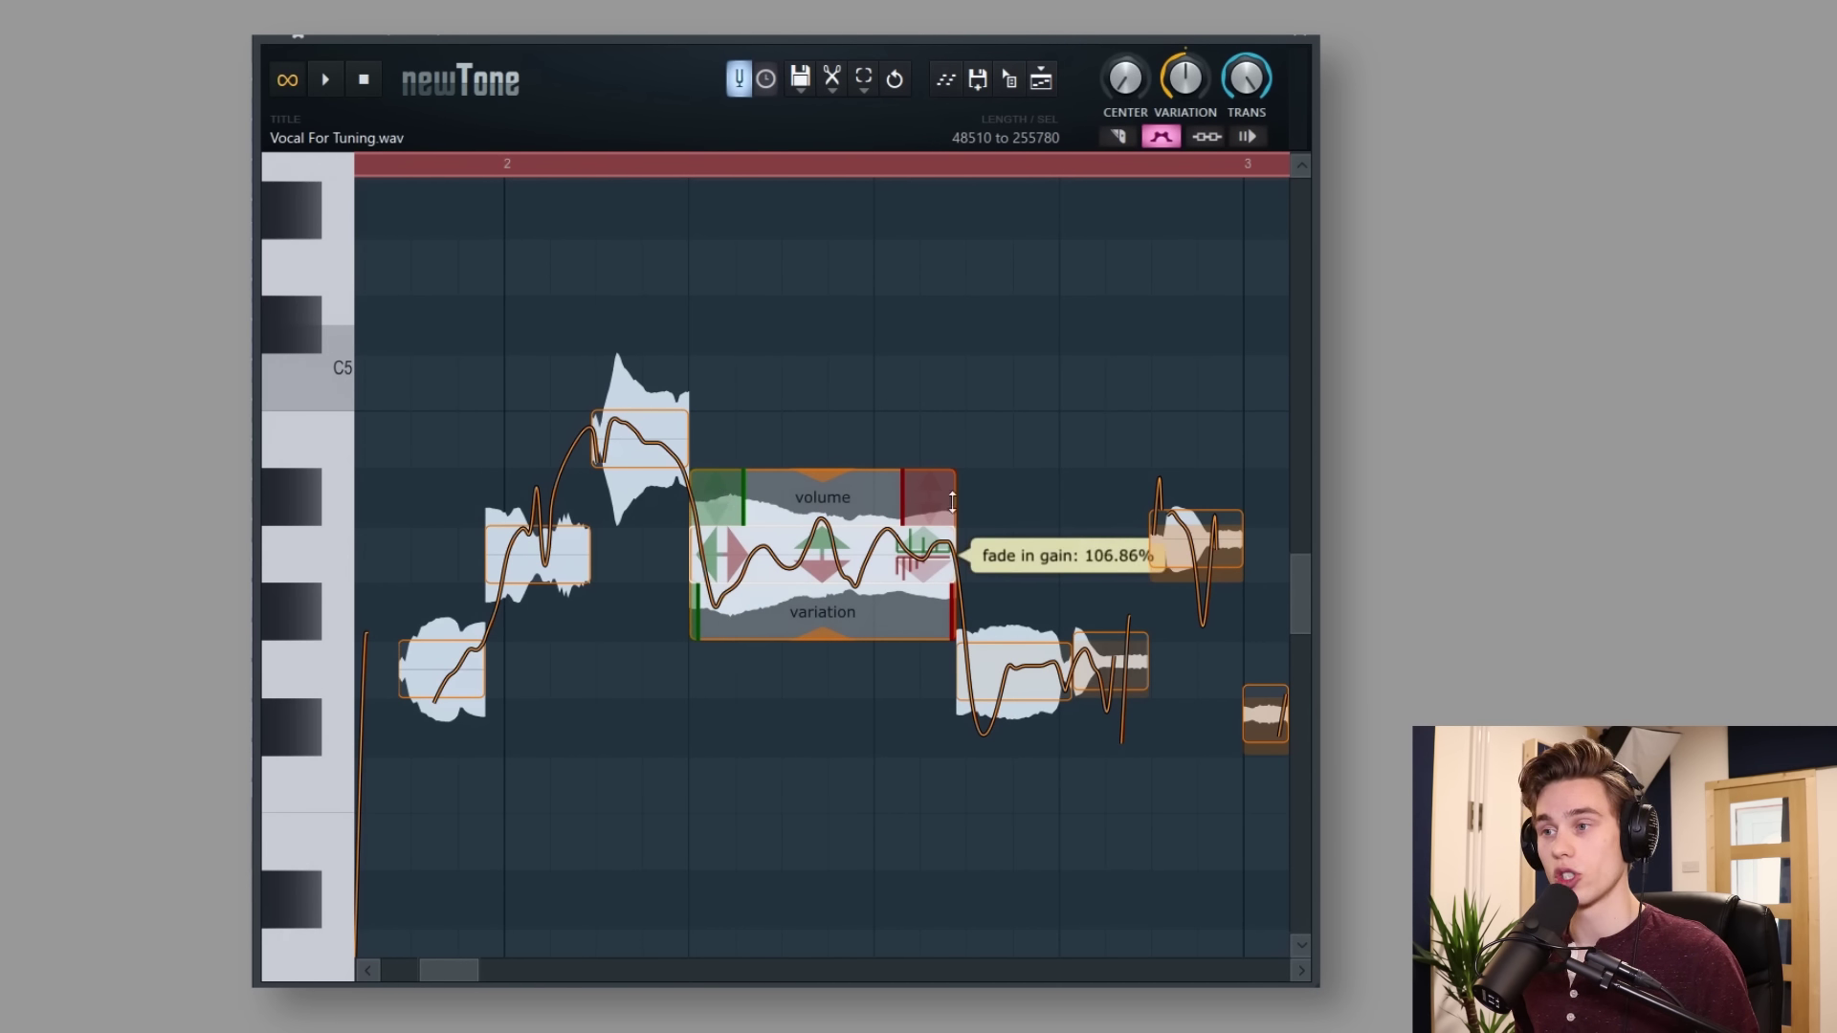
{"action": "mouse_move", "coordinate": [923, 492]}
{"action": "left_mouse_down"}
{"action": "mouse_move", "coordinate": [922, 467]}
{"action": "mouse_move", "coordinate": [926, 492]}
{"action": "left_mouse_up"}
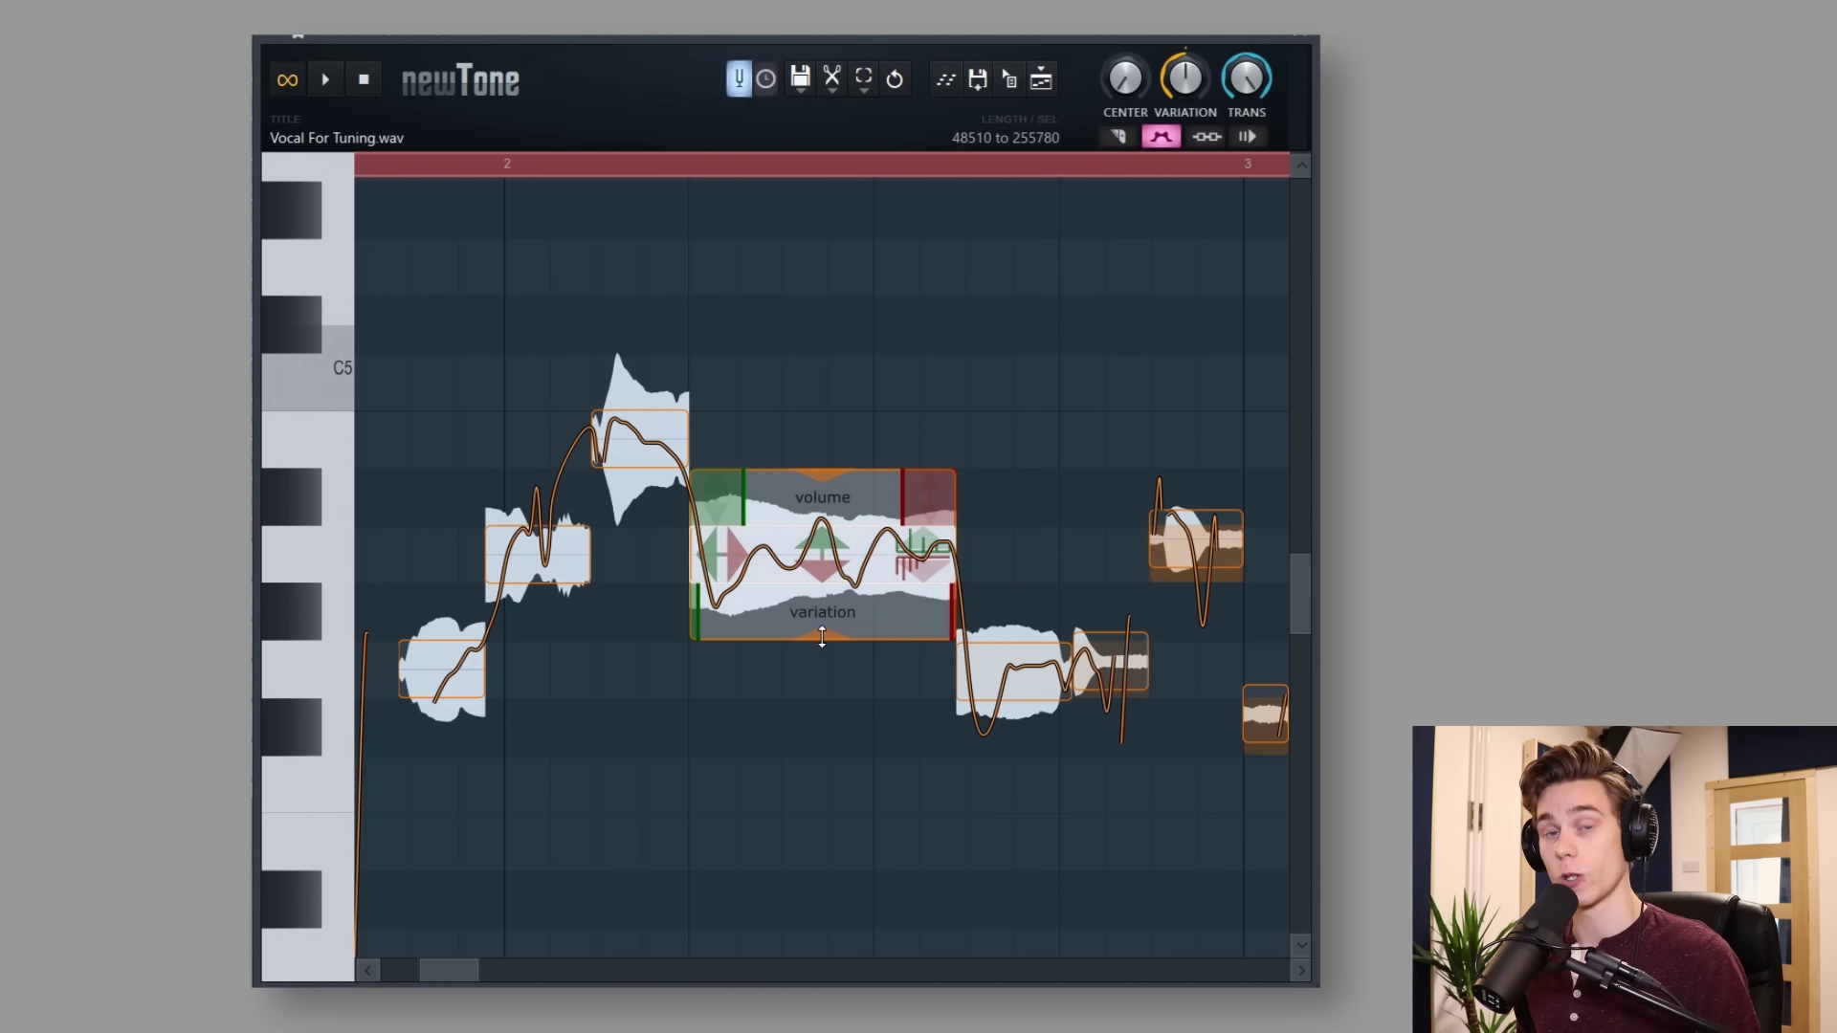
{"action": "left_click_drag", "start_coordinate": [820, 640], "coordinate": [848, 410]}
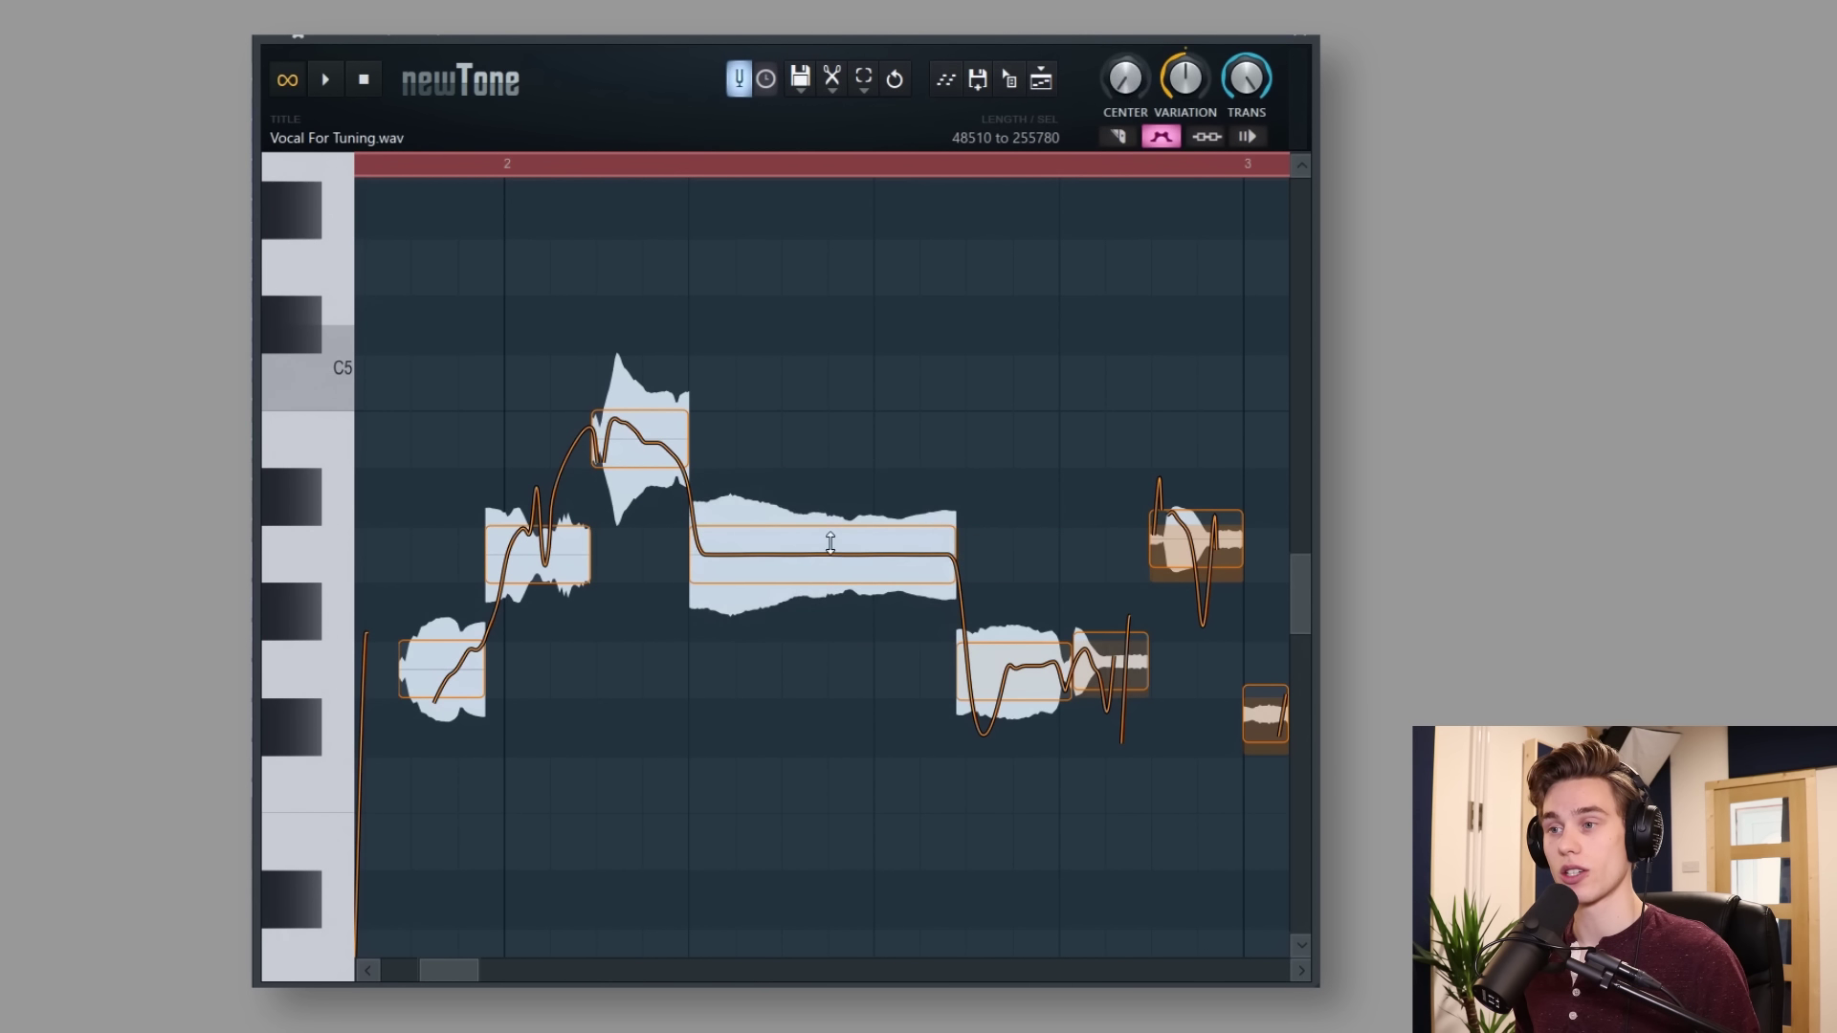
{"action": "left_click_drag", "start_coordinate": [814, 639], "coordinate": [847, 670]}
Widen the pitch variation transitions at the long note's start and end, bend its ending downward, and audition it
{"action": "left_click_drag", "start_coordinate": [695, 541], "coordinate": [717, 541]}
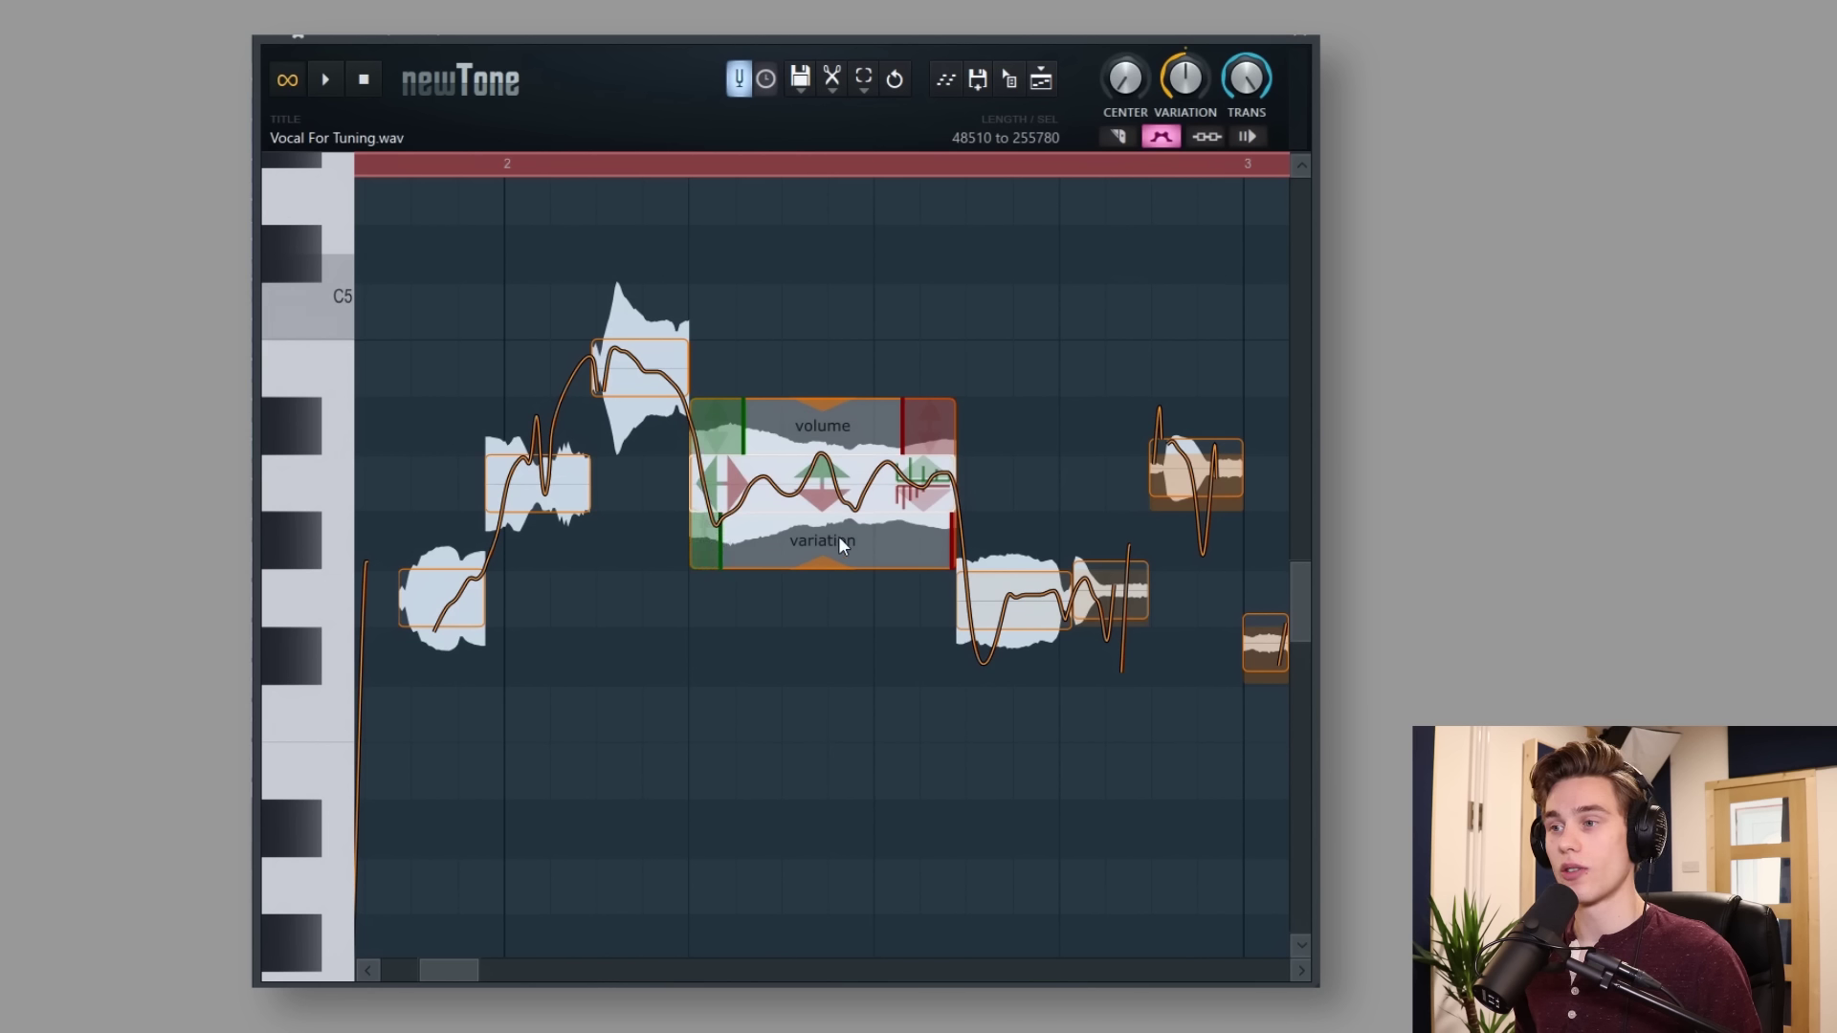
{"action": "mouse_move", "coordinate": [948, 537]}
{"action": "left_mouse_down"}
{"action": "mouse_move", "coordinate": [920, 536]}
{"action": "mouse_move", "coordinate": [893, 685]}
{"action": "mouse_move", "coordinate": [937, 622]}
{"action": "mouse_move", "coordinate": [944, 544]}
{"action": "mouse_move", "coordinate": [927, 722]}
{"action": "mouse_move", "coordinate": [935, 699]}
{"action": "left_mouse_up"}
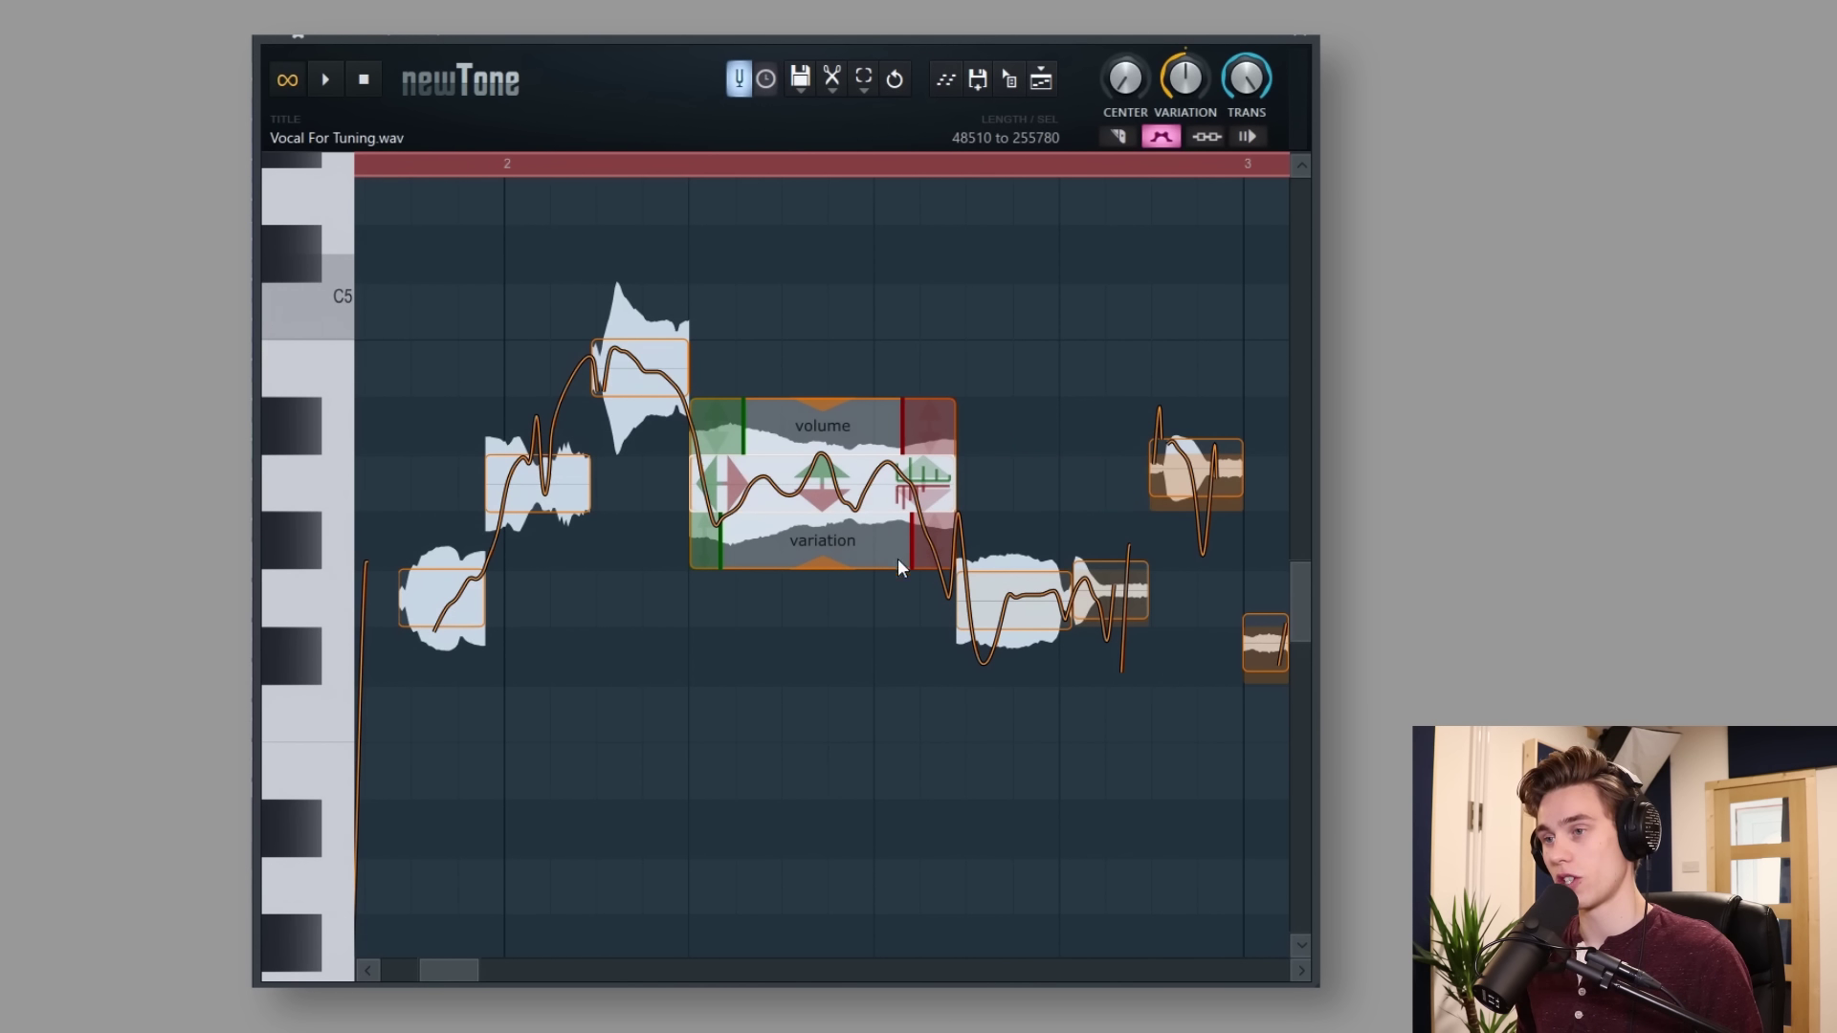
{"action": "left_click", "coordinate": [535, 165]}
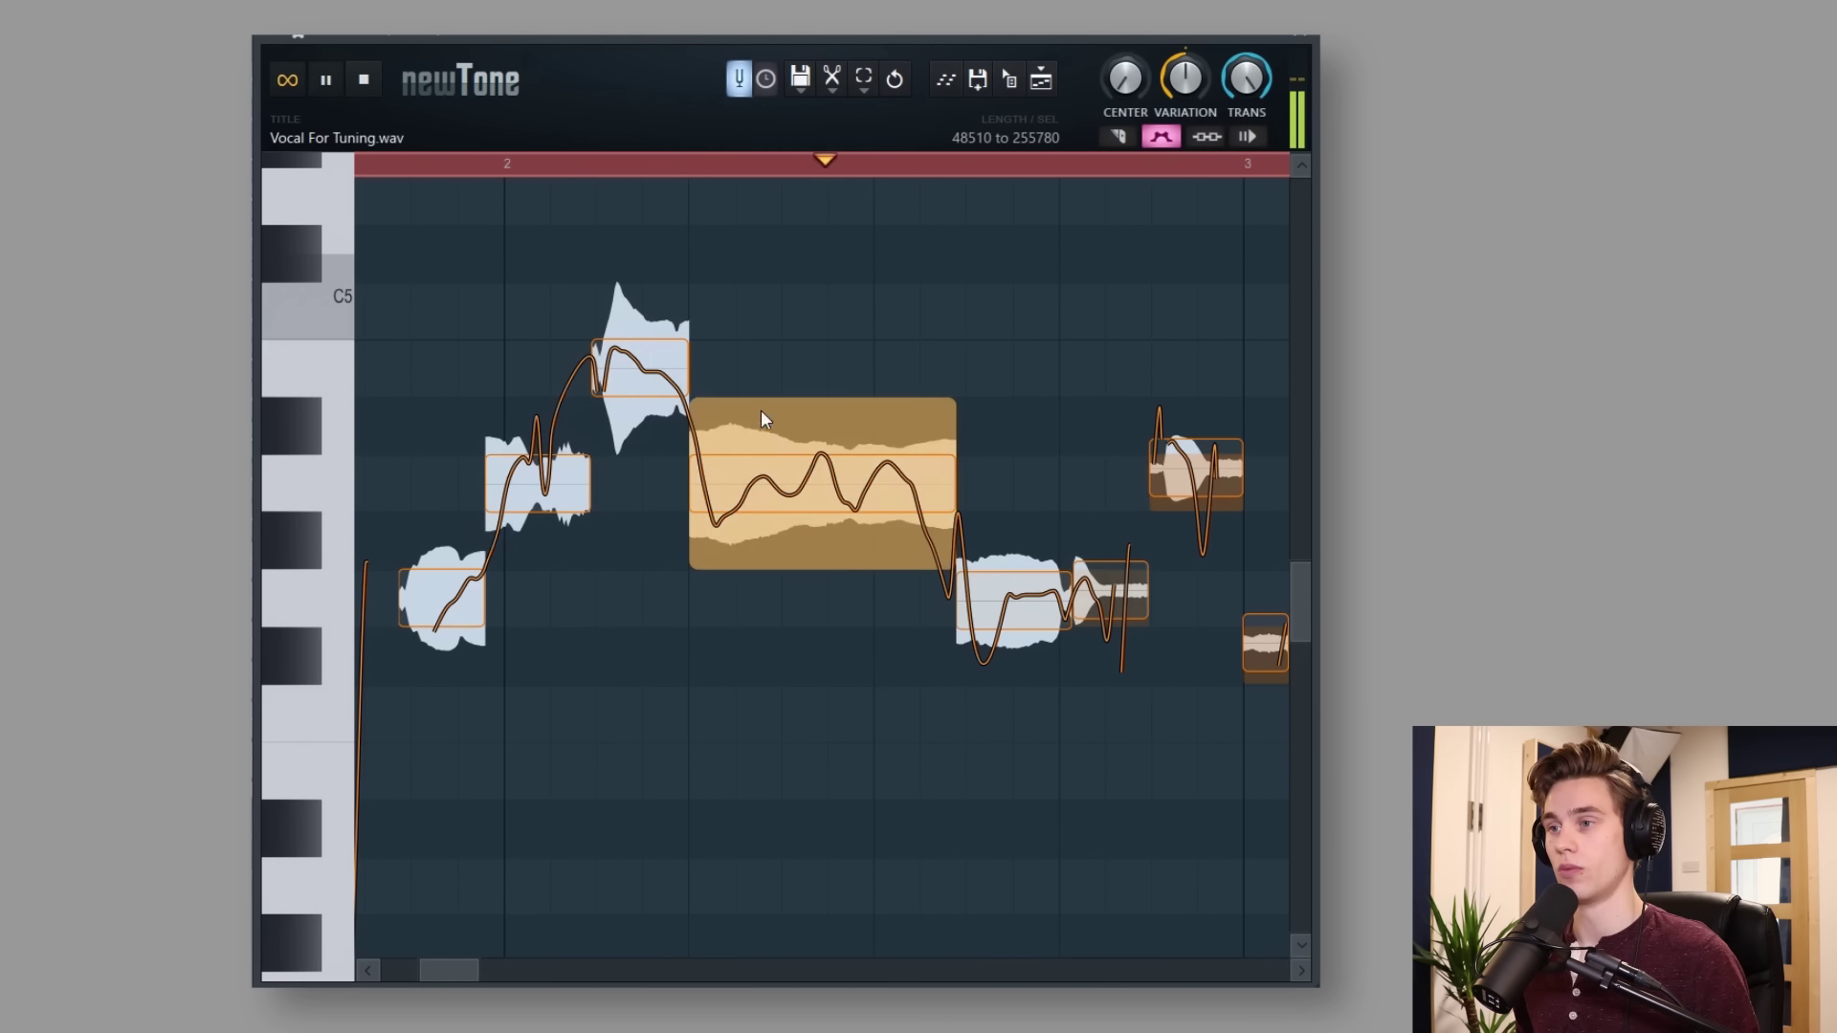
{"action": "key", "text": "space"}
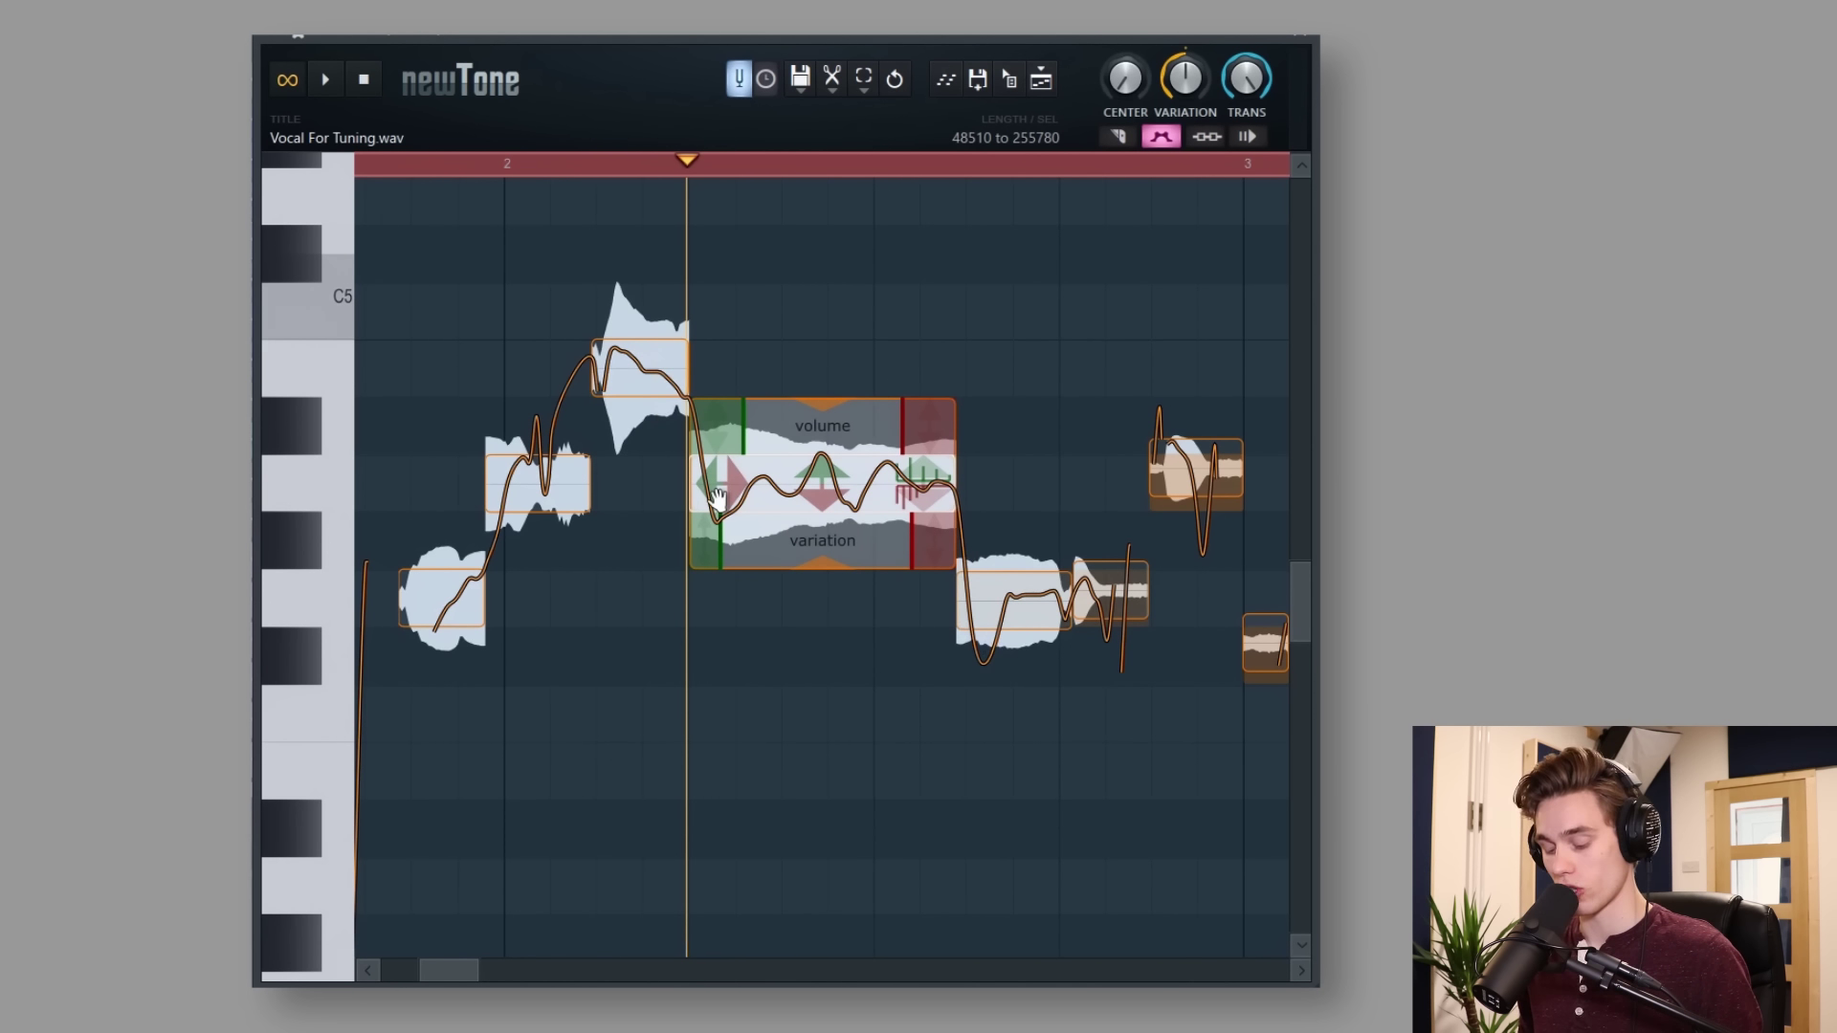
Try raising the long note two semitones from A-4 to B-4 and audition the phrase from before the first note
{"action": "mouse_move", "coordinate": [718, 491]}
{"action": "left_mouse_down"}
{"action": "mouse_move", "coordinate": [747, 491]}
{"action": "mouse_move", "coordinate": [662, 490]}
{"action": "mouse_move", "coordinate": [724, 493]}
{"action": "mouse_move", "coordinate": [701, 498]}
{"action": "left_mouse_up"}
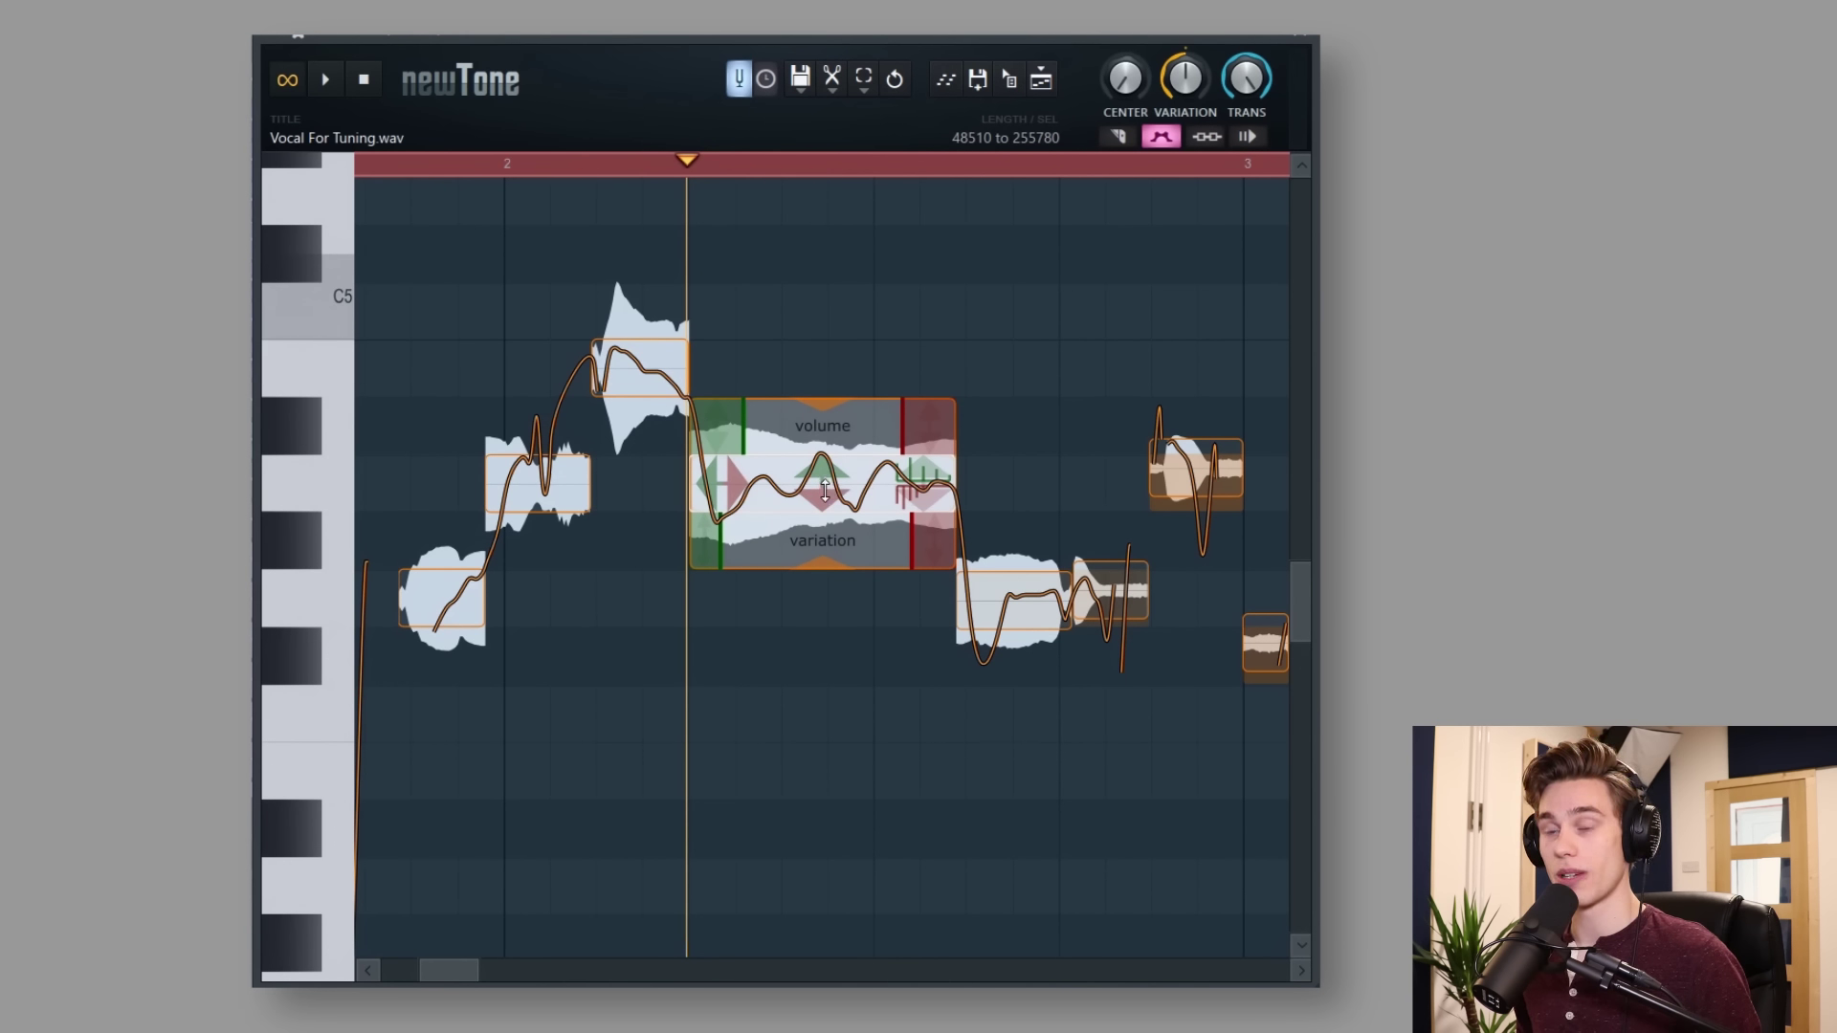
{"action": "left_click_drag", "start_coordinate": [824, 483], "coordinate": [824, 369]}
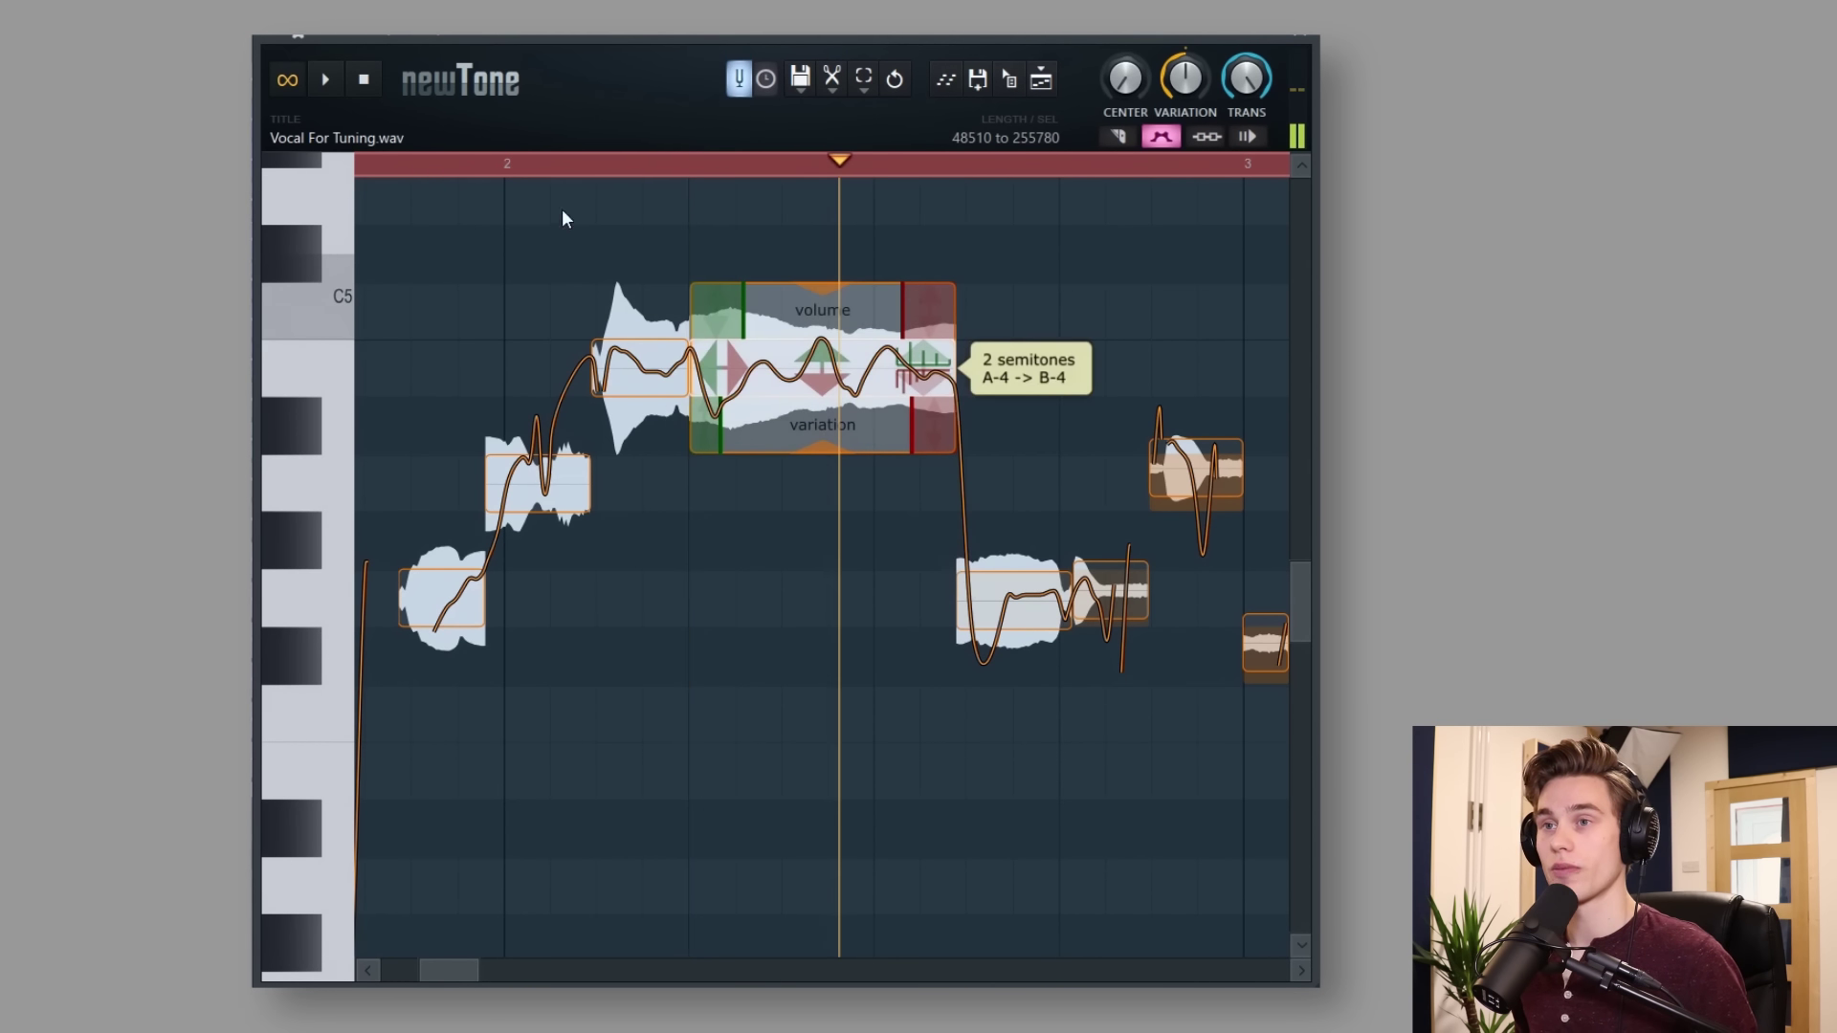
{"action": "left_click", "coordinate": [365, 164]}
{"action": "key", "text": "space"}
{"action": "mouse_move", "coordinate": [886, 383]}
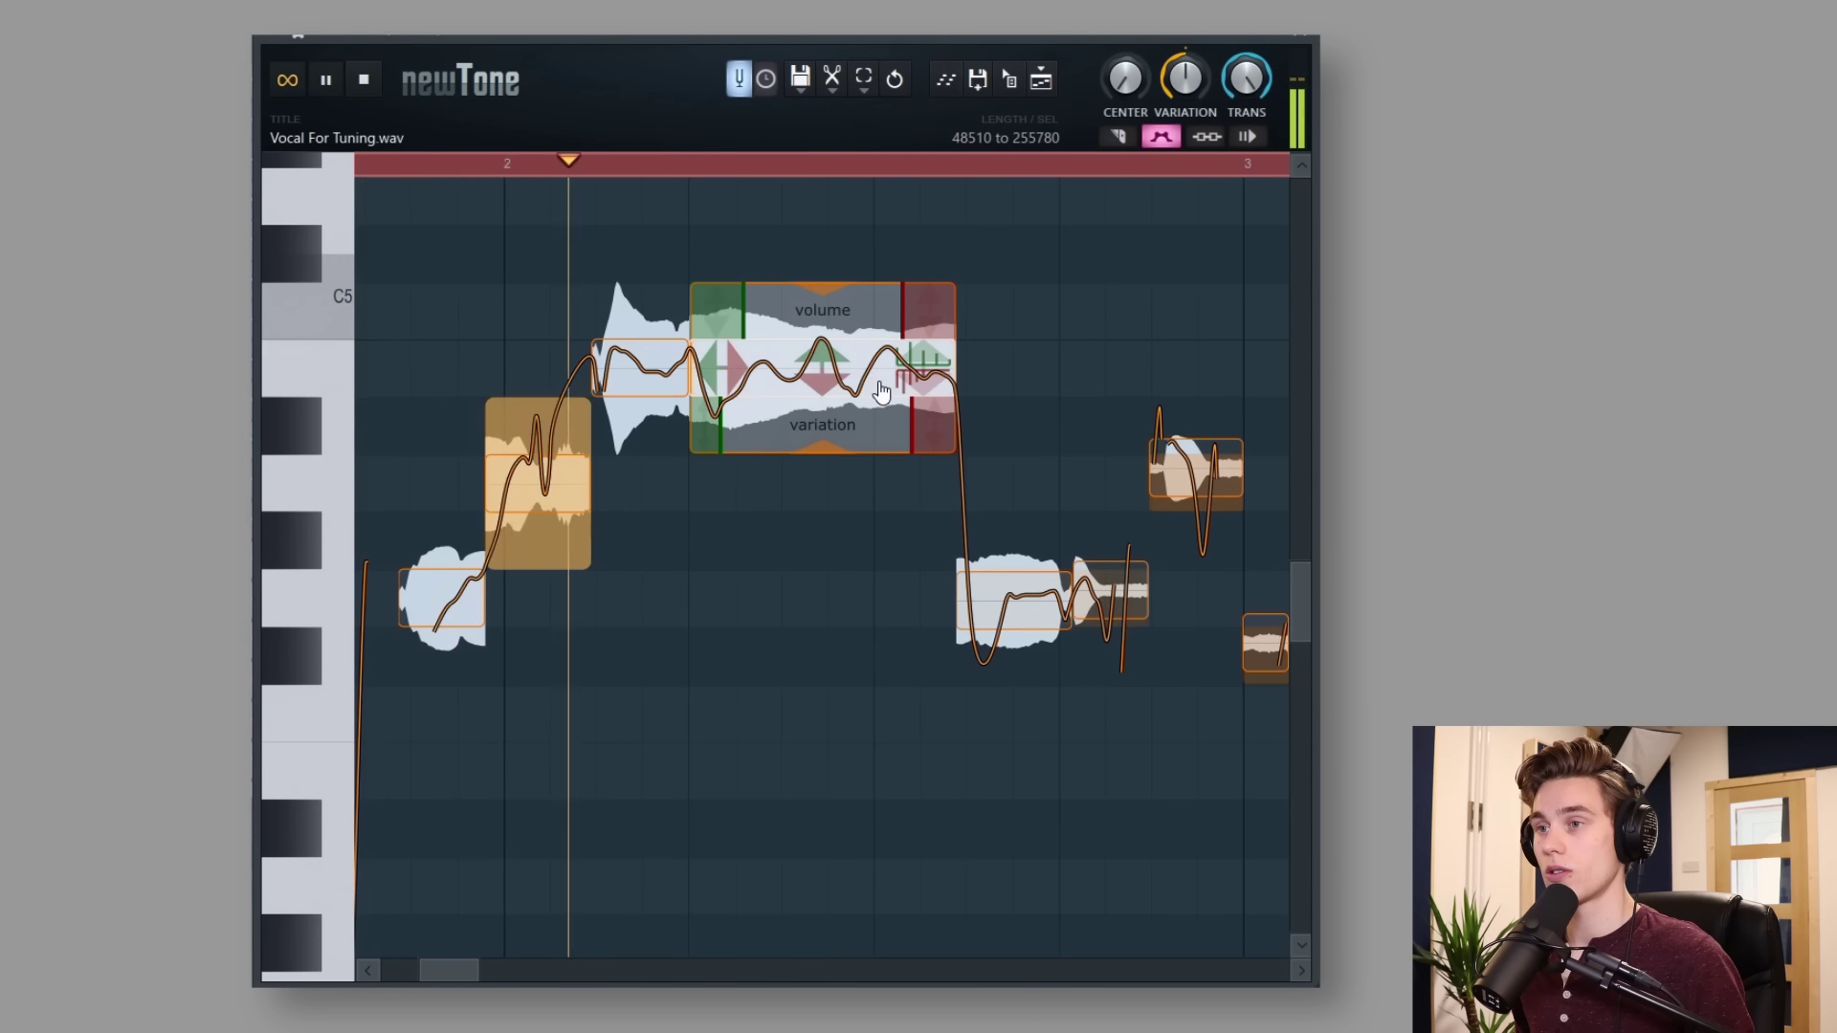
{"action": "key", "text": "space"}
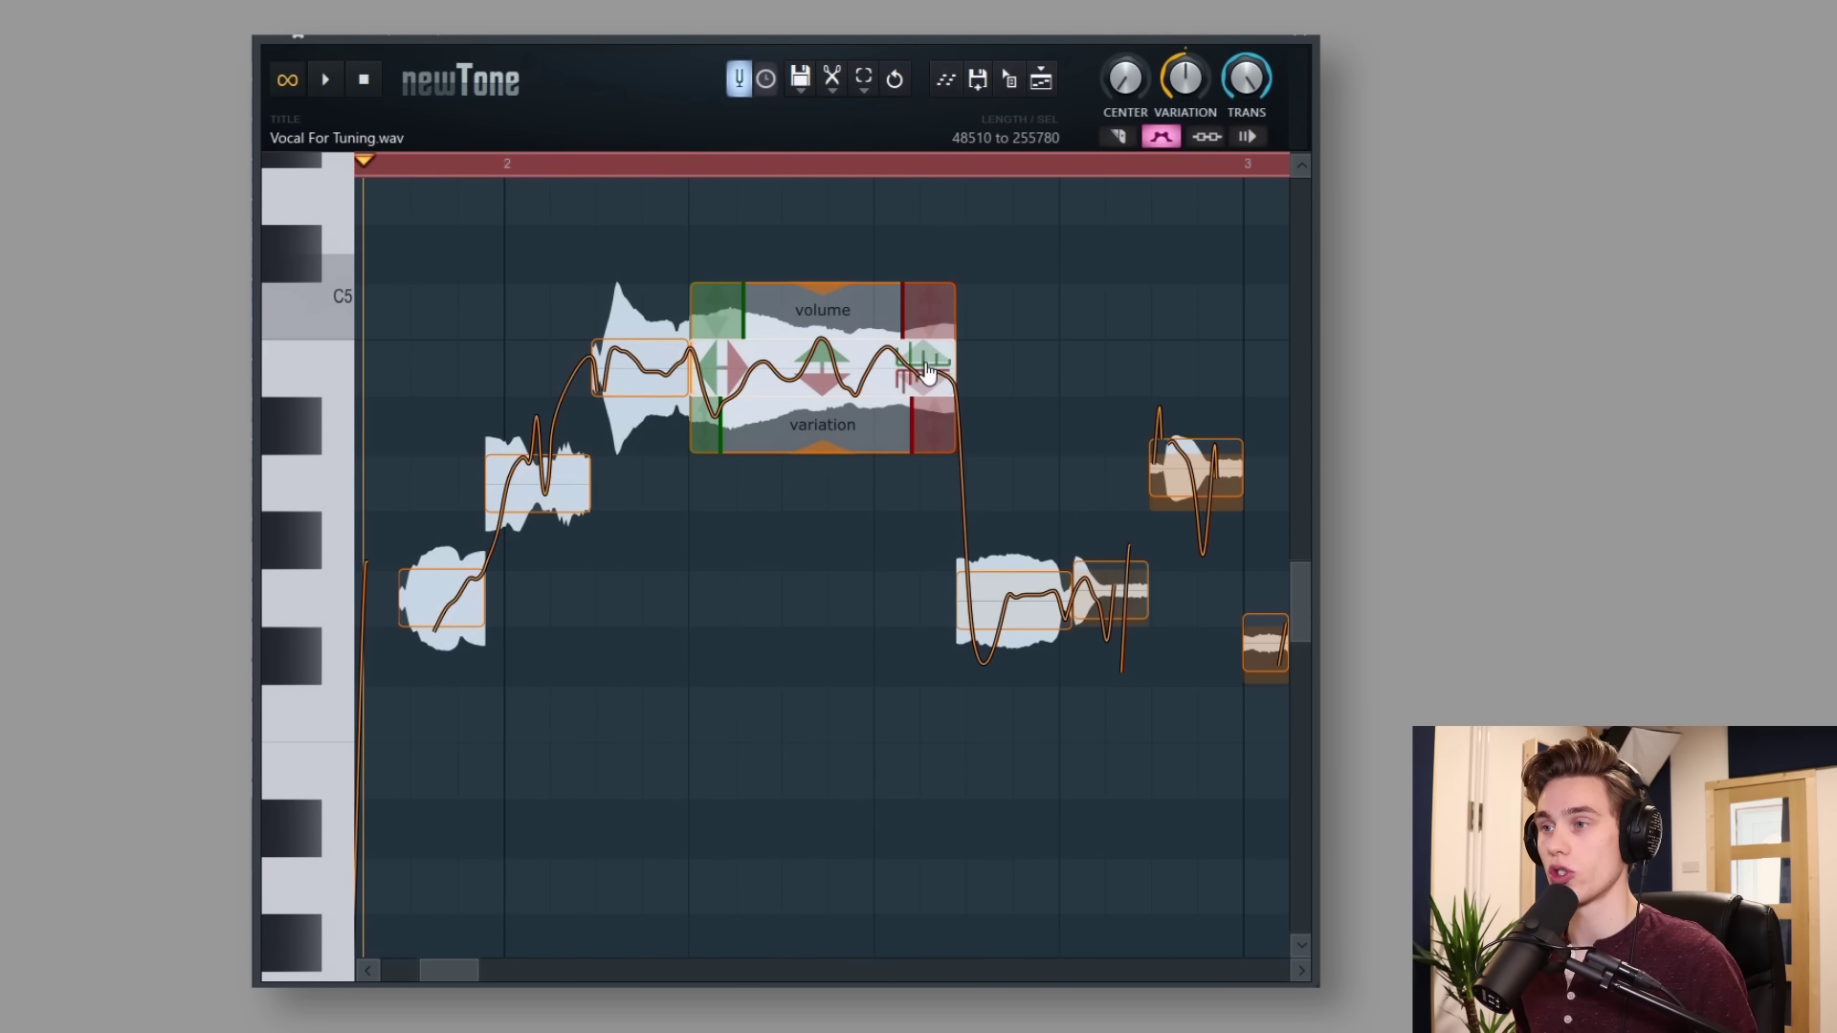
Try shifting the long note's formants down about 0.89 semitones and then upward, auditioning each version
{"action": "left_click_drag", "start_coordinate": [927, 375], "coordinate": [911, 412]}
{"action": "key", "text": "space"}
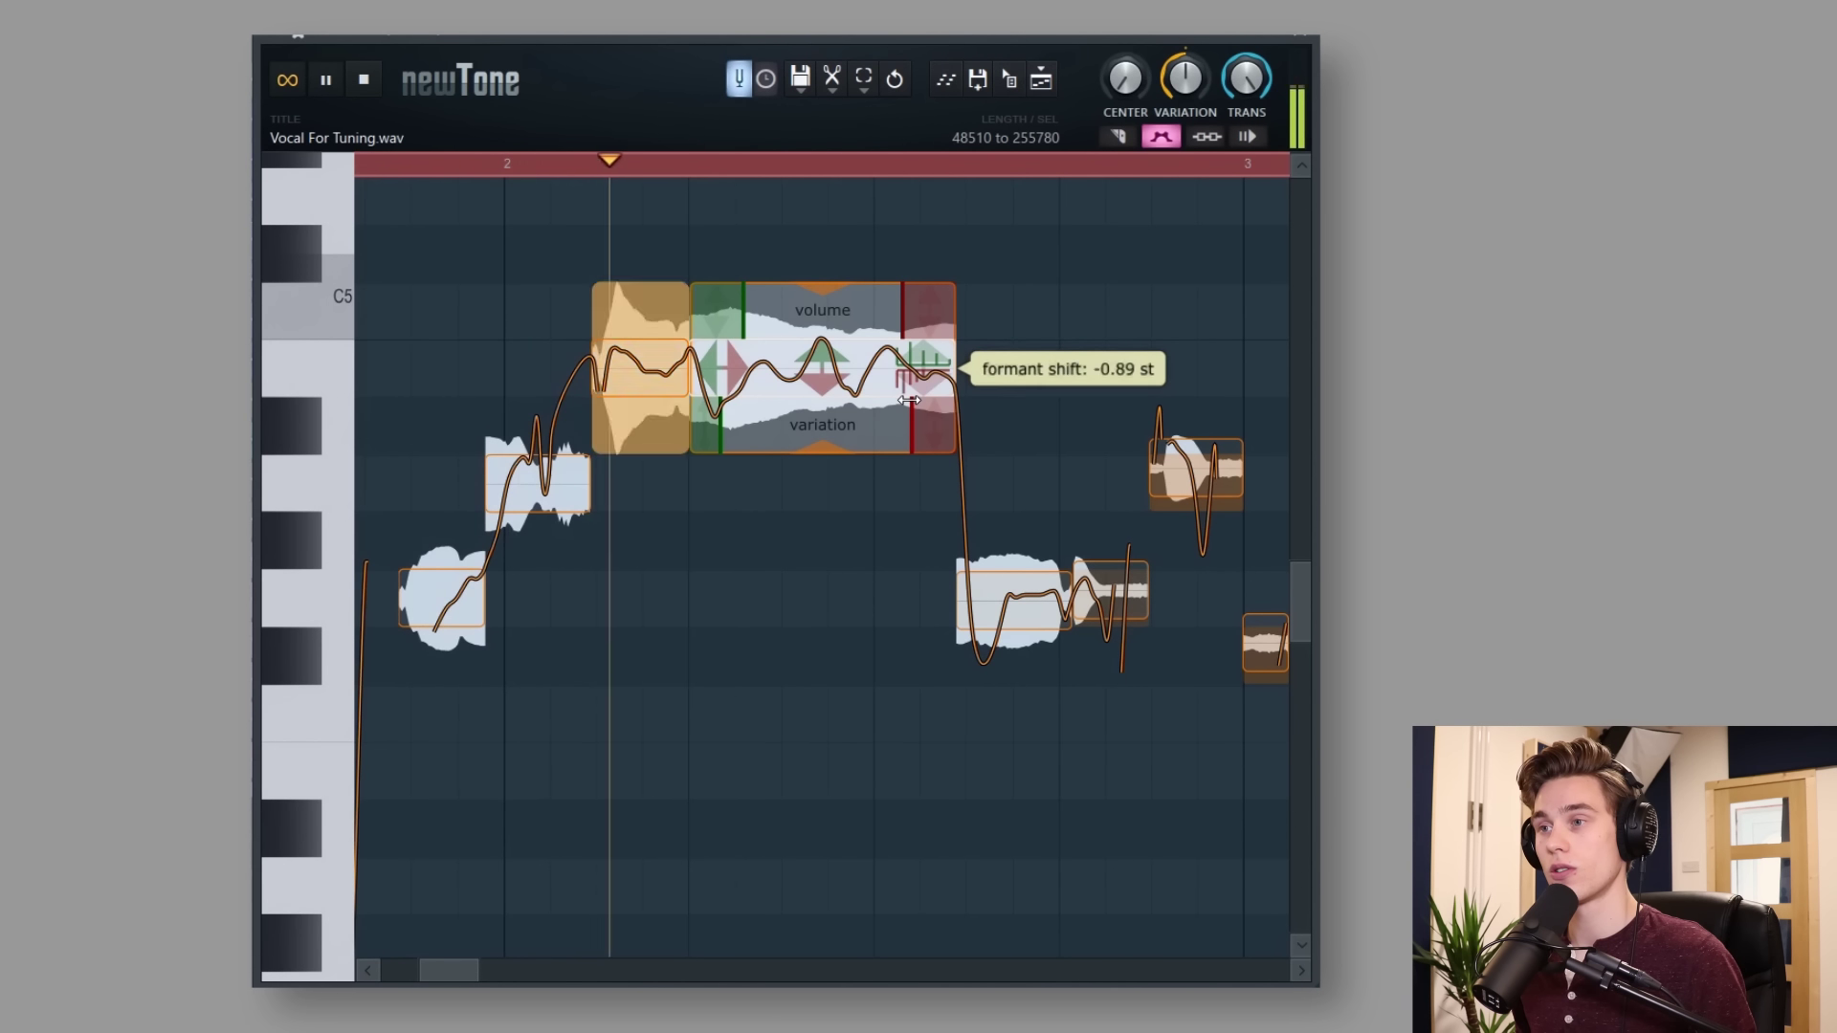
{"action": "key", "text": "space"}
{"action": "left_click_drag", "start_coordinate": [924, 378], "coordinate": [939, 243]}
{"action": "mouse_move", "coordinate": [911, 402]}
{"action": "left_mouse_down"}
{"action": "mouse_move", "coordinate": [921, 328]}
{"action": "mouse_move", "coordinate": [933, 400]}
{"action": "left_mouse_up"}
{"action": "key", "text": "space"}
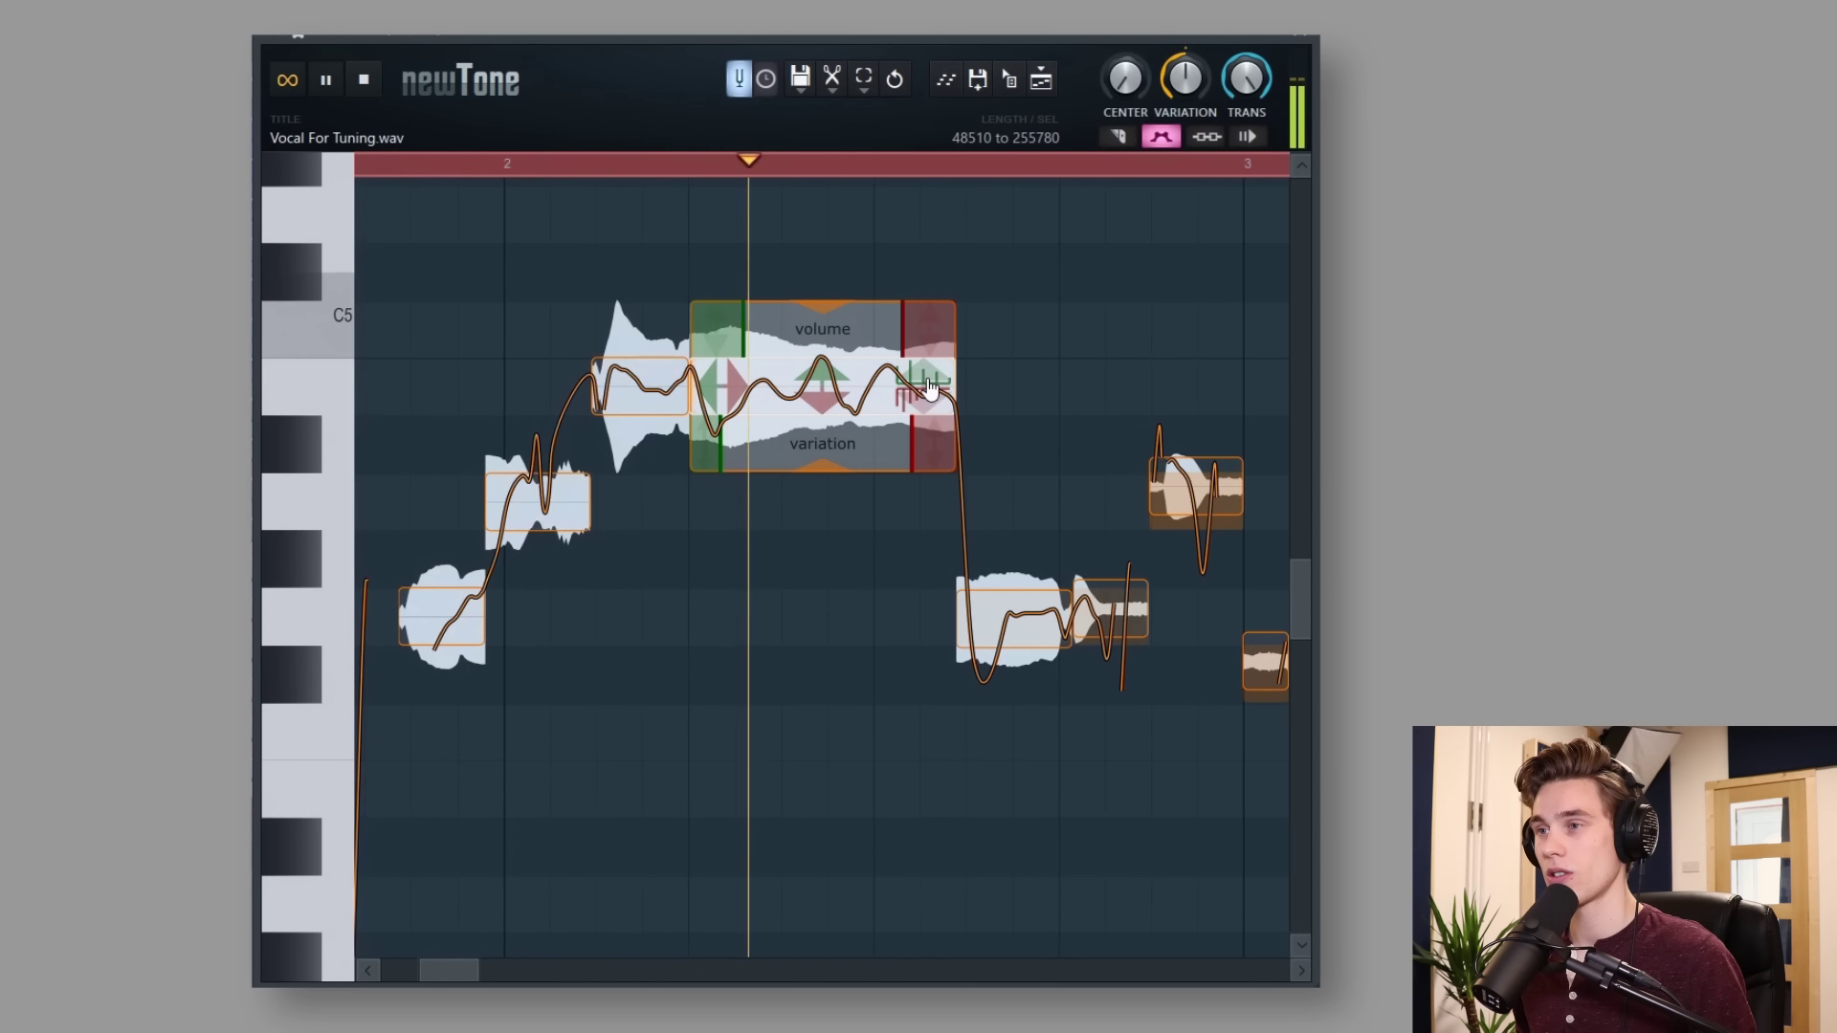
{"action": "key", "text": "space"}
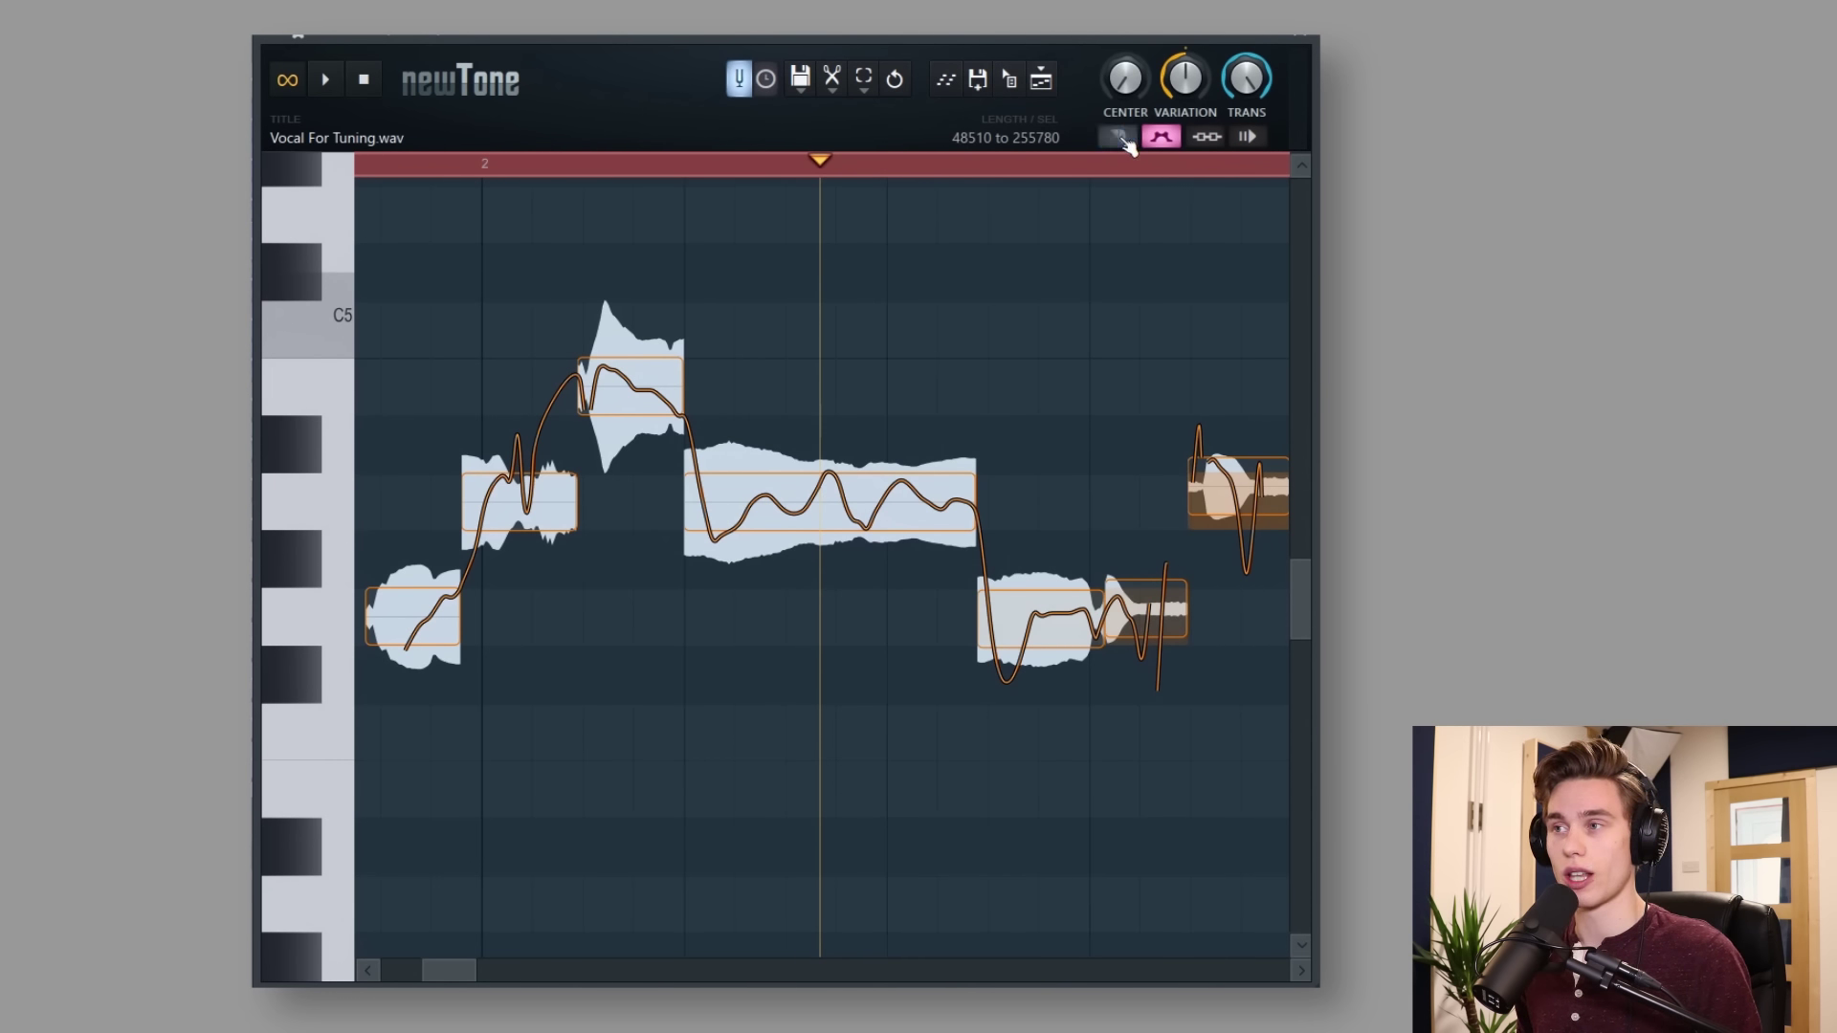
Slice the long A-4 note into six pieces at the quarter-beat grid lines
{"action": "key", "text": "c"}
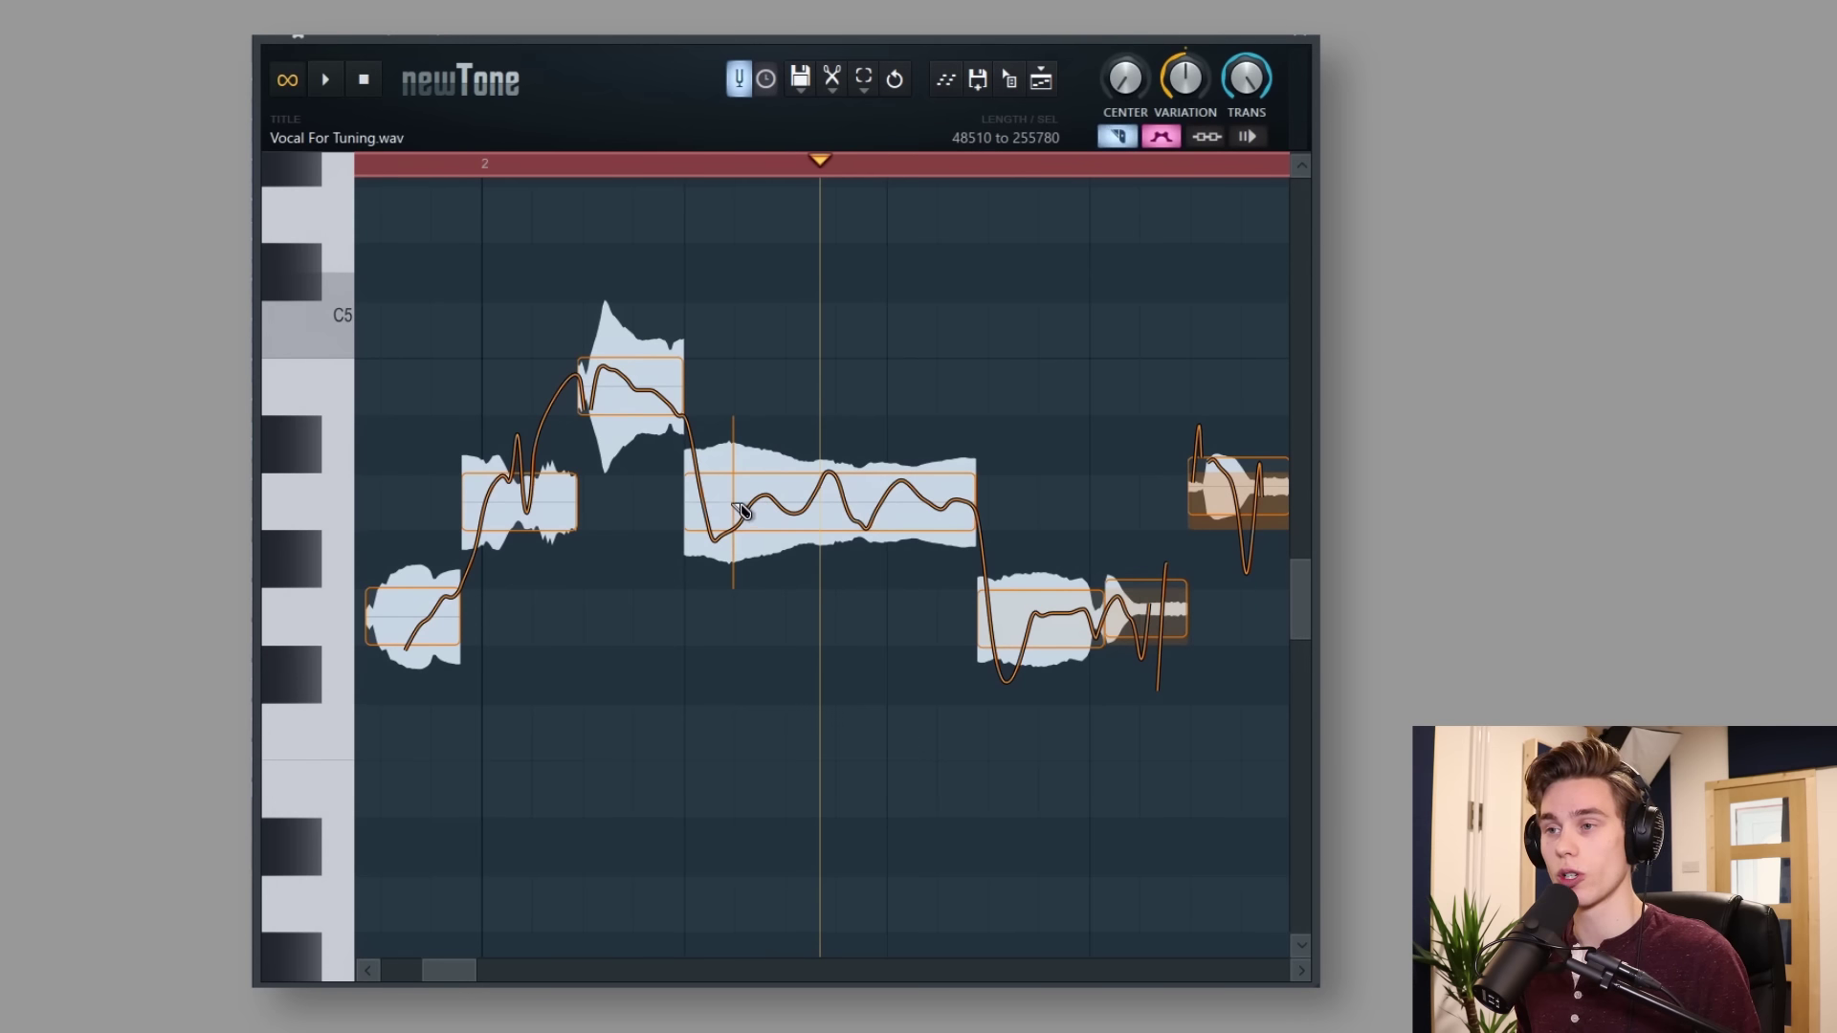
{"action": "left_click", "coordinate": [735, 508]}
{"action": "left_click", "coordinate": [786, 505]}
{"action": "left_click", "coordinate": [836, 504]}
{"action": "left_click", "coordinate": [887, 503]}
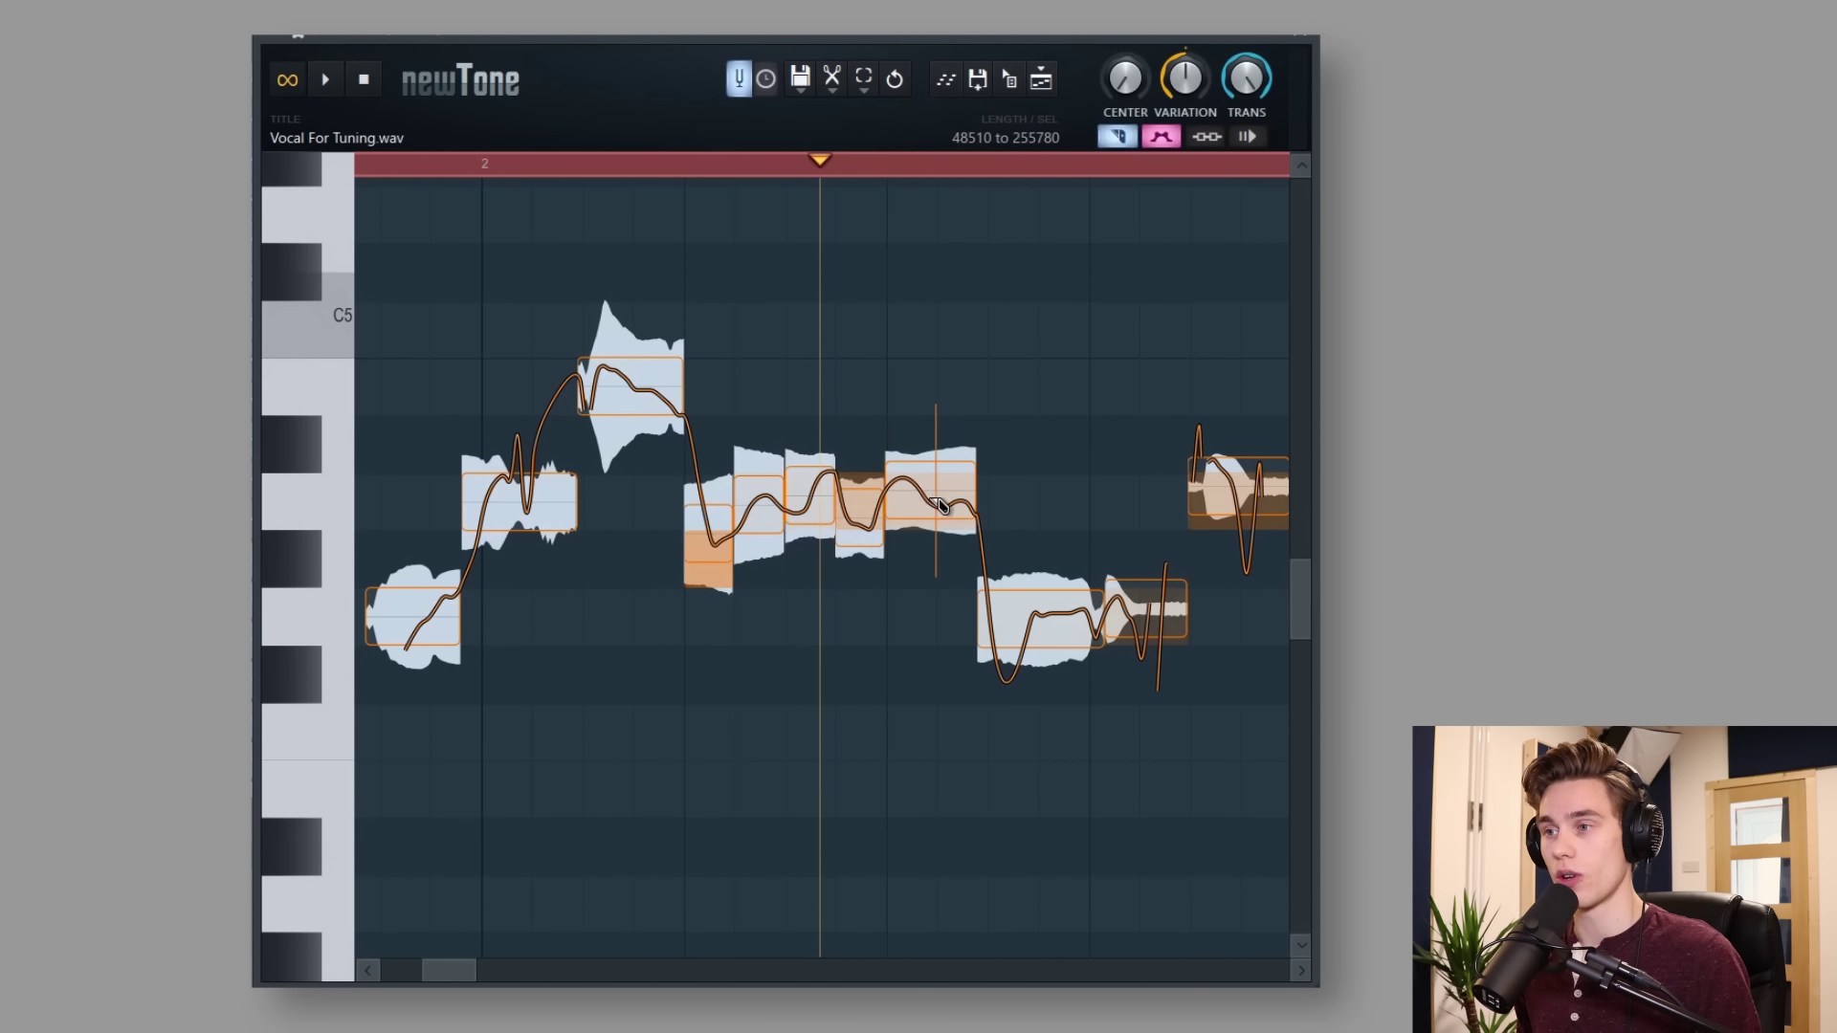
{"action": "left_click", "coordinate": [936, 505]}
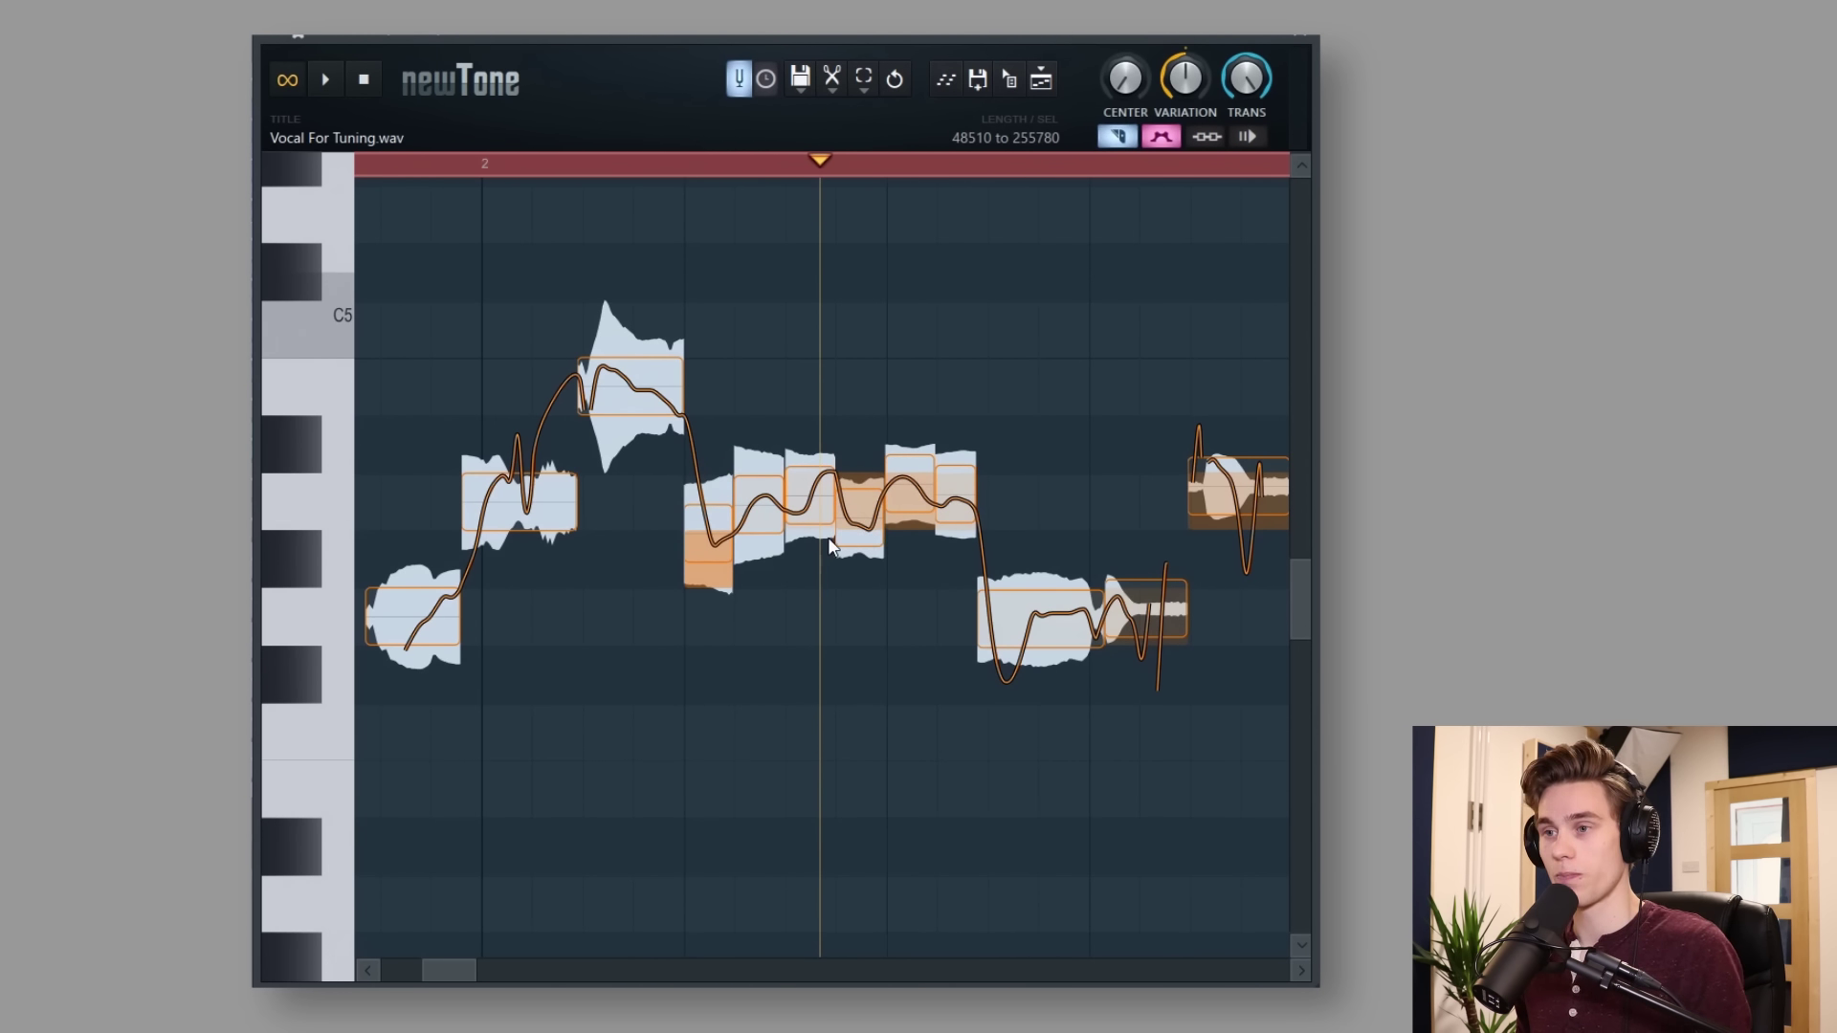
{"action": "key", "text": "c"}
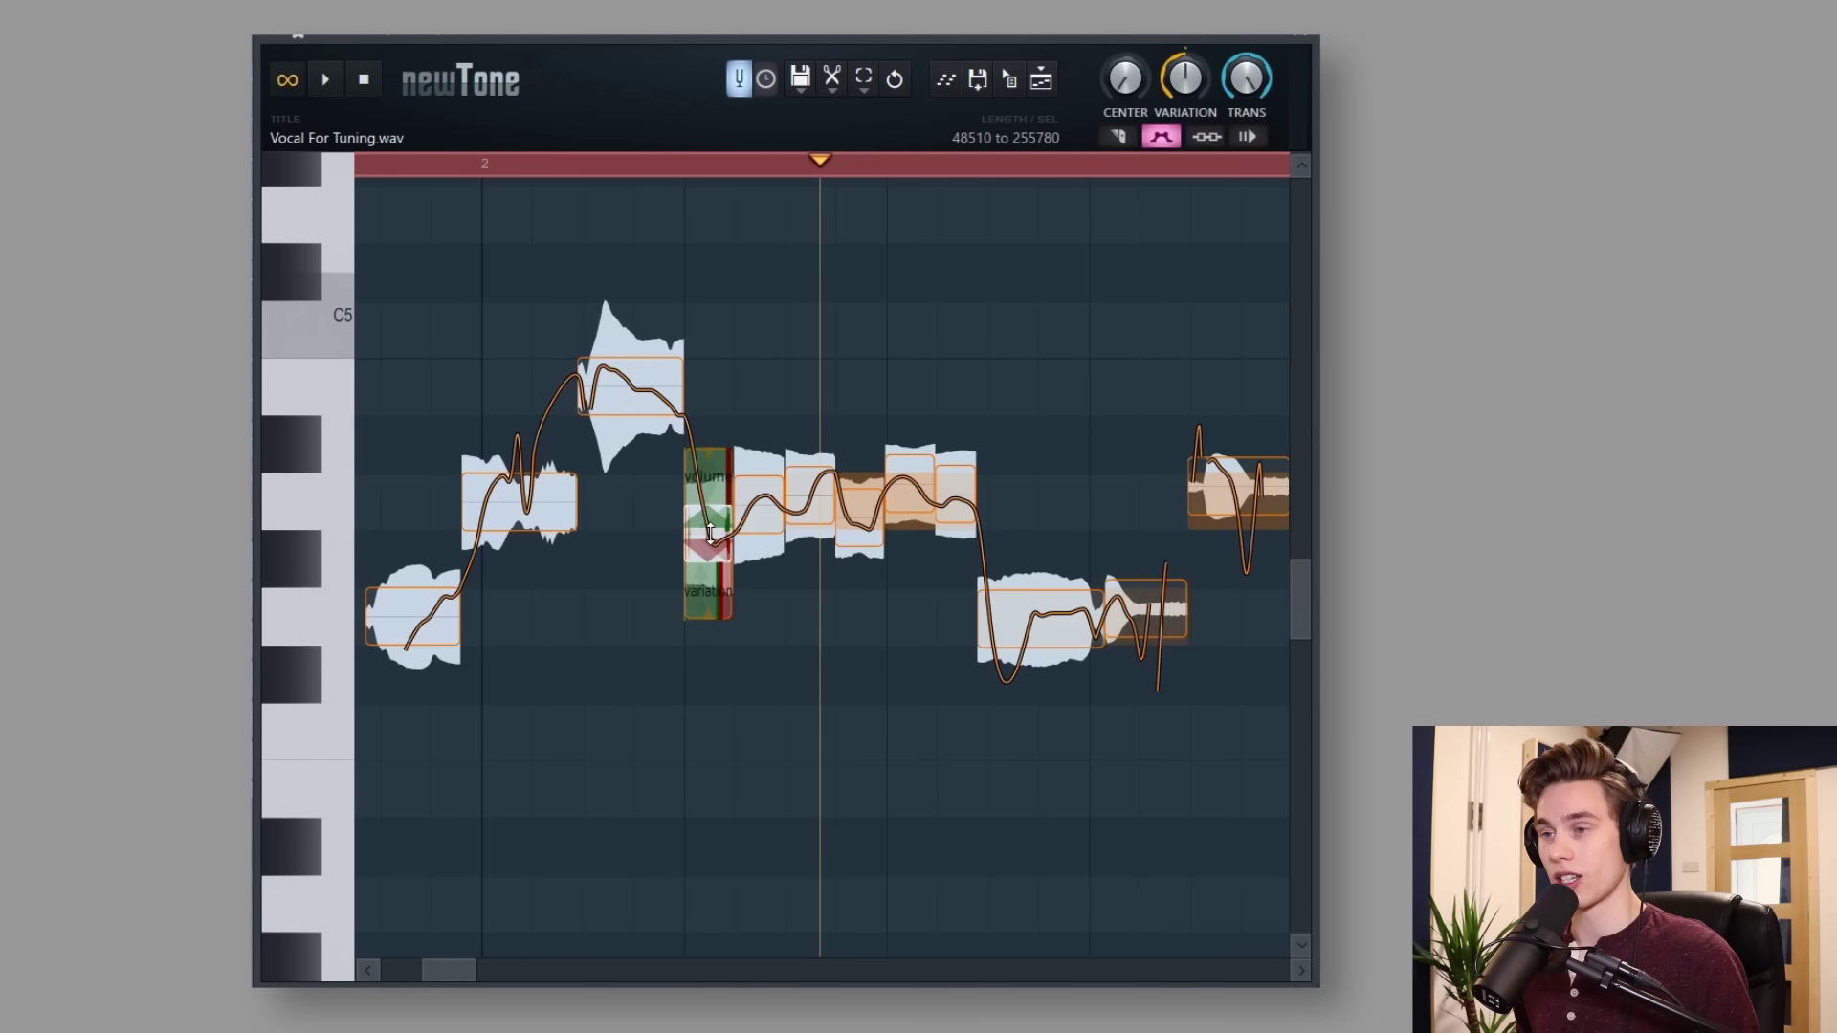
Centre each slice of the long note on A-4, audition it, and adjust the transition between the third and fourth slices
{"action": "left_click_drag", "start_coordinate": [720, 539], "coordinate": [718, 553]}
{"action": "left_click_drag", "start_coordinate": [709, 617], "coordinate": [710, 503]}
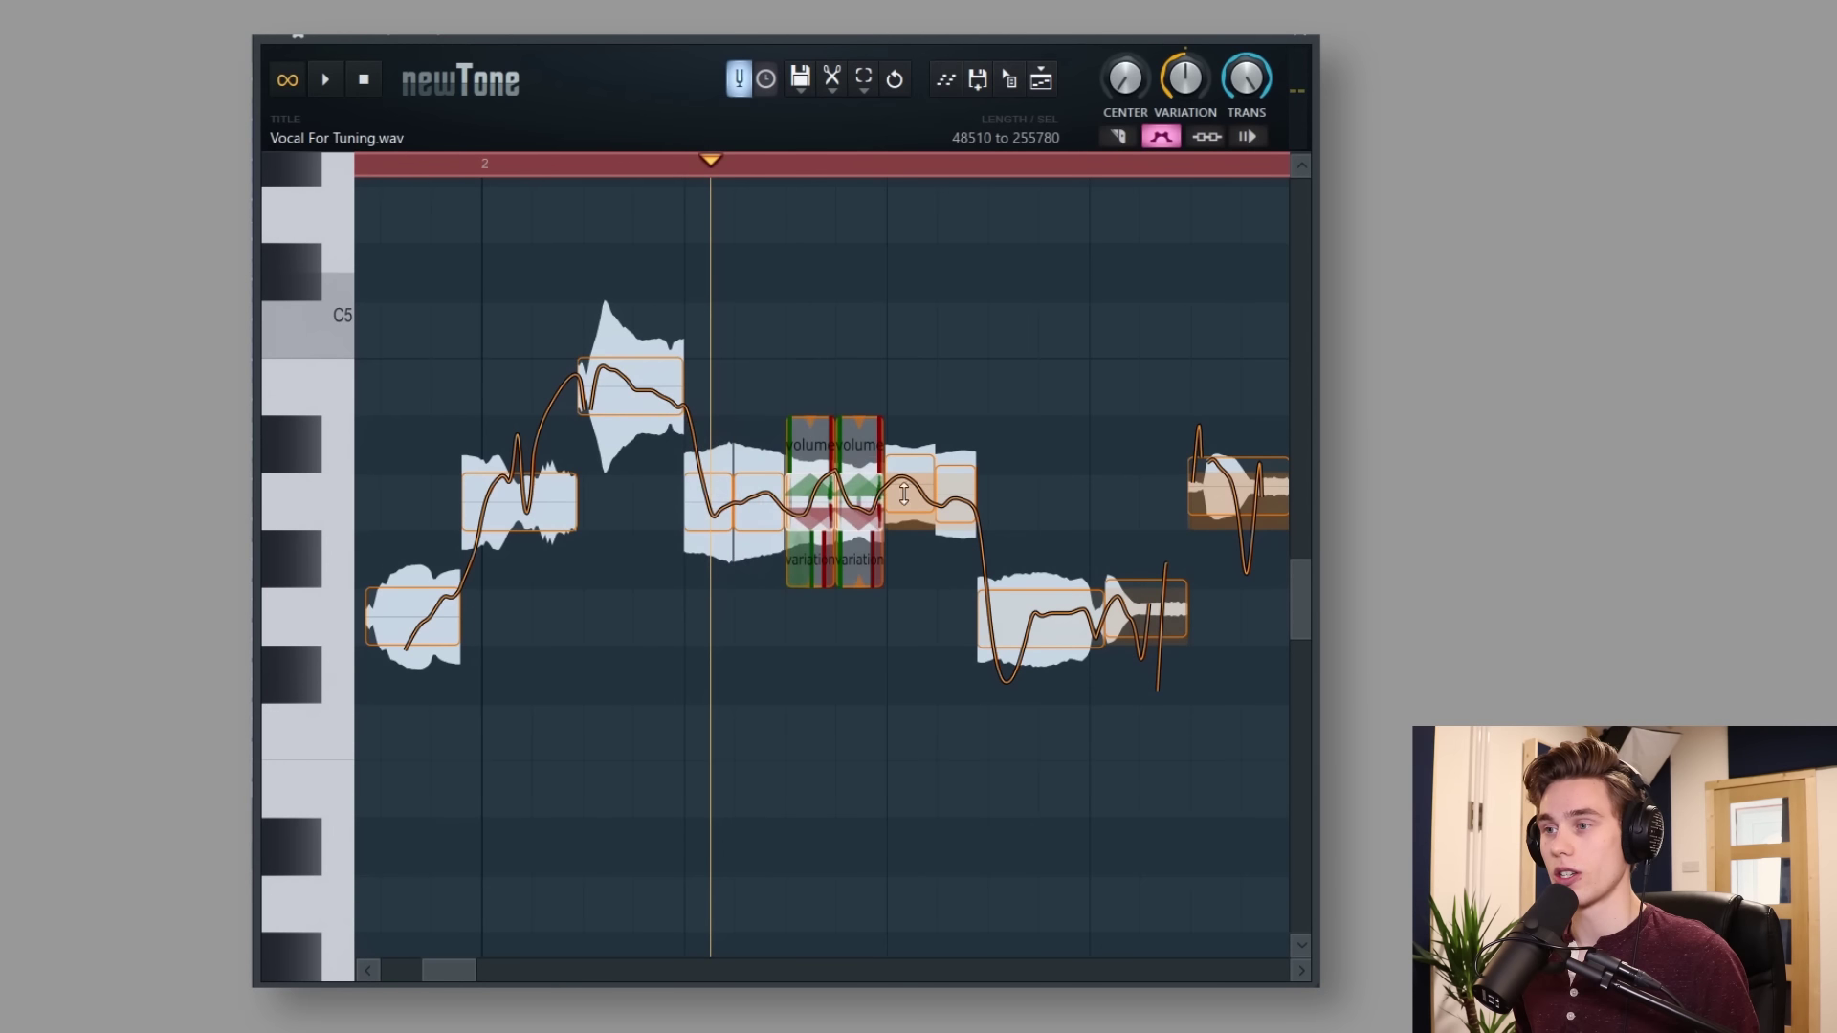
{"action": "left_click", "coordinate": [620, 161]}
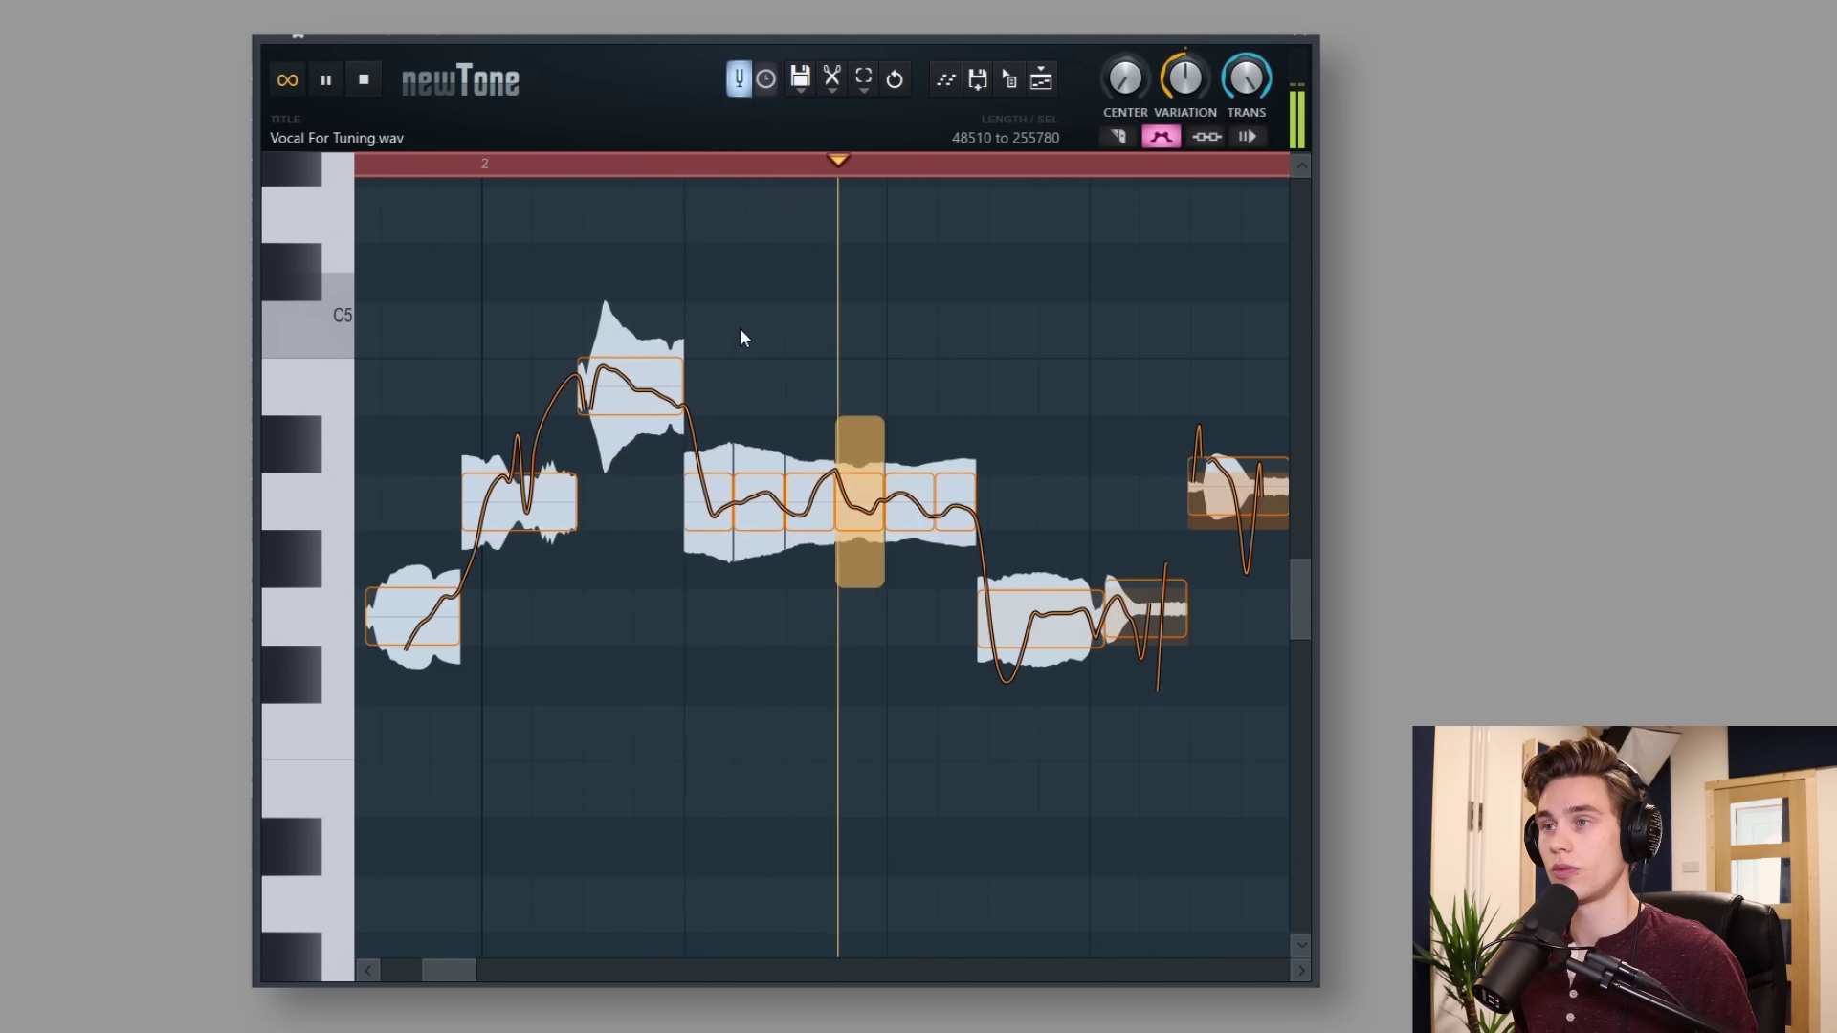
{"action": "mouse_move", "coordinate": [805, 514]}
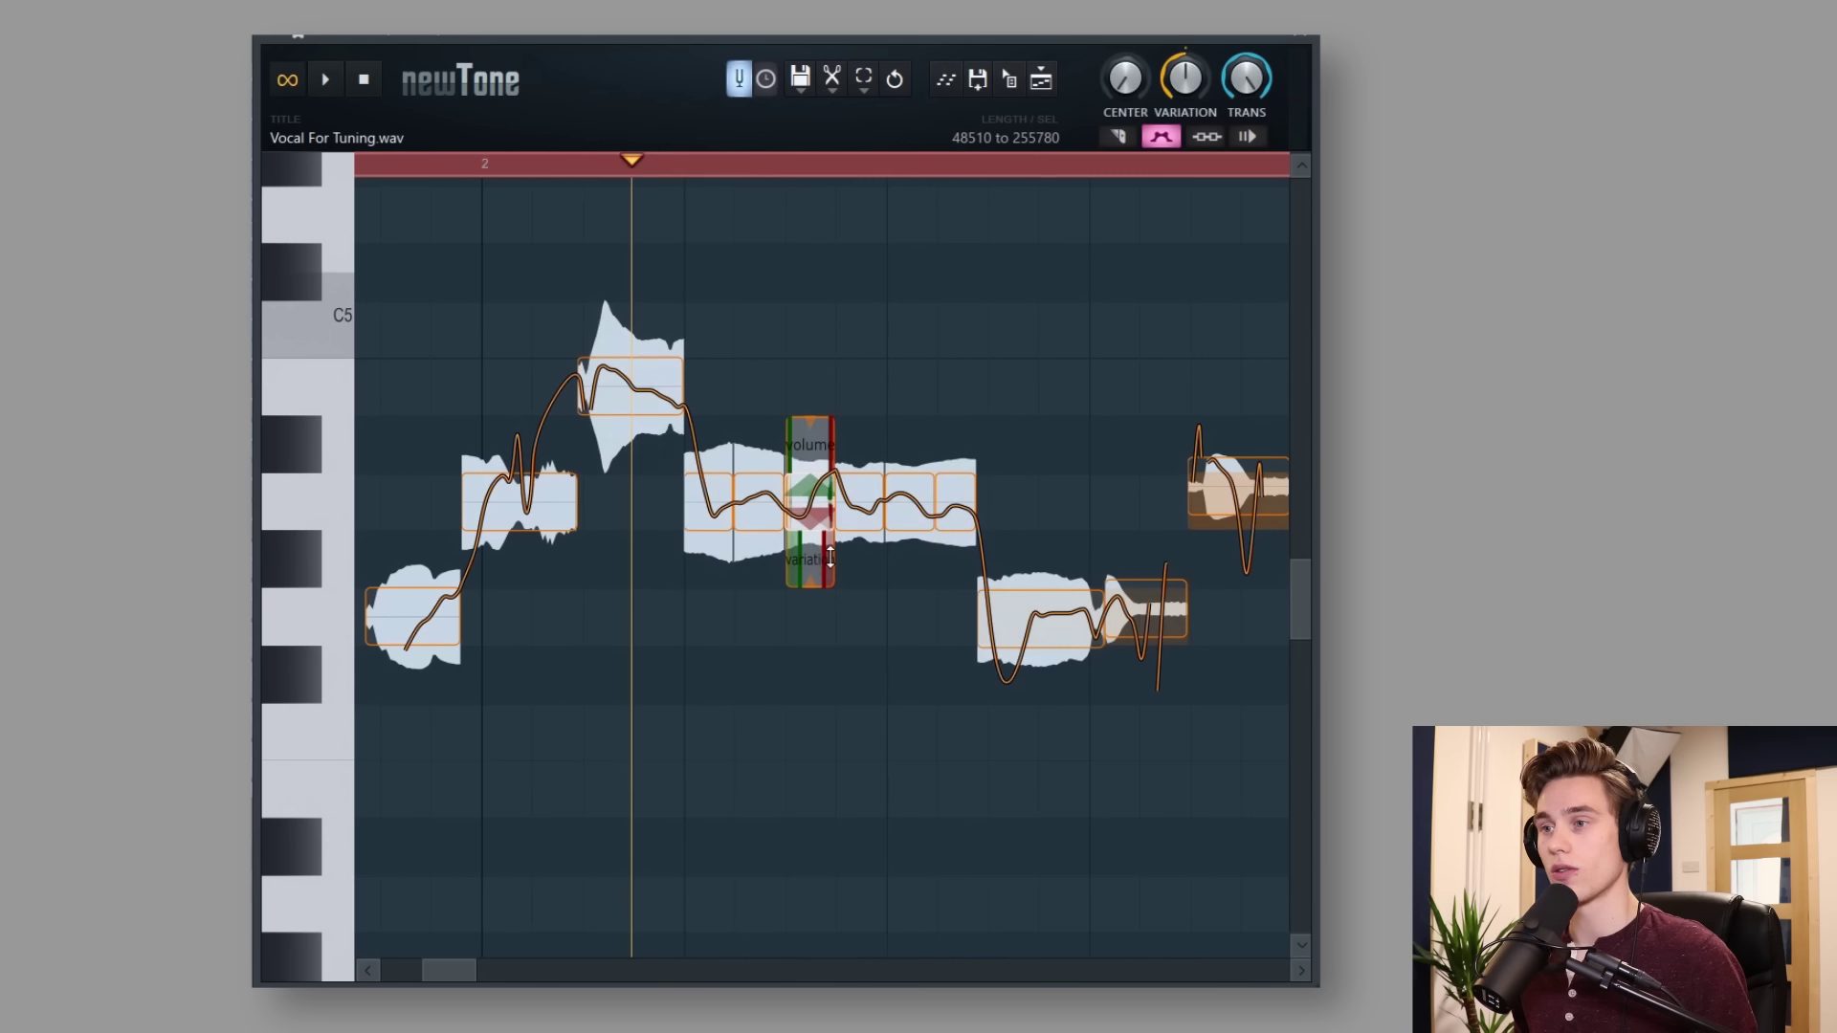
{"action": "mouse_move", "coordinate": [841, 553]}
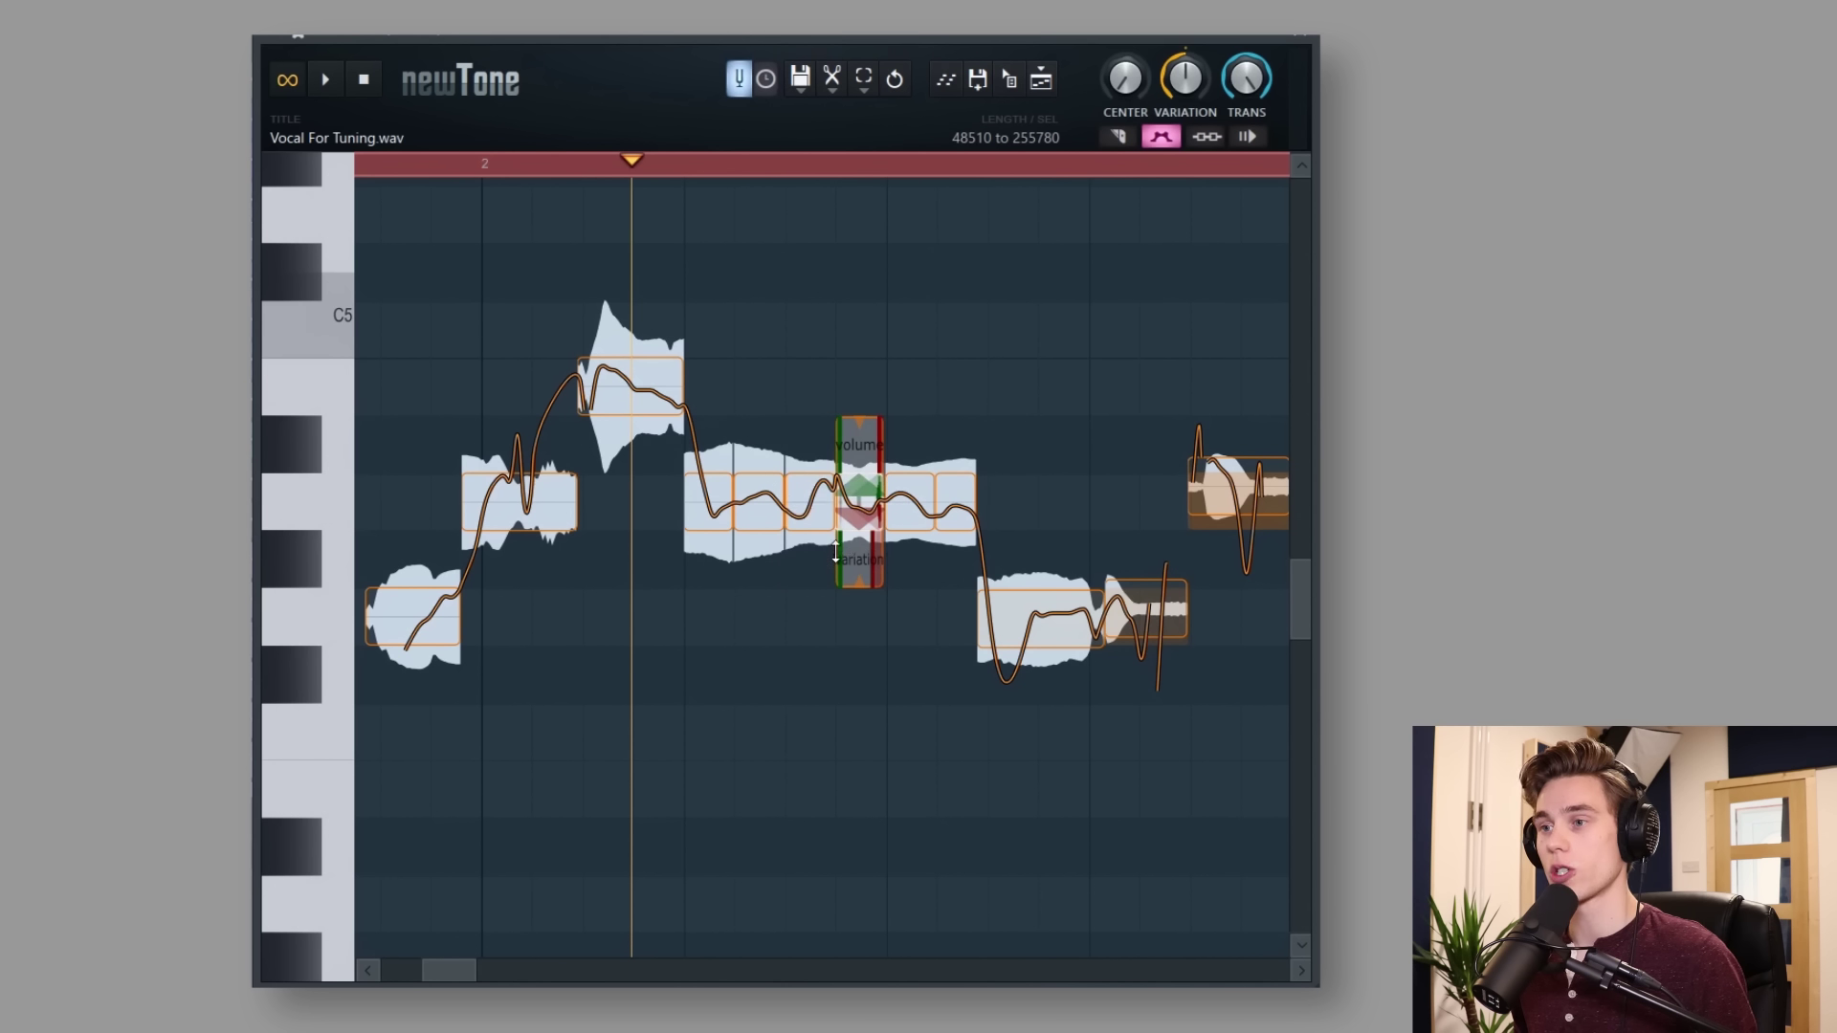
{"action": "scroll", "coordinate": [840, 165], "scroll_direction": "up", "scroll_amount": 2}
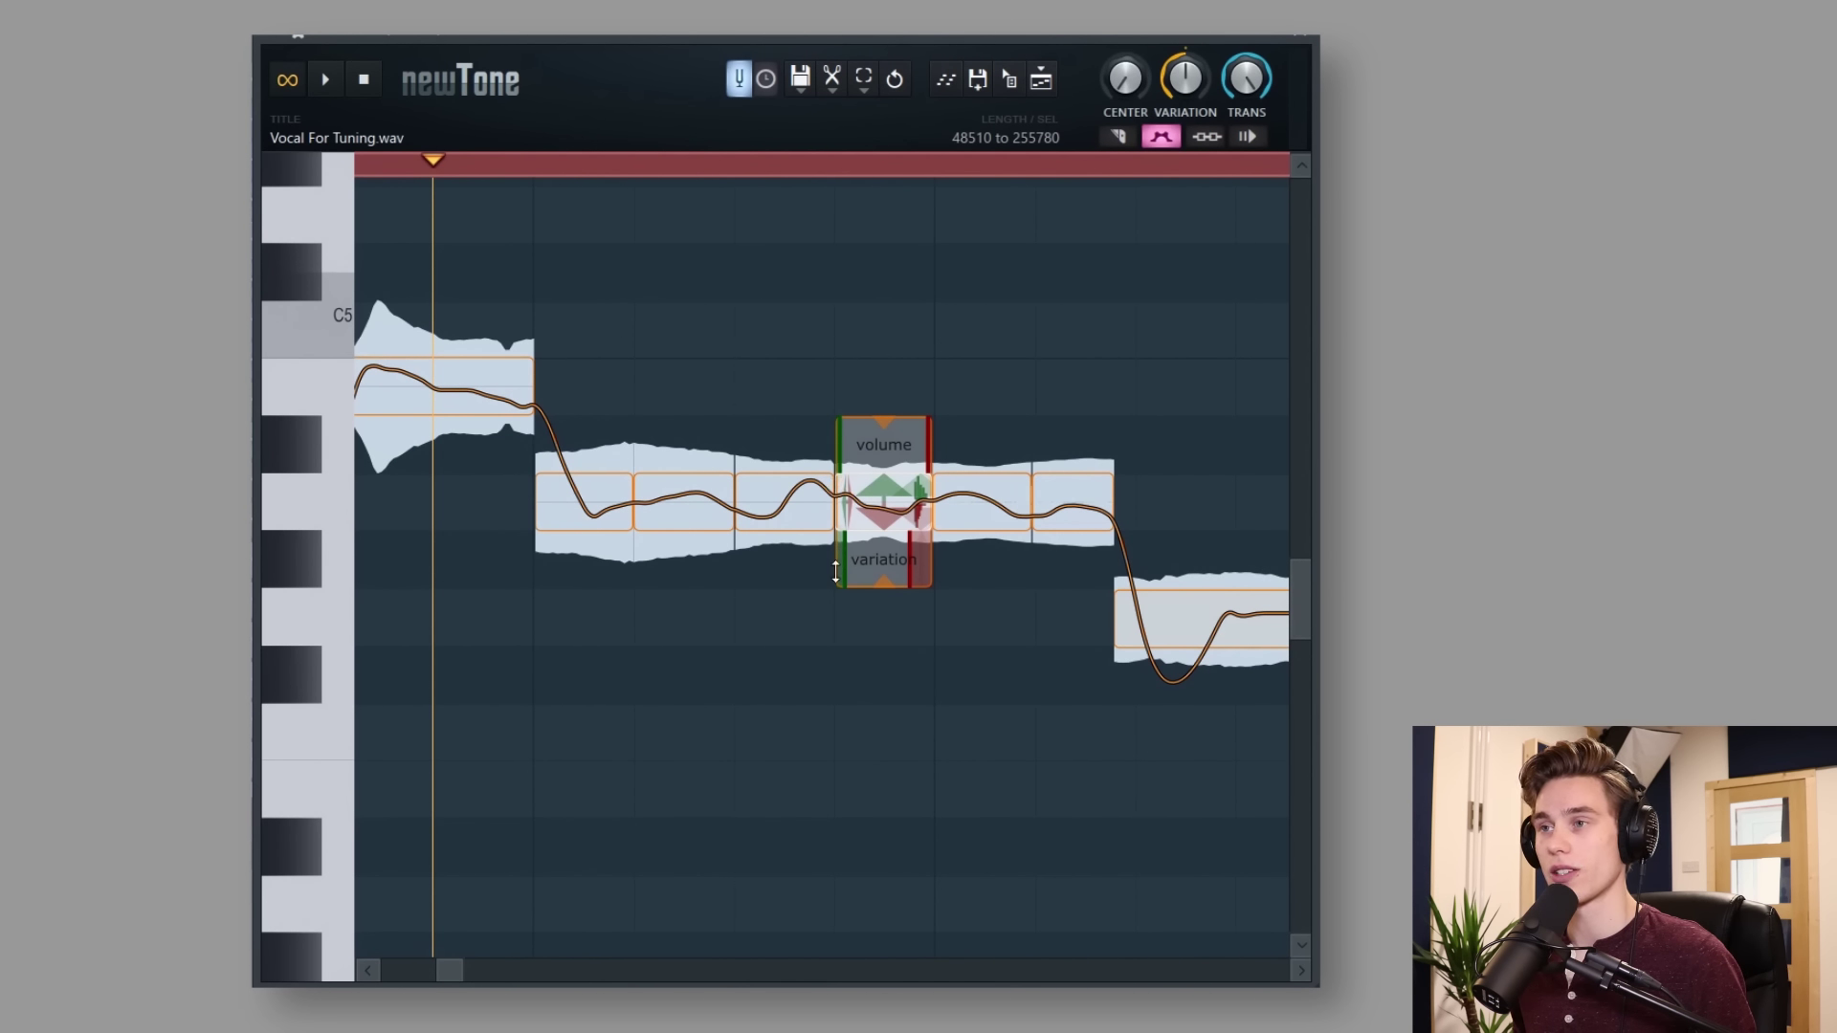
{"action": "scroll", "coordinate": [799, 163], "scroll_direction": "down", "scroll_amount": 5}
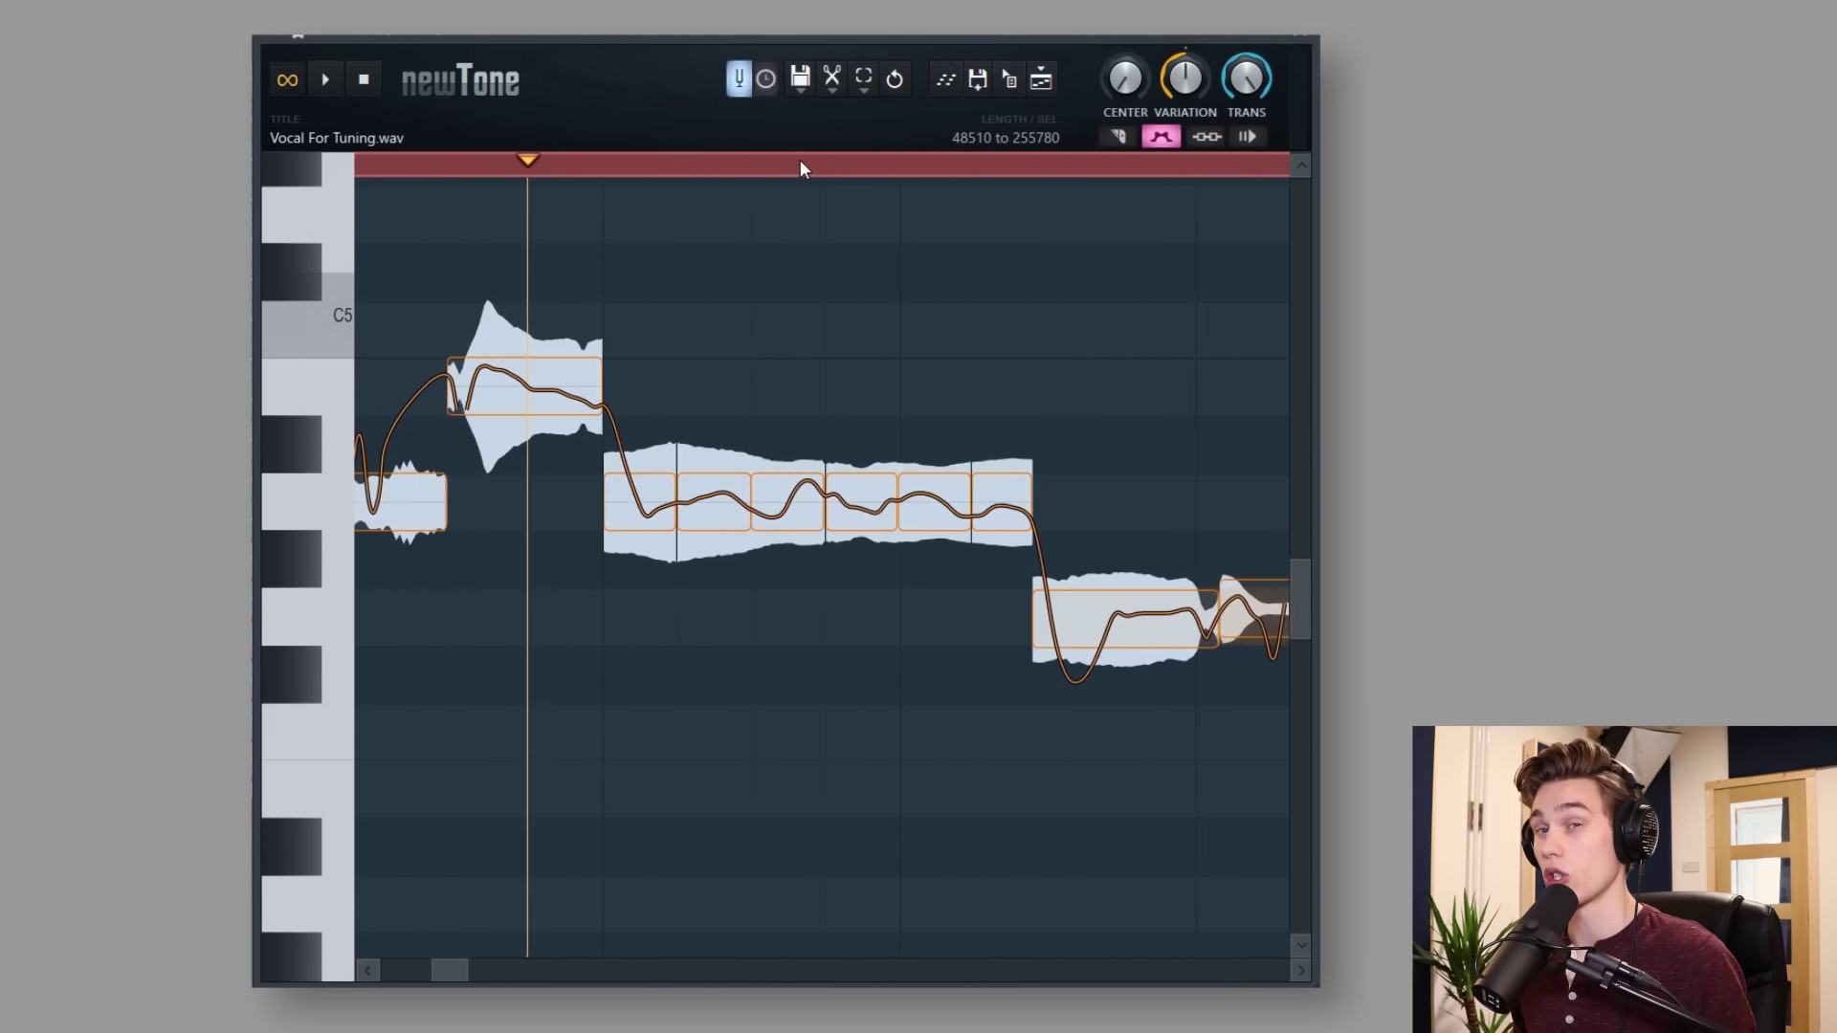
Set the grid snap to 1/8 beat and slice the rest of the long A-4 note into eighth-beat pieces
{"action": "left_click", "coordinate": [832, 81]}
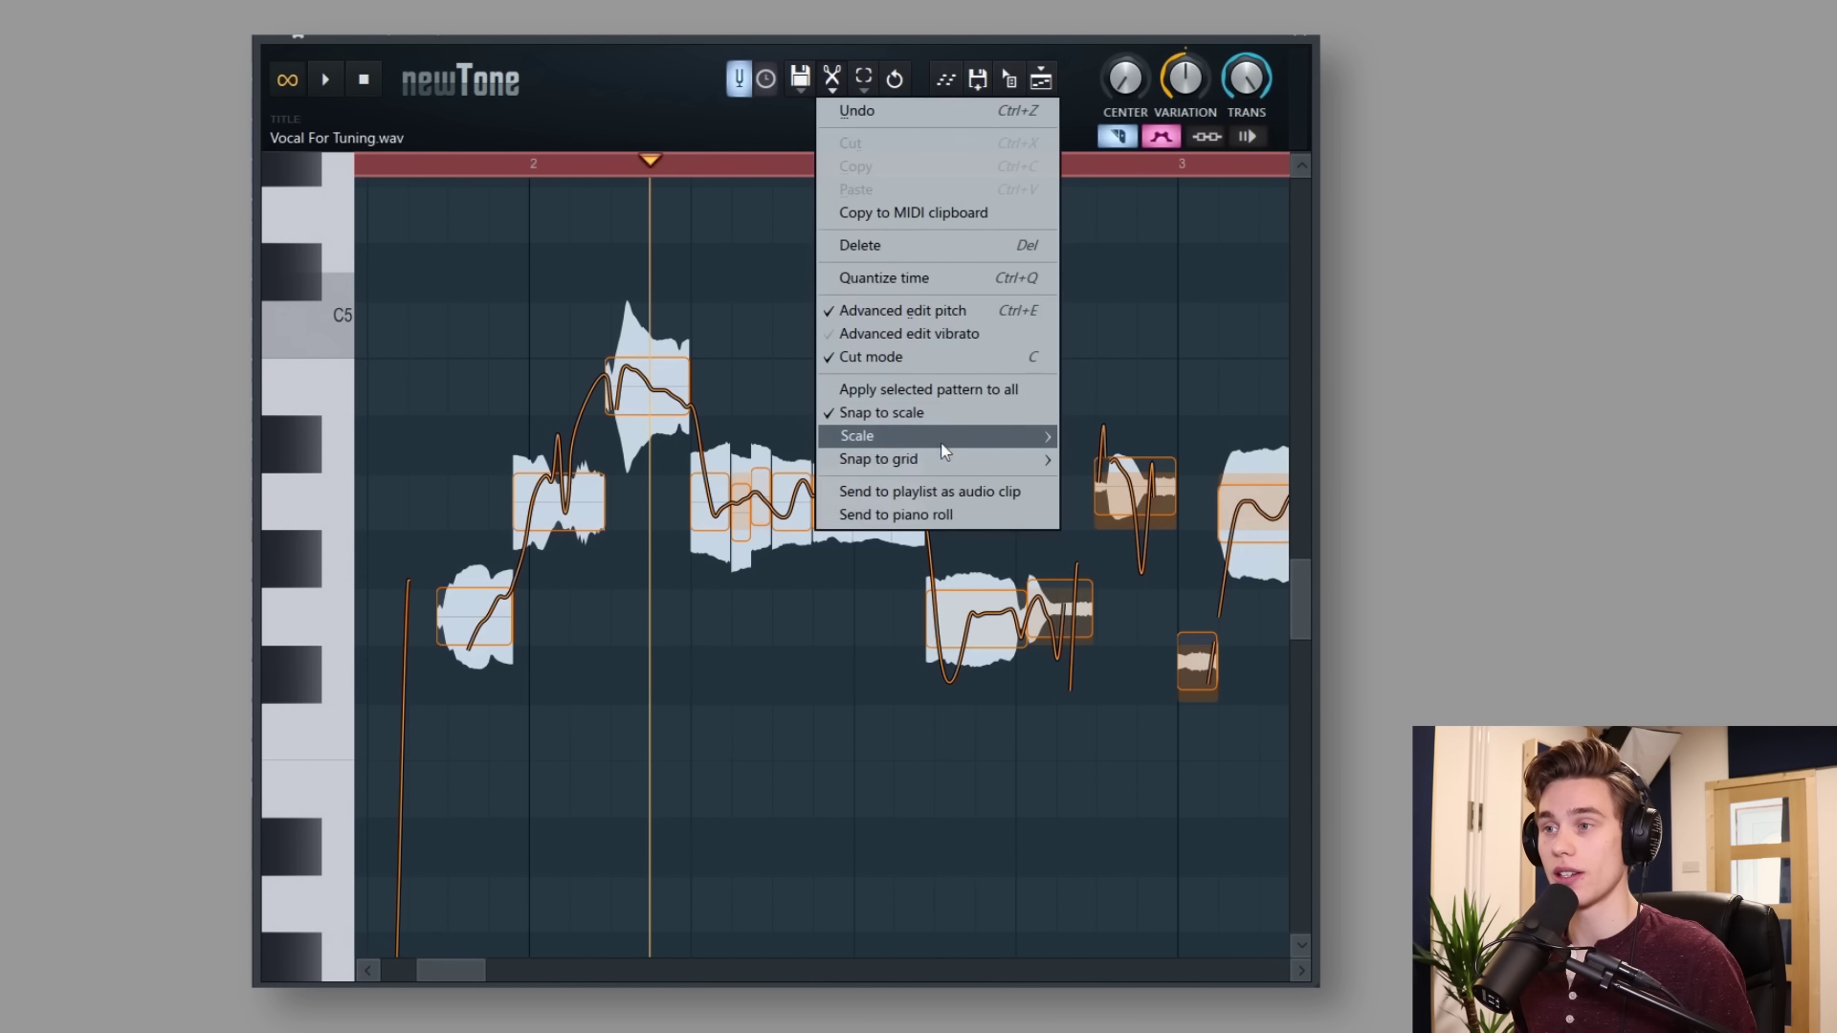
{"action": "mouse_move", "coordinate": [947, 468]}
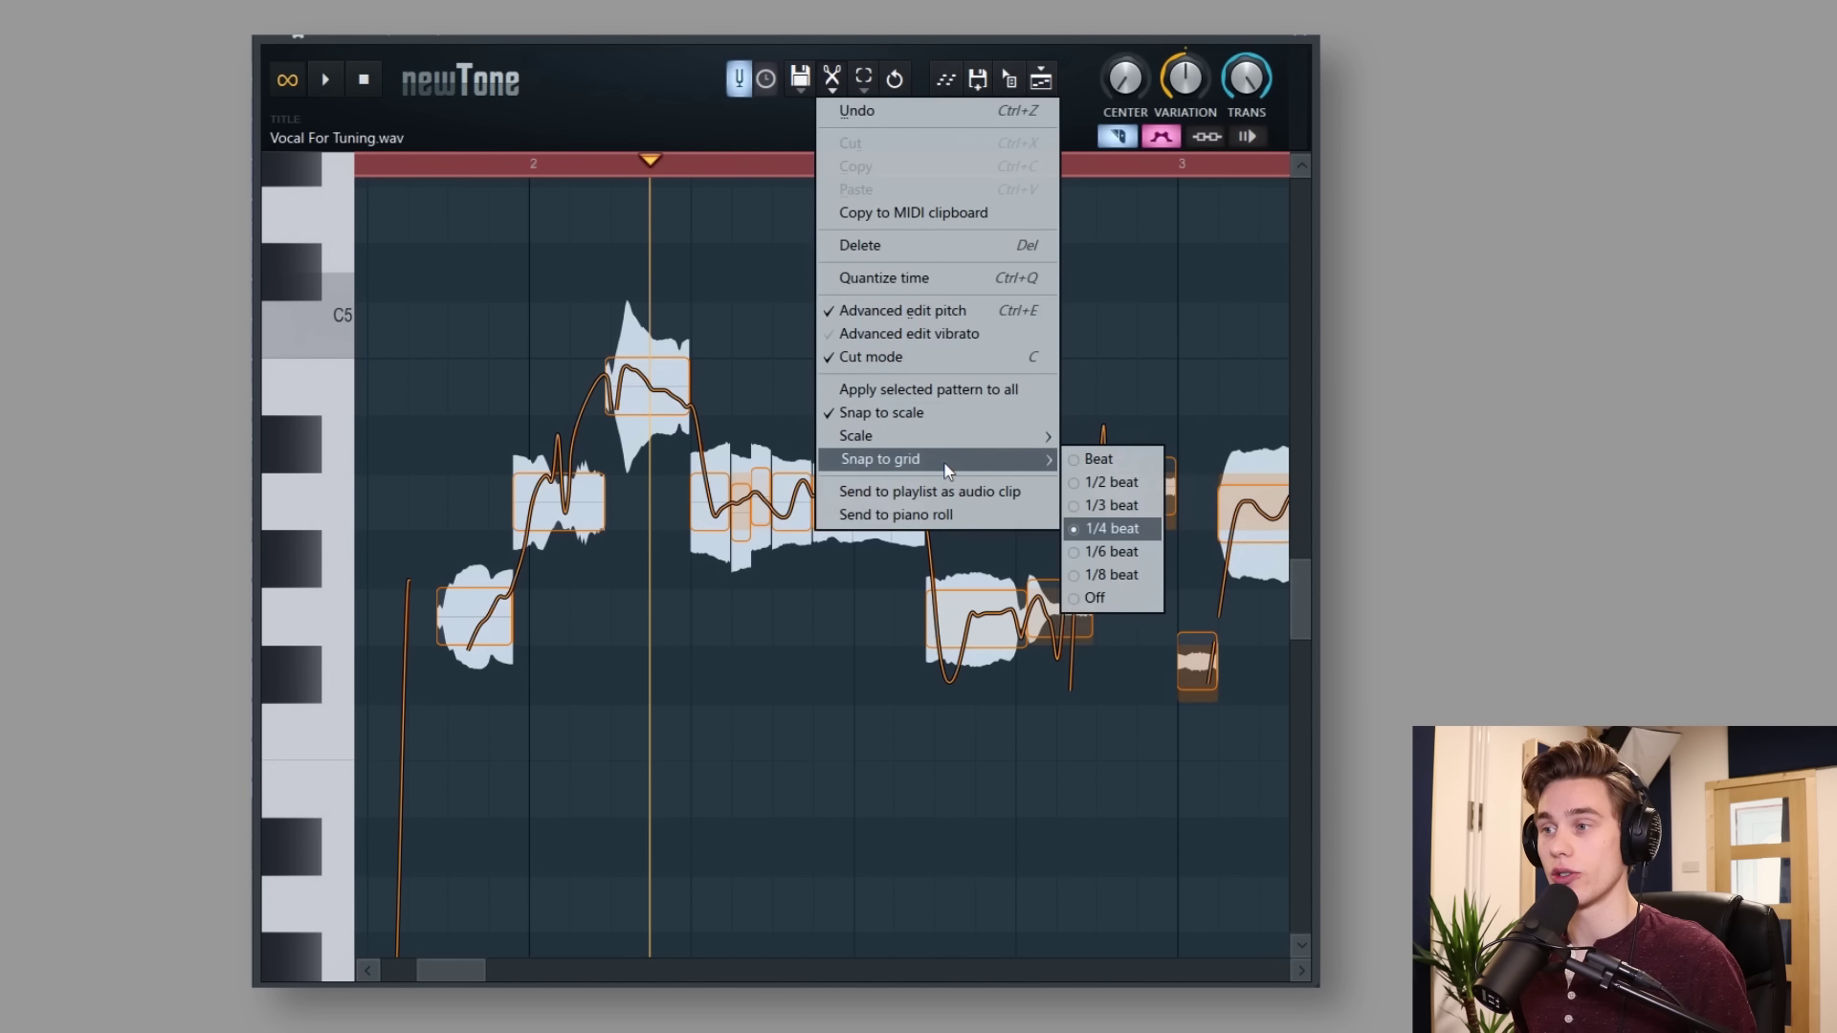
{"action": "left_click", "coordinate": [1105, 574]}
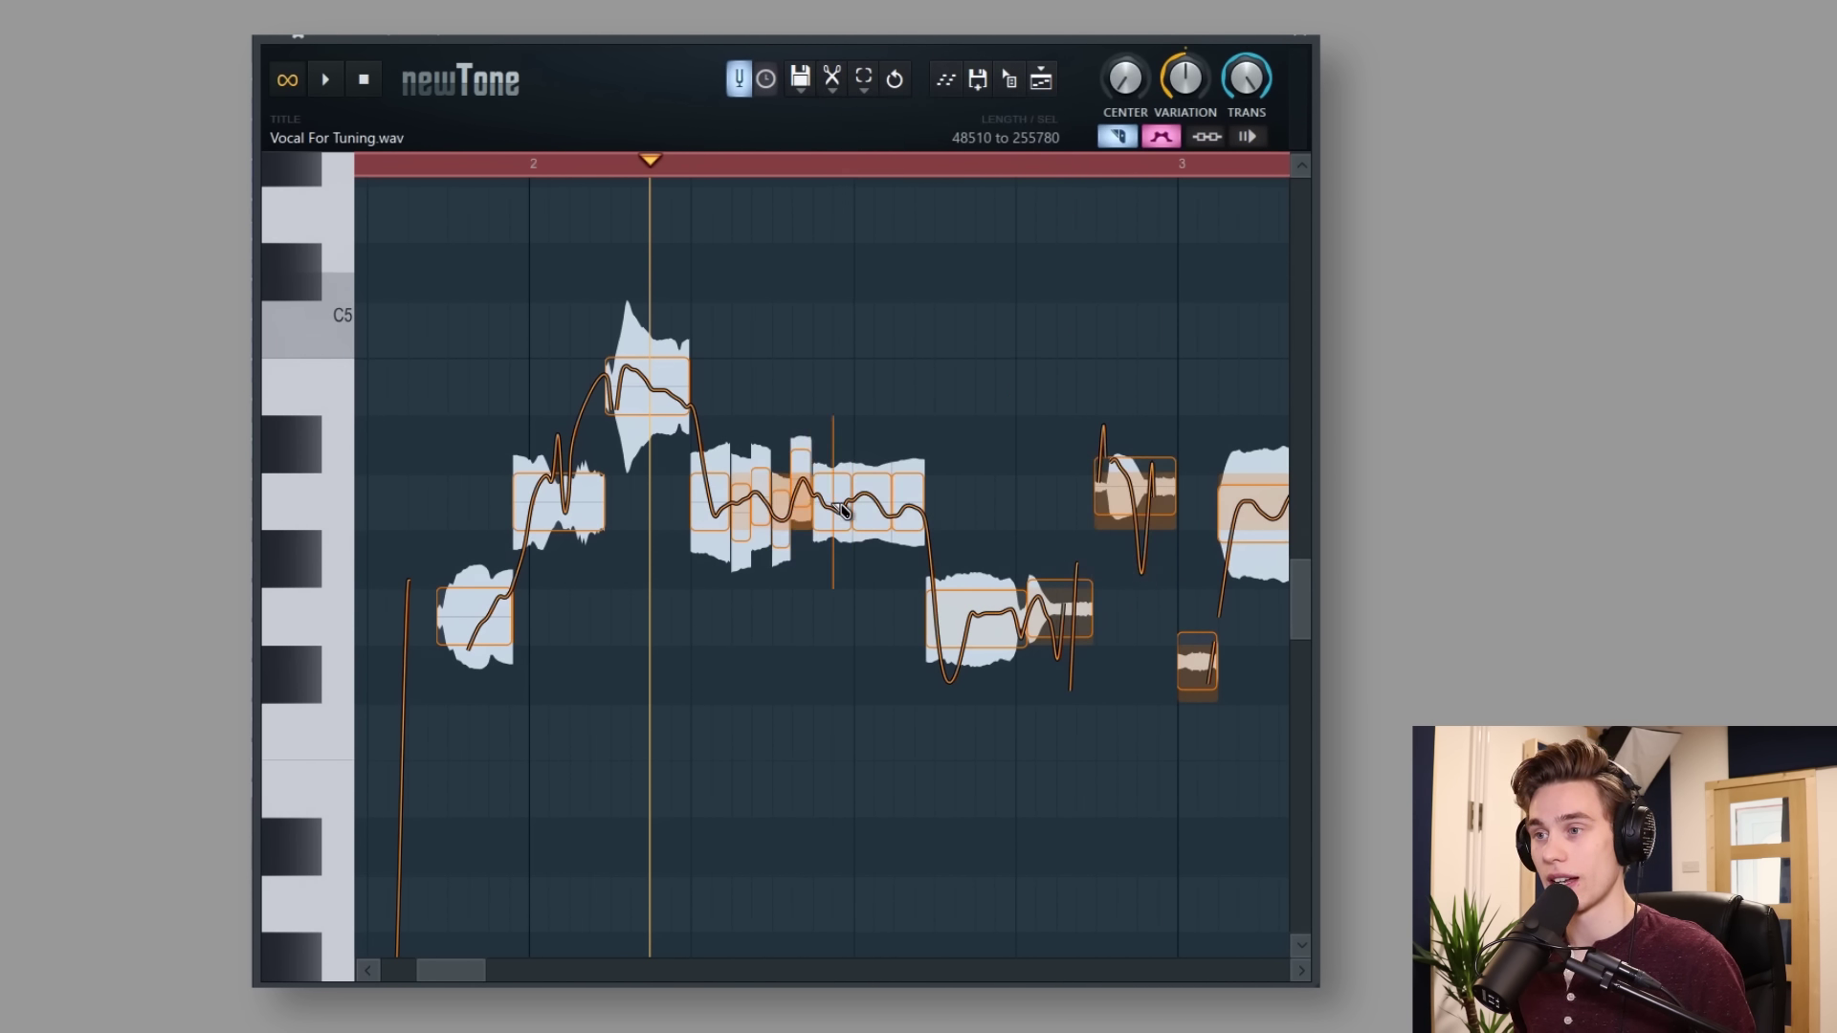
{"action": "left_click", "coordinate": [833, 508]}
{"action": "left_click", "coordinate": [848, 509]}
{"action": "left_click", "coordinate": [866, 508]}
{"action": "left_click", "coordinate": [881, 508]}
{"action": "left_click", "coordinate": [897, 508]}
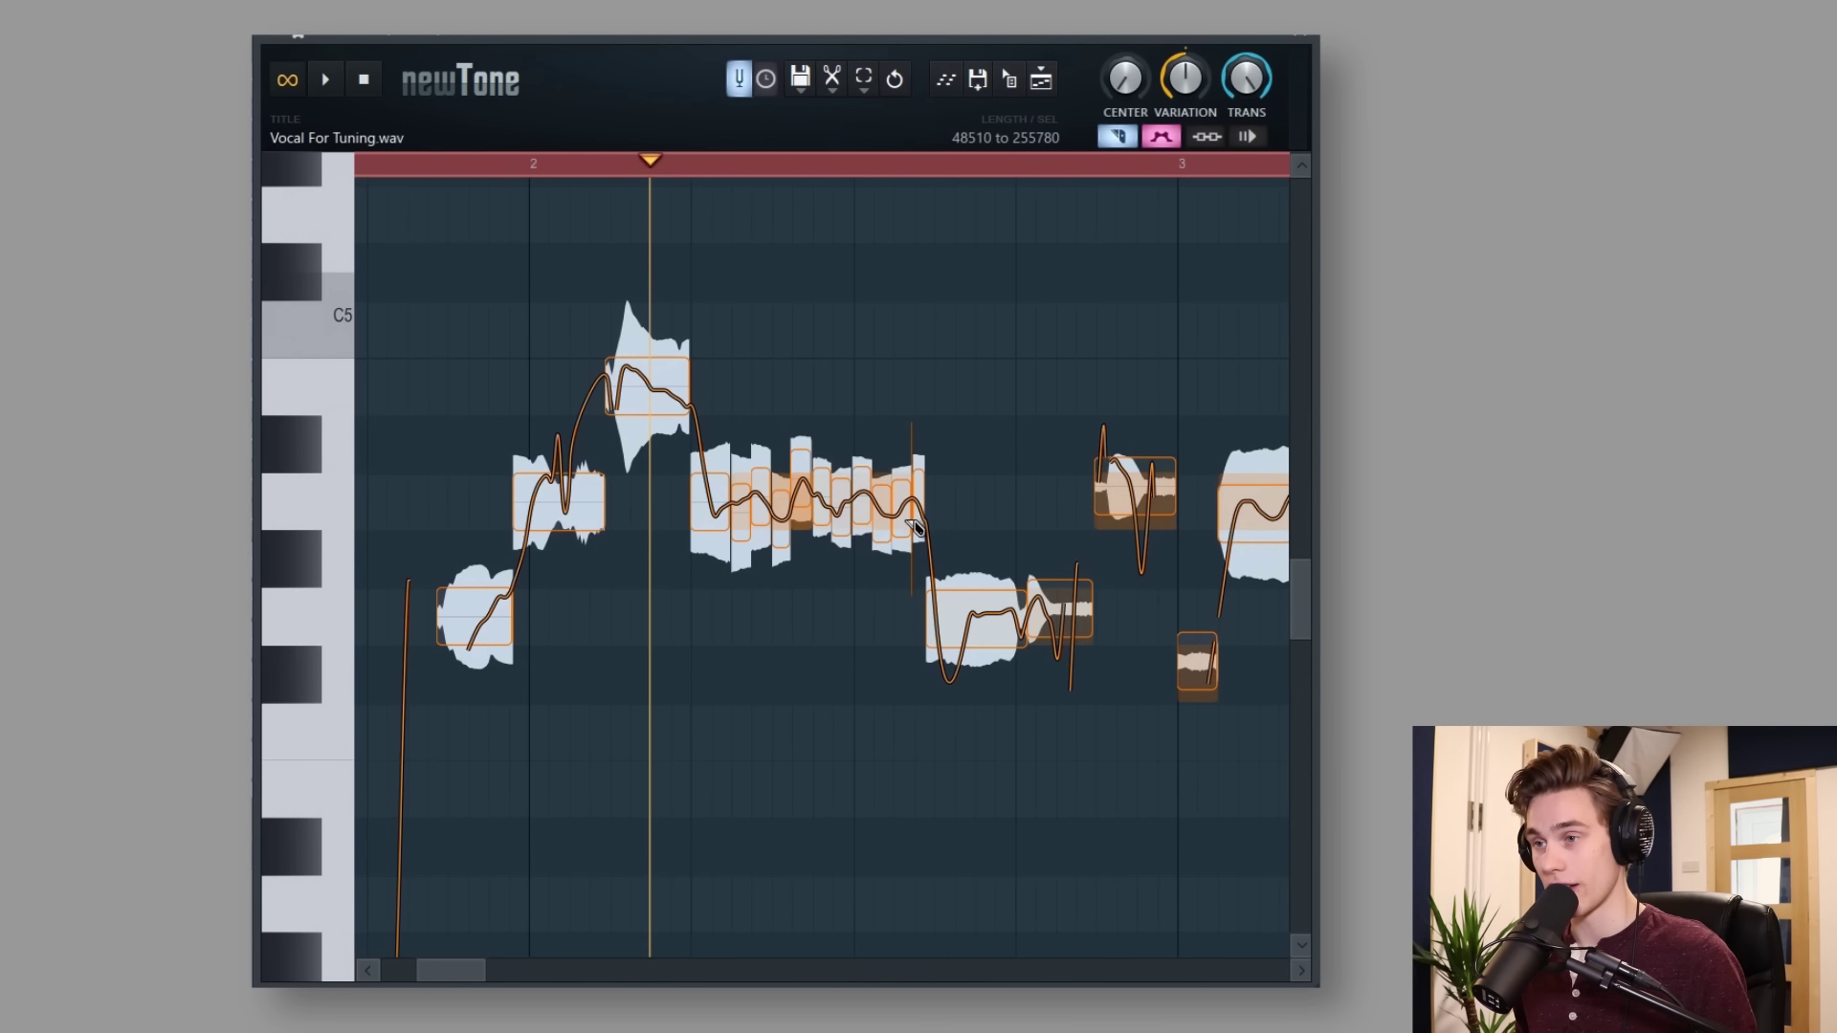
{"action": "key", "text": "c"}
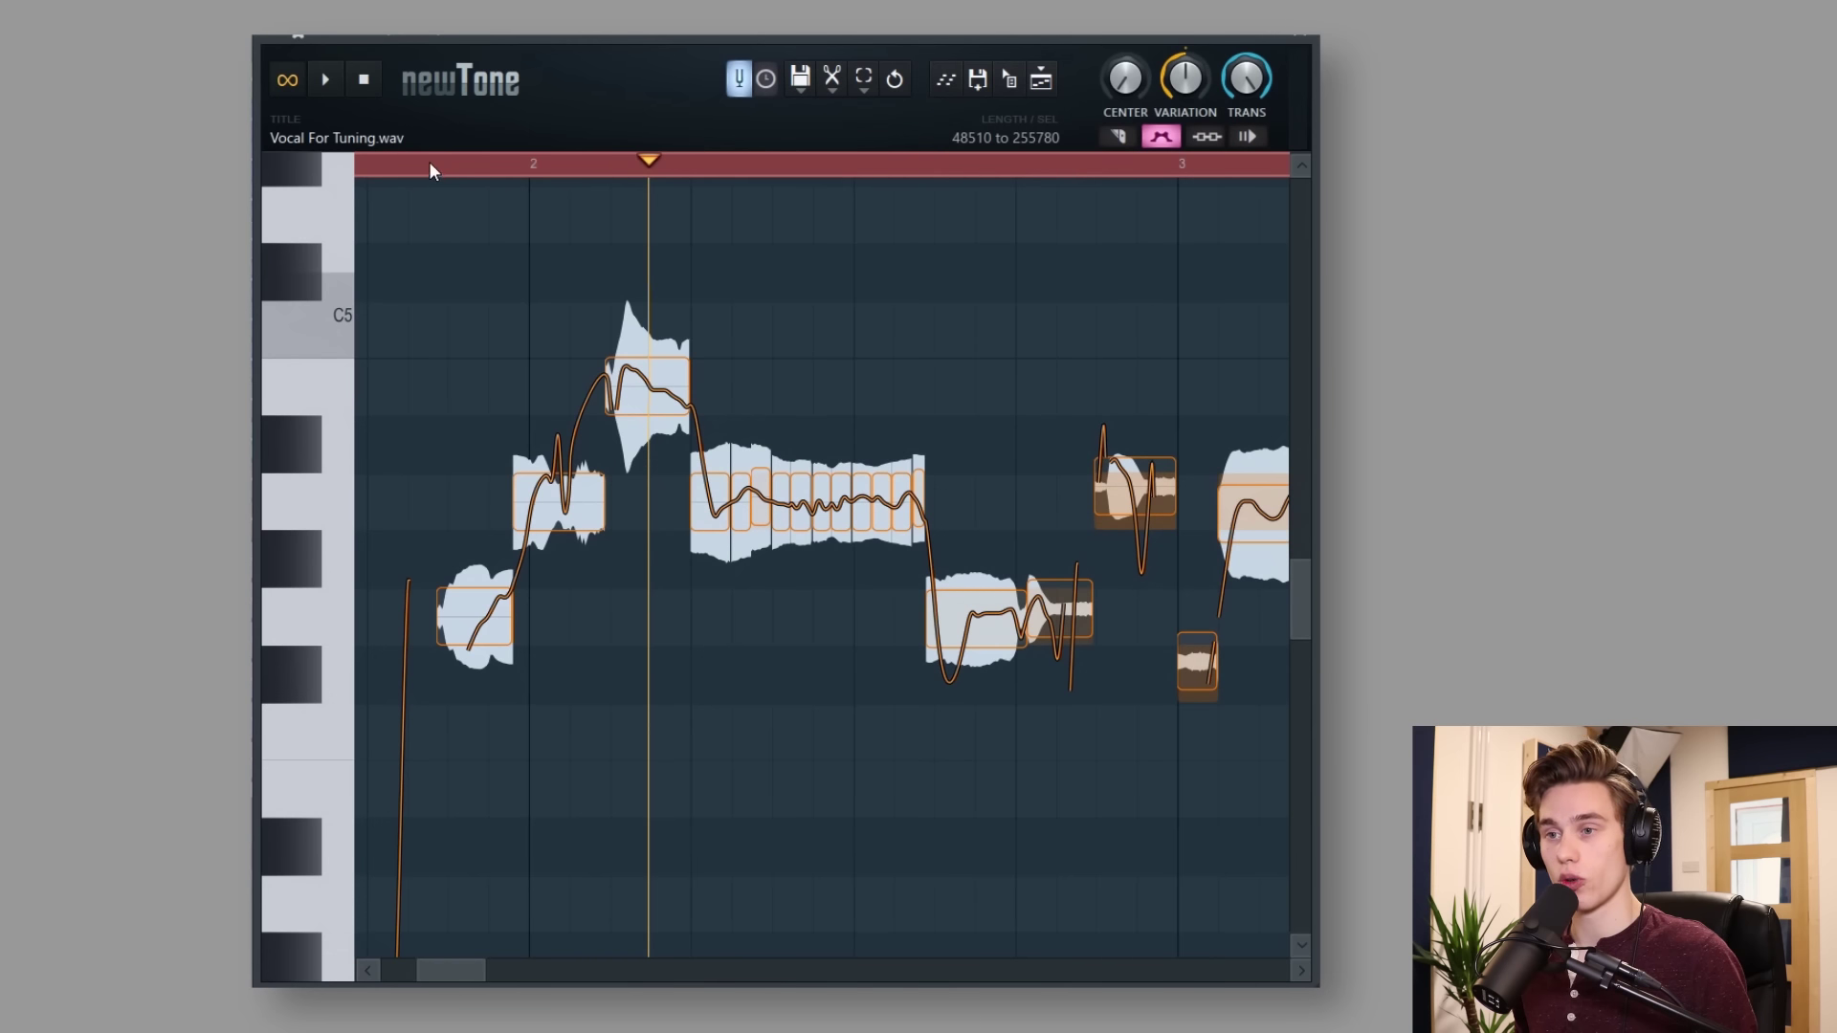
Slice the phrase's first note in two near its middle and centre both main pieces on their pitch
{"action": "scroll", "coordinate": [428, 163], "scroll_direction": "up", "scroll_amount": 4}
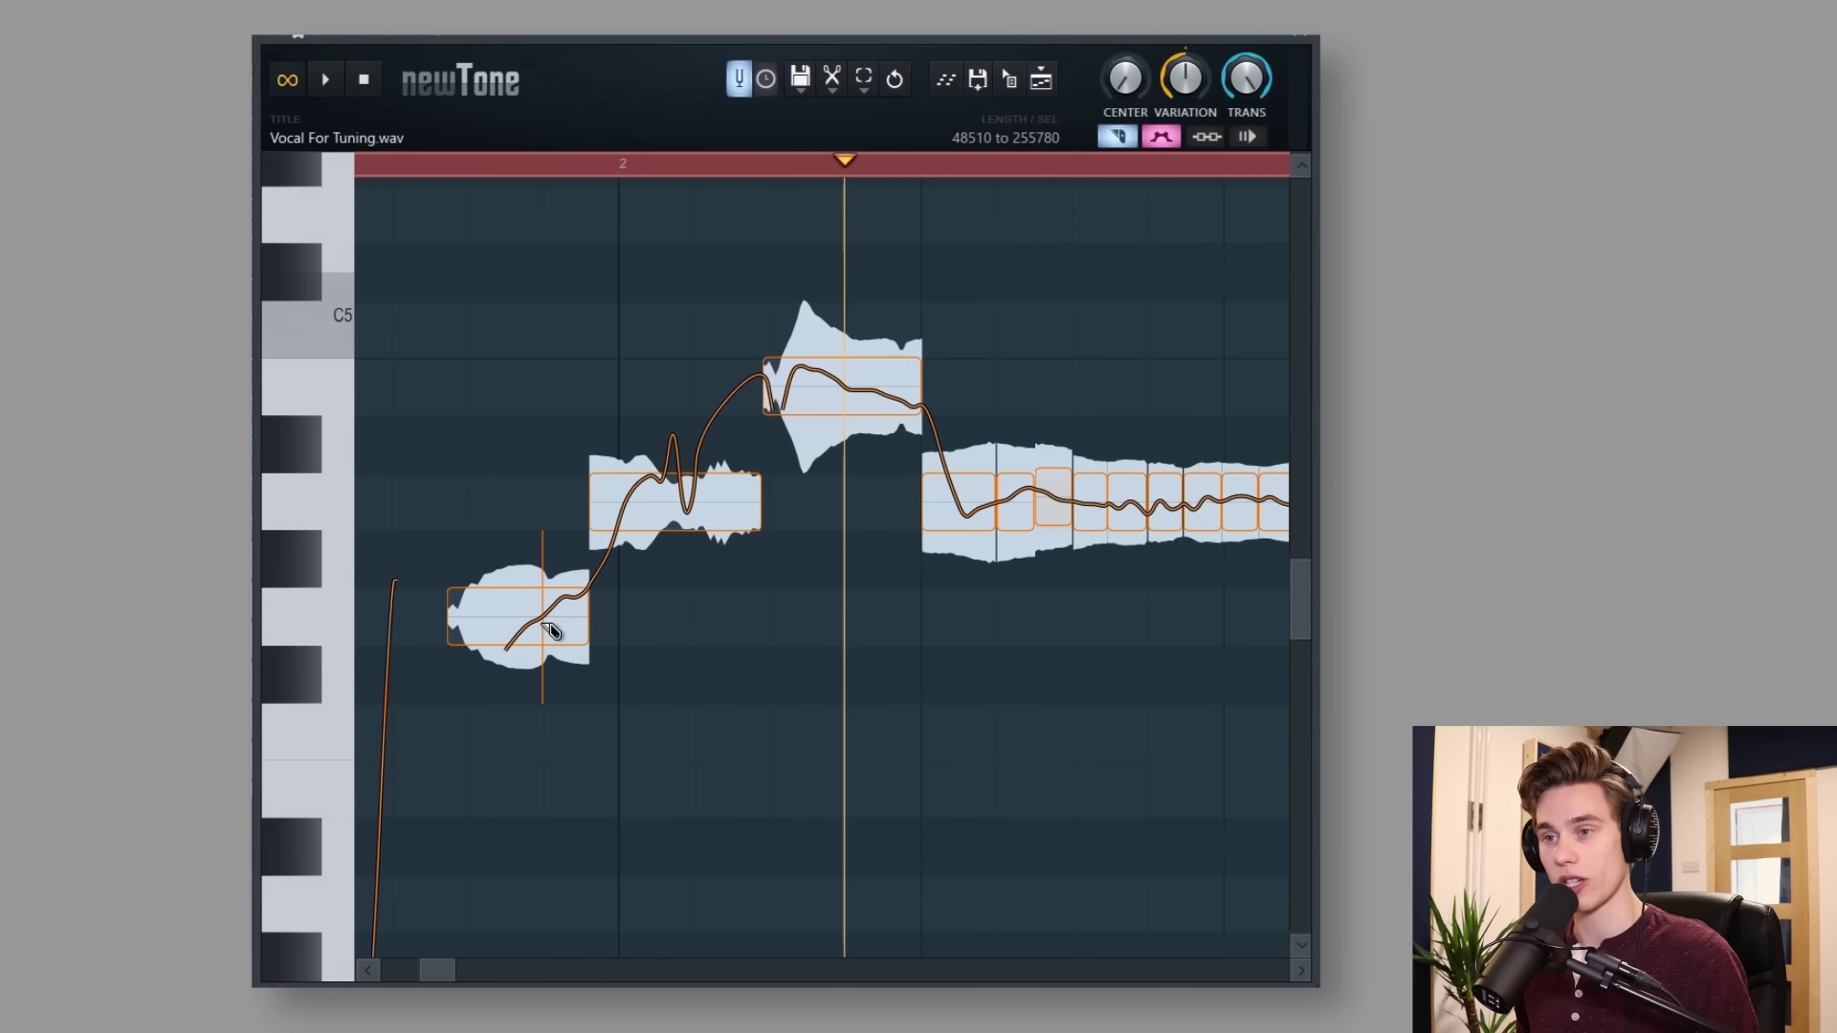
{"action": "left_click", "coordinate": [542, 628]}
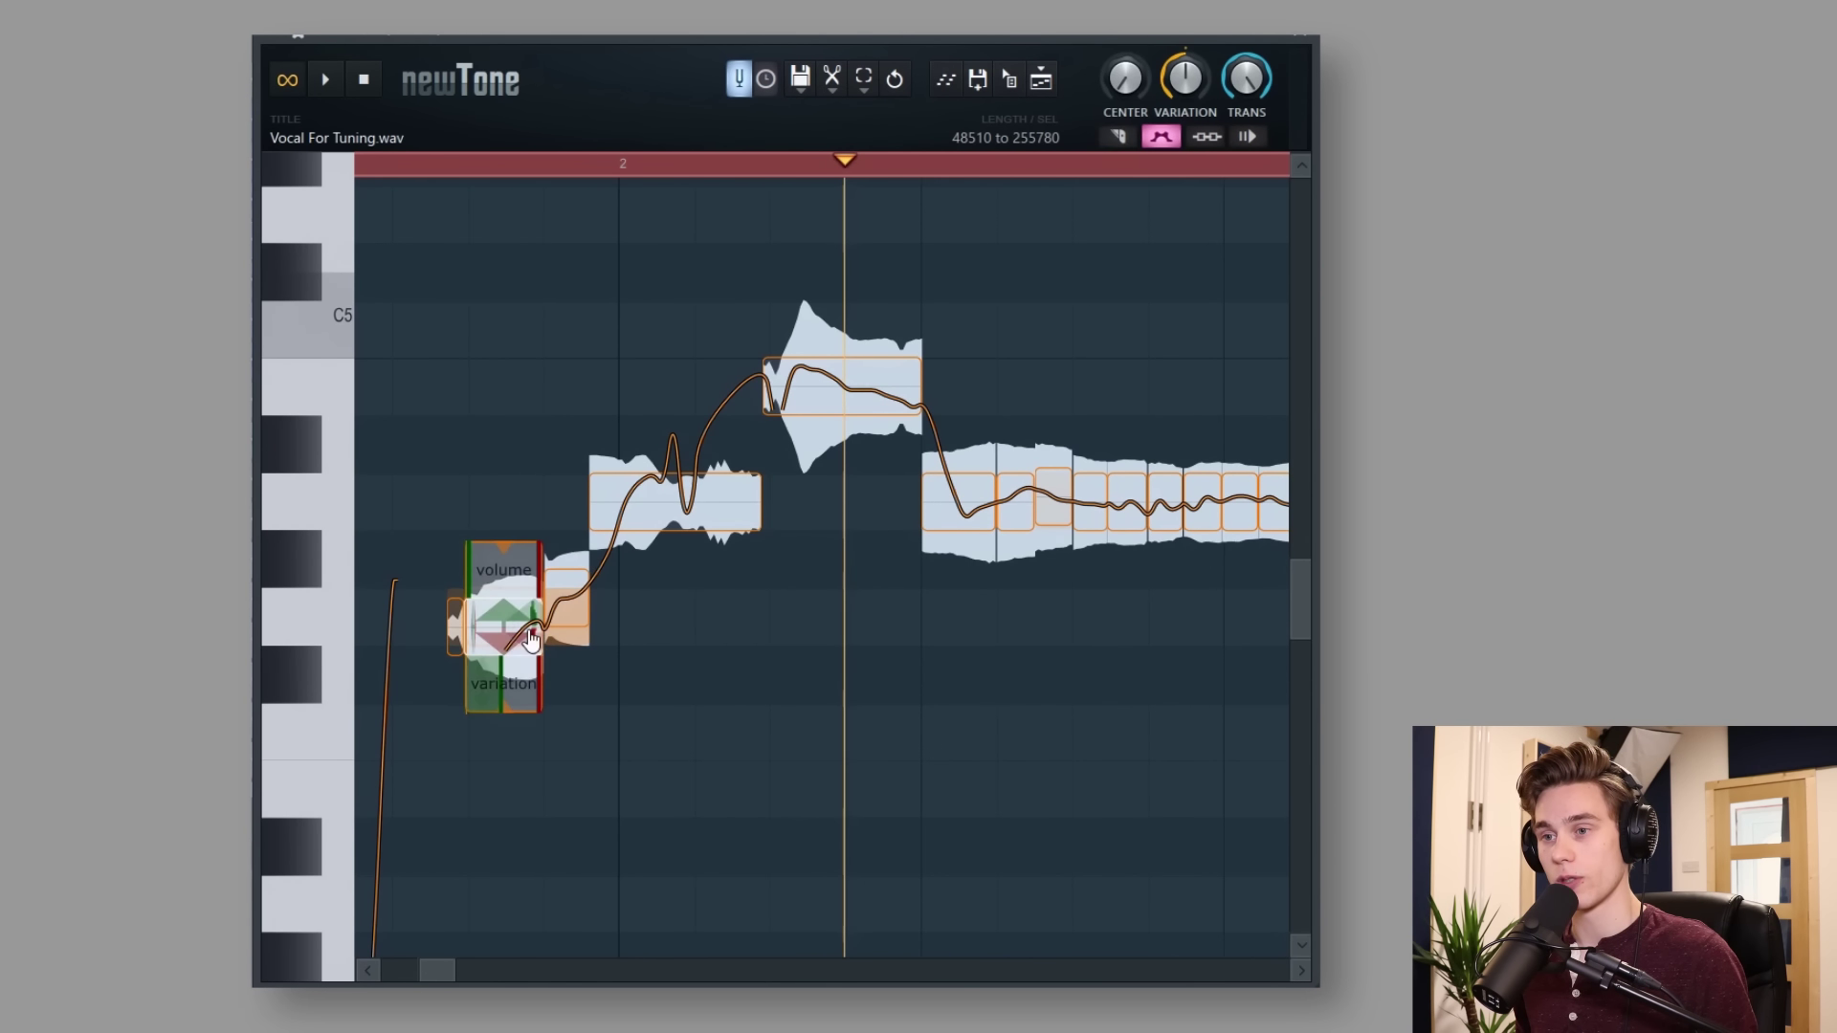
{"action": "left_click_drag", "start_coordinate": [525, 633], "coordinate": [560, 624]}
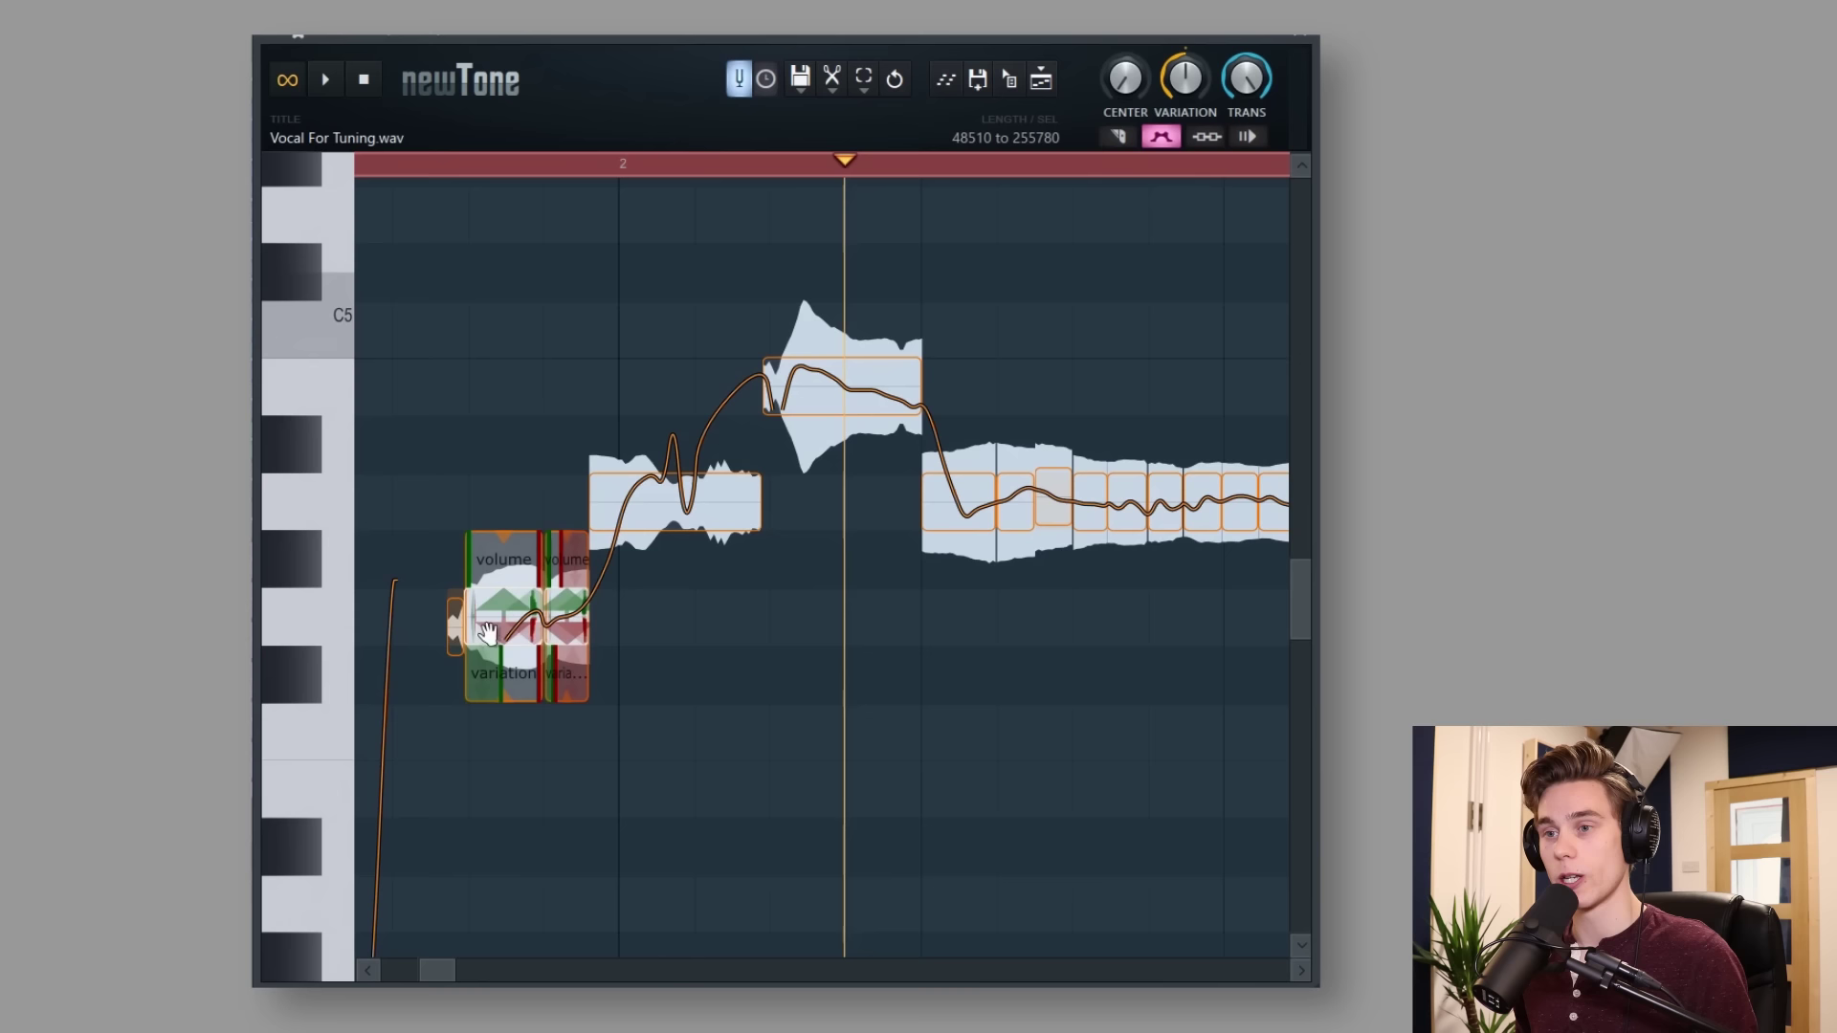
Slice the phrase's second note into three pieces and centre them on A-4
{"action": "key", "text": "c"}
{"action": "left_click", "coordinate": [670, 520]}
{"action": "left_click", "coordinate": [651, 522]}
{"action": "key", "text": "c"}
{"action": "left_click", "coordinate": [607, 517]}
{"action": "left_click_drag", "start_coordinate": [606, 518], "coordinate": [606, 502]}
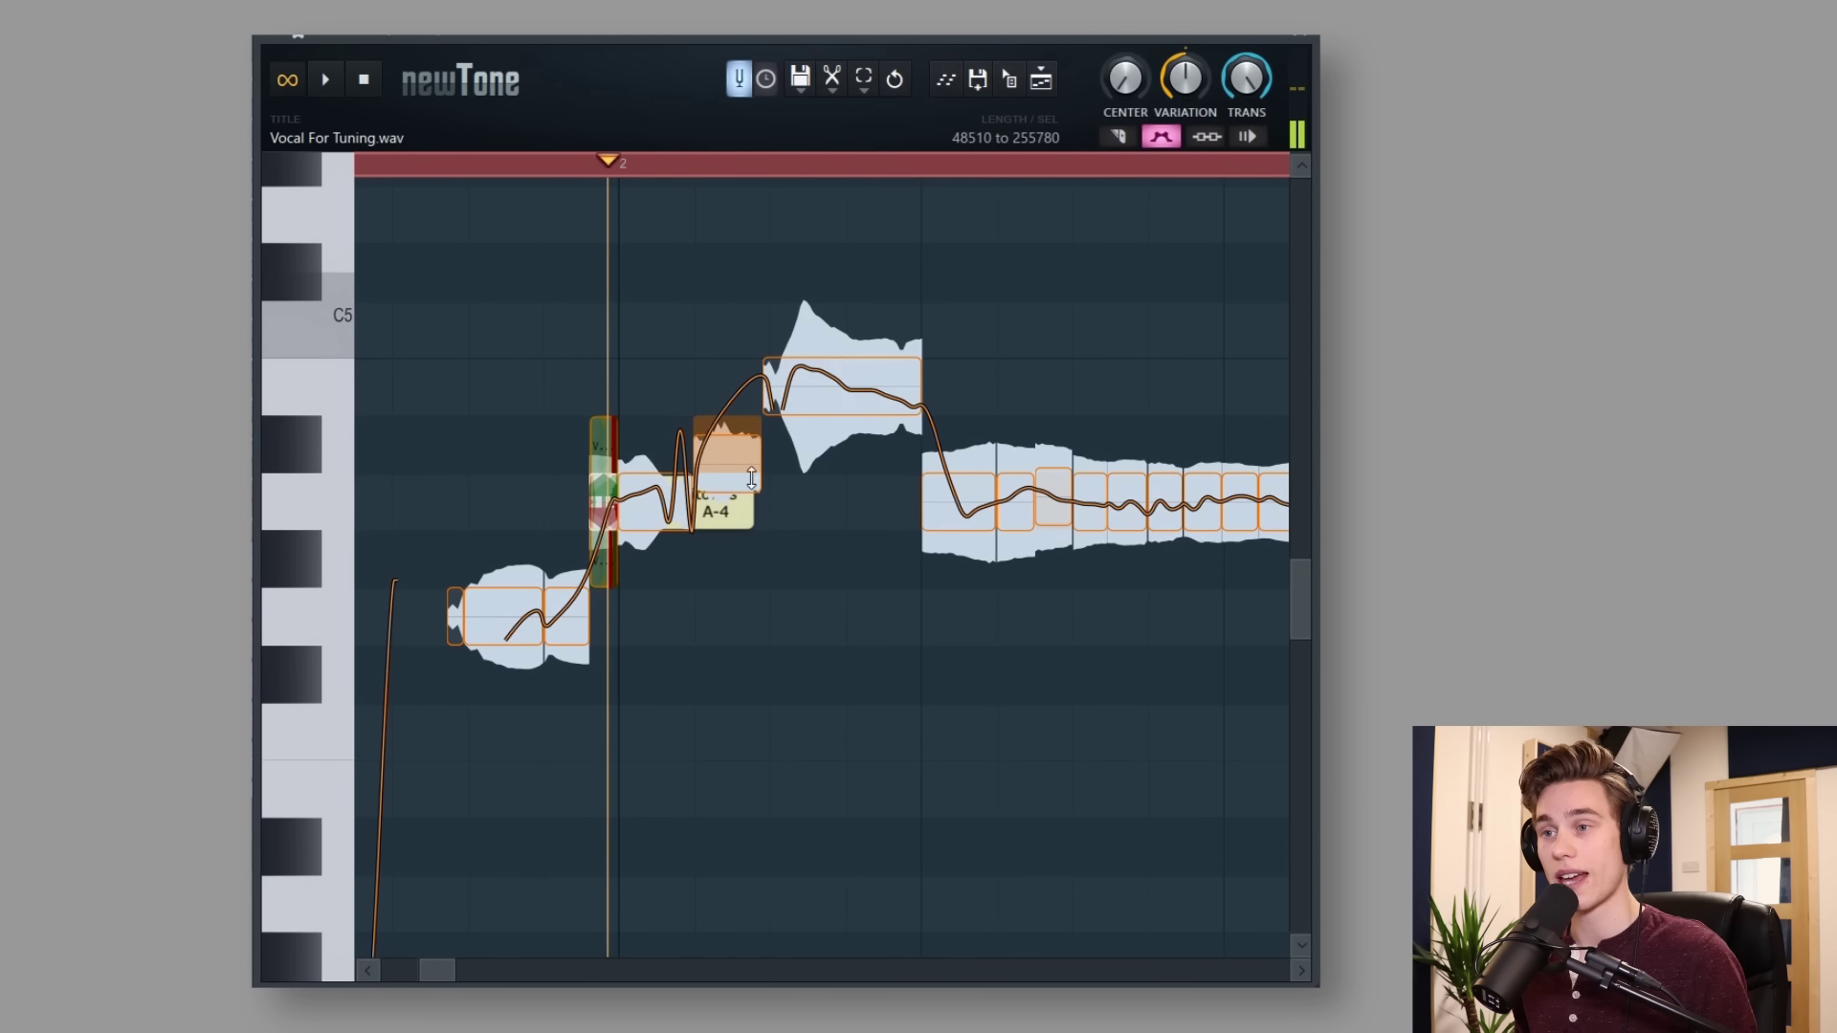
{"action": "left_click_drag", "start_coordinate": [733, 442], "coordinate": [735, 478]}
{"action": "mouse_move", "coordinate": [660, 501]}
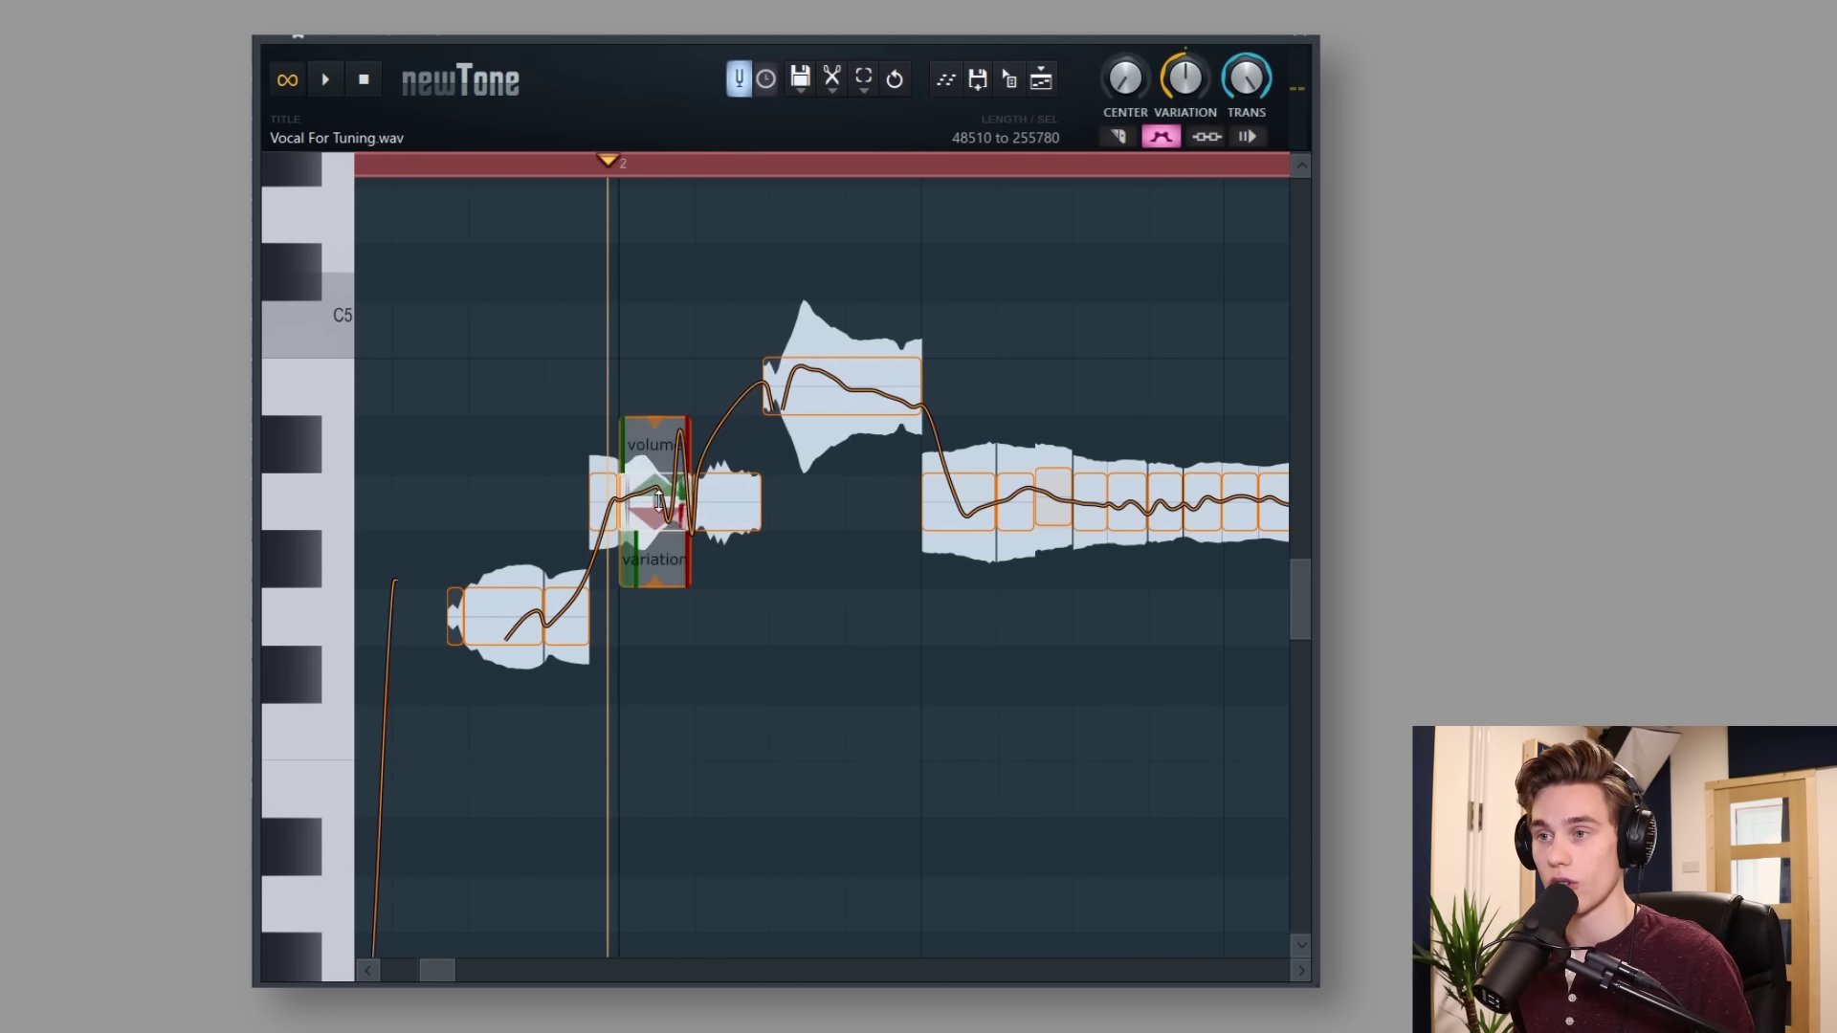
Audition the sliced phrase from before its first note
{"action": "scroll", "coordinate": [663, 159], "scroll_direction": "down", "scroll_amount": 5}
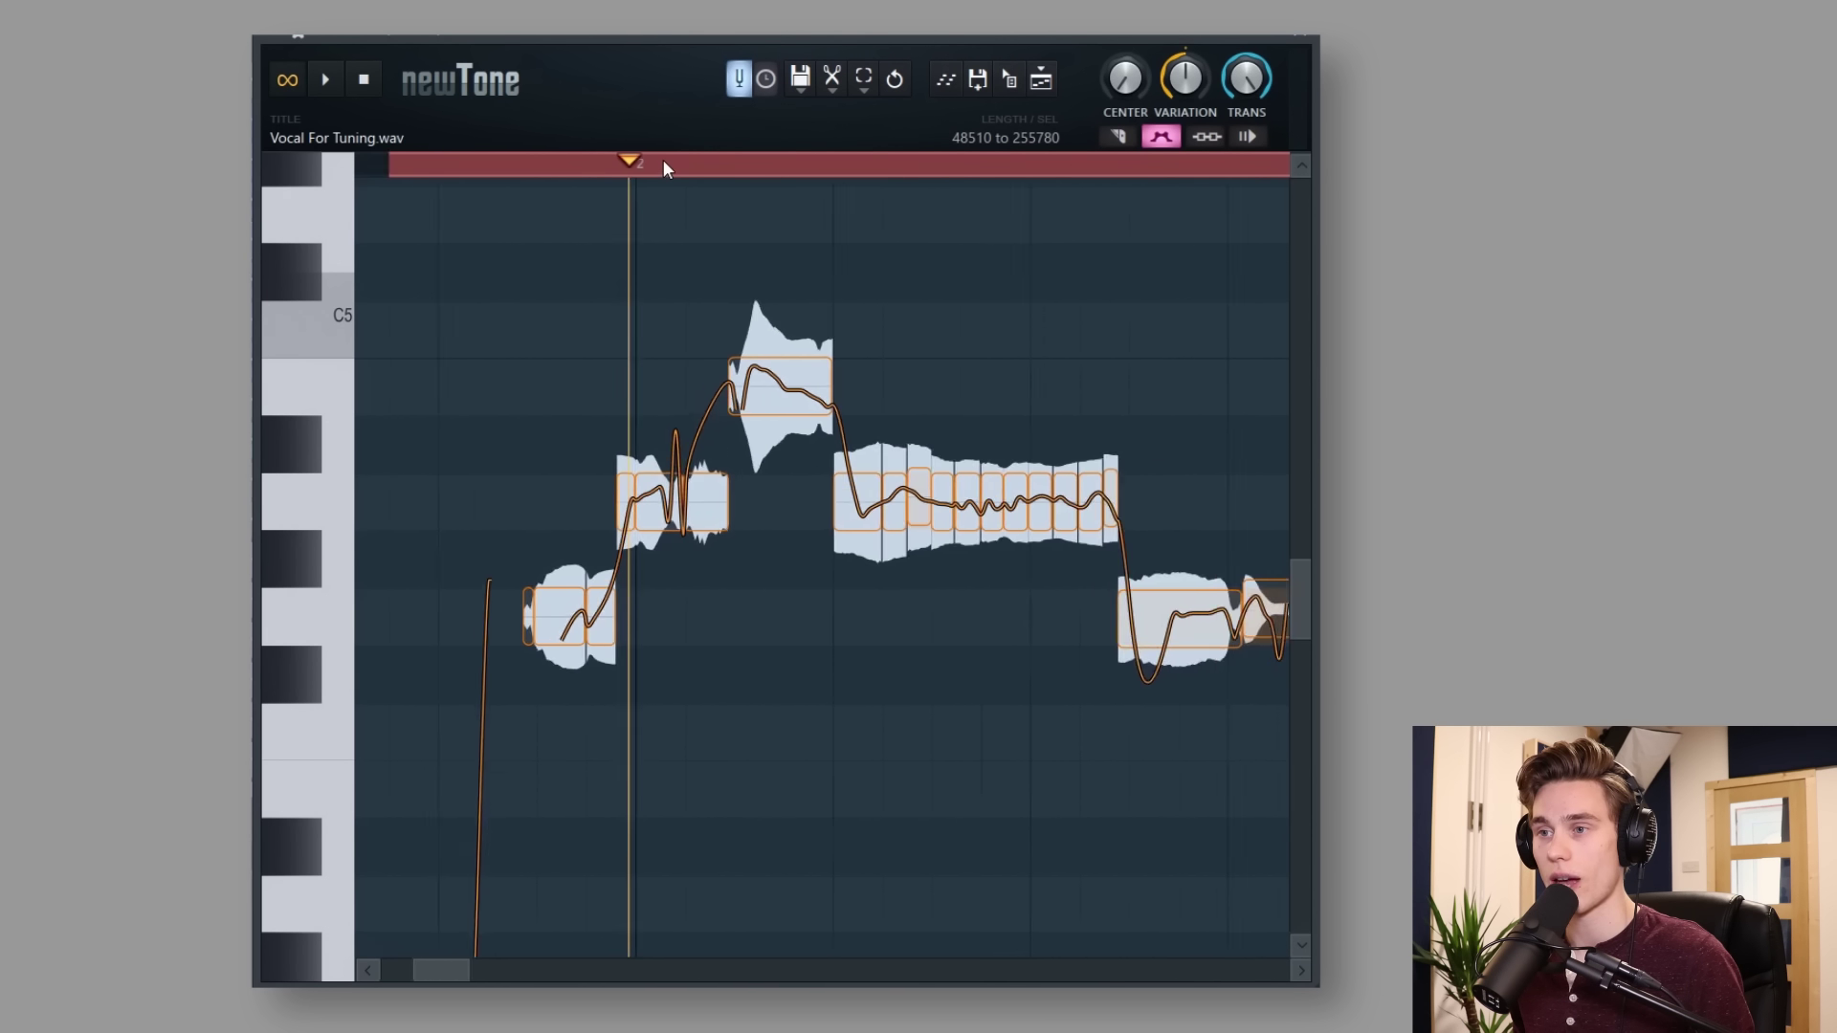
{"action": "scroll", "coordinate": [660, 167], "scroll_direction": "up", "scroll_amount": 4}
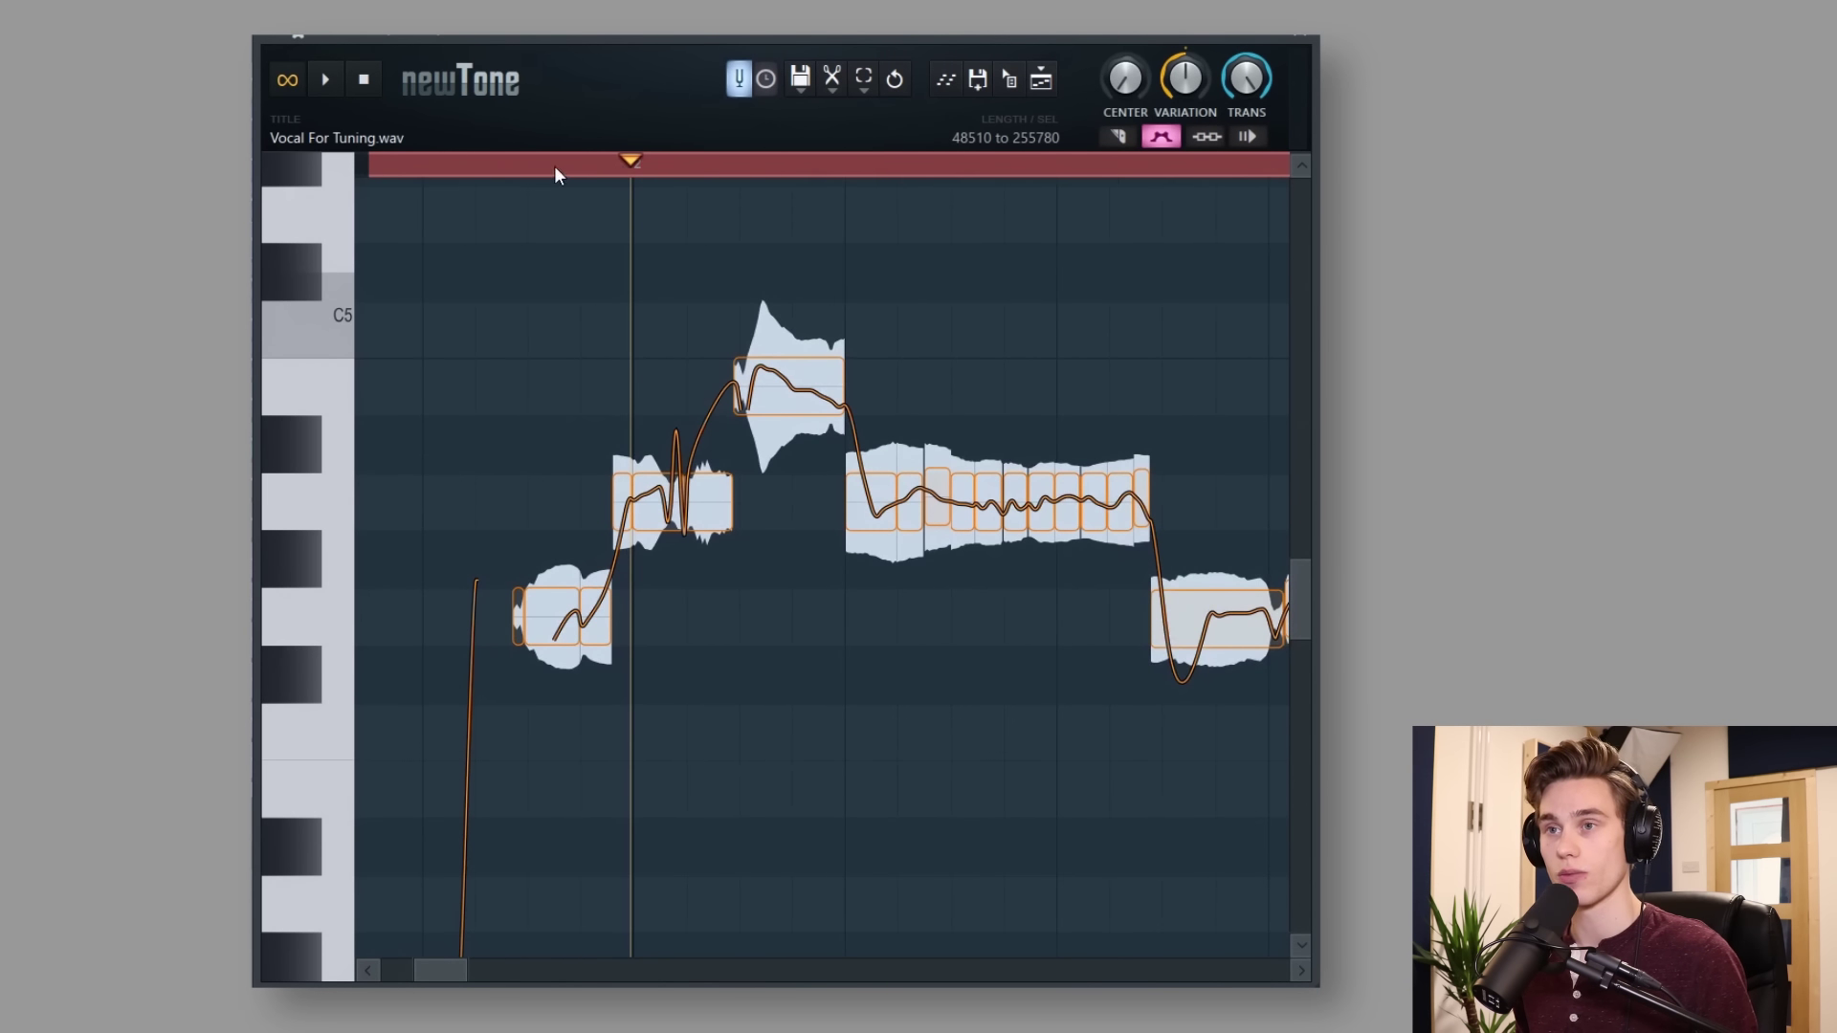
{"action": "left_click", "coordinate": [411, 165]}
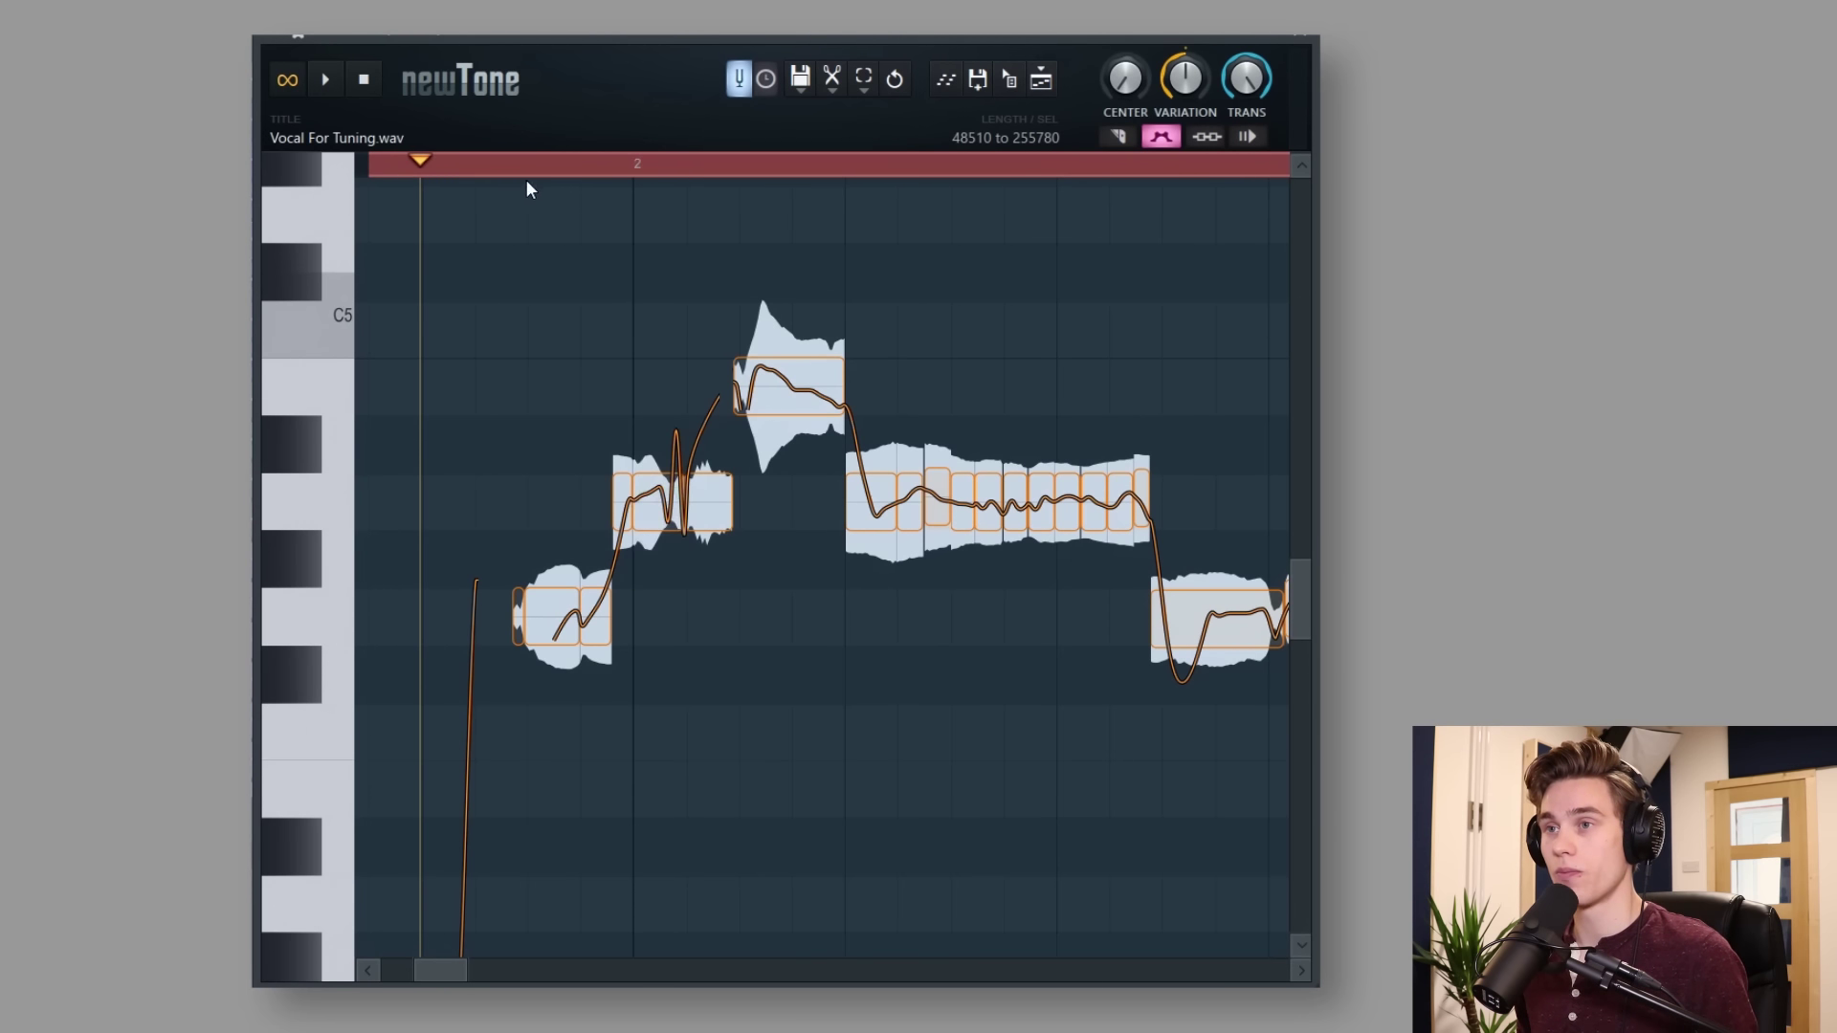
{"action": "key", "text": "space"}
{"action": "scroll", "coordinate": [628, 162], "scroll_direction": "down", "scroll_amount": 5}
{"action": "key", "text": "space"}
Slice the high B-4 note in two, centre both halves on their pitch, and audition the phrase
{"action": "scroll", "coordinate": [670, 161], "scroll_direction": "up", "scroll_amount": 5}
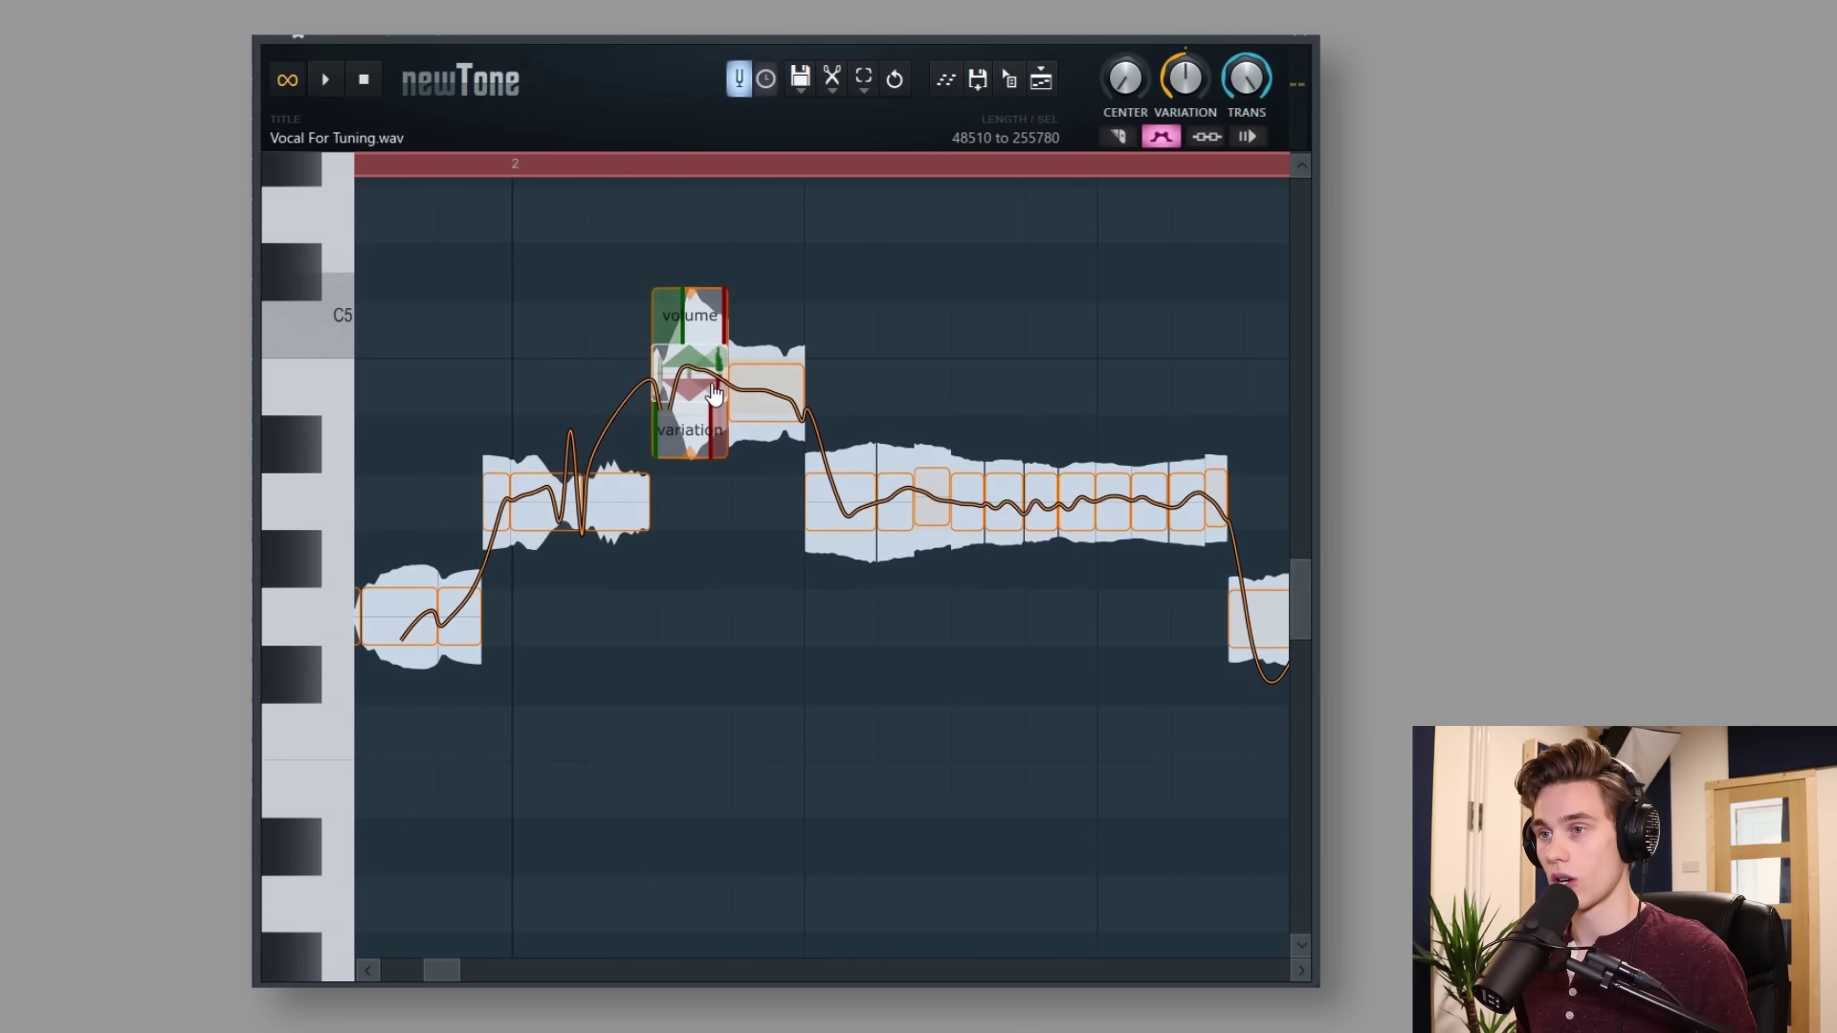
{"action": "double_click", "coordinate": [710, 391]}
{"action": "double_click", "coordinate": [756, 393]}
{"action": "key", "text": "space"}
{"action": "scroll", "coordinate": [666, 169], "scroll_direction": "down", "scroll_amount": 3}
{"action": "scroll", "coordinate": [689, 169], "scroll_direction": "down", "scroll_amount": 2}
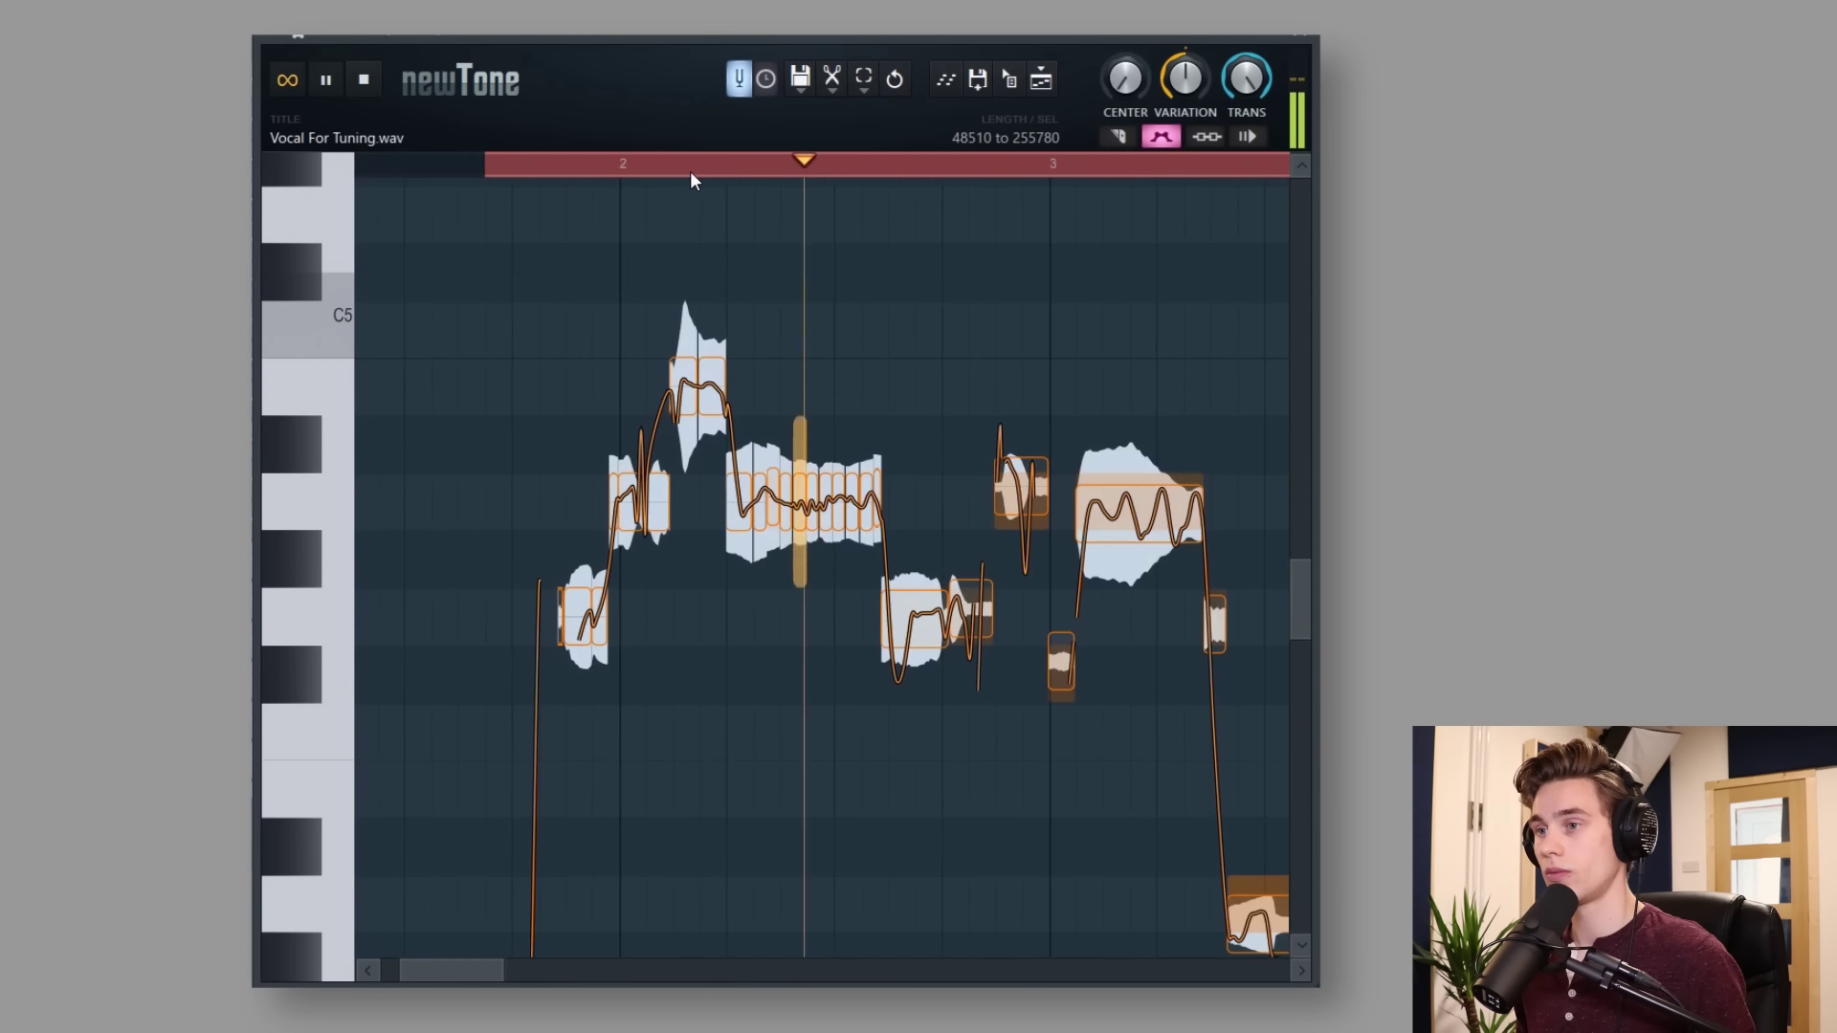
{"action": "scroll", "coordinate": [823, 168], "scroll_direction": "up", "scroll_amount": 4}
{"action": "key", "text": "space"}
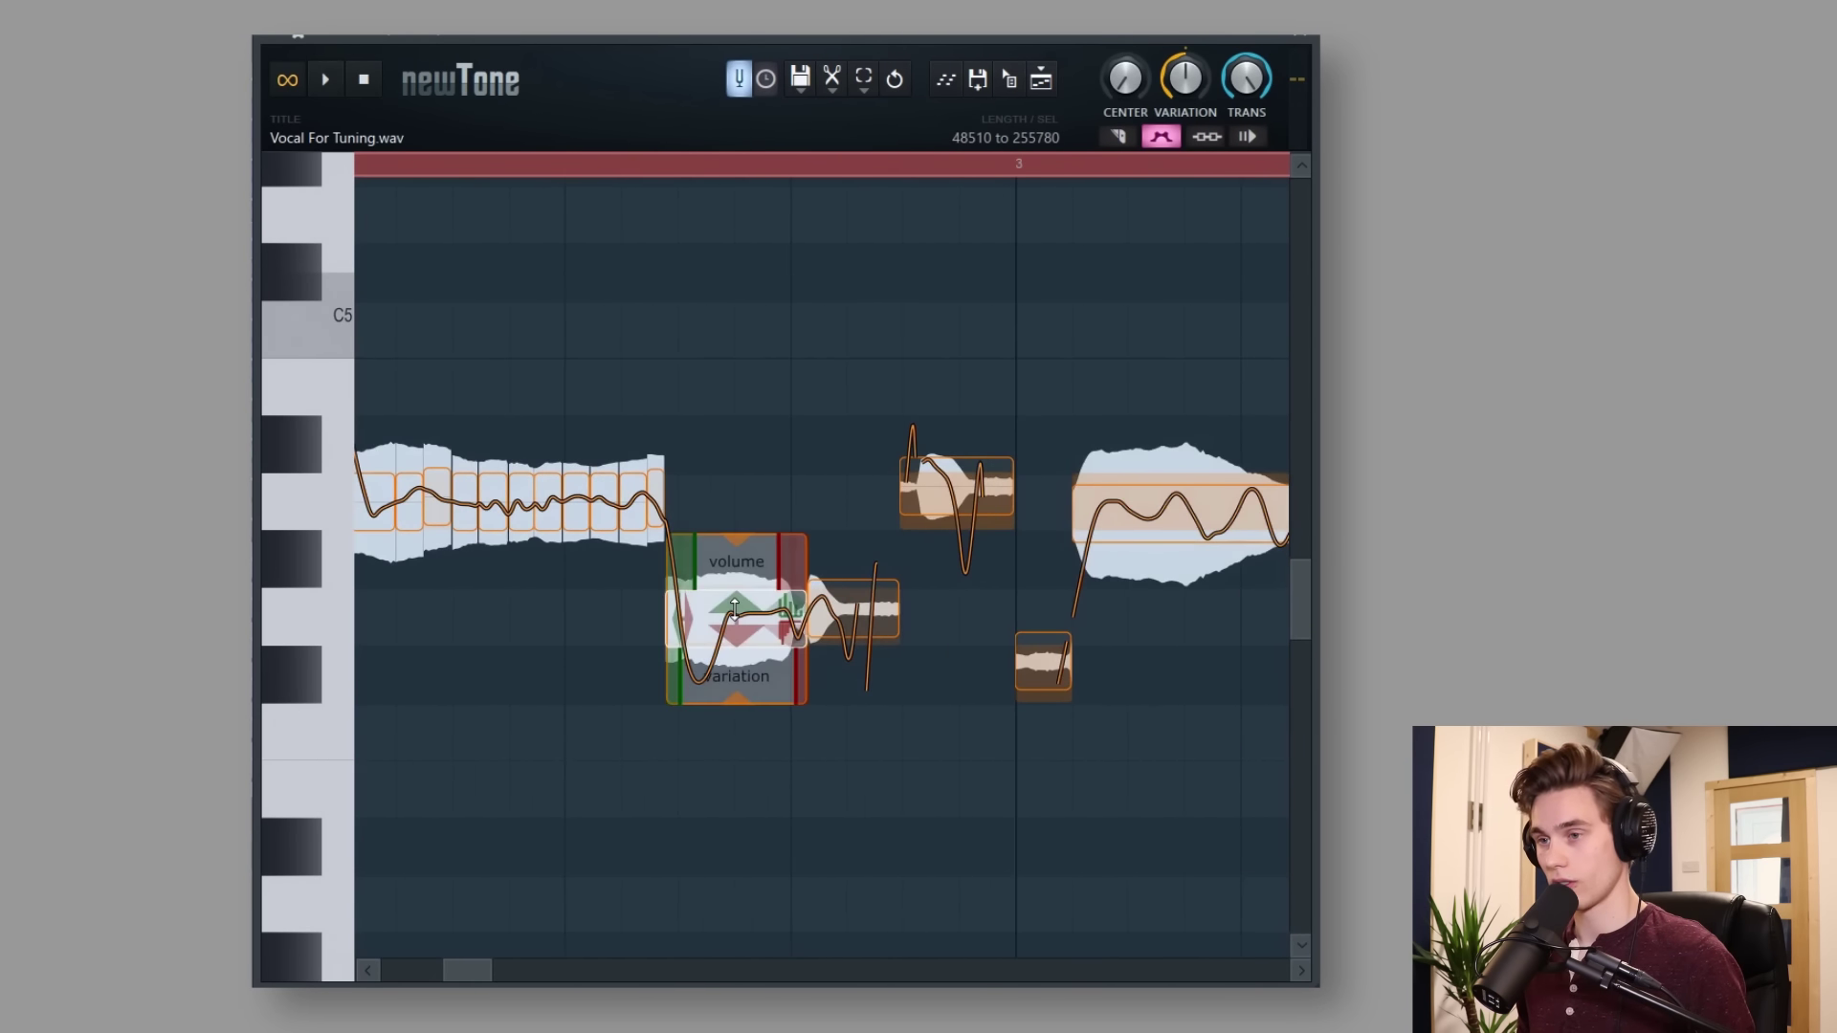
Slice the note after the long note in two, centre both pieces on pitch, and reduce the first piece's variation
{"action": "left_click", "coordinate": [732, 624], "text": "shift"}
{"action": "double_click", "coordinate": [715, 636]}
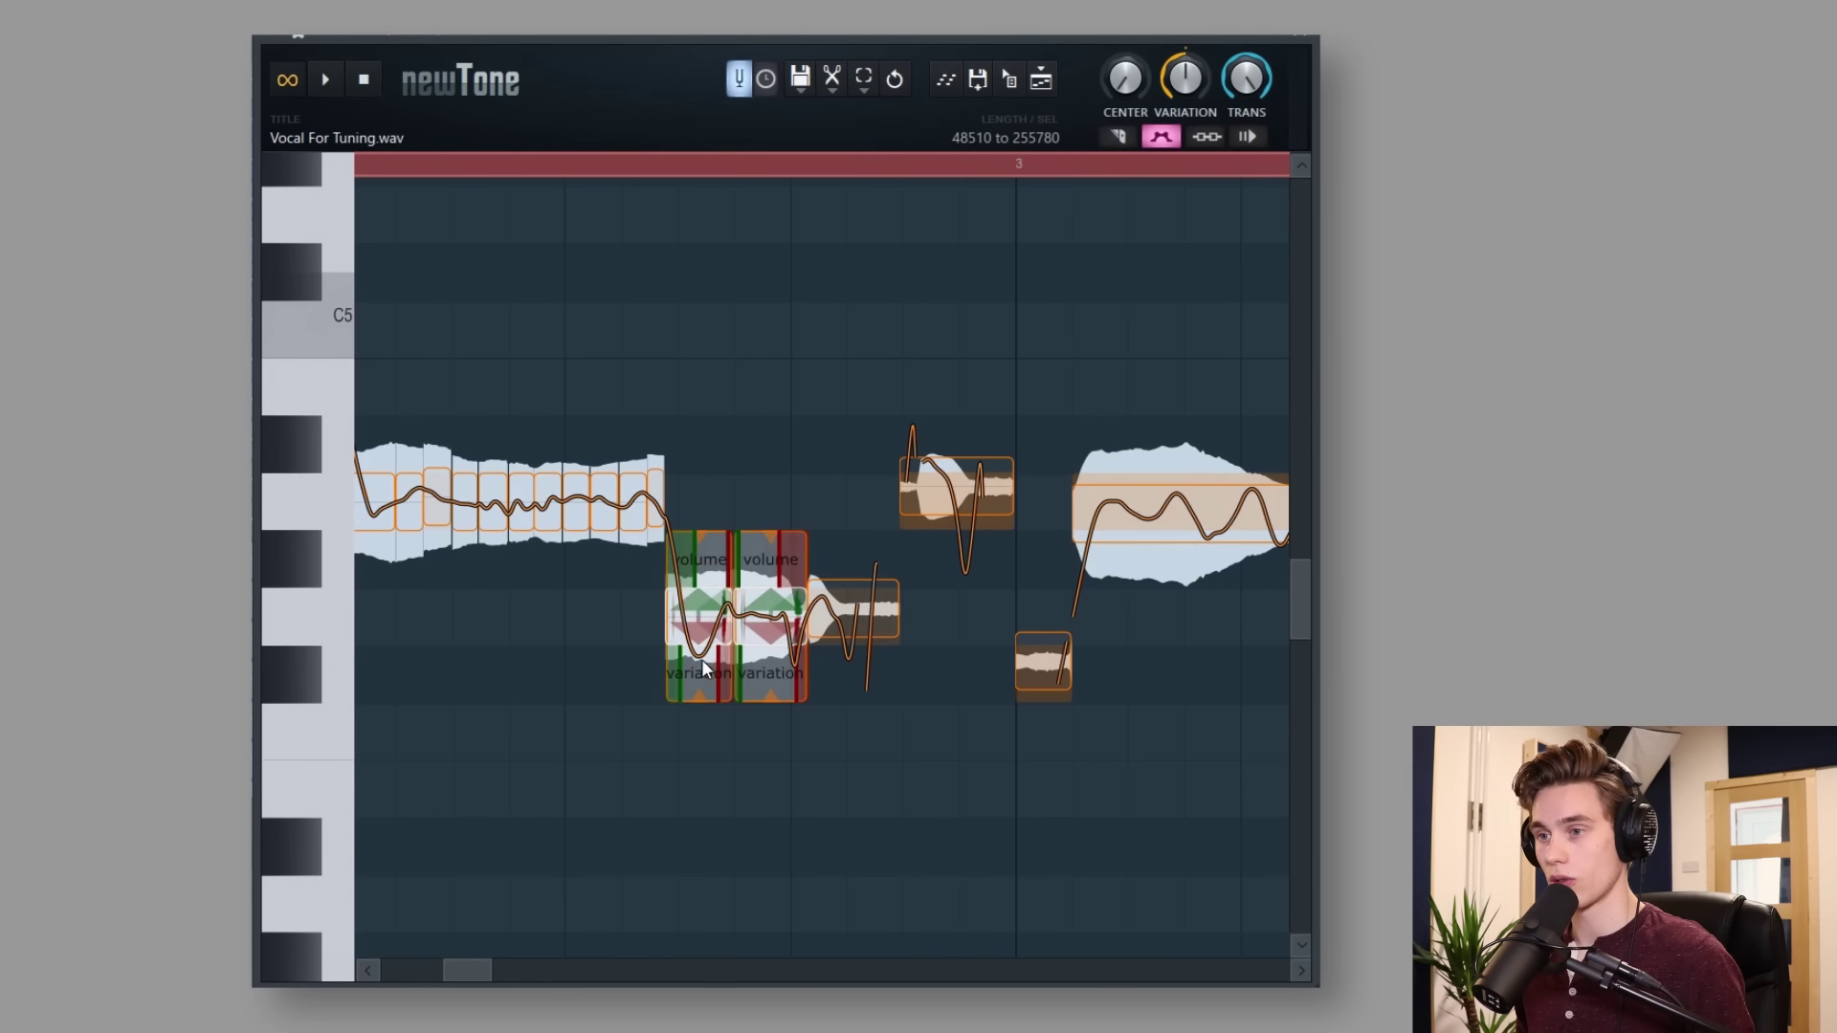
{"action": "left_click_drag", "start_coordinate": [696, 701], "coordinate": [694, 590]}
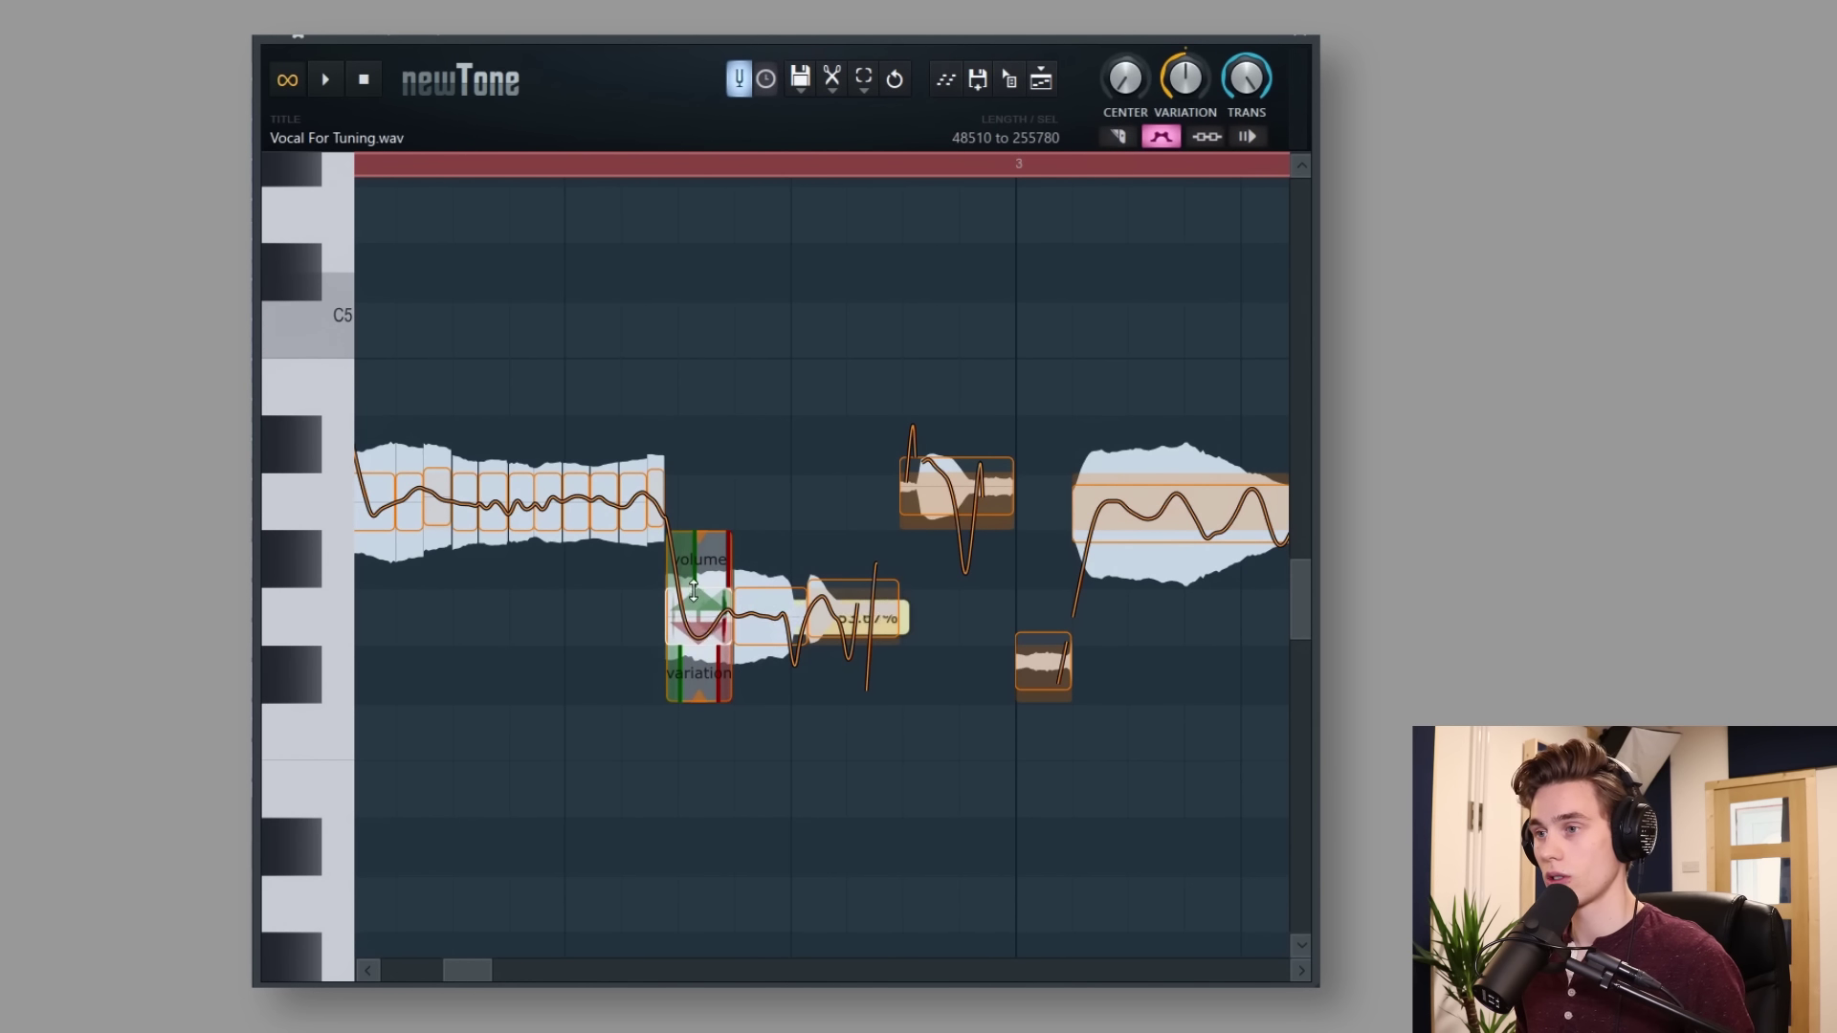
Centre the last piece before bar 3 on its pitch, move the short high note up to B-4, and audition the phrase
{"action": "double_click", "coordinate": [933, 486]}
{"action": "double_click", "coordinate": [853, 633]}
{"action": "left_click_drag", "start_coordinate": [950, 481], "coordinate": [954, 362]}
{"action": "key", "text": "space"}
{"action": "scroll", "coordinate": [837, 168], "scroll_direction": "down", "scroll_amount": 3}
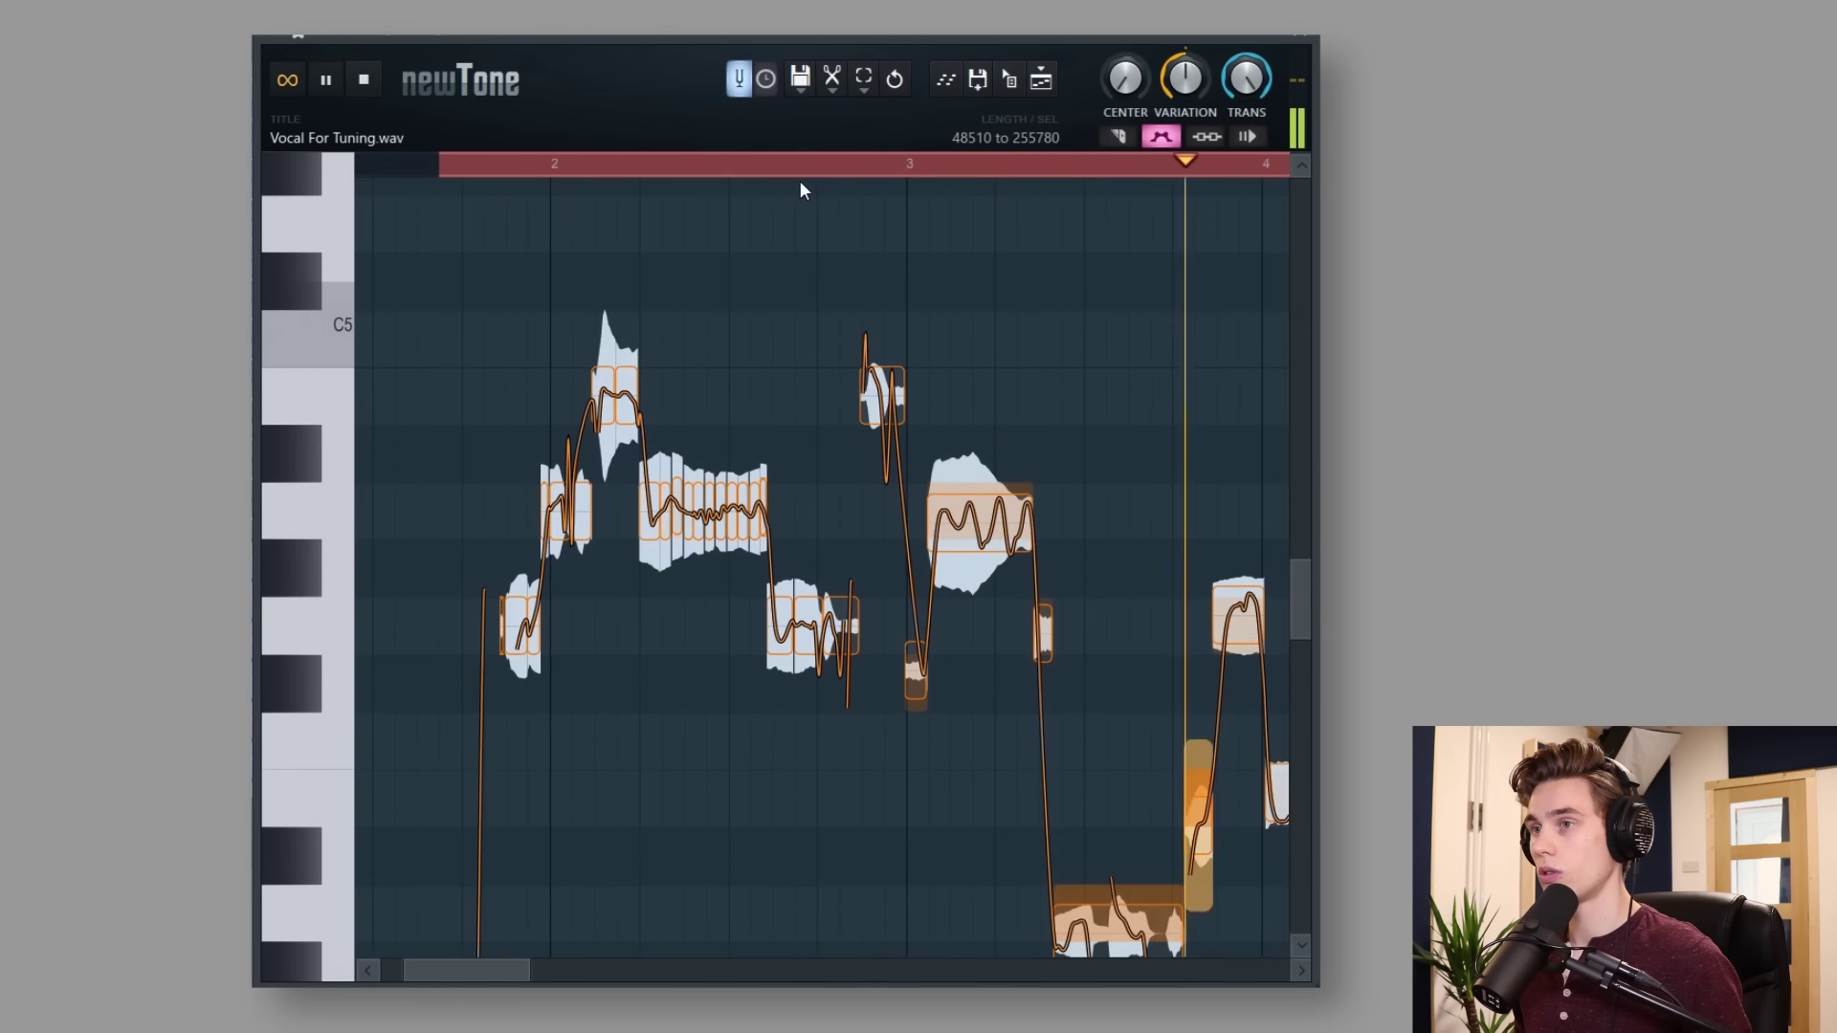
{"action": "left_click", "coordinate": [791, 167]}
{"action": "scroll", "coordinate": [833, 171], "scroll_direction": "up", "scroll_amount": 2}
{"action": "key", "text": "space"}
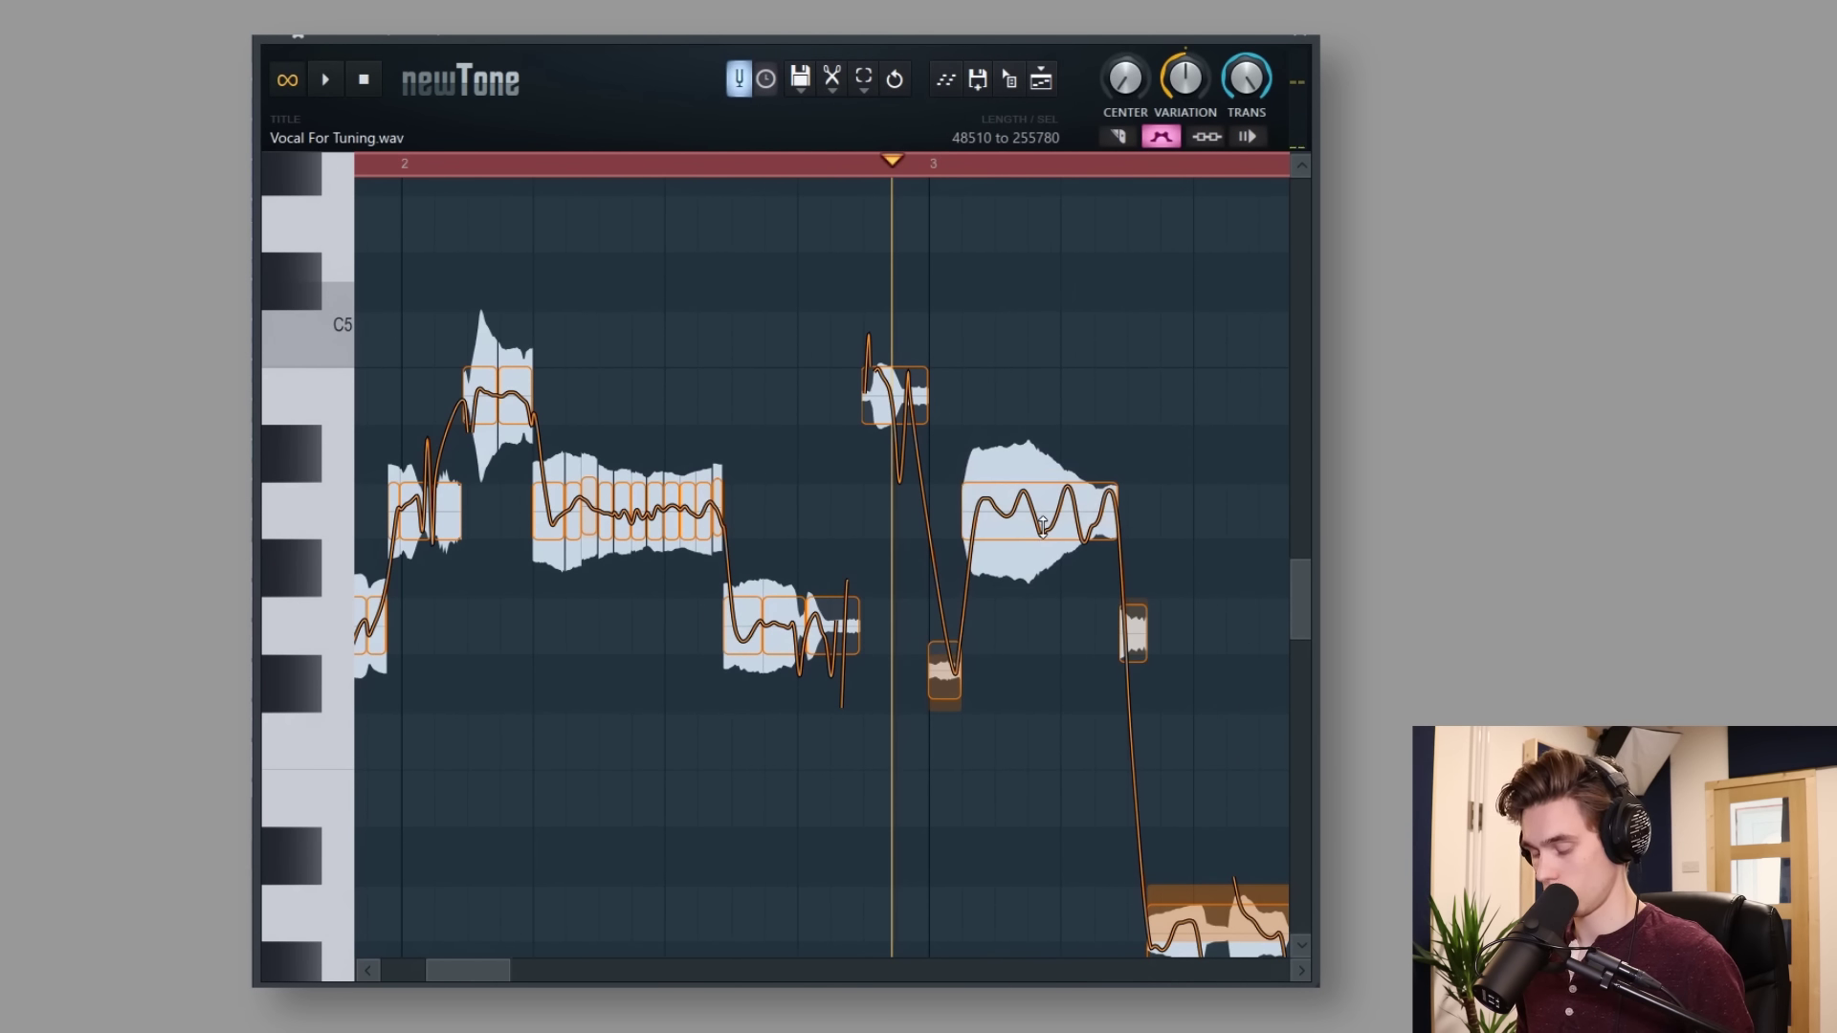
Slice the wavering A-4 note just after bar 3 into five pieces and even out the last piece's pitch
{"action": "left_click", "coordinate": [994, 524], "text": "shift"}
{"action": "left_click", "coordinate": [1026, 520], "text": "shift"}
{"action": "left_click", "coordinate": [1059, 531], "text": "shift"}
{"action": "left_click", "coordinate": [1092, 521], "text": "shift"}
{"action": "left_click_drag", "start_coordinate": [1107, 502], "coordinate": [1107, 512]}
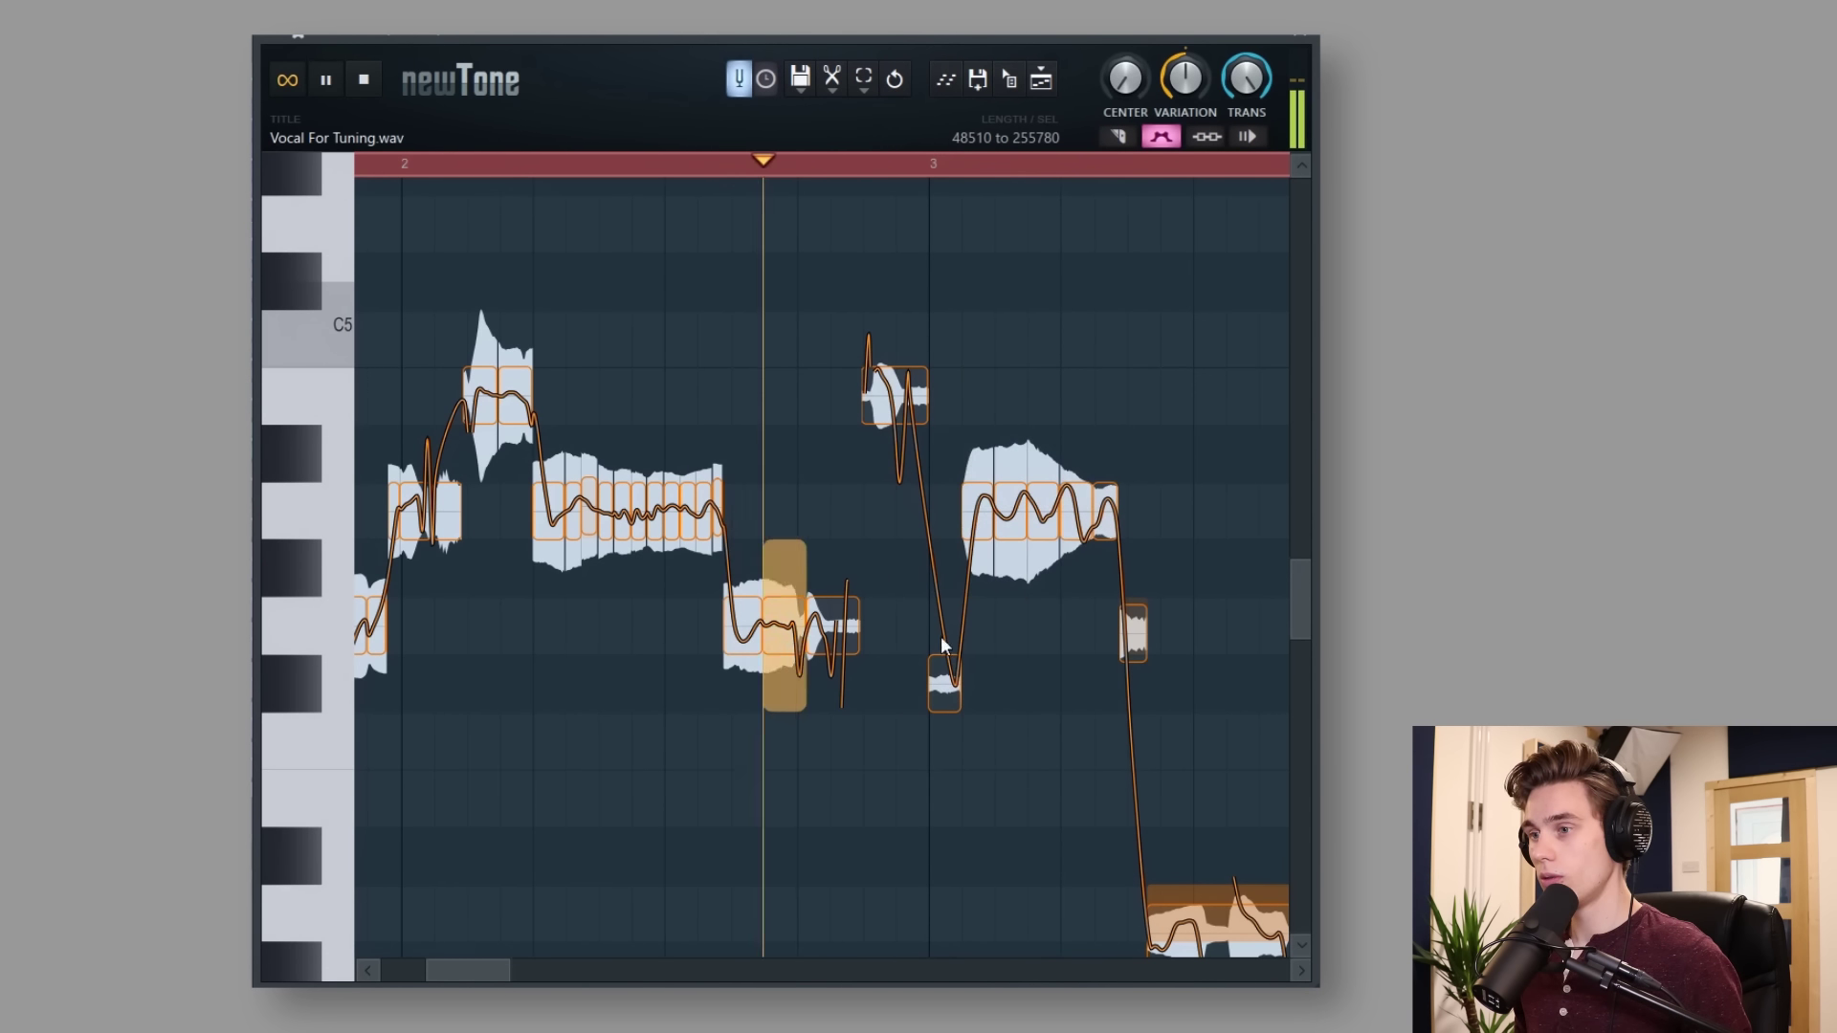
Move the very short note at bar 3 up to G-4 and audition the phrase around it
{"action": "left_click_drag", "start_coordinate": [944, 684], "coordinate": [944, 627]}
{"action": "left_click", "coordinate": [744, 164]}
{"action": "scroll", "coordinate": [1127, 156], "scroll_direction": "down", "scroll_amount": 5}
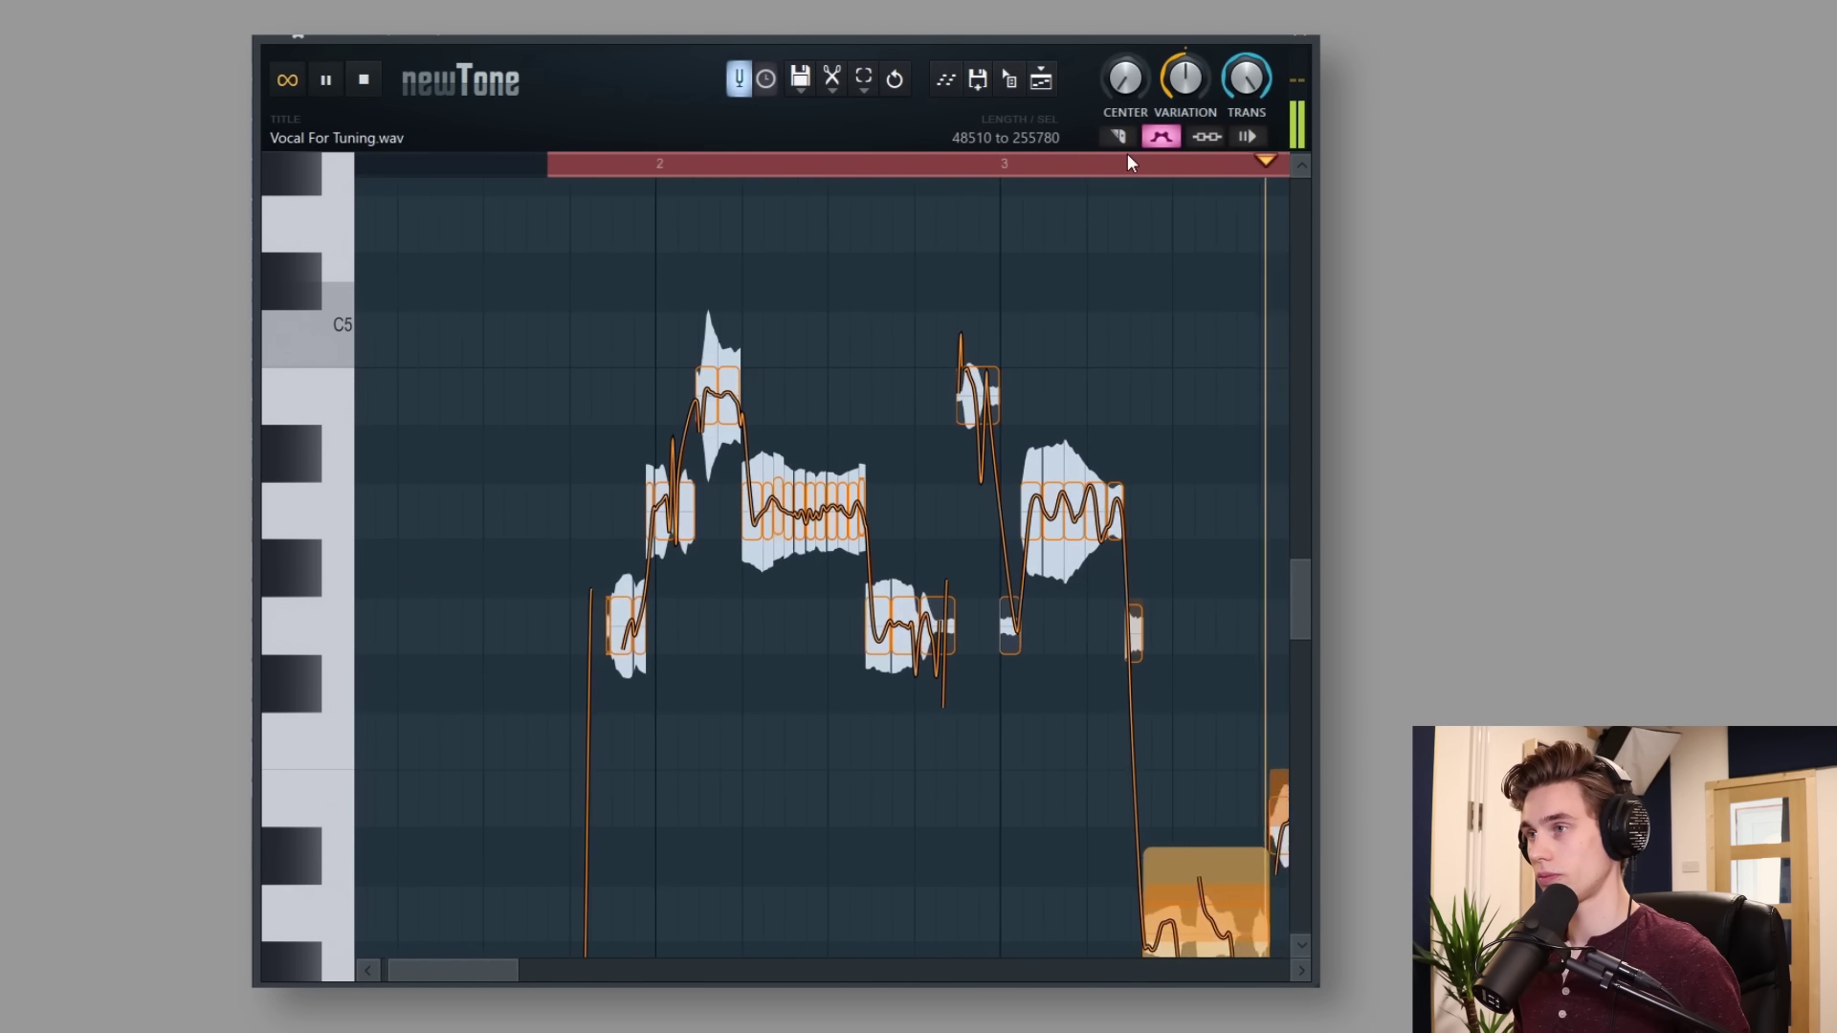
{"action": "key", "text": "space"}
{"action": "scroll", "coordinate": [790, 153], "scroll_direction": "up", "scroll_amount": 2}
{"action": "scroll", "coordinate": [790, 165], "scroll_direction": "up", "scroll_amount": 4}
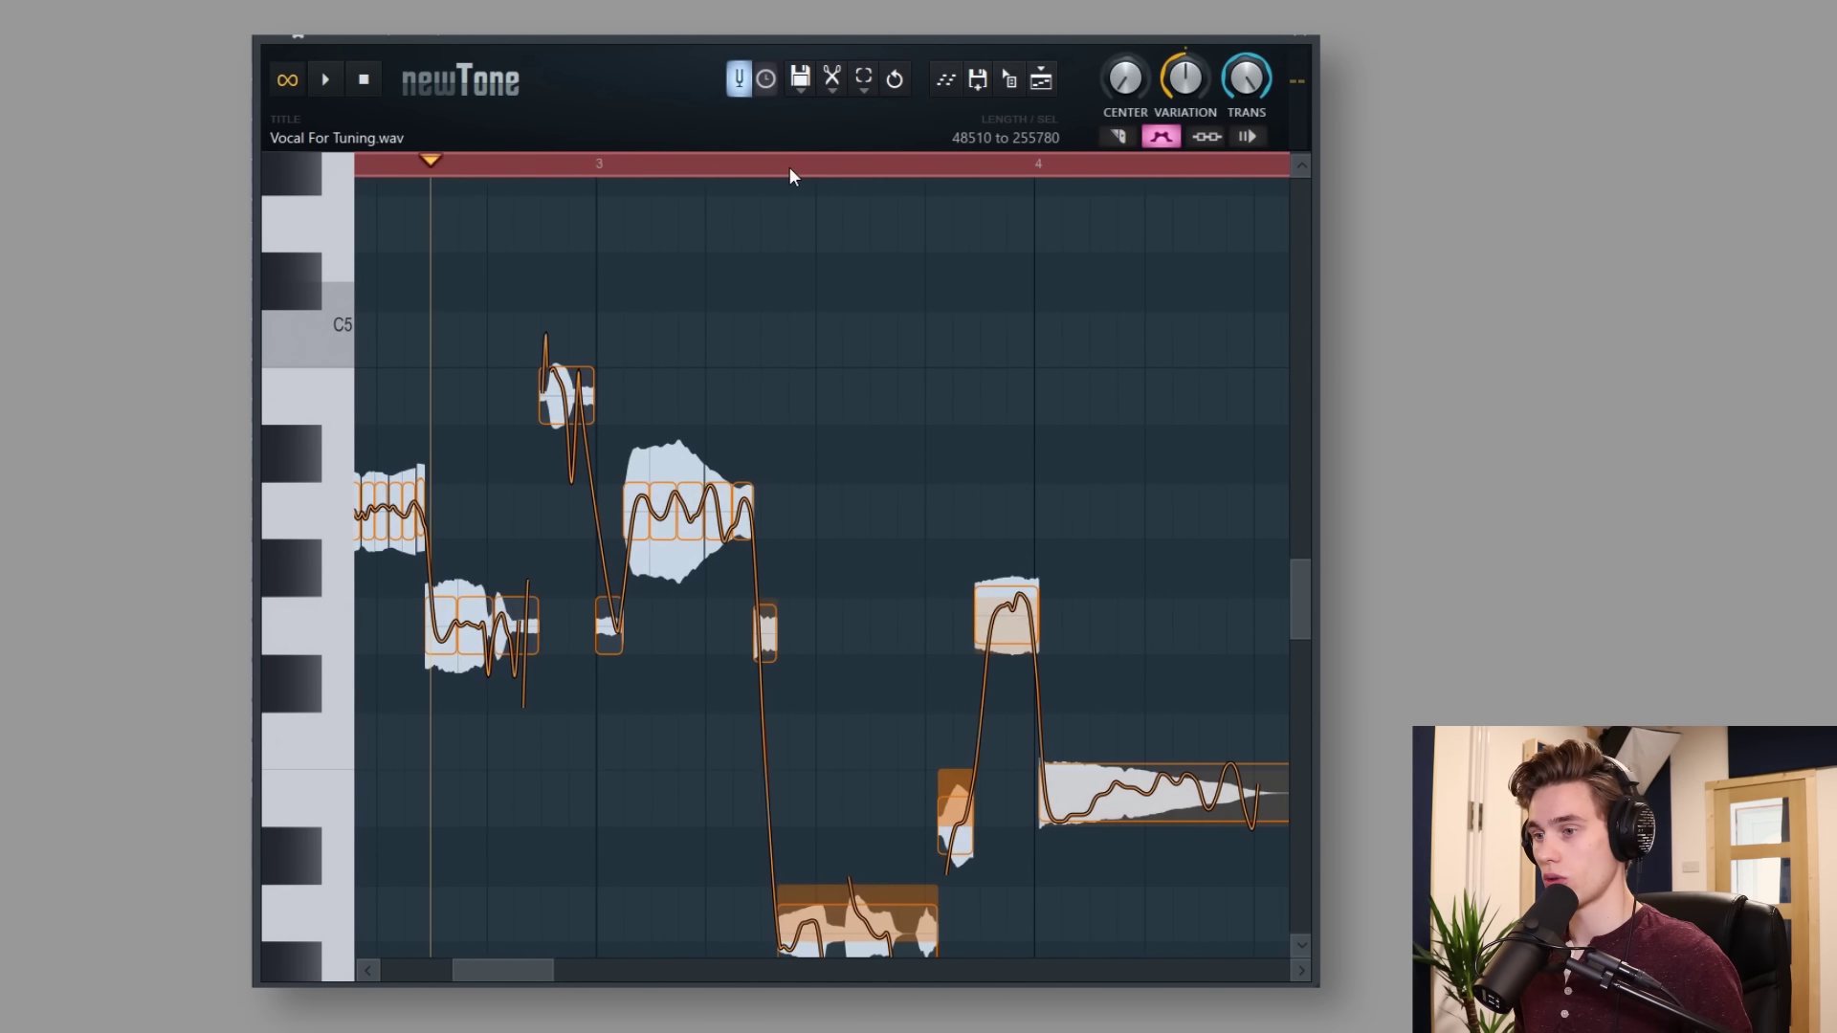
Slice the low D-4 note into four pieces and centre them together with the two rising notes that follow
{"action": "scroll", "coordinate": [921, 679], "scroll_direction": "down", "scroll_amount": 2}
{"action": "mouse_move", "coordinate": [885, 819]}
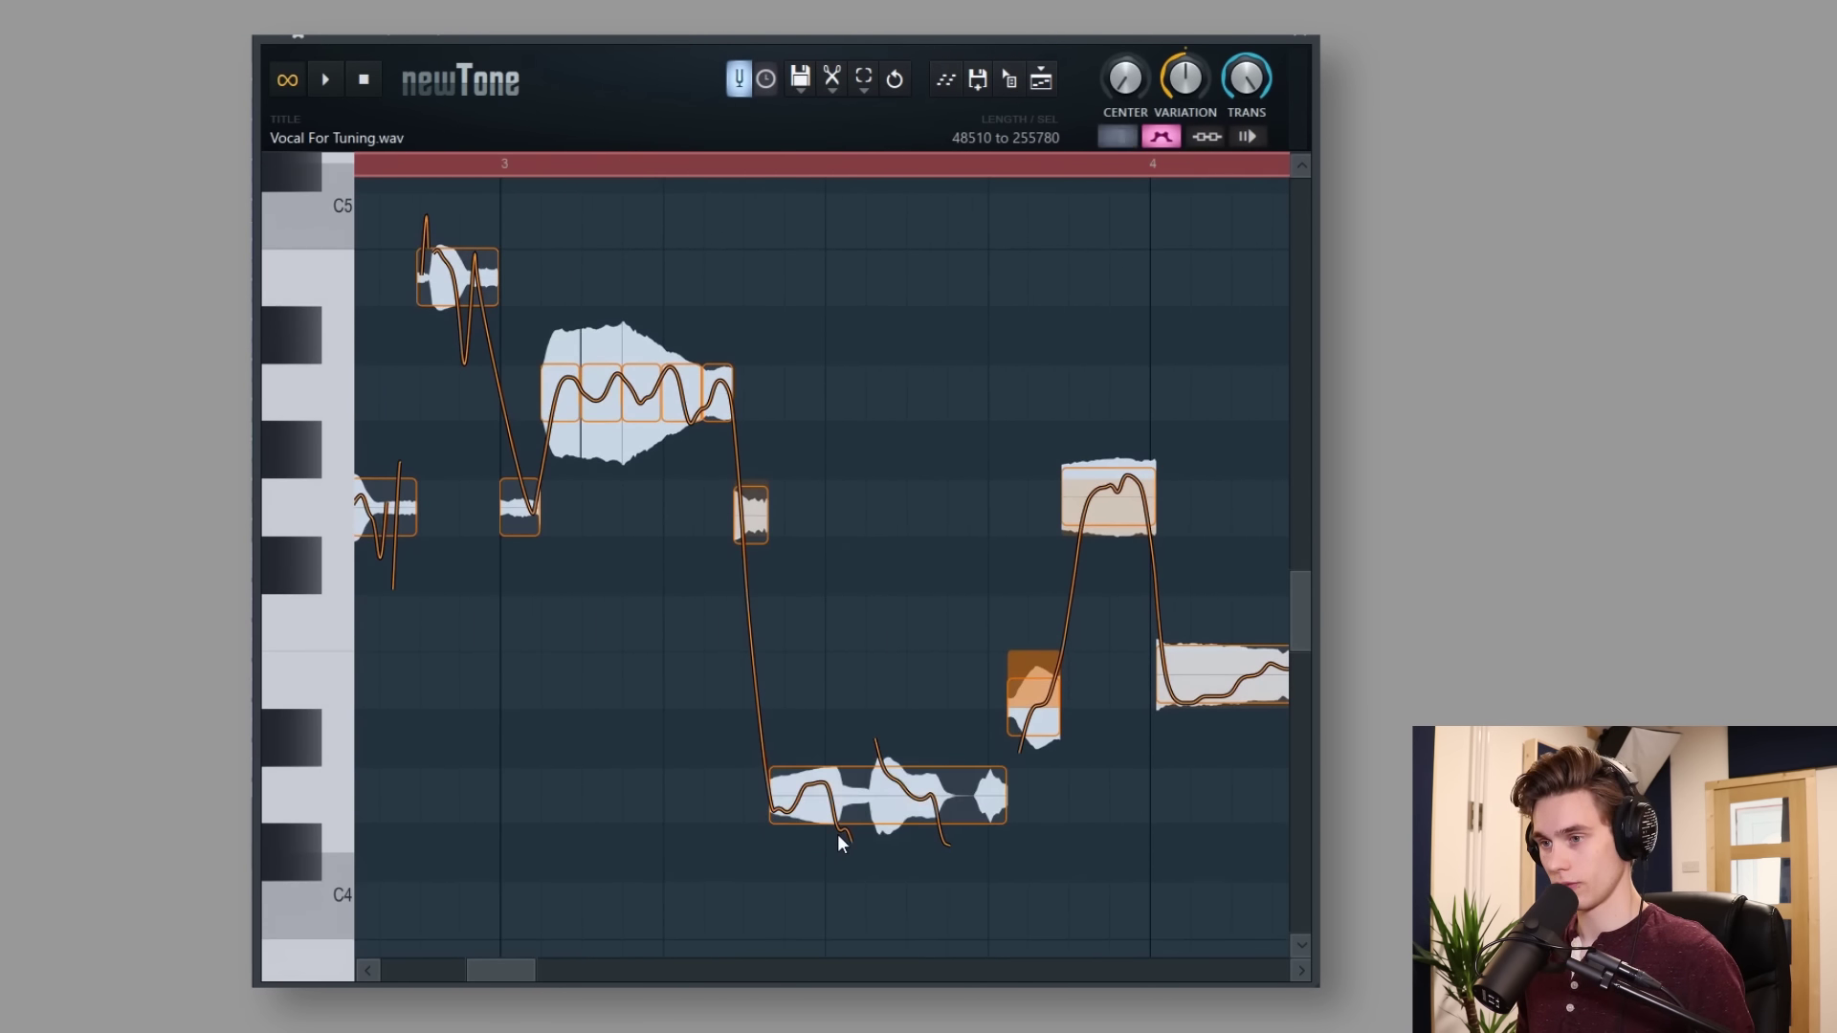
{"action": "left_click", "coordinate": [825, 825], "text": "shift"}
{"action": "left_click", "coordinate": [904, 813], "text": "shift"}
{"action": "left_click", "coordinate": [947, 809], "text": "shift"}
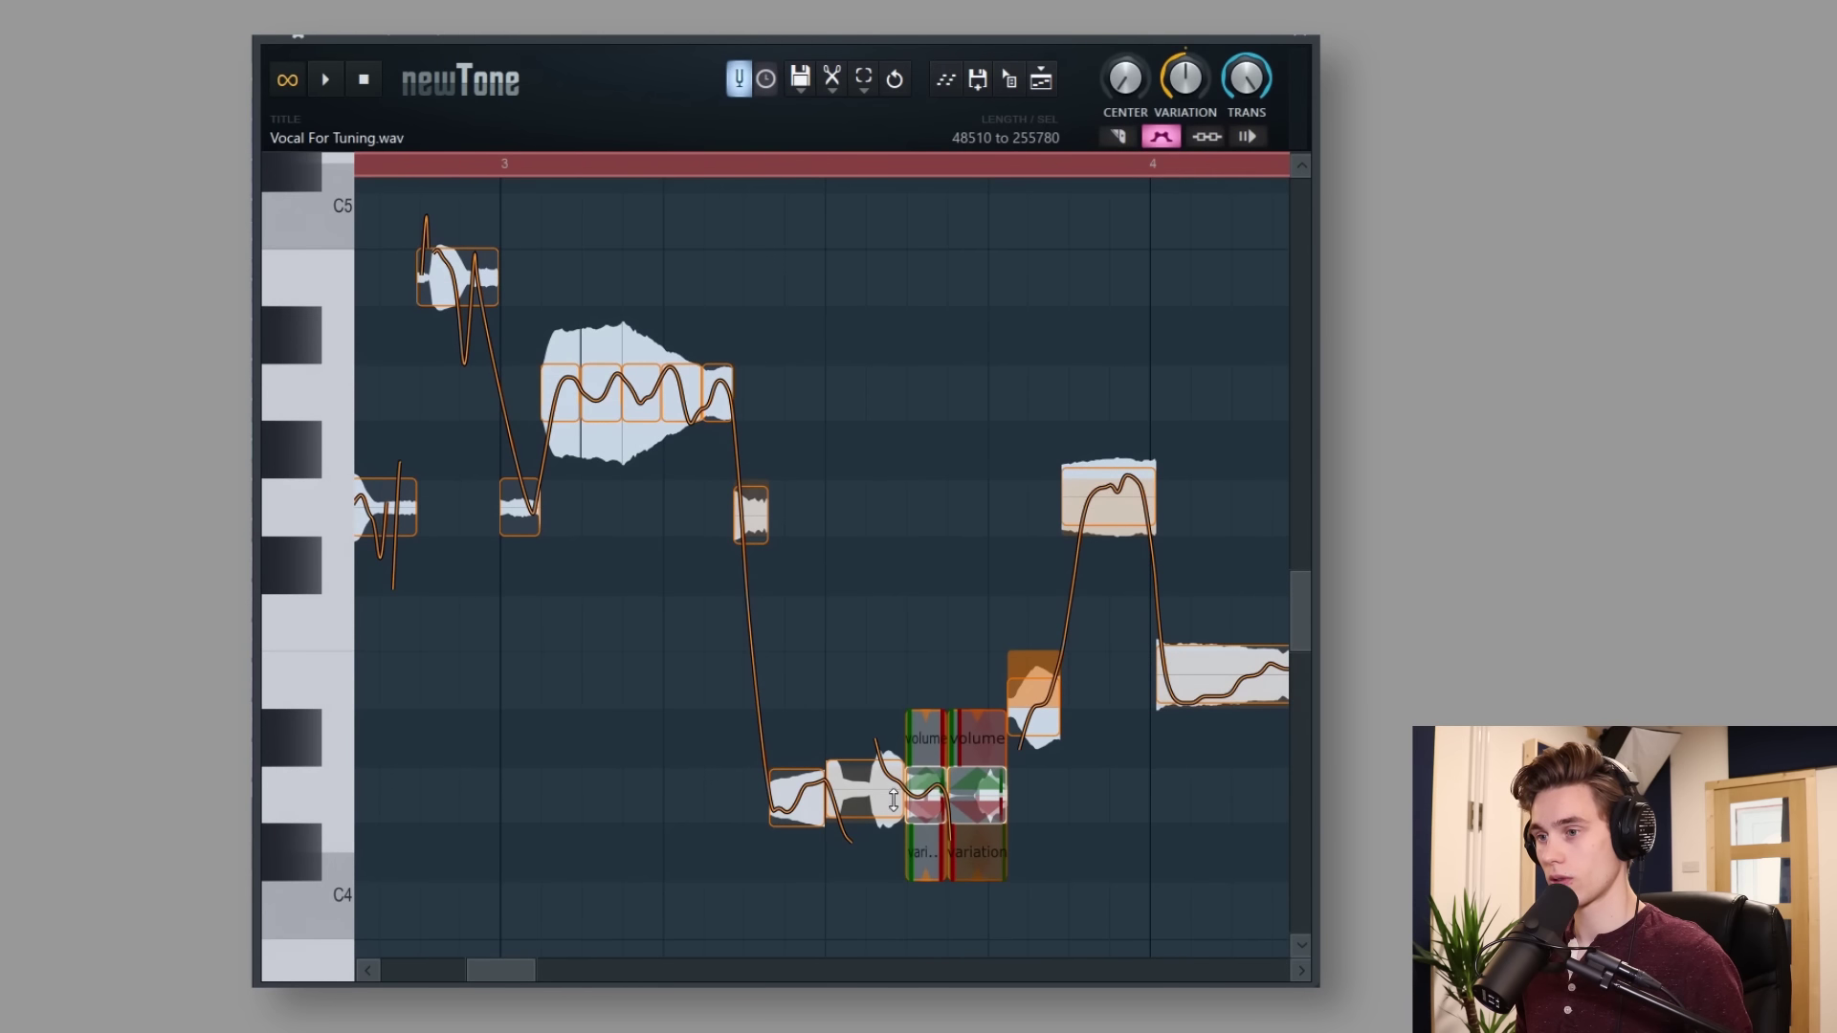
{"action": "key", "text": "space"}
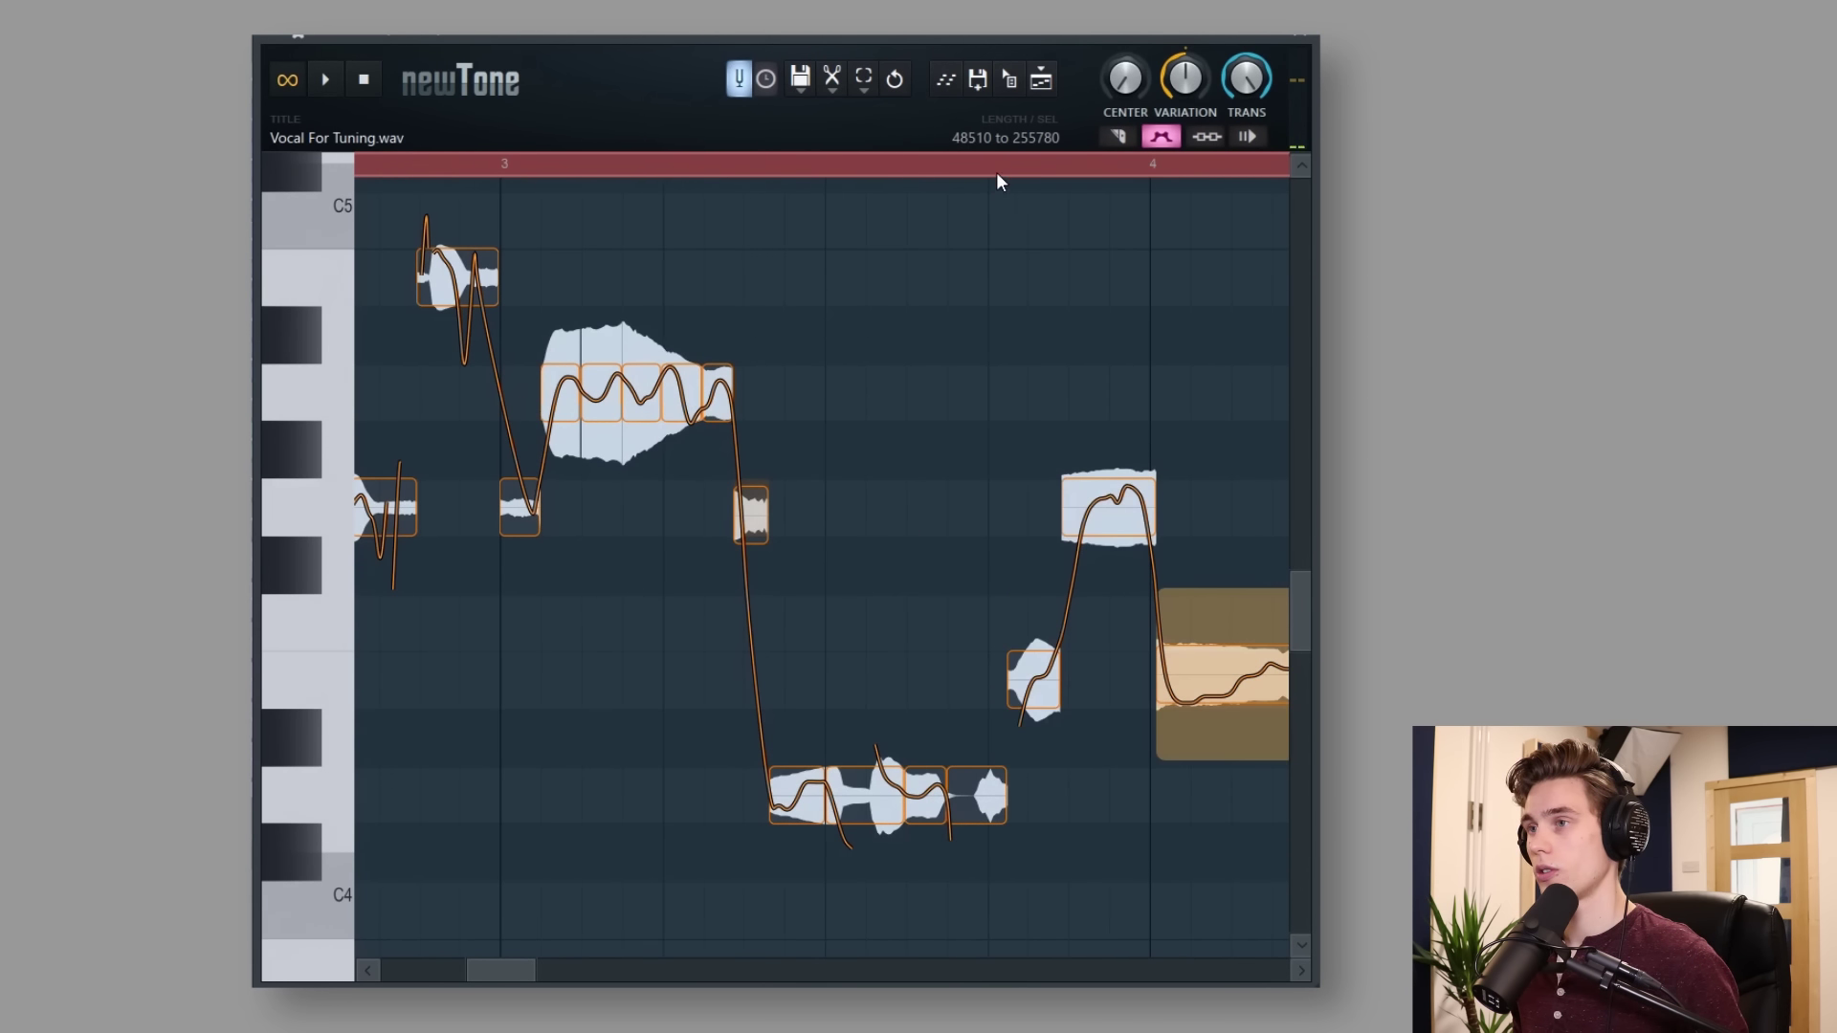
{"action": "scroll", "coordinate": [996, 172], "scroll_direction": "down", "scroll_amount": 3}
{"action": "key", "text": "space"}
{"action": "scroll", "coordinate": [1131, 169], "scroll_direction": "up", "scroll_amount": 4}
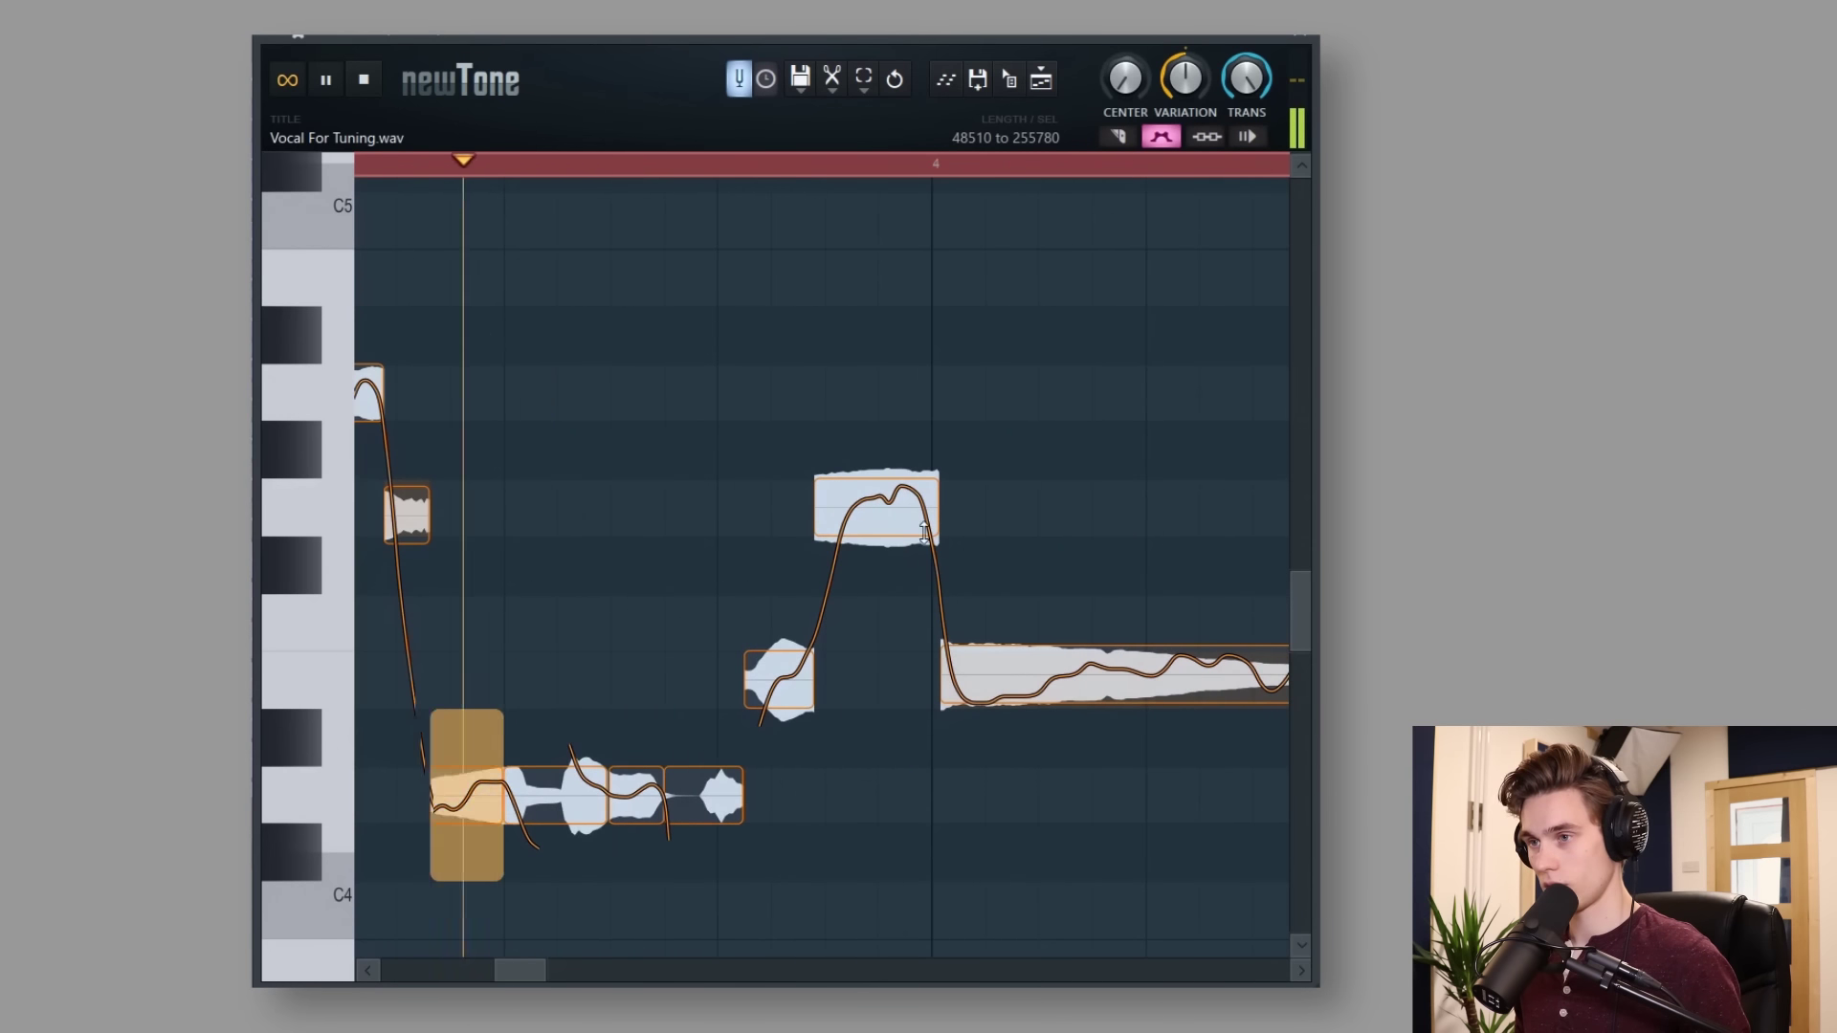
Slice the G-4 note before bar 4 in two and the long final note into five, centring every piece on pitch
{"action": "left_click", "coordinate": [878, 517]}
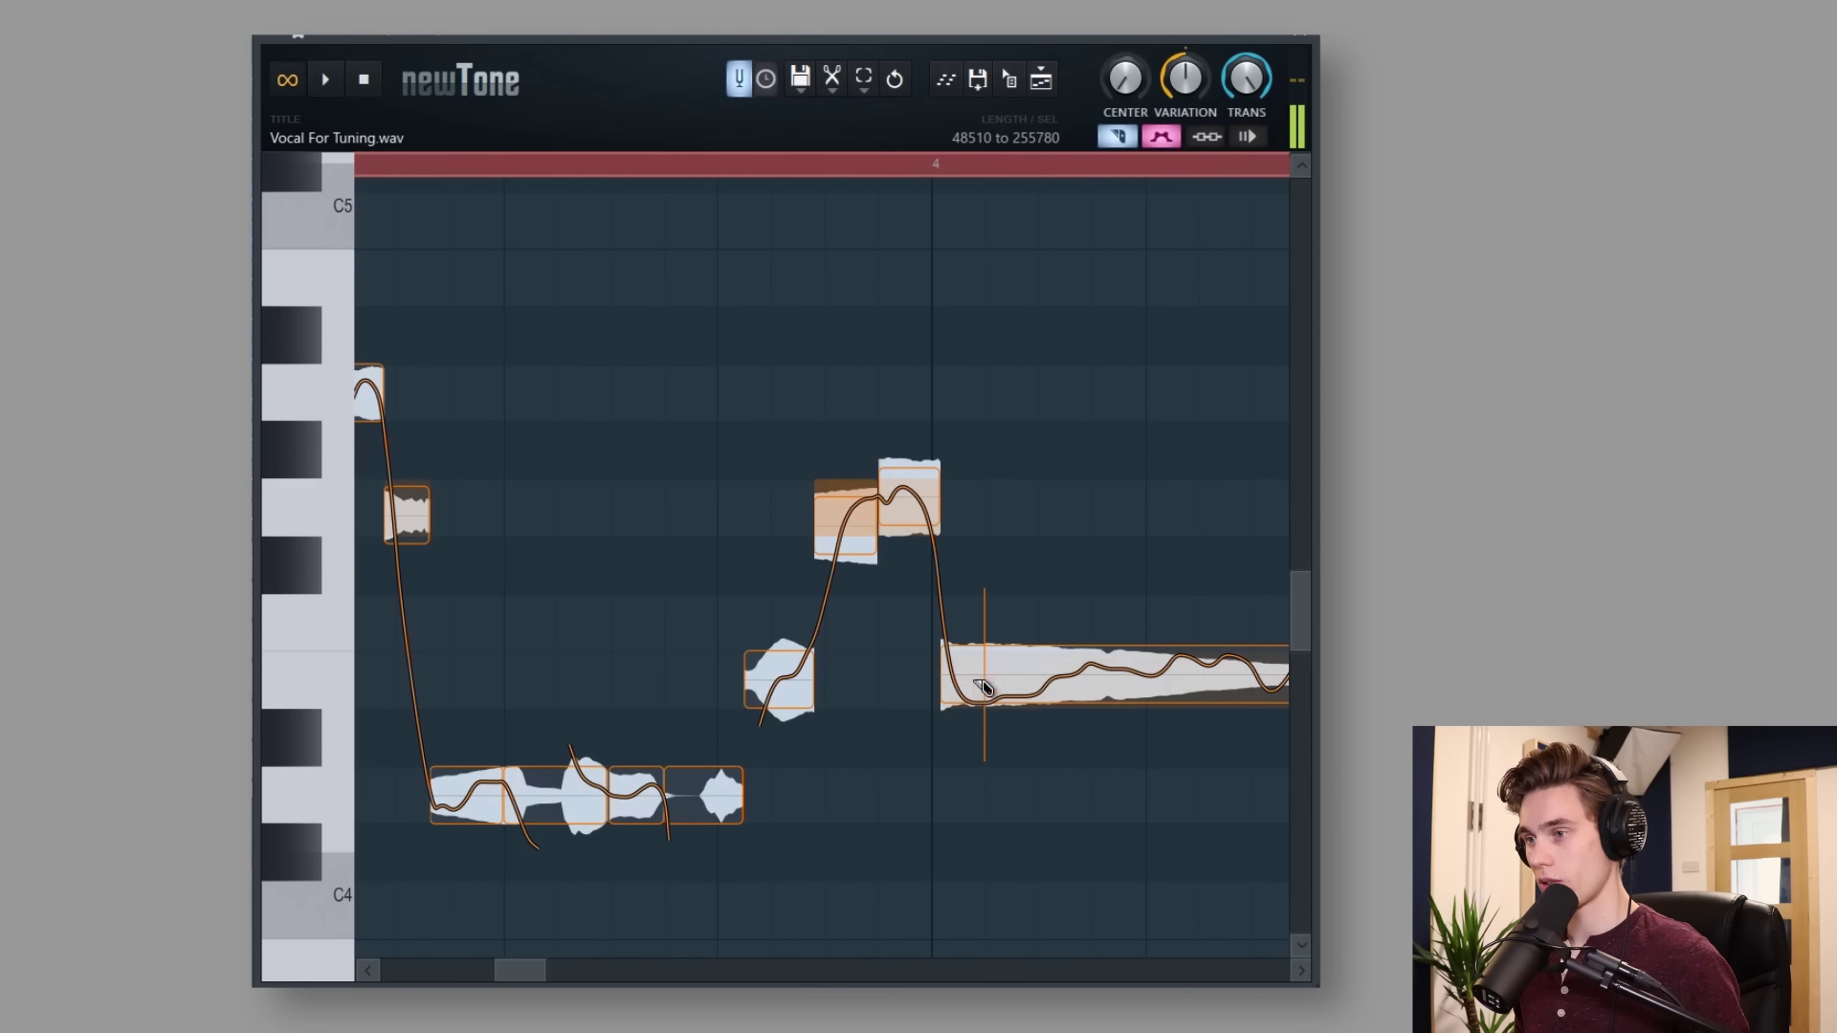
{"action": "left_click", "coordinate": [983, 682]}
{"action": "left_click", "coordinate": [1090, 683]}
{"action": "left_click", "coordinate": [1145, 683]}
{"action": "left_click", "coordinate": [1251, 688]}
{"action": "key", "text": "c"}
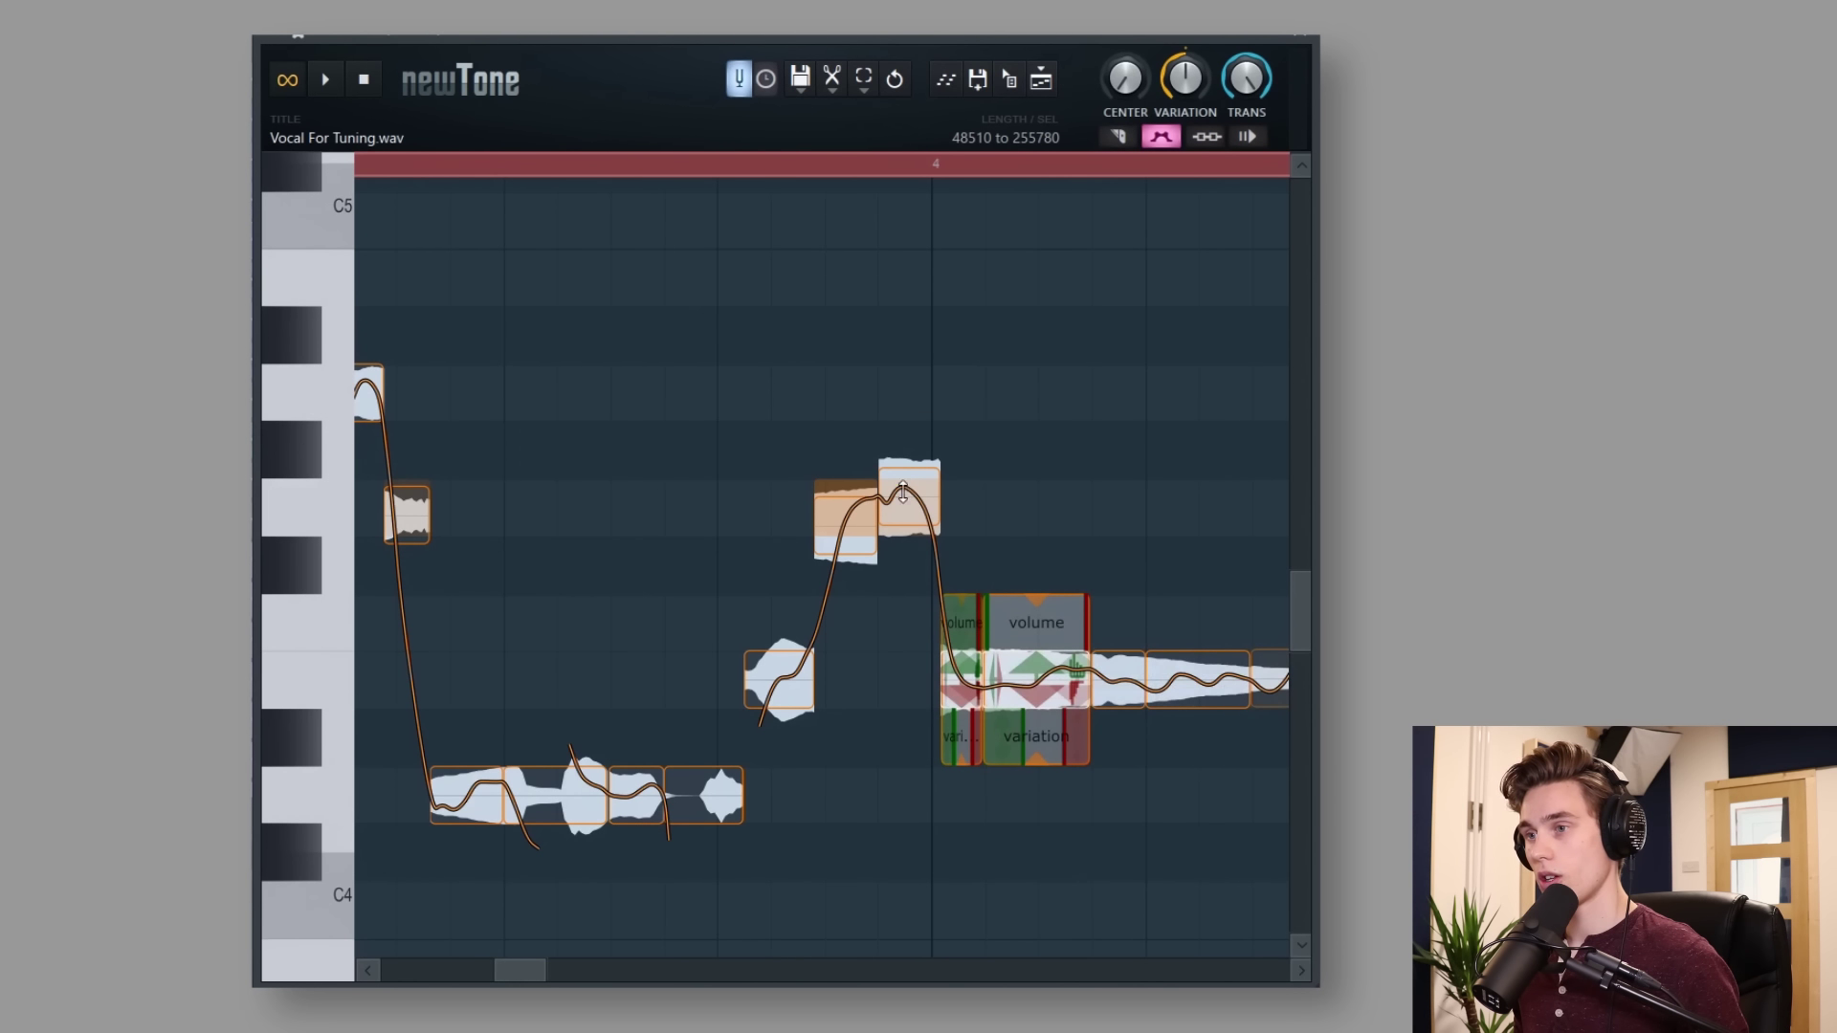
{"action": "scroll", "coordinate": [819, 159], "scroll_direction": "down", "scroll_amount": 2}
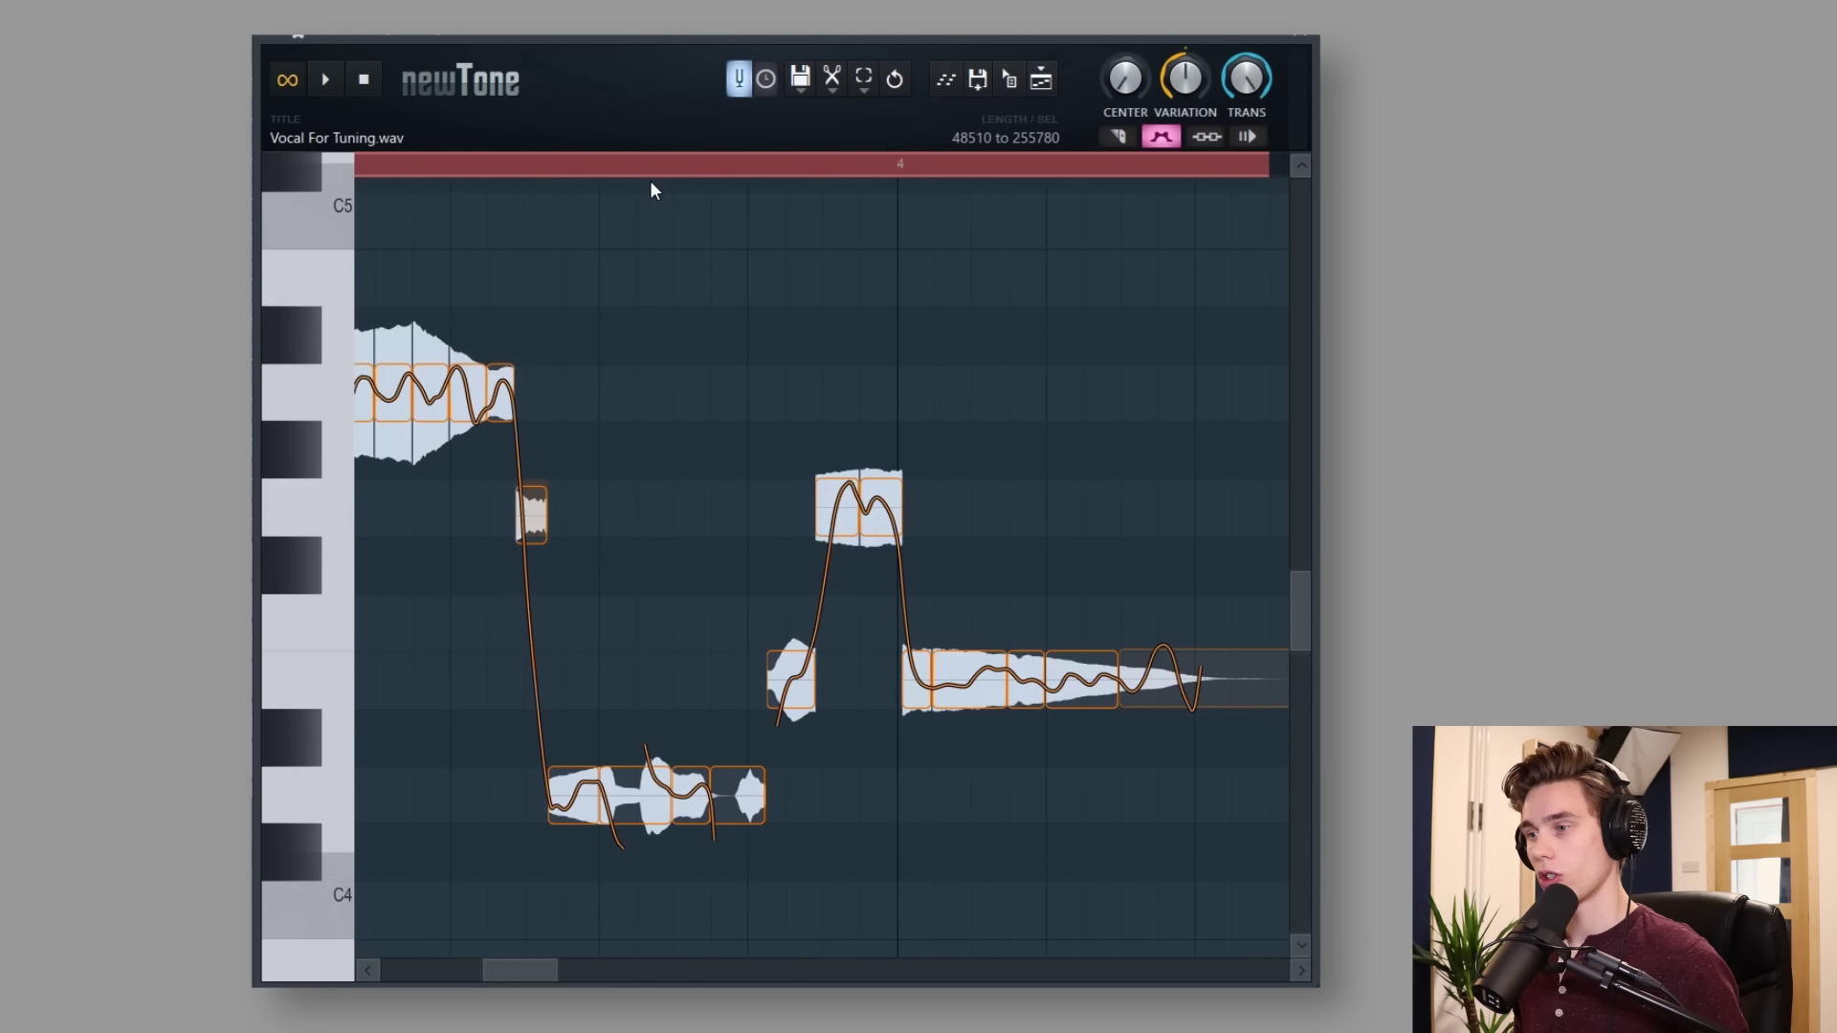
Audition the phrase's ending several times from different points before and at bar 4
{"action": "left_click", "coordinate": [651, 182]}
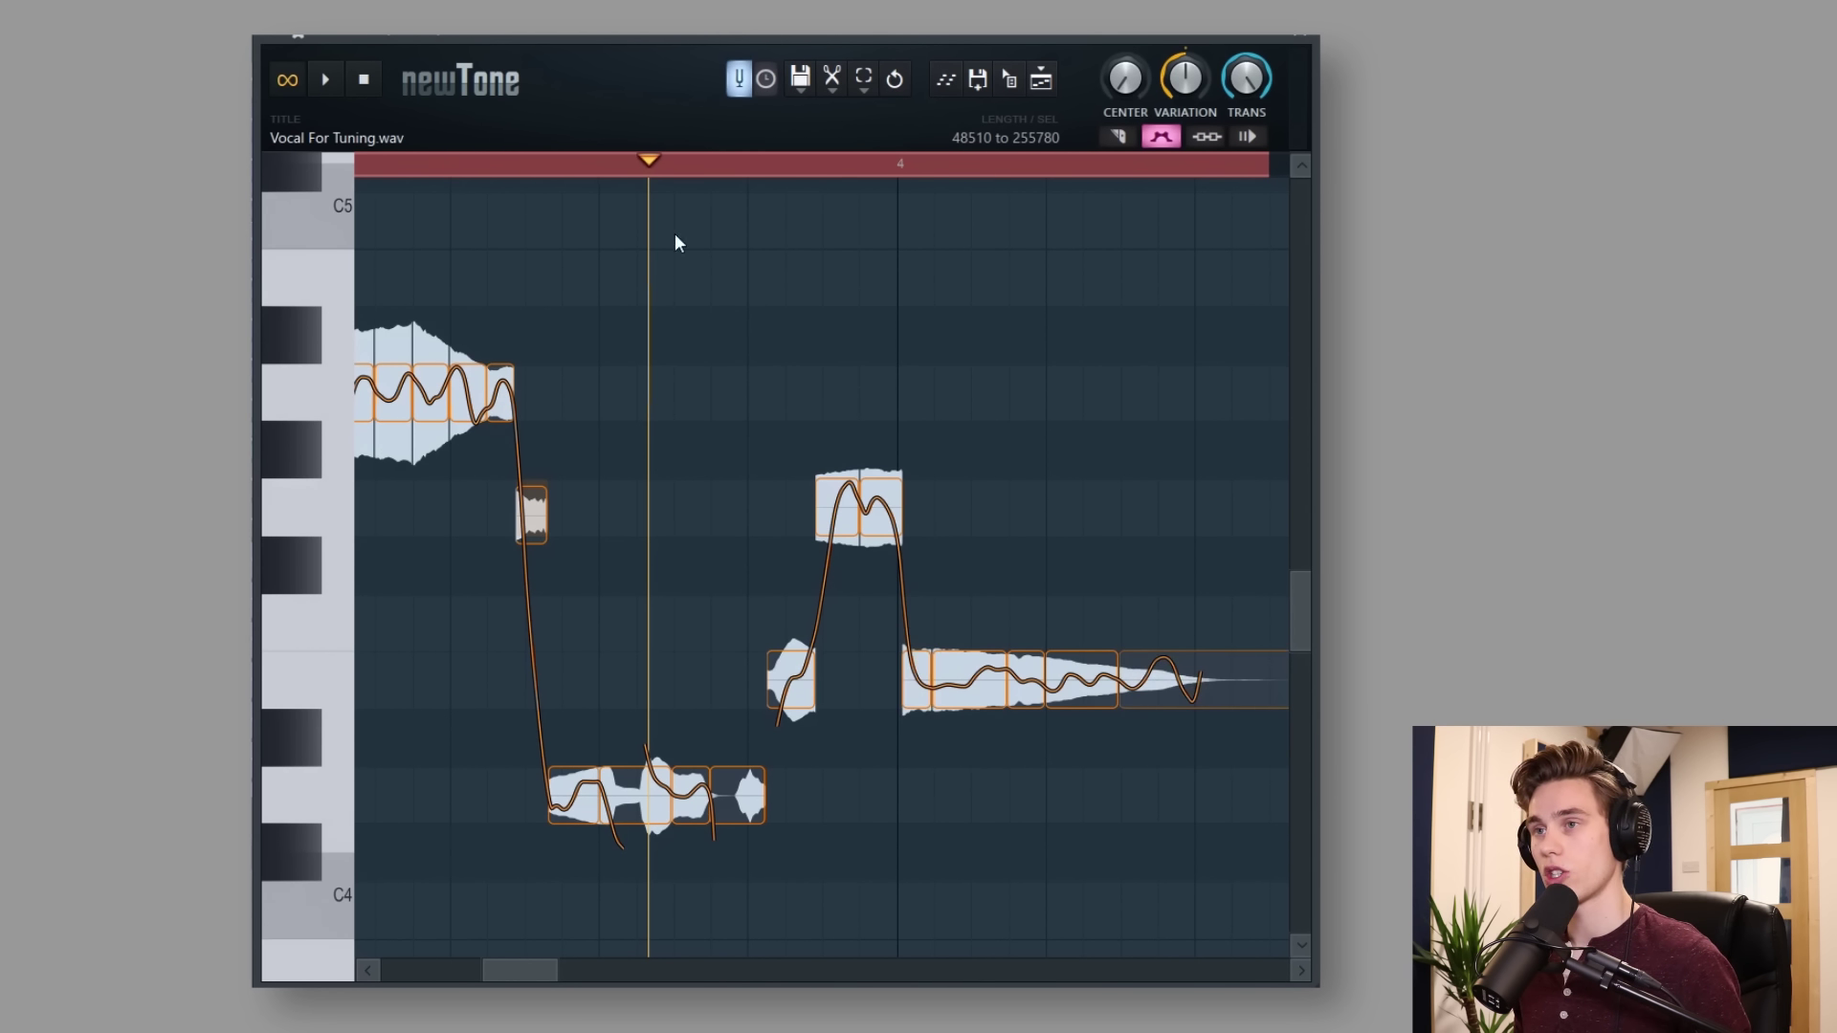
{"action": "left_click", "coordinate": [603, 165]}
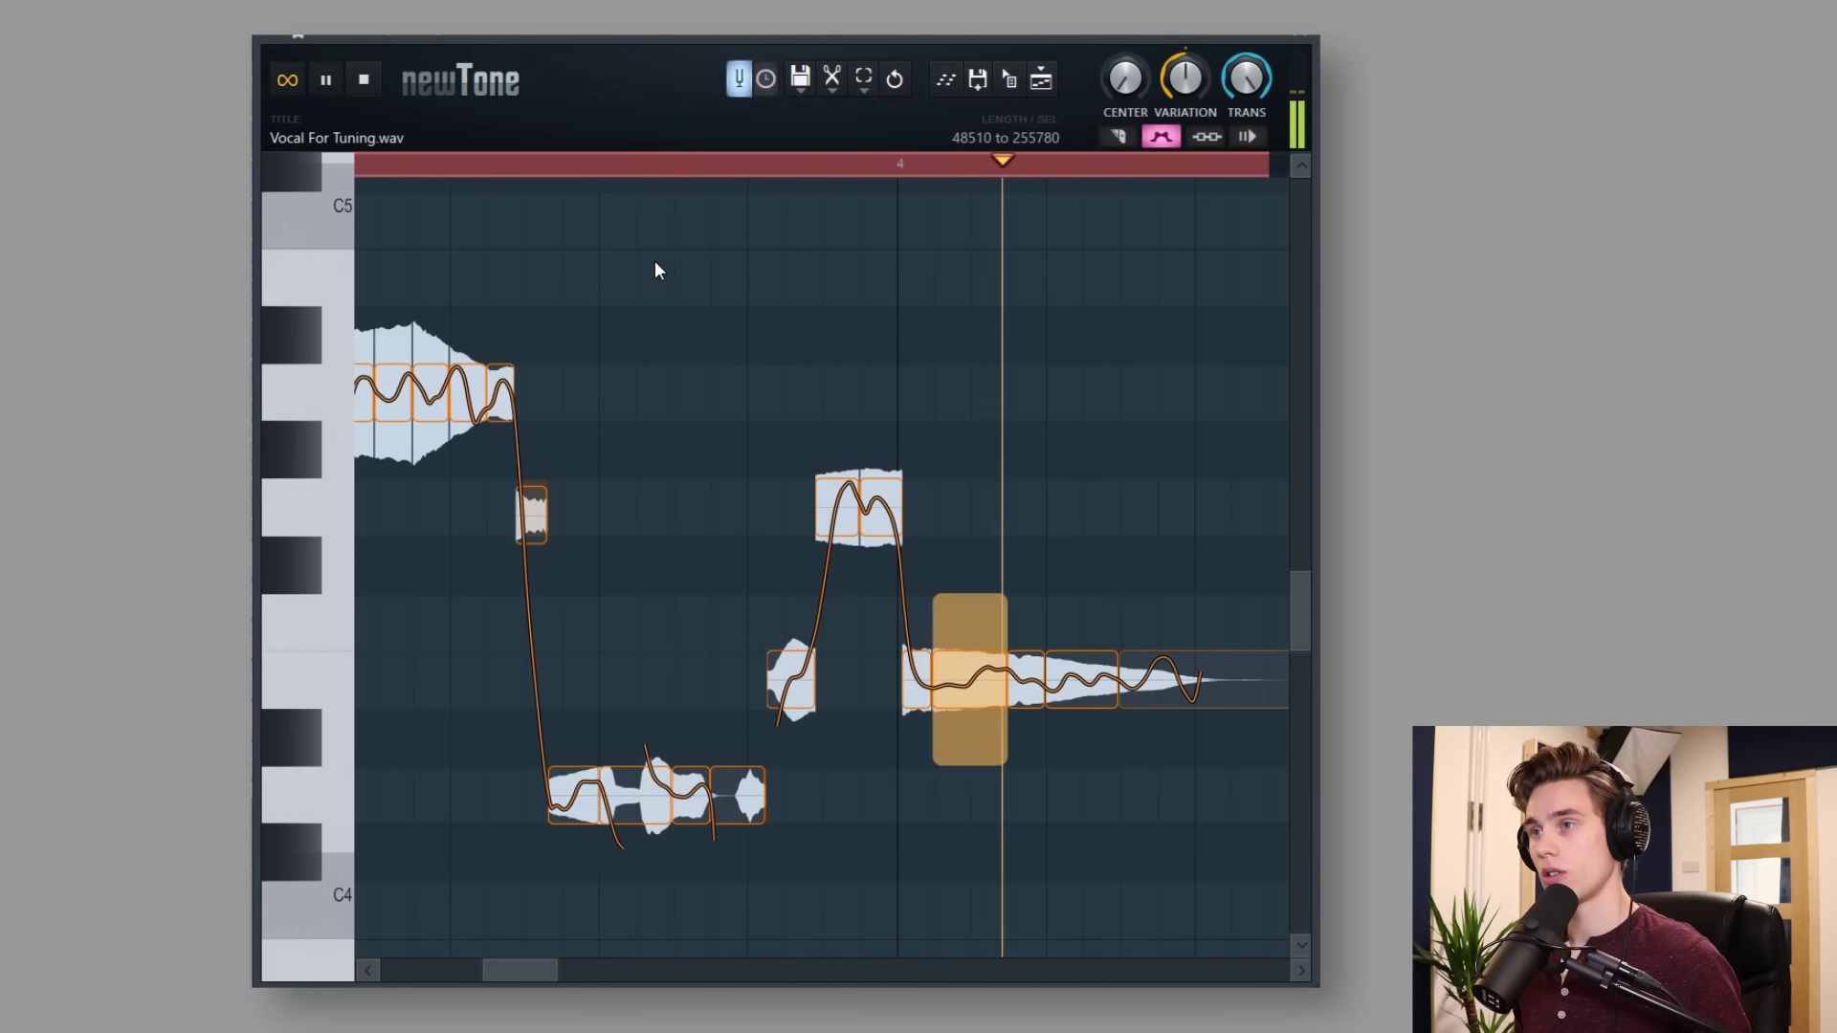
{"action": "left_click", "coordinate": [903, 165]}
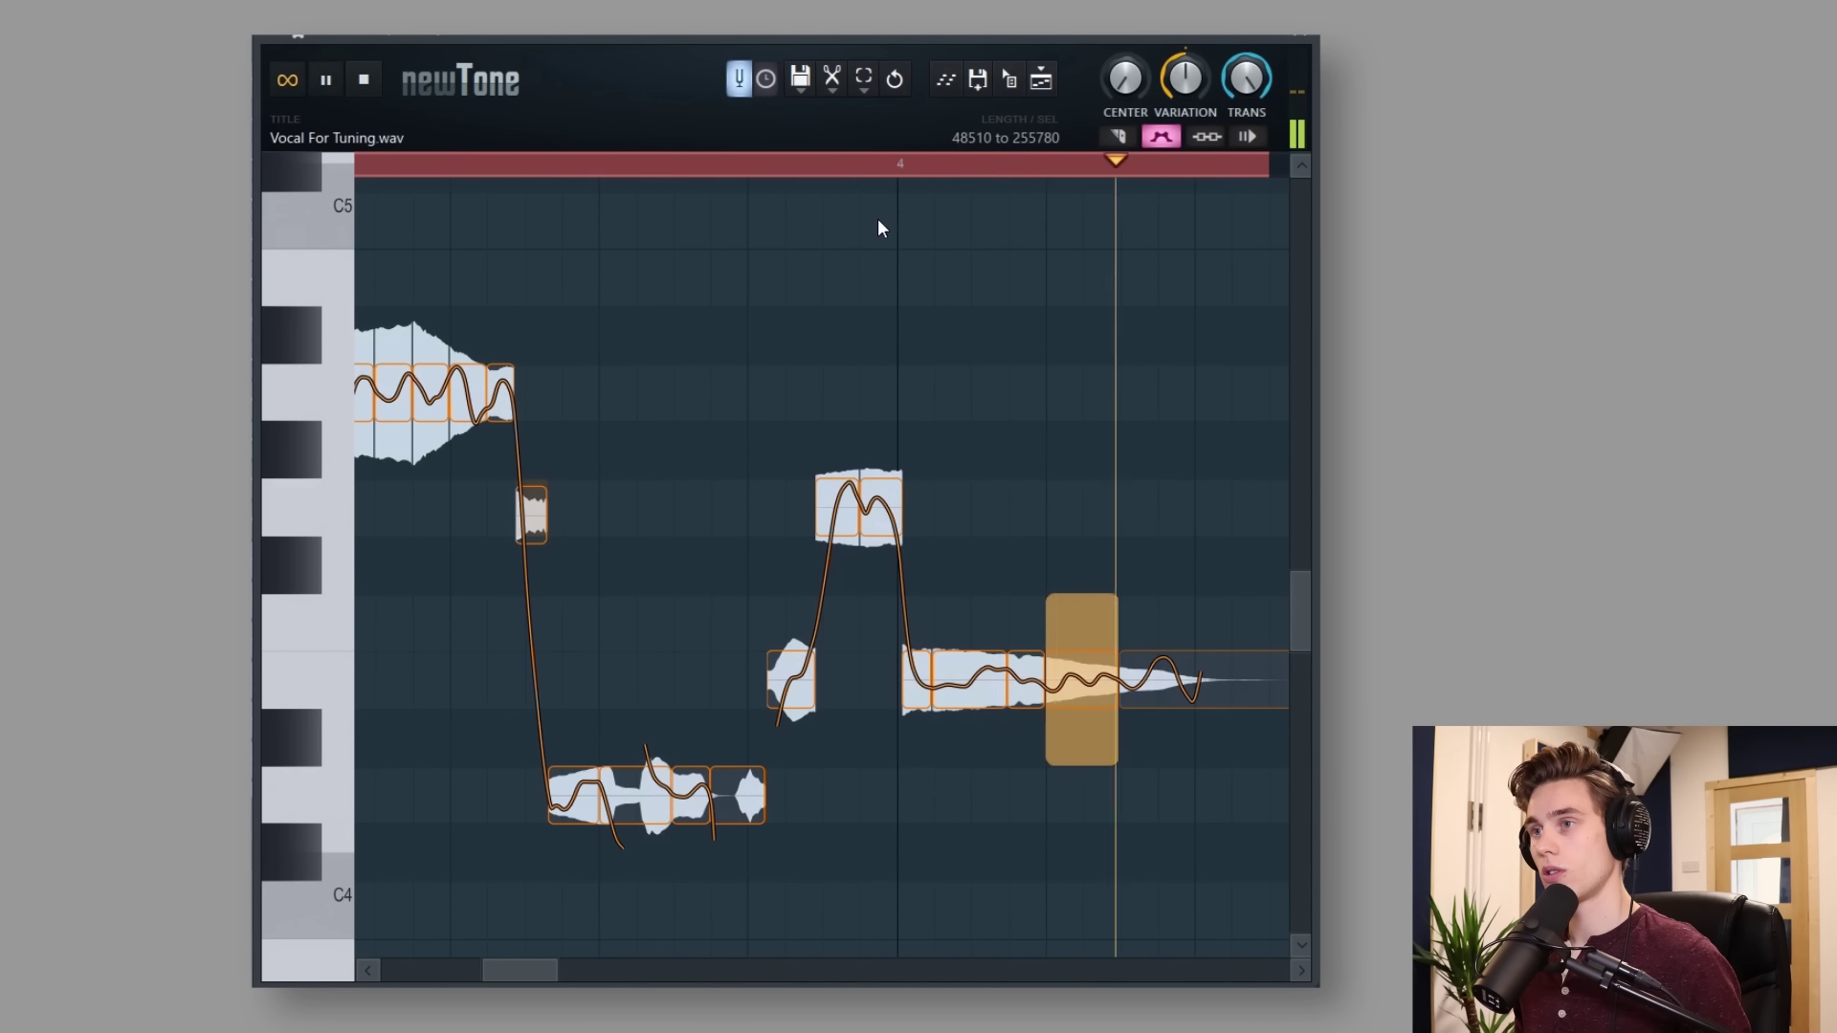
{"action": "key", "text": "space"}
{"action": "key", "text": "space"}
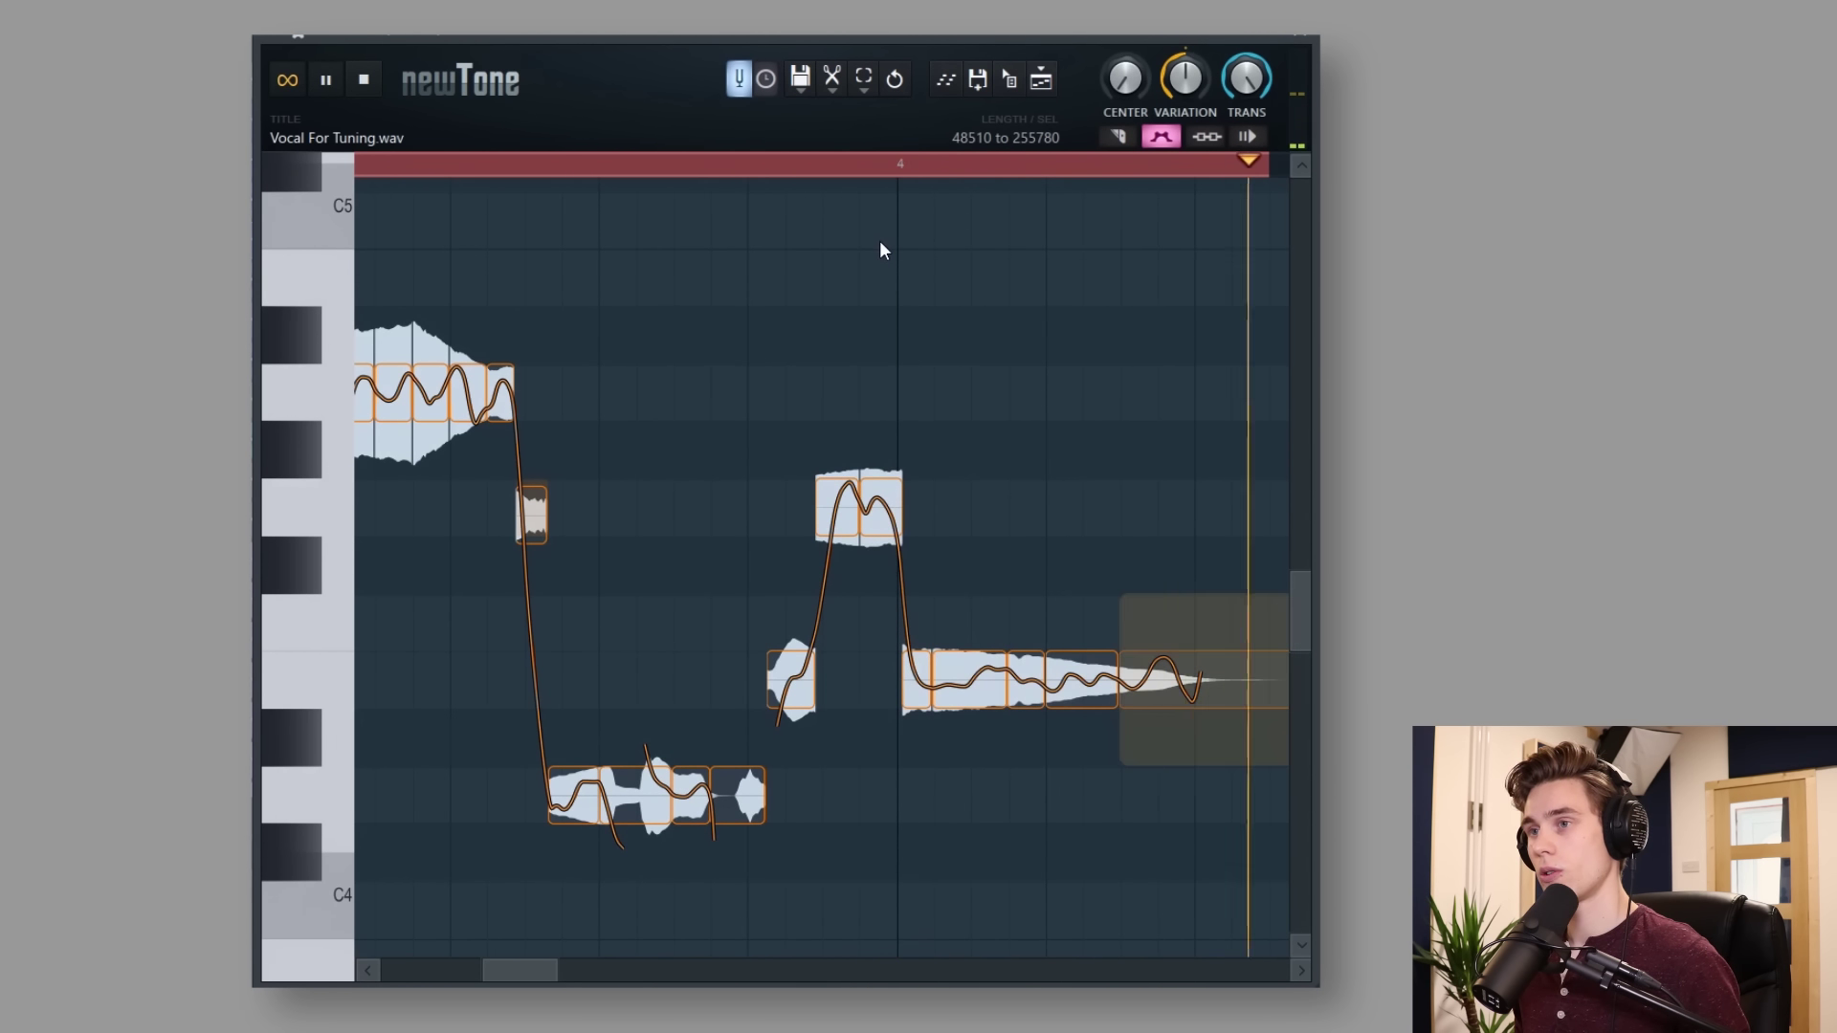
{"action": "key", "text": "space"}
{"action": "left_click", "coordinate": [732, 169]}
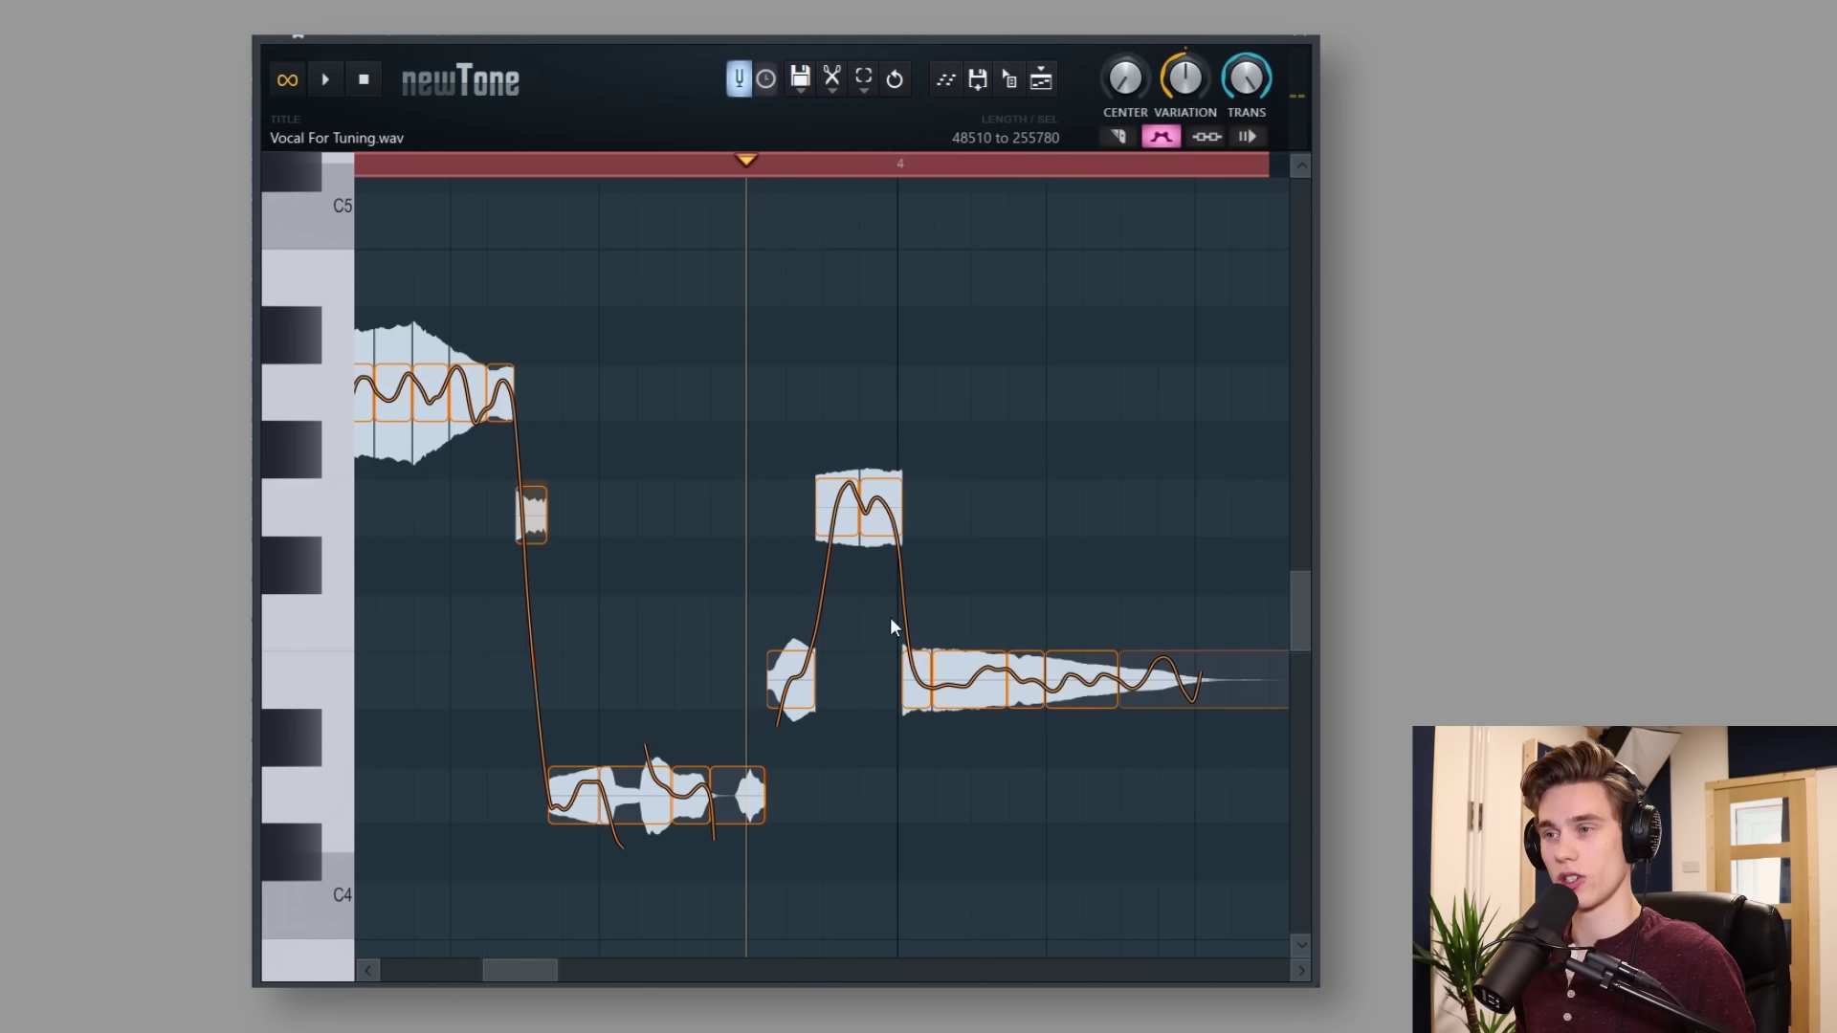
{"action": "left_click", "coordinate": [555, 161]}
{"action": "left_click", "coordinate": [505, 160]}
{"action": "key", "text": "space"}
{"action": "key", "text": "space"}
Adjust the variation ramp-in on the first half of the G-4 note before bar 4 and audition the ending
{"action": "scroll", "coordinate": [804, 650], "scroll_direction": "up", "scroll_amount": 5}
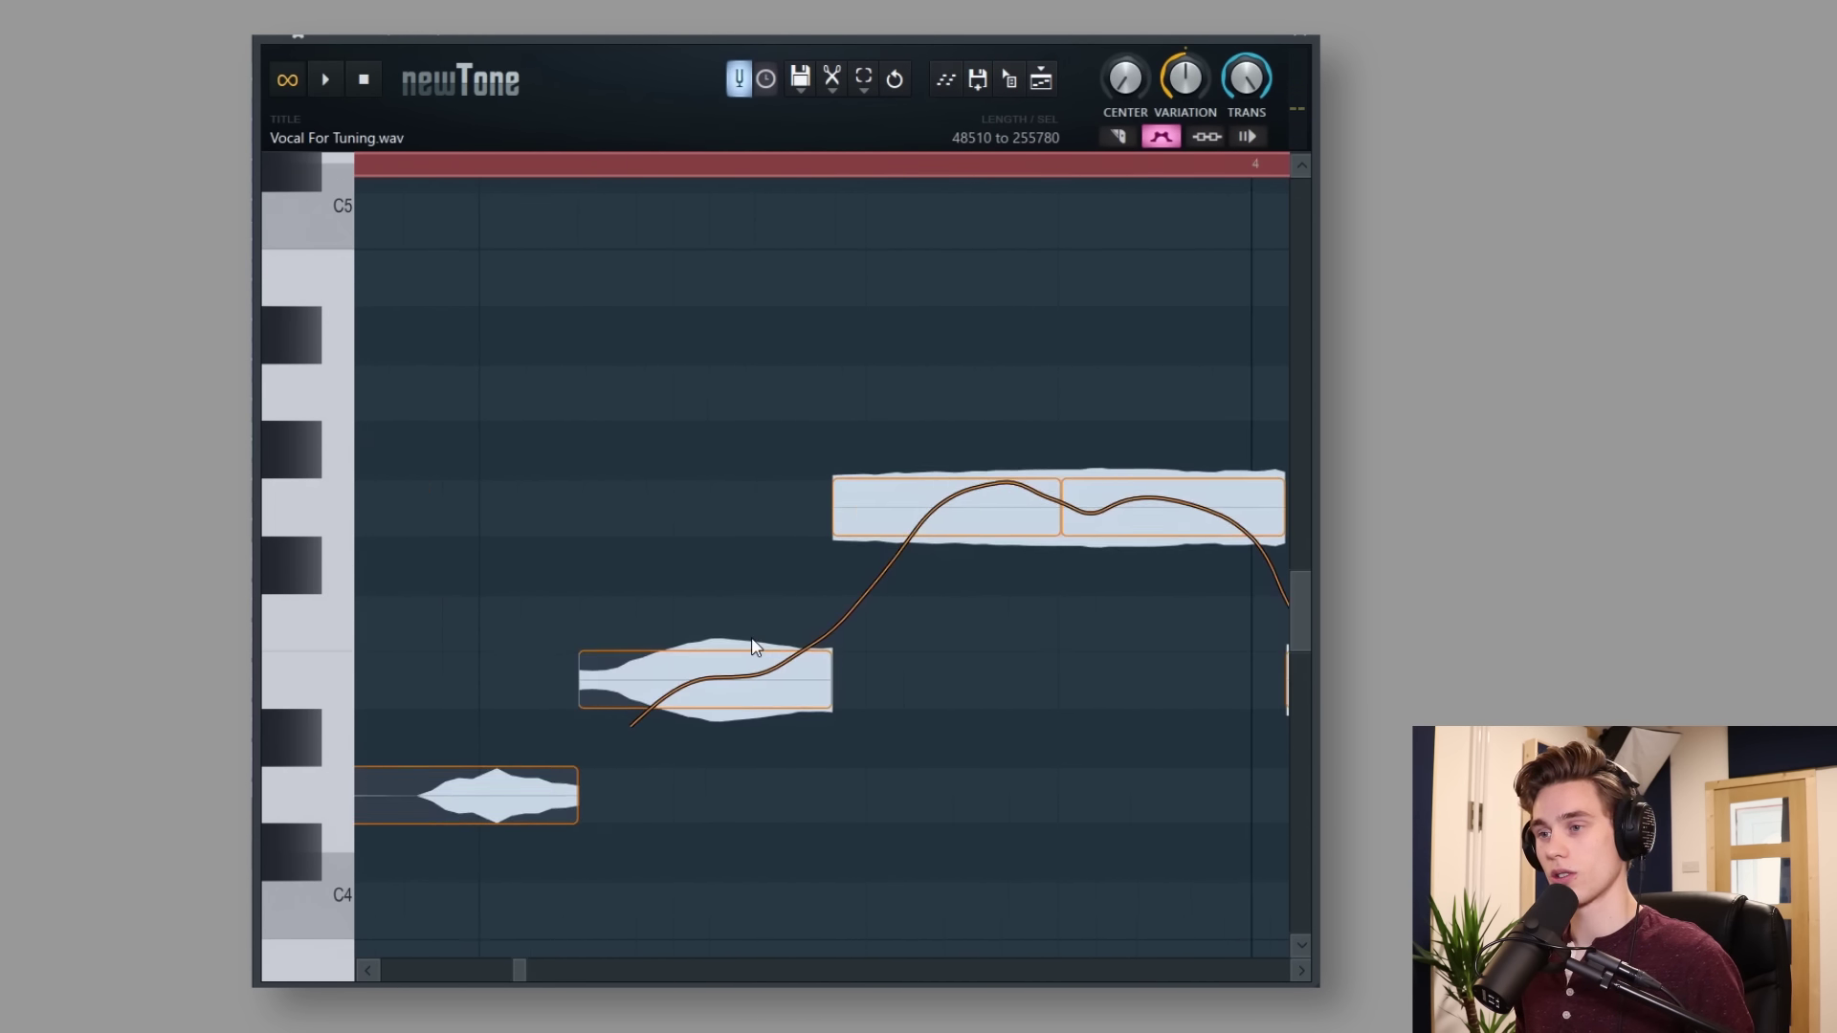
{"action": "mouse_move", "coordinate": [776, 691]}
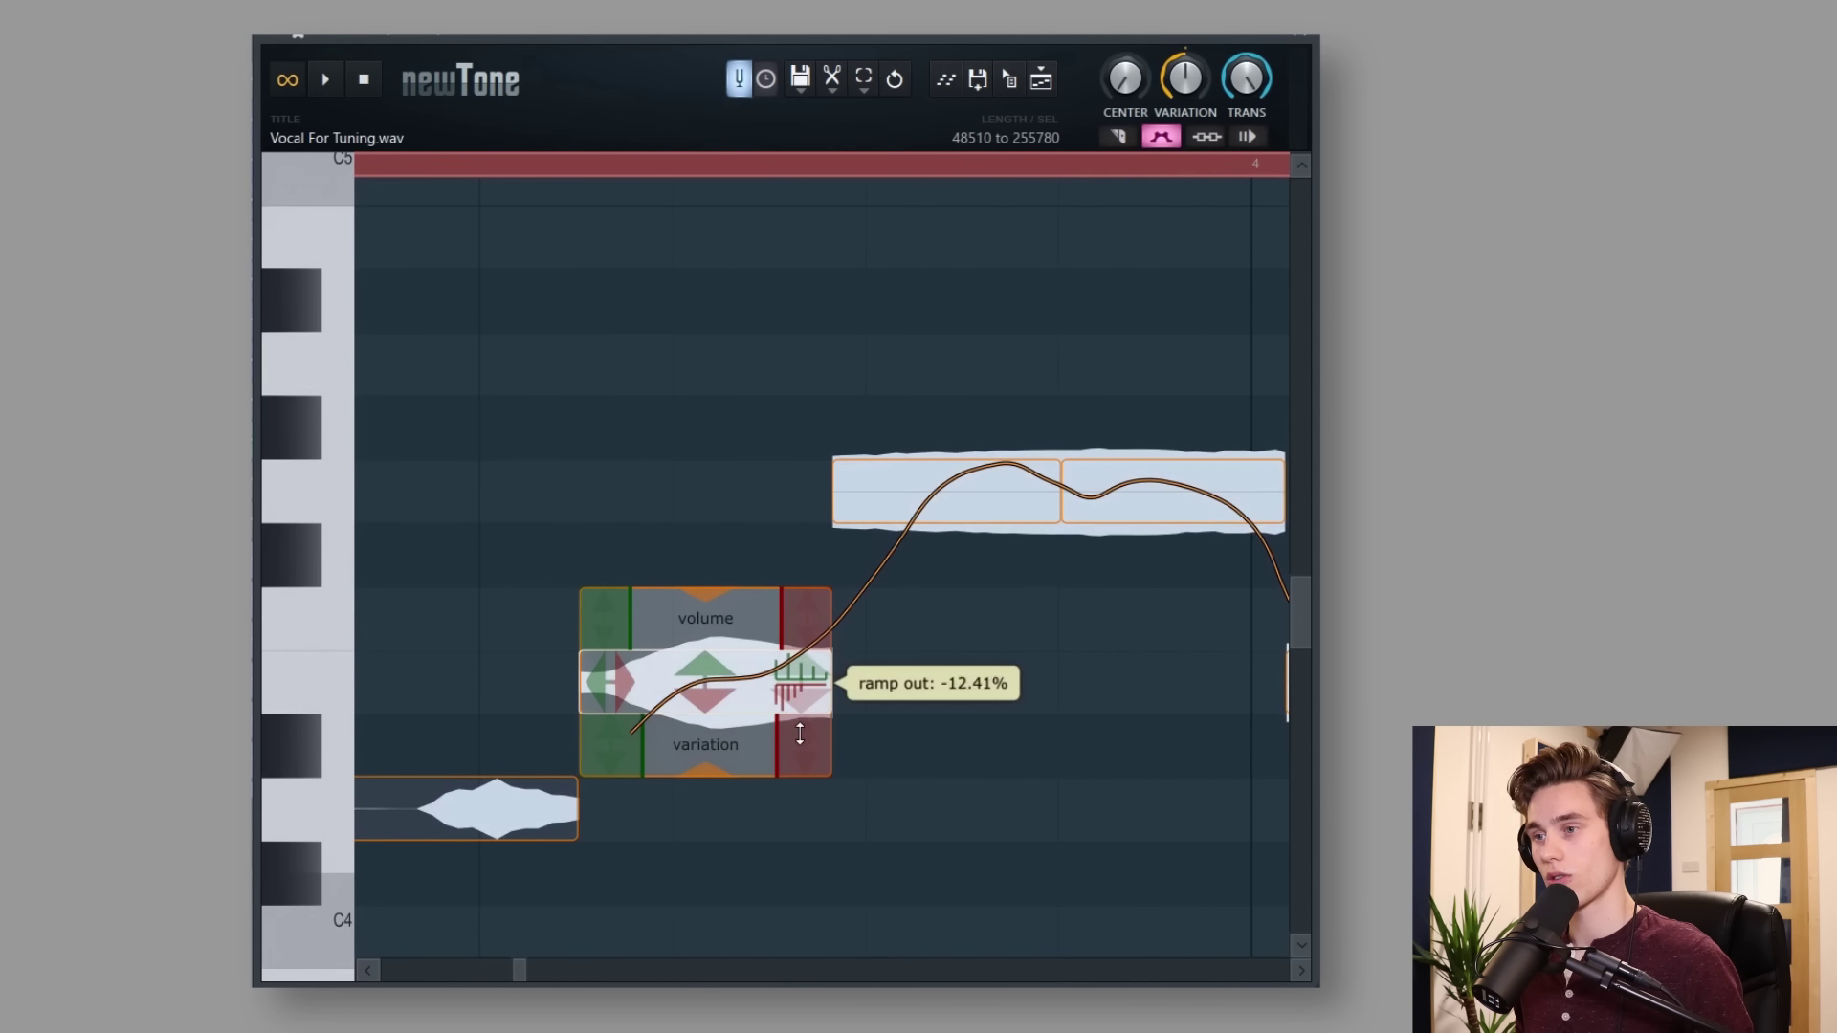
{"action": "left_click", "coordinate": [916, 488]}
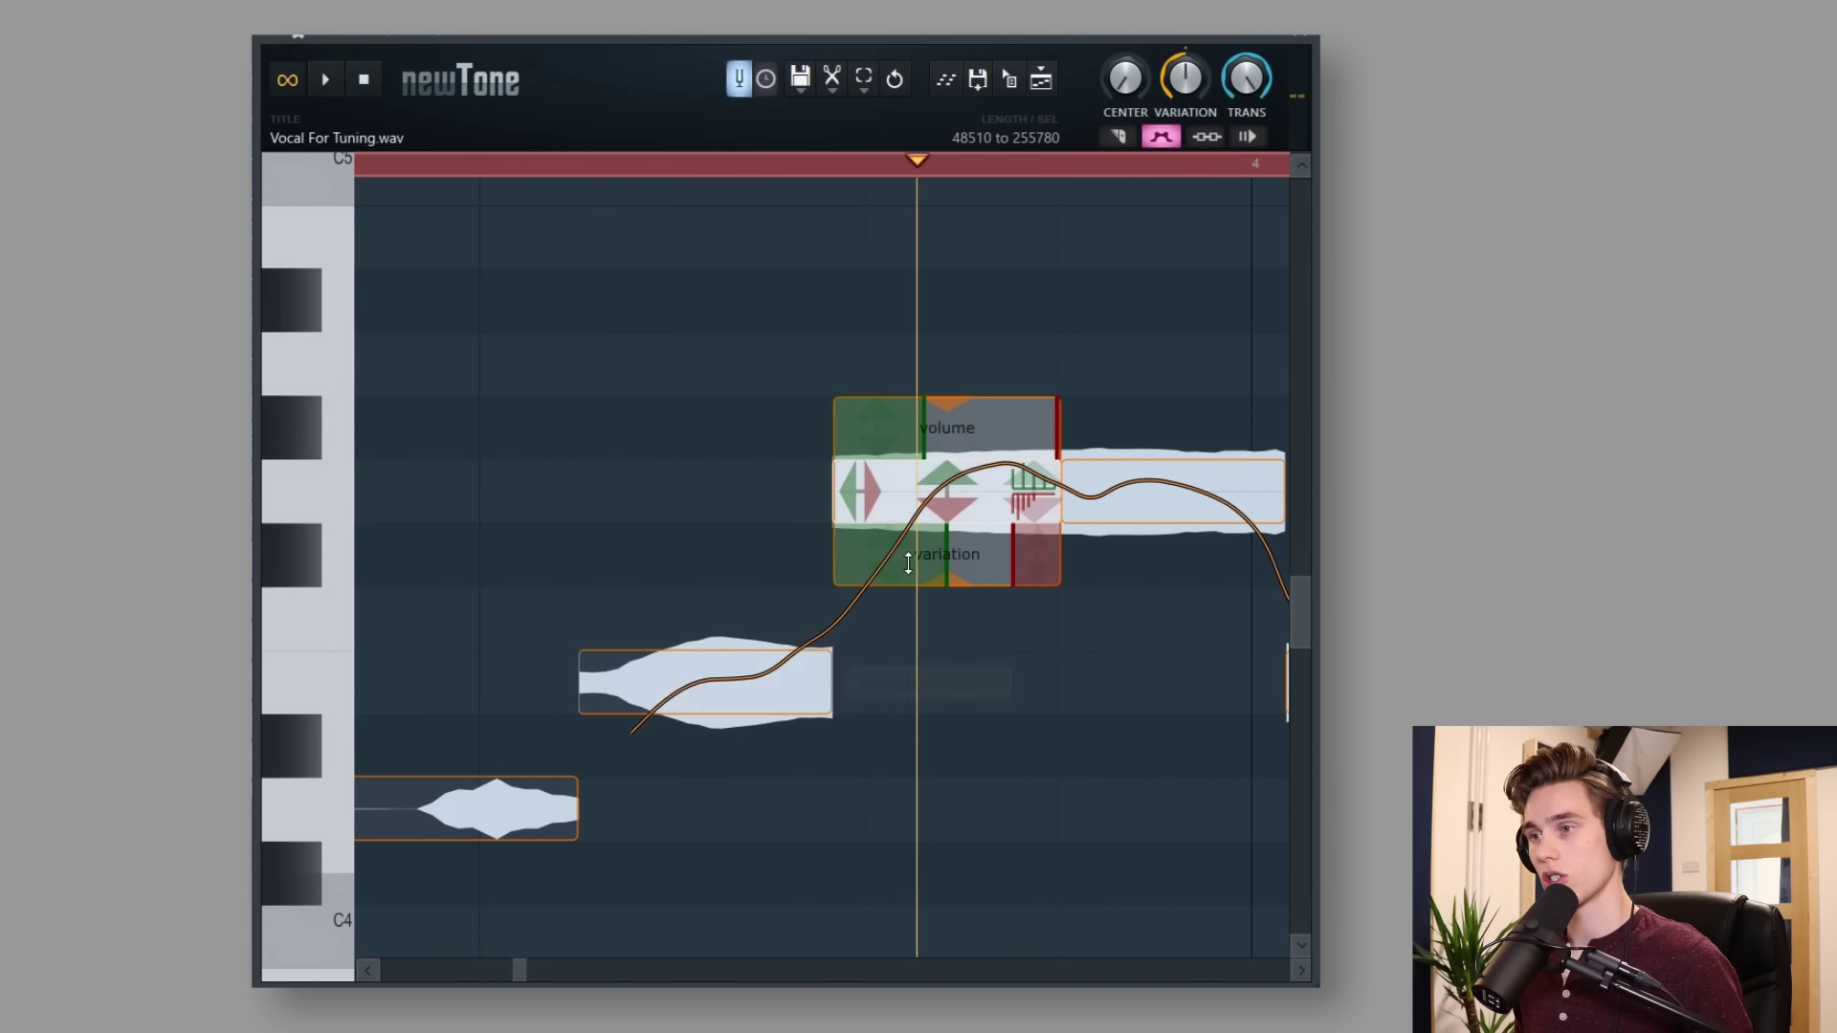
{"action": "mouse_move", "coordinate": [943, 546]}
{"action": "left_mouse_down"}
{"action": "mouse_move", "coordinate": [898, 549]}
{"action": "mouse_move", "coordinate": [963, 543]}
{"action": "mouse_move", "coordinate": [936, 538]}
{"action": "left_mouse_up"}
{"action": "left_click", "coordinate": [402, 157]}
{"action": "scroll", "coordinate": [402, 157], "scroll_direction": "down", "scroll_amount": 6}
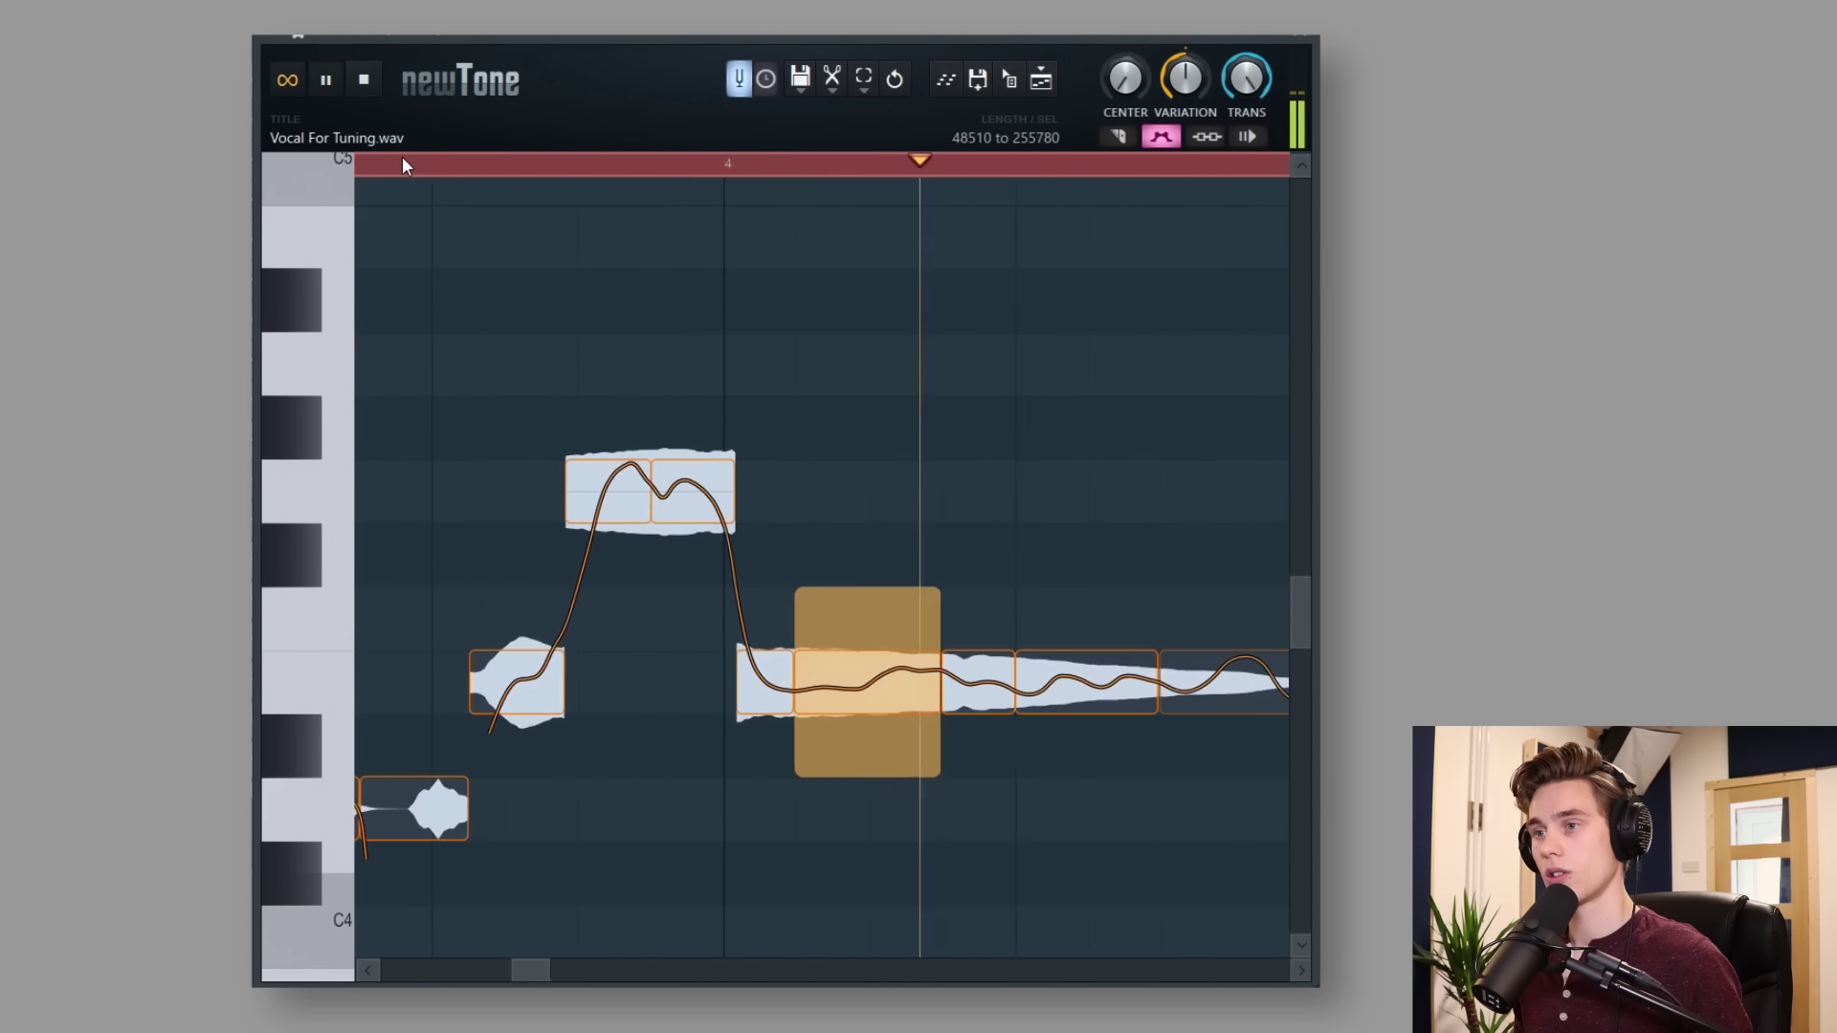
{"action": "key", "text": "space"}
Look over the whole tuned phrase from its first note to its last
{"action": "scroll", "coordinate": [561, 329], "scroll_direction": "down", "scroll_amount": 8}
{"action": "scroll", "coordinate": [564, 170], "scroll_direction": "down", "scroll_amount": 5}
{"action": "scroll", "coordinate": [440, 170], "scroll_direction": "down", "scroll_amount": 2}
{"action": "scroll", "coordinate": [394, 281], "scroll_direction": "up", "scroll_amount": 5}
{"action": "scroll", "coordinate": [390, 164], "scroll_direction": "up", "scroll_amount": 4}
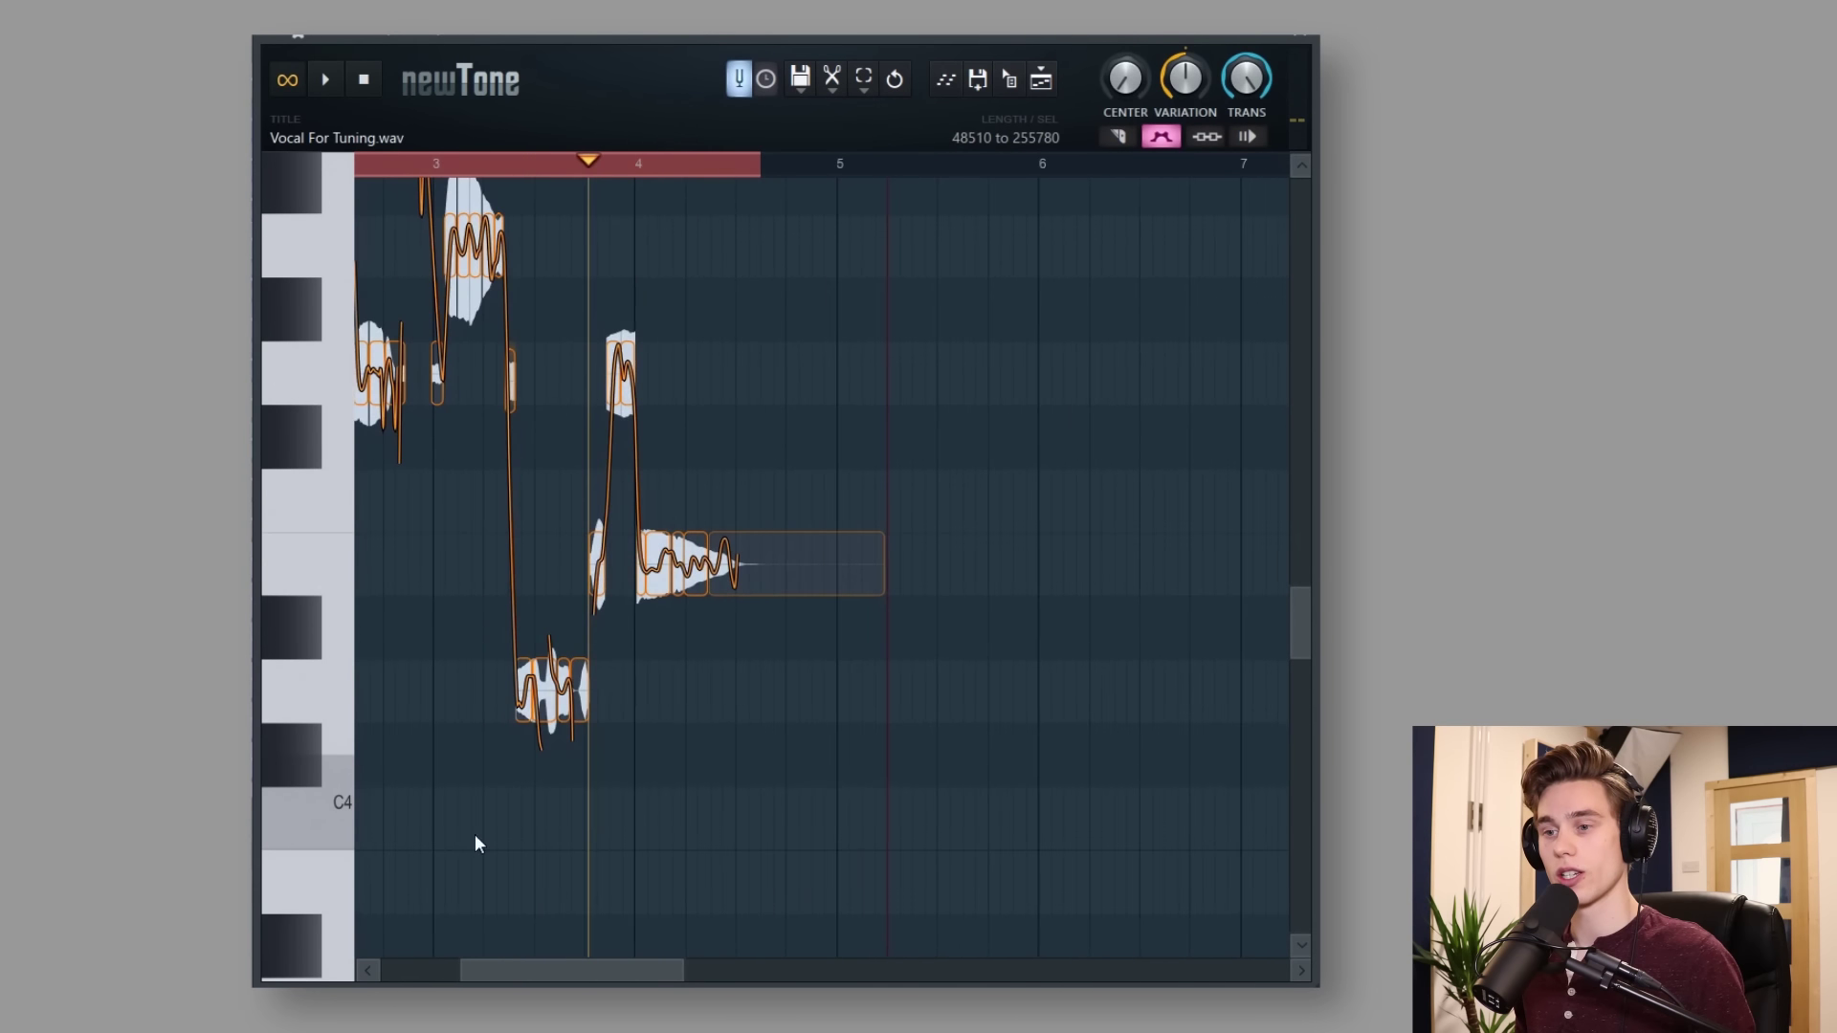
{"action": "left_click_drag", "start_coordinate": [599, 972], "coordinate": [521, 972]}
{"action": "scroll", "coordinate": [743, 360], "scroll_direction": "up", "scroll_amount": 3}
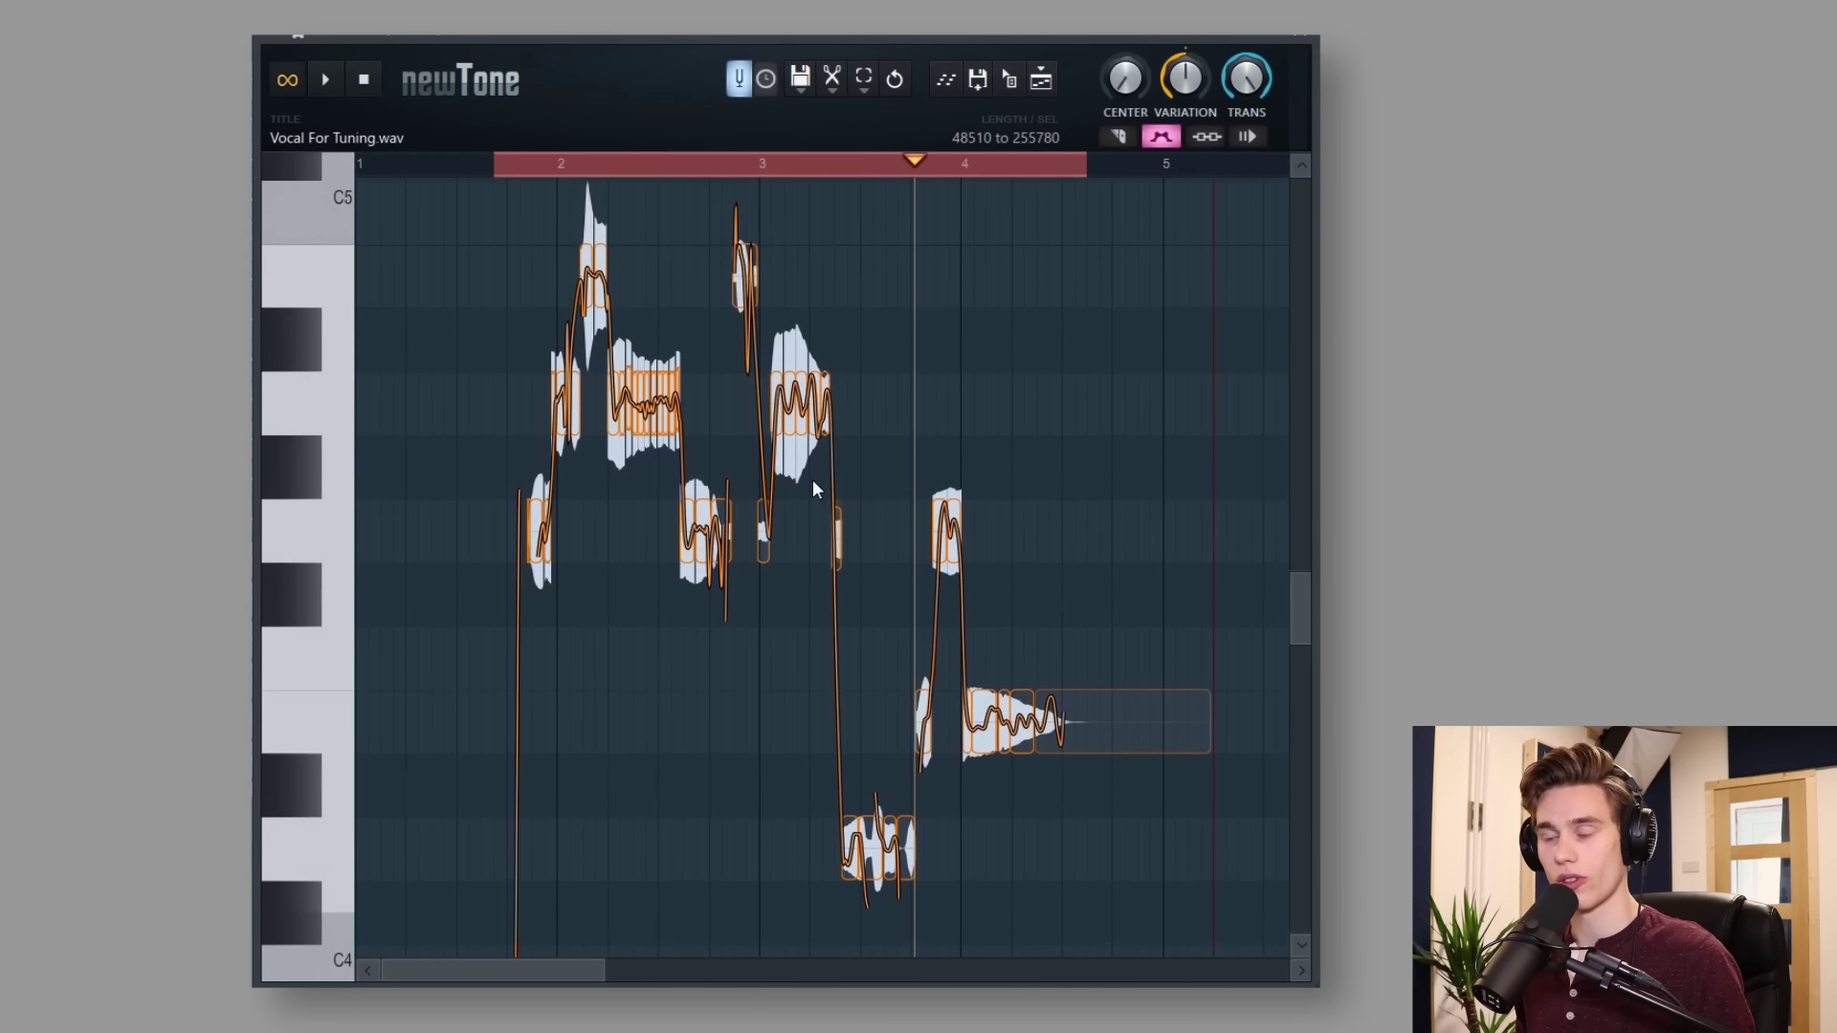
{"action": "scroll", "coordinate": [820, 505], "scroll_direction": "down", "scroll_amount": 2}
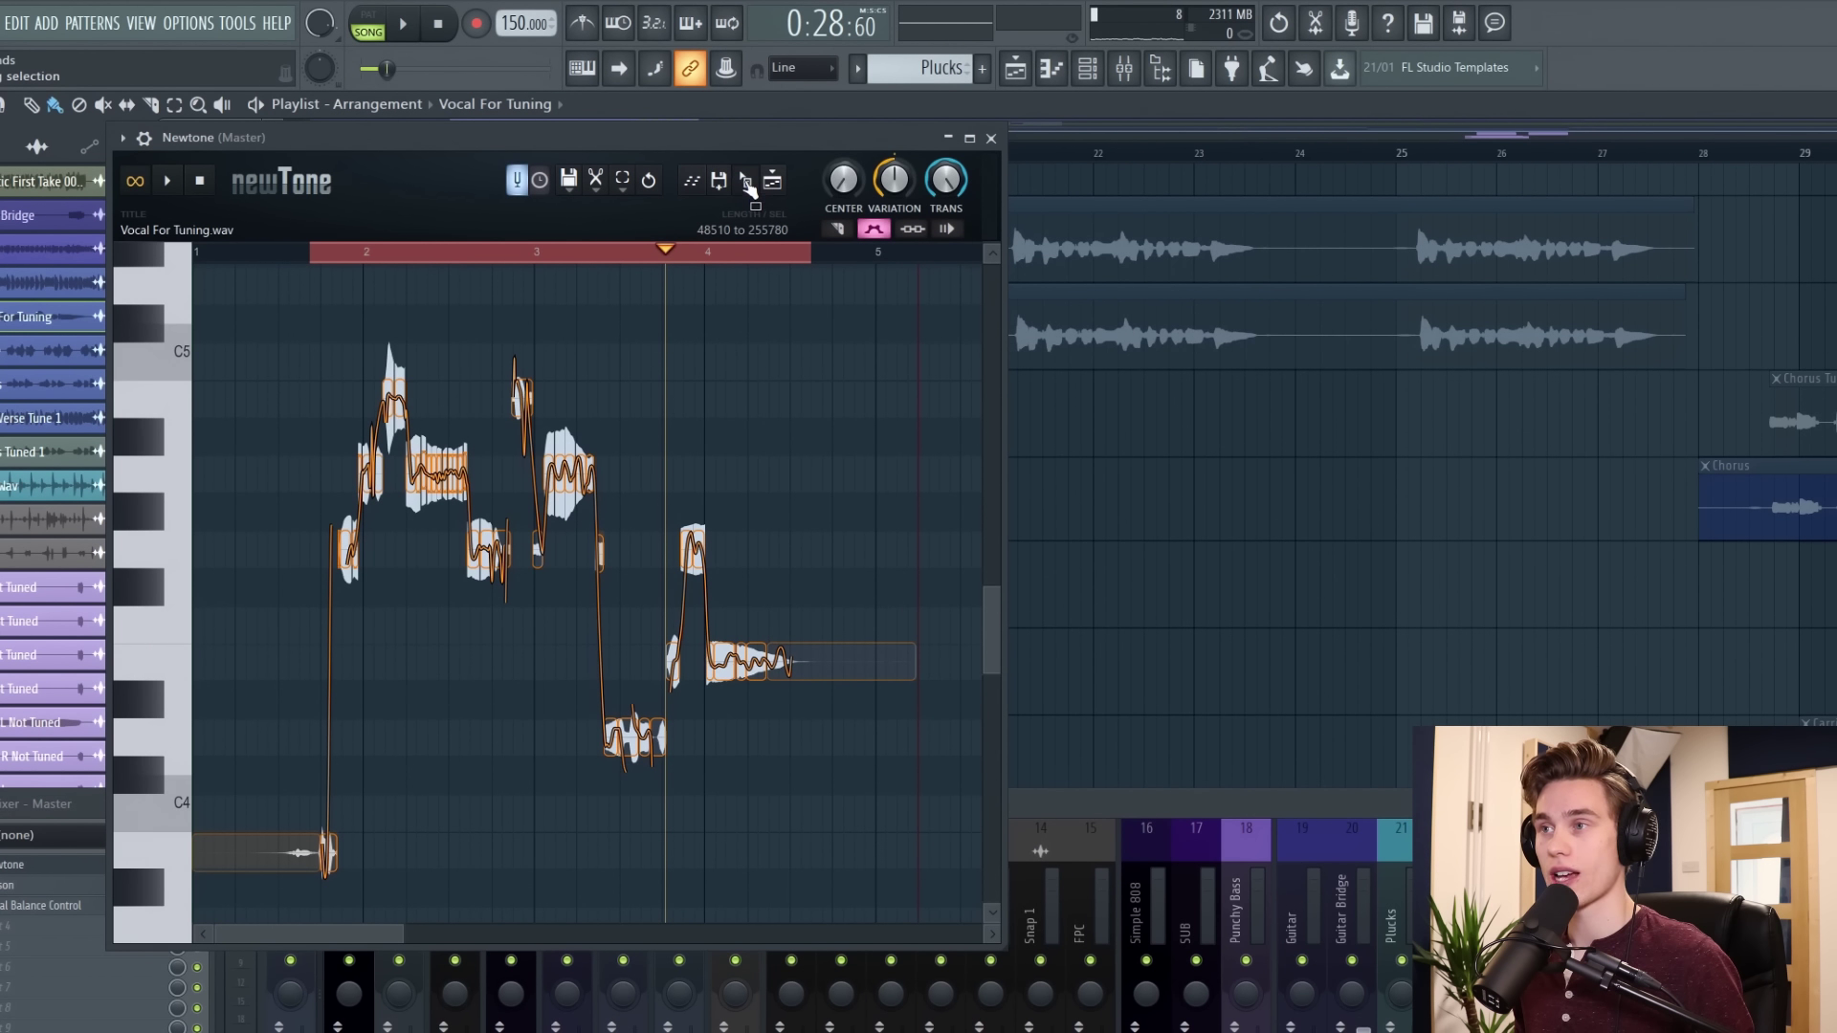
Send the tuned vocal to the playlist's Verse Trim track, close Newtone, and align the clip with the original Vocal For Tuning clip's start
{"action": "left_click_drag", "start_coordinate": [747, 184], "coordinate": [534, 476]}
{"action": "left_click", "coordinate": [991, 138]}
{"action": "scroll", "coordinate": [566, 147], "scroll_direction": "up", "scroll_amount": 5}
{"action": "left_click_drag", "start_coordinate": [457, 426], "coordinate": [517, 448]}
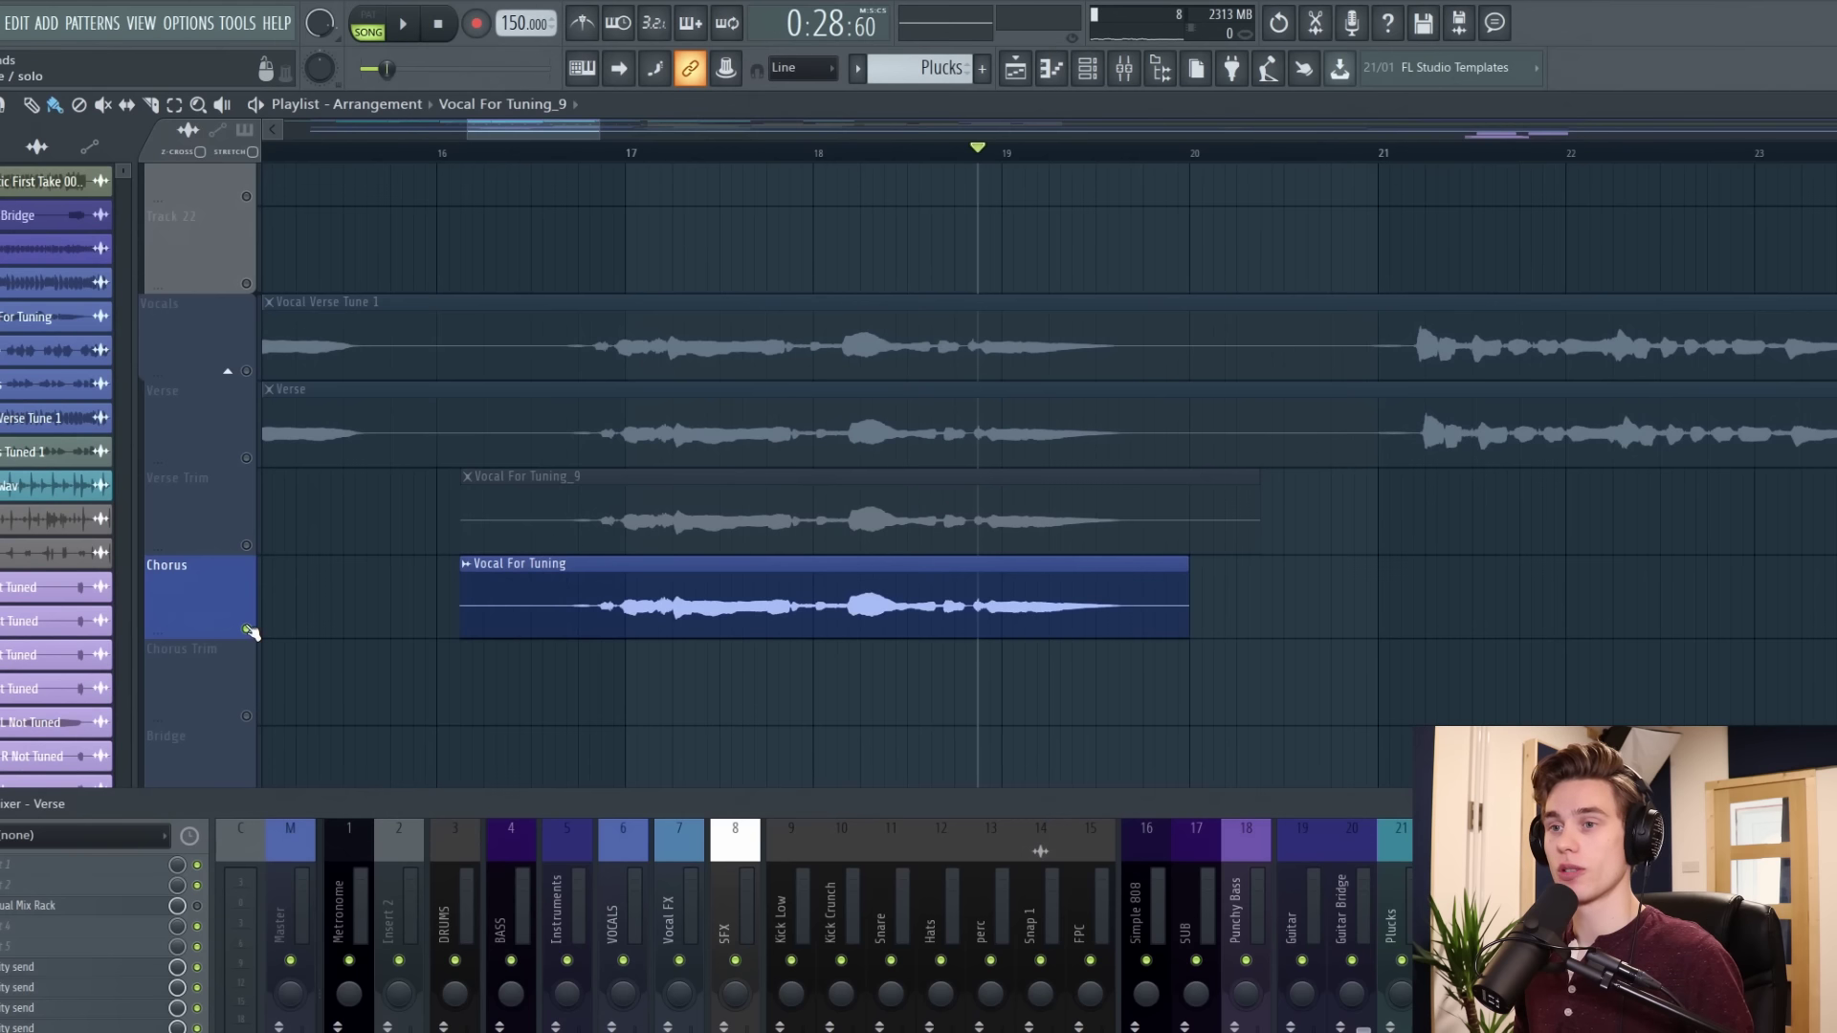
Mute the Chorus track, unmute Verse Trim, and play the tuned vocal from bar 16
{"action": "left_click", "coordinate": [247, 630]}
{"action": "left_click", "coordinate": [246, 544]}
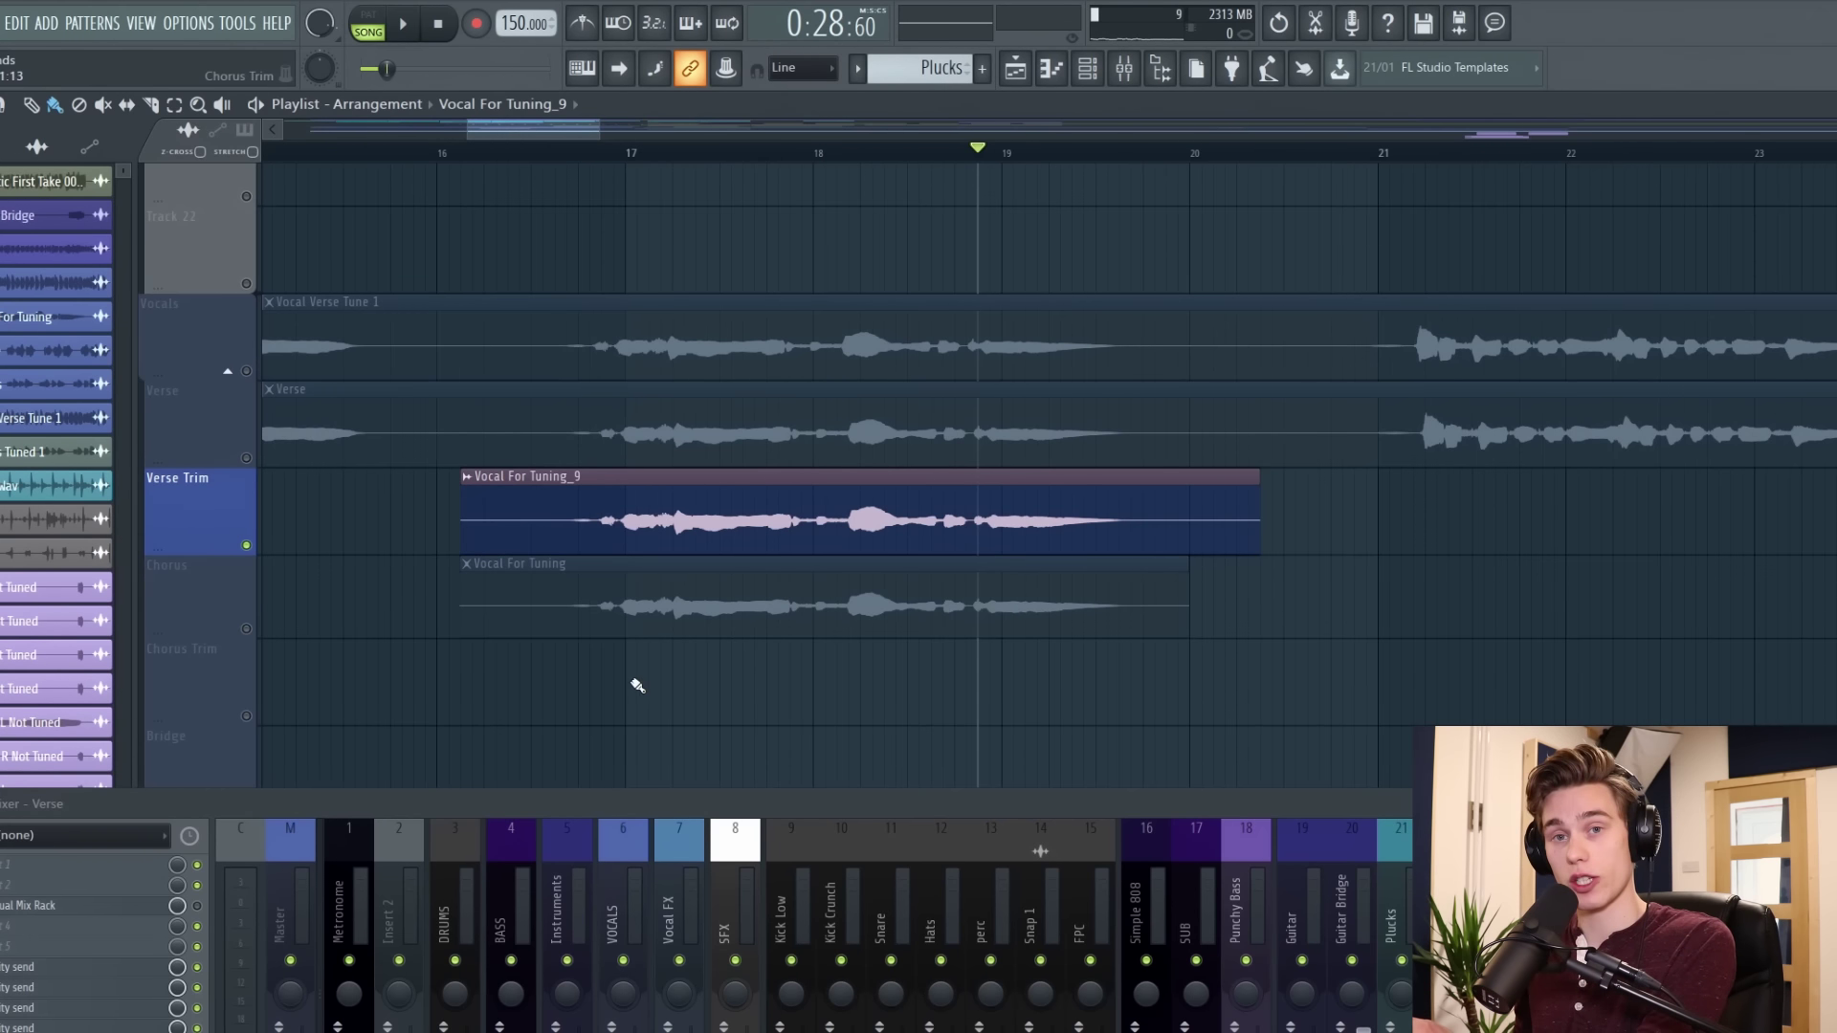
{"action": "left_click", "coordinate": [439, 153]}
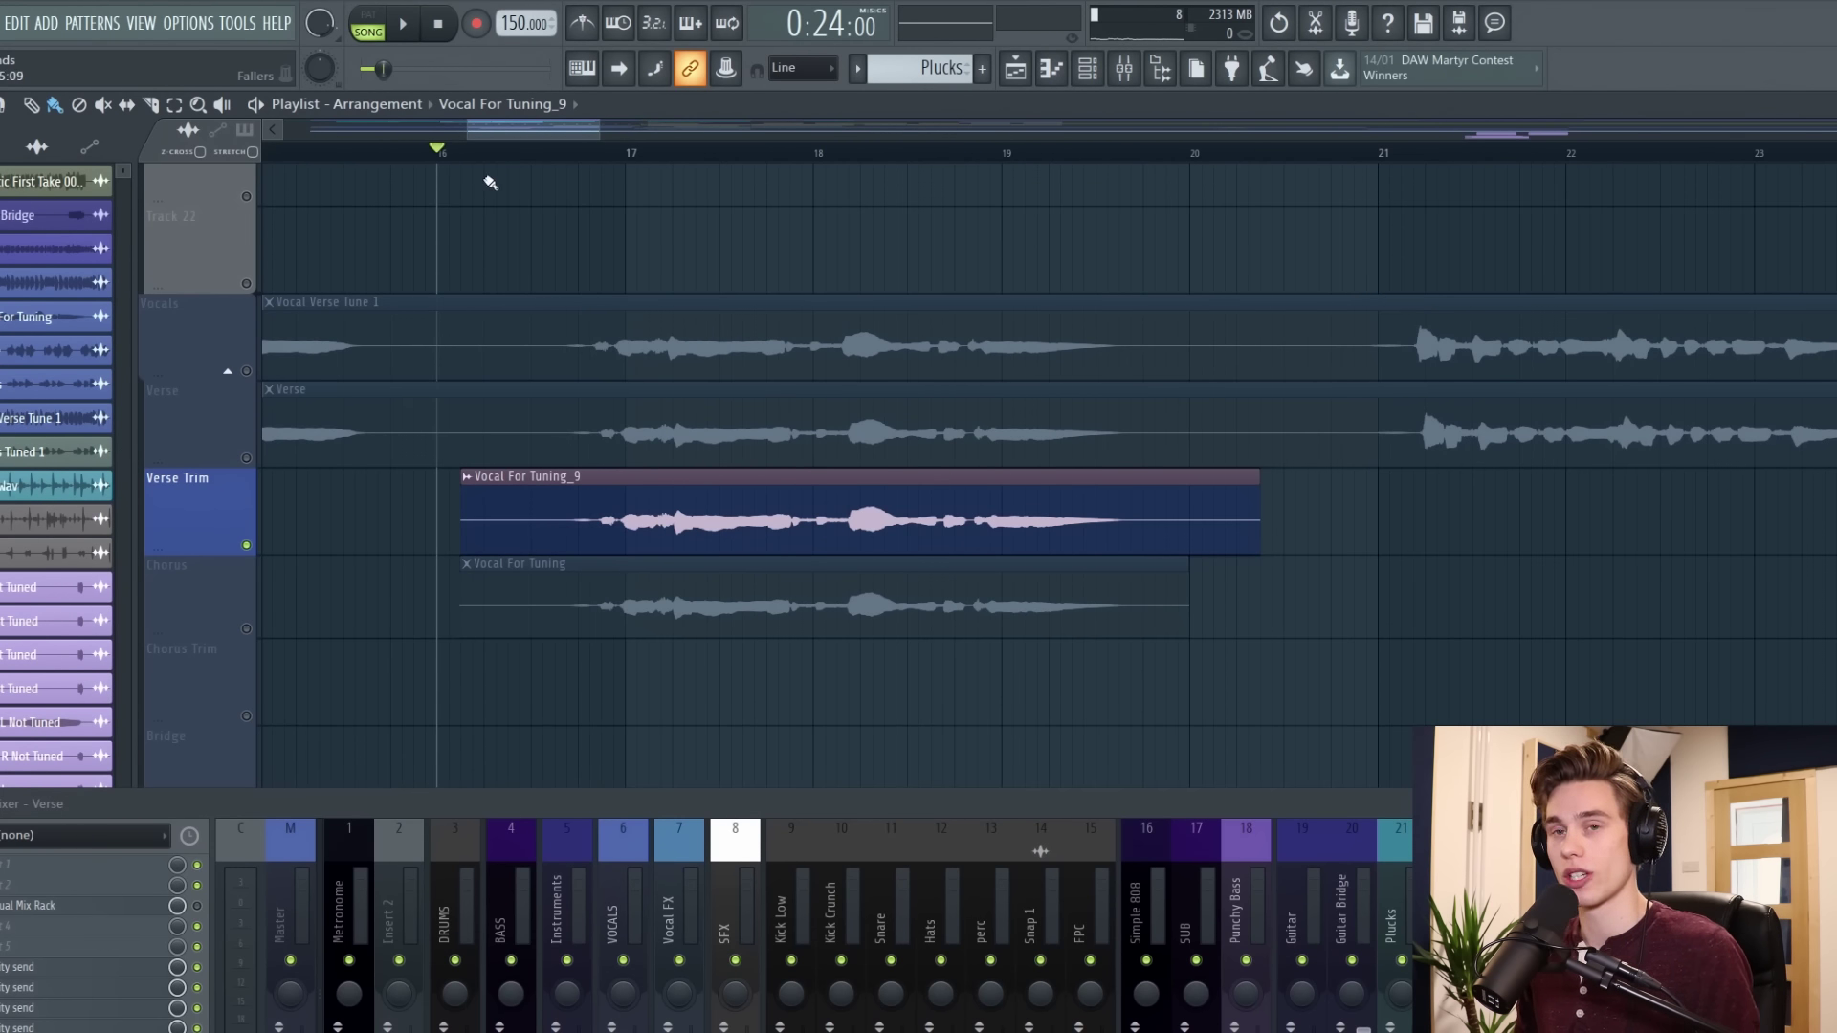
{"action": "key", "text": "space"}
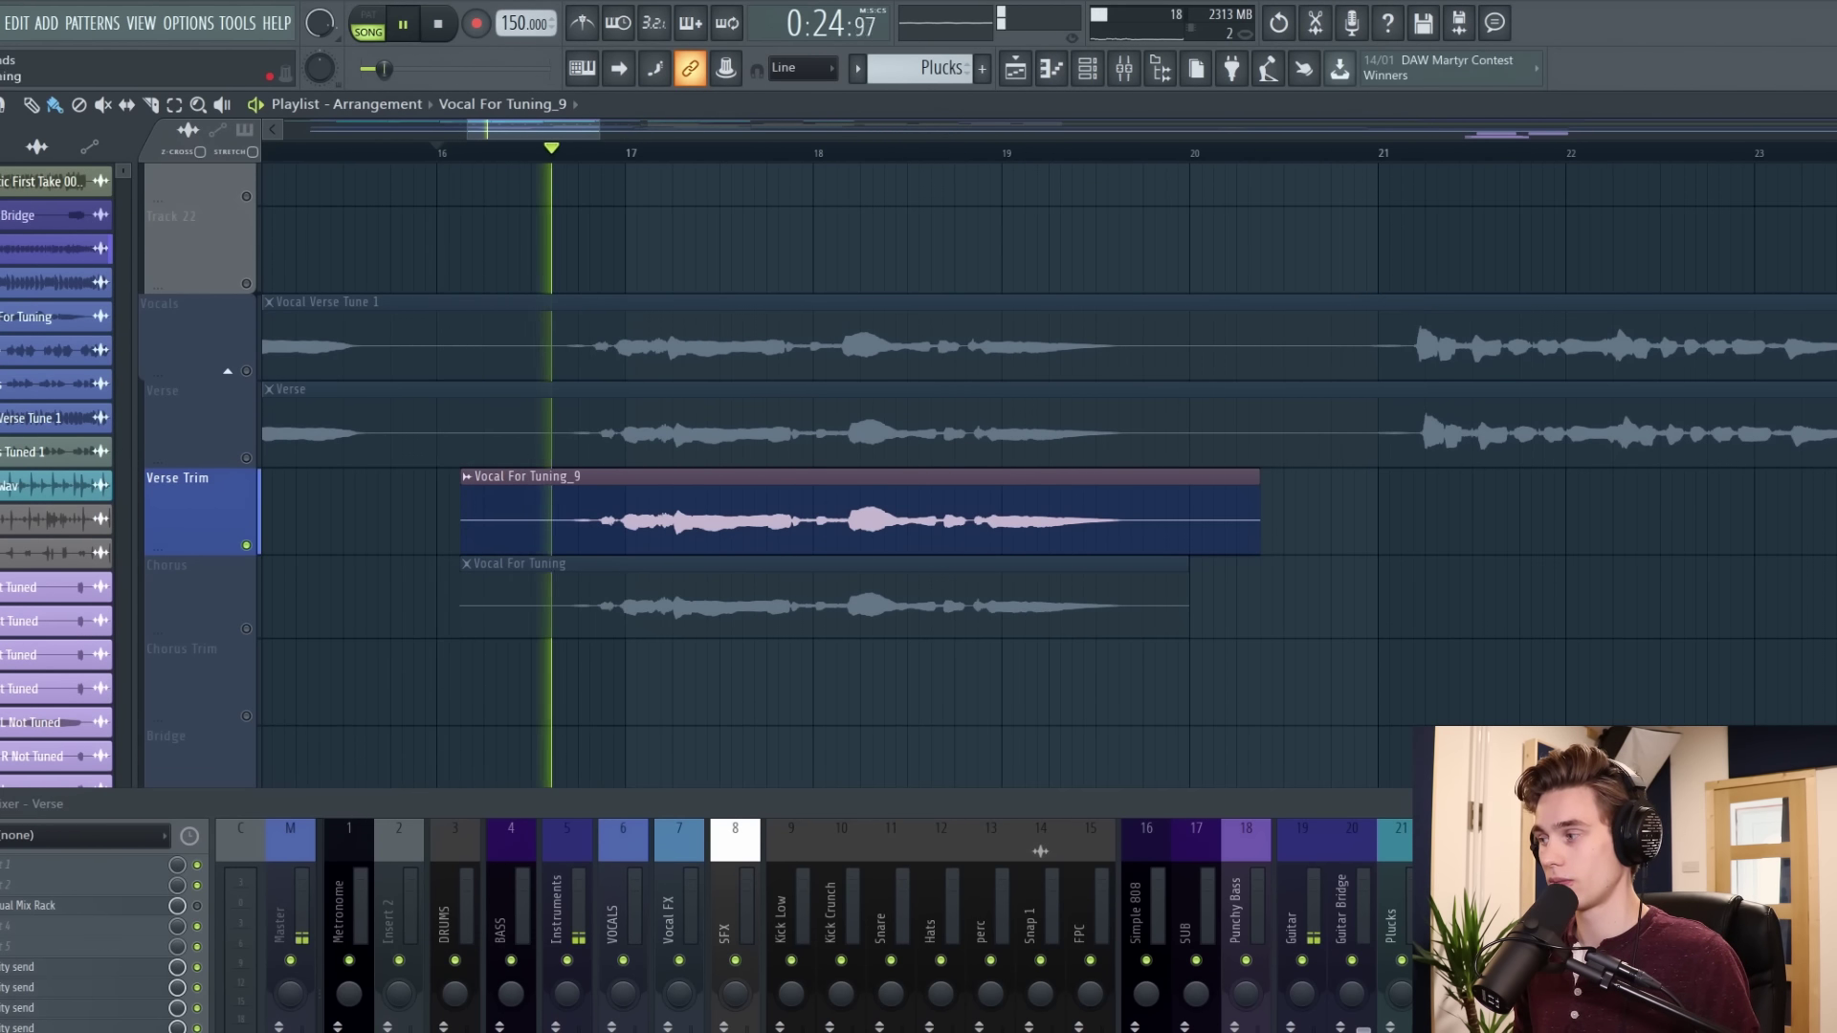
{"action": "scroll", "coordinate": [814, 924], "scroll_direction": "down", "scroll_amount": 6}
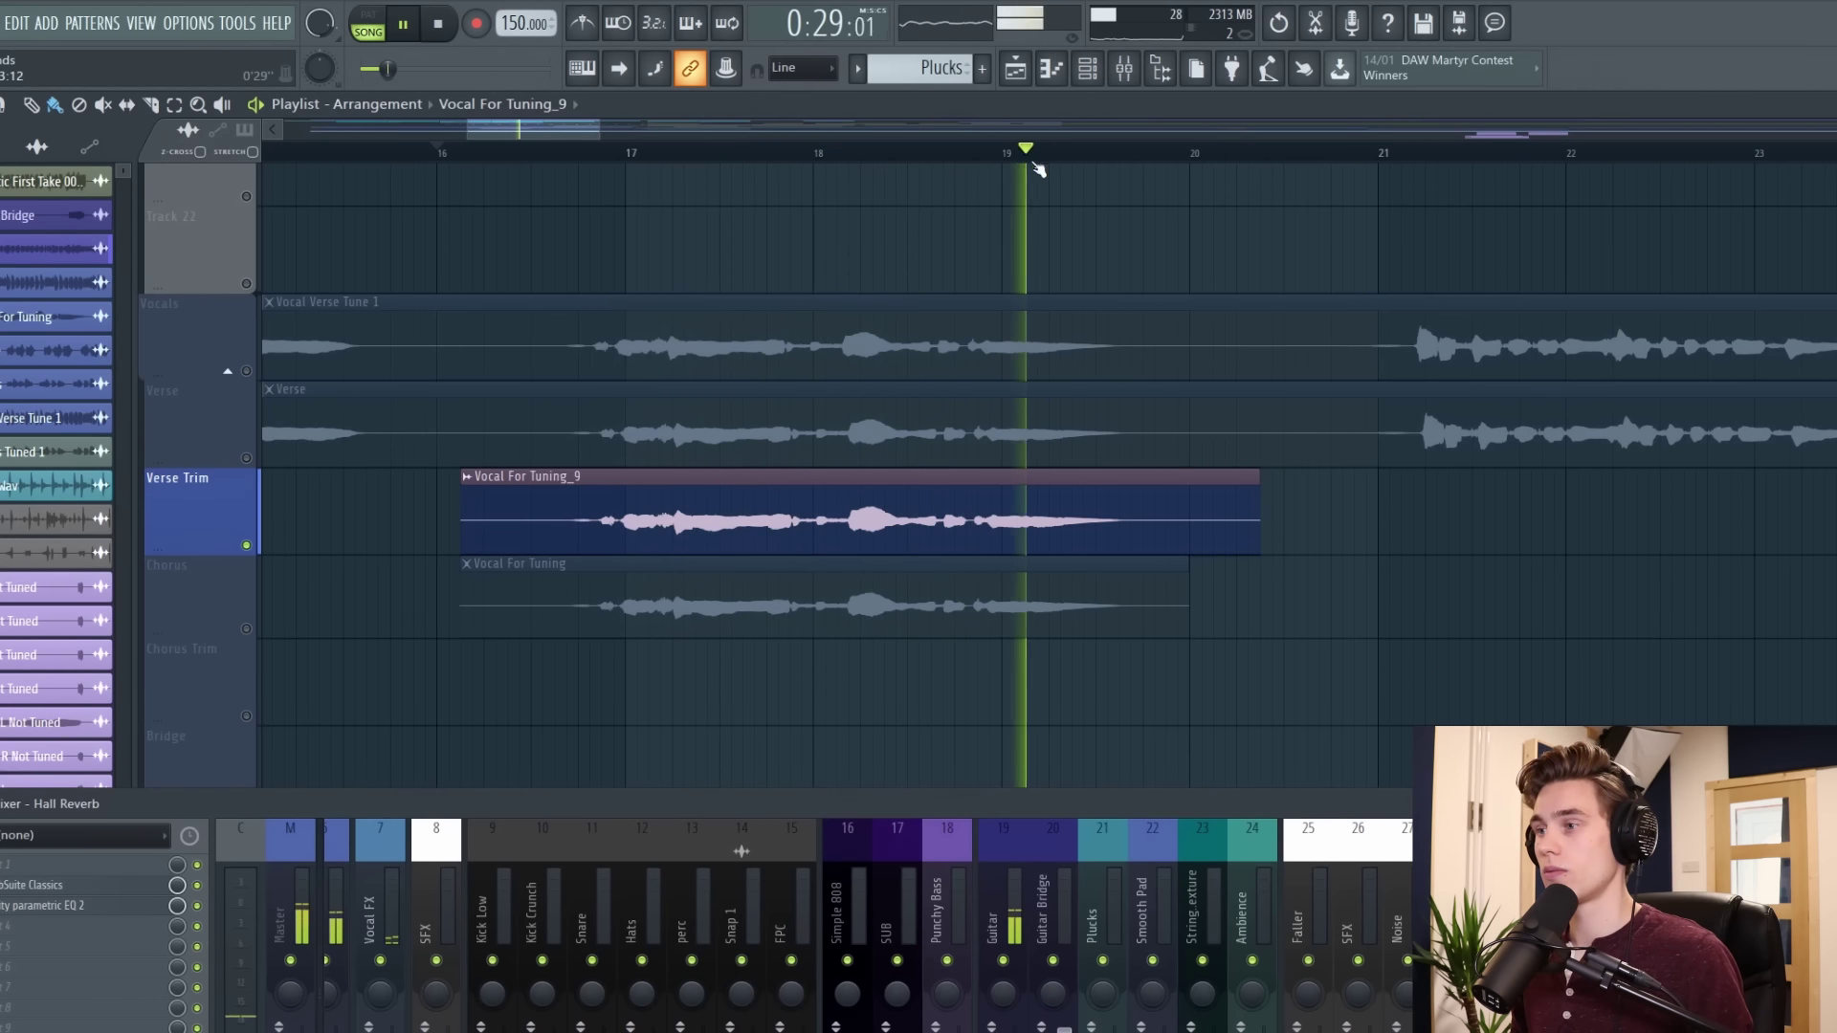
{"action": "scroll", "coordinate": [1038, 168], "scroll_direction": "up", "scroll_amount": 2}
Audition the tuned vocal's last note repeatedly from just after bar 19
{"action": "left_click", "coordinate": [924, 155]}
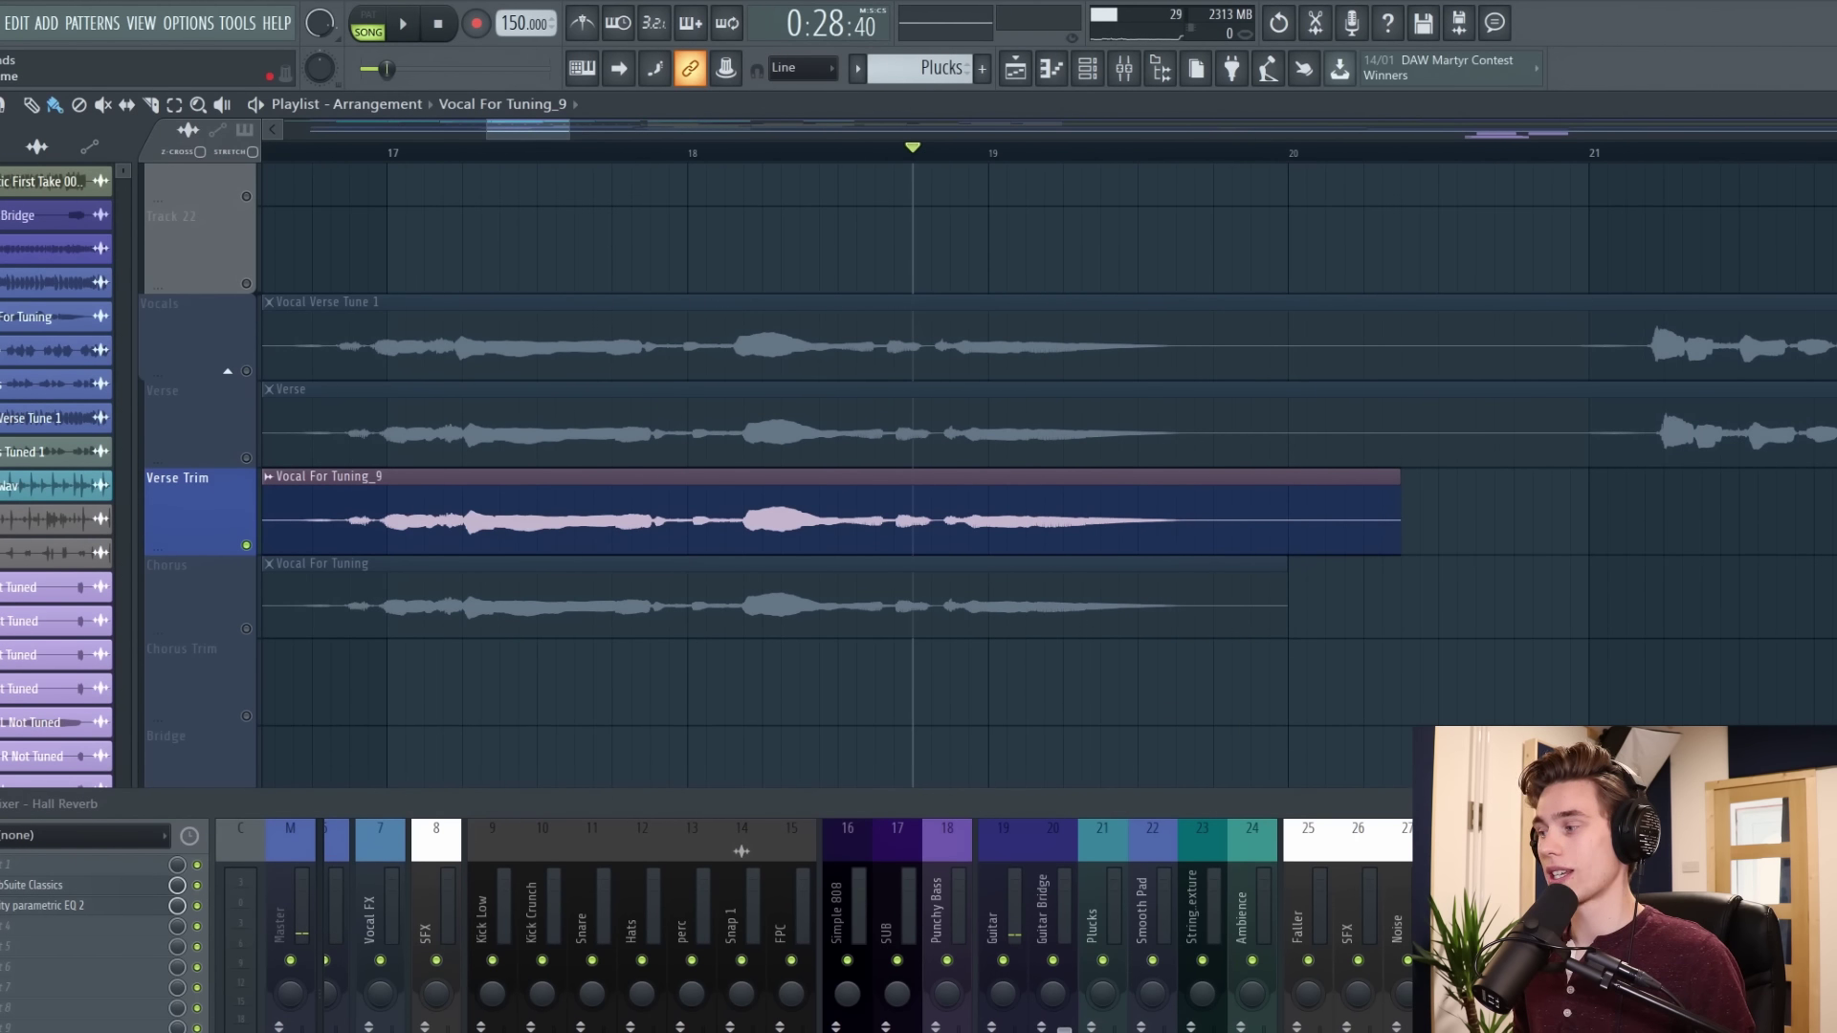
{"action": "left_click", "coordinate": [1000, 156]}
{"action": "left_click", "coordinate": [1029, 153]}
{"action": "key", "text": "space"}
{"action": "key", "text": "space"}
{"action": "key", "text": "space"}
{"action": "key", "text": "space"}
{"action": "key", "text": "space"}
{"action": "key", "text": "space"}
Unmute Chorus, mute Verse Trim, and replay the untuned vocal from the same point after bar 19
{"action": "left_click", "coordinate": [247, 628]}
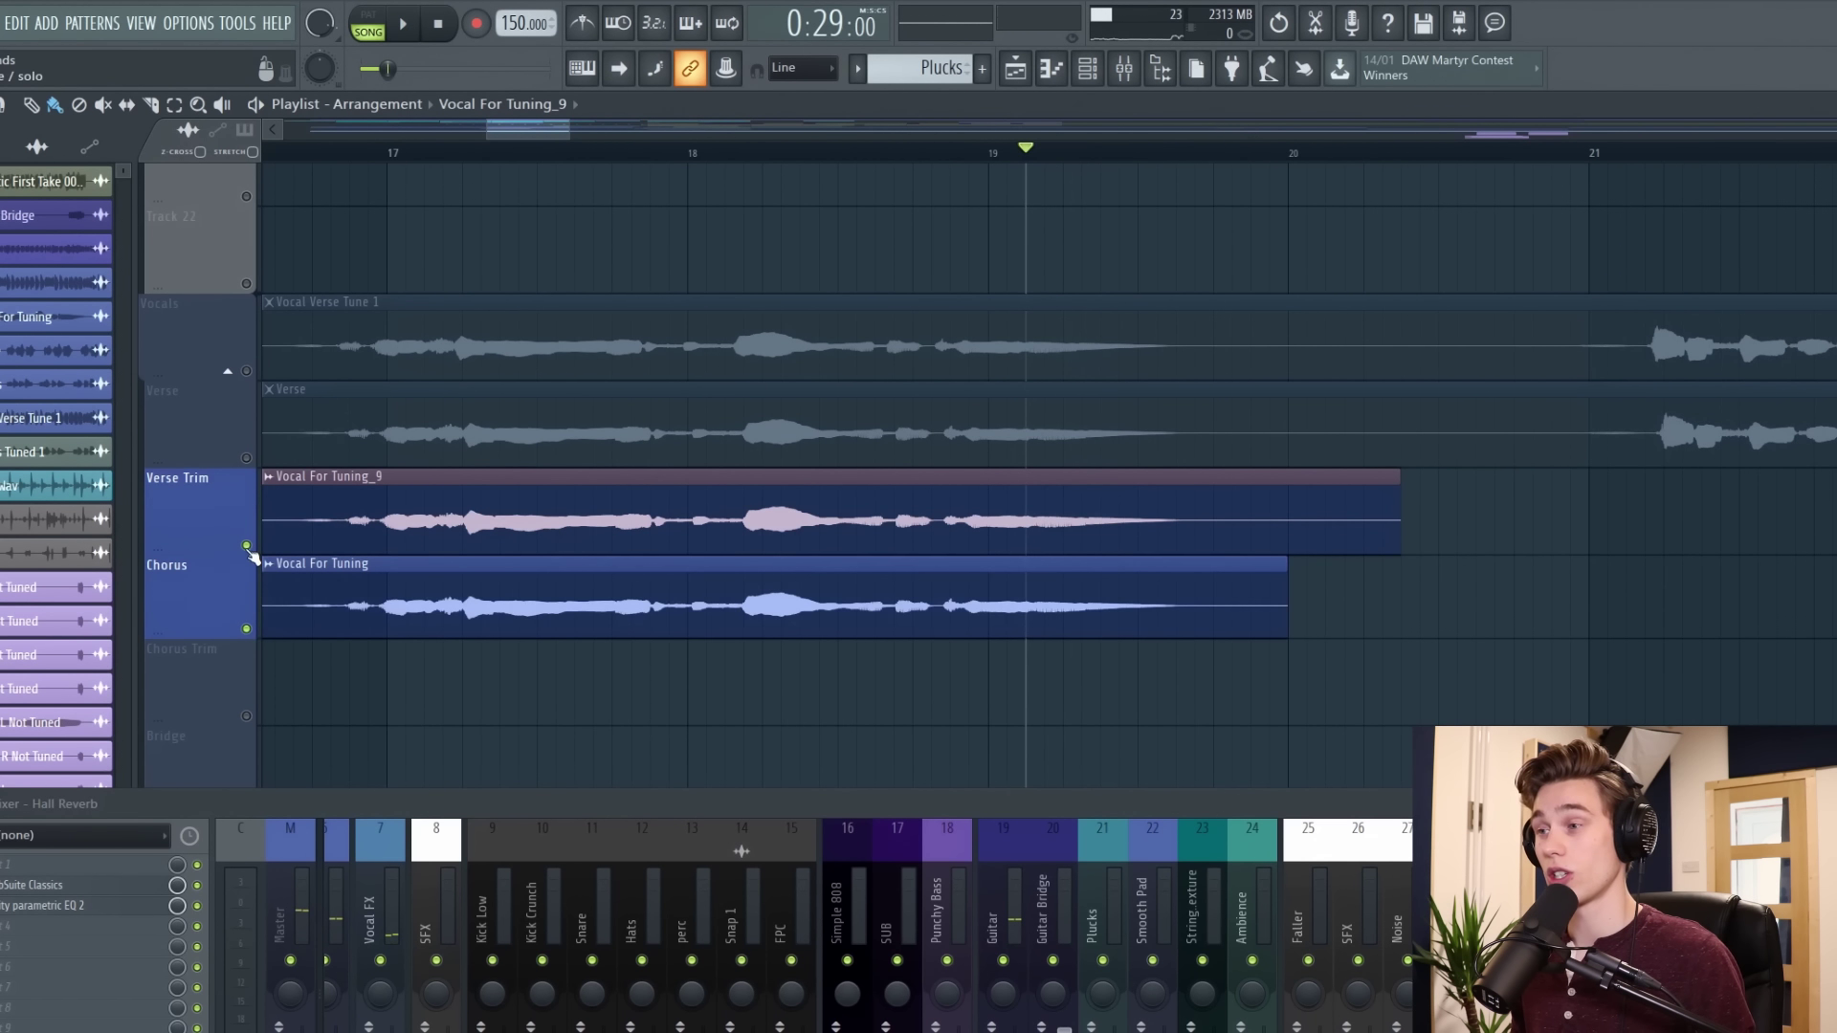
{"action": "left_click", "coordinate": [246, 546]}
{"action": "key", "text": "space"}
{"action": "key", "text": "space"}
{"action": "key", "text": "space"}
{"action": "key", "text": "space"}
Alternate between the tuned and untuned tracks, ending with only Verse Trim unmuted and playback positioned midway between bars 18 and 19
{"action": "left_click", "coordinate": [247, 629]}
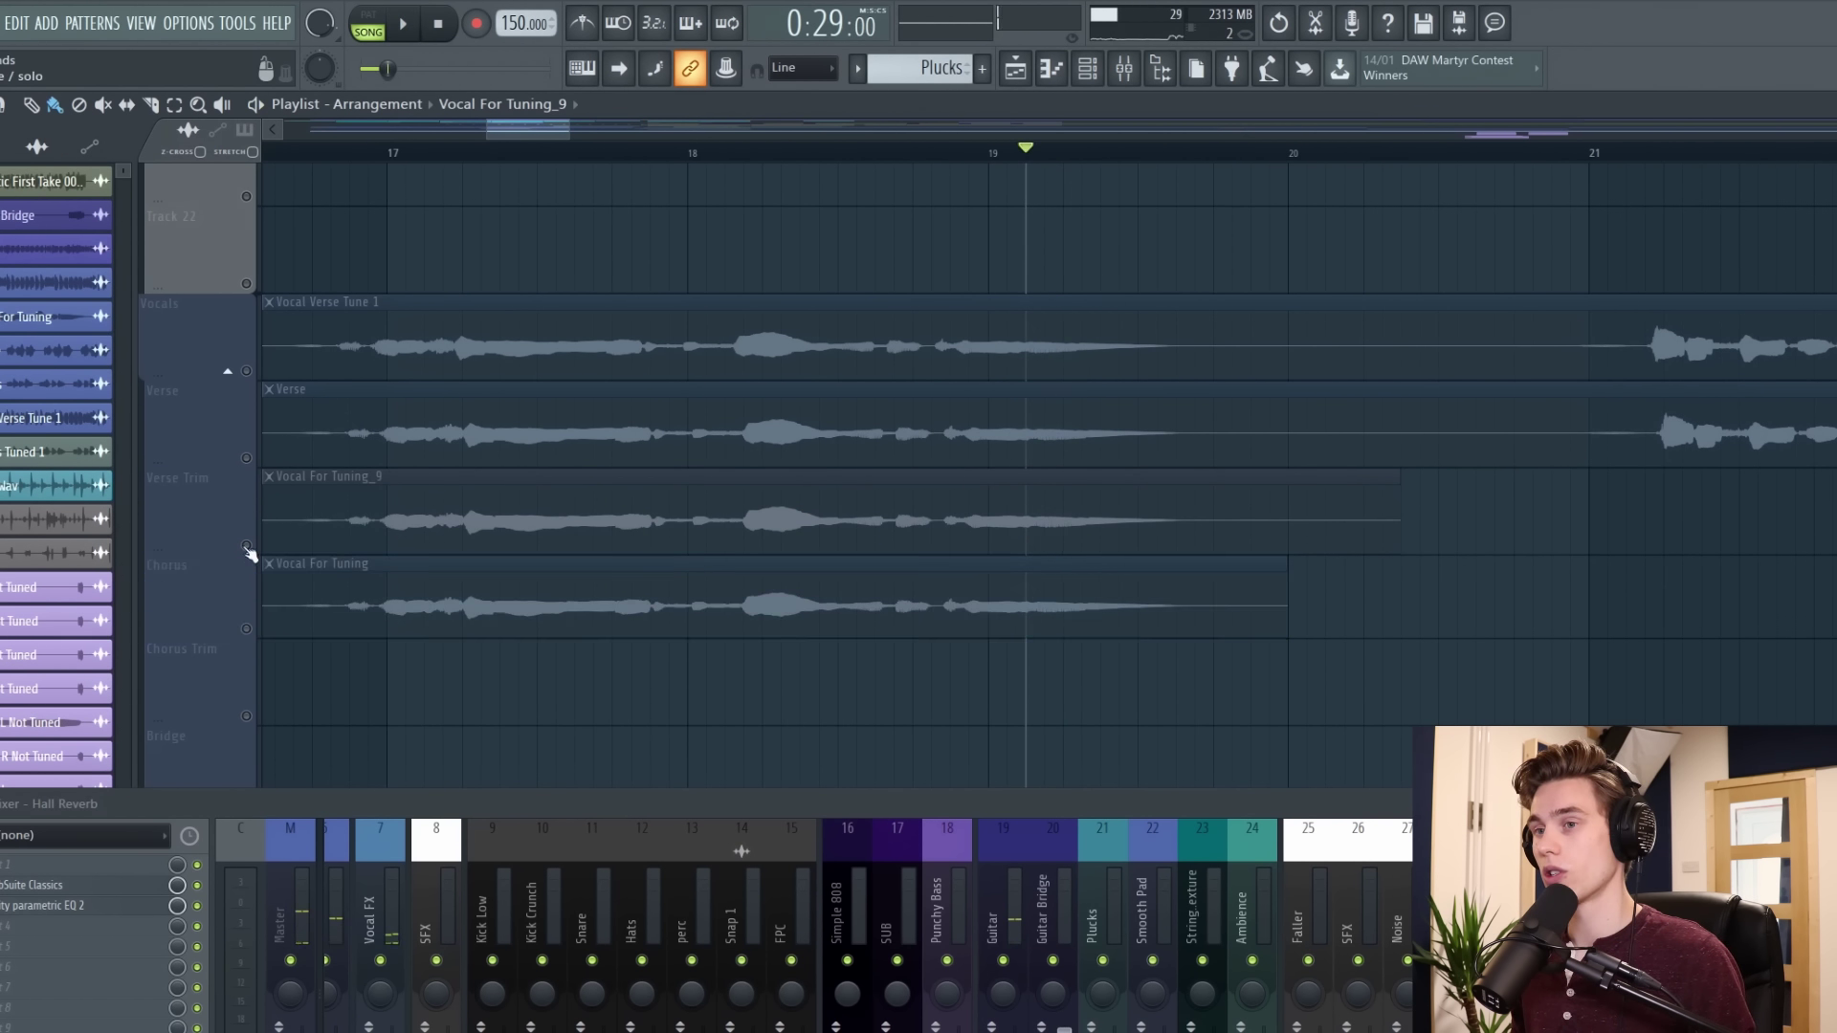
{"action": "left_click", "coordinate": [247, 547]}
{"action": "left_click", "coordinate": [246, 630]}
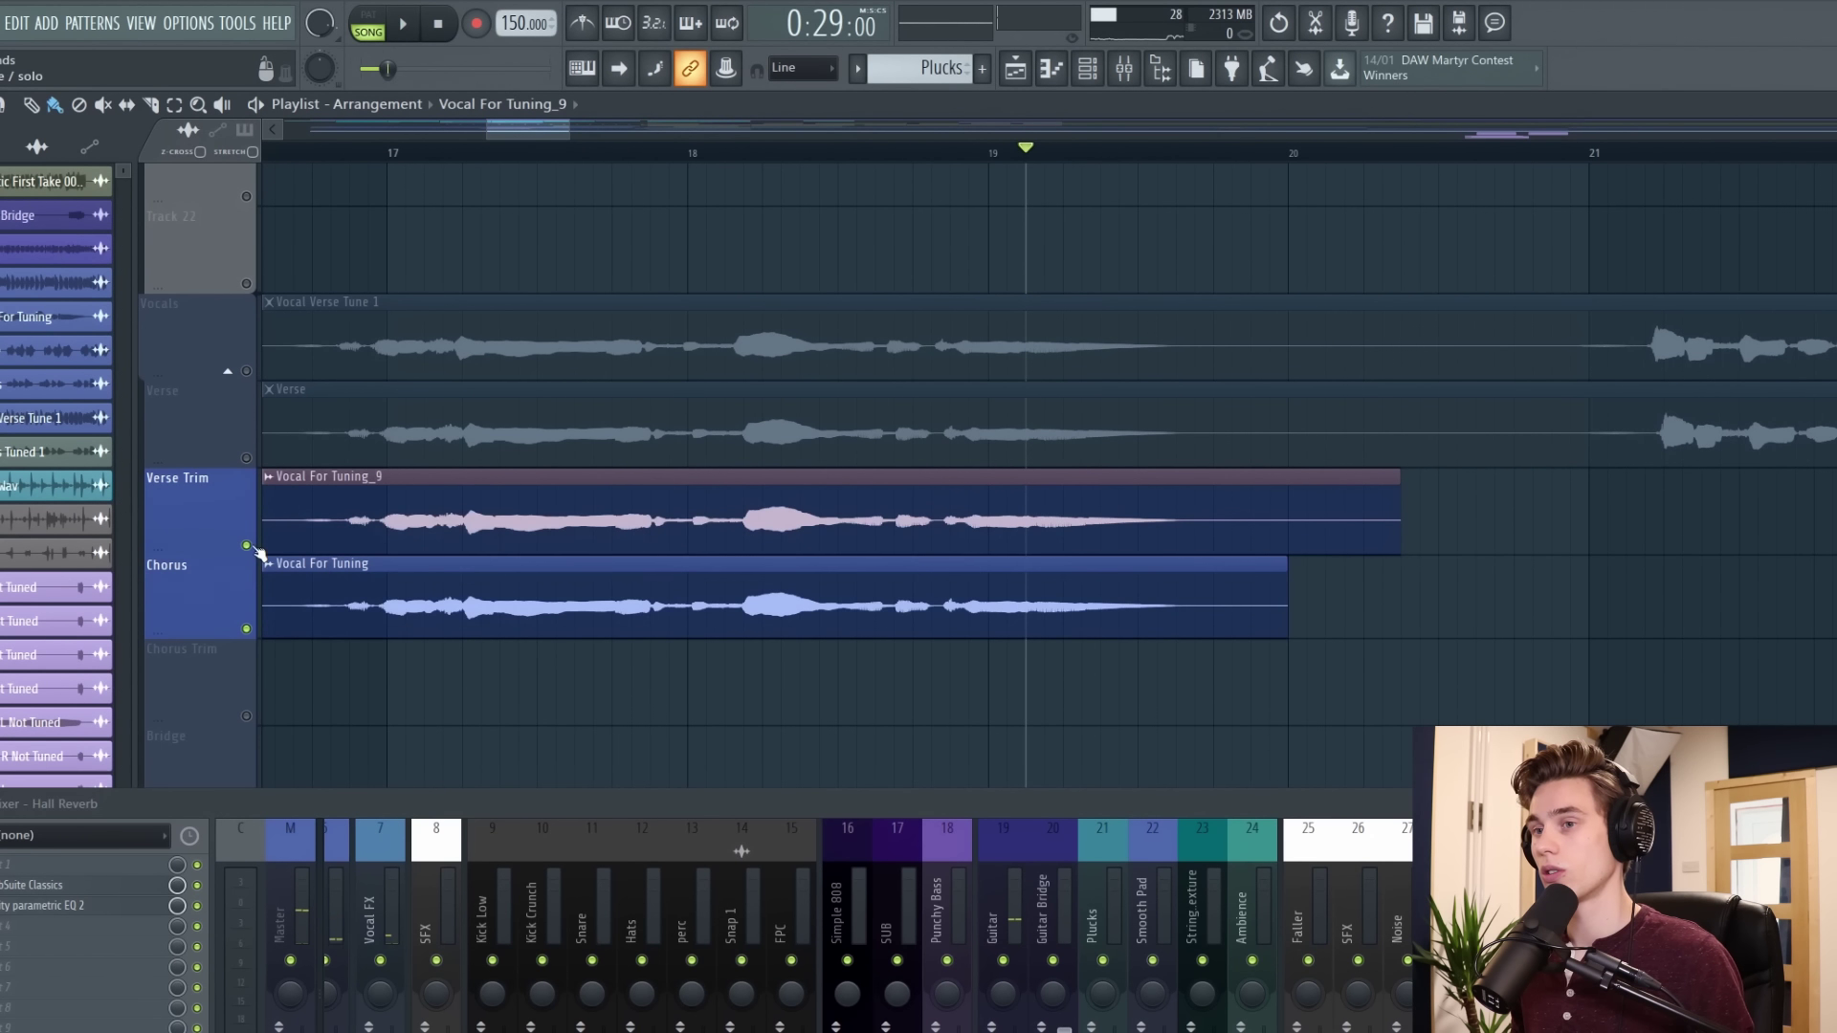
{"action": "left_click", "coordinate": [246, 547]}
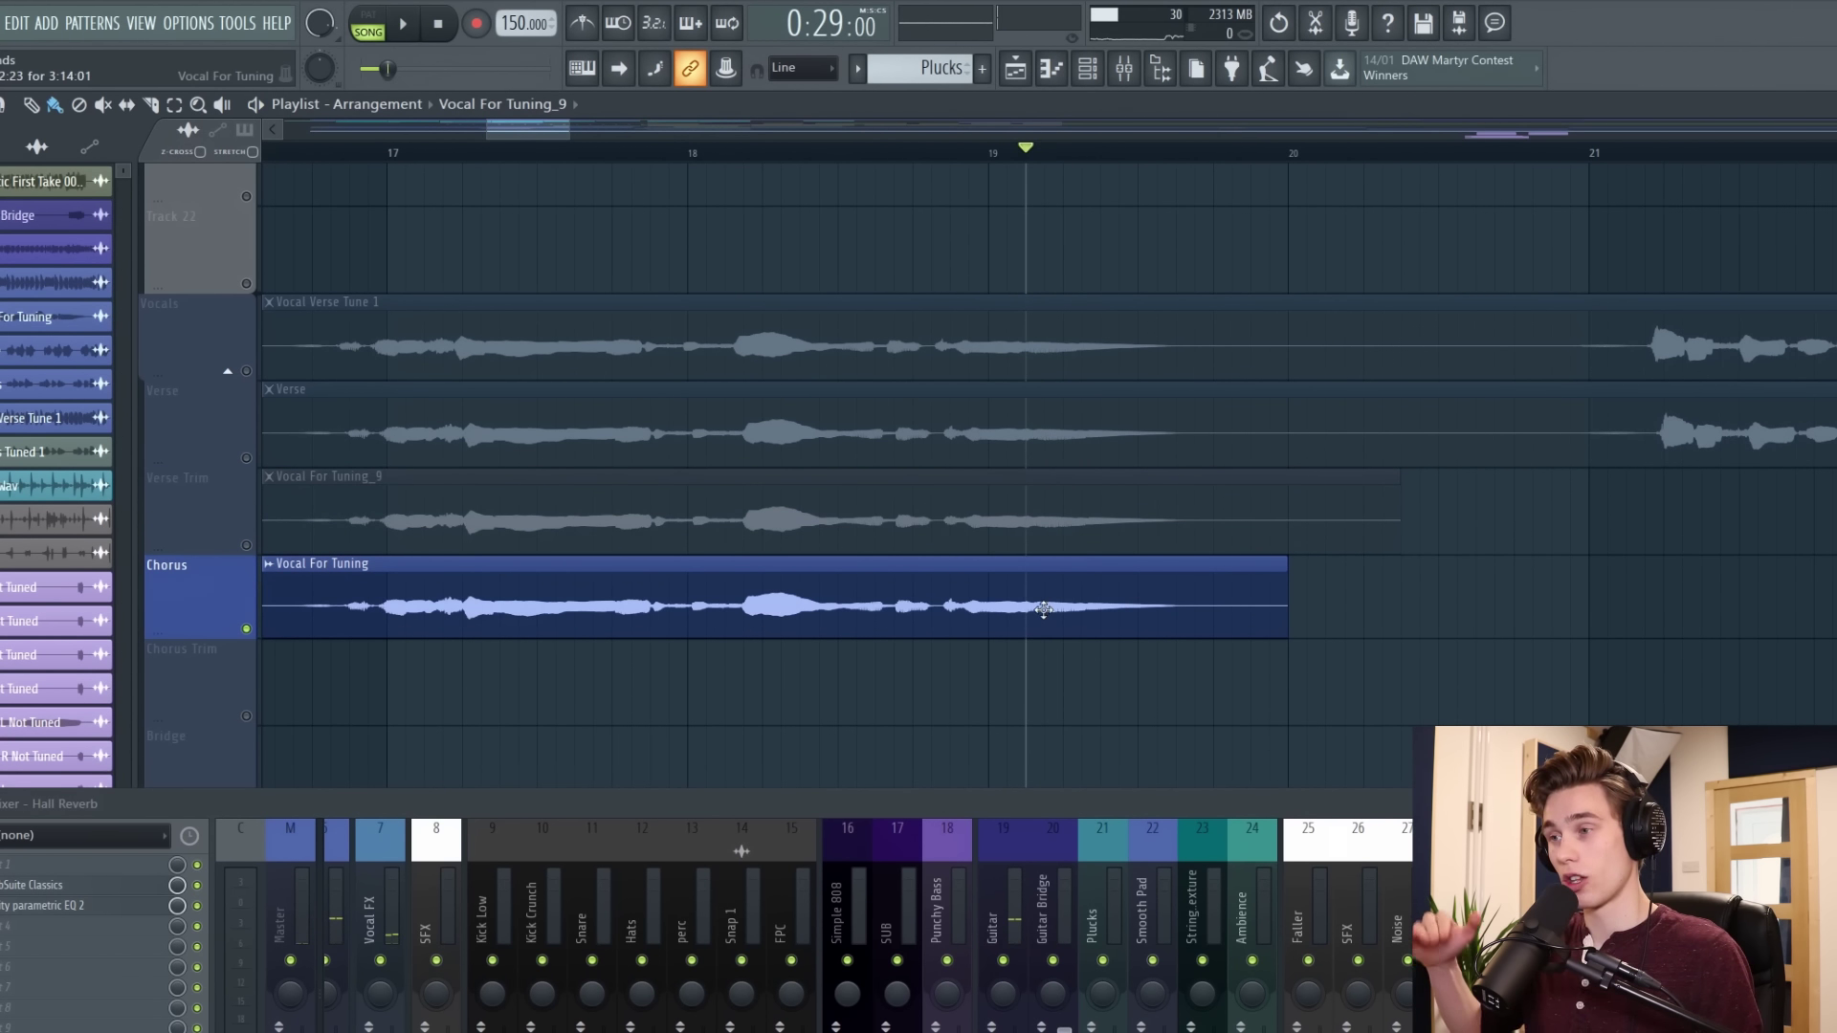
{"action": "left_click", "coordinate": [876, 151]}
{"action": "left_click", "coordinate": [247, 547]}
{"action": "left_click", "coordinate": [247, 630]}
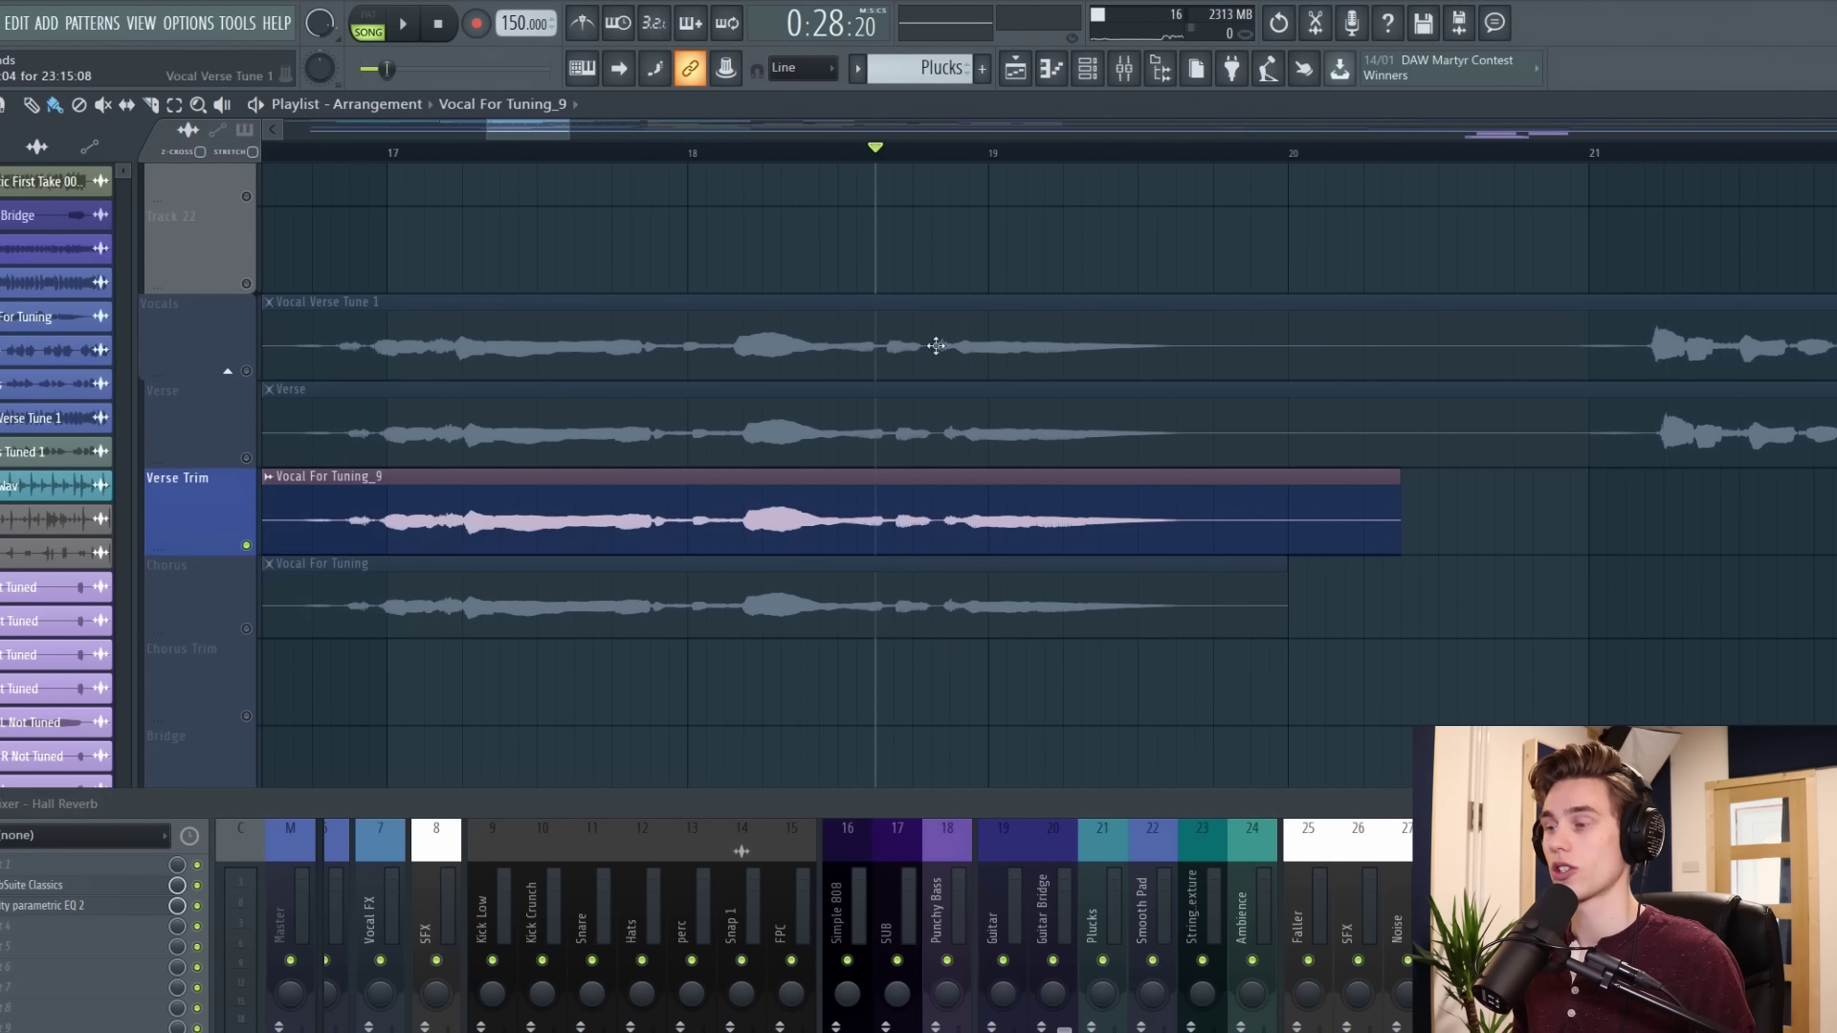
Audition the tuned vocal from midway between bars 18 and 19, then unmute Chorus and mute Verse Trim to compare the untuned take
{"action": "key", "text": "space"}
{"action": "key", "text": "space"}
{"action": "key", "text": "space"}
{"action": "key", "text": "space"}
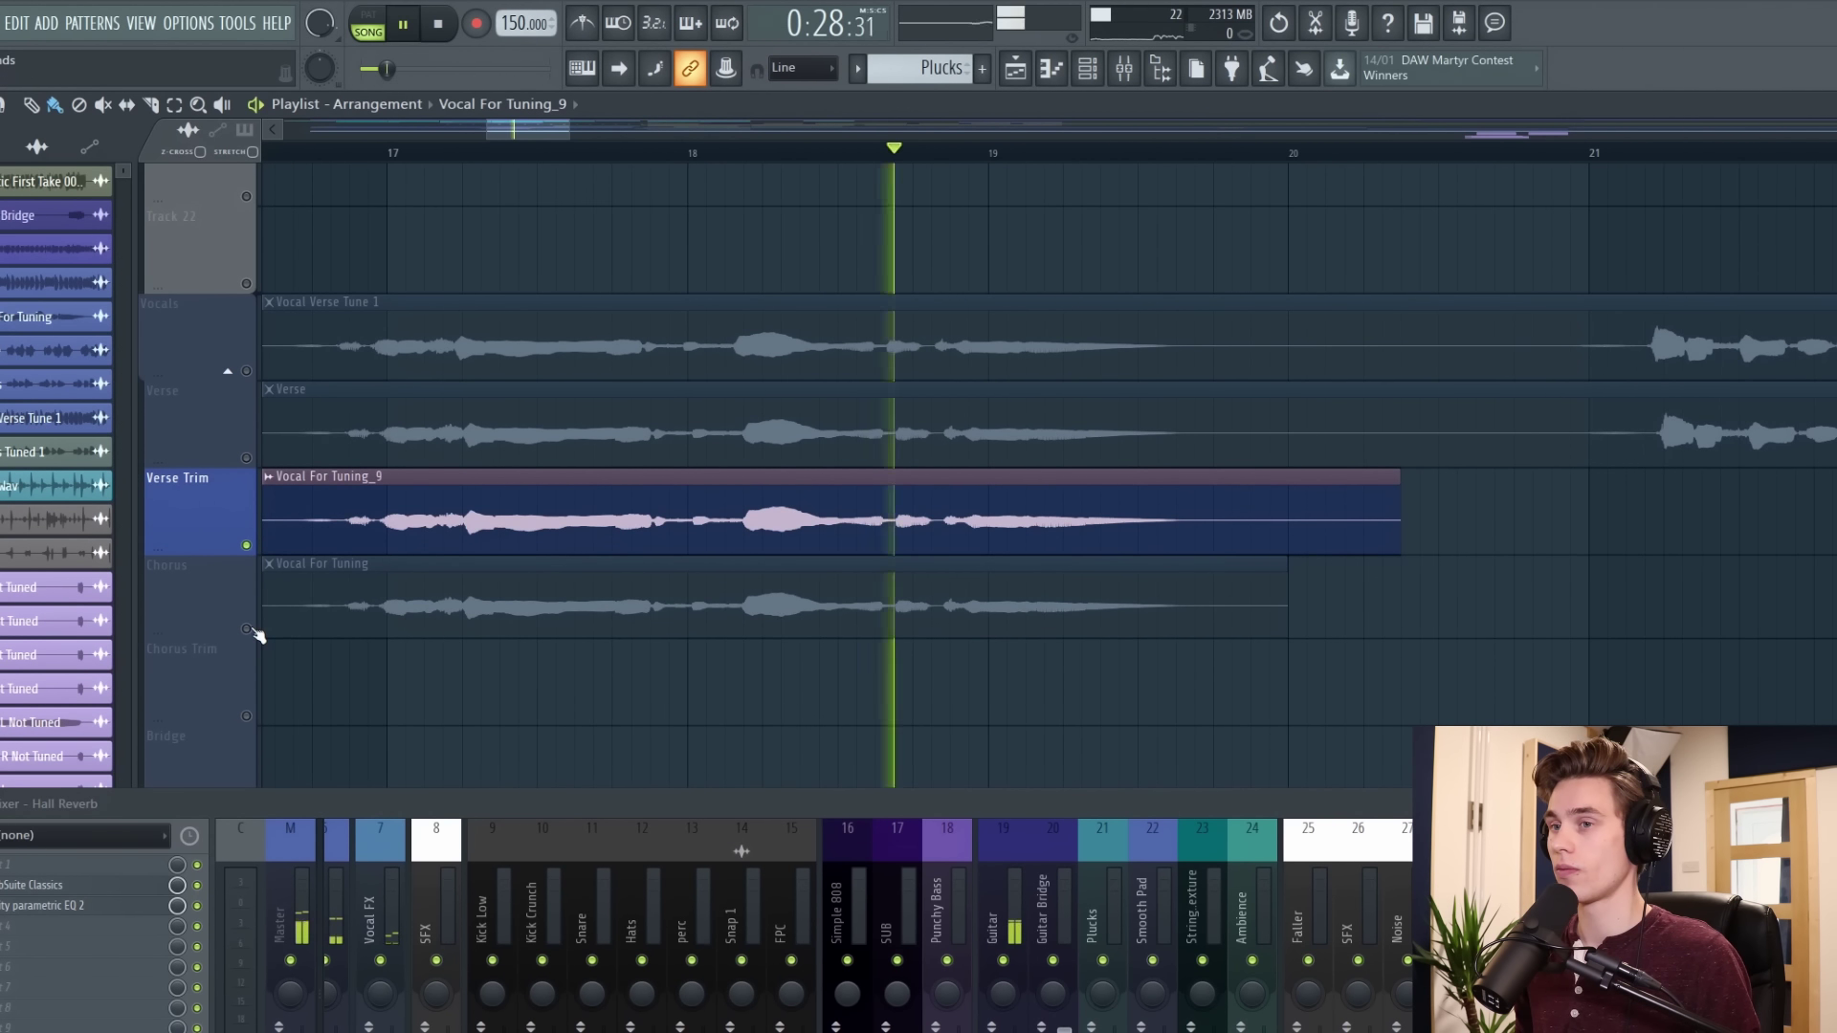
{"action": "left_click", "coordinate": [247, 629]}
{"action": "left_click", "coordinate": [247, 545]}
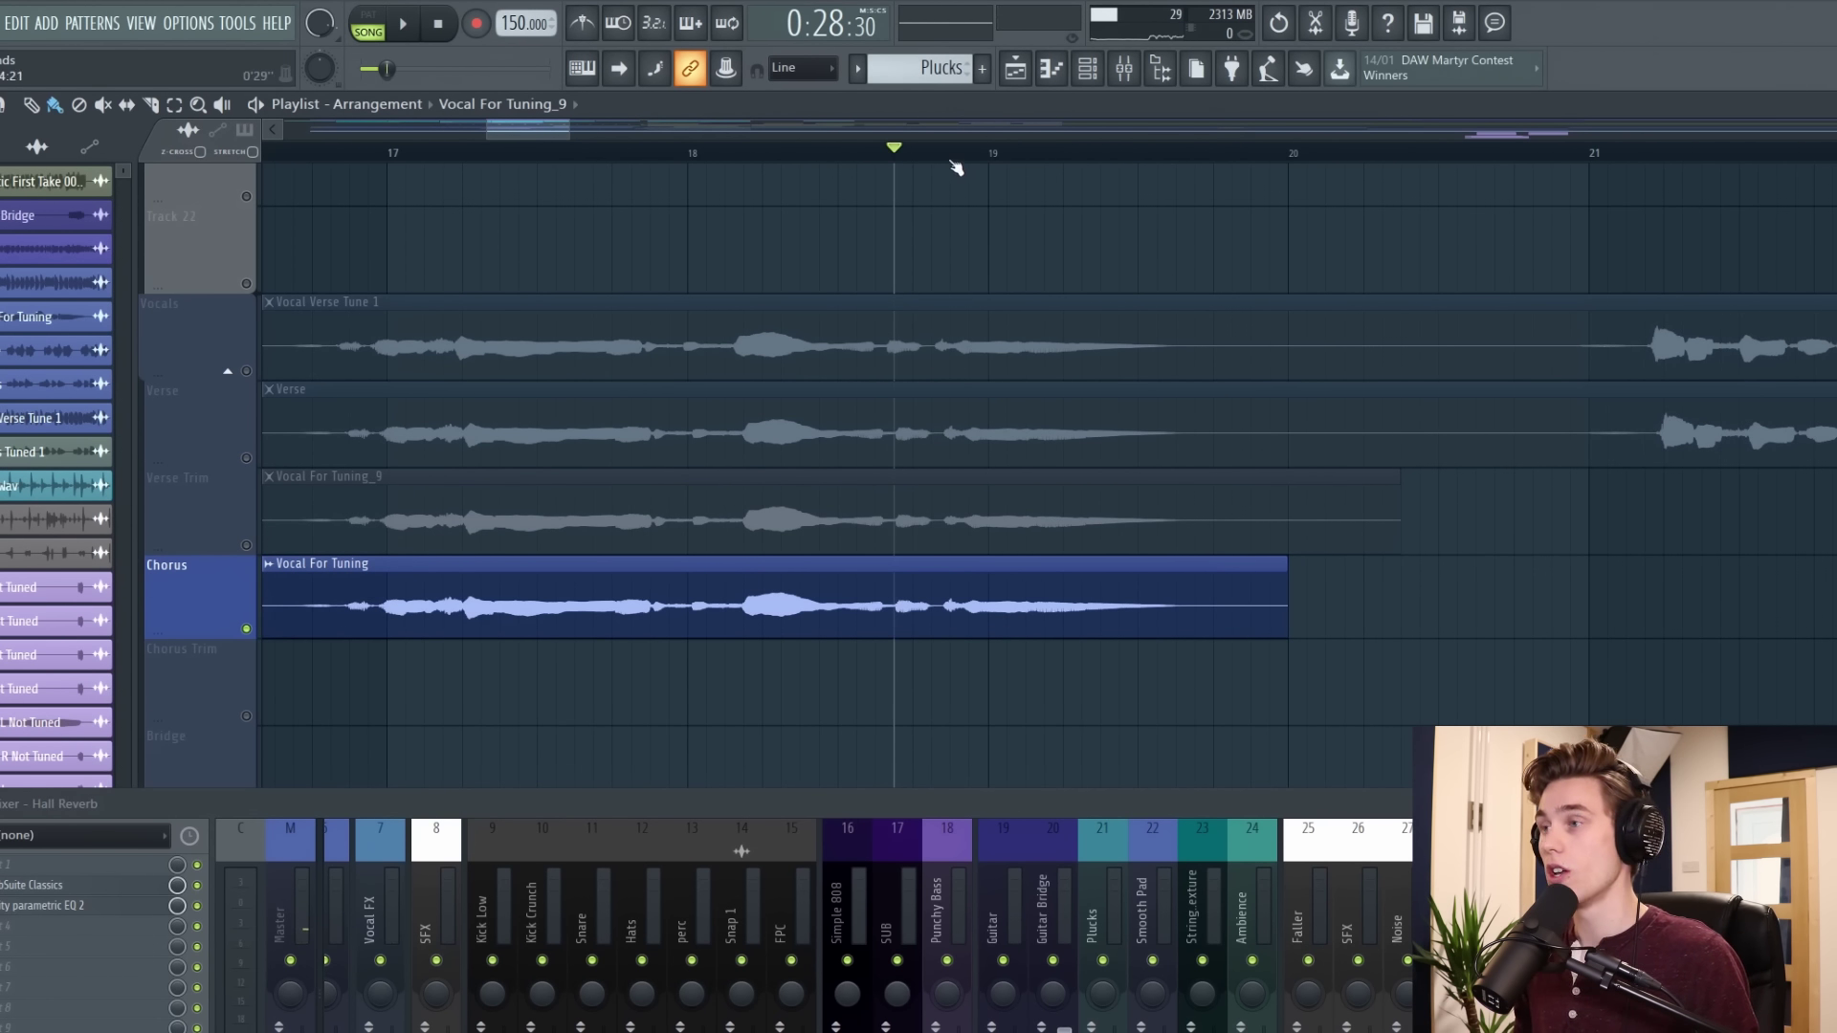
Mute Chorus, unmute Verse Trim, and play the tuned vocal phrase from between bars 16 and 17
{"action": "scroll", "coordinate": [955, 161], "scroll_direction": "down", "scroll_amount": 5}
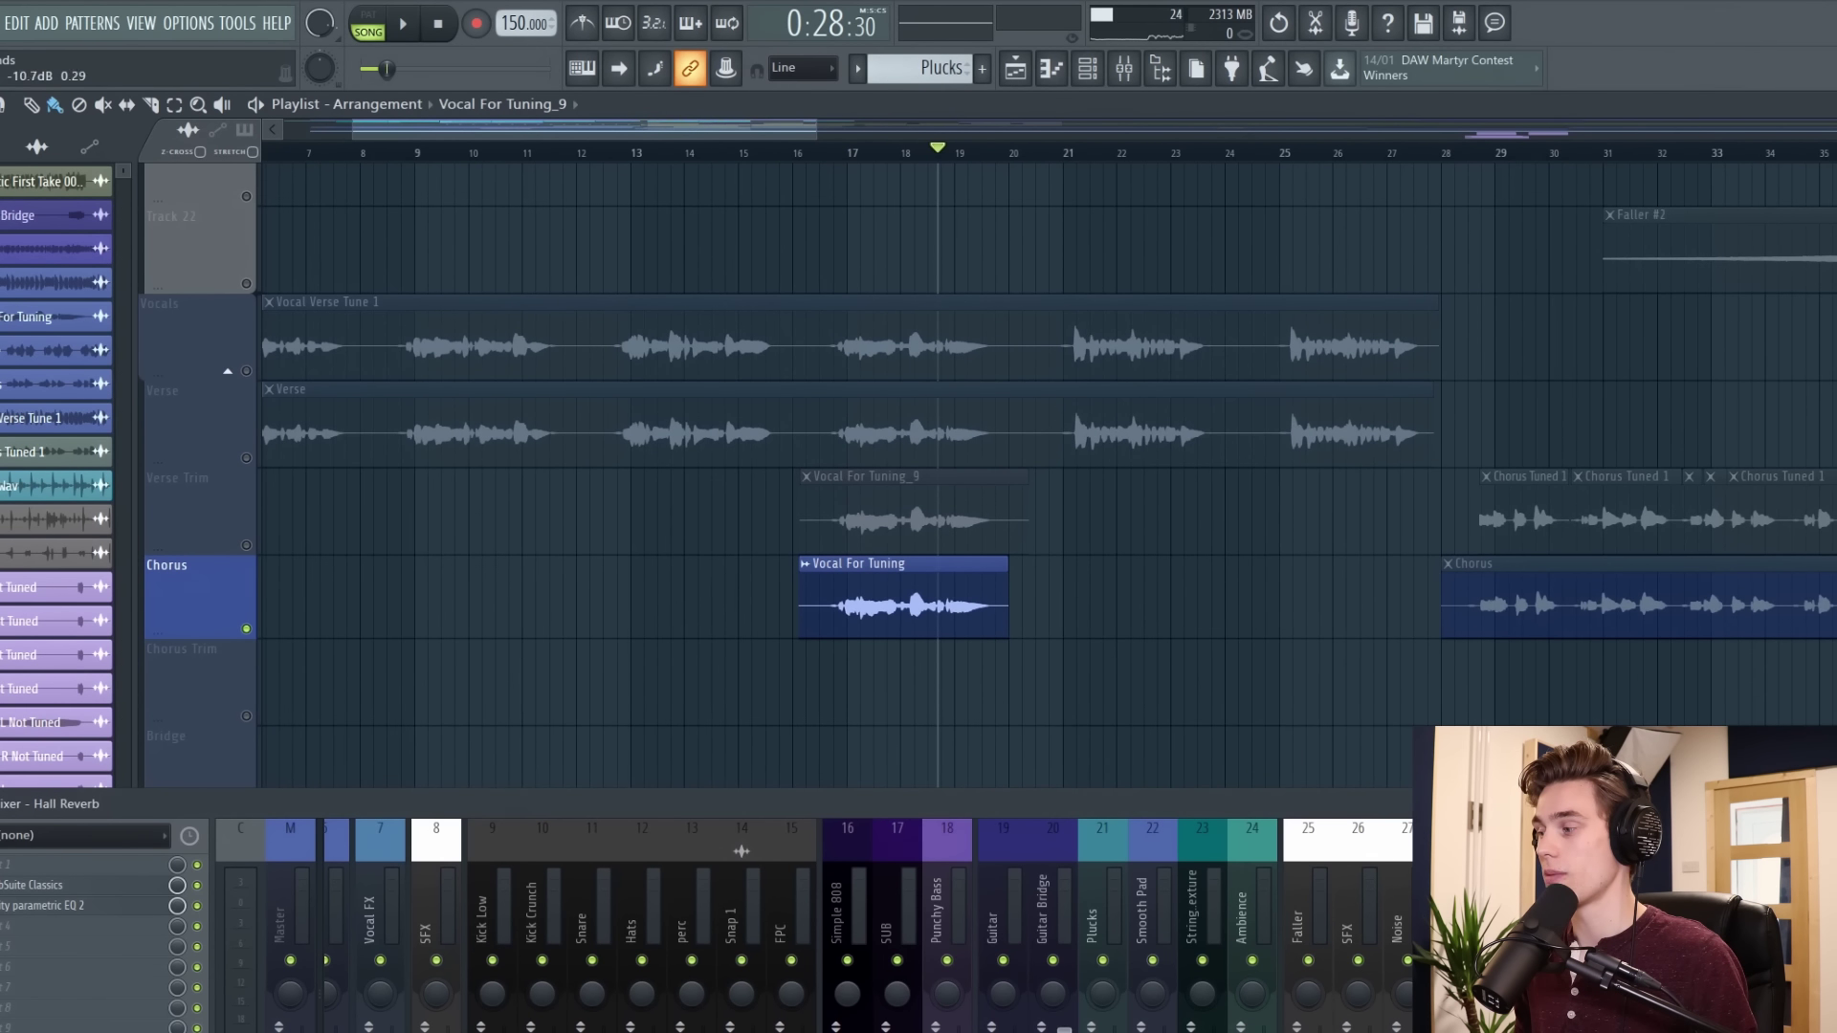
{"action": "left_click", "coordinate": [833, 151]}
{"action": "left_click", "coordinate": [247, 628]}
{"action": "left_click", "coordinate": [247, 544]}
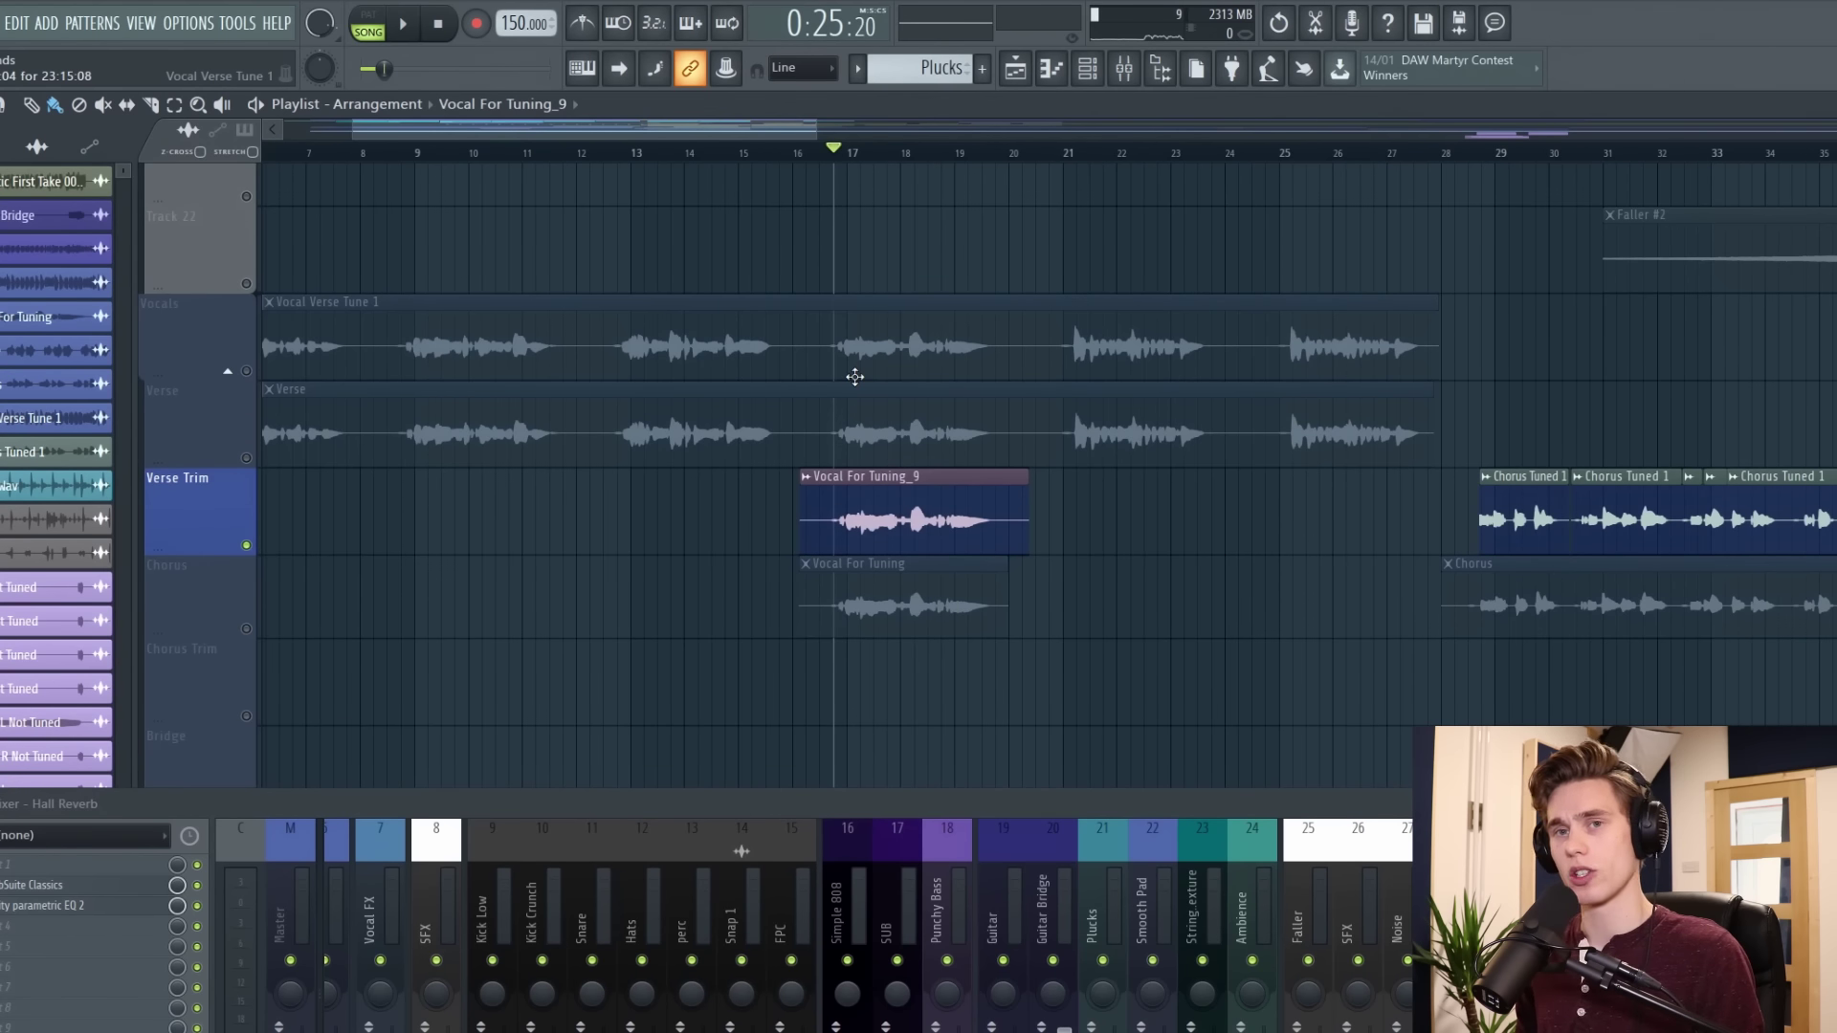
{"action": "left_click", "coordinate": [824, 167]}
{"action": "right_click", "coordinate": [830, 170]}
{"action": "key", "text": "space"}
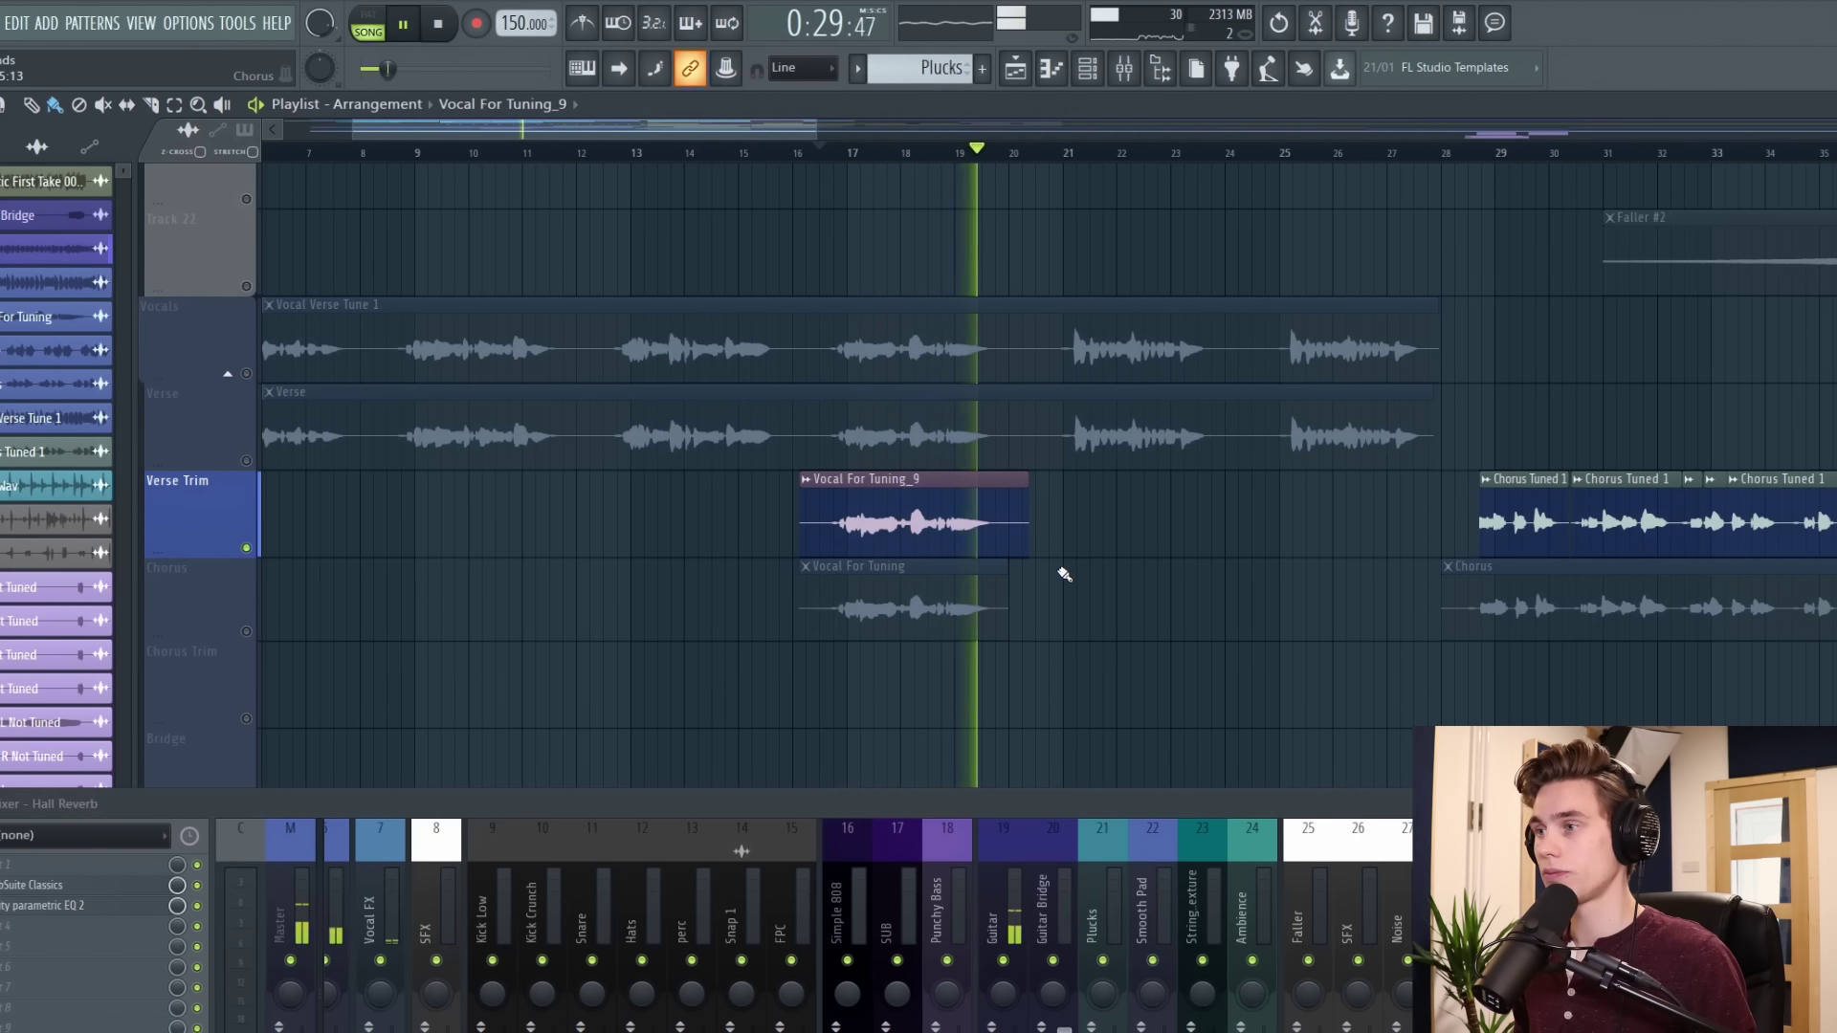
{"action": "key", "text": "space"}
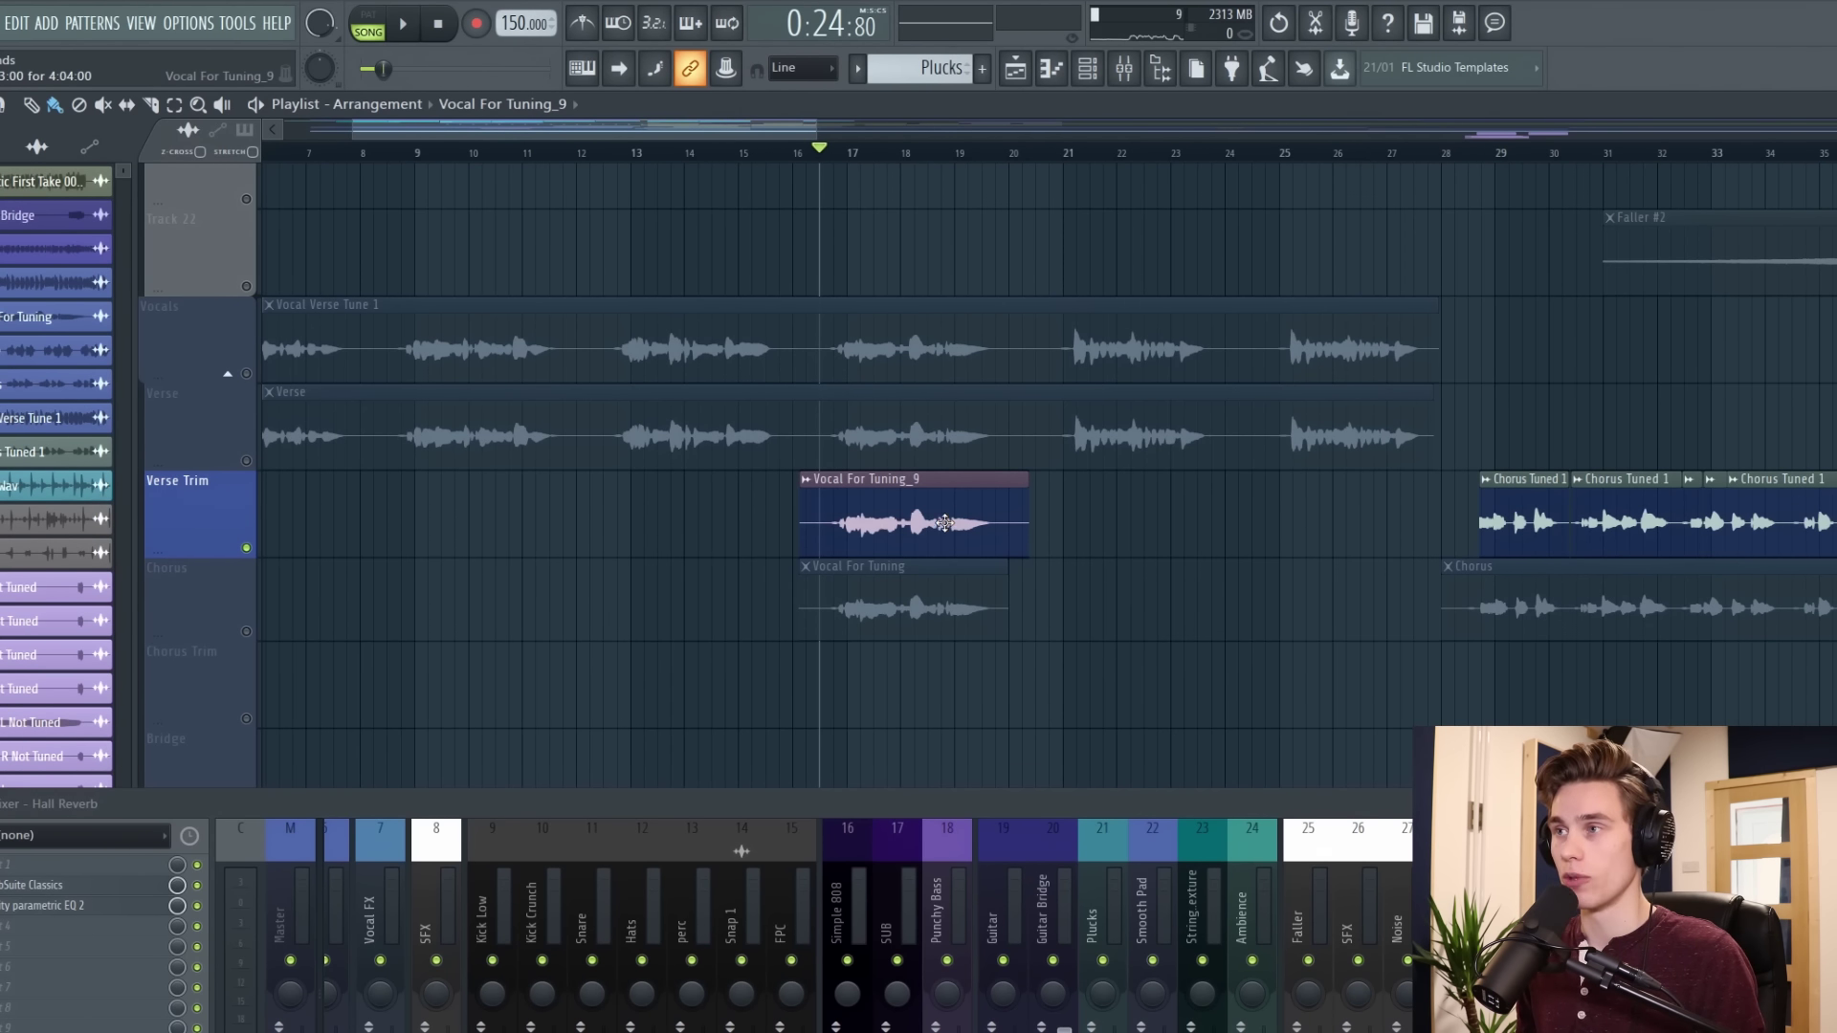
Switch Newtone to time-warp editing, move the warp marker just before bar 3 slightly earlier, and audition the timing change
{"action": "scroll", "coordinate": [910, 156], "scroll_direction": "down", "scroll_amount": 4}
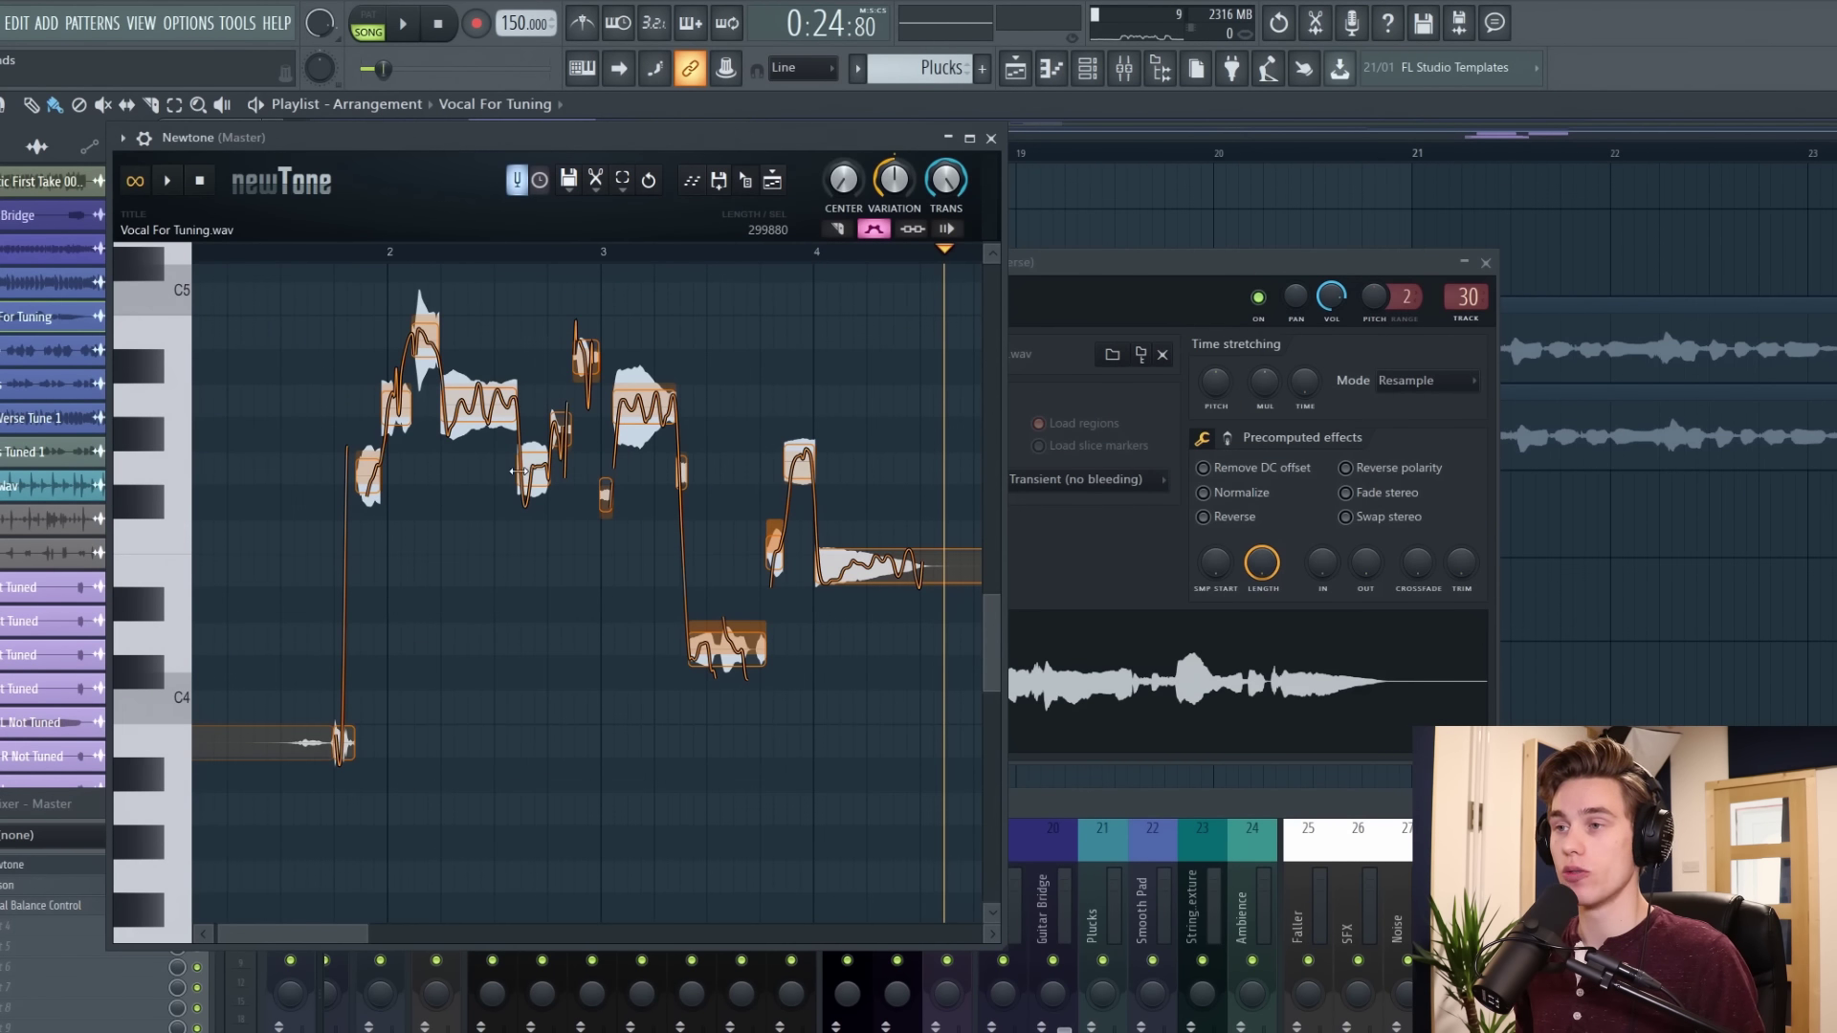
{"action": "scroll", "coordinate": [518, 478], "scroll_direction": "up", "scroll_amount": 2}
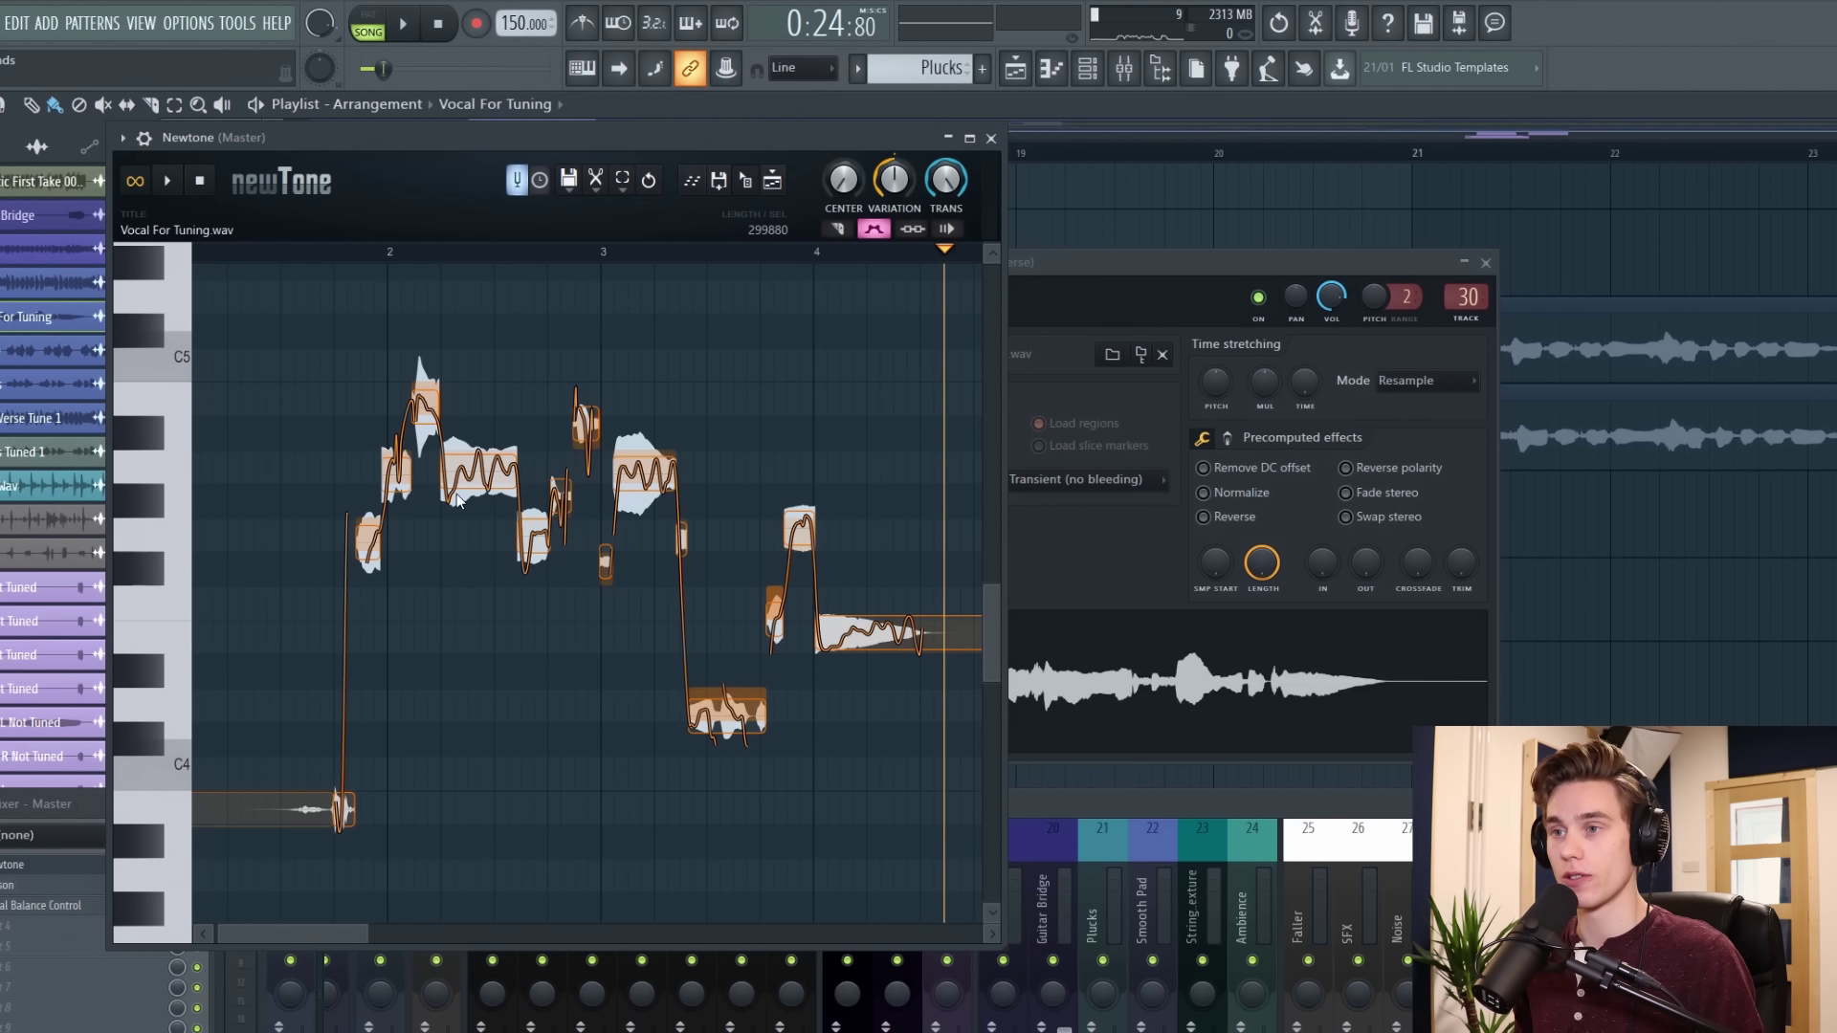
{"action": "left_click", "coordinate": [541, 182]}
{"action": "left_click", "coordinate": [1240, 709]}
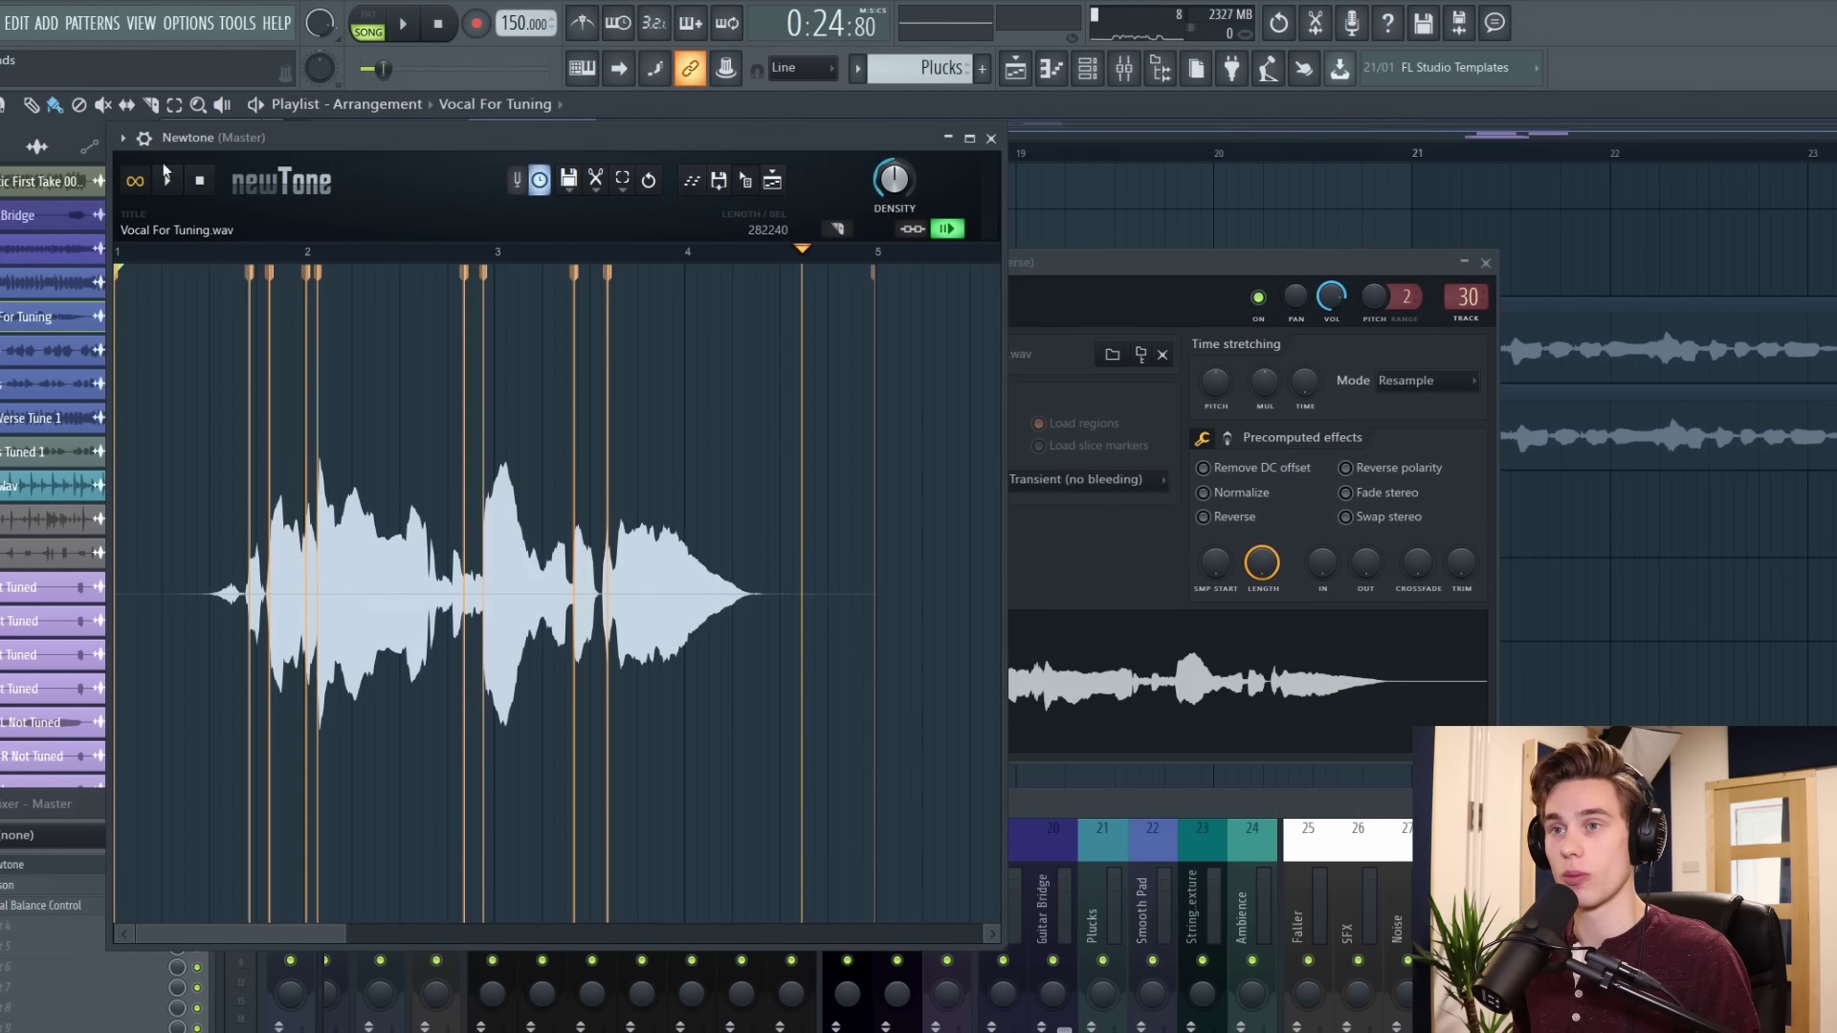
{"action": "left_click", "coordinate": [213, 266]}
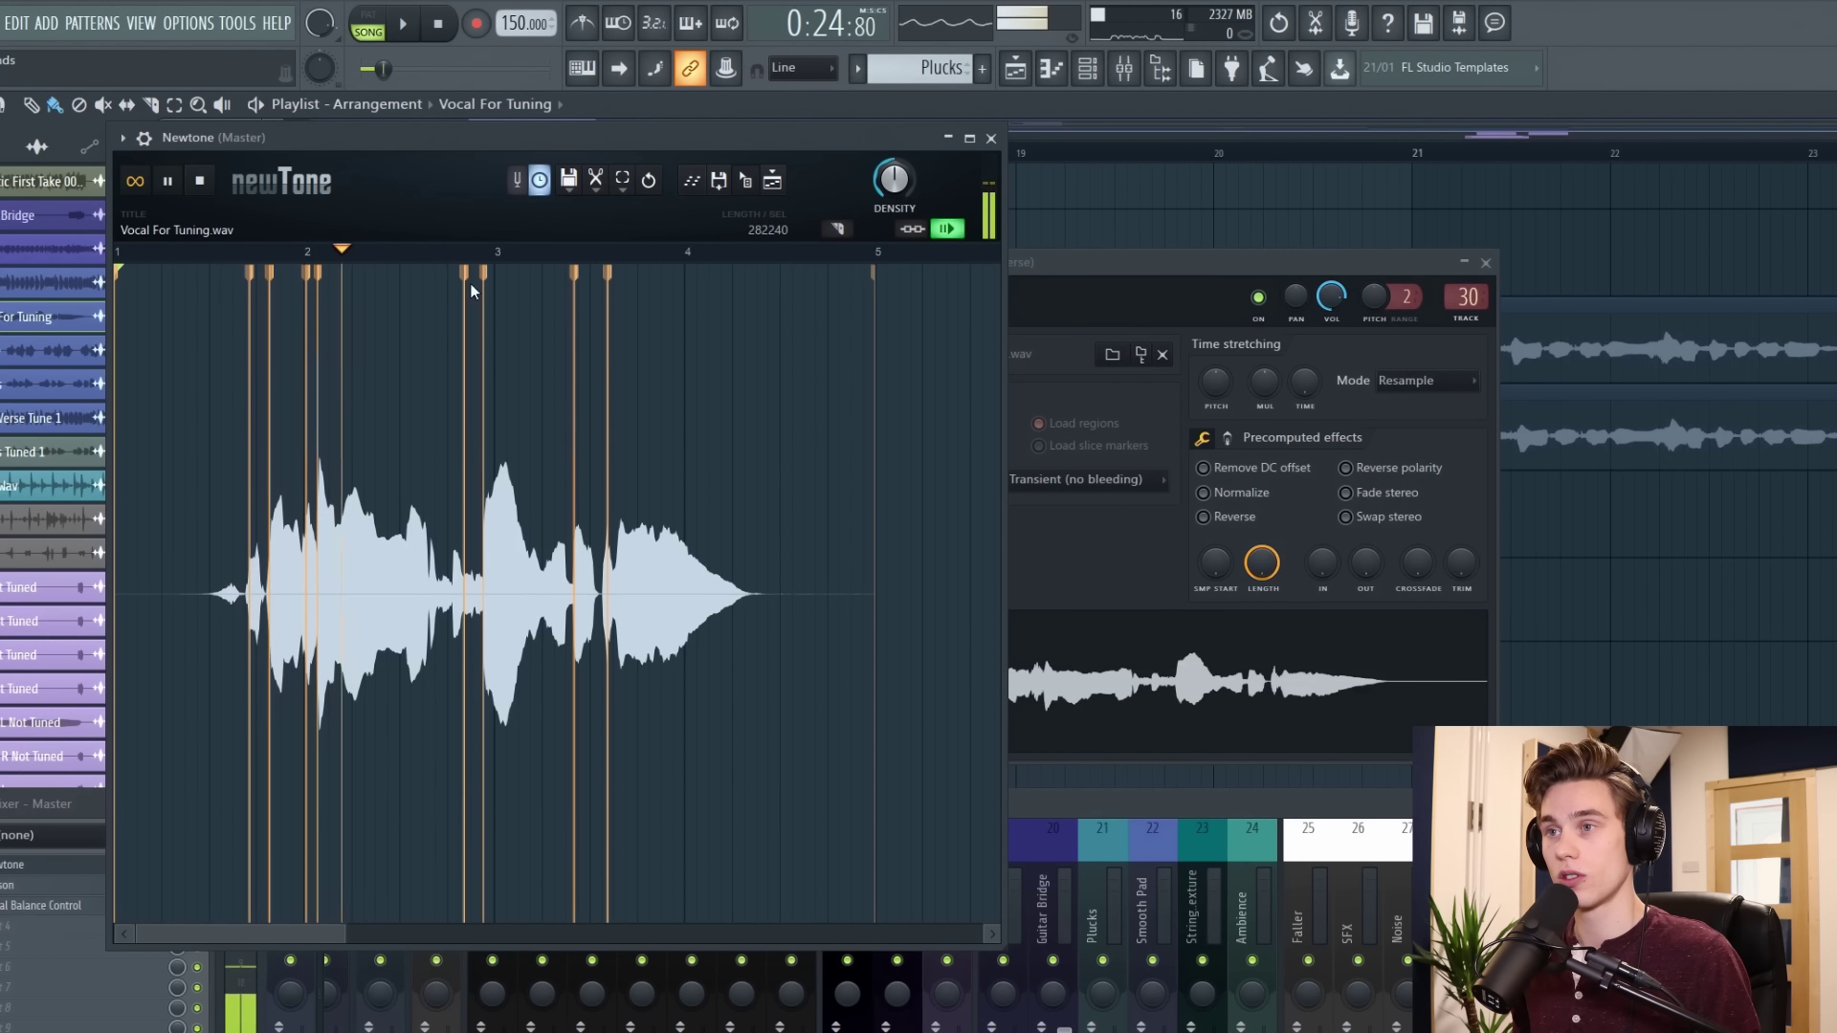
{"action": "left_click_drag", "start_coordinate": [484, 272], "coordinate": [475, 277]}
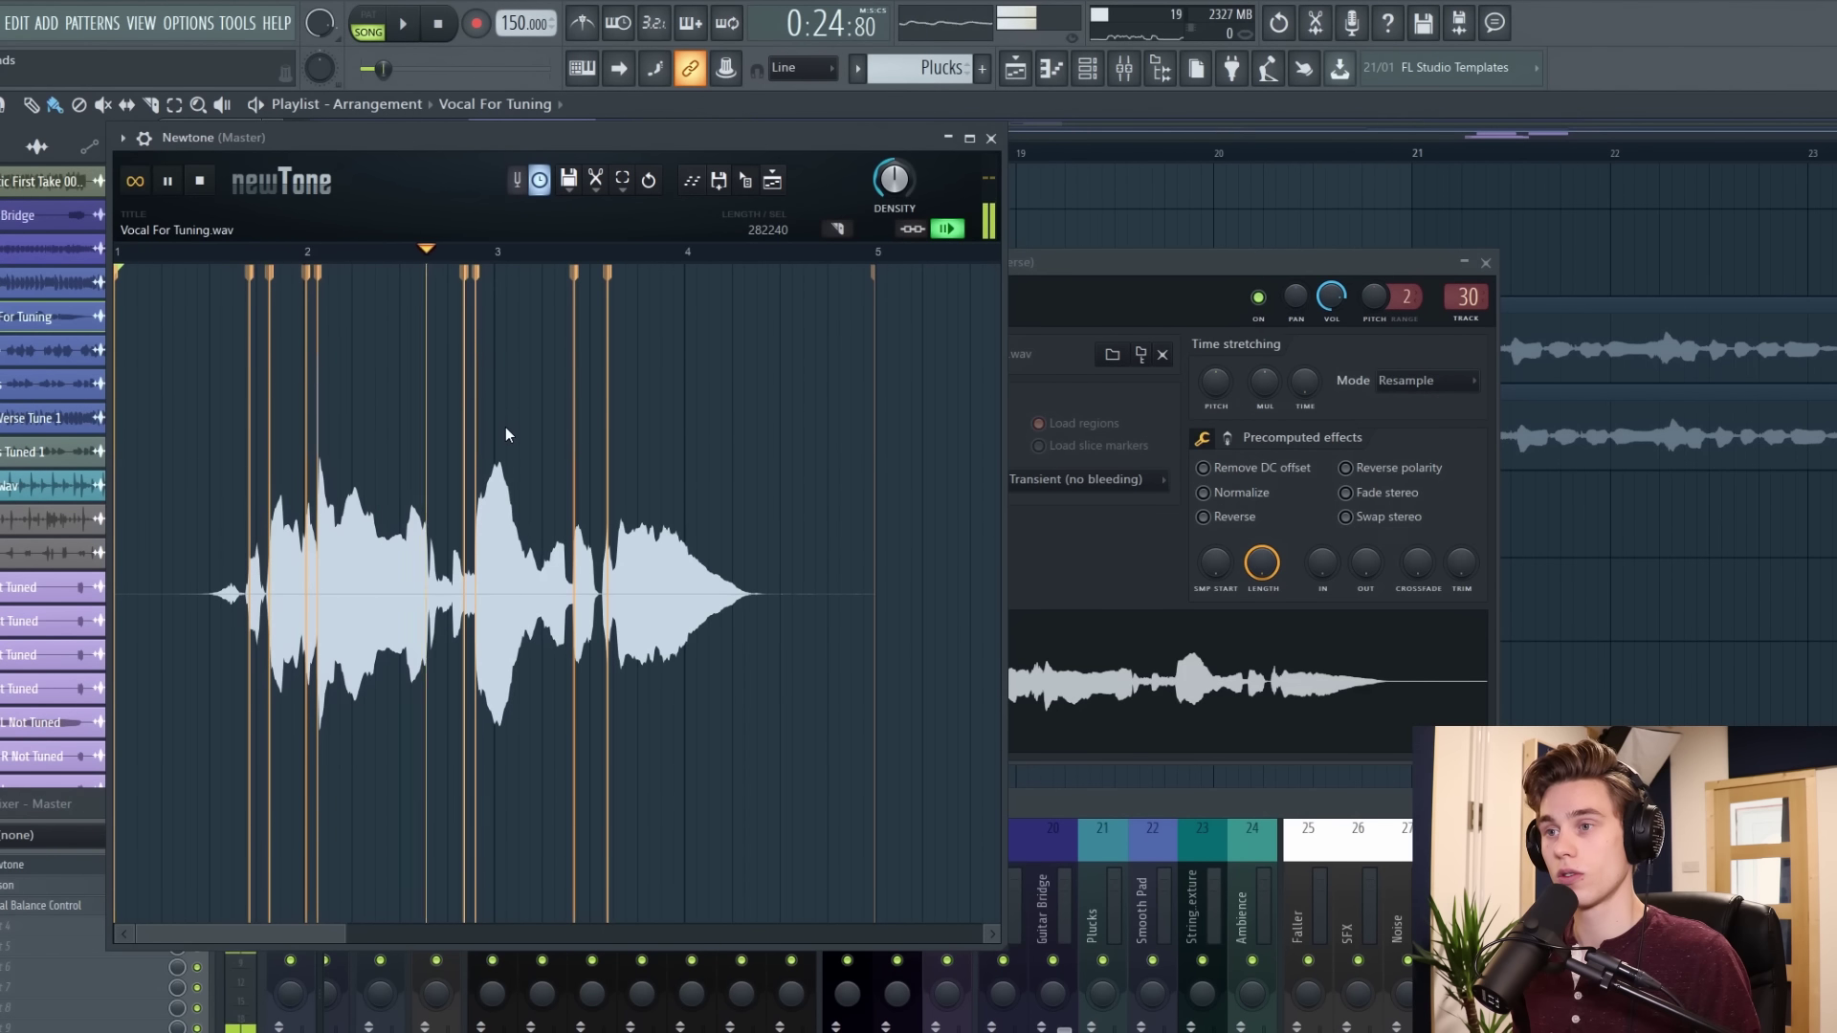
{"action": "key", "text": "space"}
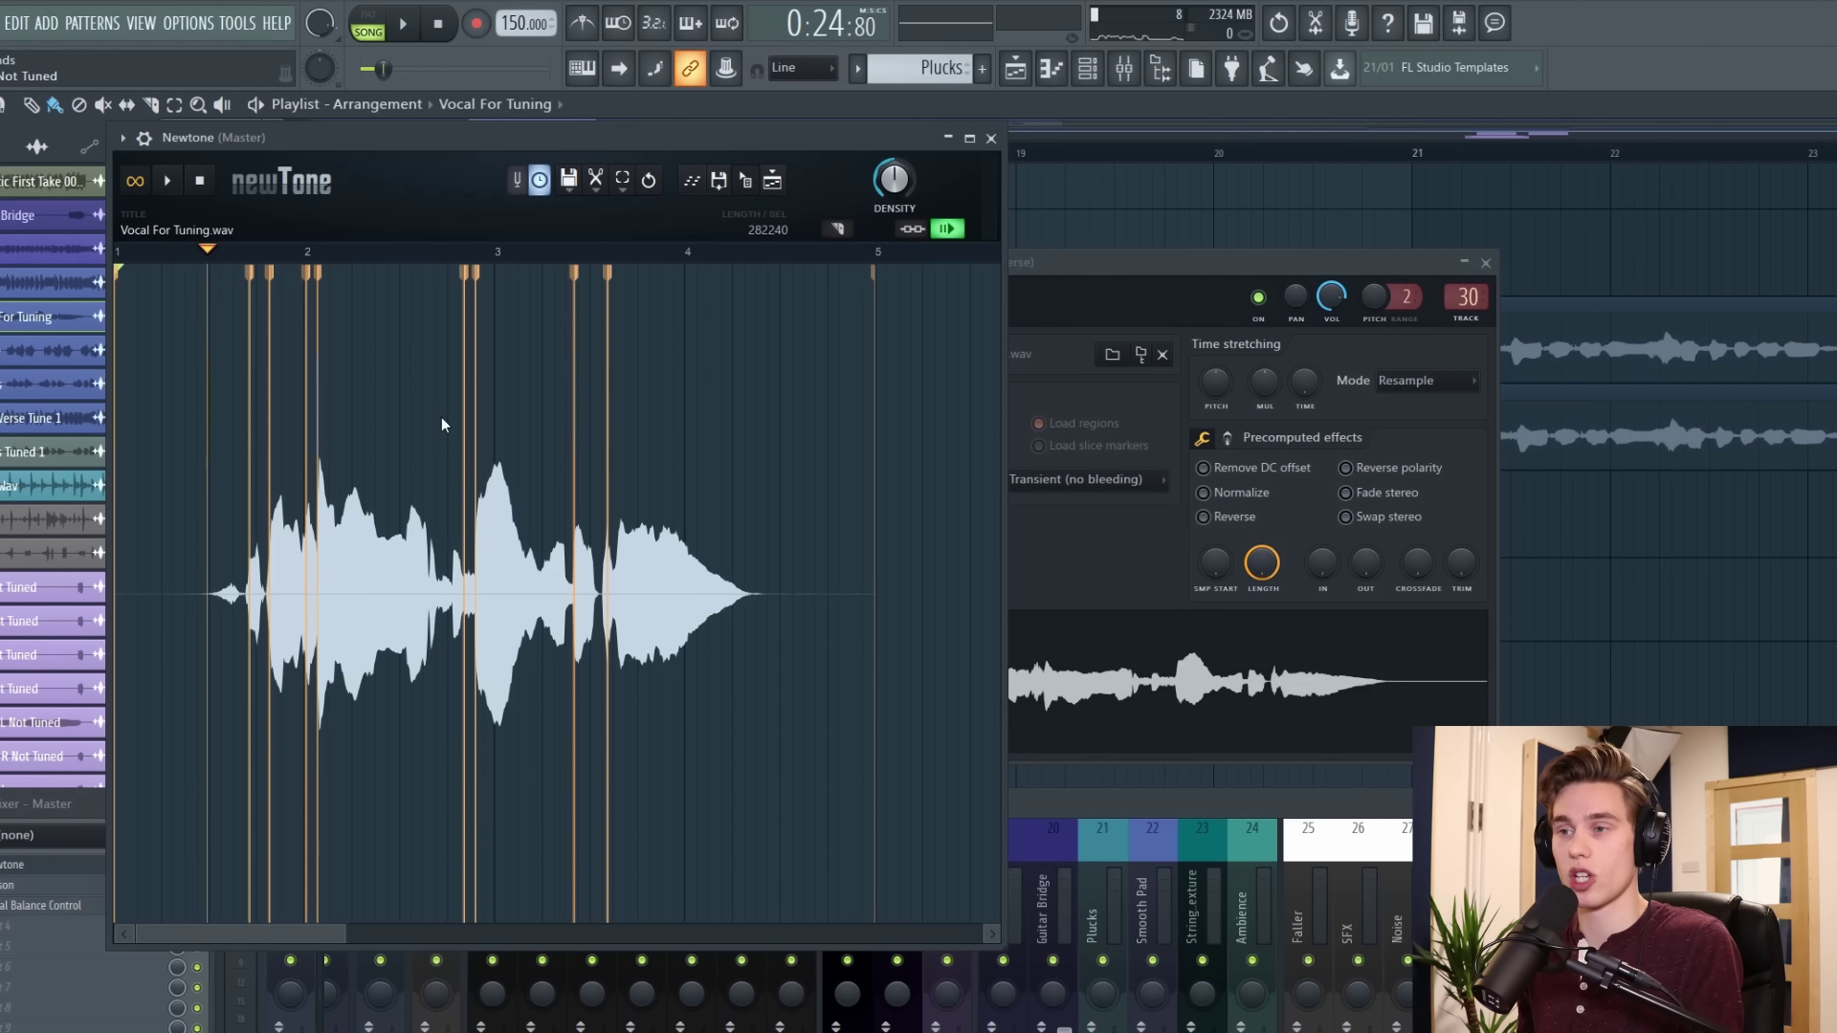
Return Newtone to pitch editing and set Center to 100% and Variation to its minimum
{"action": "left_click", "coordinate": [517, 180]}
{"action": "left_click", "coordinate": [1255, 710]}
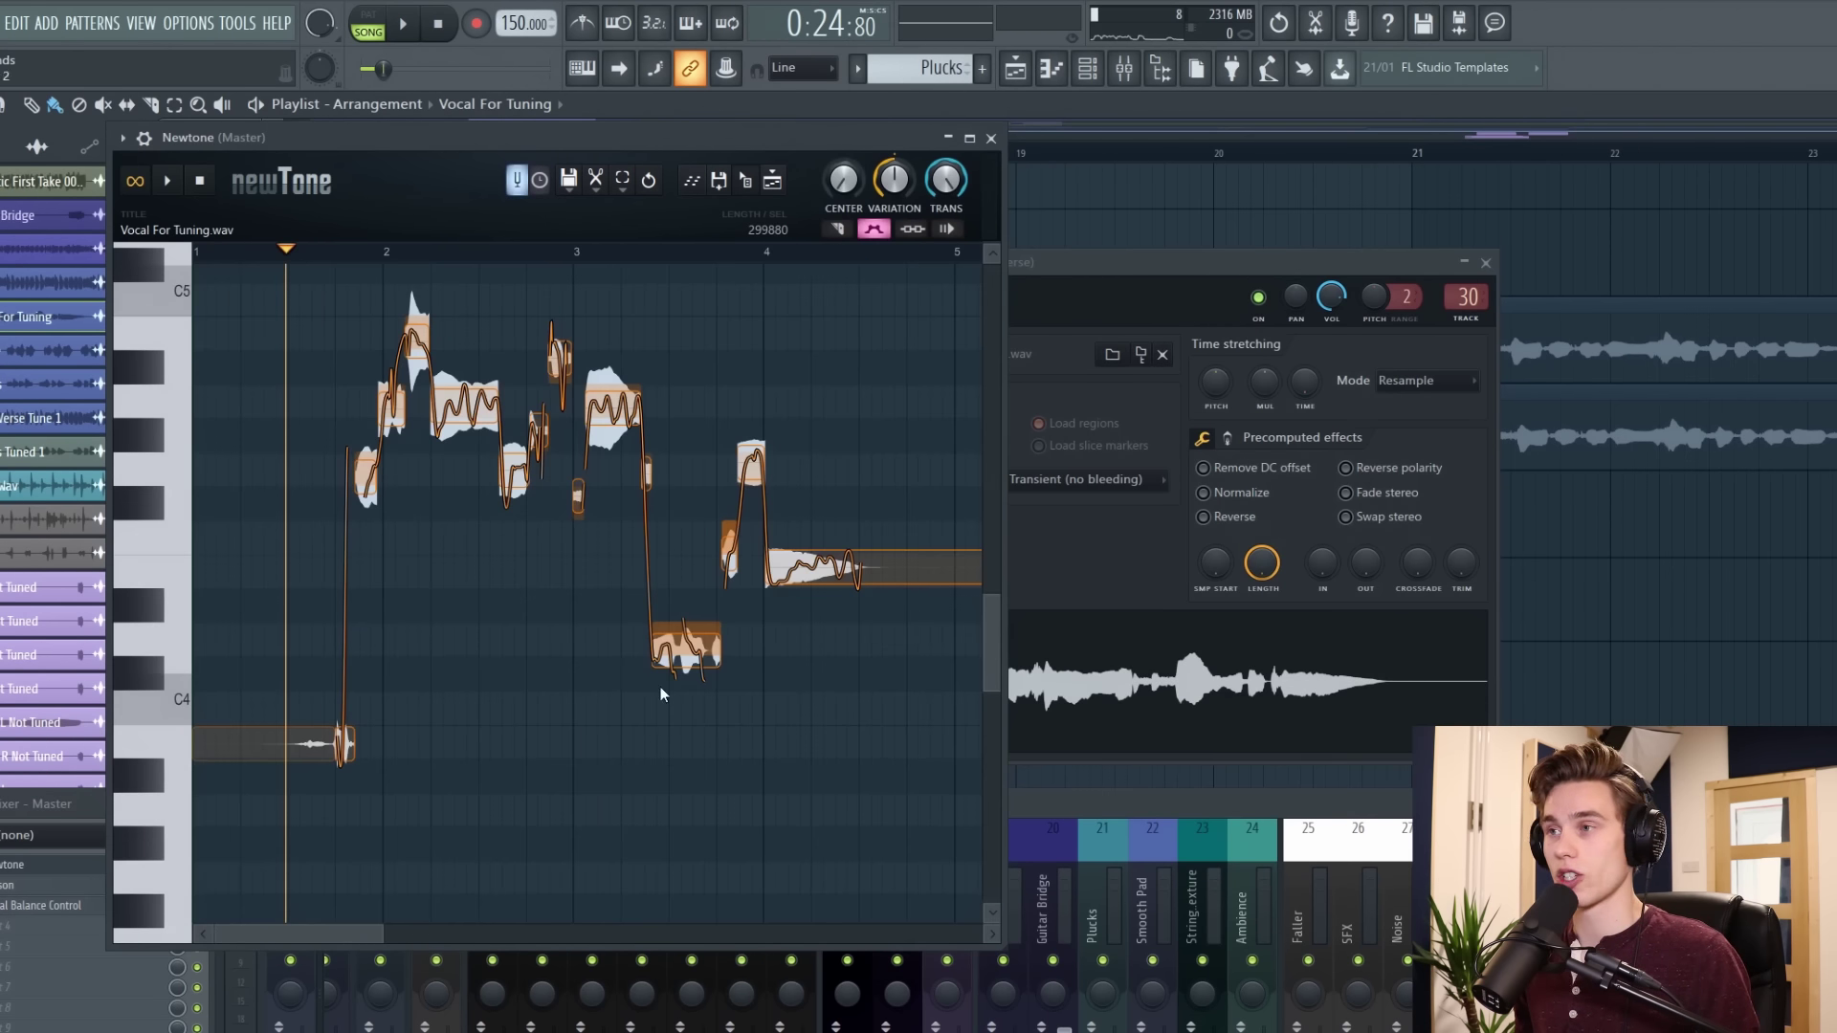
{"action": "scroll", "coordinate": [810, 404], "scroll_direction": "up", "scroll_amount": 1}
{"action": "left_click_drag", "start_coordinate": [843, 189], "coordinate": [843, 114]}
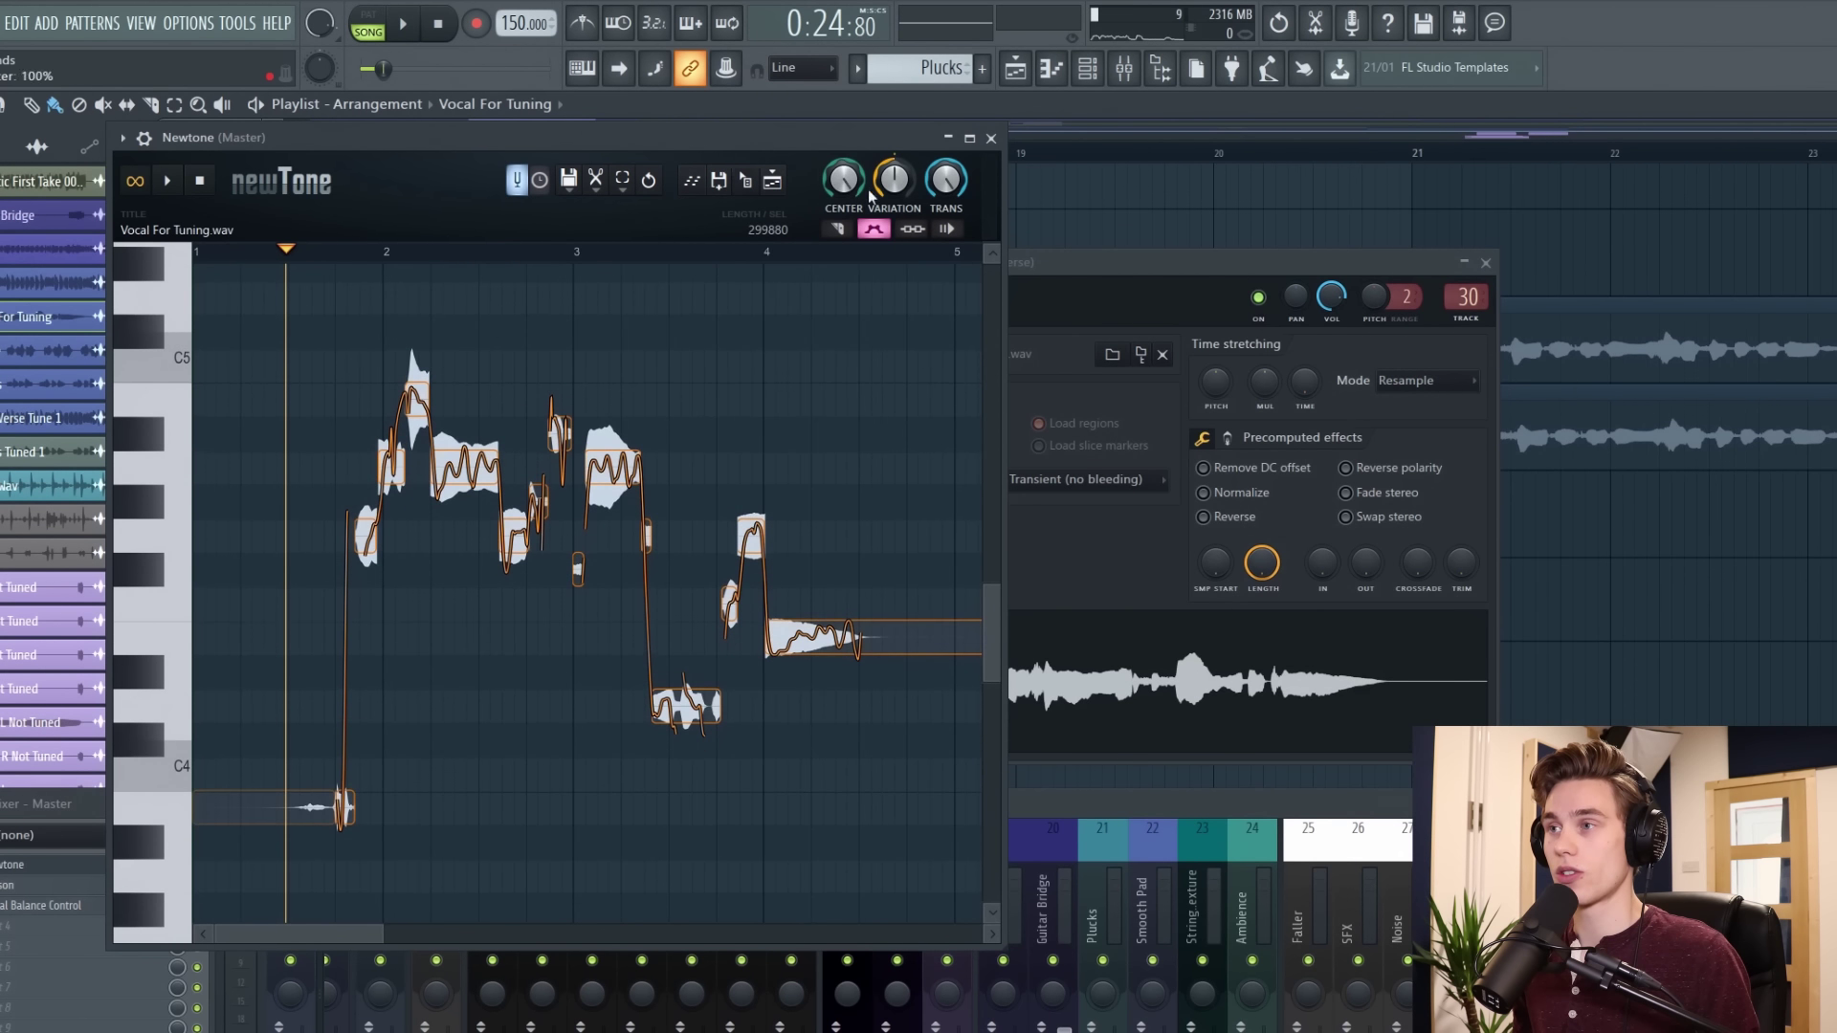
{"action": "left_click_drag", "start_coordinate": [893, 178], "coordinate": [894, 250]}
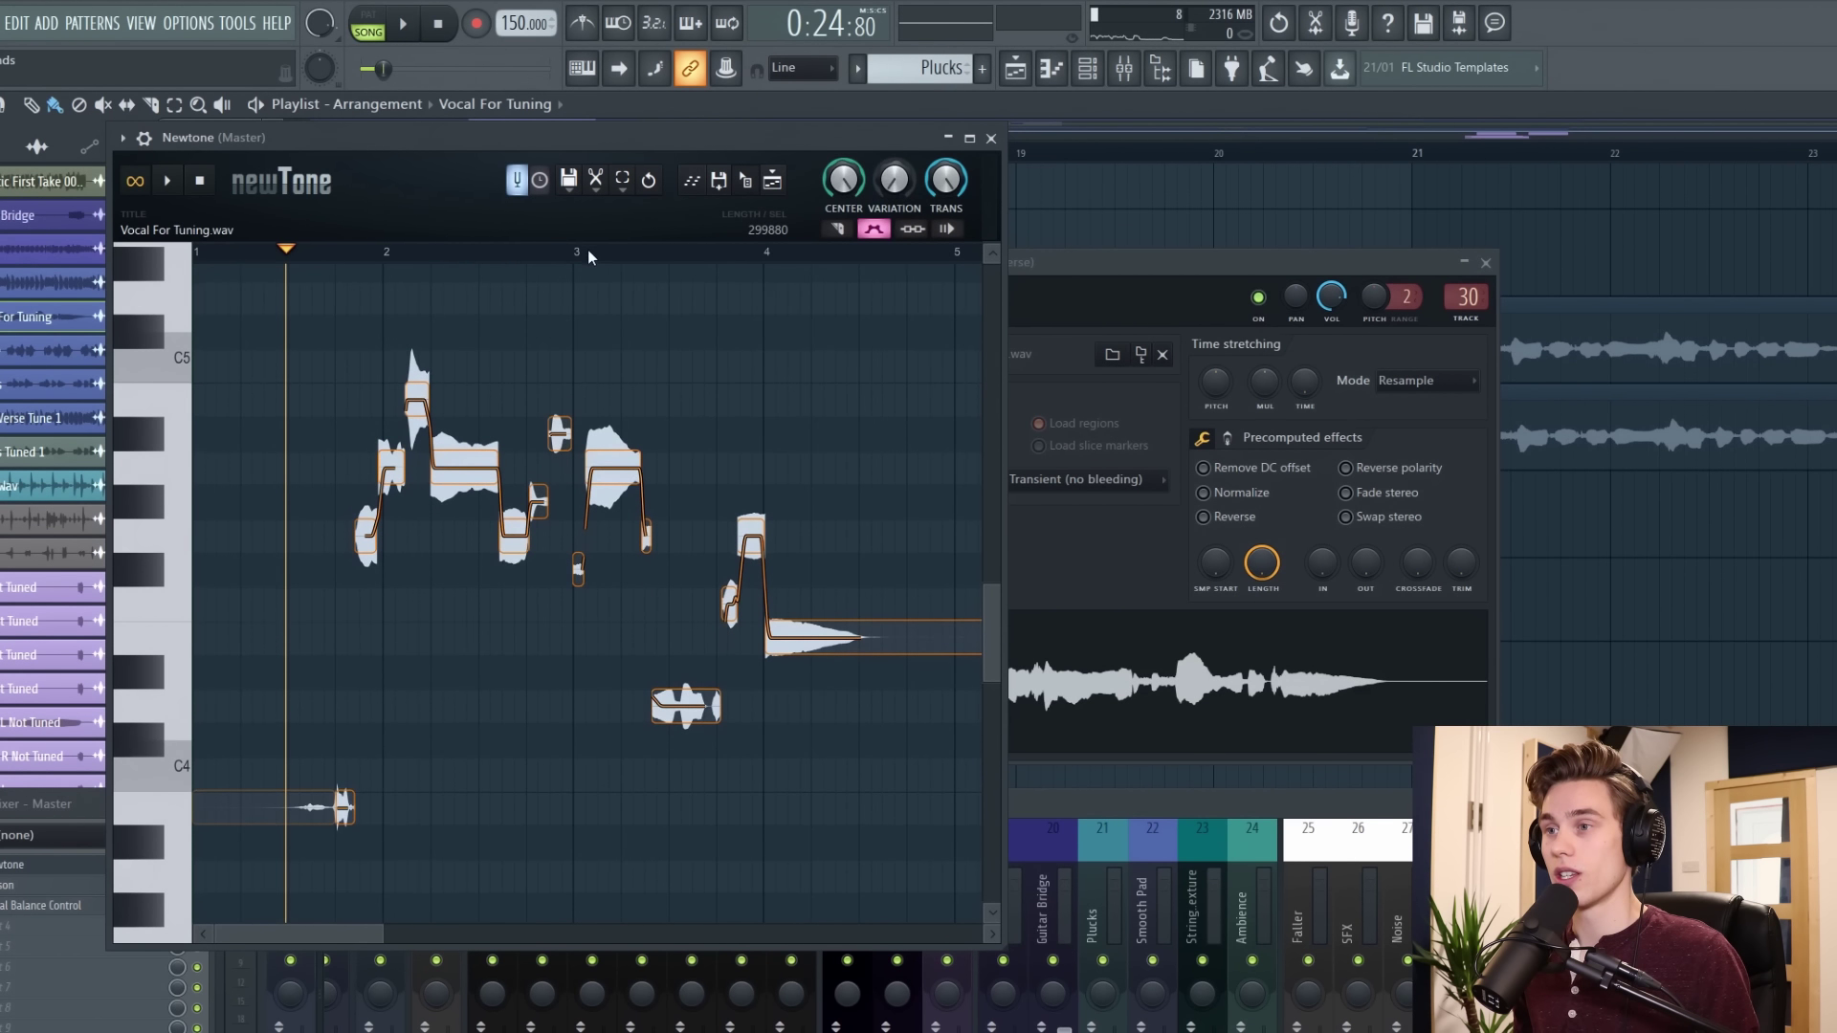
Enable Advanced edit vibrato and open the vibrato/tremolo designer on the long note just after bar 3
{"action": "scroll", "coordinate": [599, 251], "scroll_direction": "up", "scroll_amount": 1}
{"action": "scroll", "coordinate": [616, 467], "scroll_direction": "up", "scroll_amount": 2}
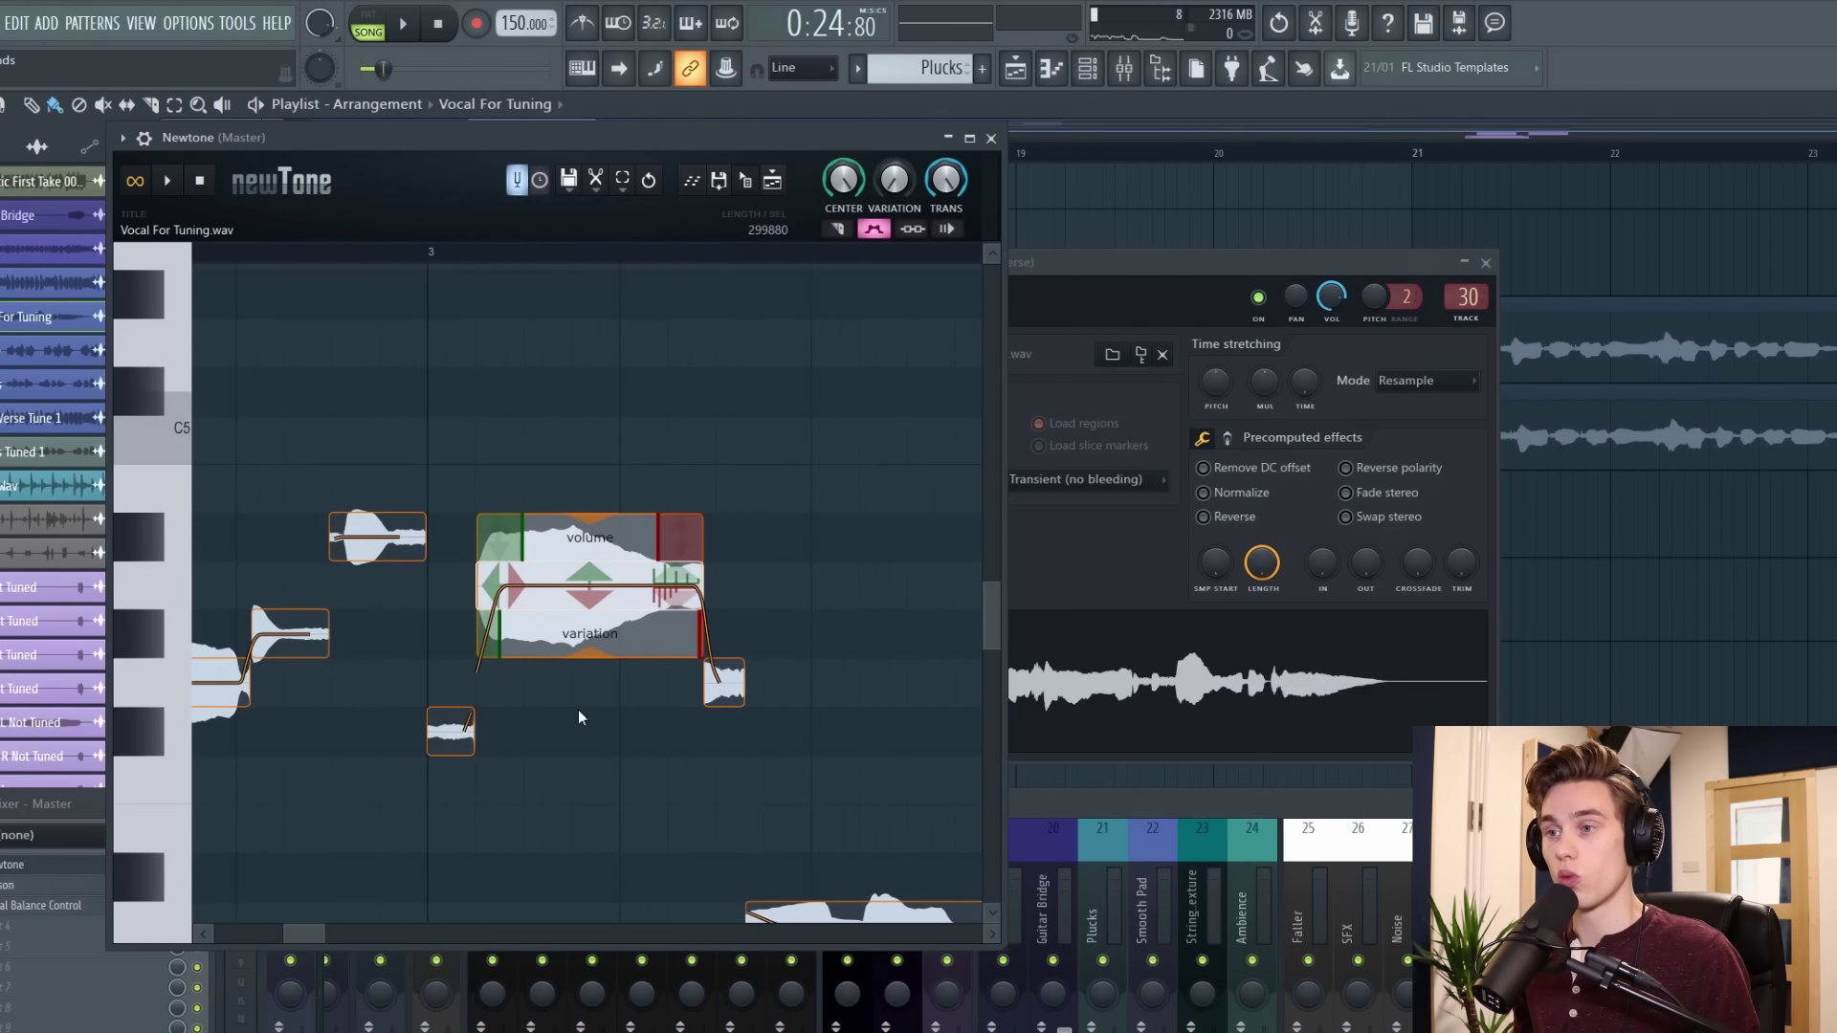
{"action": "left_click", "coordinate": [595, 180]}
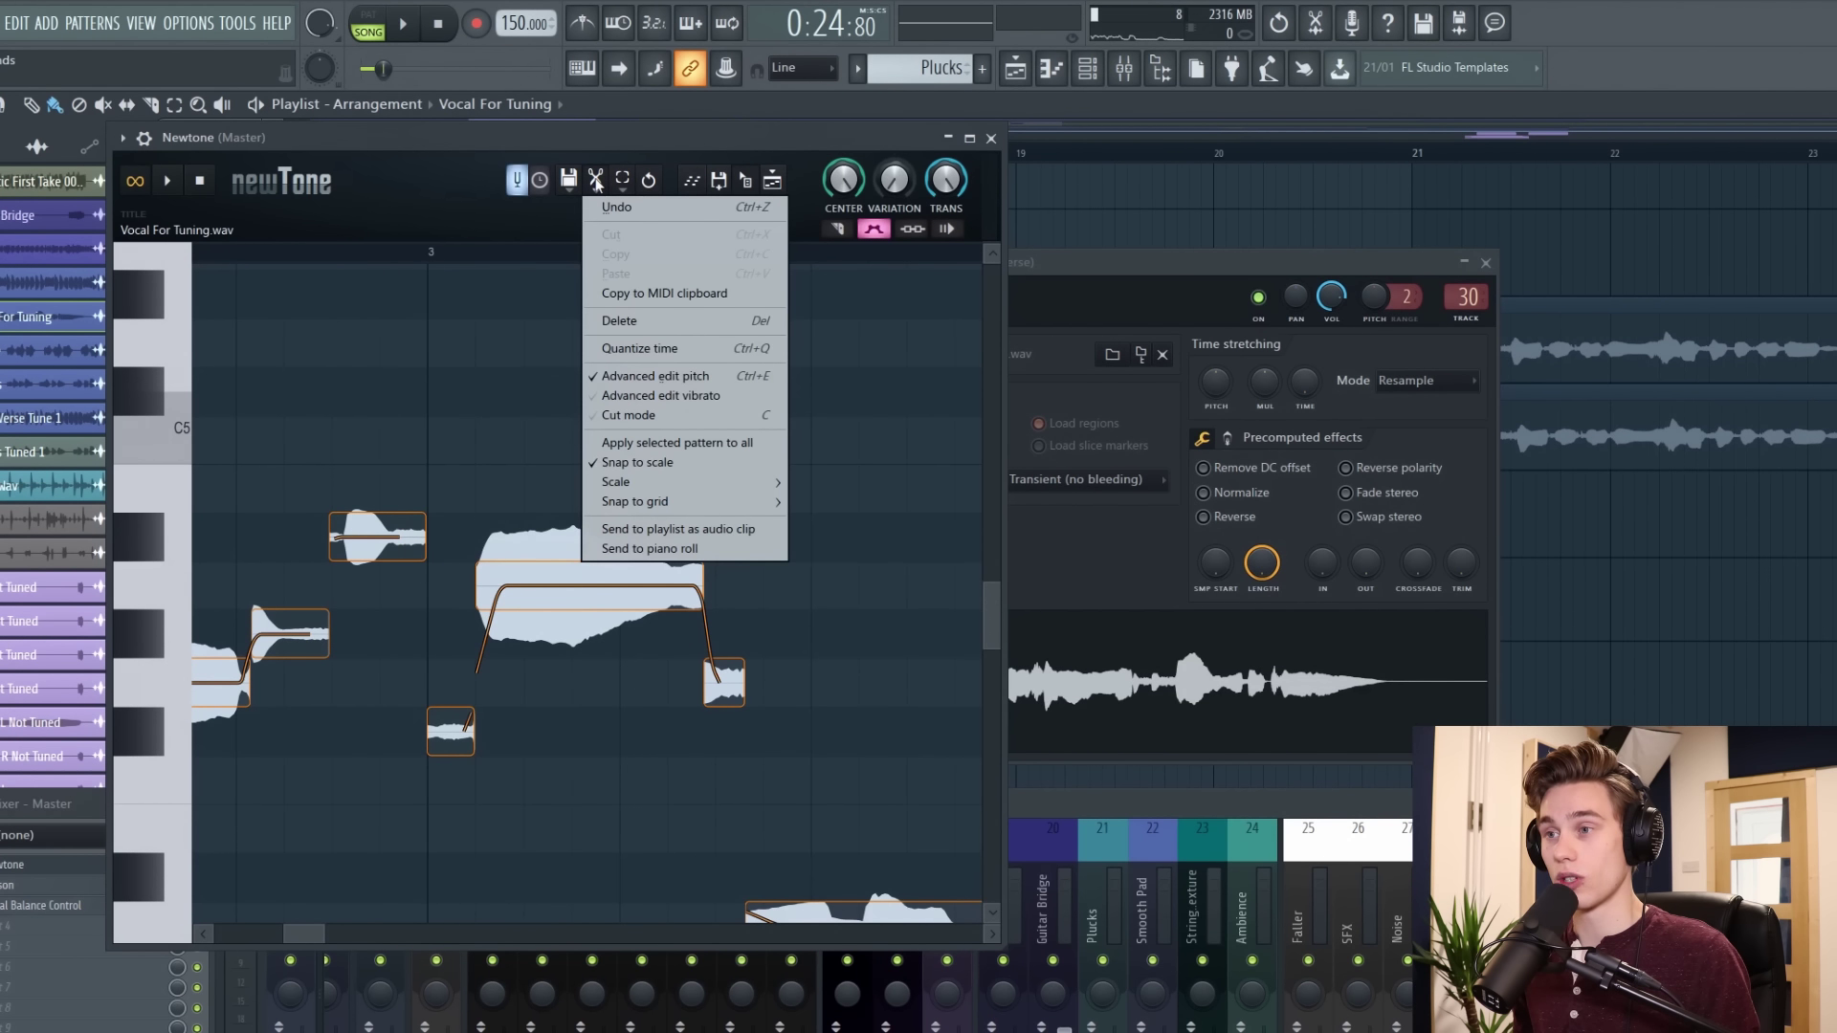
{"action": "left_click", "coordinate": [643, 395]}
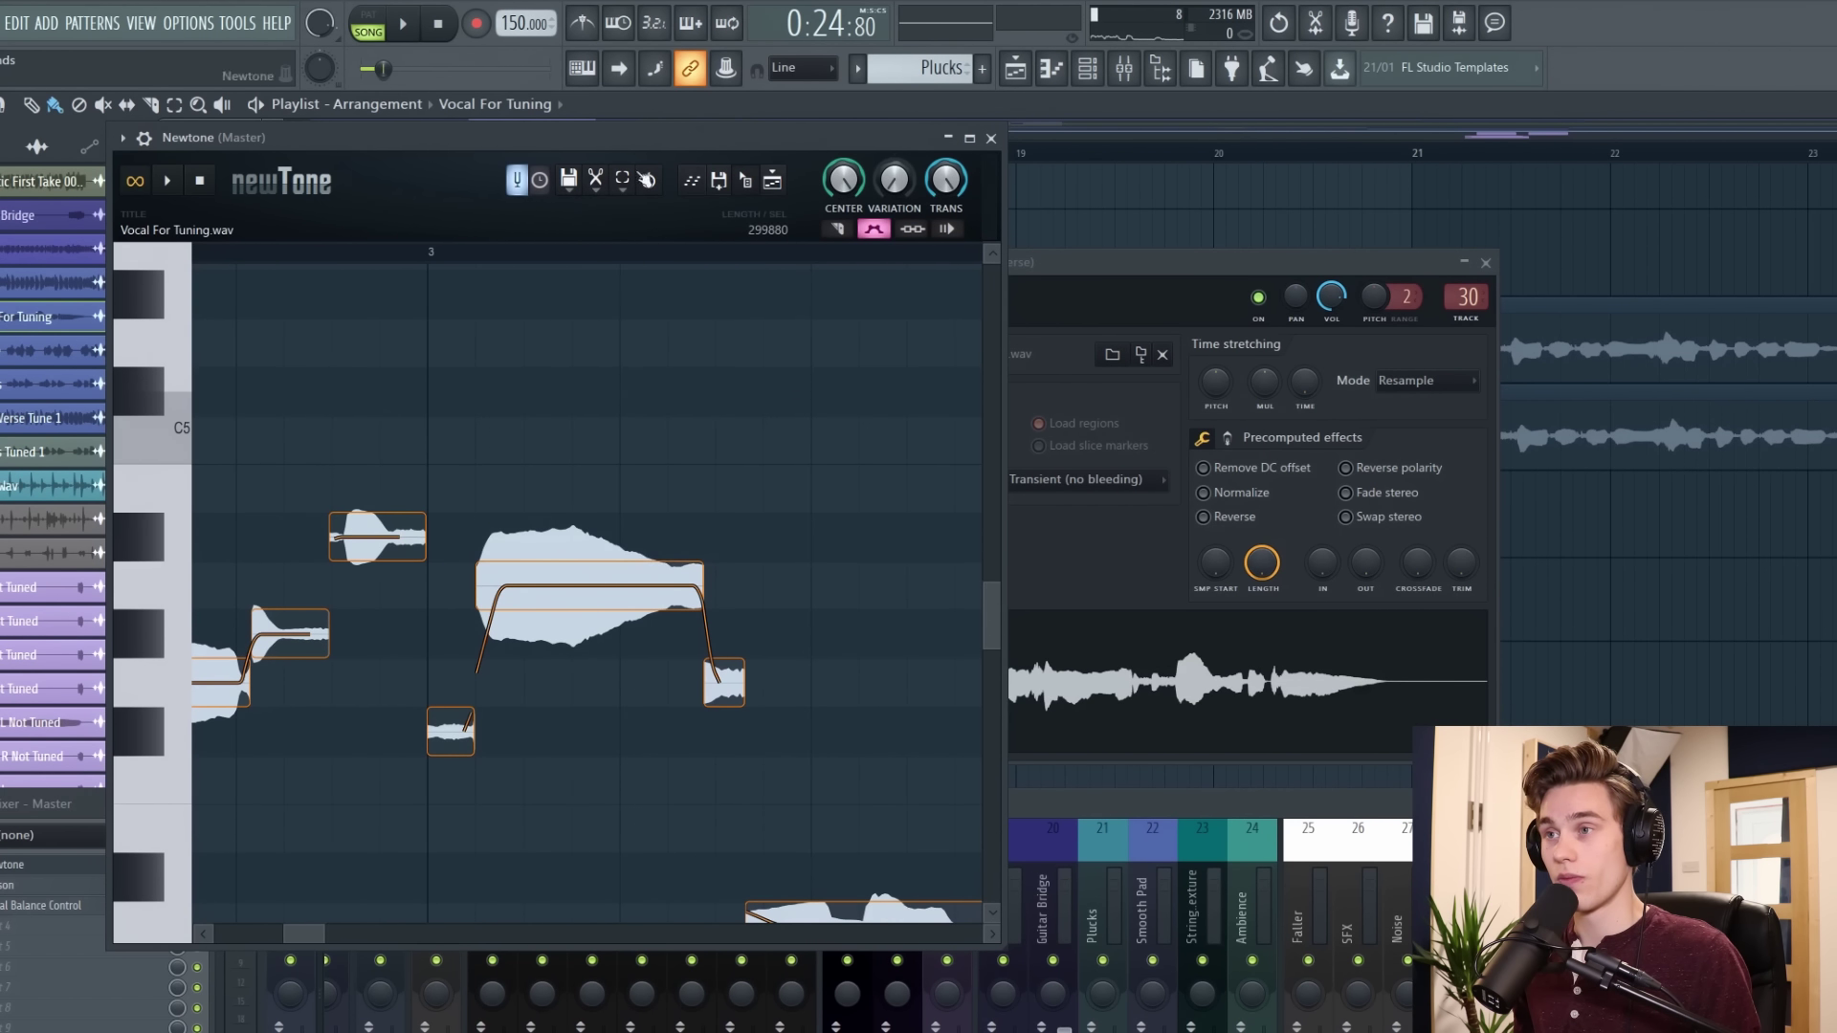
{"action": "left_click", "coordinate": [536, 593]}
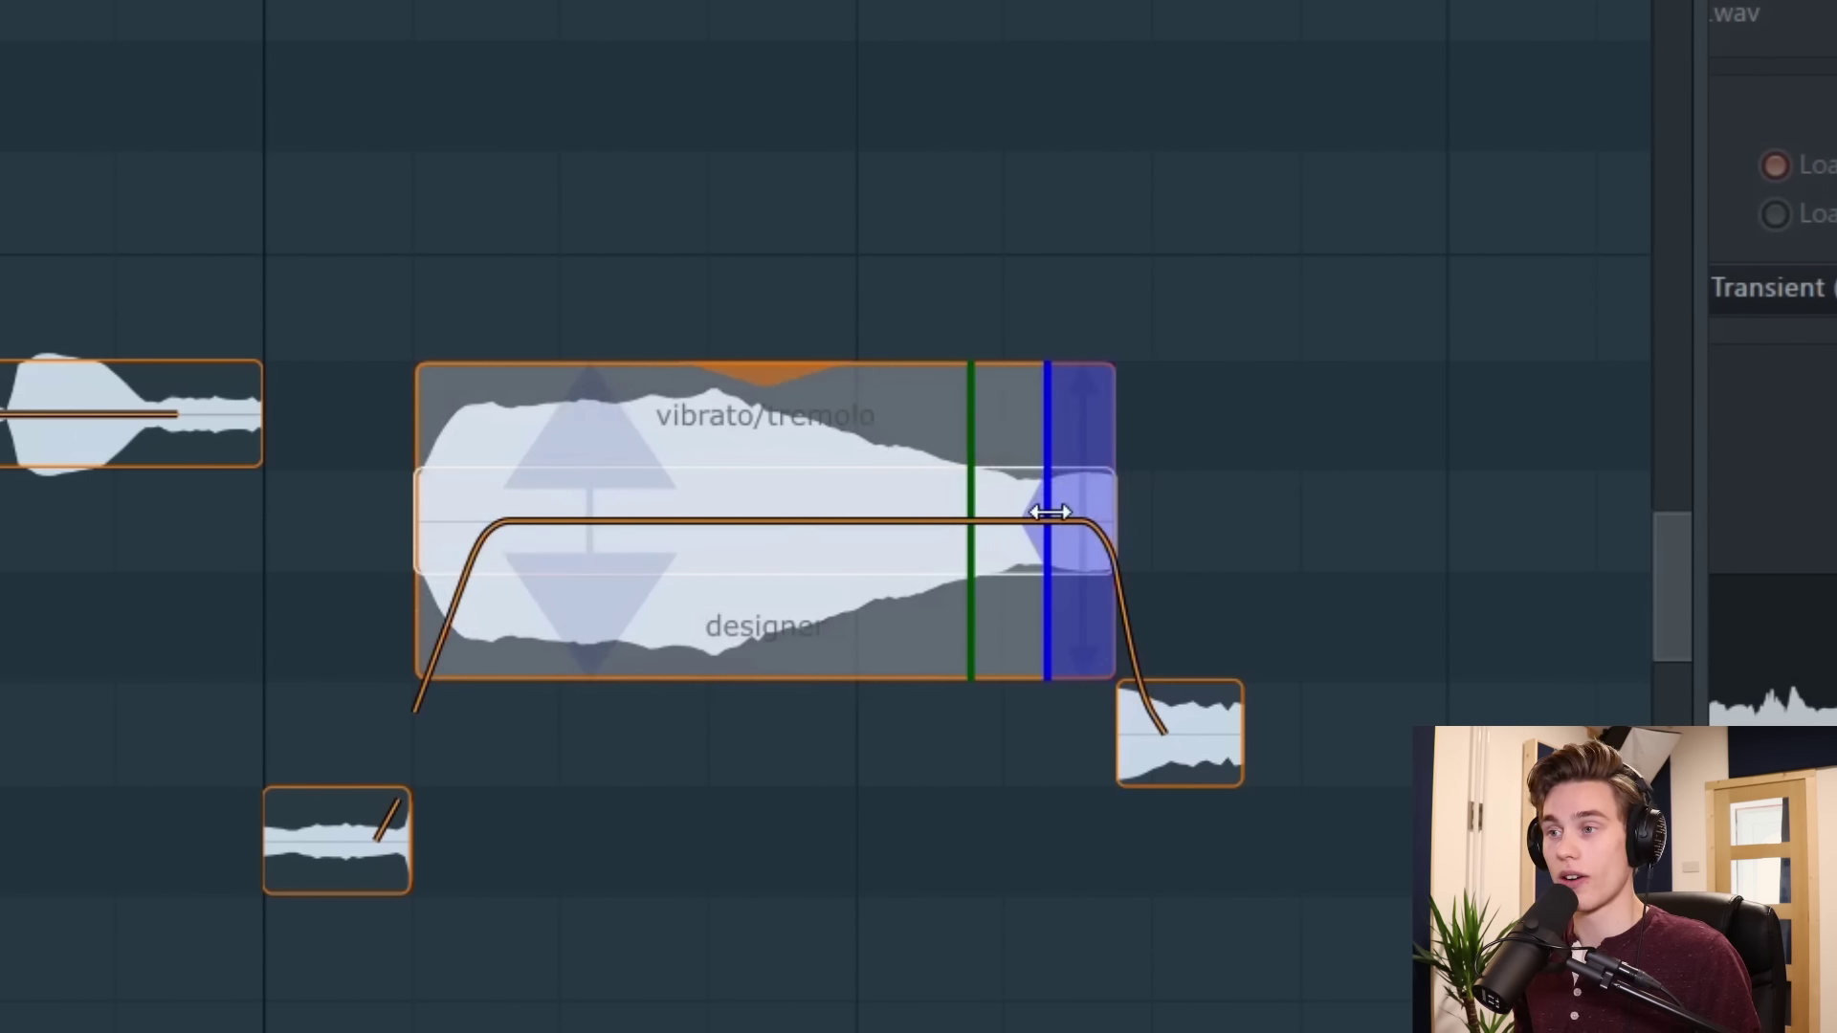
Add vibrato to the long note after bar 3, raising its start amplitude and setting its end amplitude to about 0.48 st, and audition it
{"action": "mouse_move", "coordinate": [1050, 512]}
{"action": "left_mouse_down"}
{"action": "mouse_move", "coordinate": [985, 507]}
{"action": "mouse_move", "coordinate": [951, 533]}
{"action": "mouse_move", "coordinate": [1045, 476]}
{"action": "mouse_move", "coordinate": [1046, 340]}
{"action": "mouse_move", "coordinate": [1072, 552]}
{"action": "mouse_move", "coordinate": [1107, 352]}
{"action": "mouse_move", "coordinate": [1095, 501]}
{"action": "left_mouse_up"}
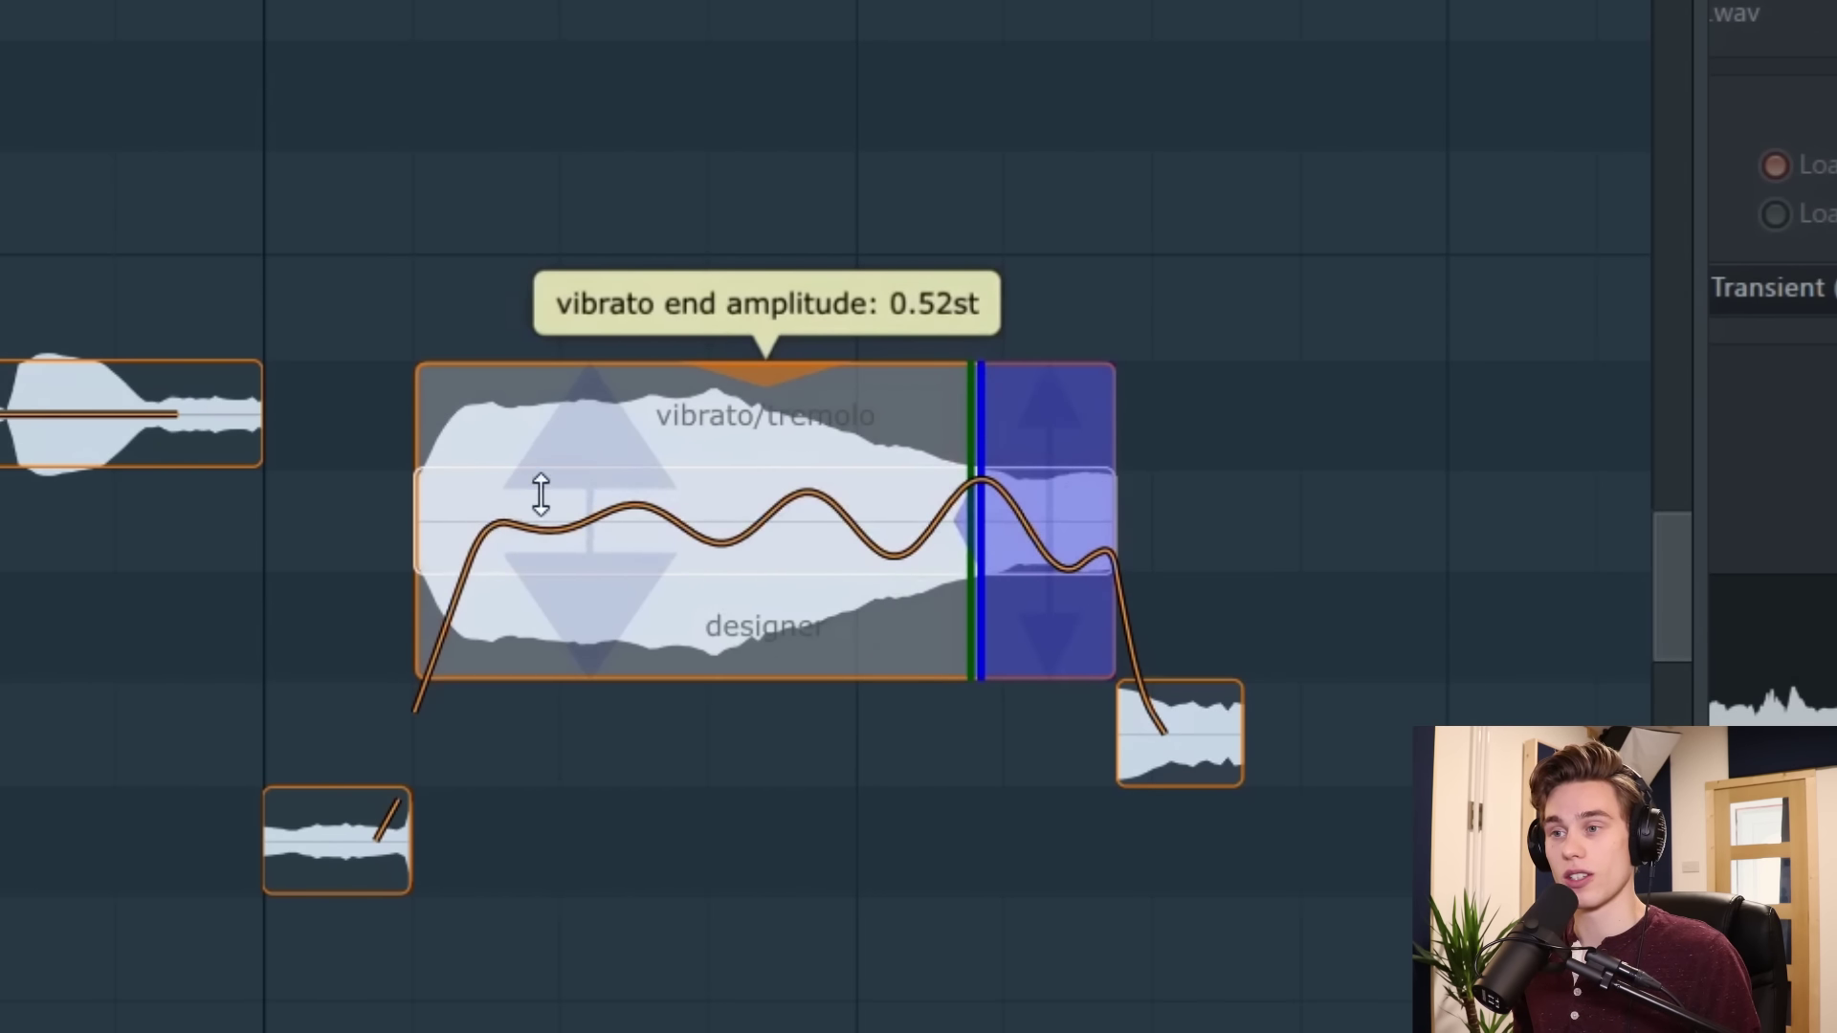
{"action": "left_click_drag", "start_coordinate": [553, 498], "coordinate": [594, 484]}
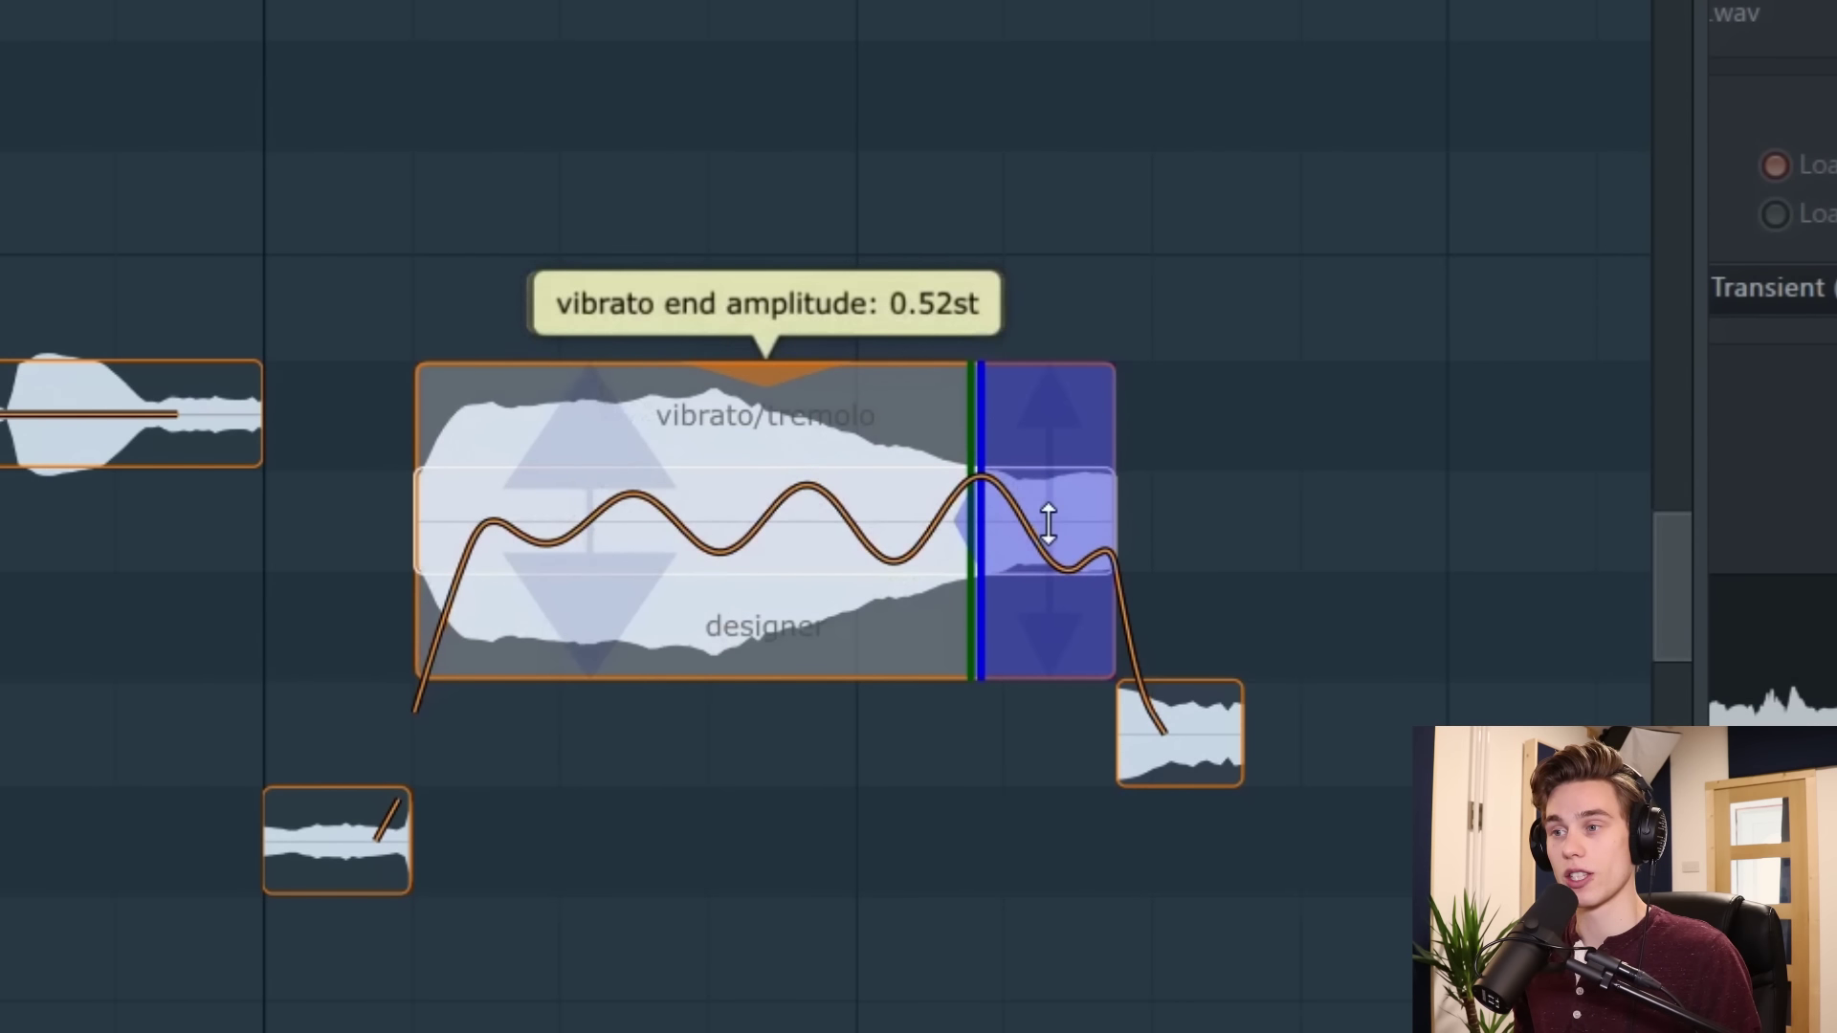
{"action": "mouse_move", "coordinate": [1049, 523]}
{"action": "left_mouse_down"}
{"action": "mouse_move", "coordinate": [1046, 508]}
{"action": "mouse_move", "coordinate": [1042, 526]}
{"action": "left_mouse_up"}
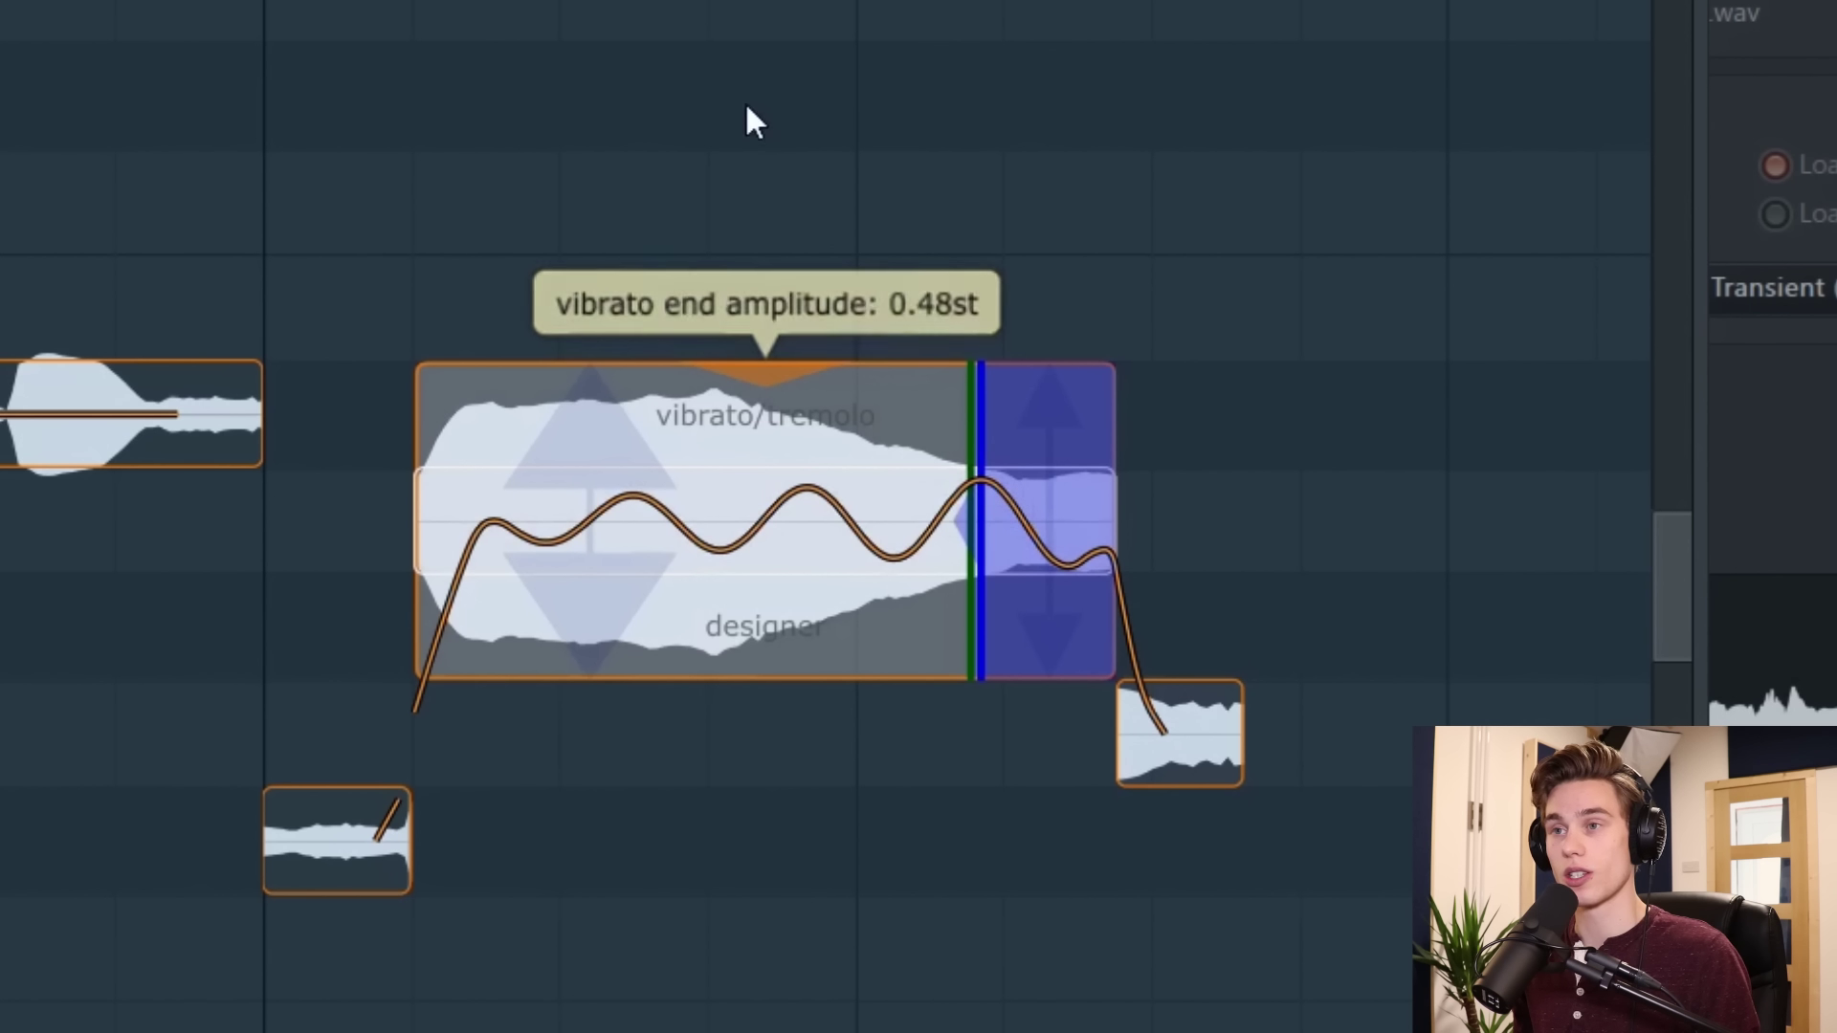
{"action": "key", "text": "space"}
{"action": "key", "text": "space"}
{"action": "mouse_move", "coordinate": [865, 517]}
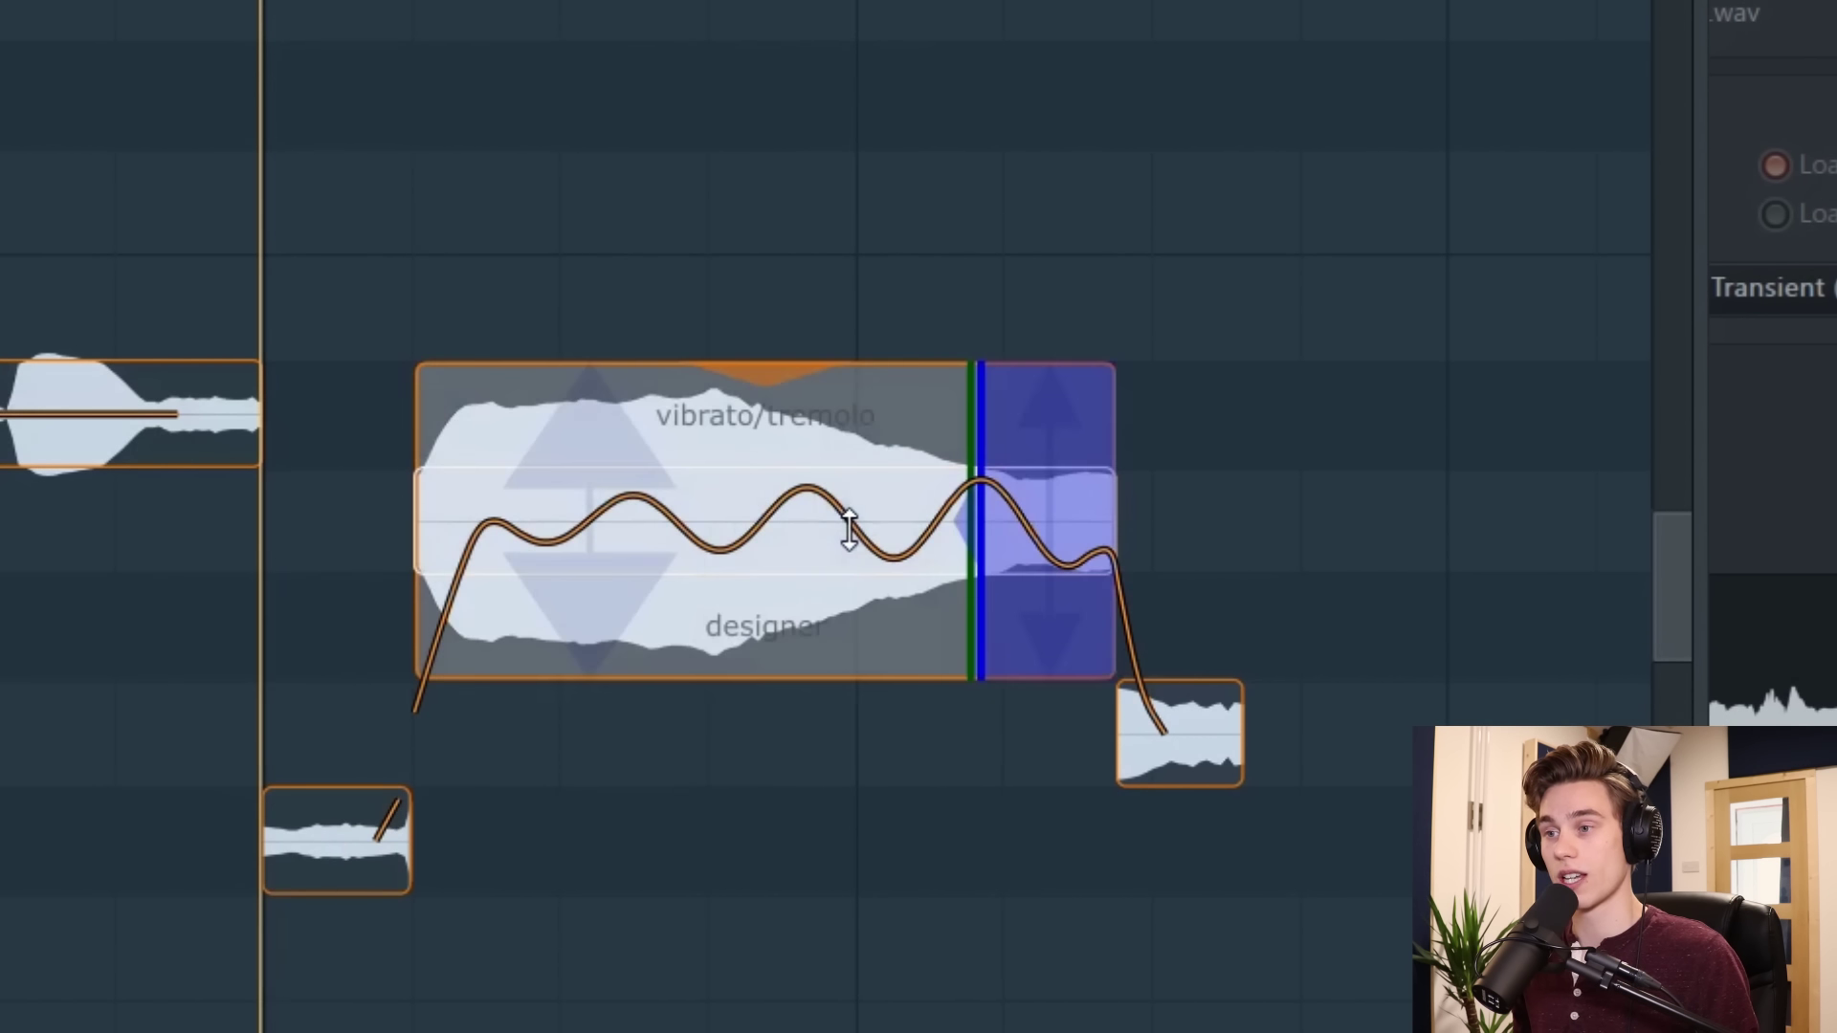
{"action": "mouse_move", "coordinate": [1083, 529]}
{"action": "left_mouse_down"}
{"action": "mouse_move", "coordinate": [1059, 599]}
{"action": "mouse_move", "coordinate": [1091, 369]}
{"action": "mouse_move", "coordinate": [1091, 548]}
{"action": "mouse_move", "coordinate": [1095, 525]}
{"action": "left_mouse_up"}
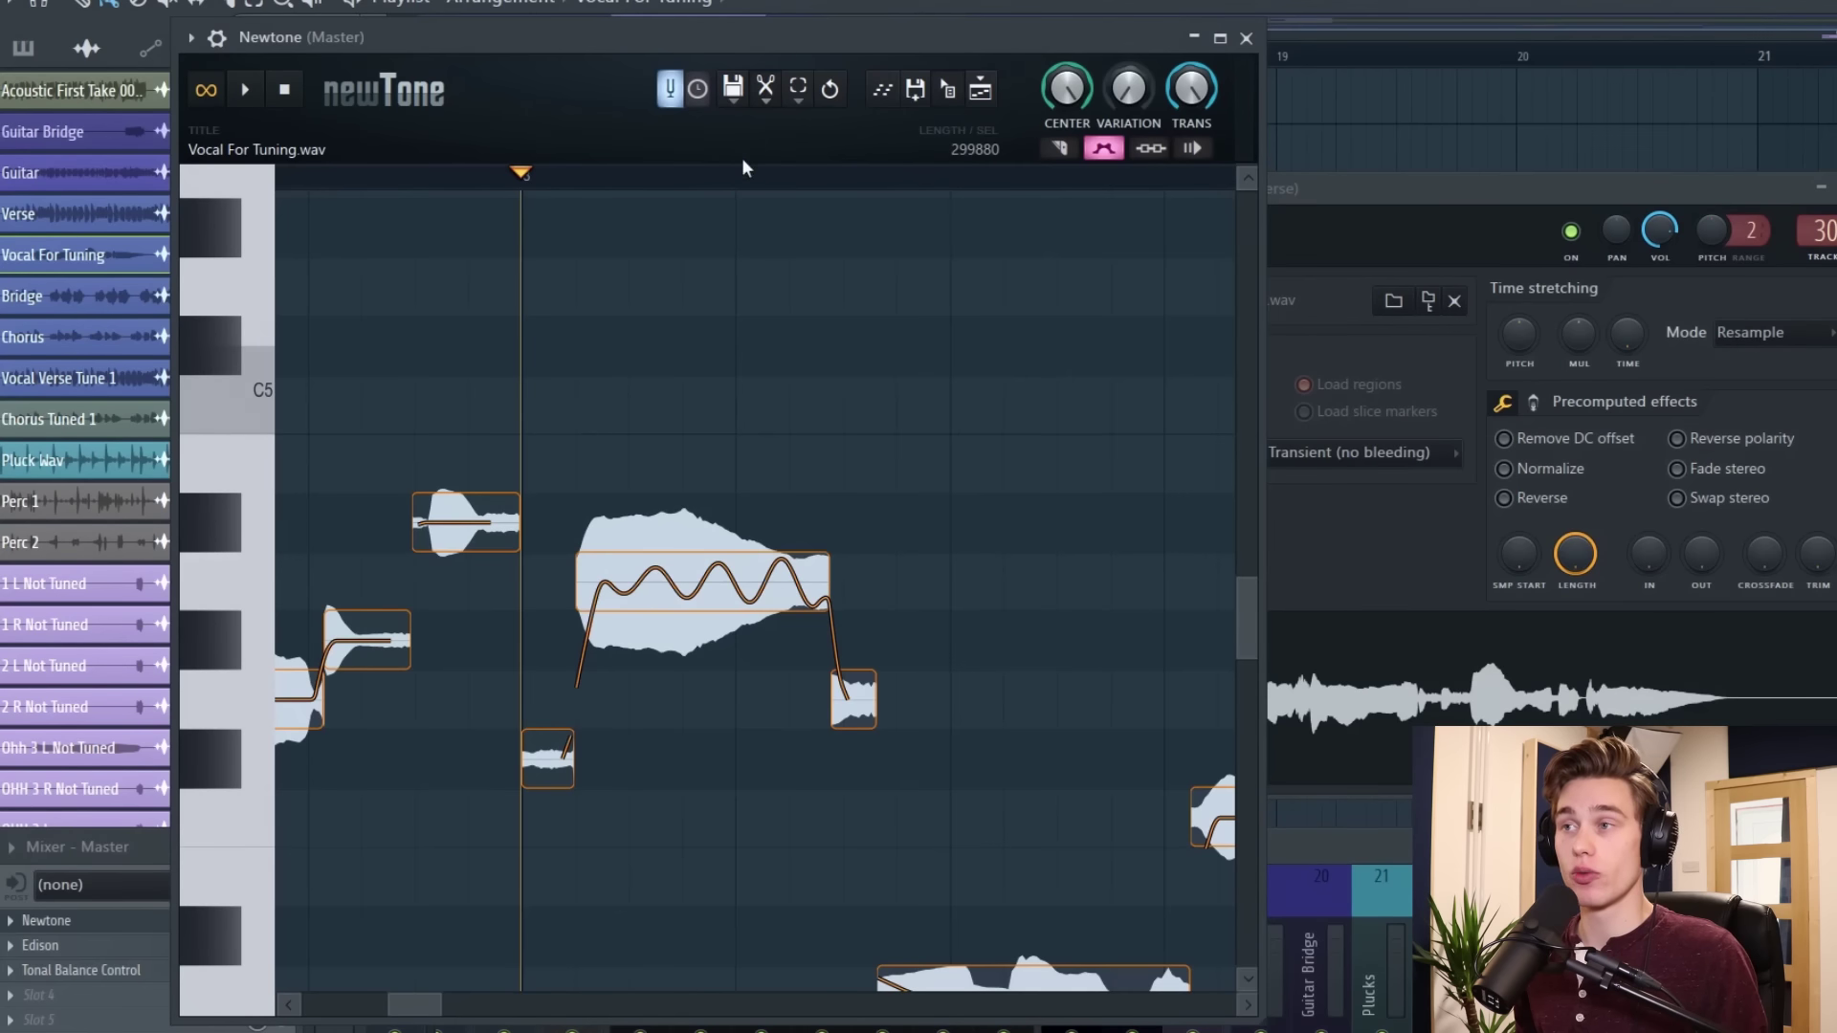
Set Newtone's Trans to its minimum and review the edit commands for sending the result to the playlist or piano roll
{"action": "scroll", "coordinate": [743, 181], "scroll_direction": "down", "scroll_amount": 3}
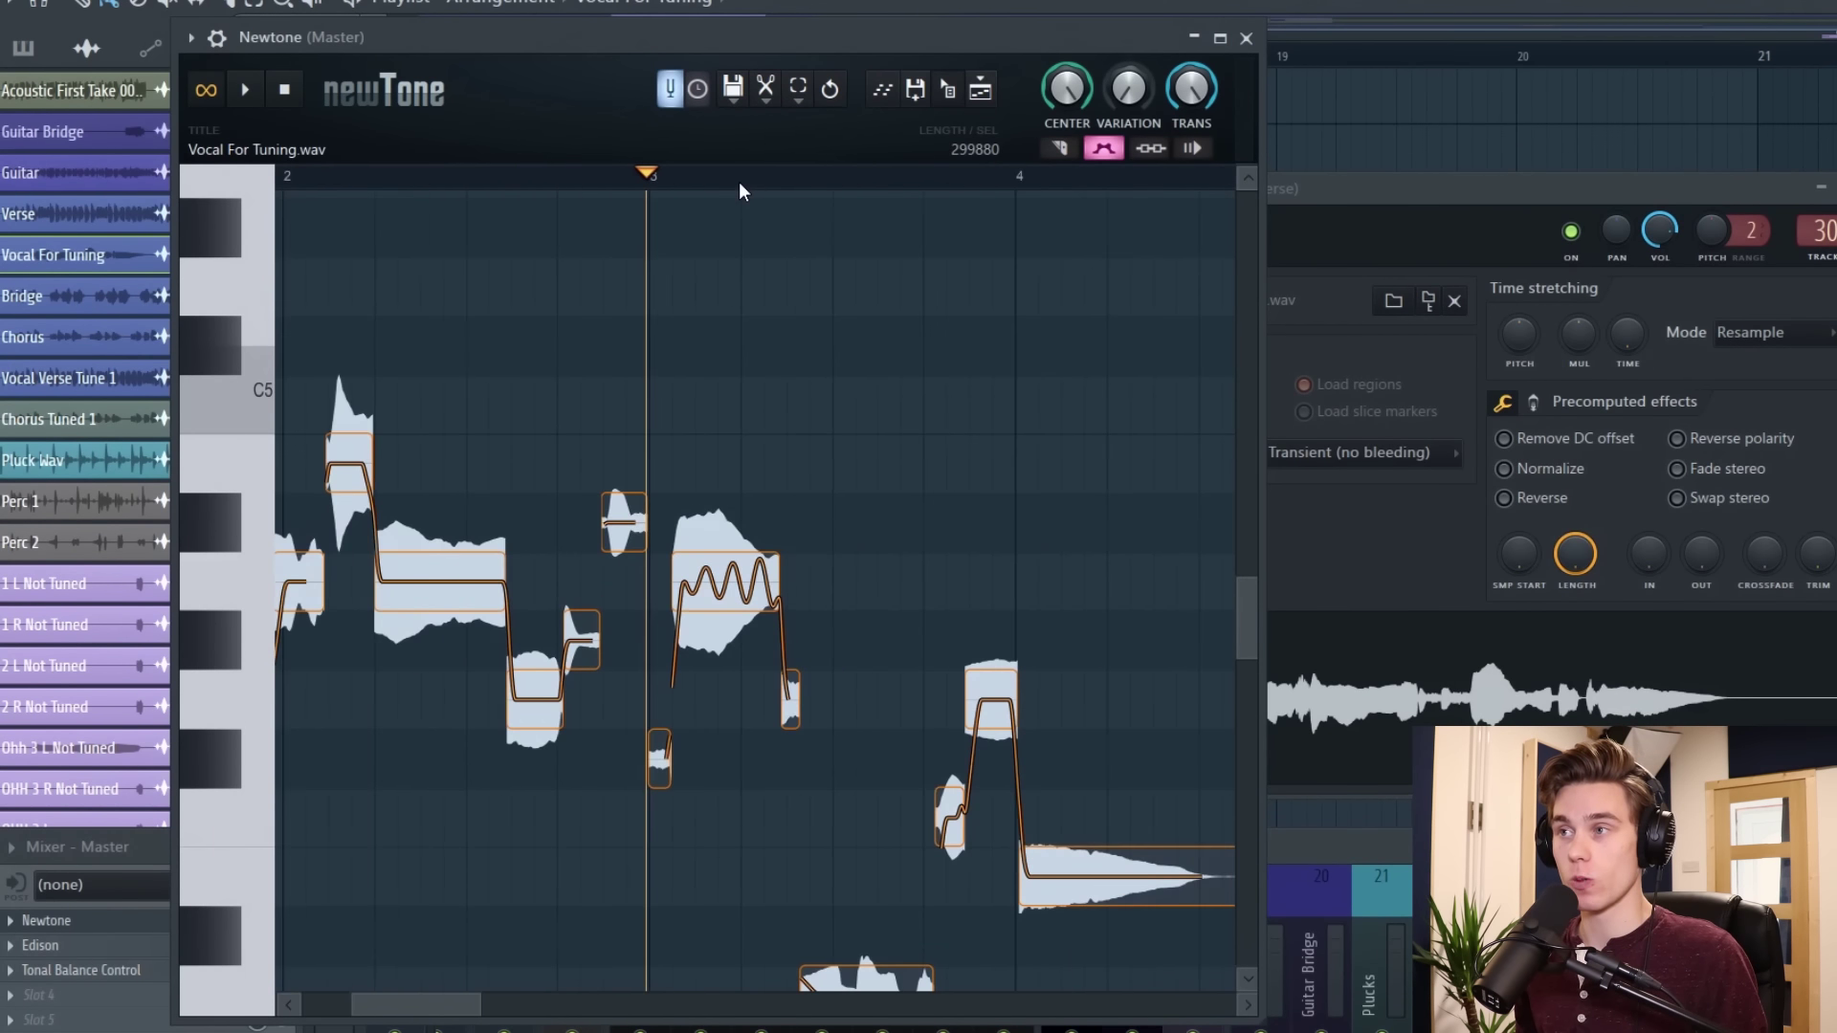
{"action": "left_click_drag", "start_coordinate": [1191, 88], "coordinate": [1191, 192]}
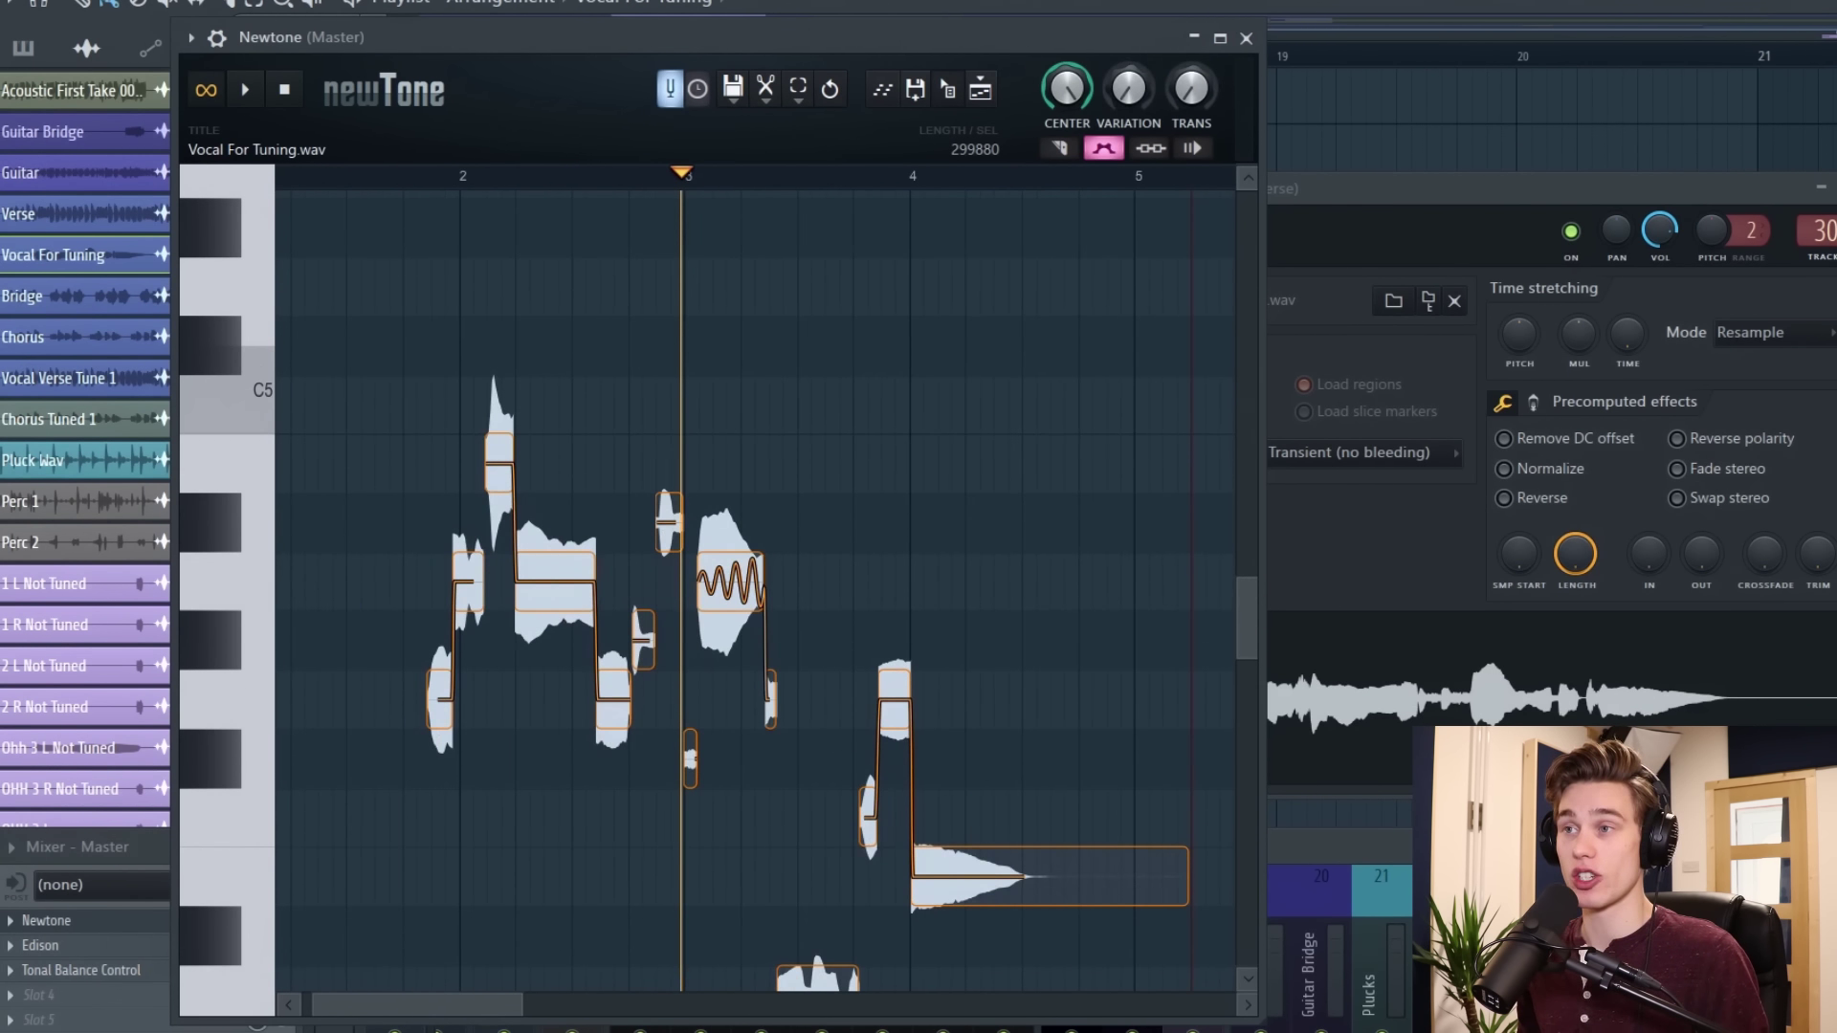
{"action": "left_click", "coordinate": [768, 96]}
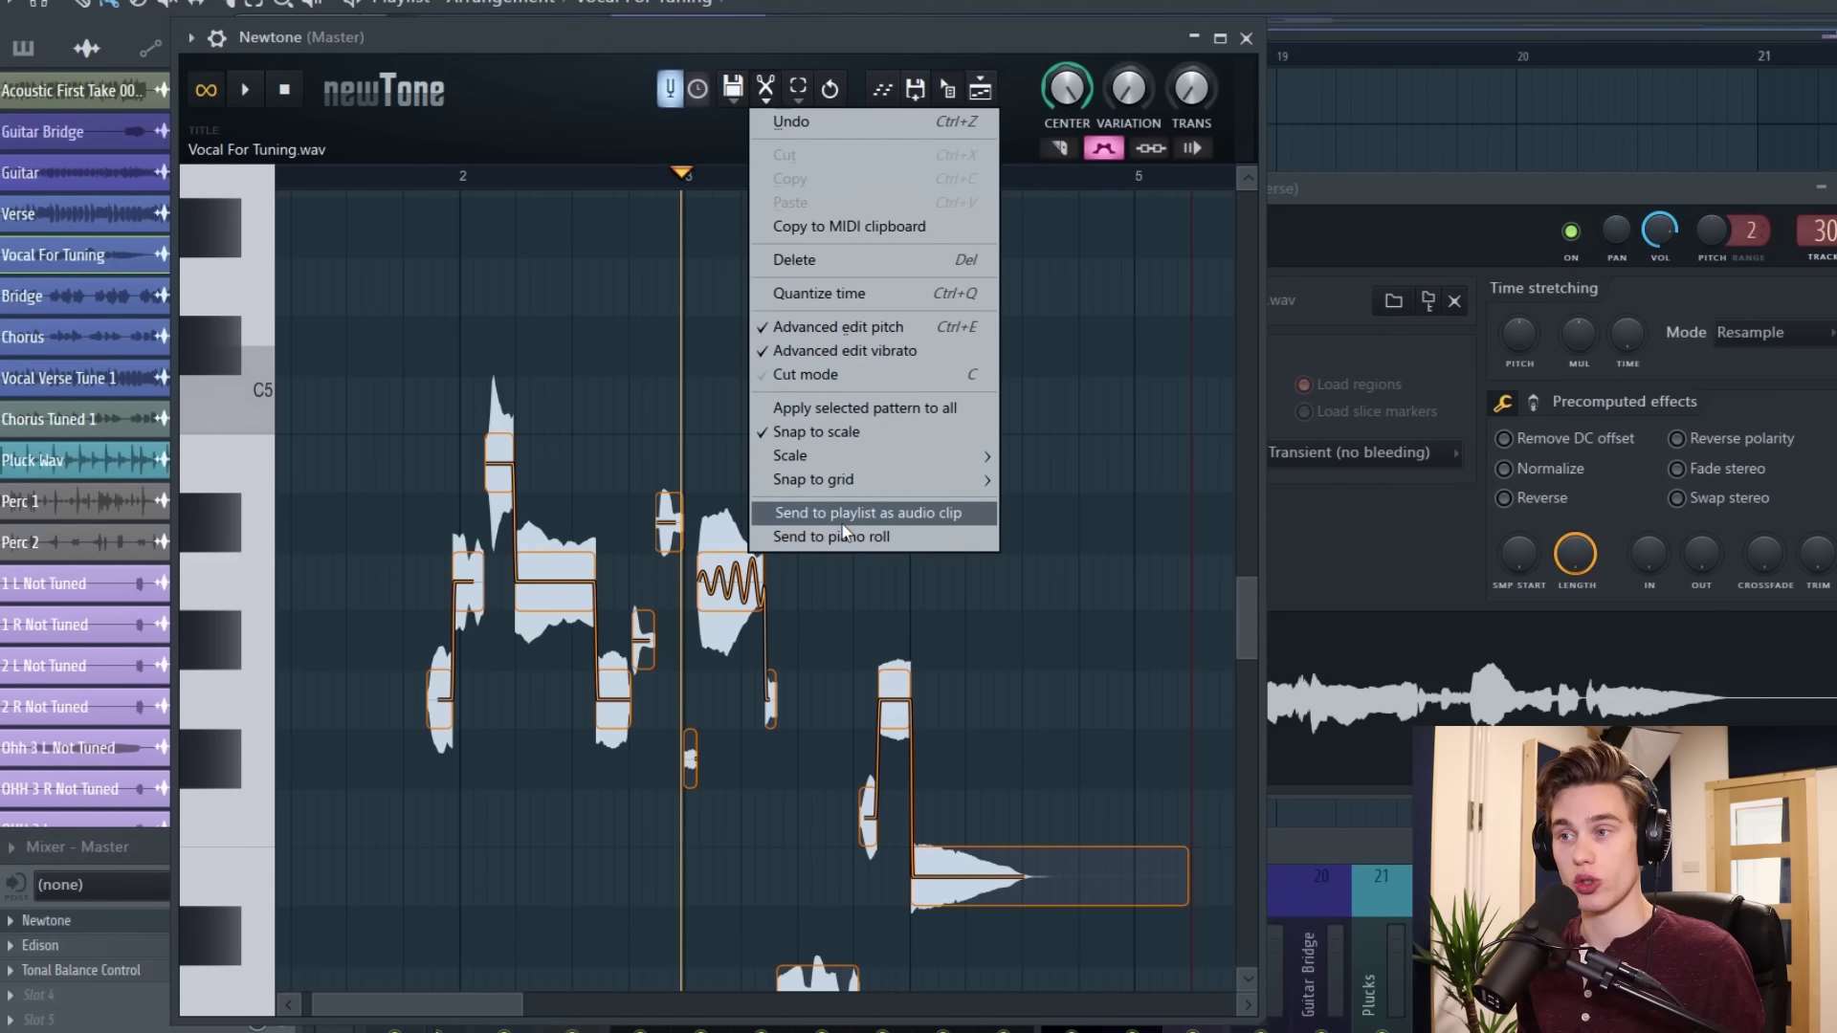
{"action": "left_click", "coordinate": [666, 361]}
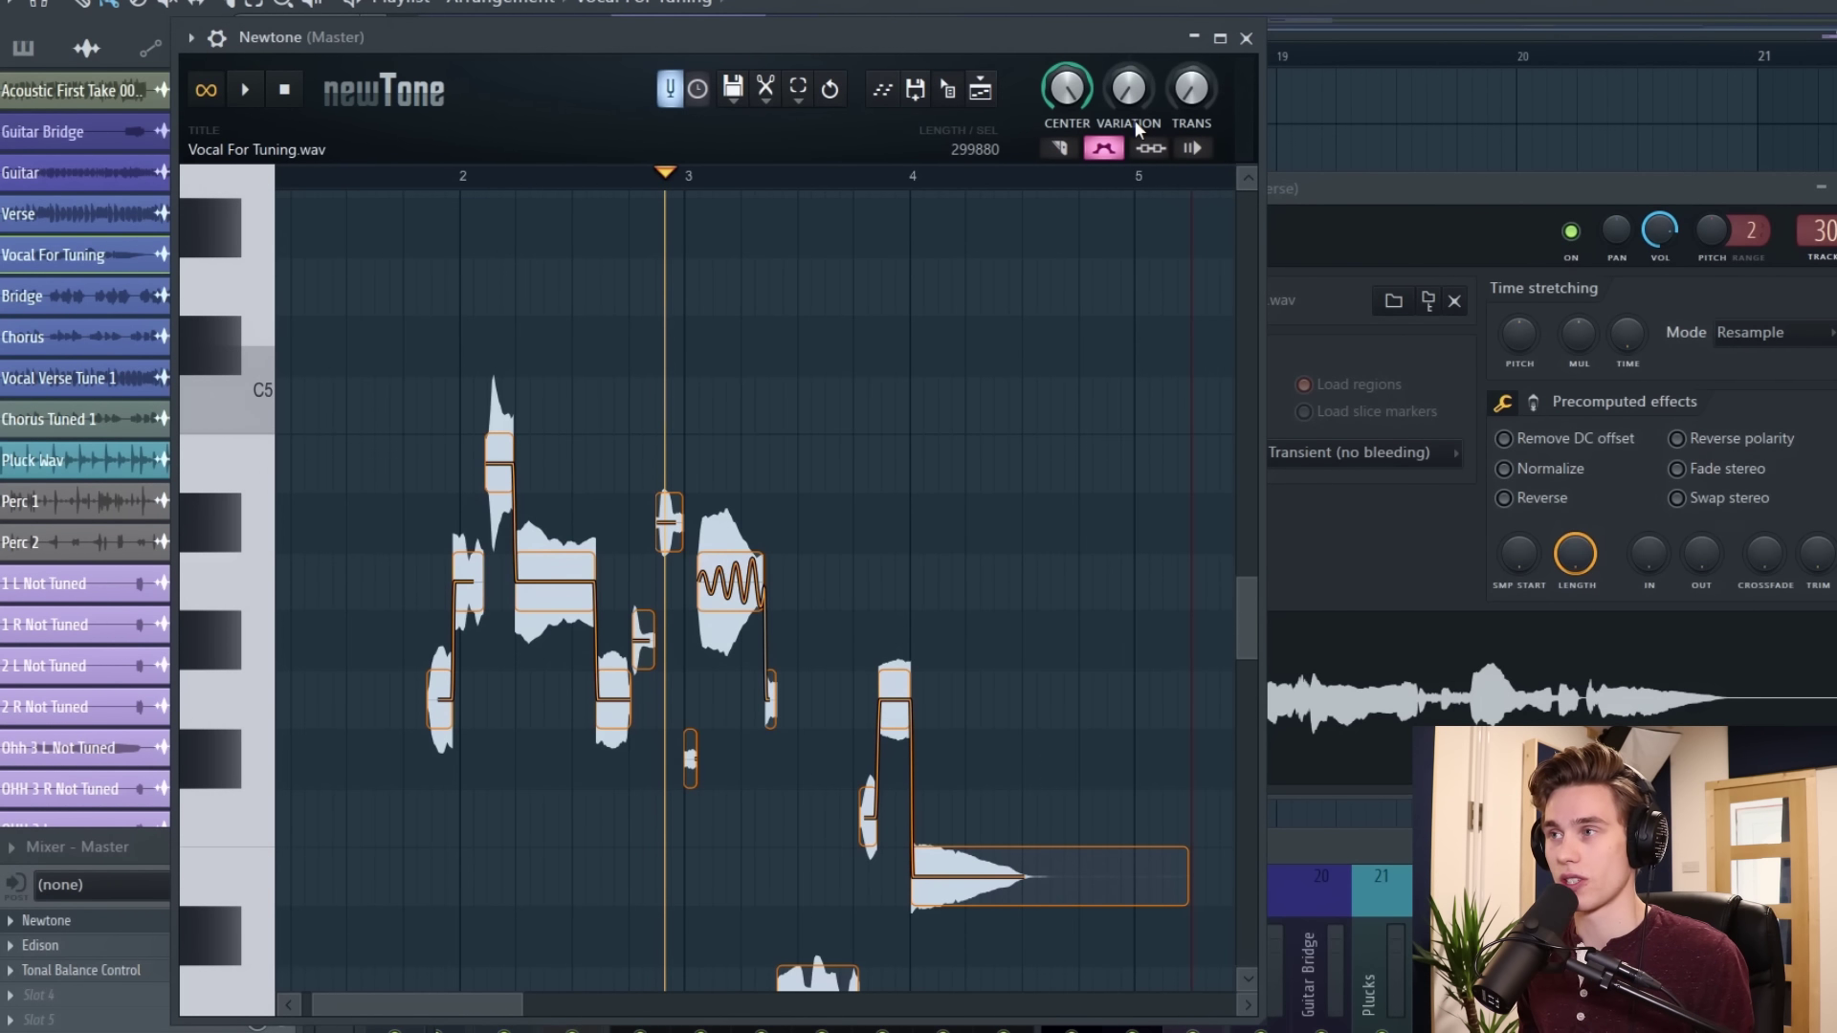
Close the Newtone editor and the Vocal For Tuning channel settings
{"action": "left_click", "coordinate": [1246, 39]}
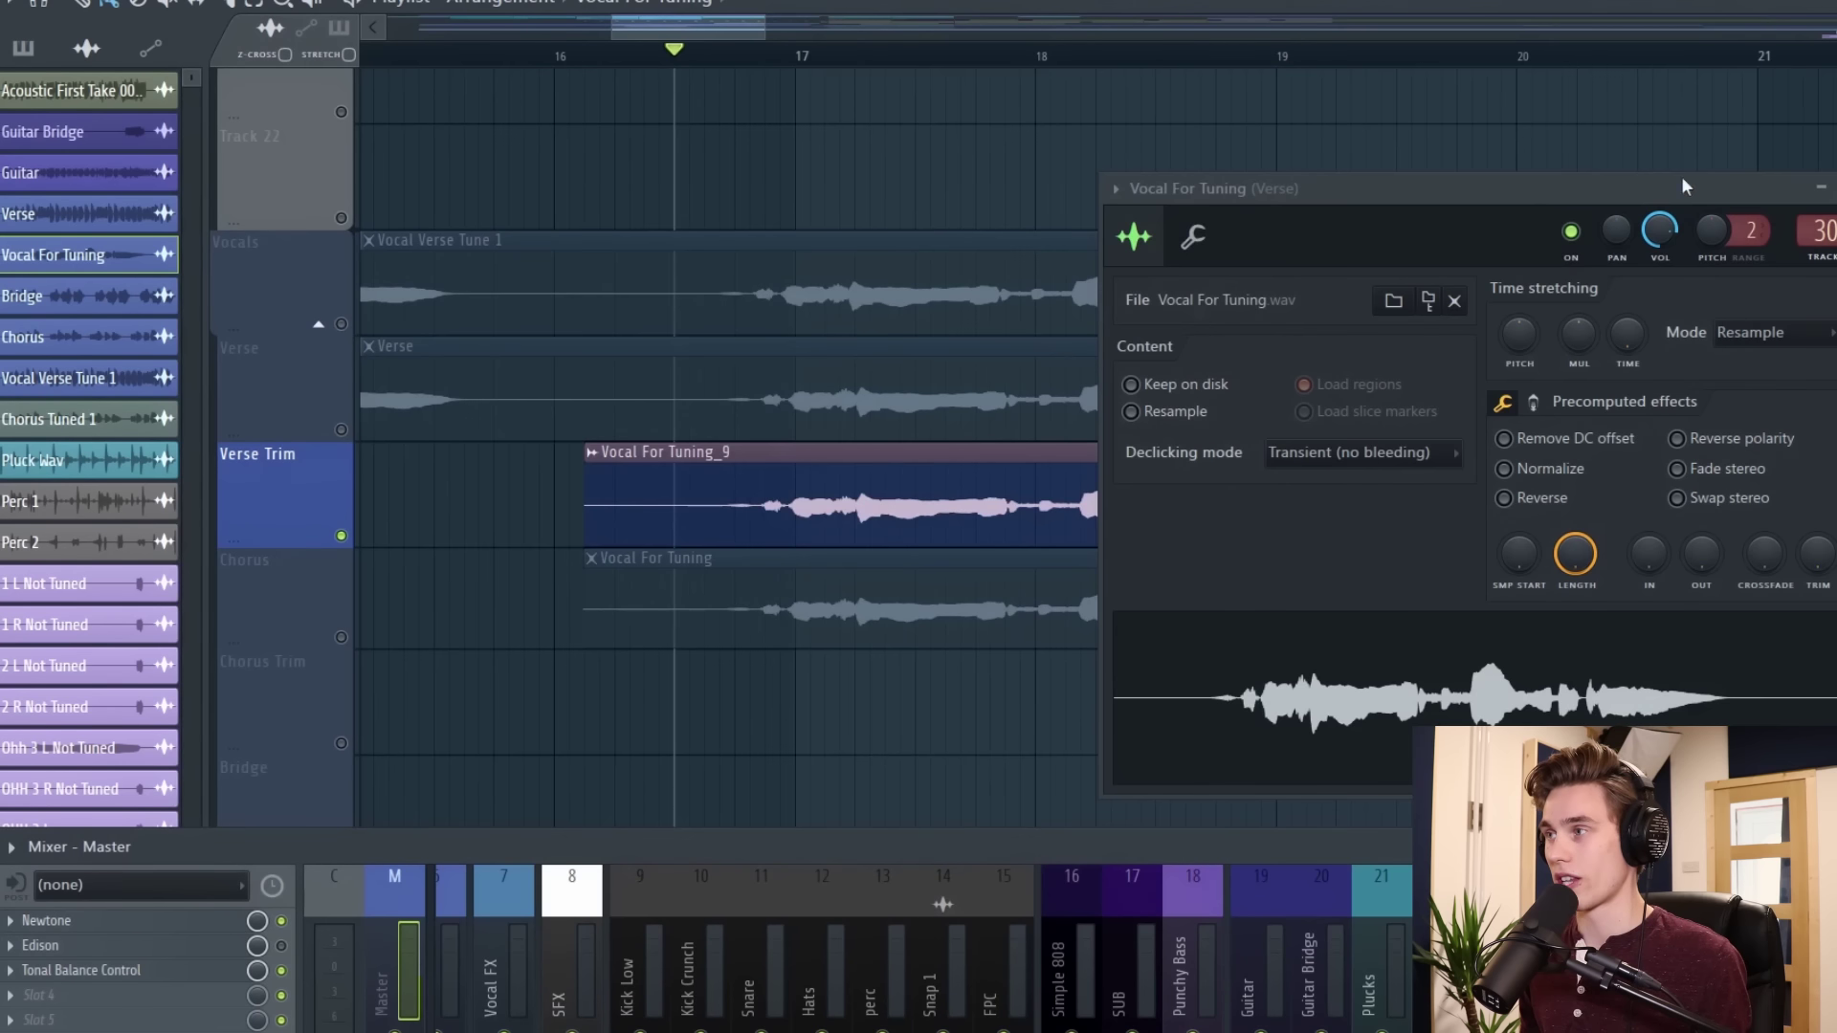
{"action": "left_click", "coordinate": [1831, 188]}
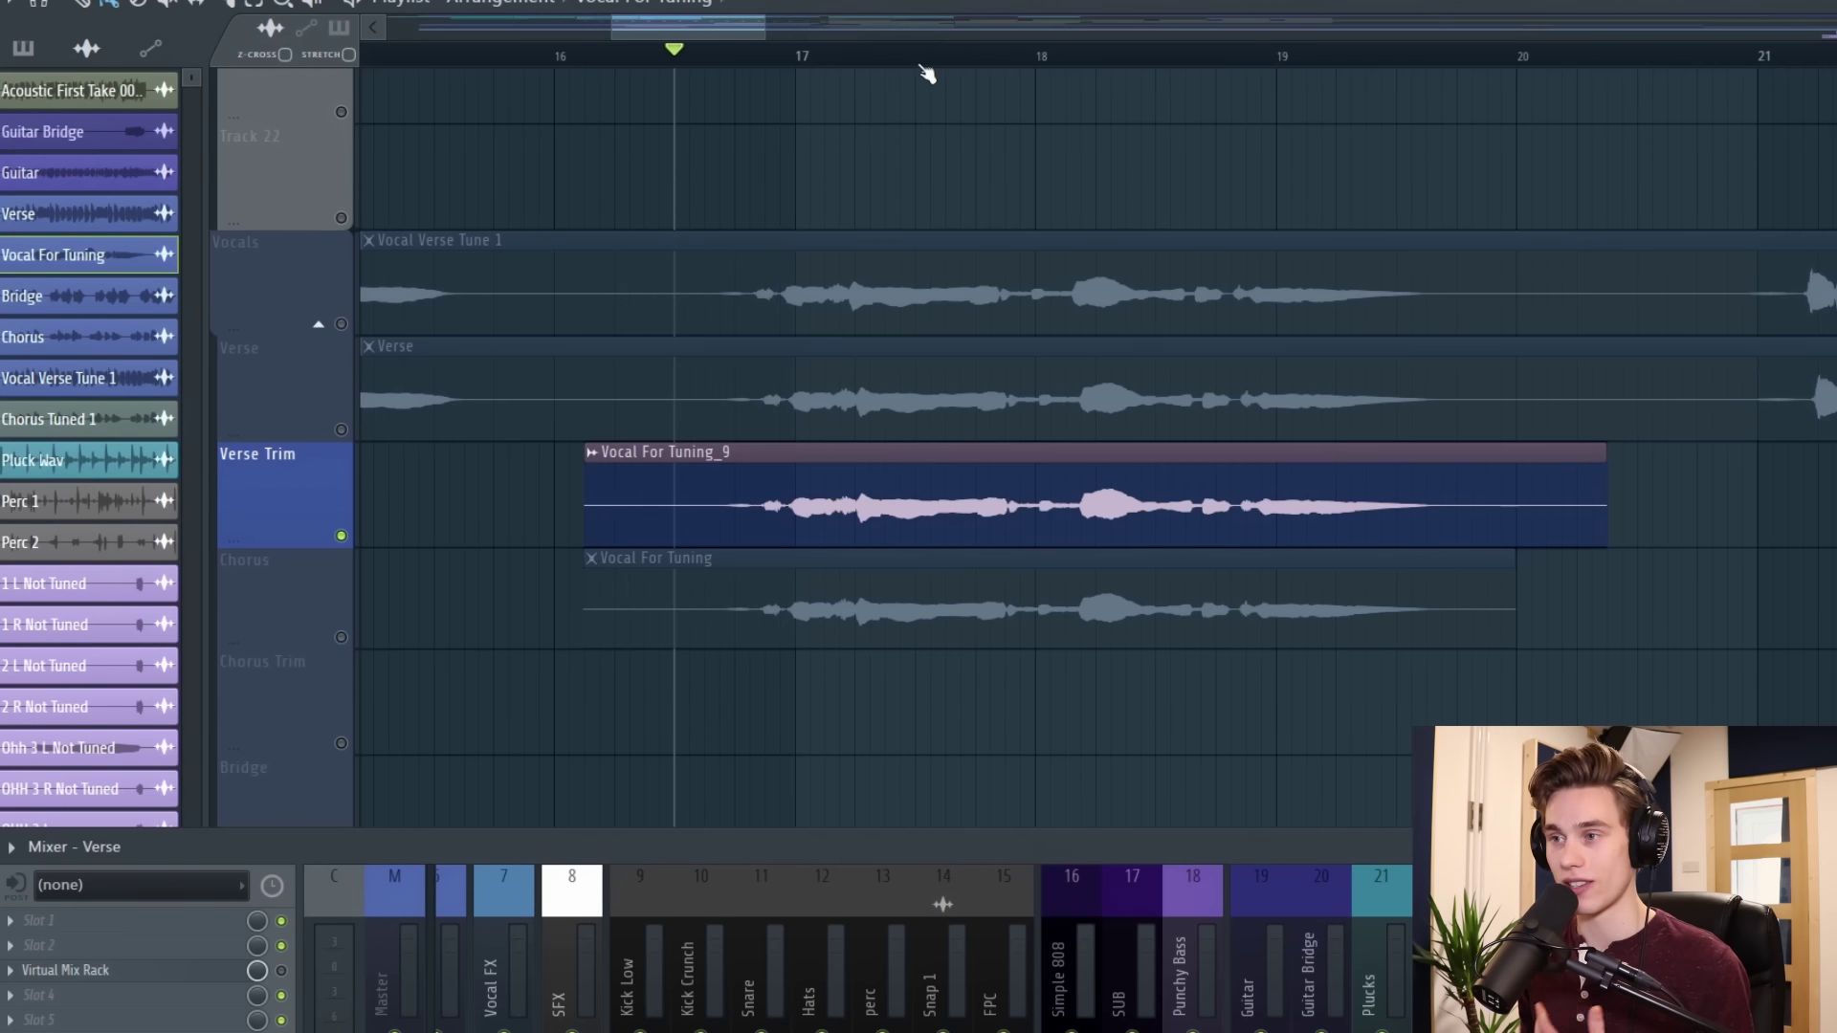
Play the Vocal Stack harmony clips from about bar 92 of the playlist
{"action": "scroll", "coordinate": [926, 70], "scroll_direction": "down", "scroll_amount": 4}
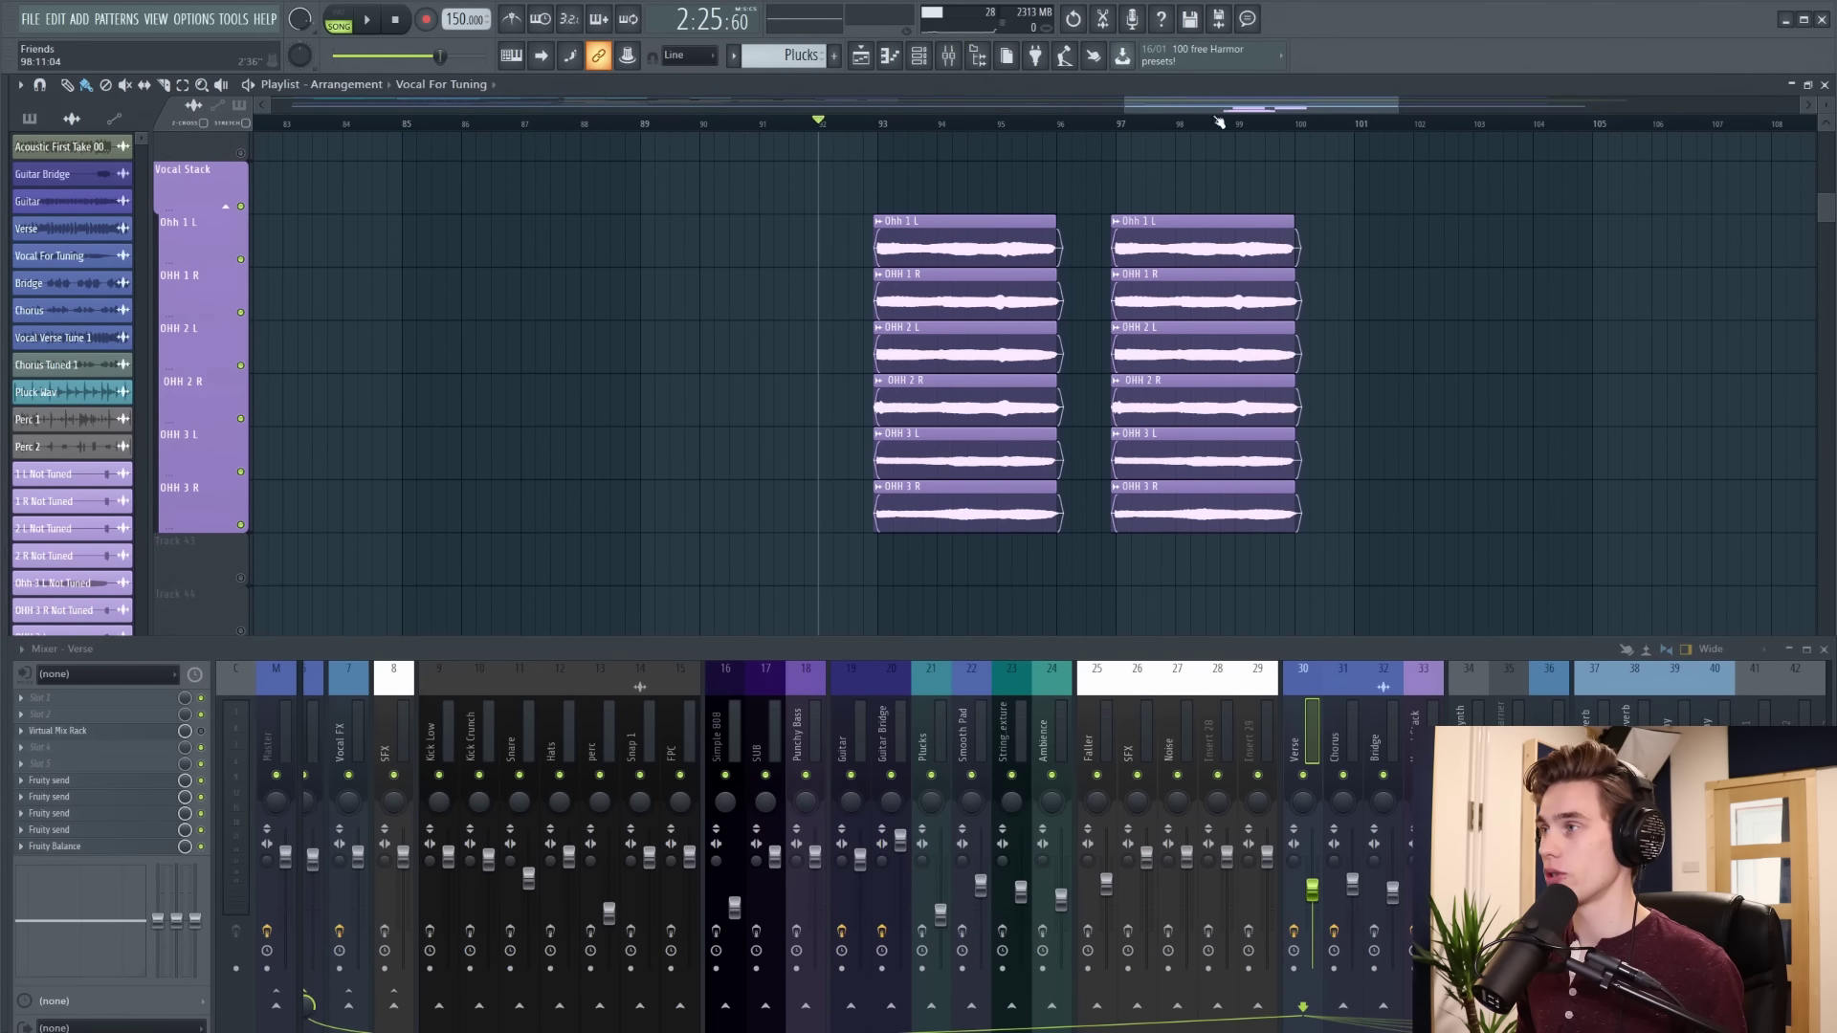
{"action": "scroll", "coordinate": [1219, 122], "scroll_direction": "down", "scroll_amount": 3}
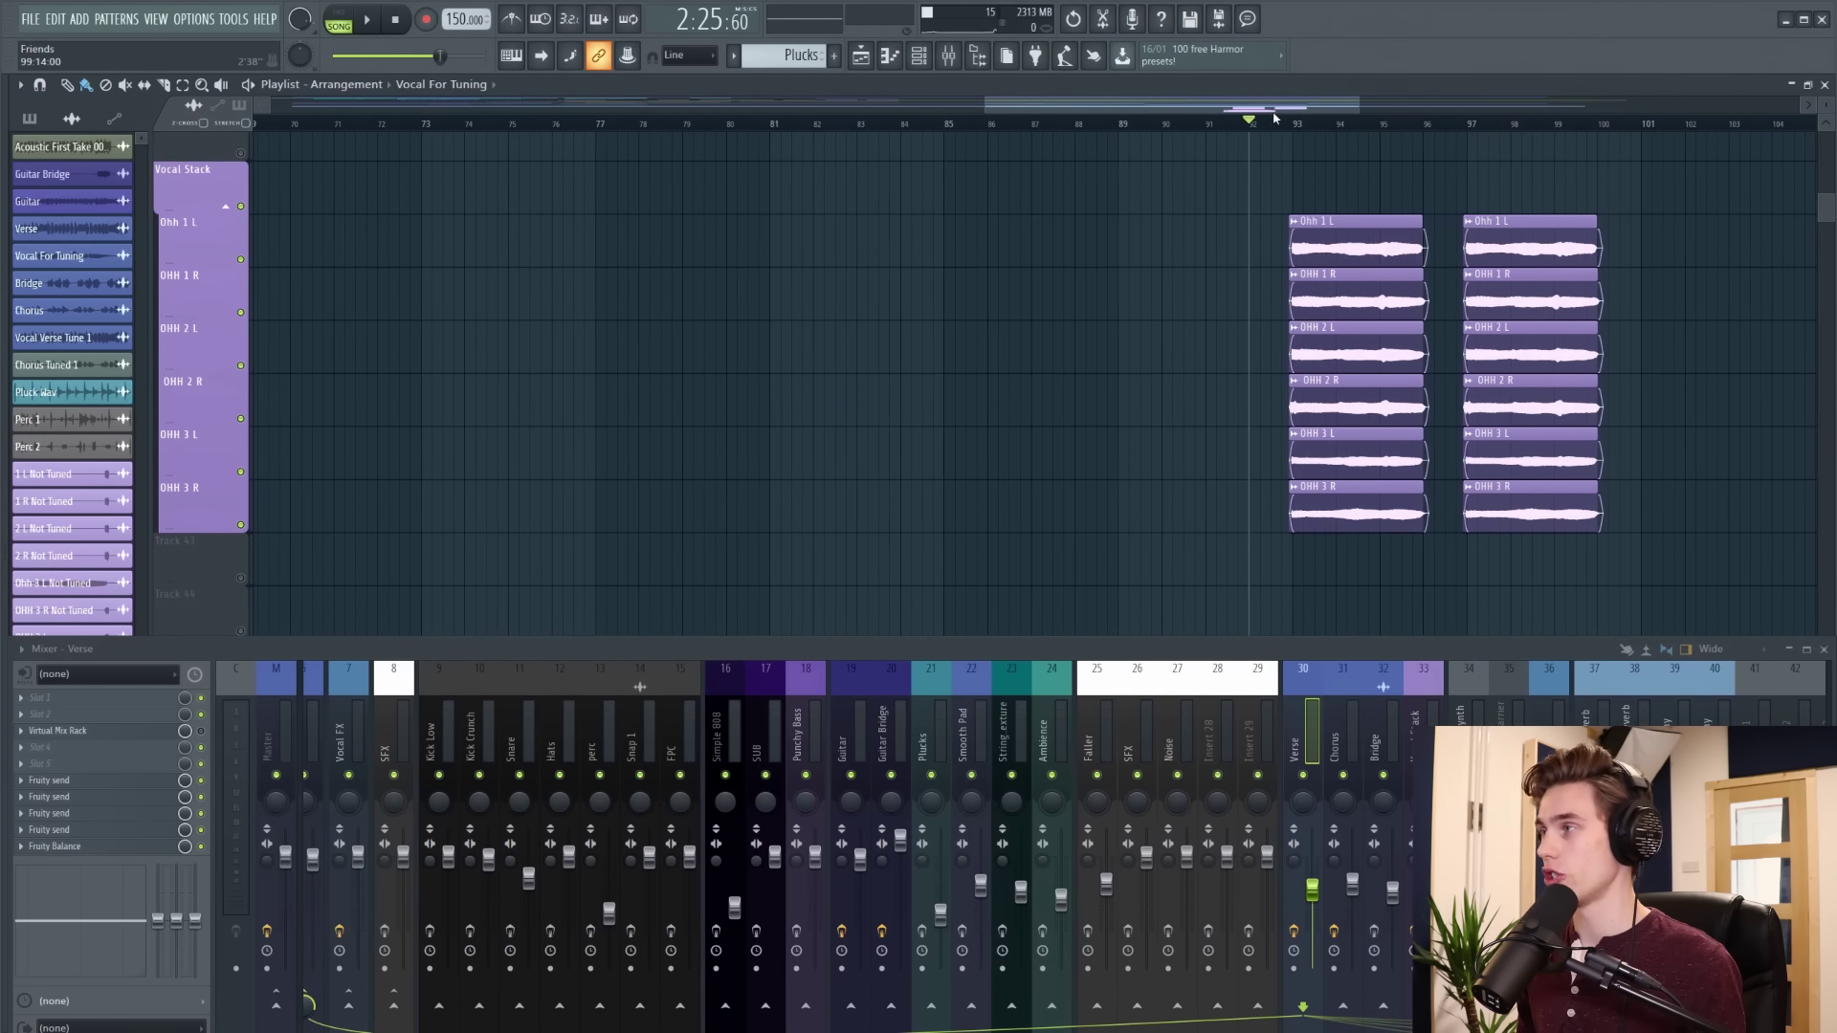
{"action": "scroll", "coordinate": [1617, 125], "scroll_direction": "up", "scroll_amount": 4}
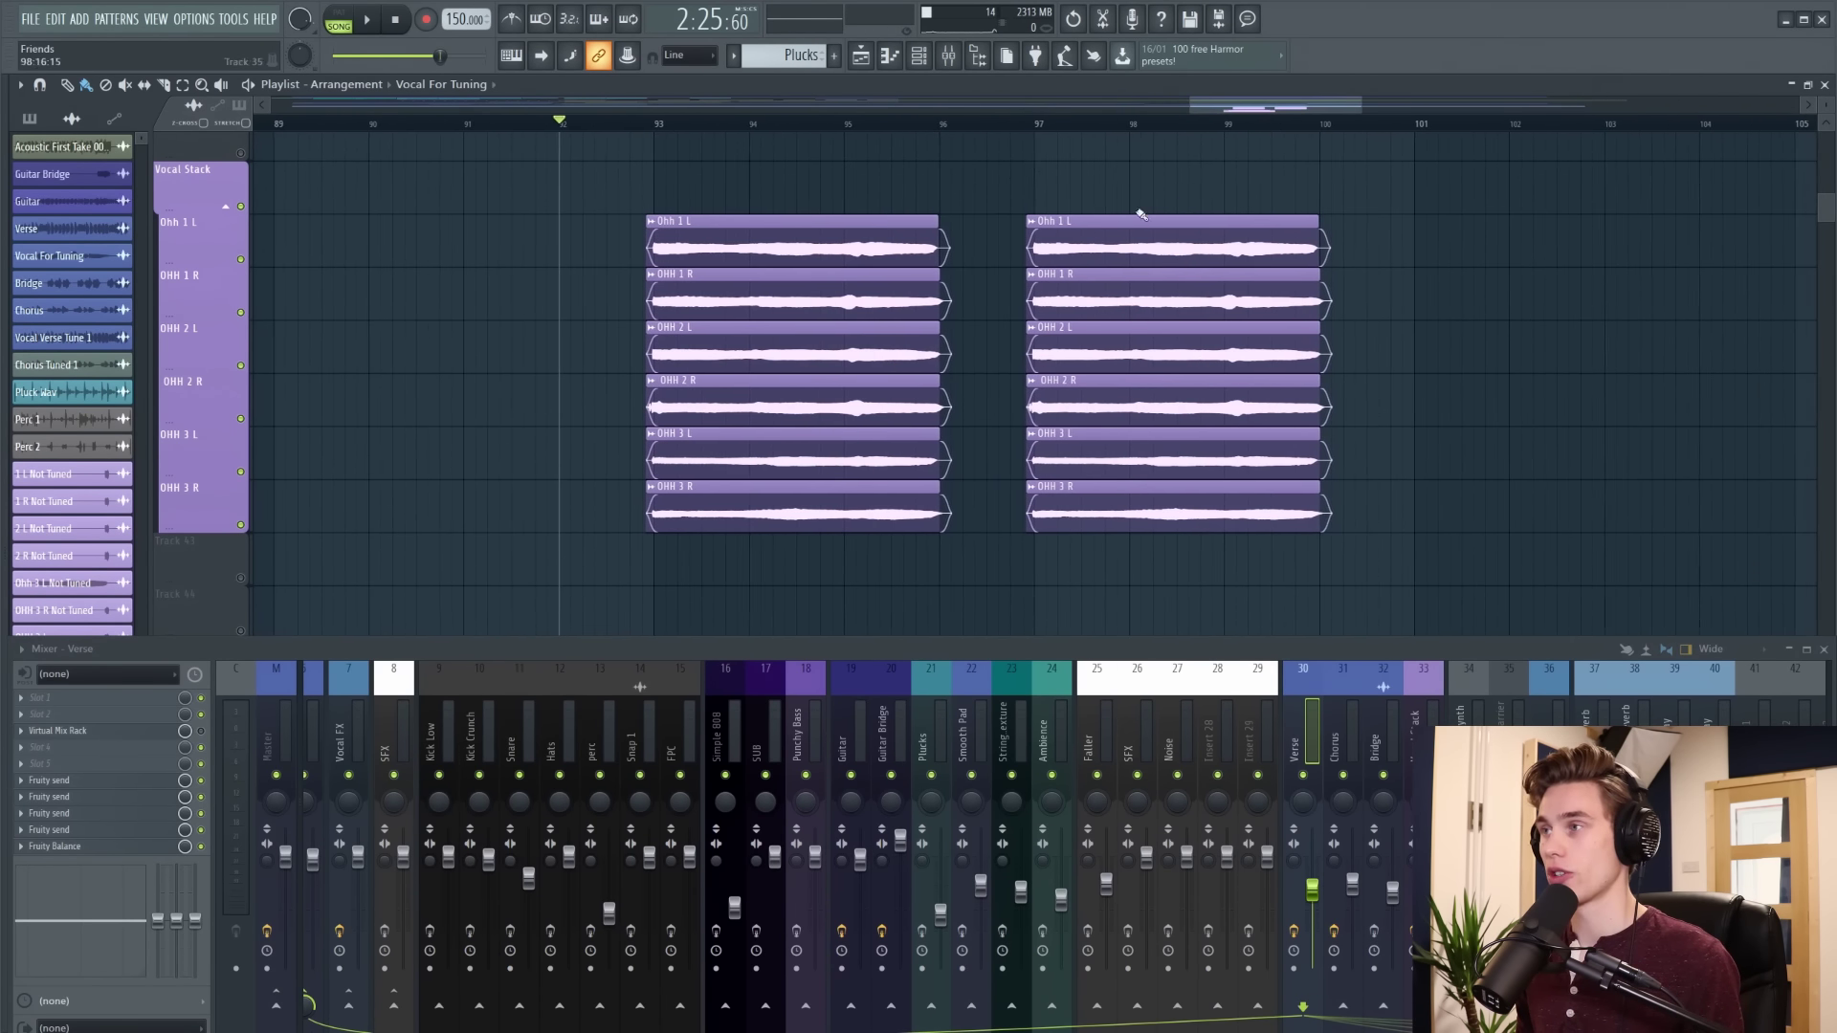
{"action": "scroll", "coordinate": [1048, 125], "scroll_direction": "down", "scroll_amount": 2}
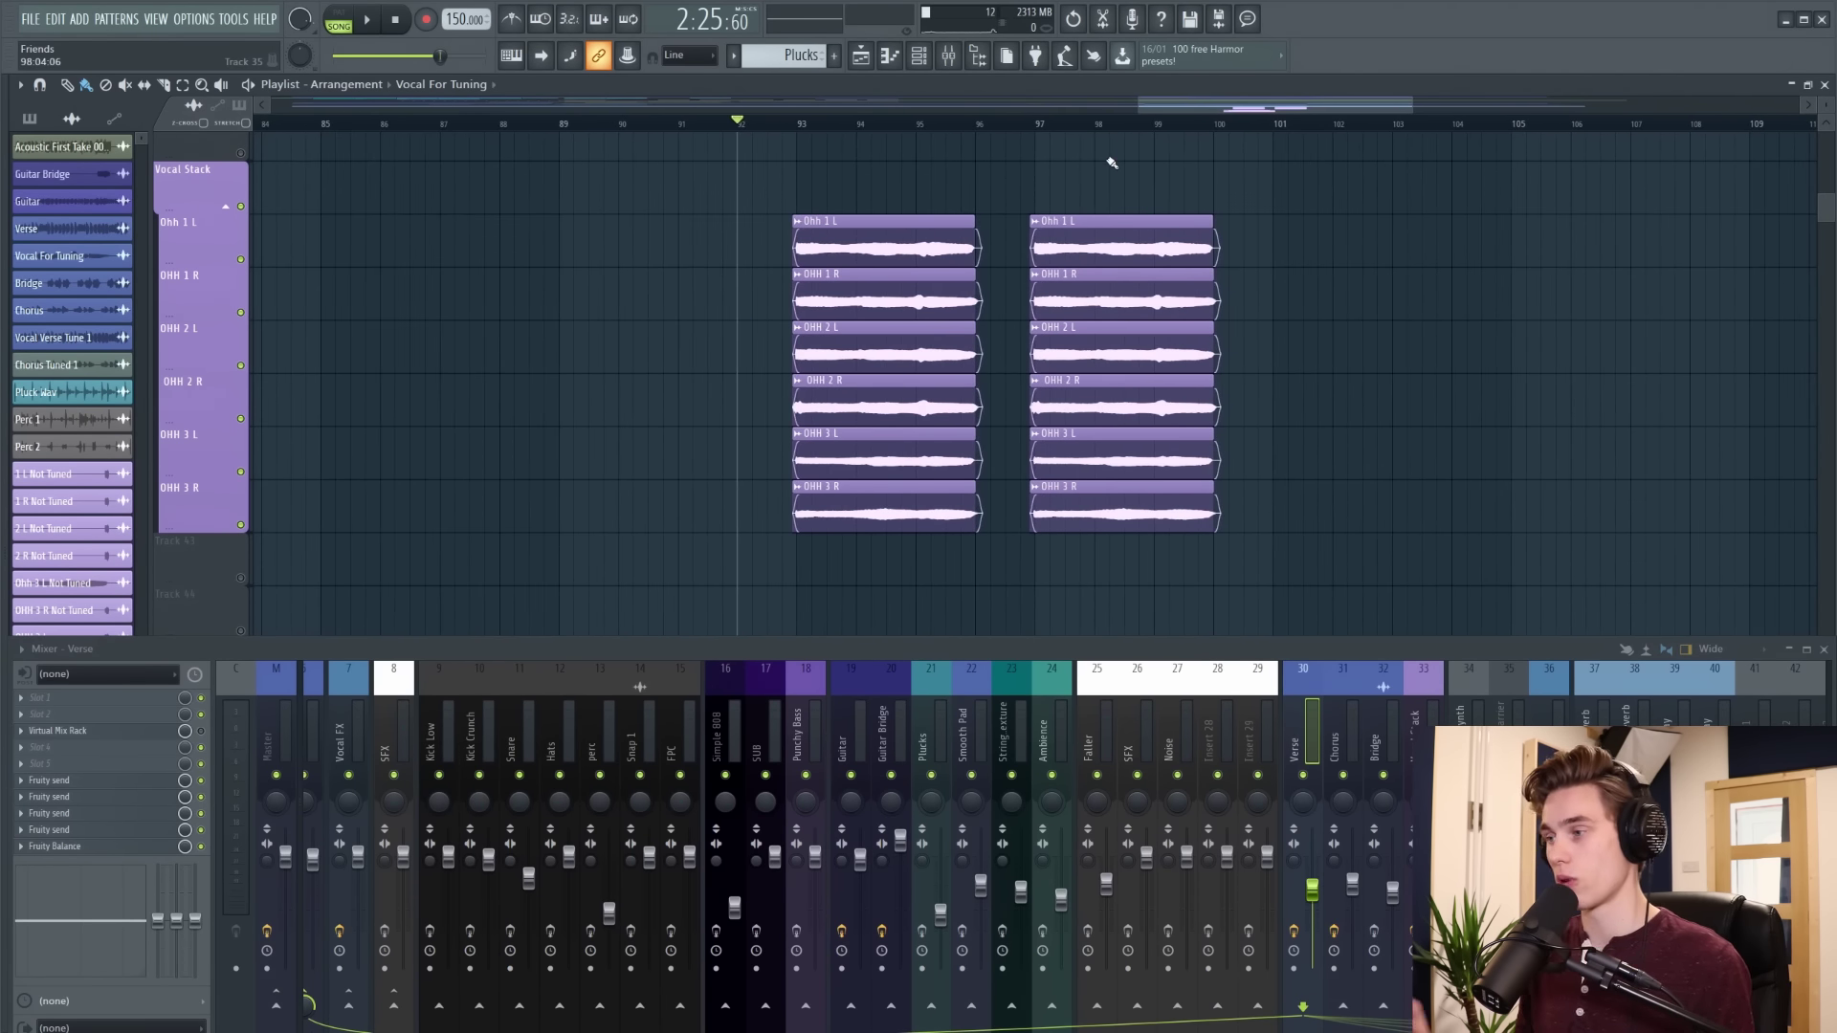
{"action": "key", "text": "space"}
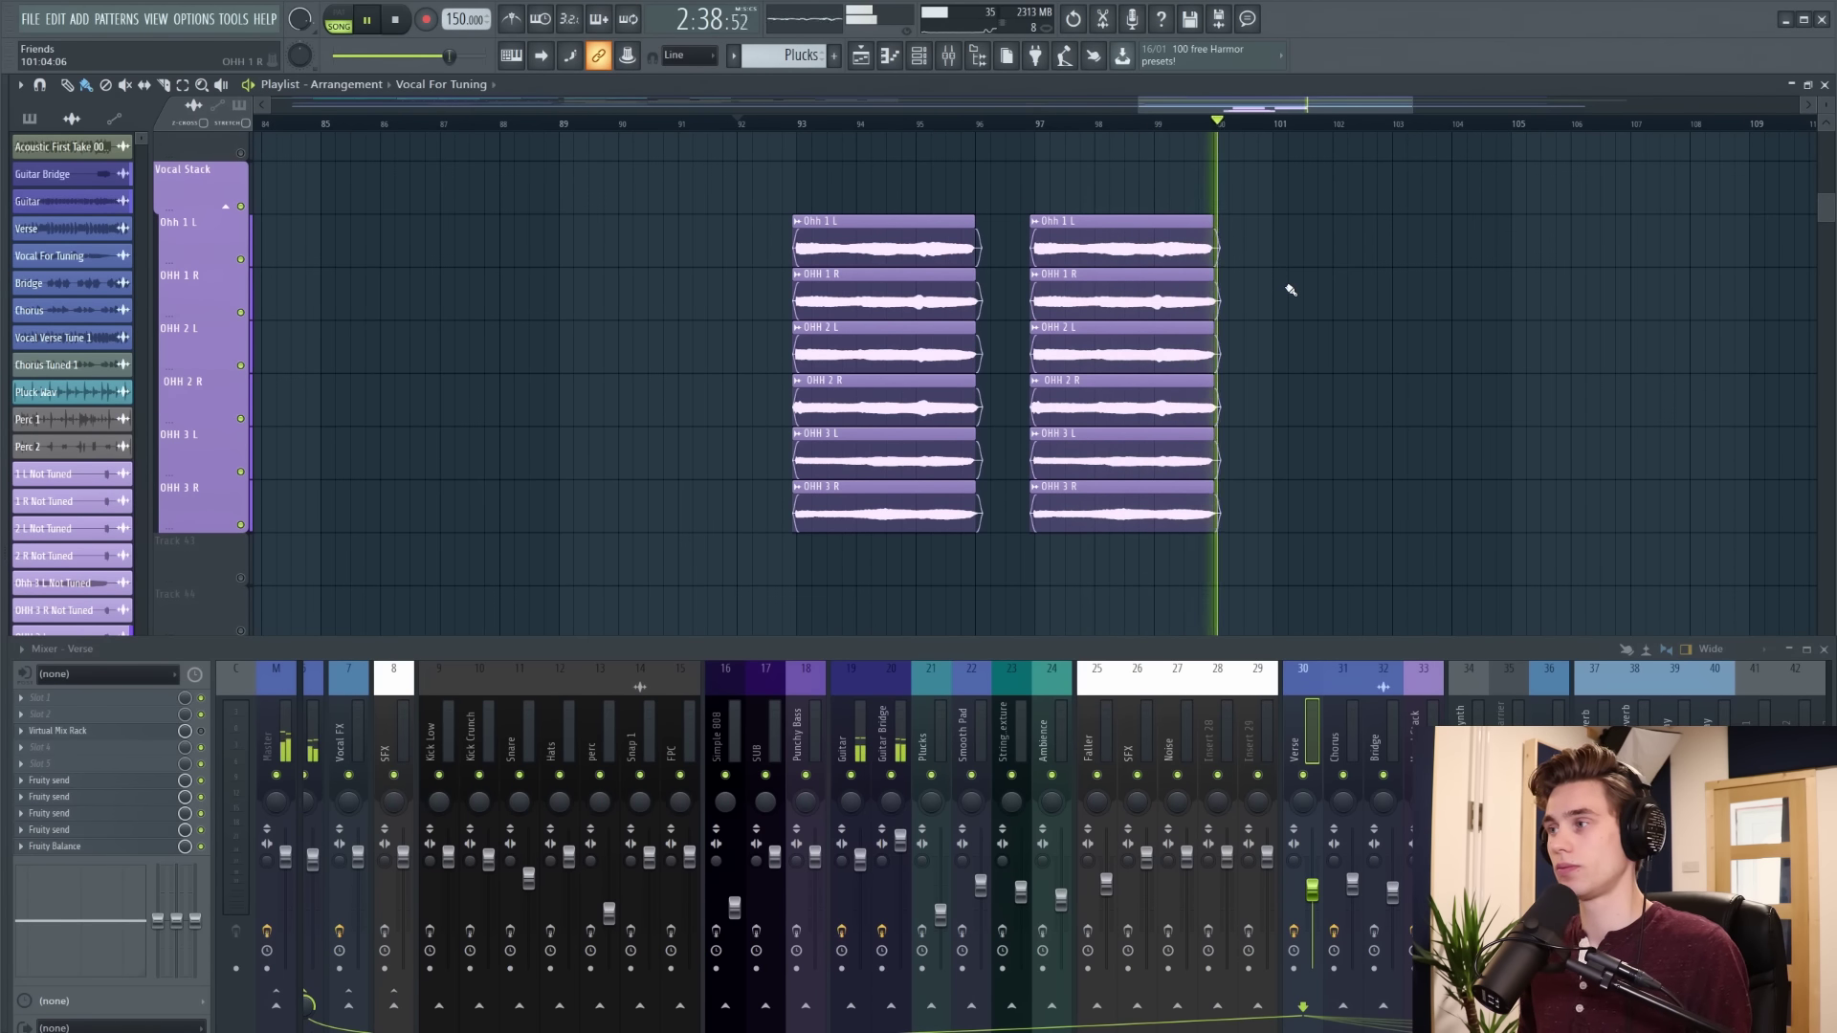
Solo the Ohh 1 L track of the Vocal Stack and play it from bar 93
{"action": "key", "text": "space"}
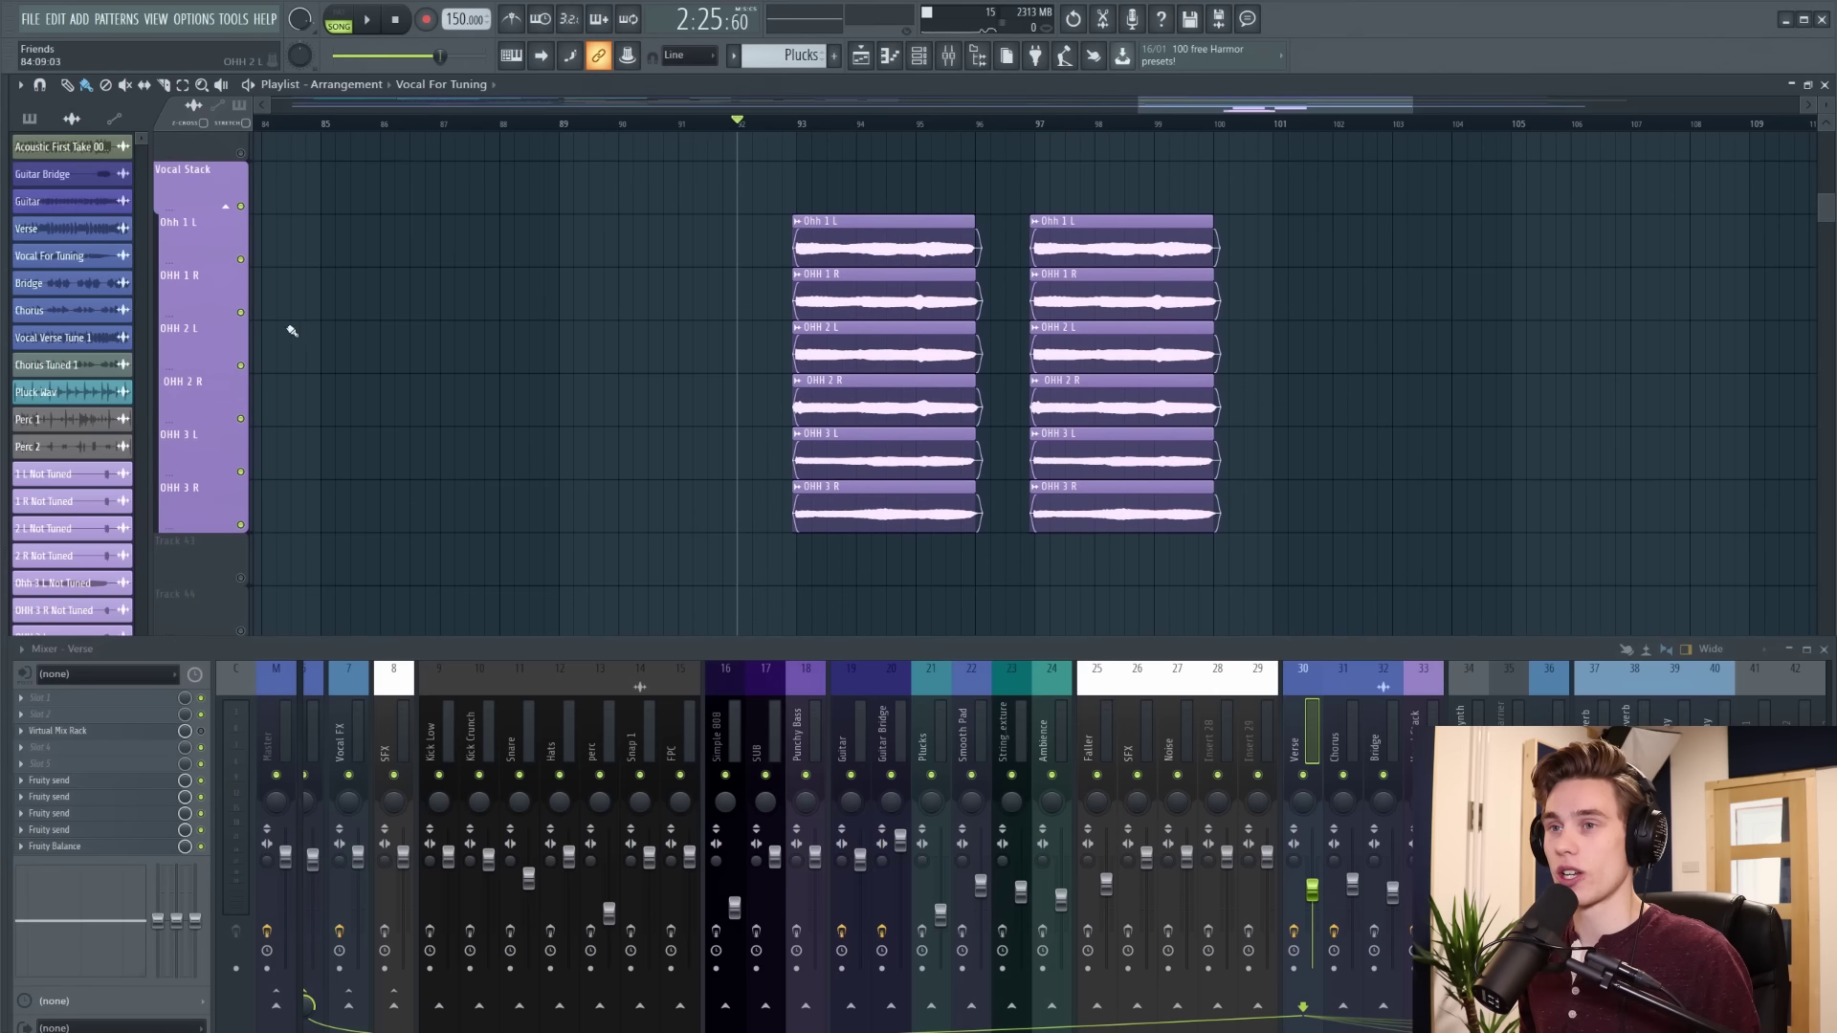
{"action": "right_click", "coordinate": [244, 260]}
{"action": "left_click", "coordinate": [798, 126]}
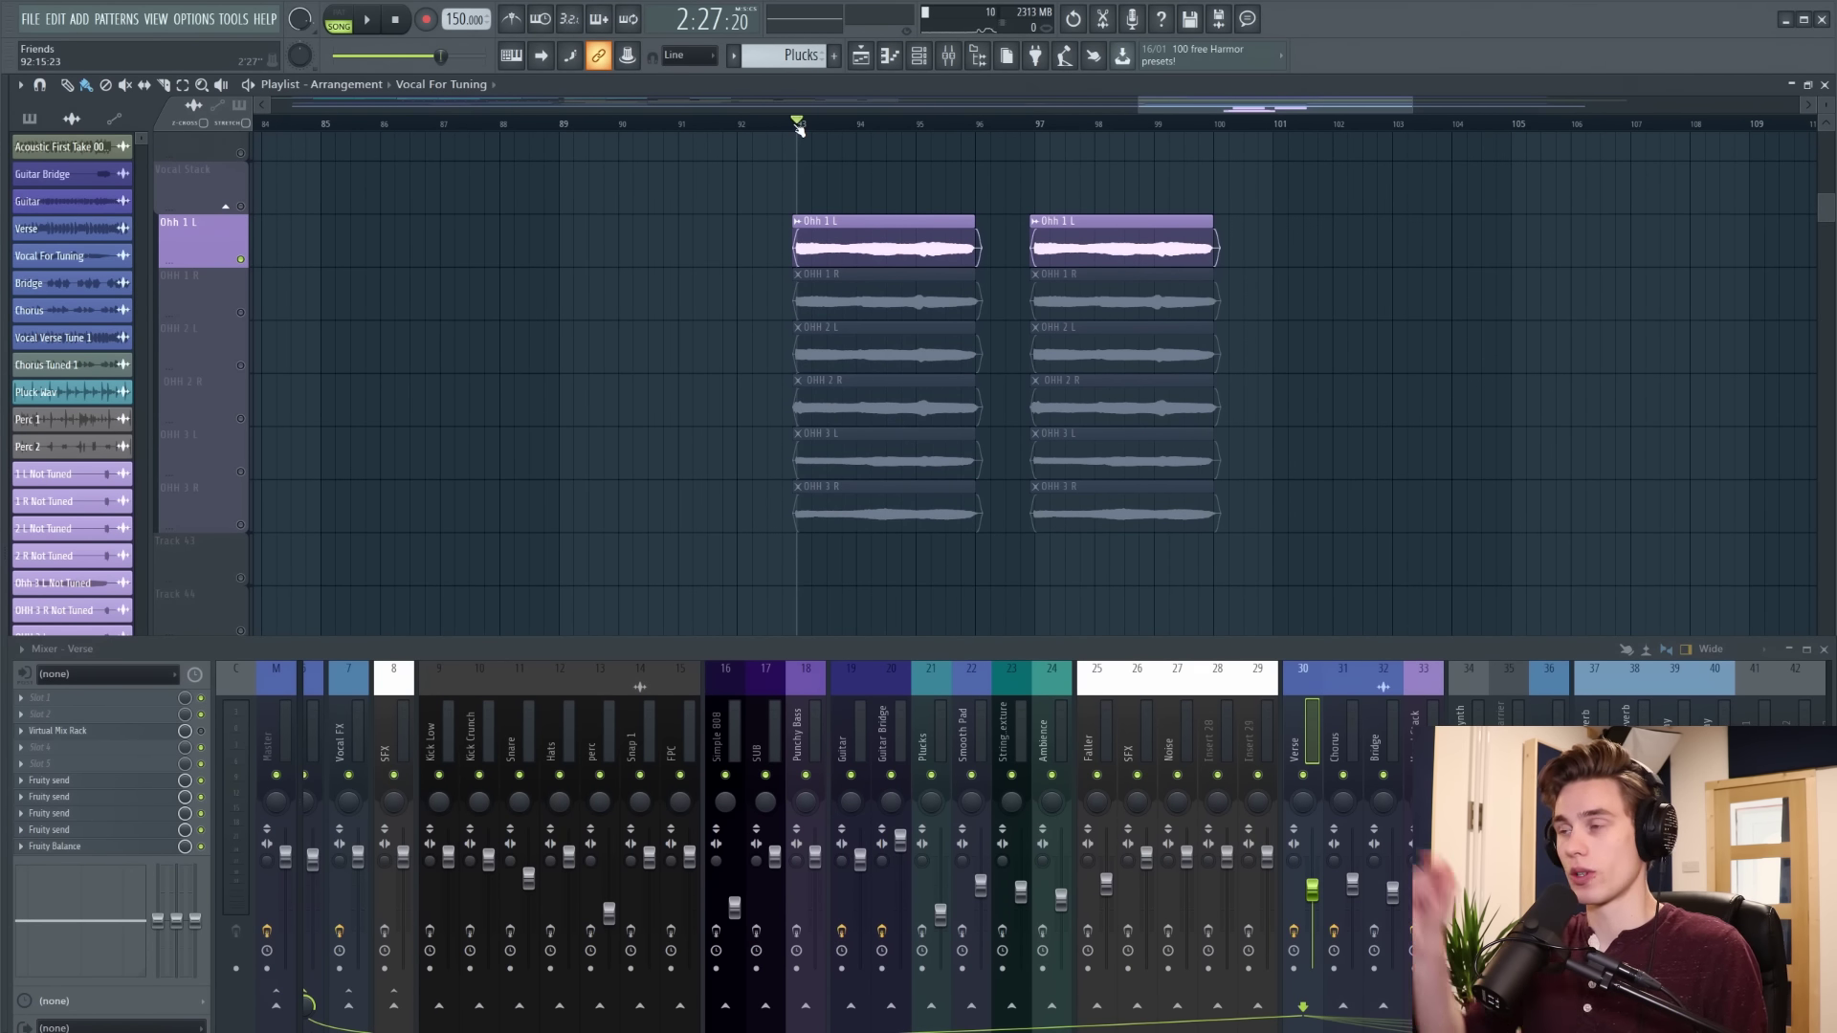
{"action": "key", "text": "space"}
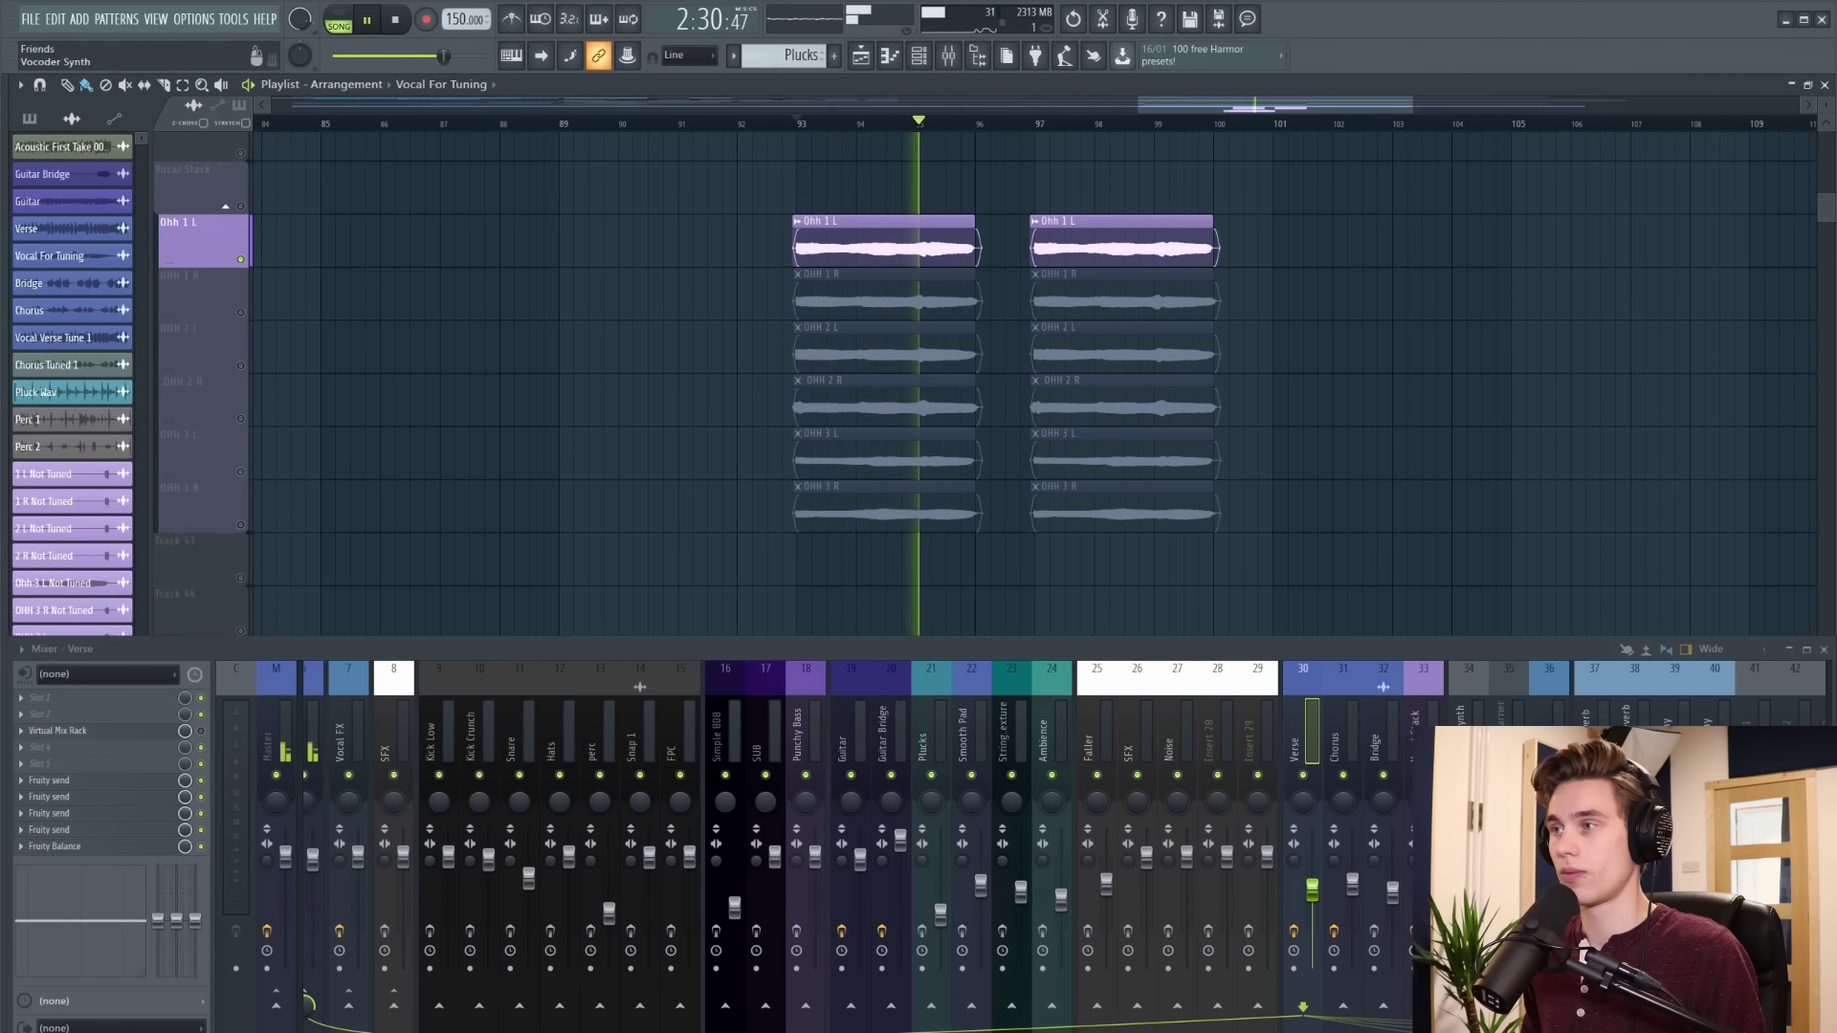
{"action": "key", "text": "space"}
Solo the Not Tuned group, enlarge its tracks and play the untuned harmony clips from bar 93
{"action": "scroll", "coordinate": [931, 361], "scroll_direction": "down", "scroll_amount": 3}
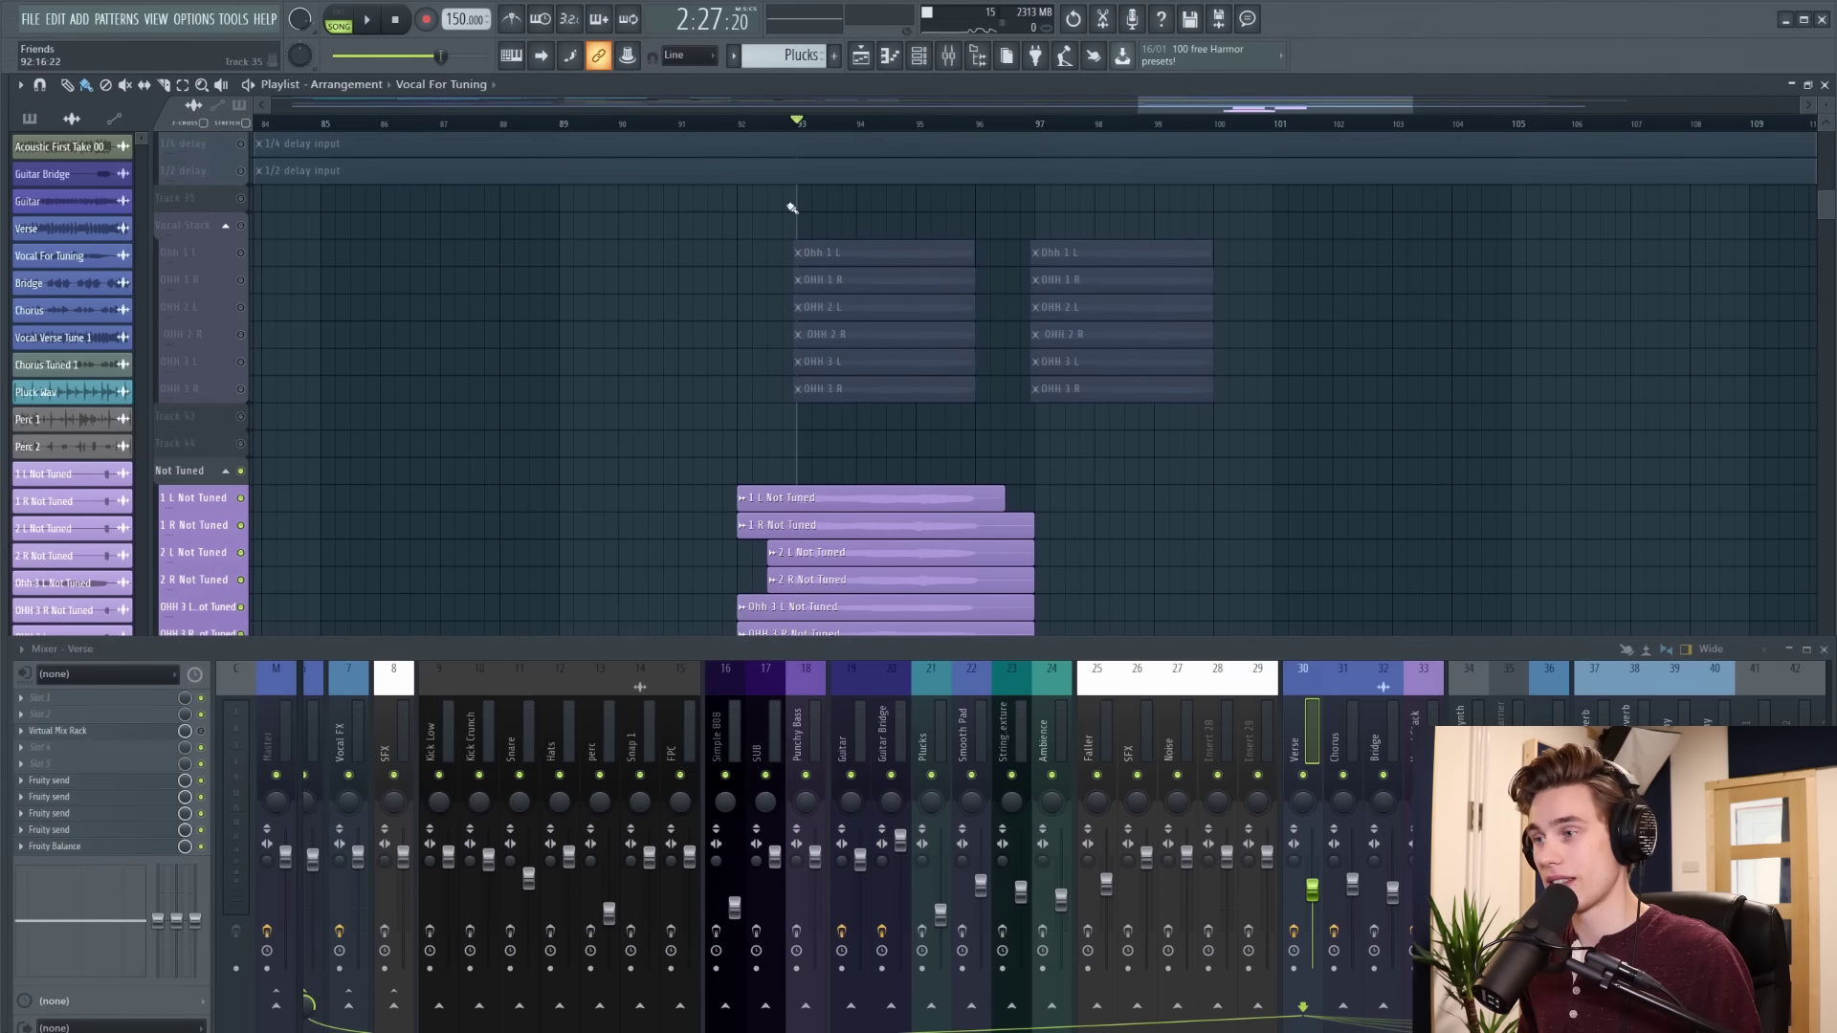
{"action": "scroll", "coordinate": [865, 421], "scroll_direction": "down", "scroll_amount": 3}
{"action": "scroll", "coordinate": [896, 490], "scroll_direction": "up", "scroll_amount": 2, "text": "alt"}
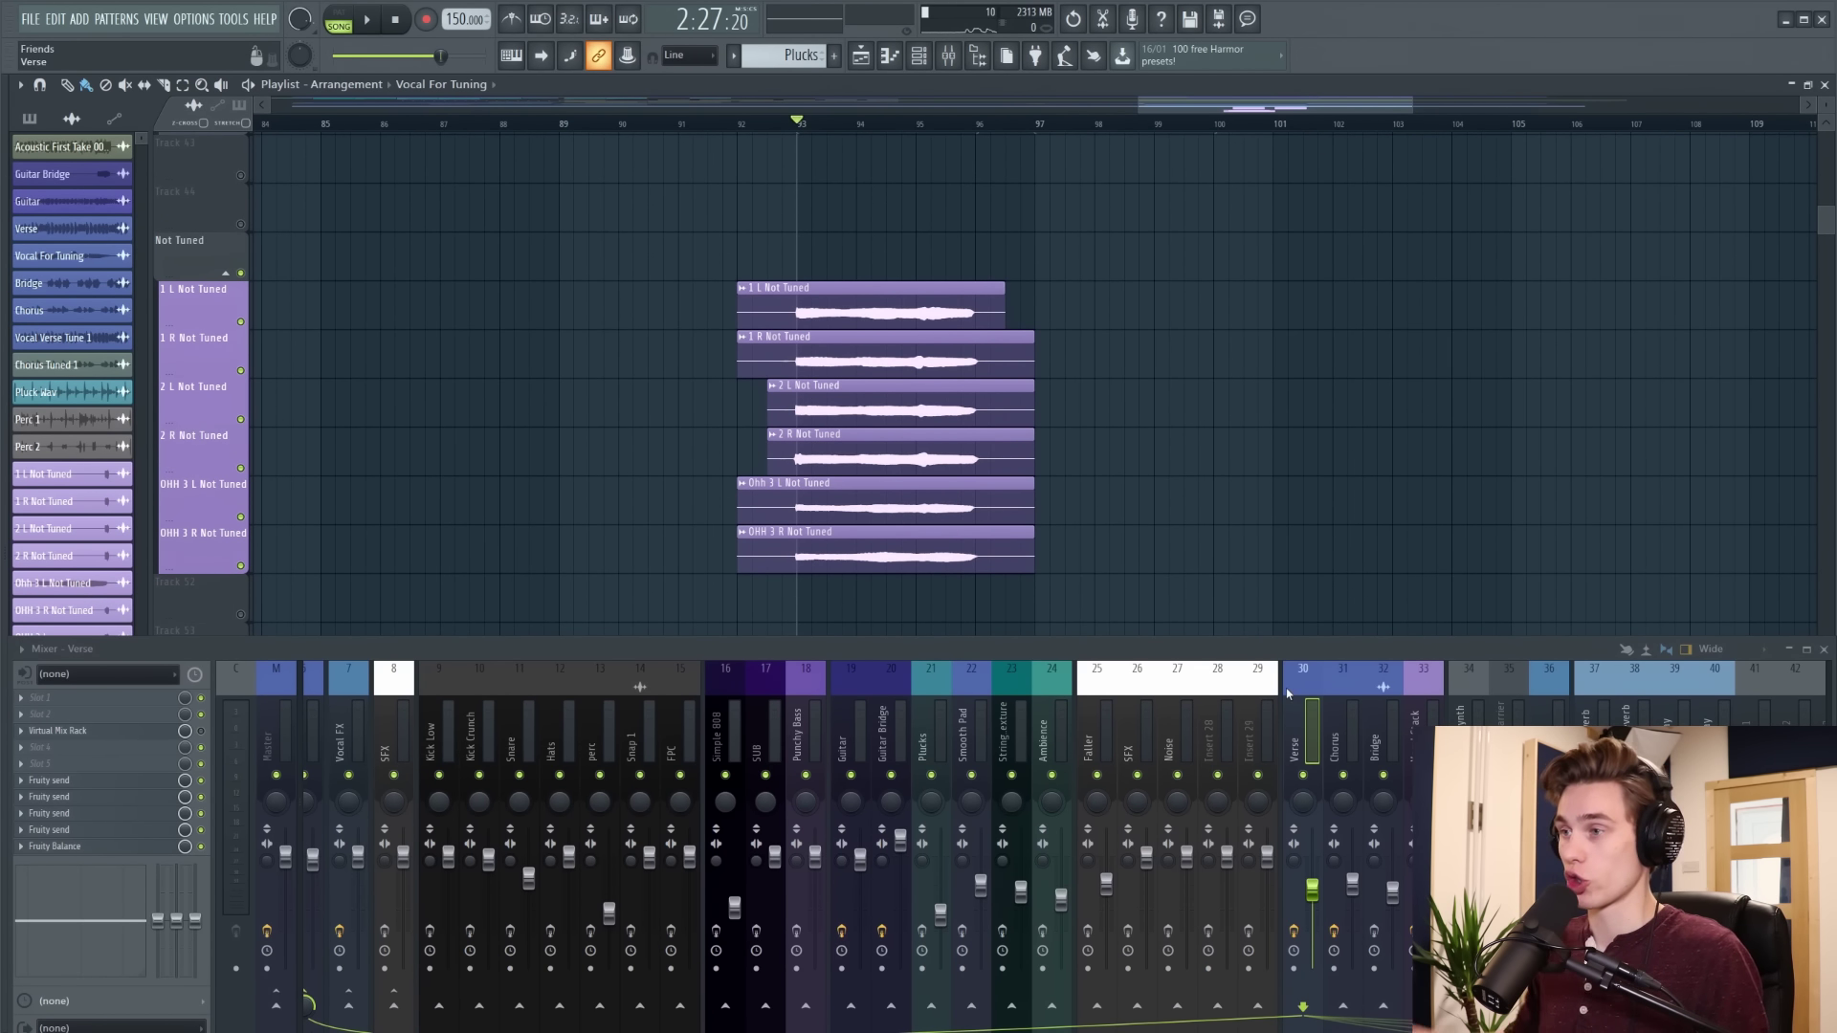
{"action": "key", "text": "space"}
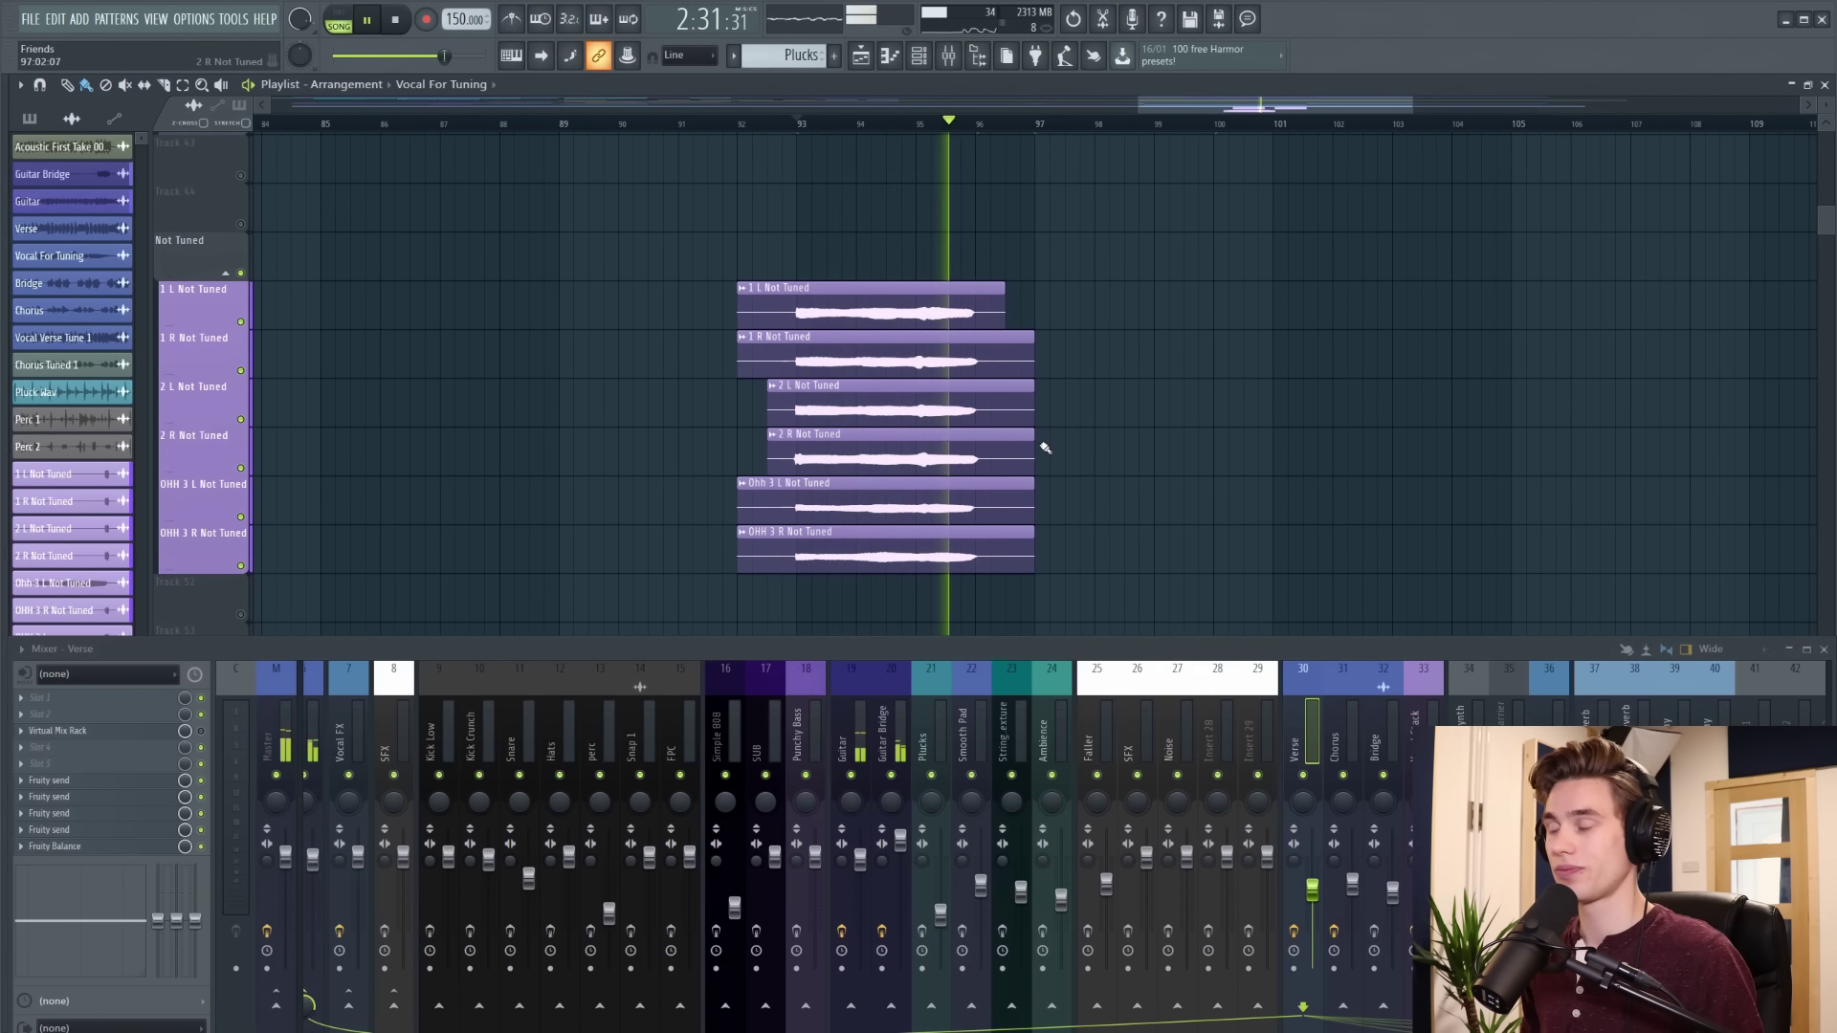
{"action": "key", "text": "space"}
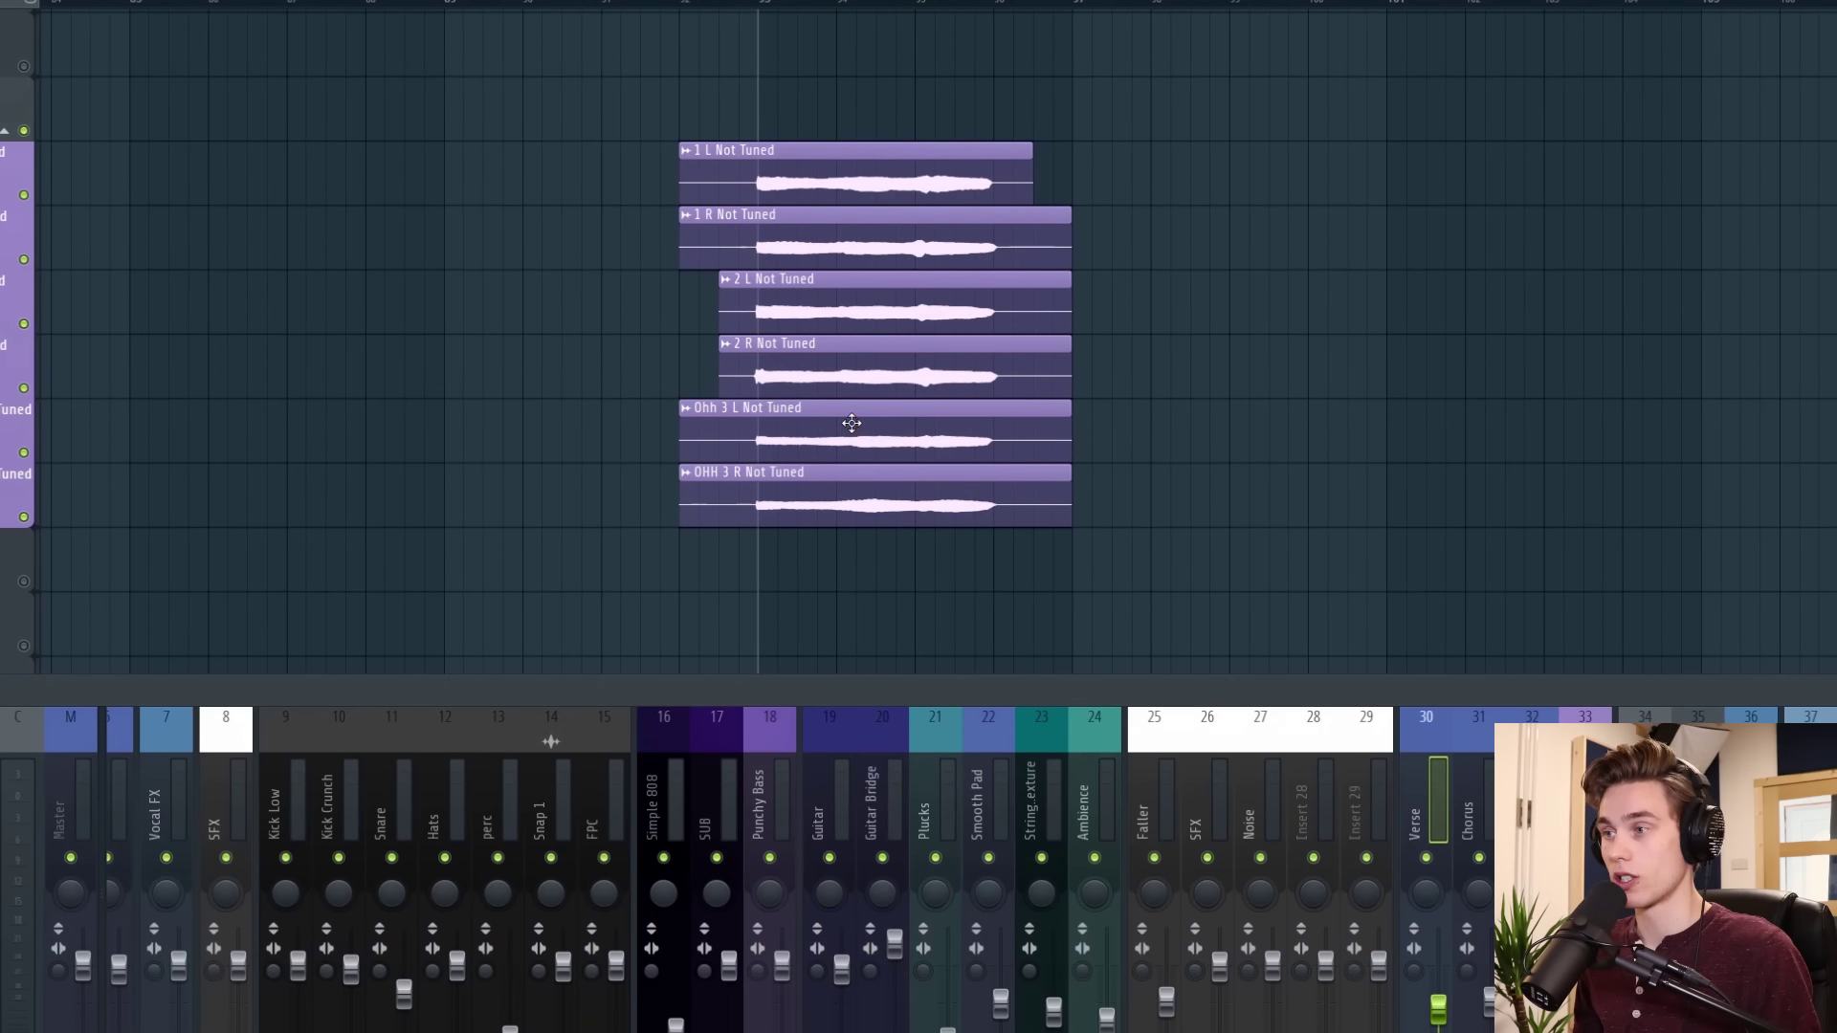
Open the Ohh 3 L Not Tuned clip's sample in the Newtone pitch corrector
{"action": "double_click", "coordinate": [852, 423]}
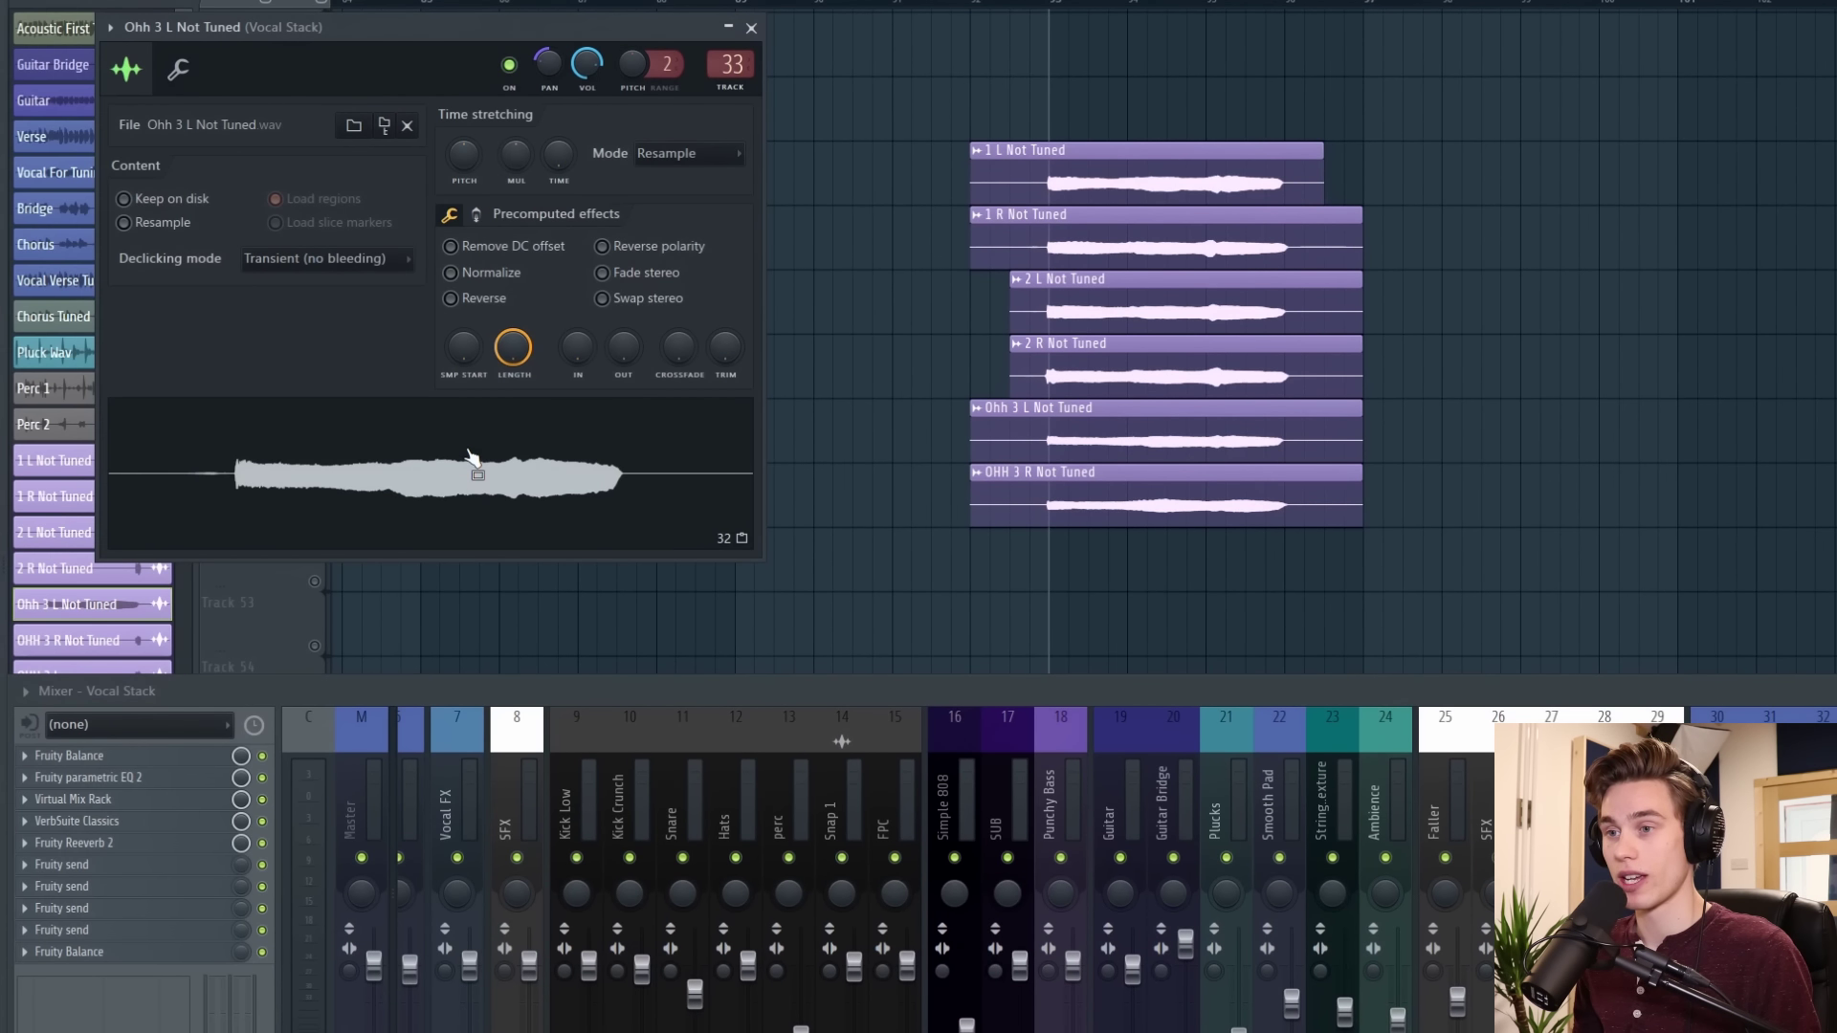
{"action": "right_click", "coordinate": [180, 453]}
{"action": "left_click", "coordinate": [536, 532]}
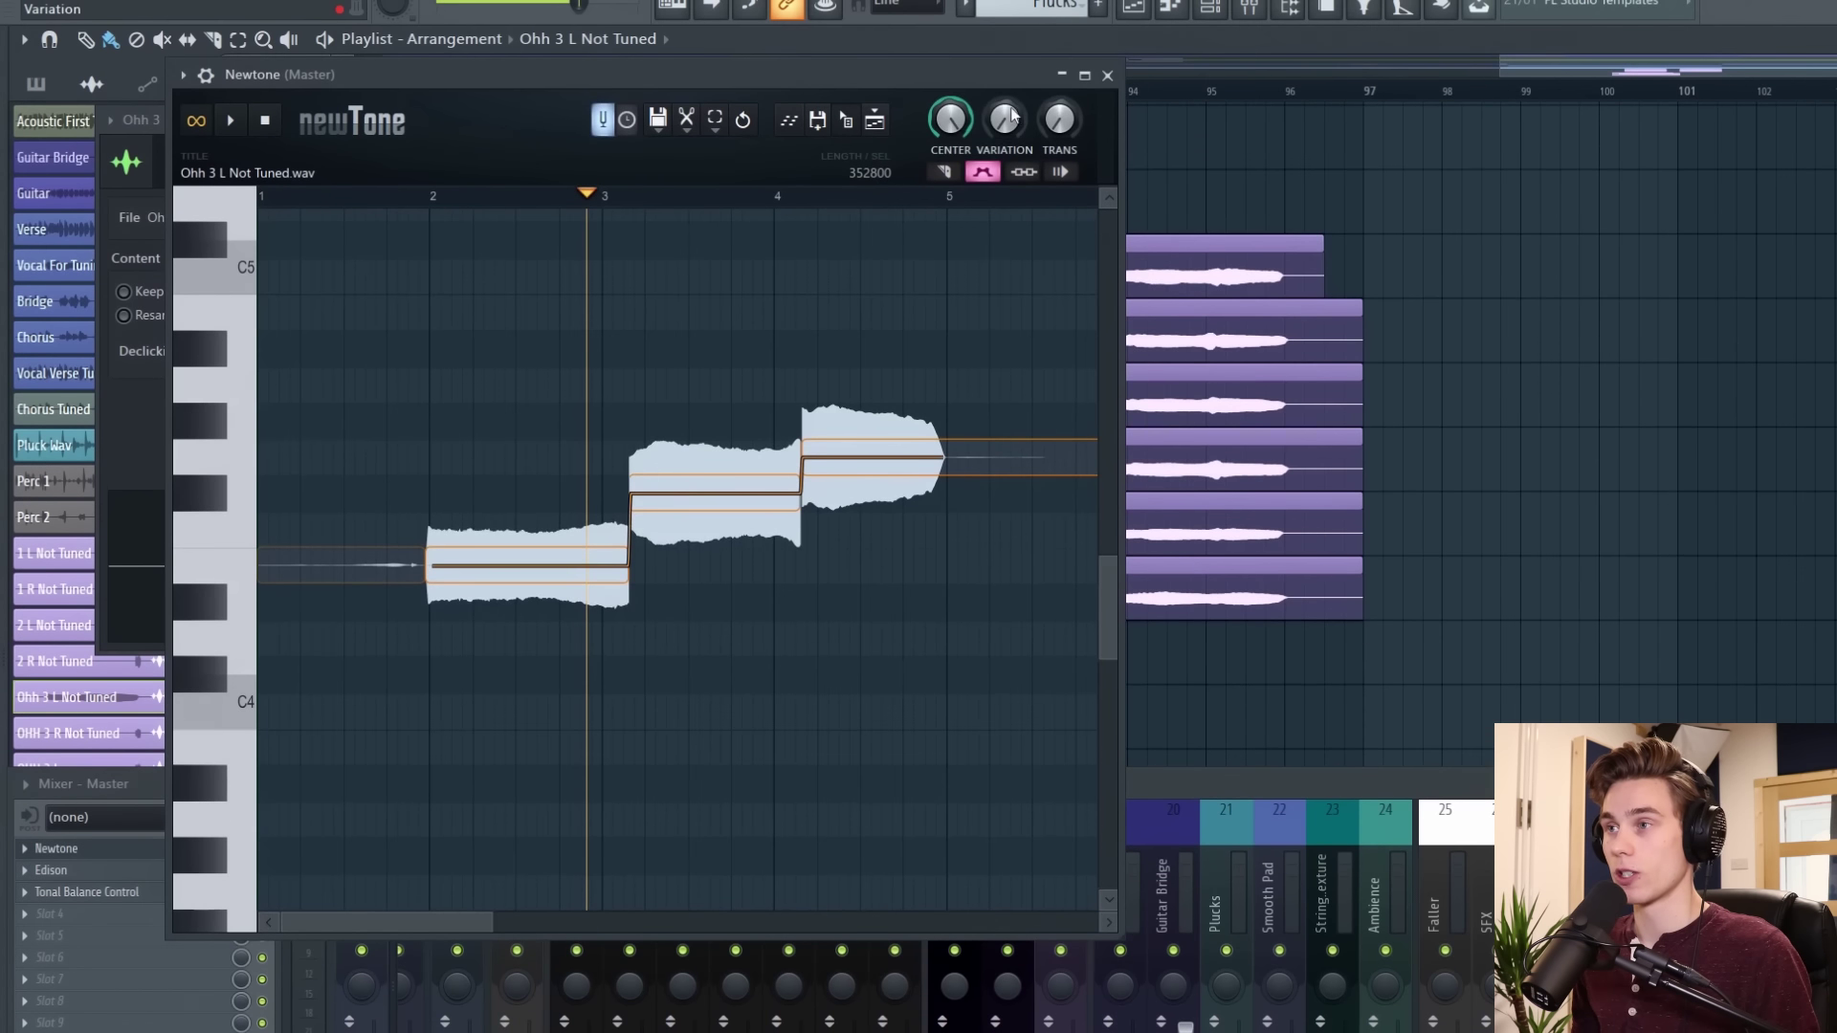
Restore the sample's original pitch curve by setting Center to minimum and Variation and Trans to maximum
{"action": "left_click_drag", "start_coordinate": [952, 120], "coordinate": [952, 211]}
{"action": "right_click", "coordinate": [1000, 114]}
{"action": "left_click", "coordinate": [1035, 122]}
{"action": "right_click", "coordinate": [1061, 113]}
{"action": "left_click", "coordinate": [1091, 124]}
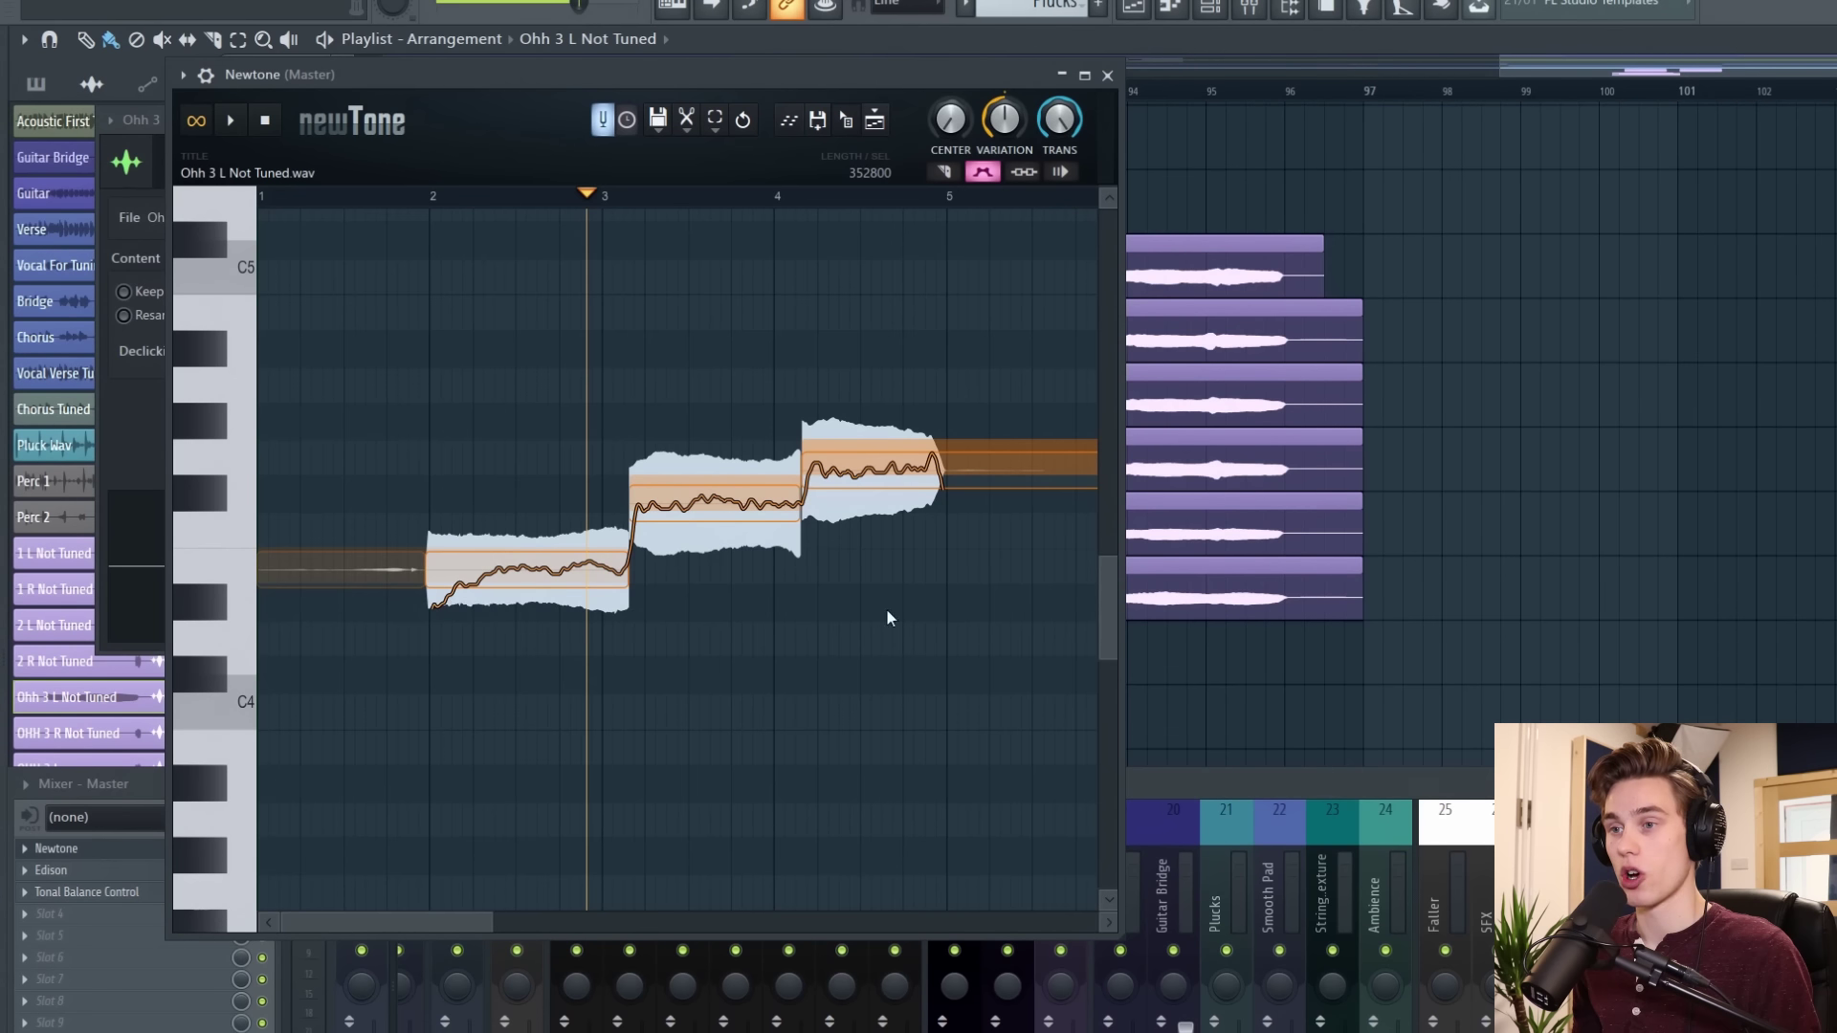
Audition the first note repeatedly, comparing its start at bar 2 with its middle around bar 2.5
{"action": "left_click", "coordinate": [428, 196]}
{"action": "key", "text": "space"}
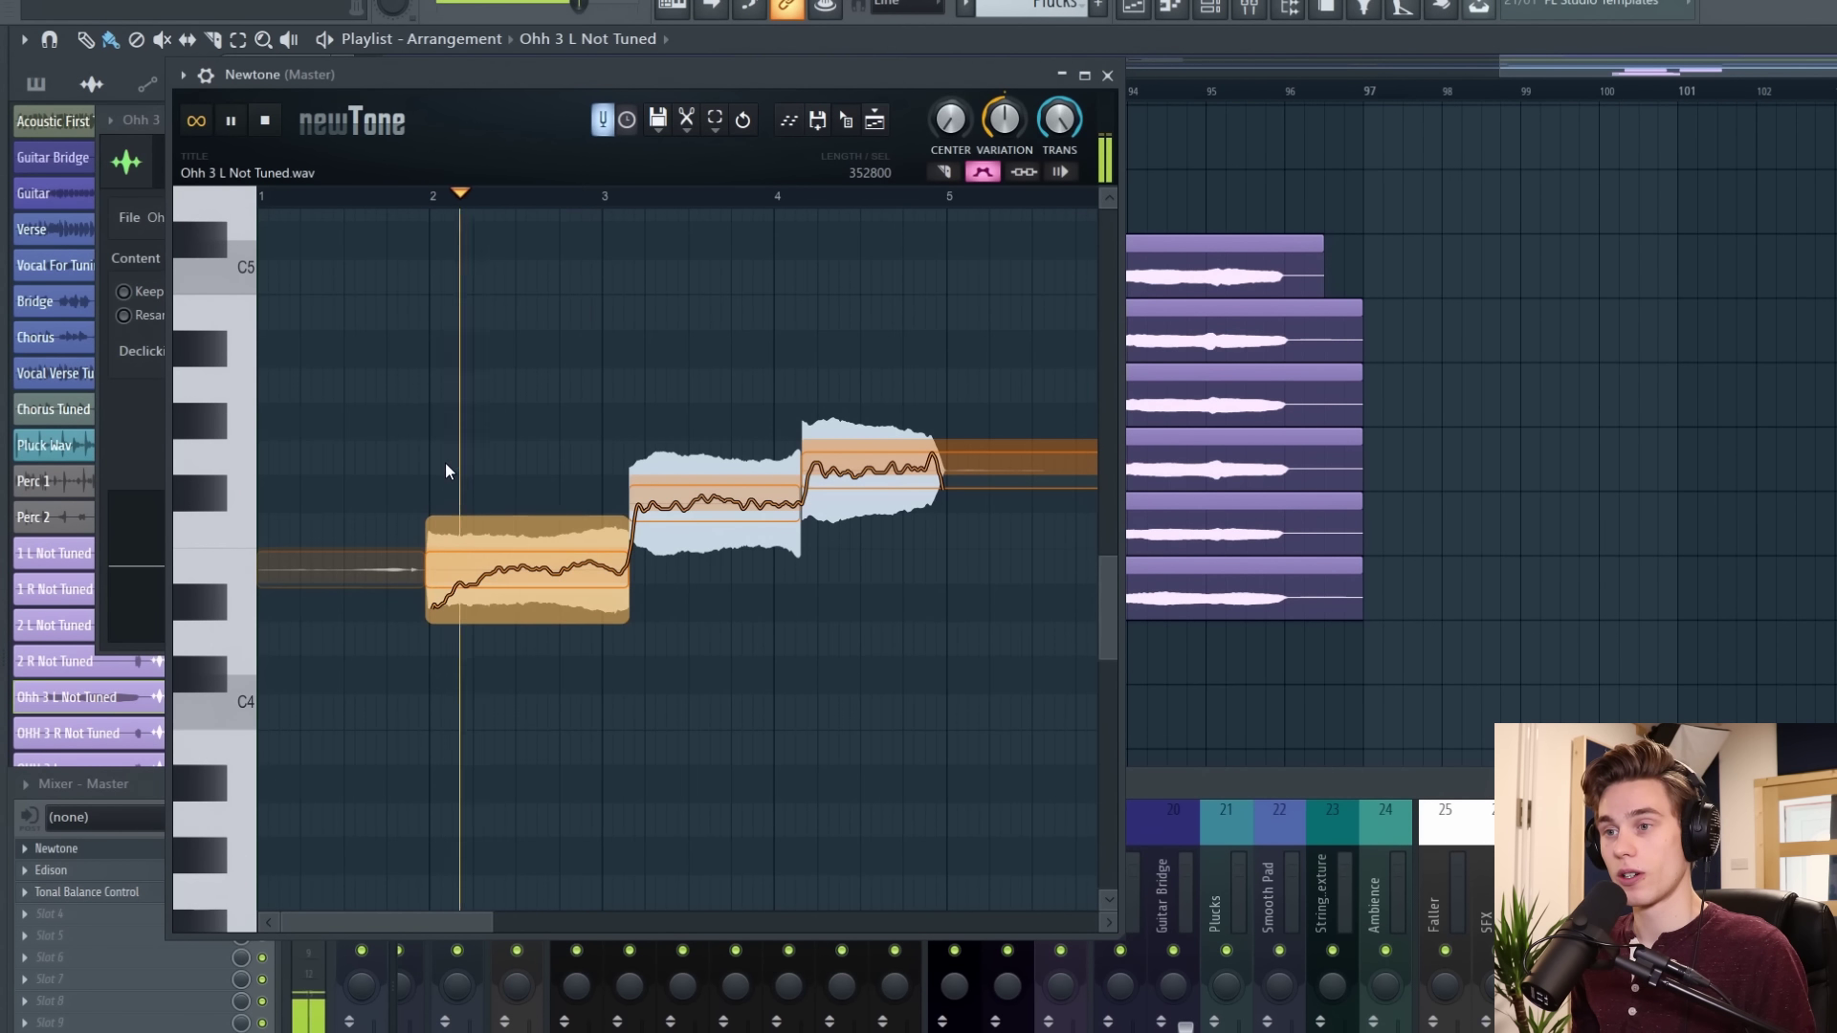
{"action": "key", "text": "space"}
{"action": "mouse_move", "coordinate": [549, 566]}
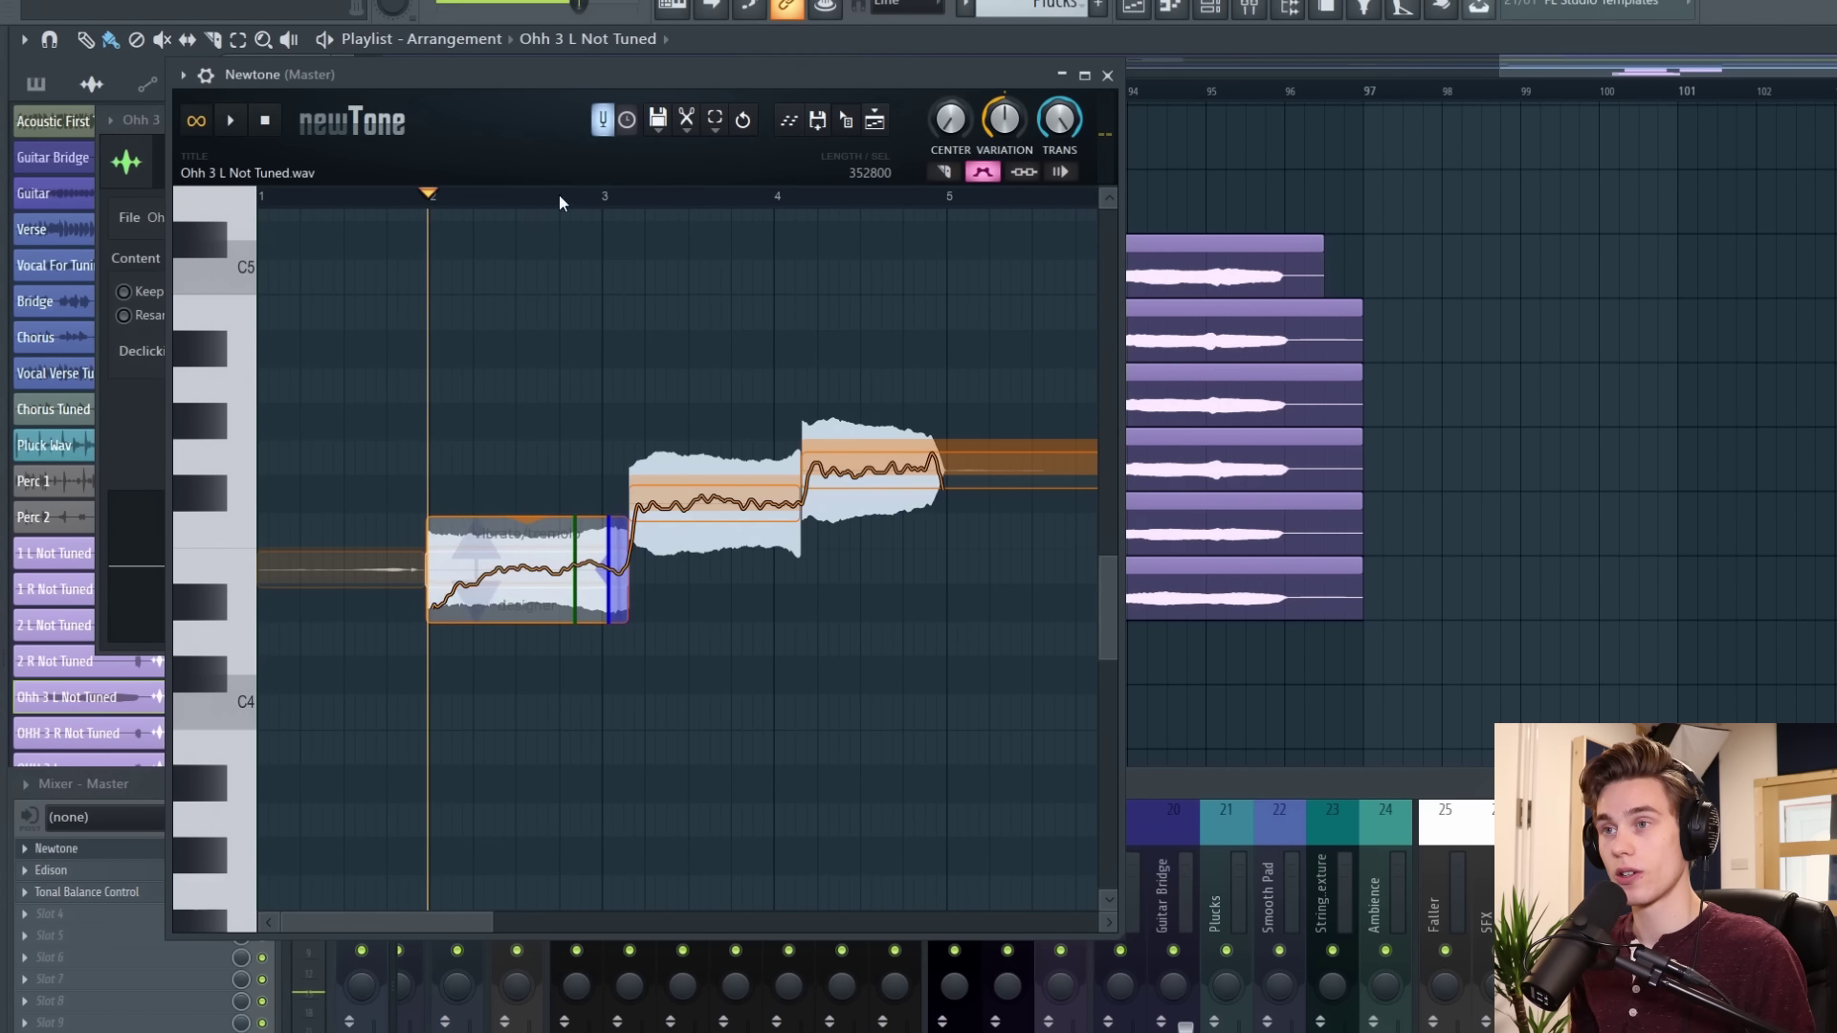
{"action": "left_click", "coordinate": [506, 197]}
{"action": "key", "text": "space"}
{"action": "key", "text": "space"}
{"action": "key", "text": "space"}
{"action": "left_click", "coordinate": [422, 199]}
{"action": "key", "text": "space"}
{"action": "key", "text": "space"}
{"action": "key", "text": "space"}
{"action": "key", "text": "space"}
{"action": "left_click", "coordinate": [514, 198]}
{"action": "key", "text": "space"}
{"action": "key", "text": "space"}
{"action": "key", "text": "space"}
{"action": "key", "text": "space"}
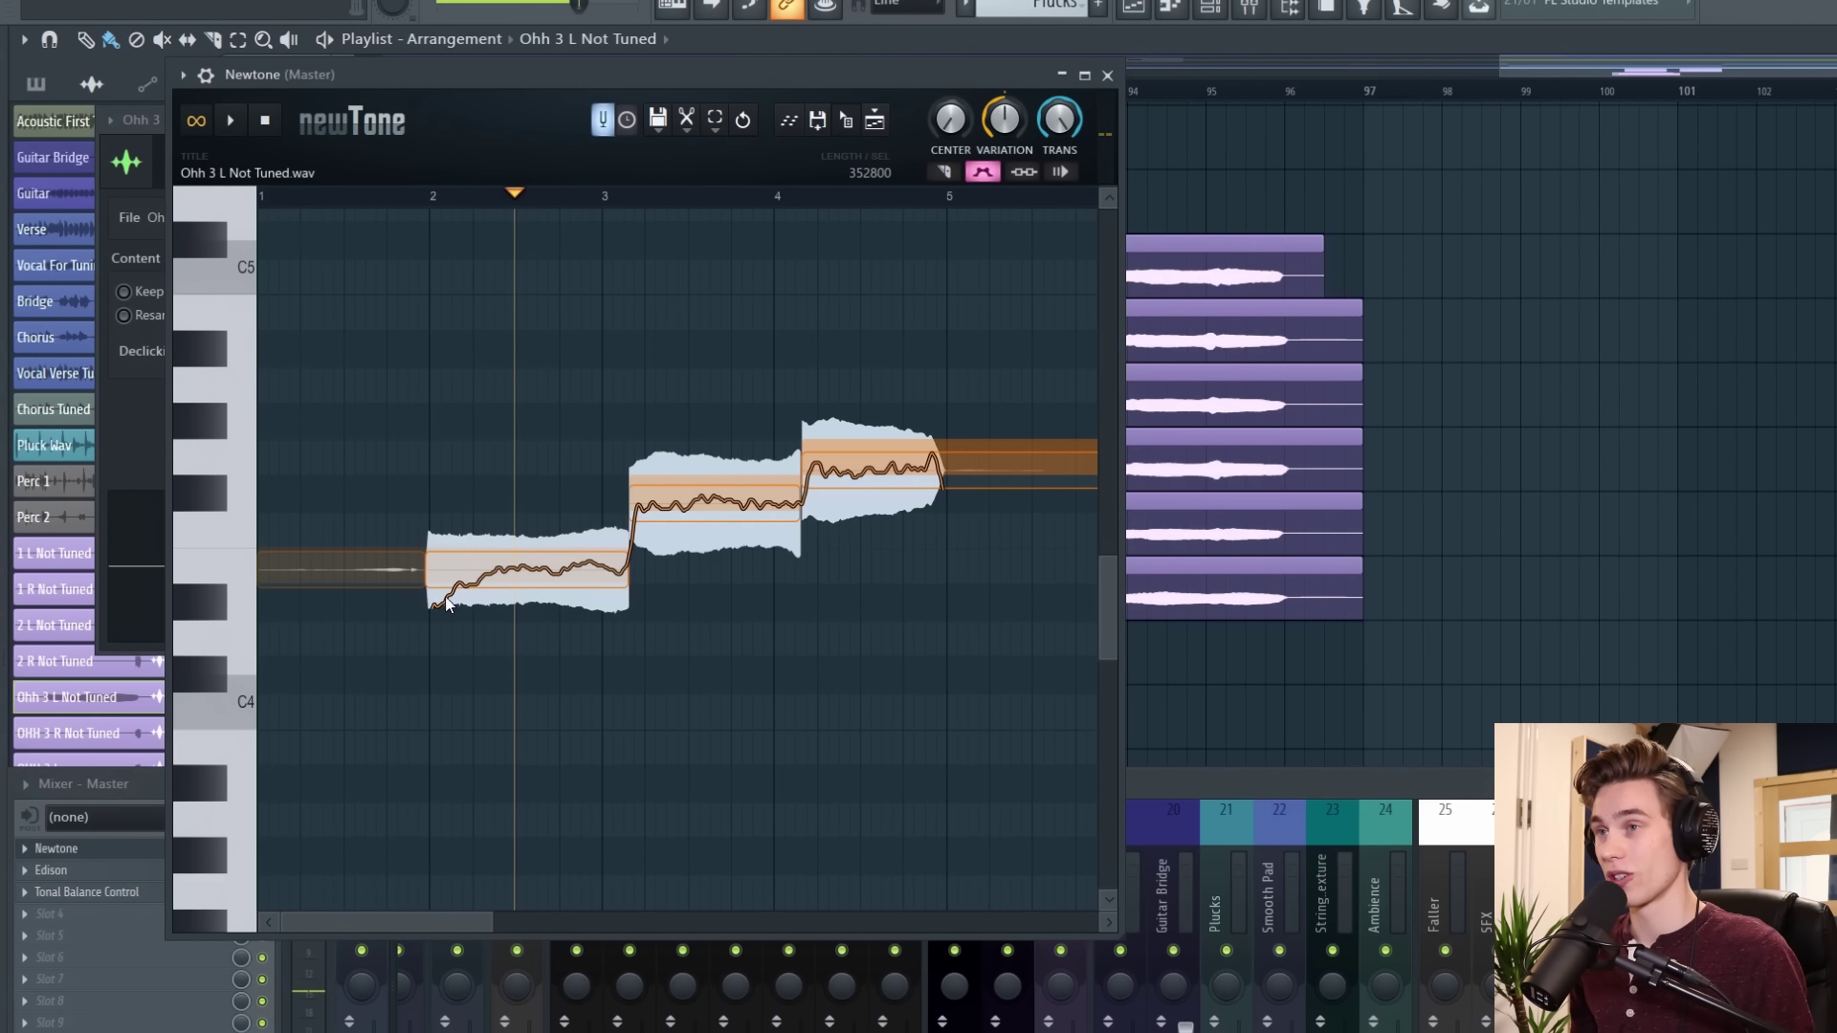
Turn off advanced vibrato editing and check the editing handles on the first note
{"action": "left_click", "coordinate": [715, 122]}
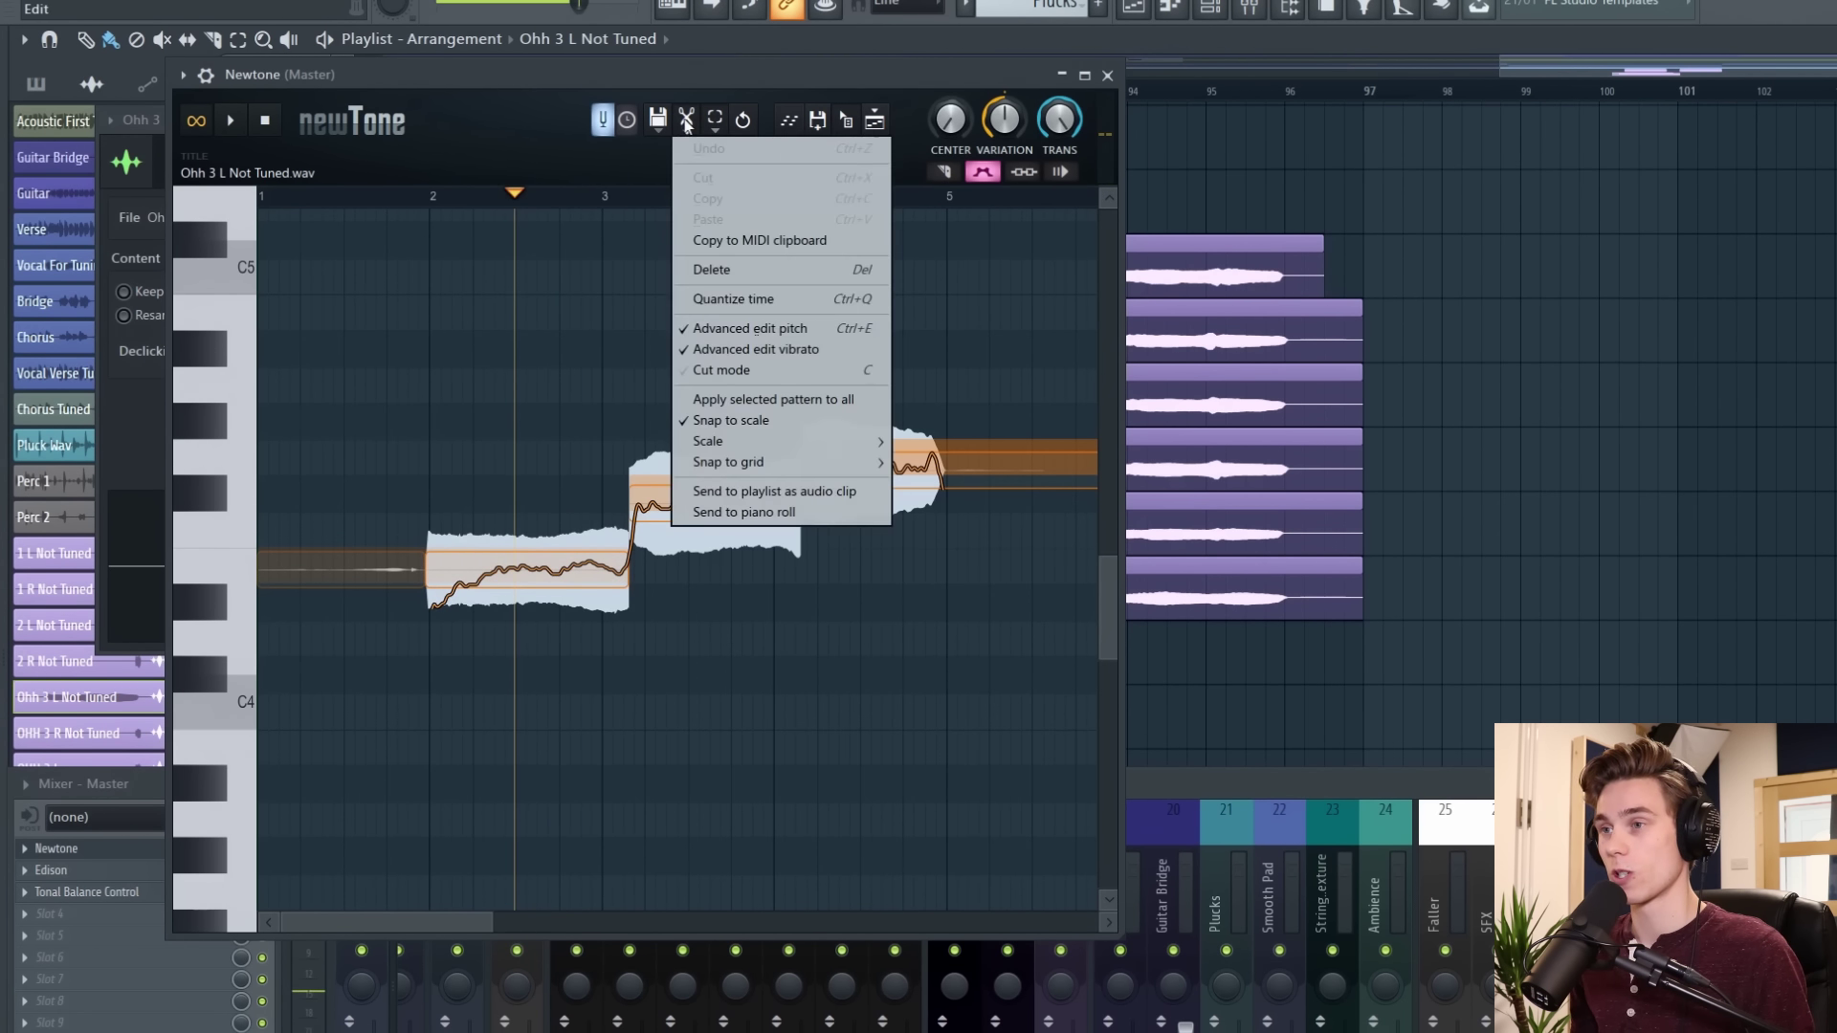
{"action": "left_click", "coordinate": [721, 353]}
{"action": "left_click", "coordinate": [525, 576]}
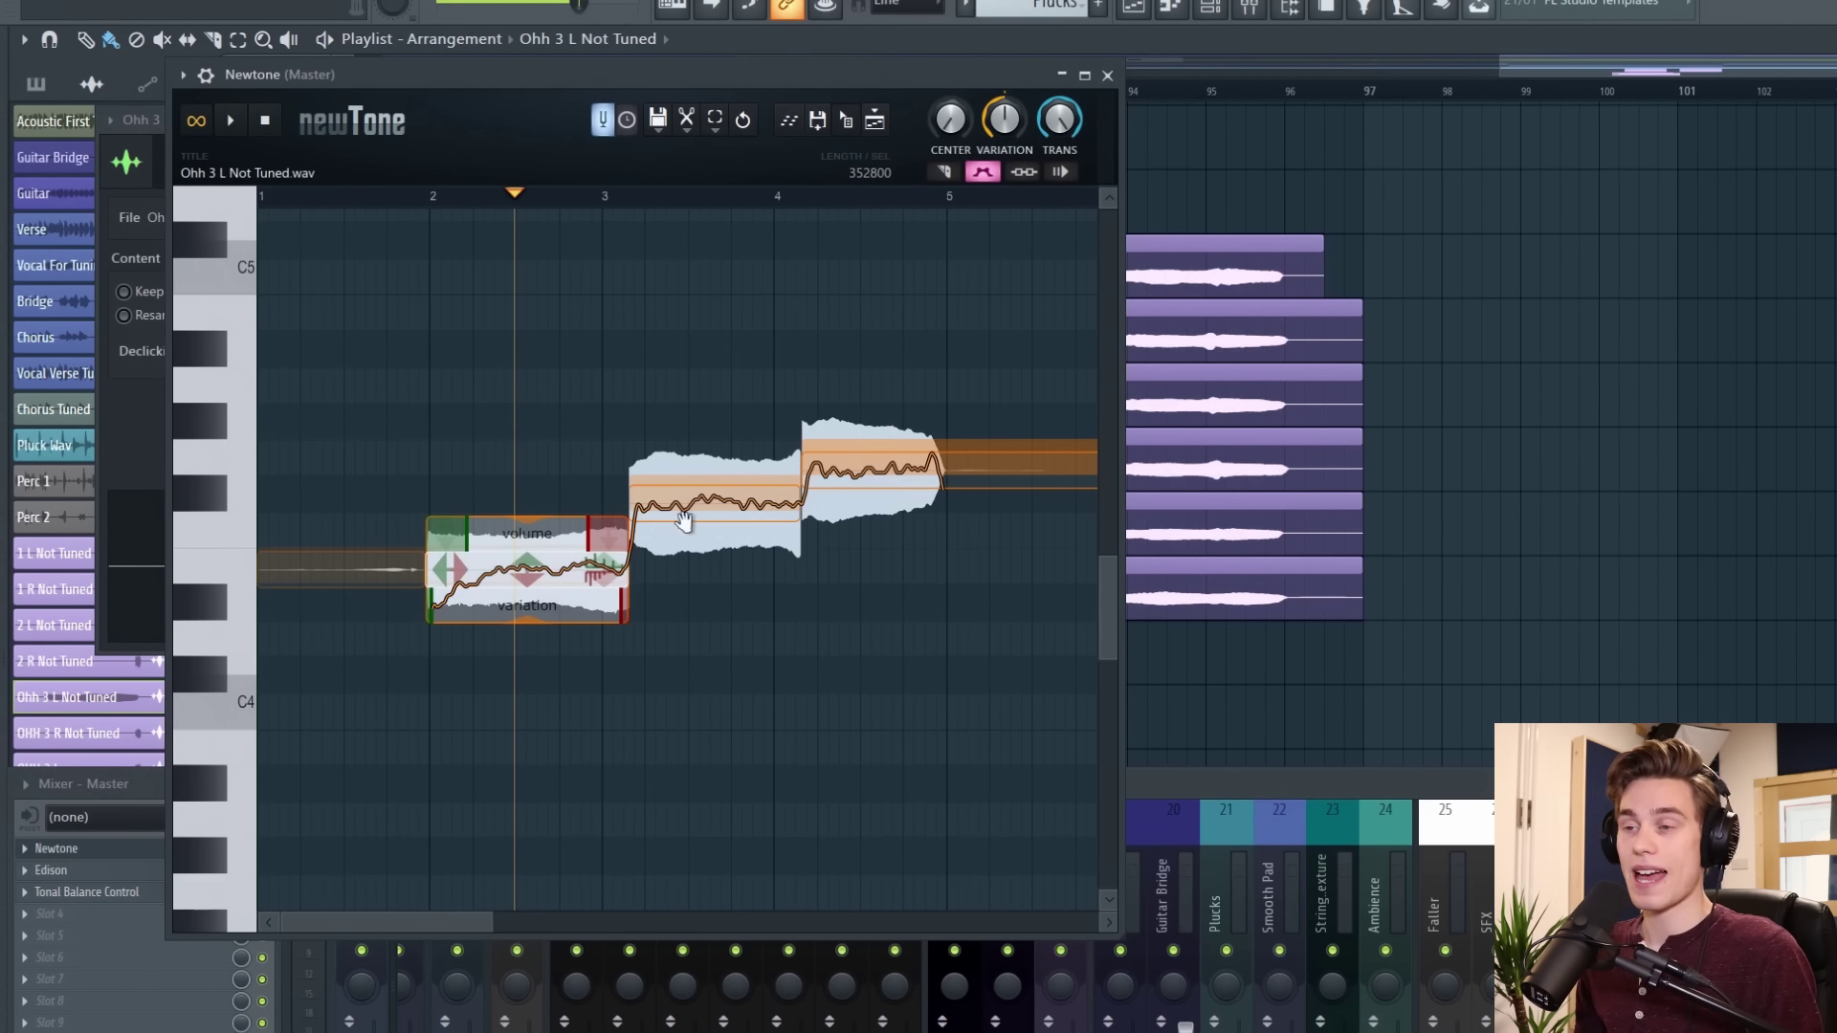
{"action": "left_click", "coordinate": [787, 273]}
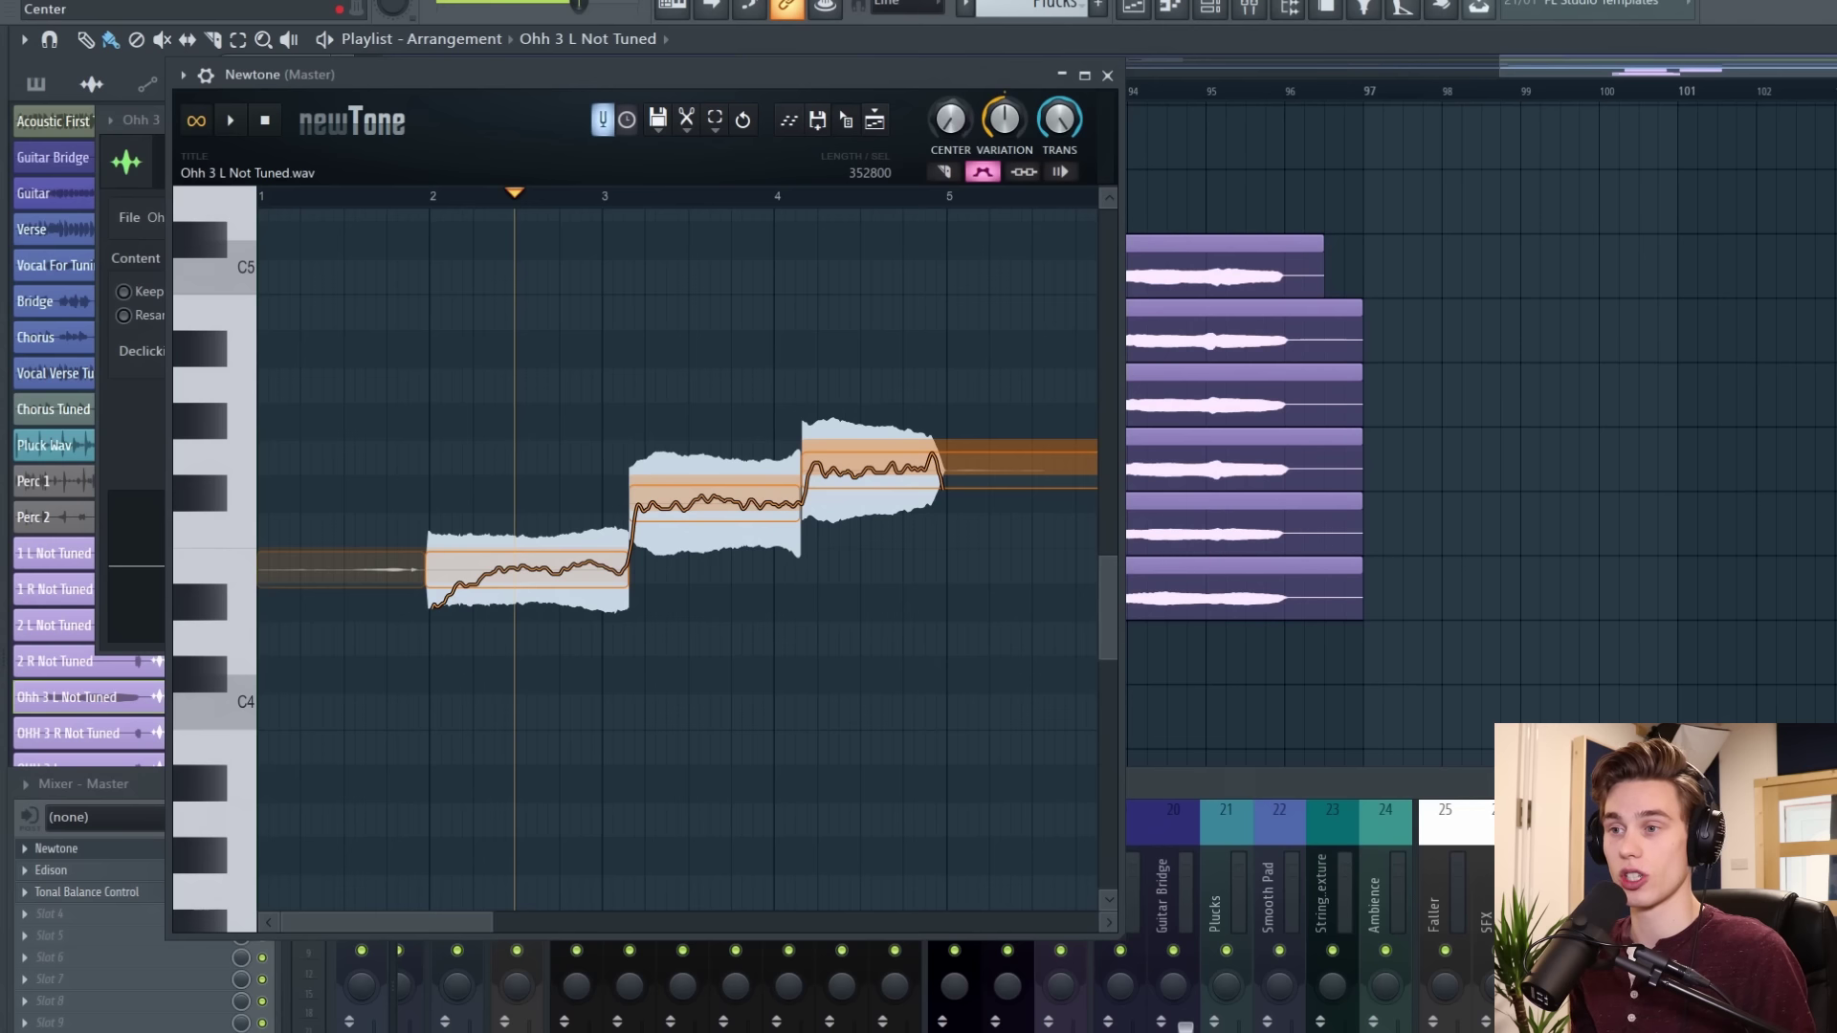
Set Center to maximum and Variation to minimum, and audition the corrected notes from just before bar 2
{"action": "left_click_drag", "start_coordinate": [950, 119], "coordinate": [950, 57]}
{"action": "left_click_drag", "start_coordinate": [1004, 118], "coordinate": [1004, 182]}
{"action": "left_click", "coordinate": [418, 196]}
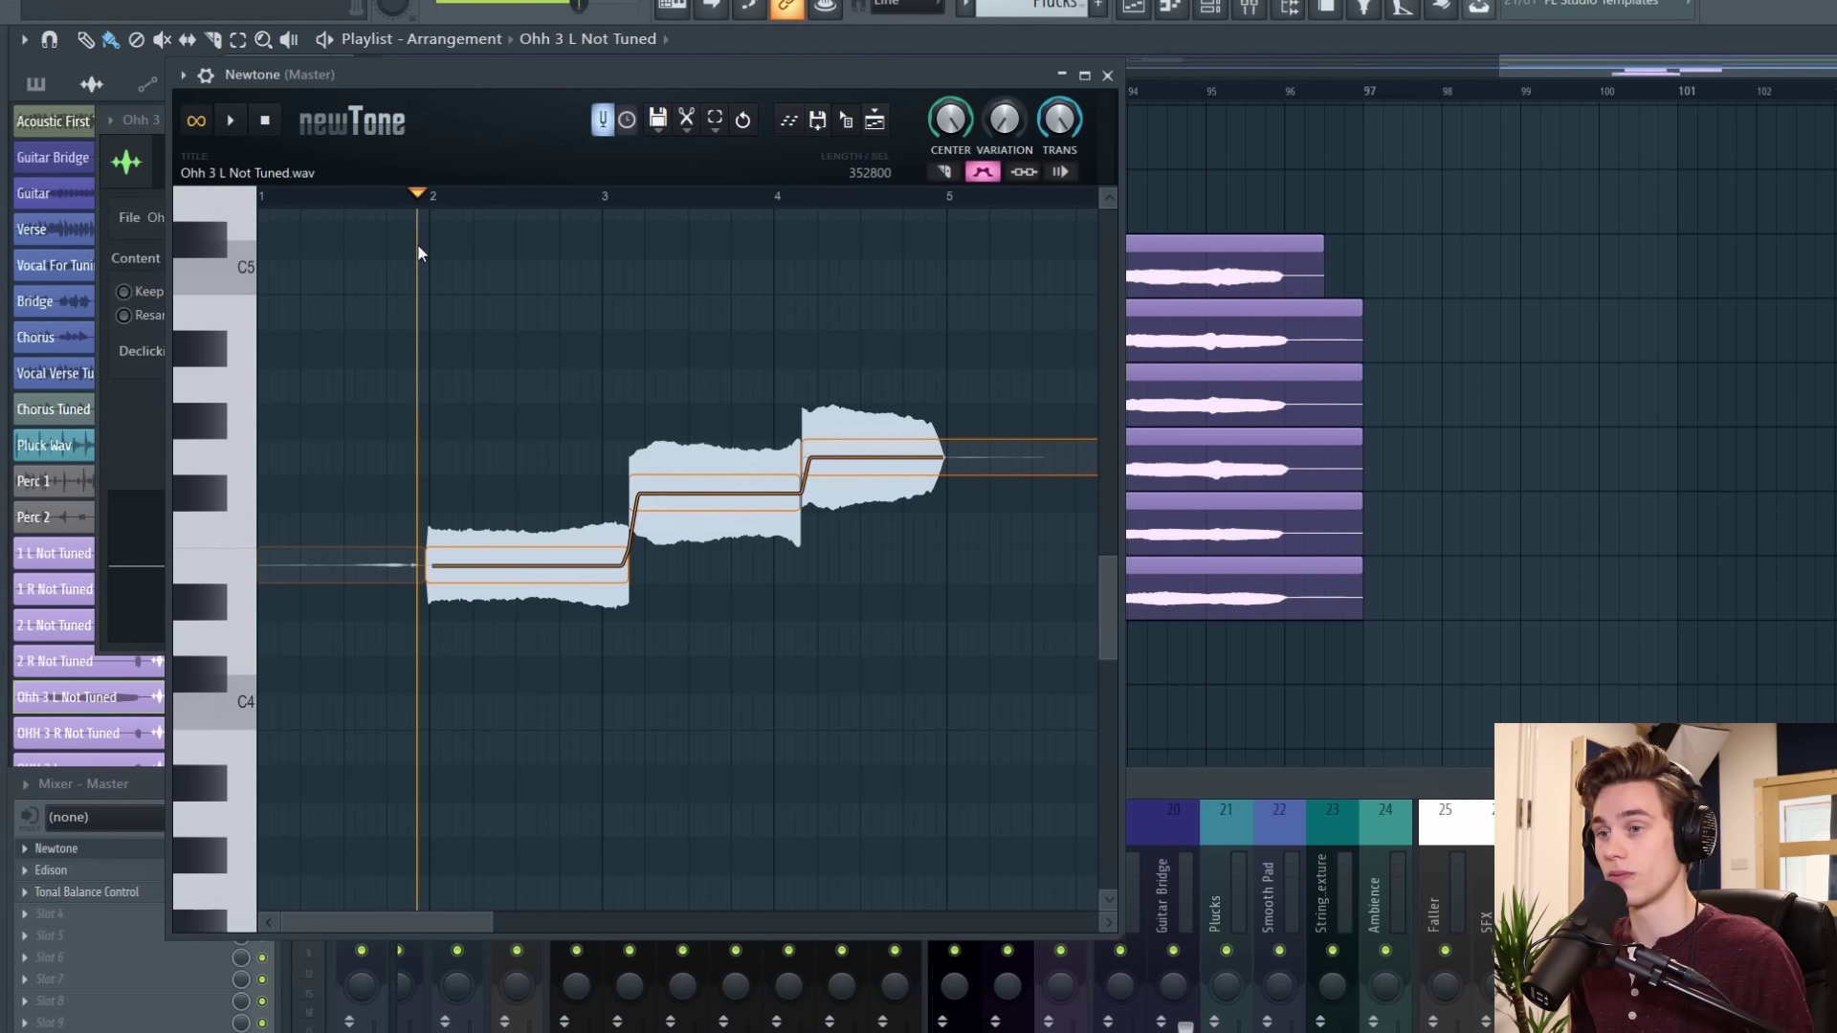
{"action": "key", "text": "space"}
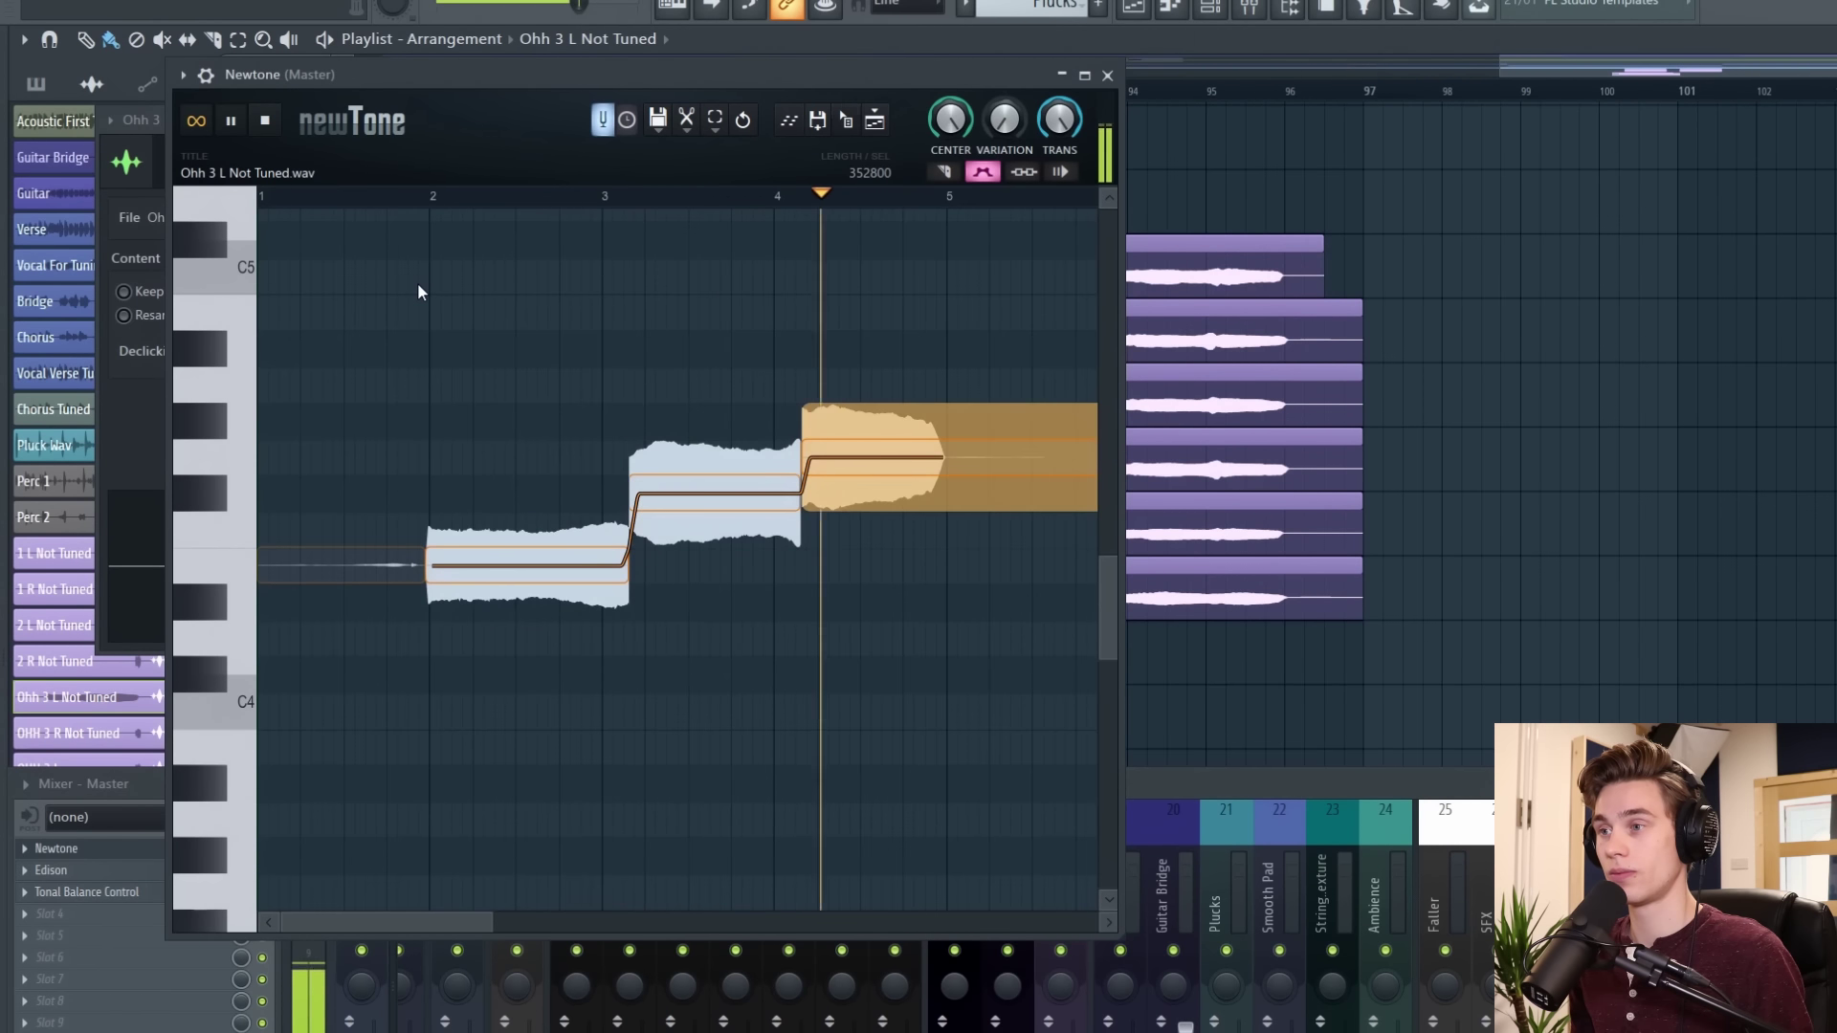
{"action": "key", "text": "space"}
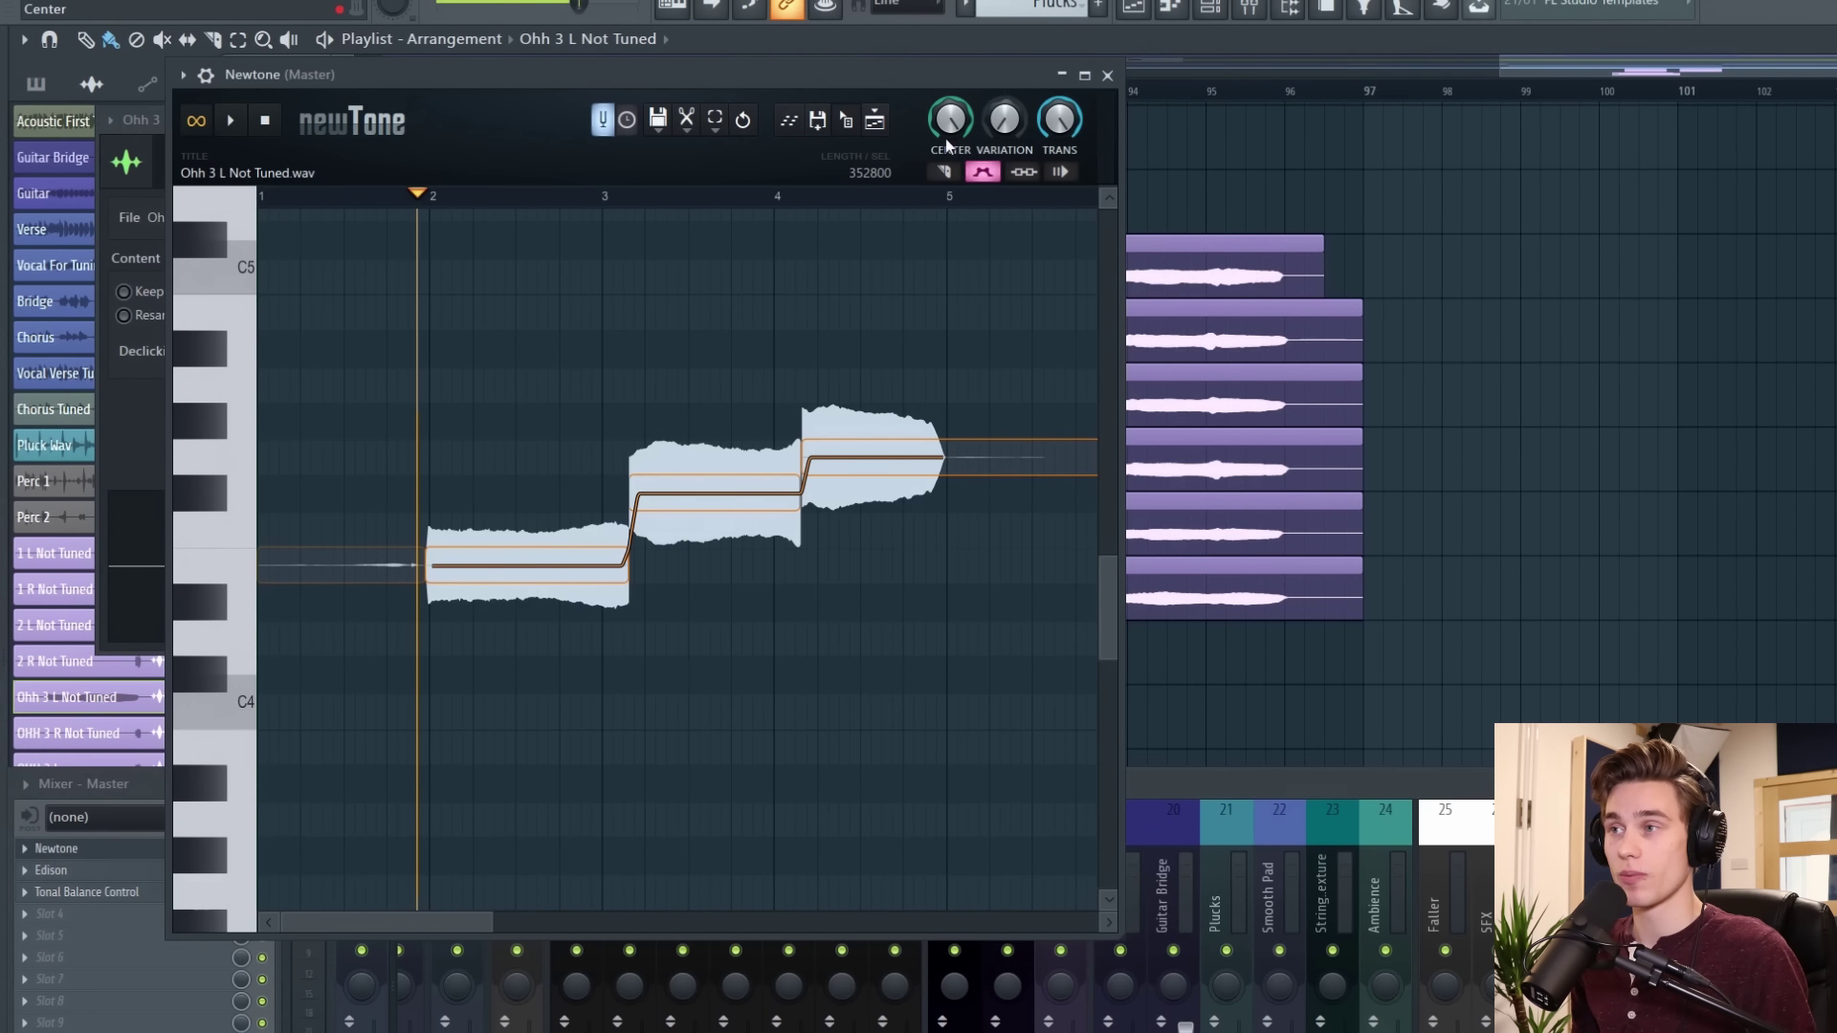
Raise Variation to 53% and split off the sliding start of the first note shortly after bar 2
{"action": "left_click_drag", "start_coordinate": [1012, 112], "coordinate": [1012, 94]}
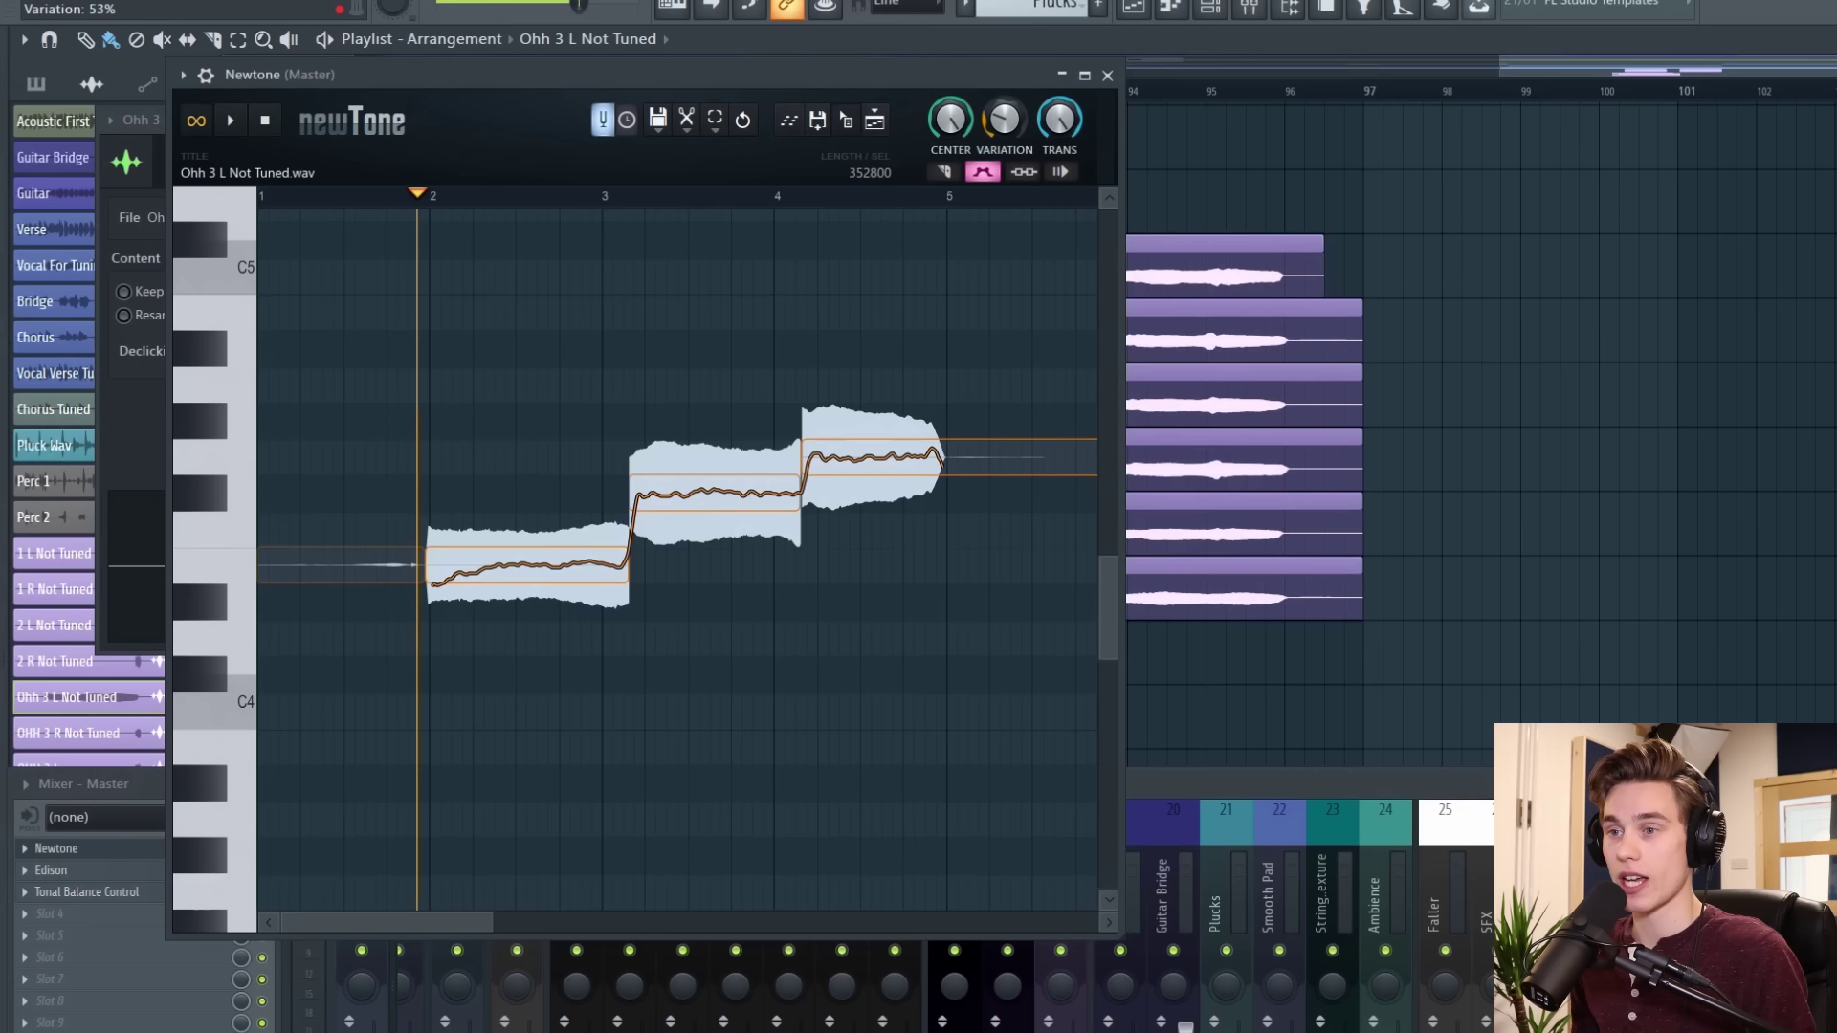
{"action": "double_click", "coordinate": [470, 574]}
{"action": "left_click_drag", "start_coordinate": [466, 650], "coordinate": [454, 562]}
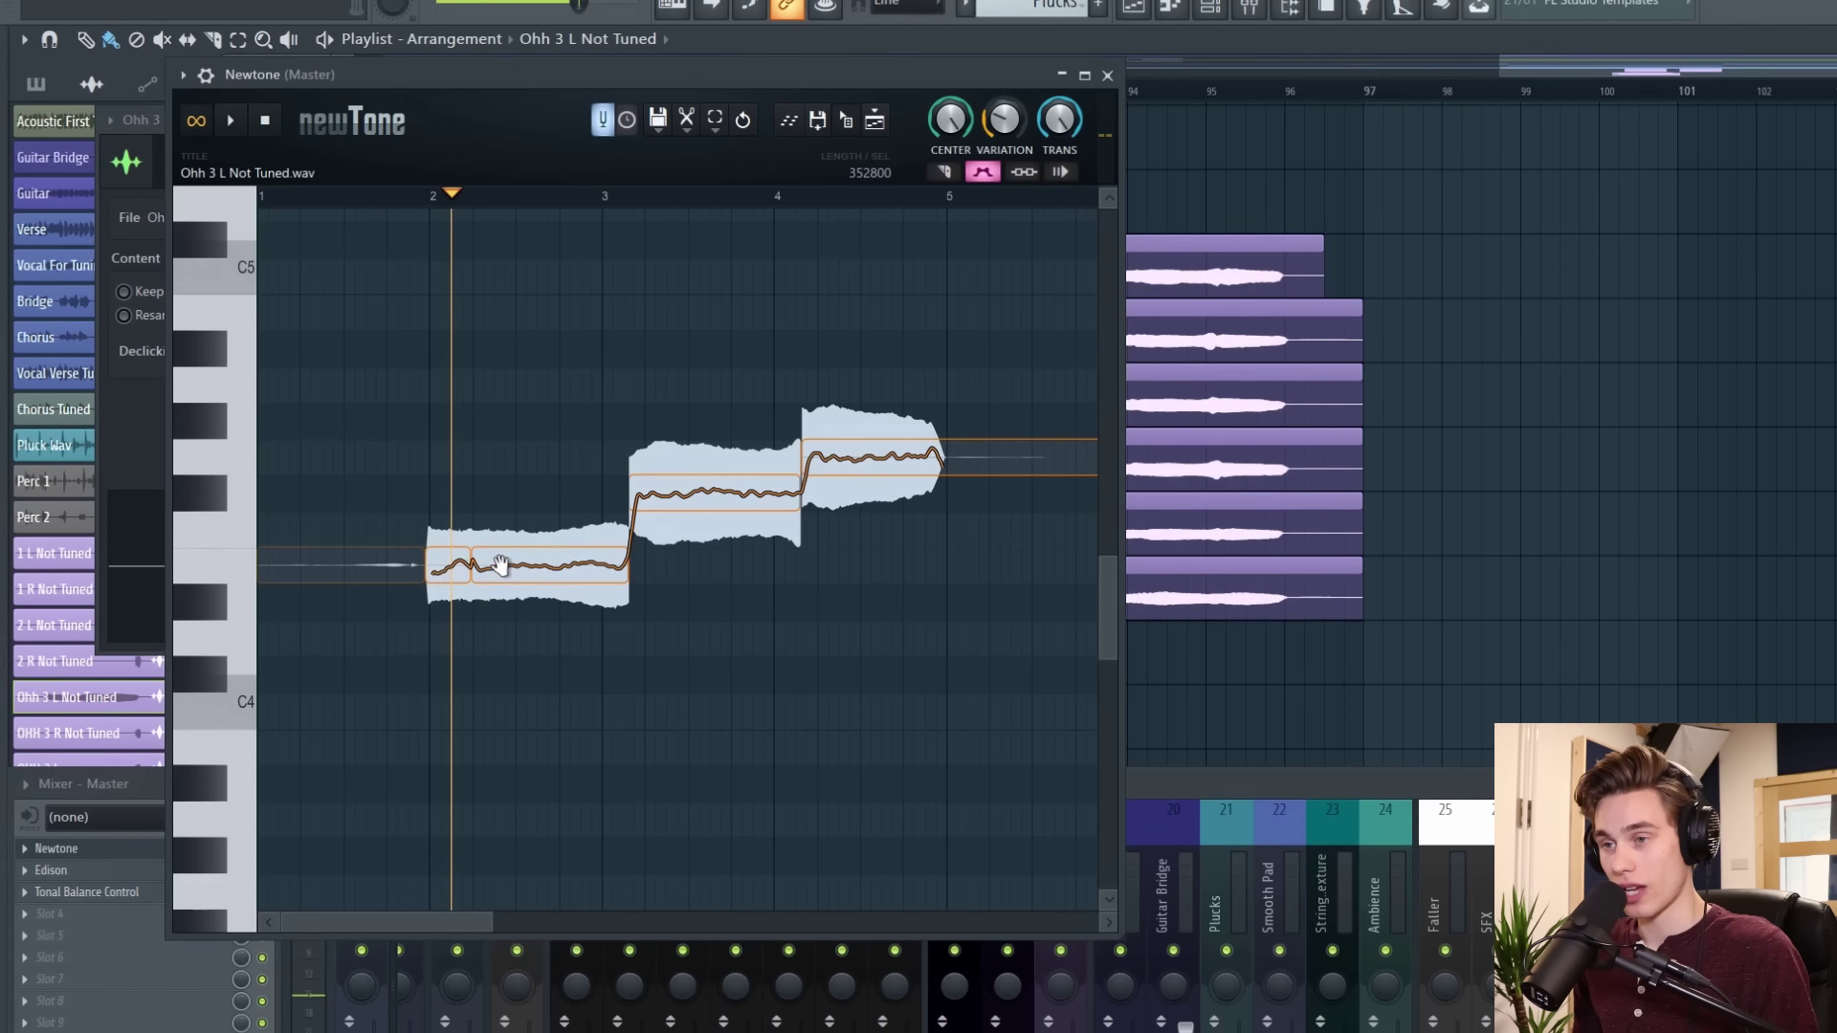
{"action": "mouse_move", "coordinate": [517, 579]}
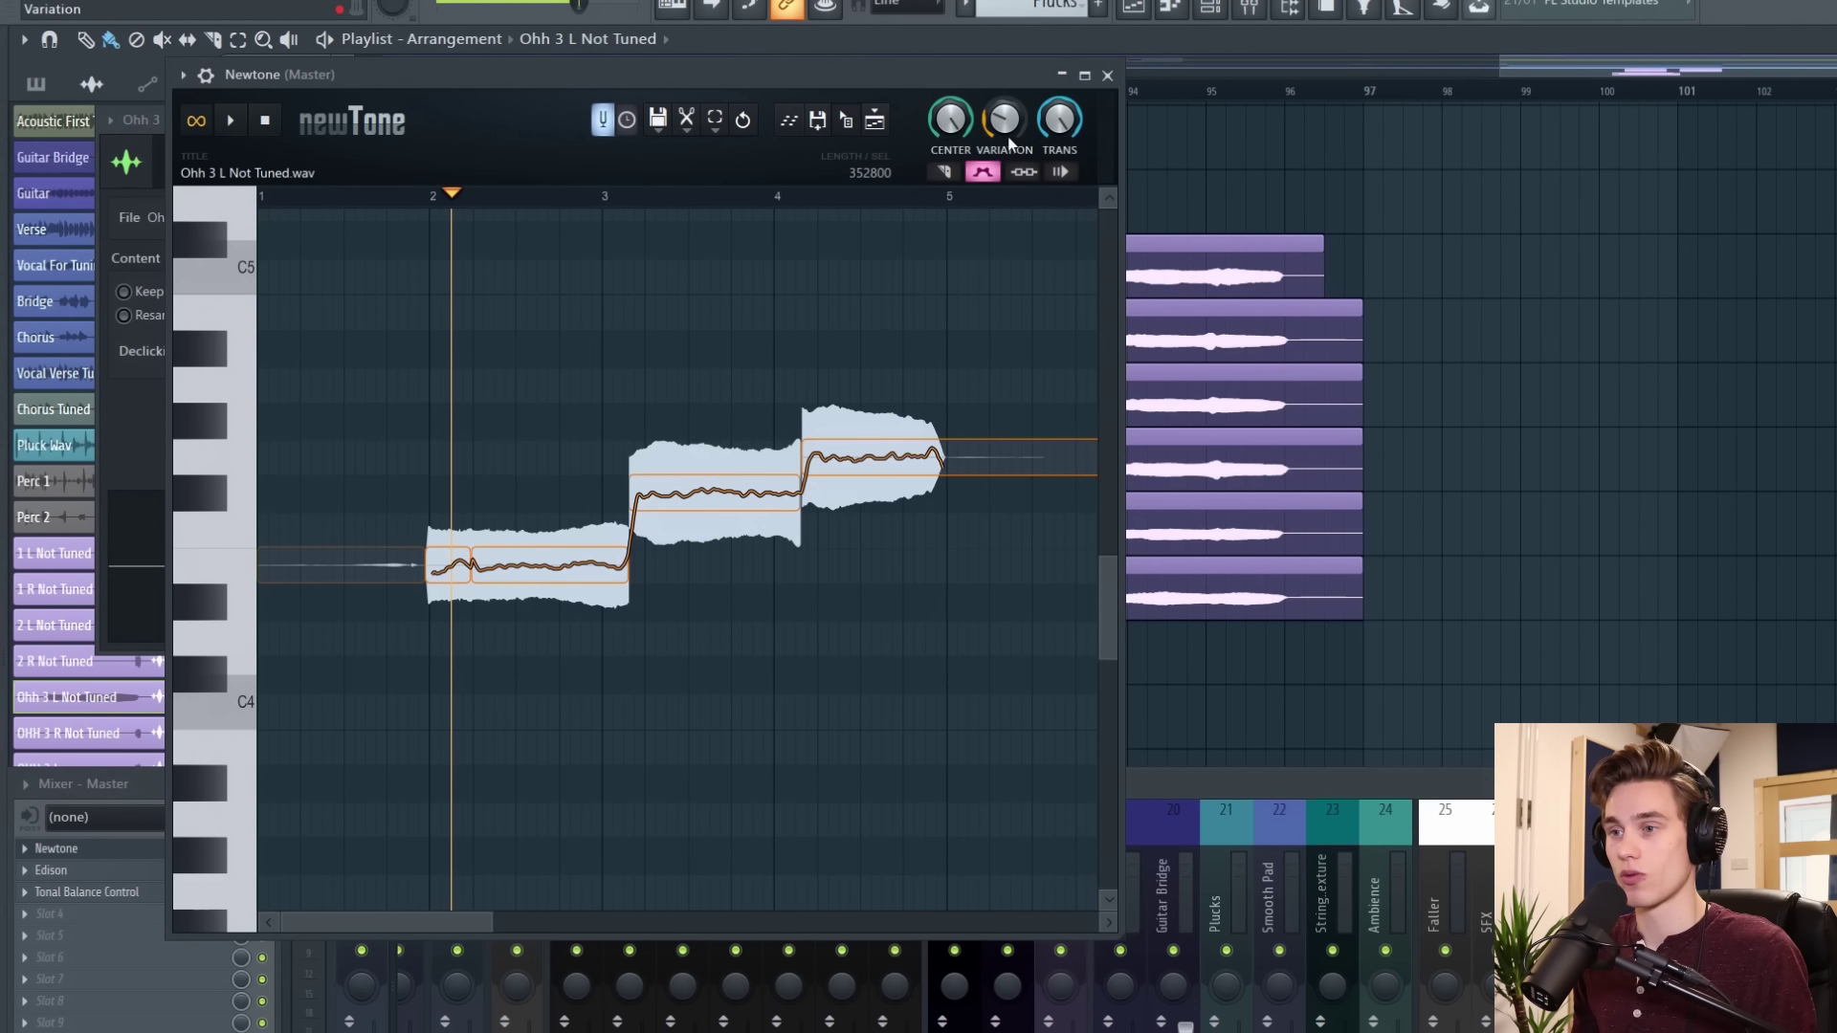
Compare the notes with no Variation and a small amount of it, finishing with Variation at minimum
{"action": "left_click_drag", "start_coordinate": [1004, 119], "coordinate": [1004, 182]}
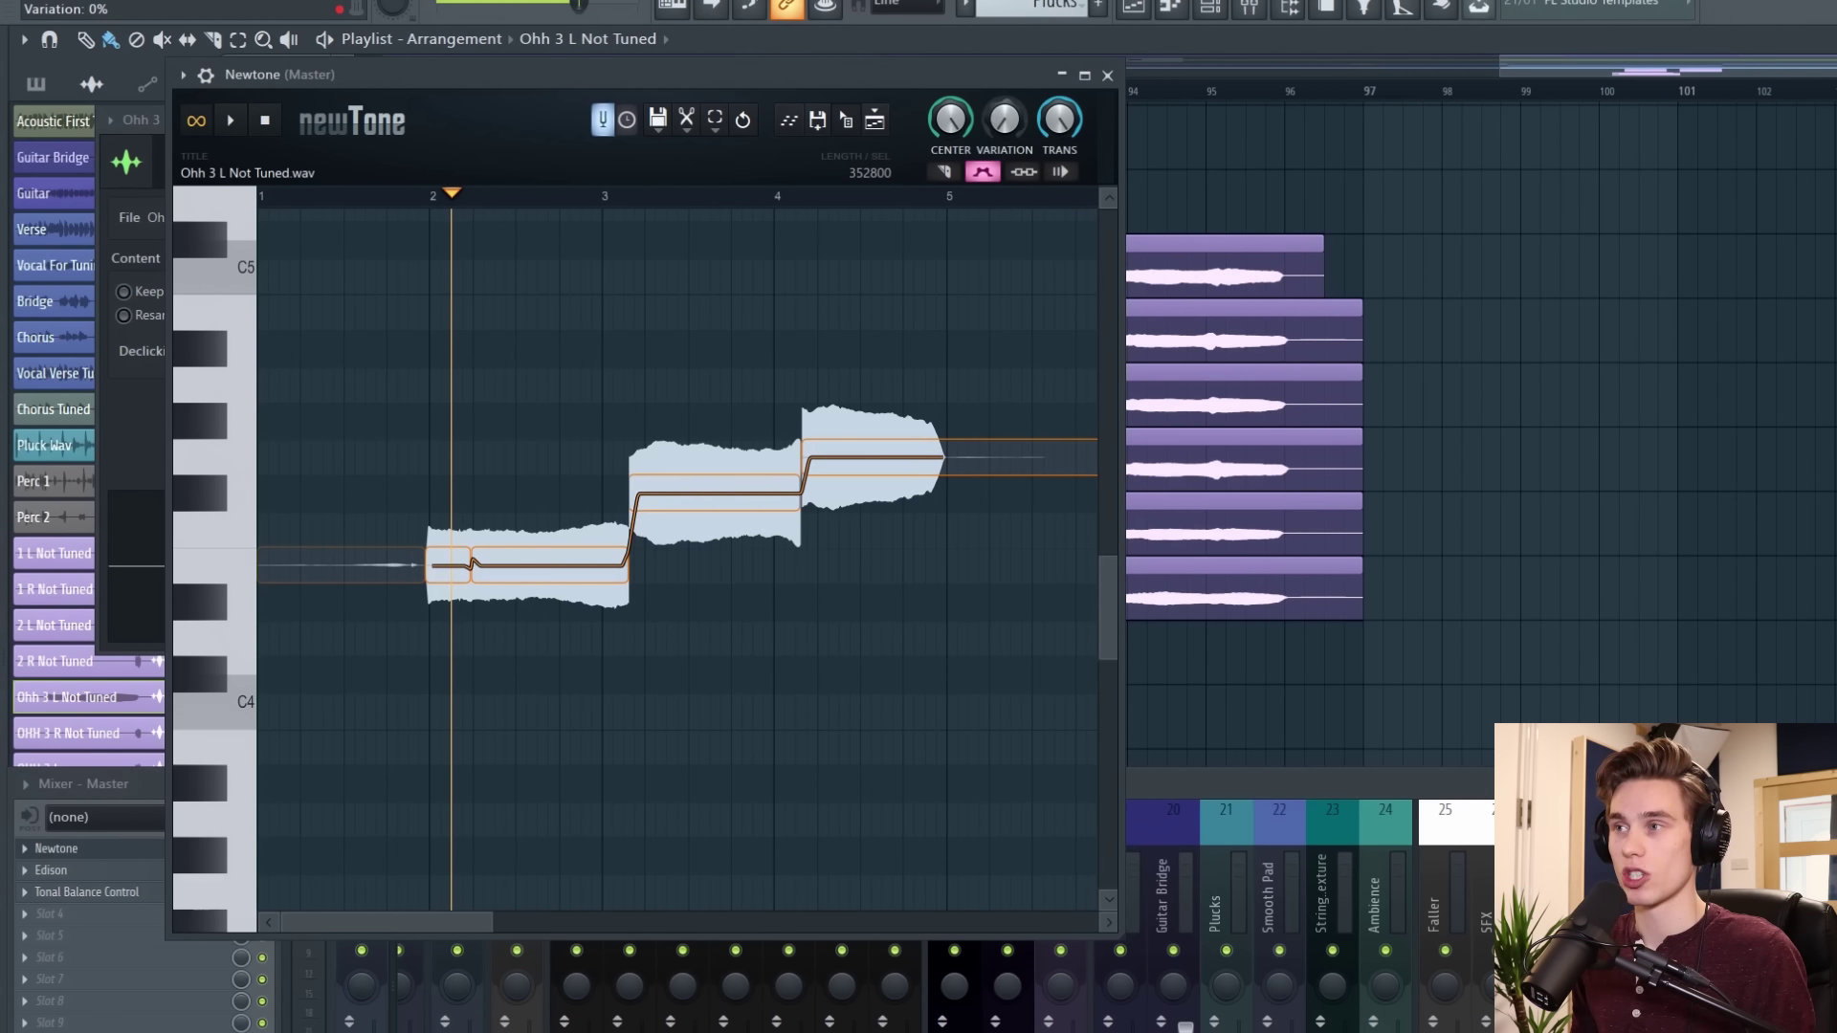
{"action": "left_click_drag", "start_coordinate": [1004, 119], "coordinate": [1004, 96]}
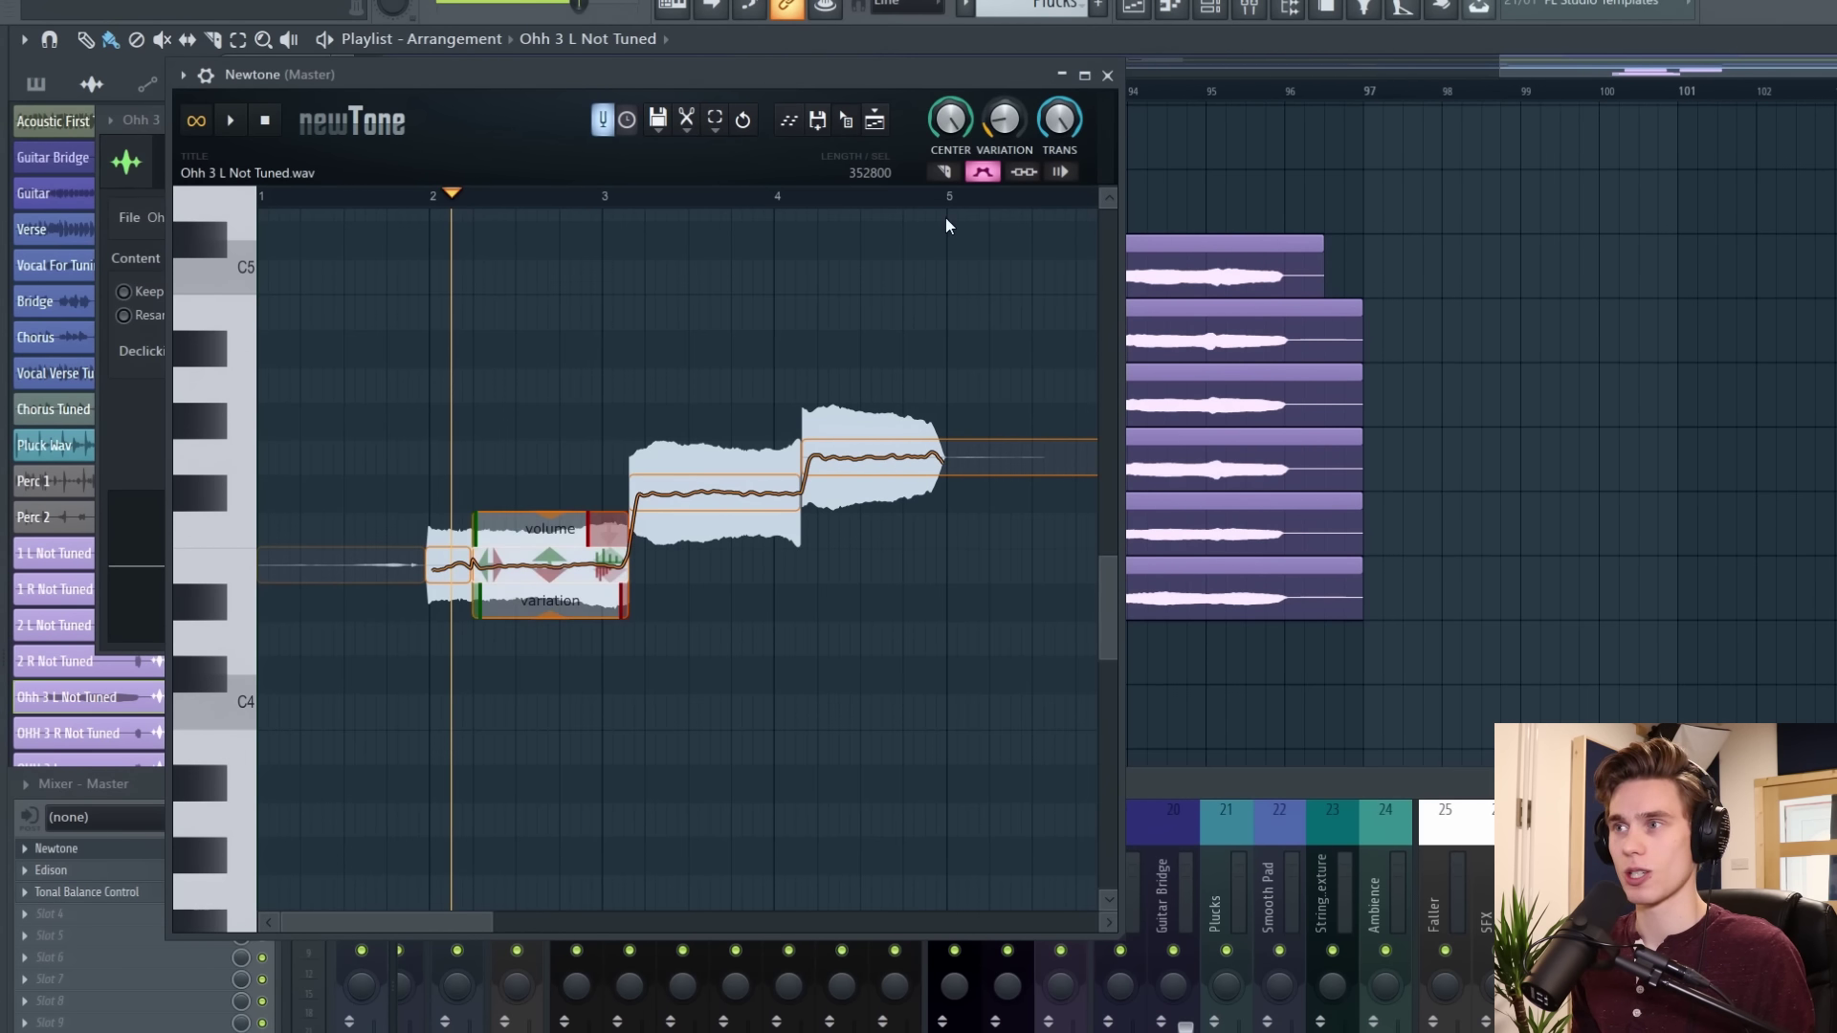
{"action": "left_click_drag", "start_coordinate": [1003, 119], "coordinate": [1004, 136]}
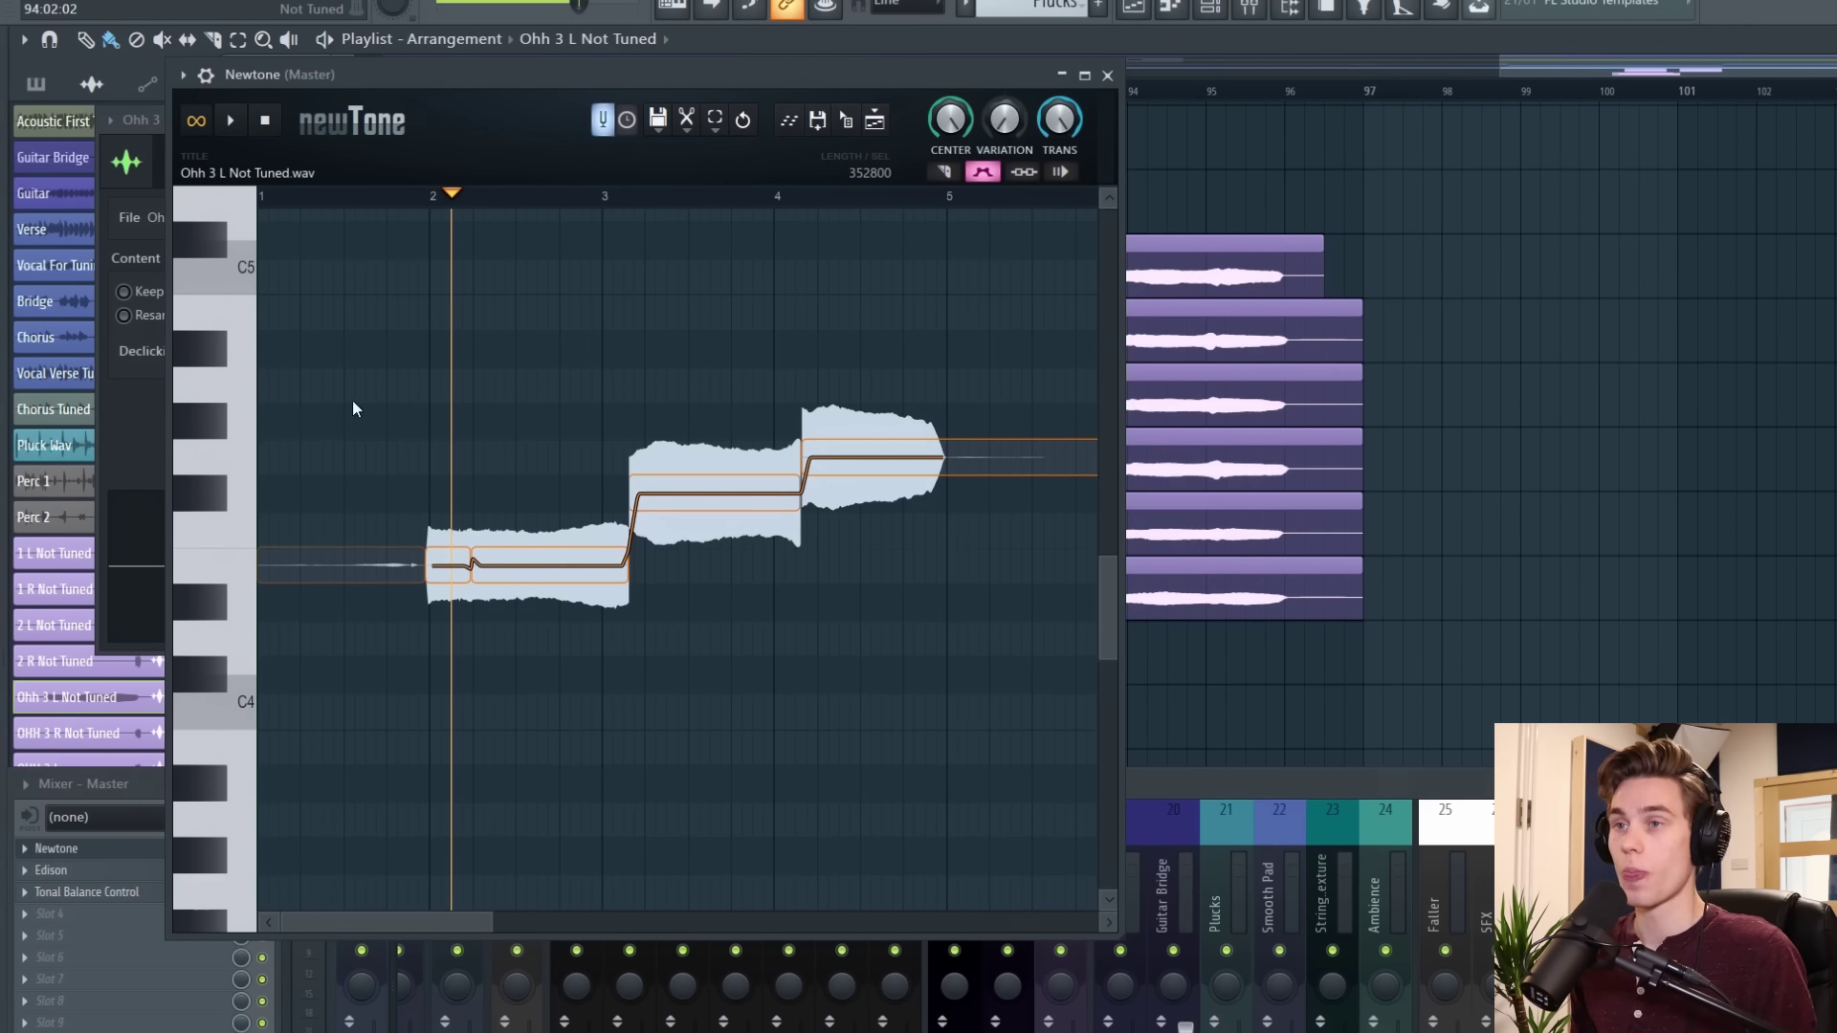
Audition the quiet lead-in before bar 2 and try to delete its segment
{"action": "left_click", "coordinate": [306, 194]}
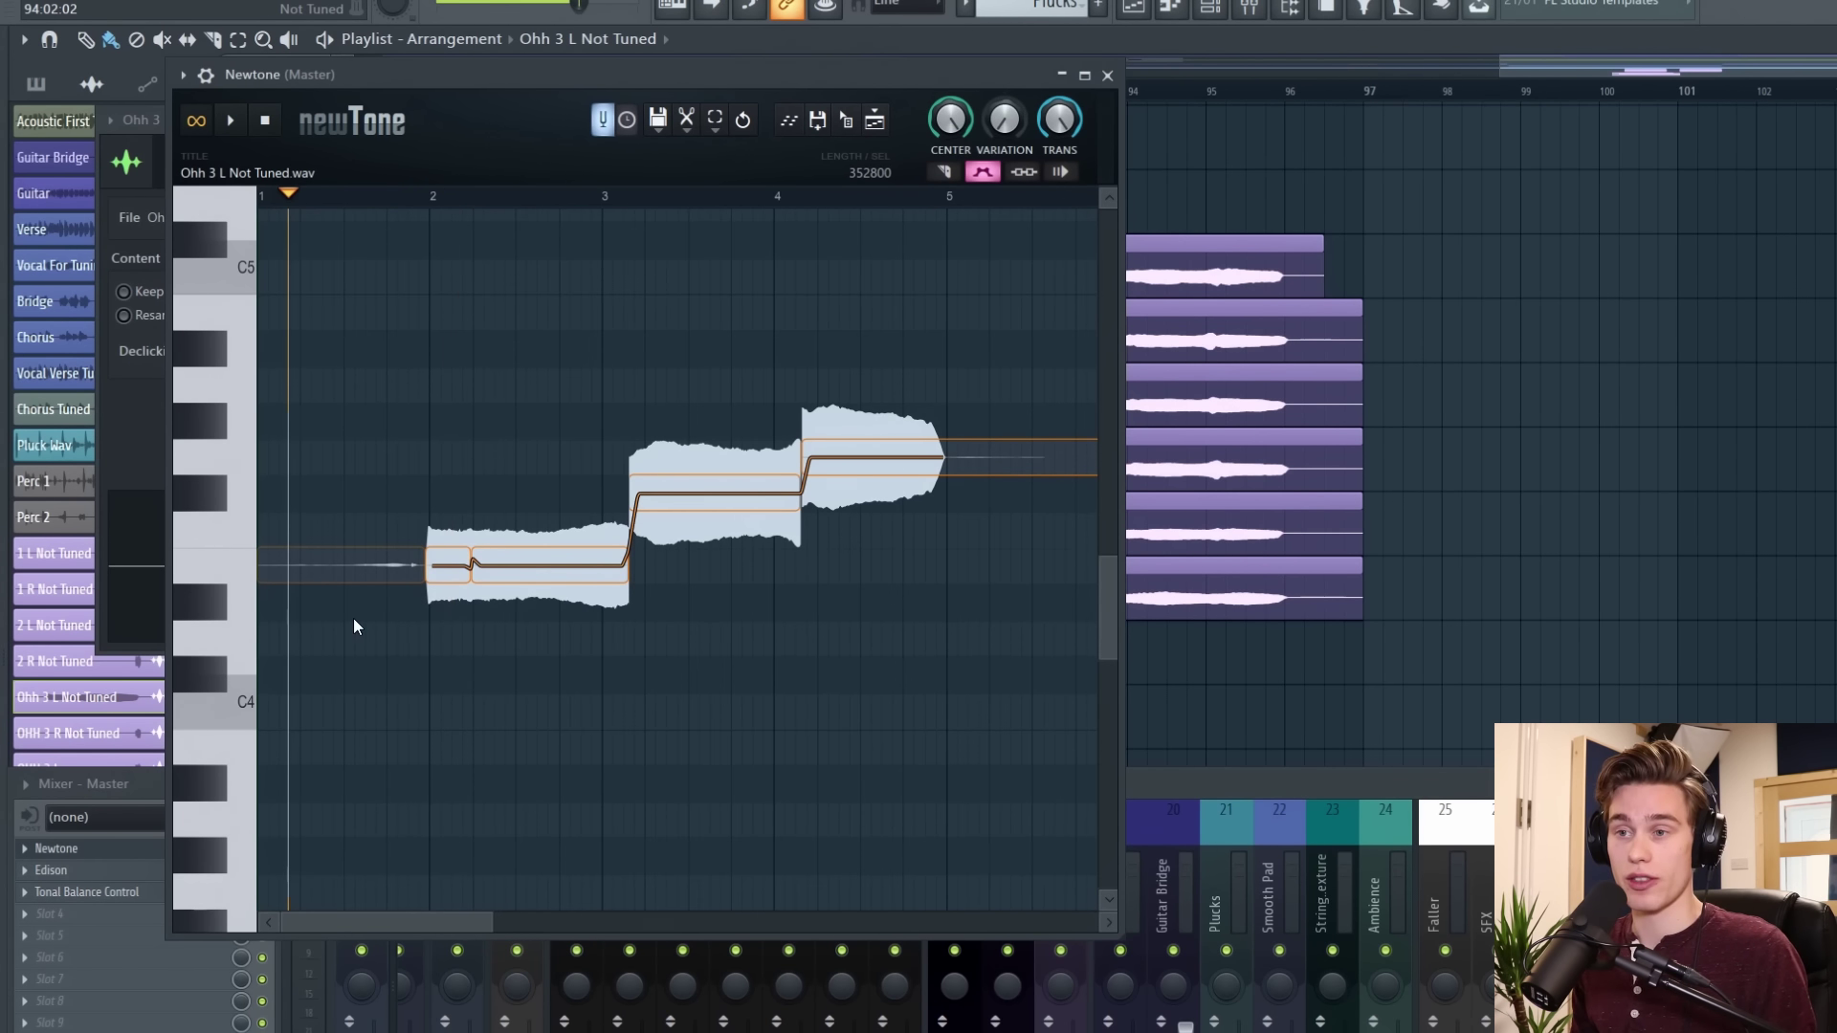
{"action": "left_click", "coordinate": [346, 198]}
{"action": "key", "text": "space"}
{"action": "key", "text": "space"}
{"action": "mouse_move", "coordinate": [359, 579]}
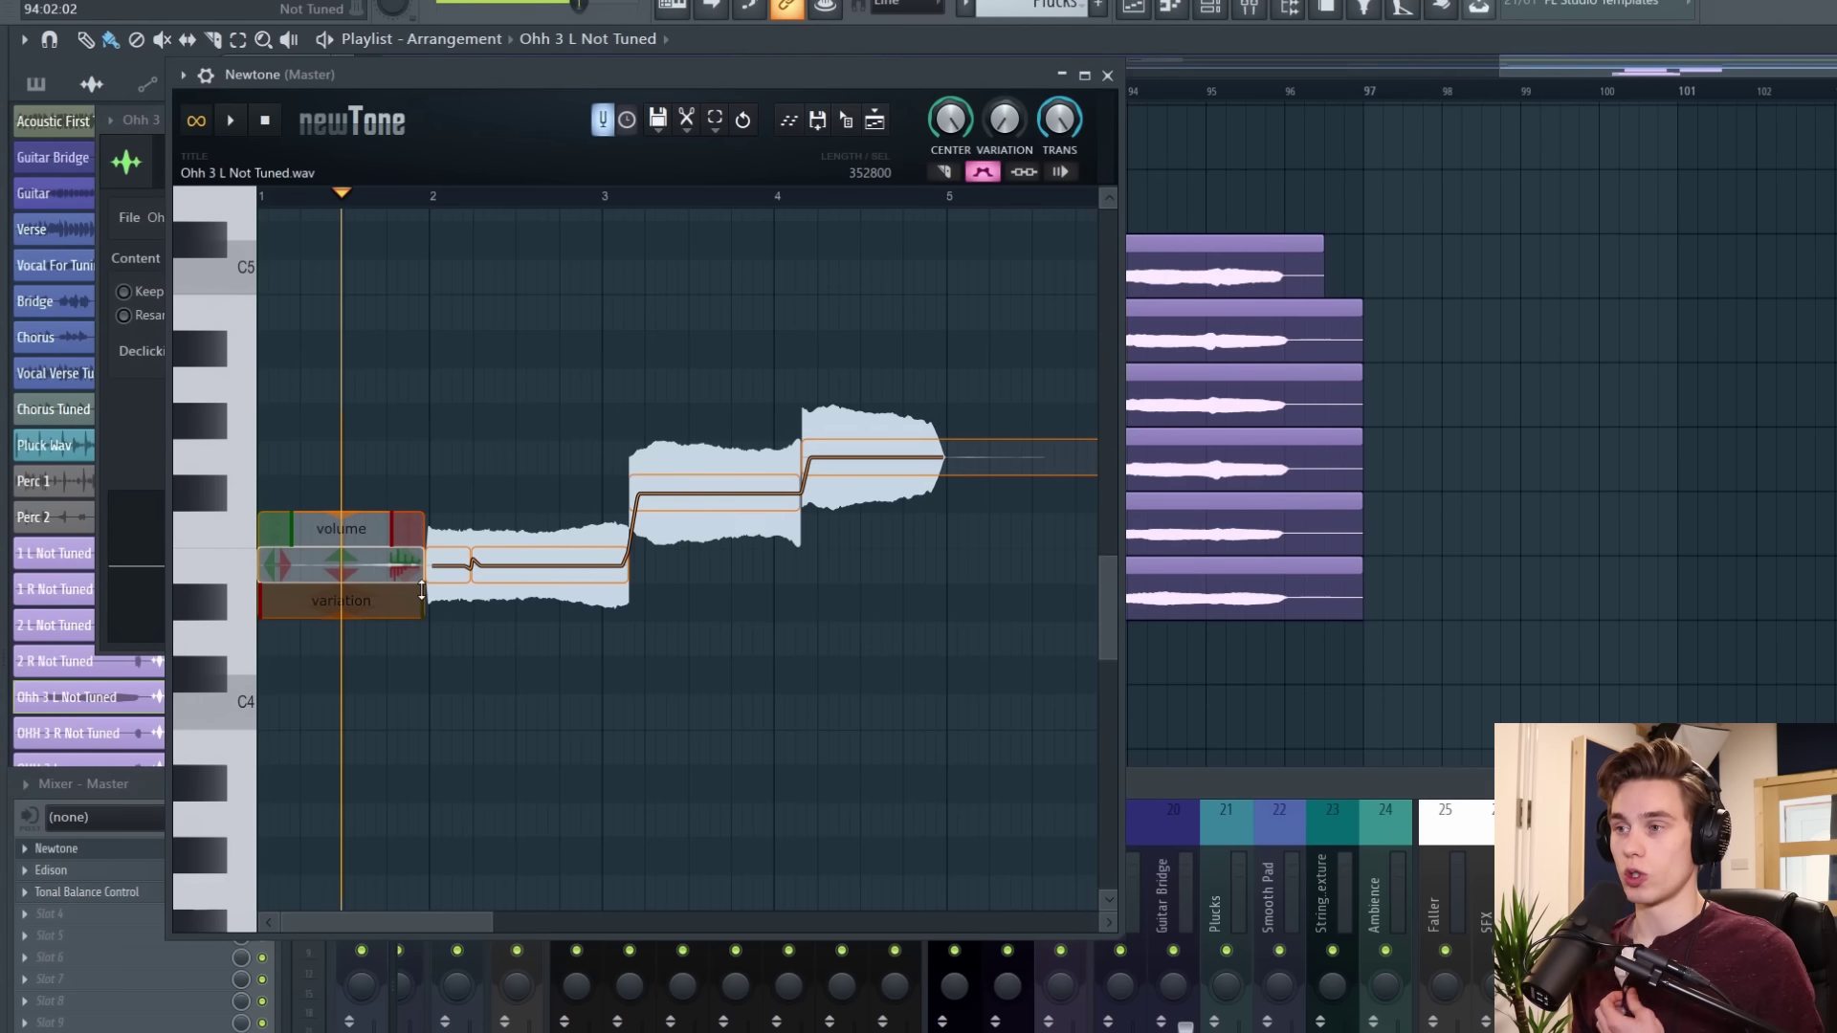
{"action": "key", "text": "Delete"}
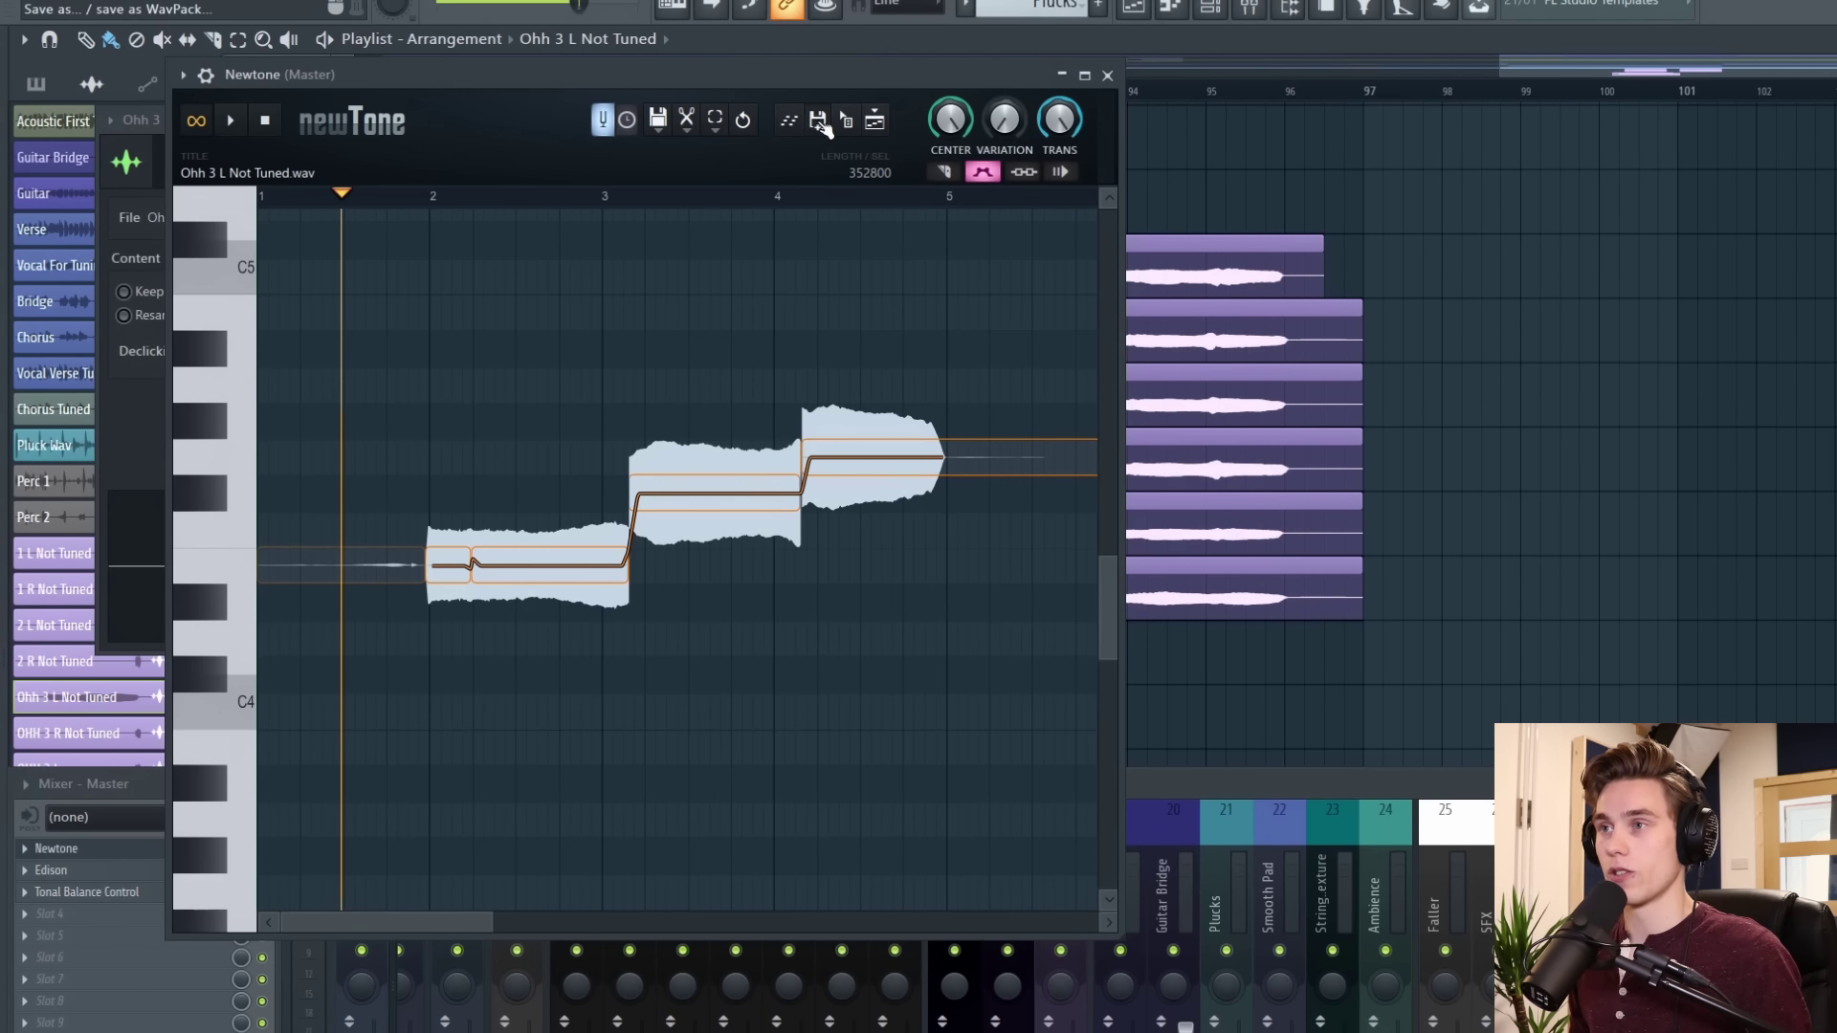
Place the tuned Ohh 3 L audio in the playlist at about bar 100, and close Newtone and the channel settings
{"action": "left_click_drag", "start_coordinate": [848, 122], "coordinate": [1627, 459]}
{"action": "left_click", "coordinate": [1108, 75]}
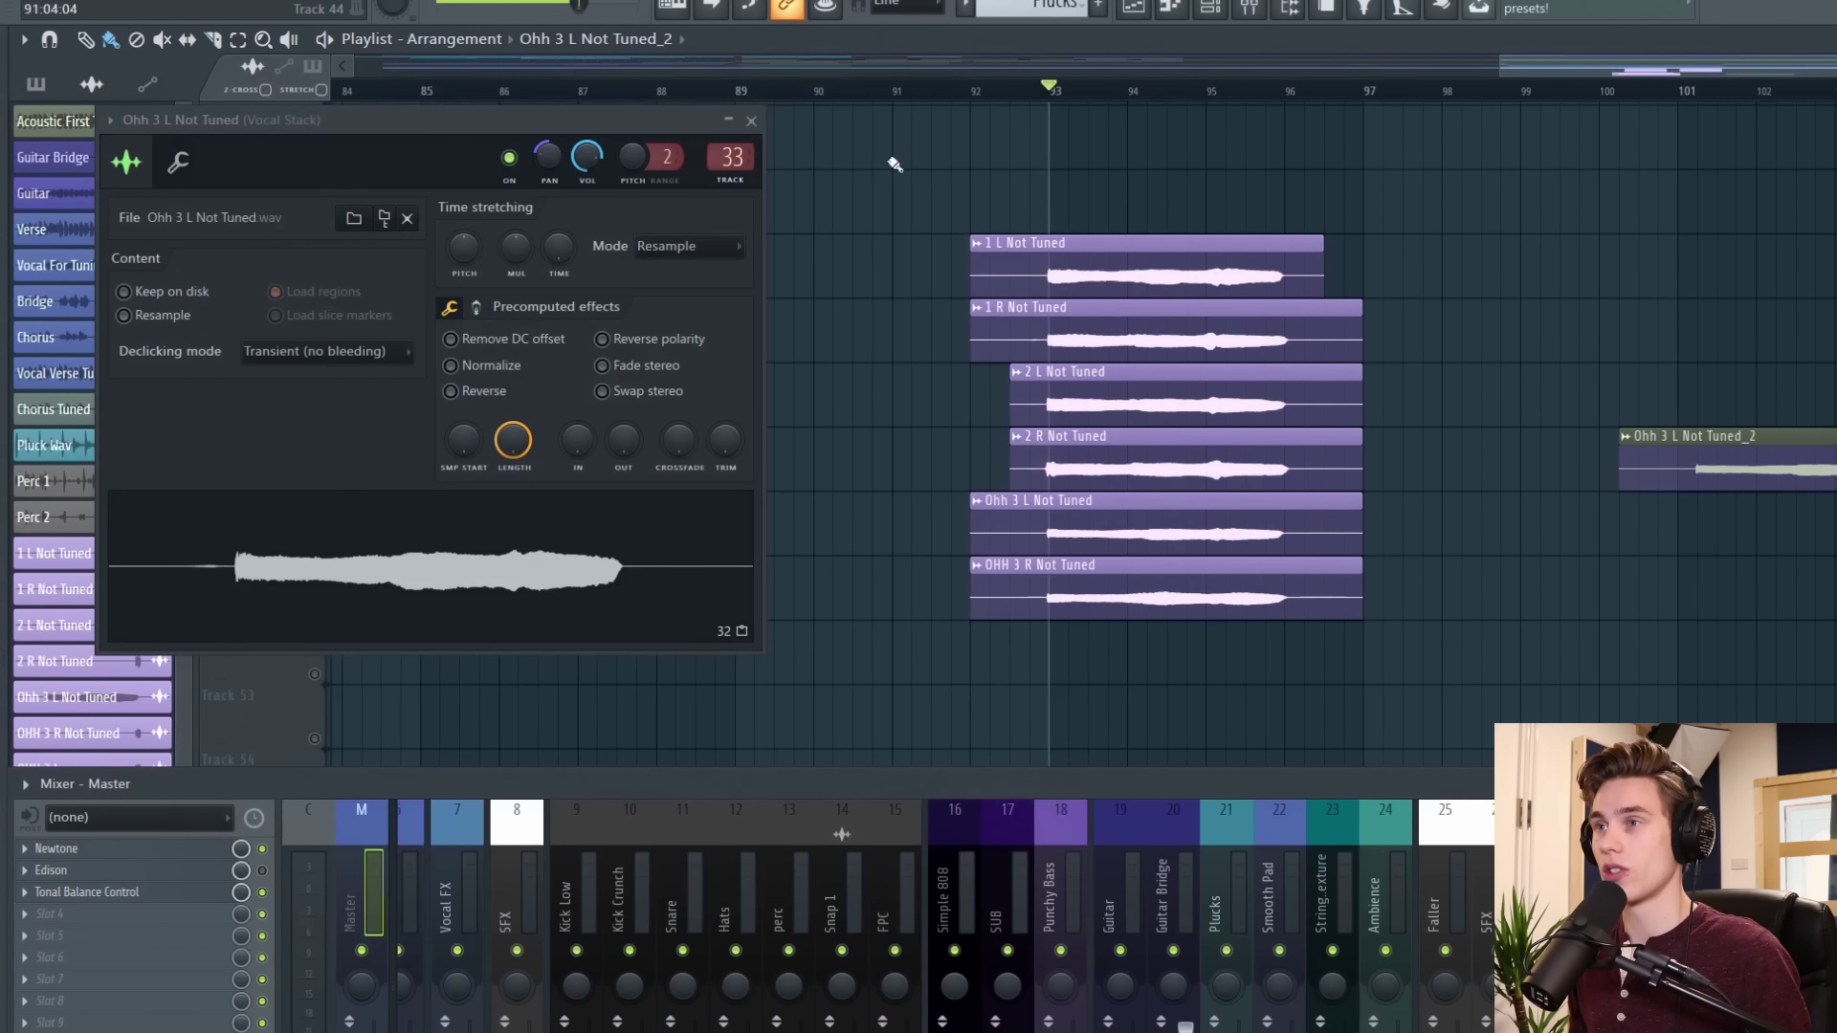
{"action": "left_click", "coordinate": [751, 121]}
Delete the Ohh 3 L Not Tuned_2 clip from the playlist and play the tuned Vocal Stack from bar 93
{"action": "right_click", "coordinate": [1684, 455]}
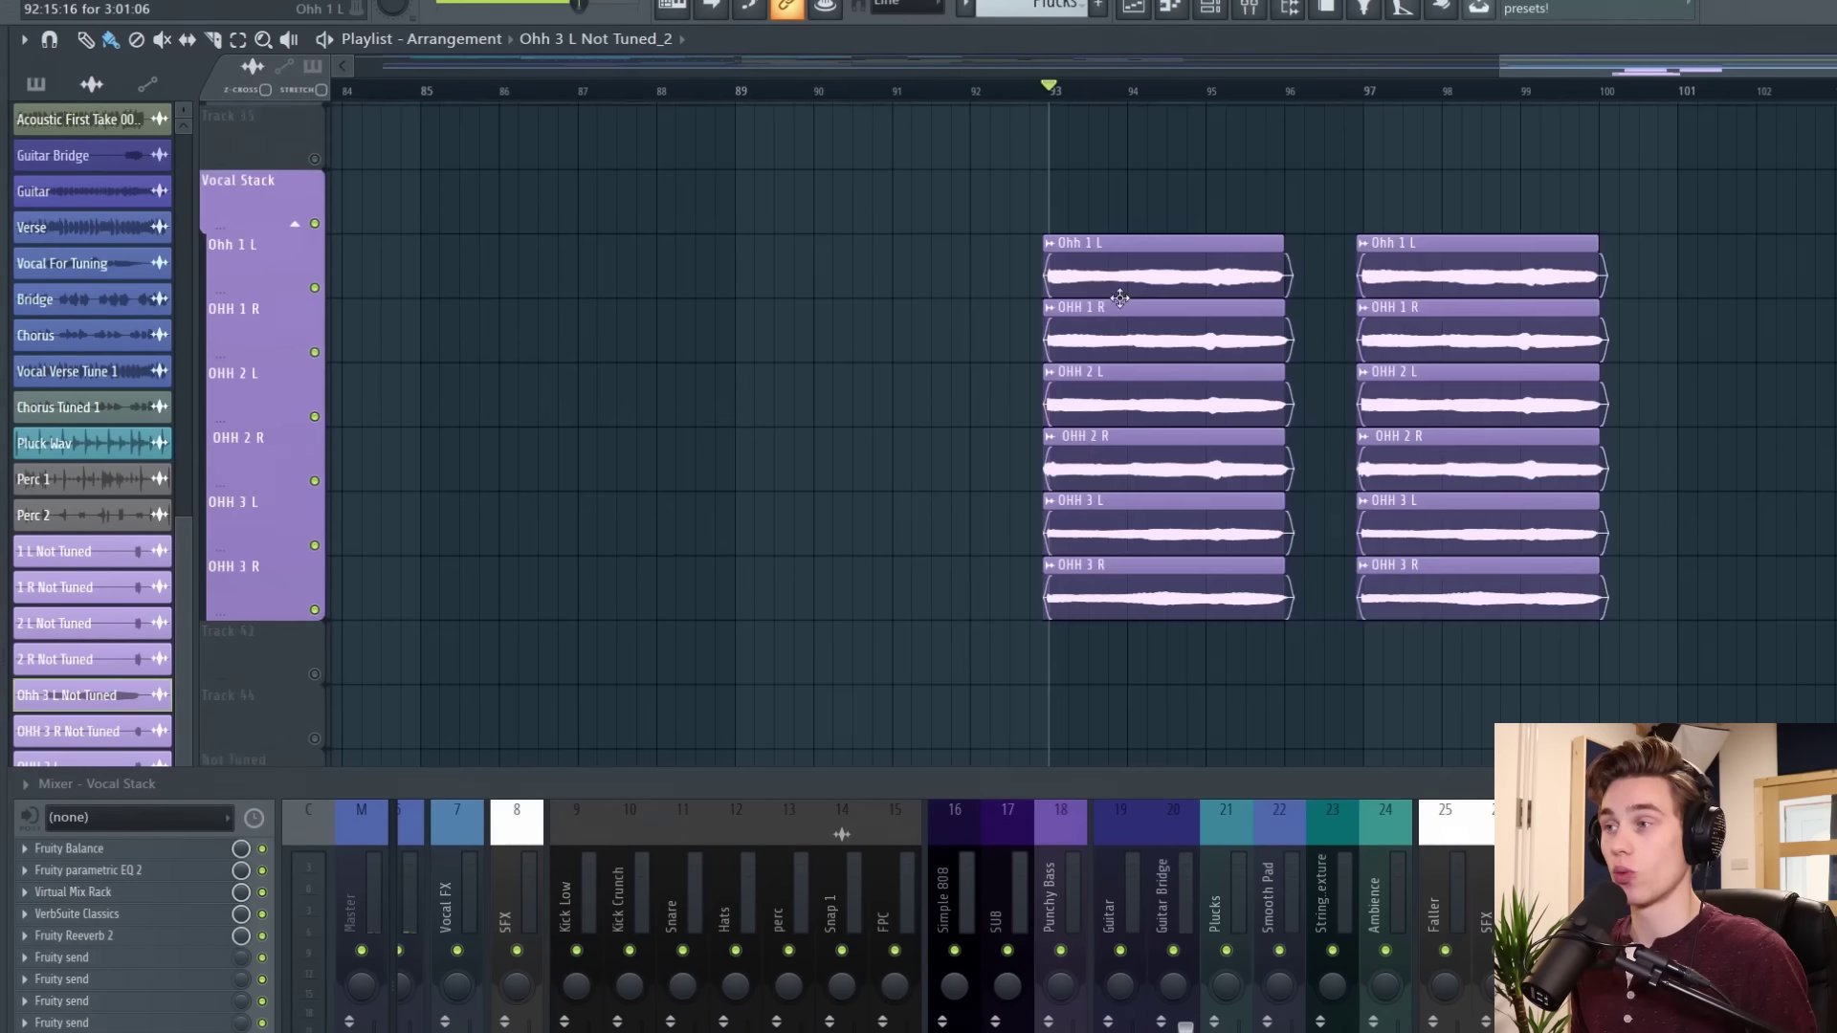
{"action": "scroll", "coordinate": [1120, 296], "scroll_direction": "down", "scroll_amount": 8}
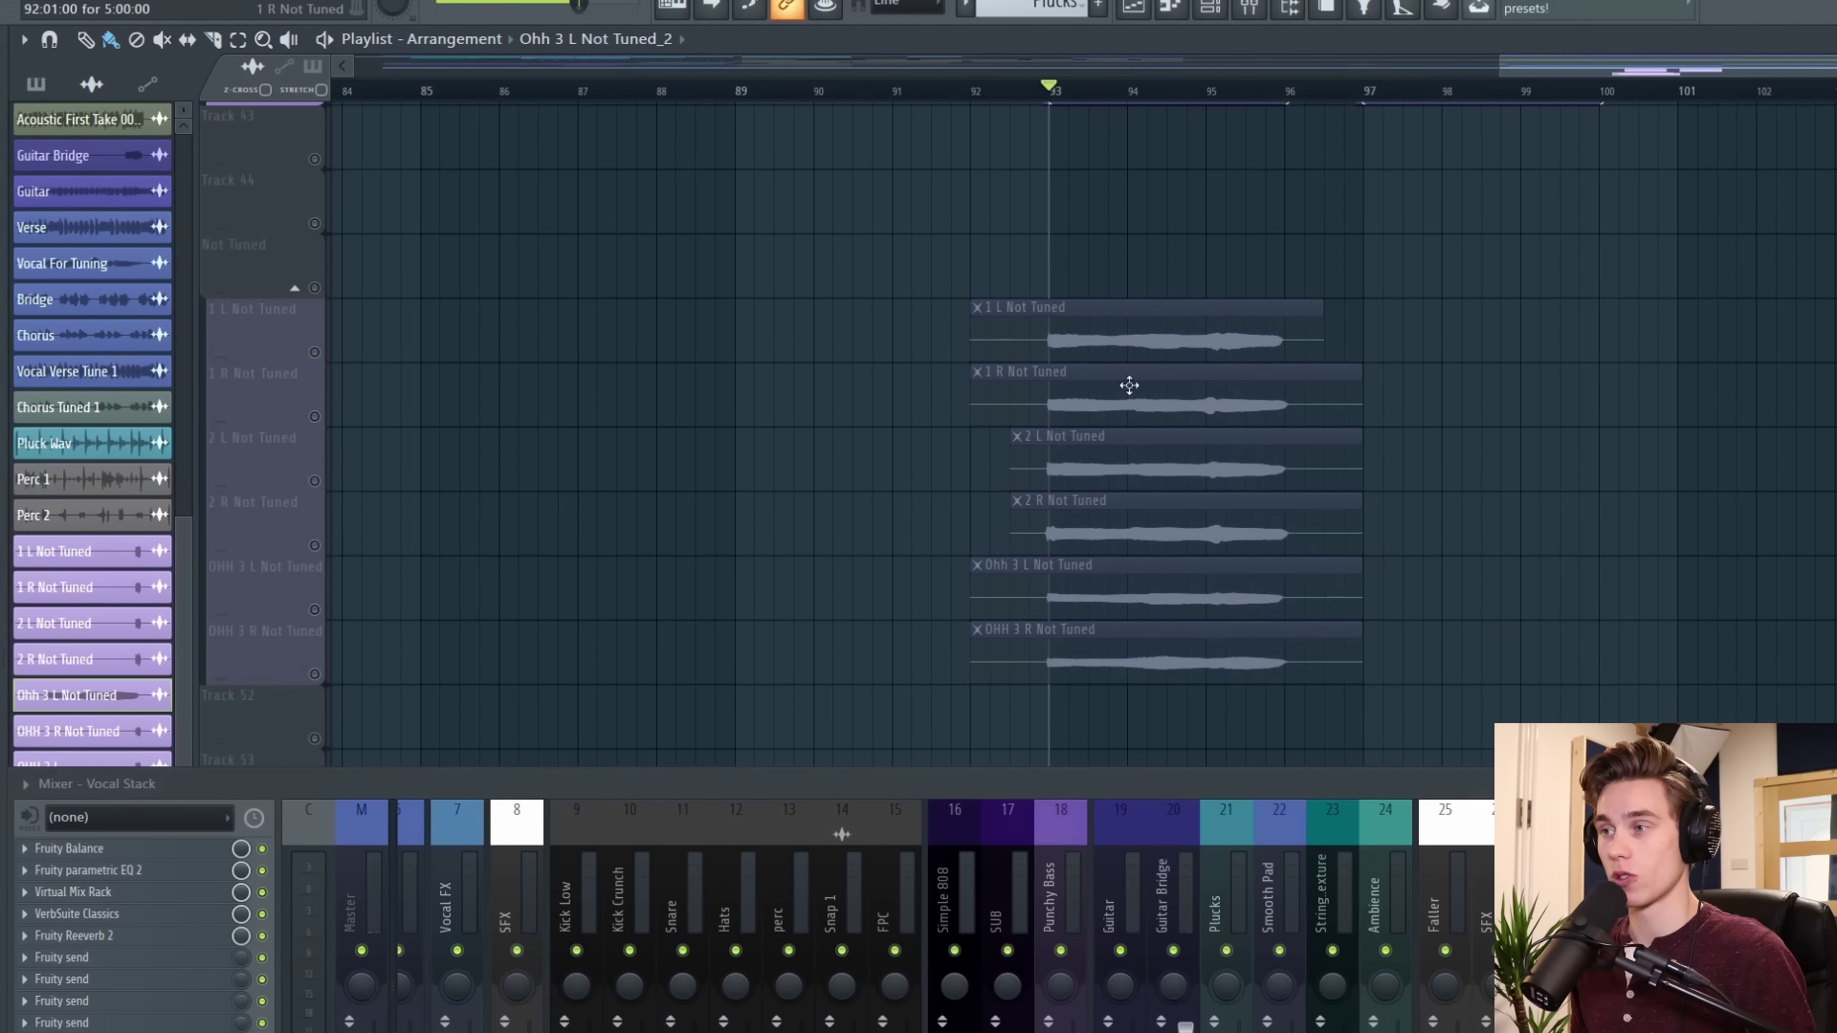
{"action": "scroll", "coordinate": [1133, 627], "scroll_direction": "up", "scroll_amount": 3}
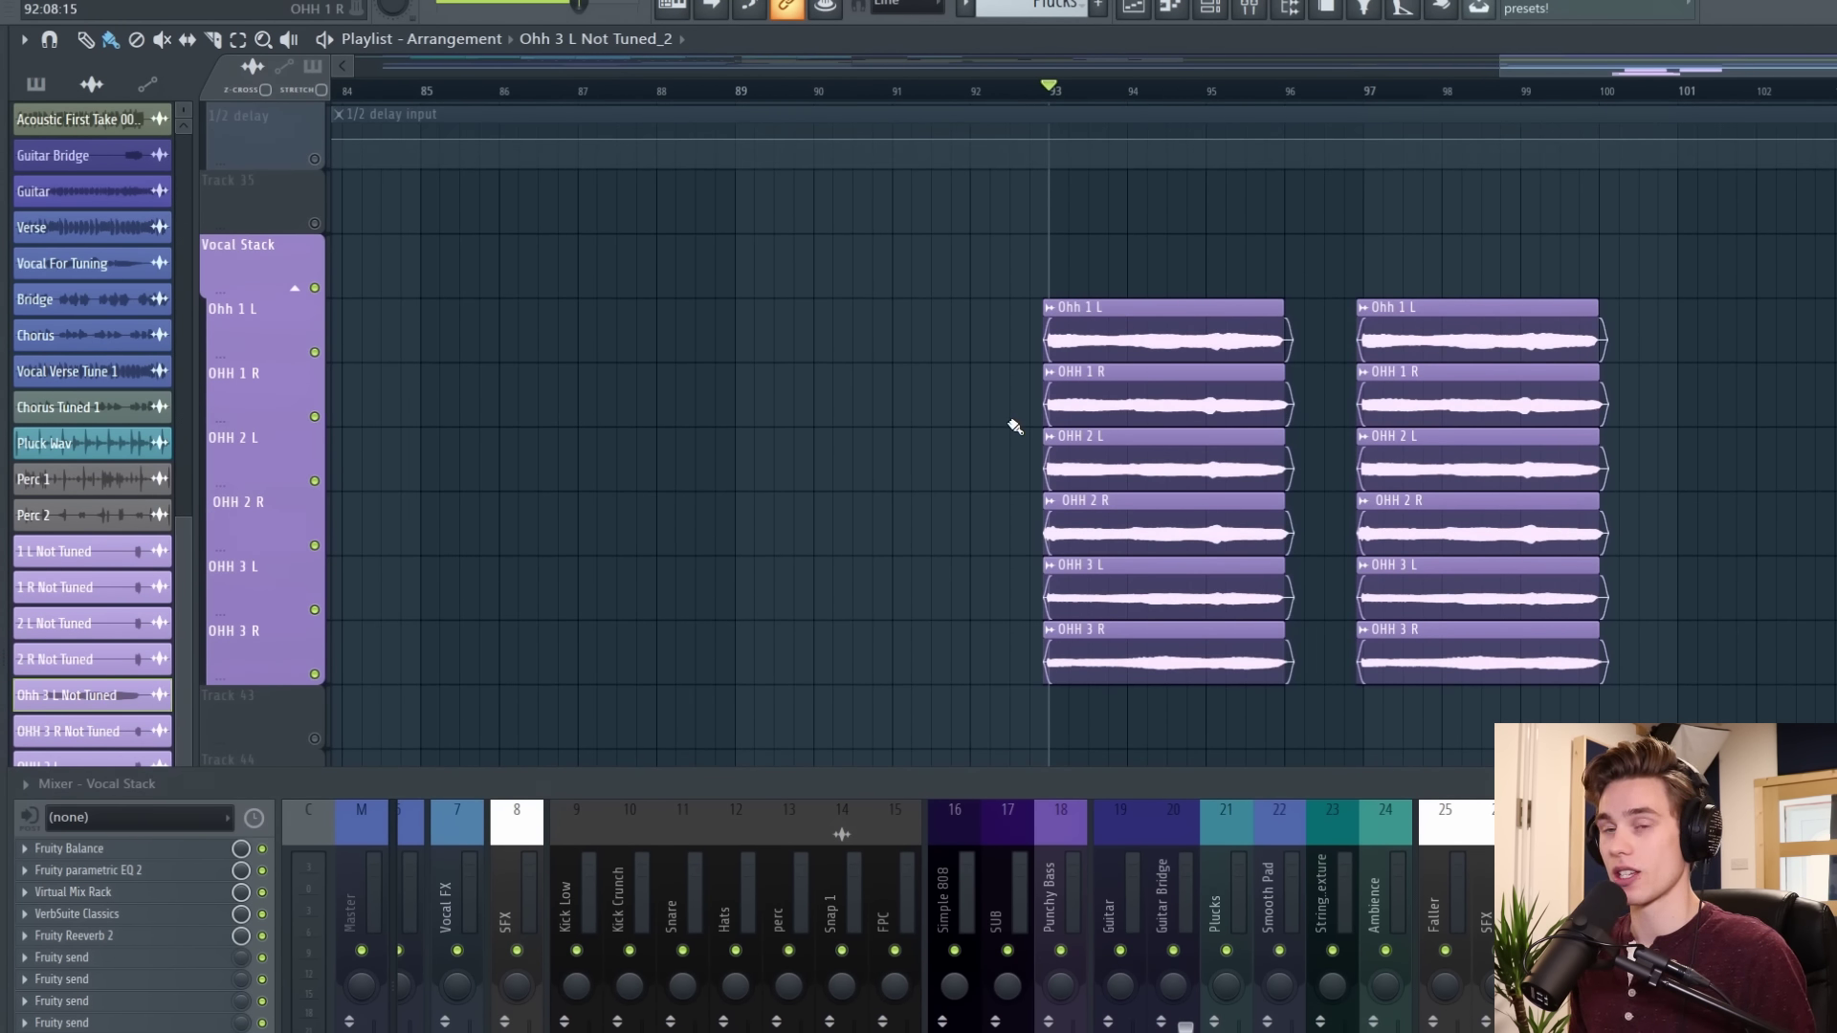
{"action": "key", "text": "space"}
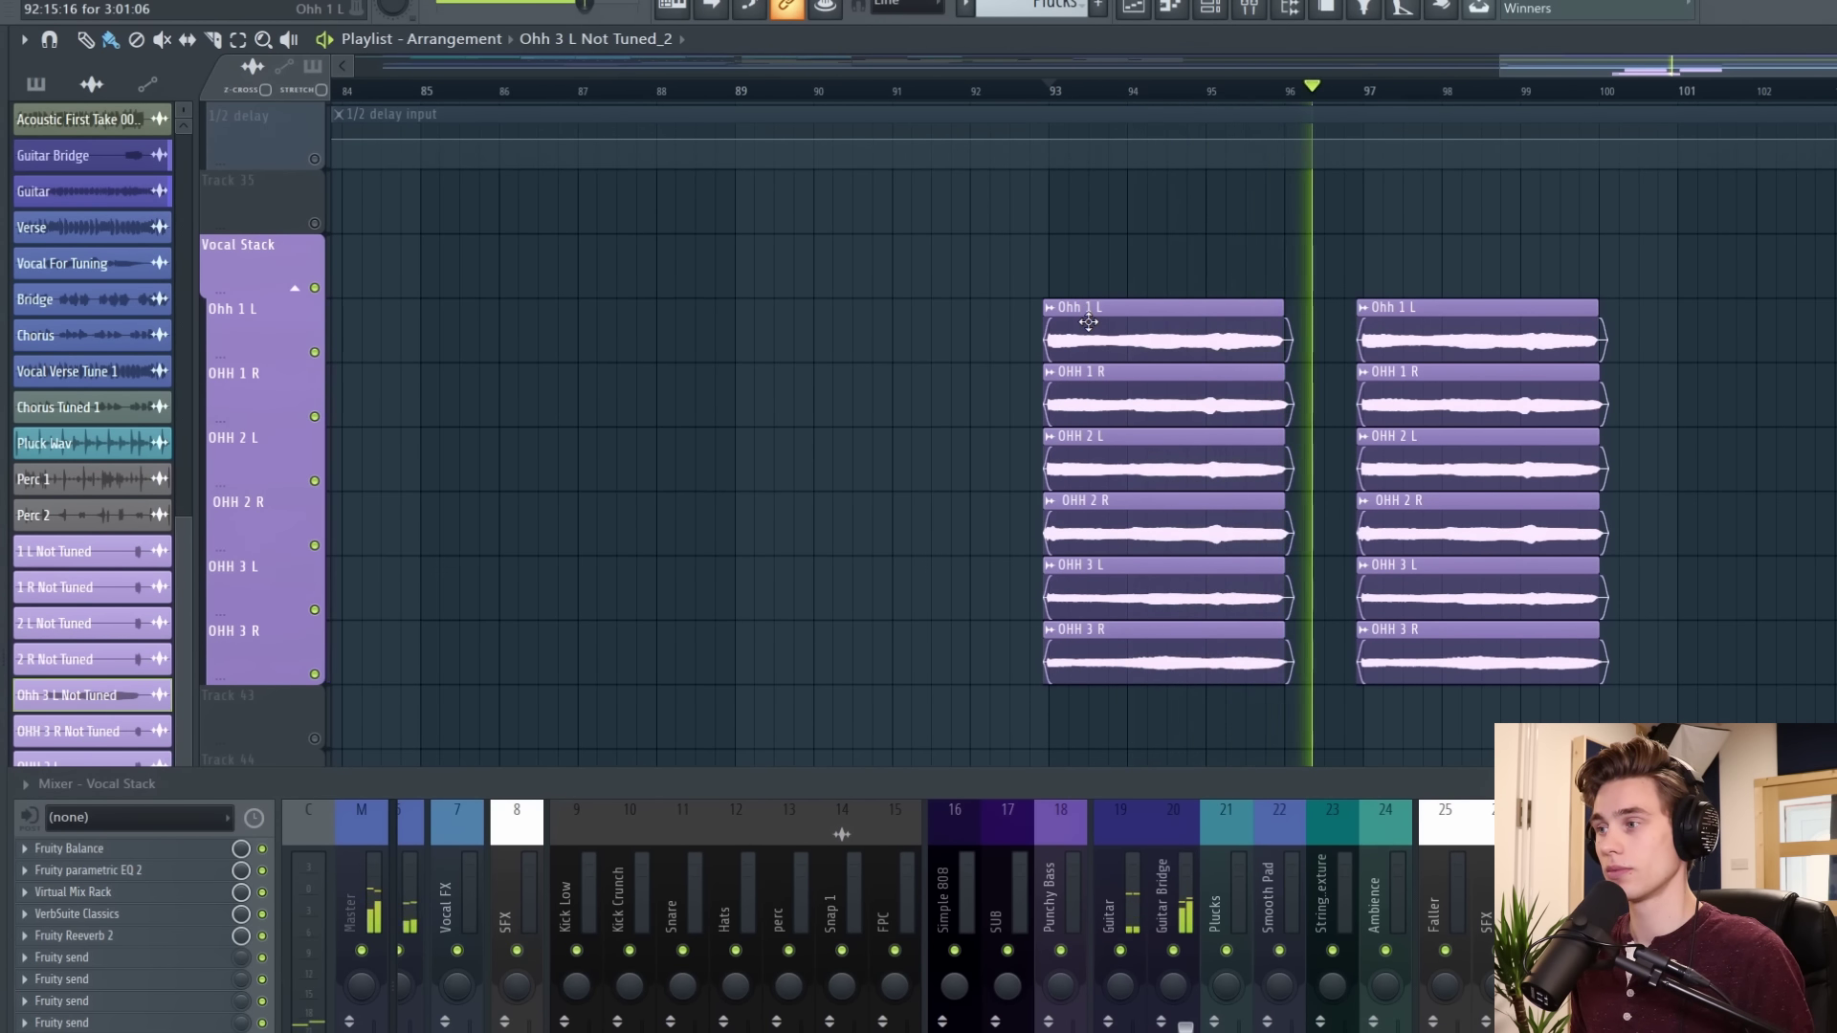
{"action": "key", "text": "space"}
Reopen the Ohh 3 L Not Tuned clip's channel settings and send its sample to the pitch corrector
{"action": "scroll", "coordinate": [1091, 363], "scroll_direction": "down", "scroll_amount": 6}
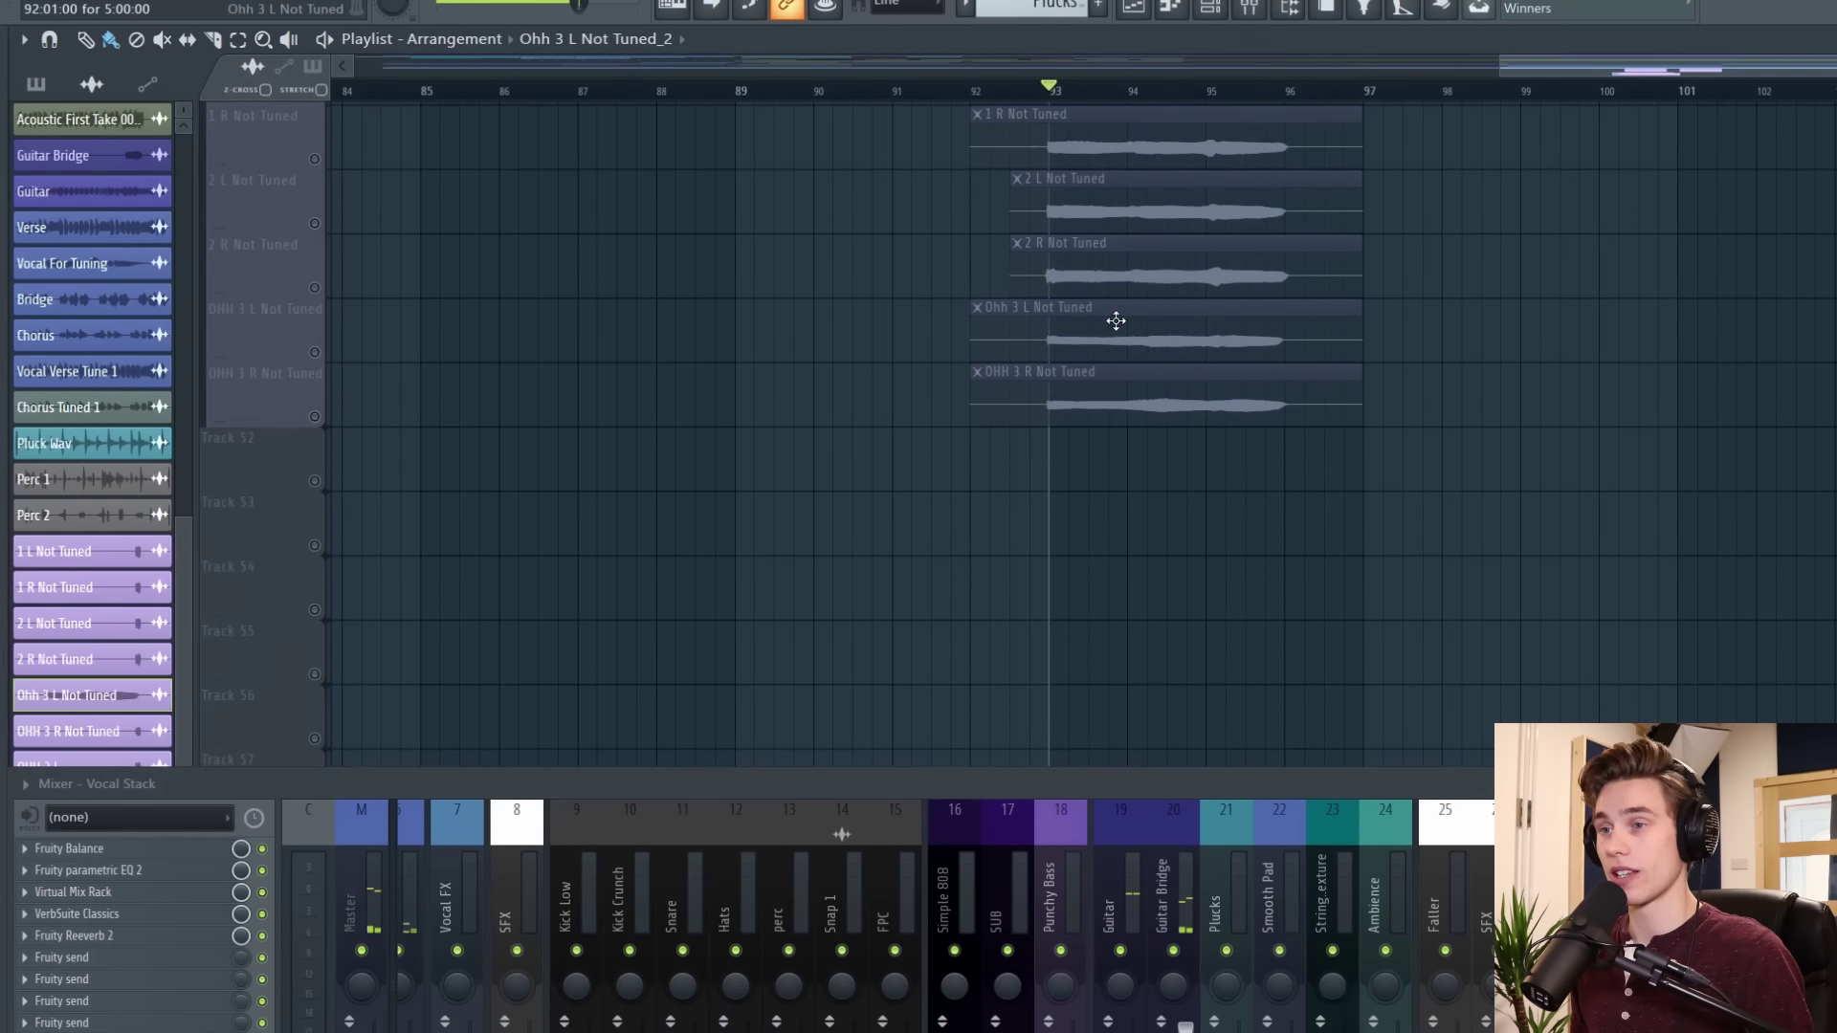
{"action": "double_click", "coordinate": [1113, 325]}
{"action": "left_click", "coordinate": [495, 622]}
{"action": "left_click", "coordinate": [574, 607]}
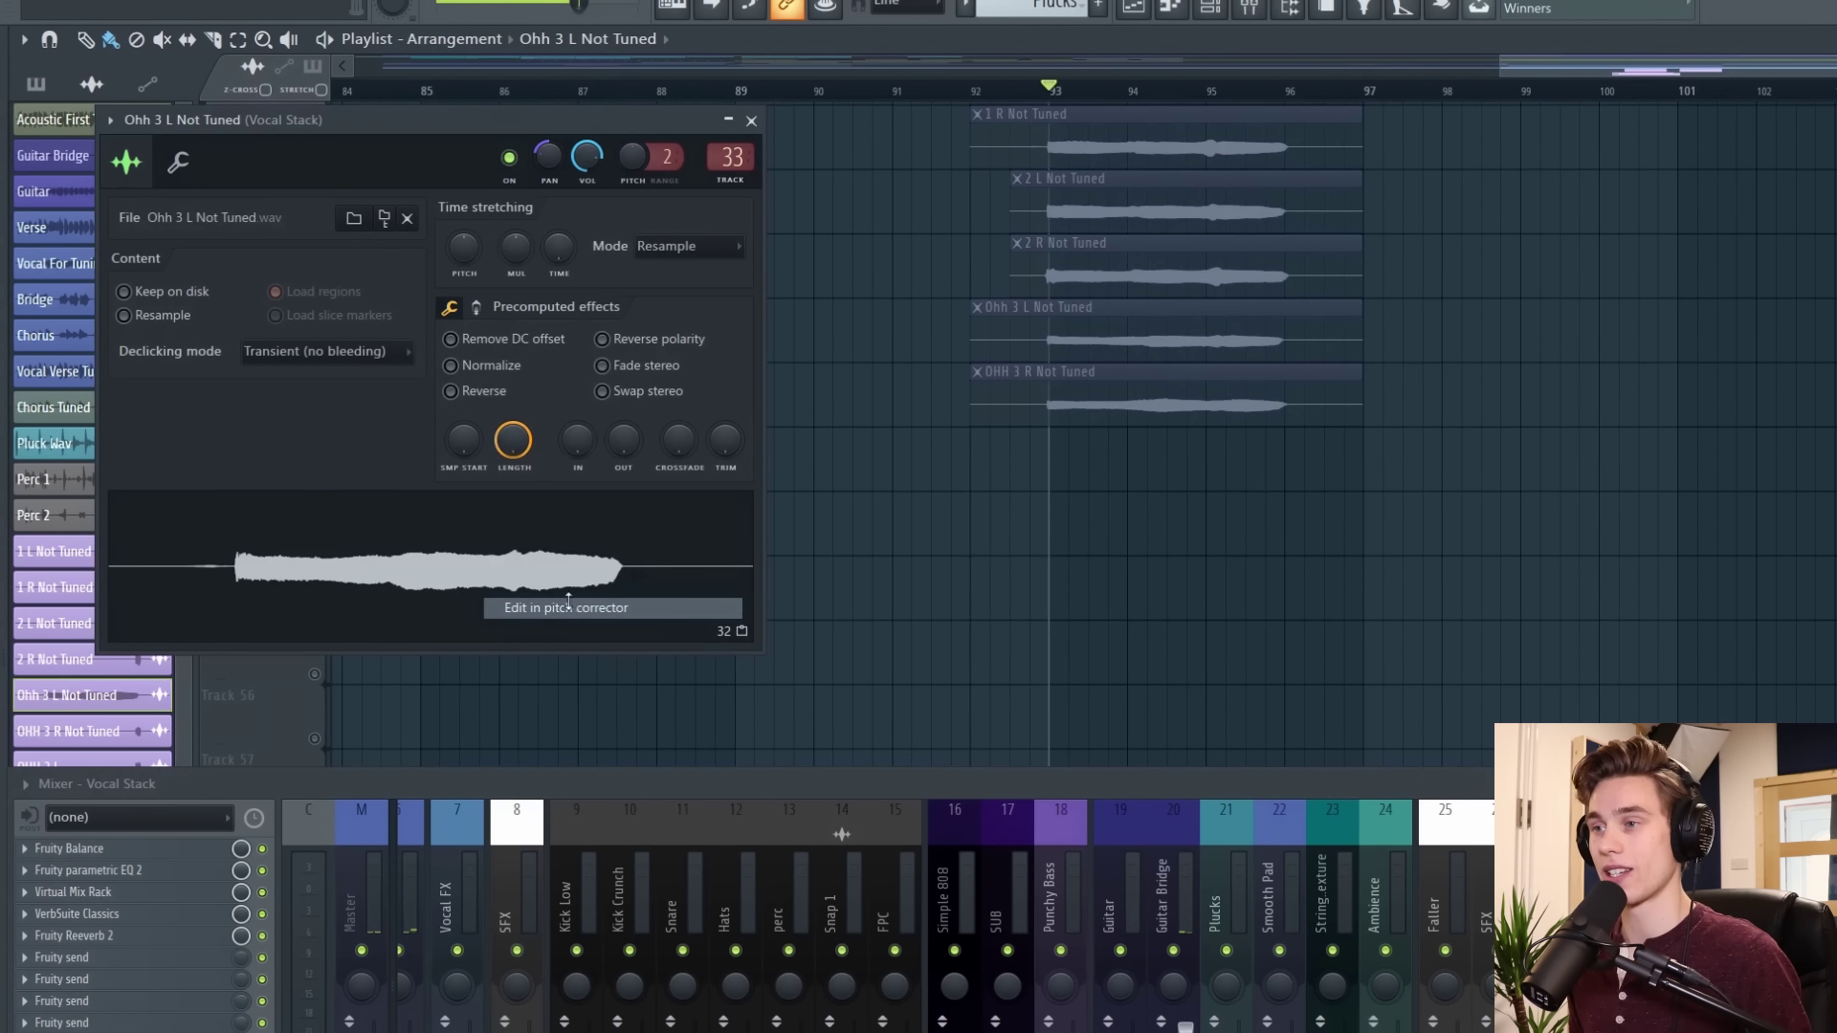
Raise the middle note one semitone to G-4, lower the last note to F-4, and audition the melody from just before bar 2
{"action": "mouse_move", "coordinate": [699, 498]}
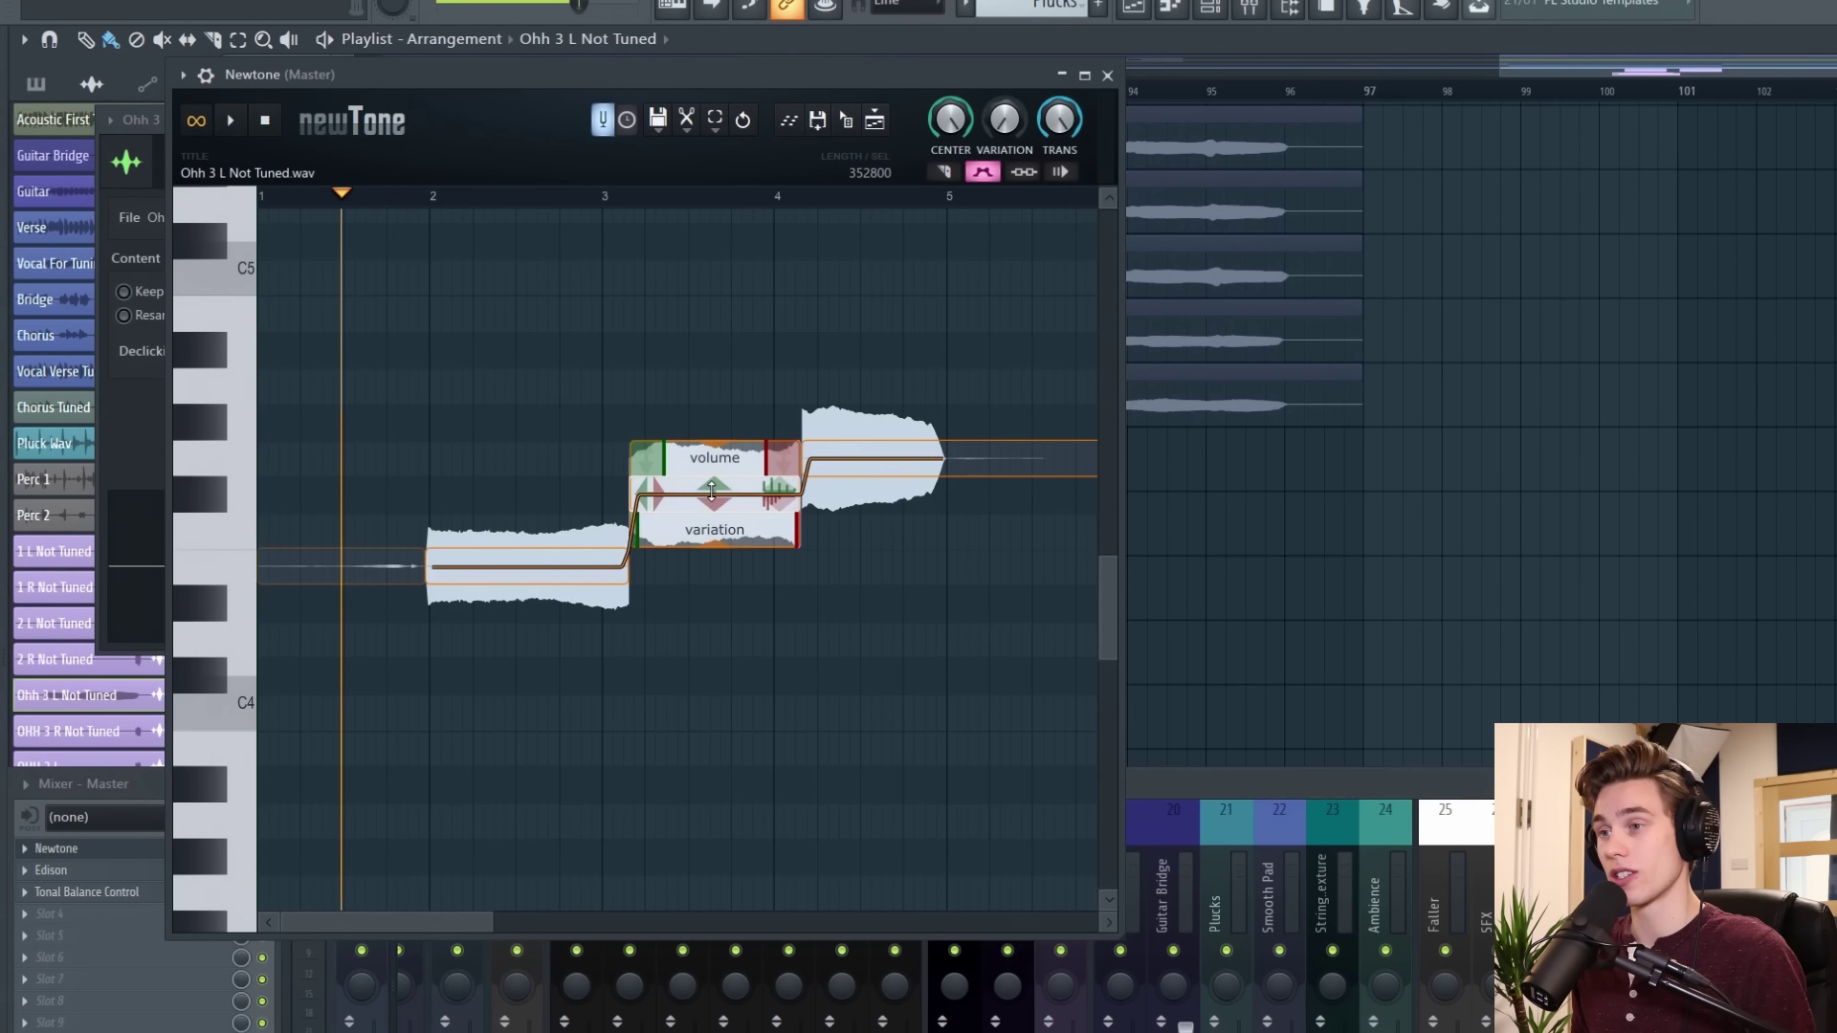
{"action": "left_click_drag", "start_coordinate": [713, 483], "coordinate": [713, 449]}
{"action": "left_click_drag", "start_coordinate": [909, 459], "coordinate": [909, 529]}
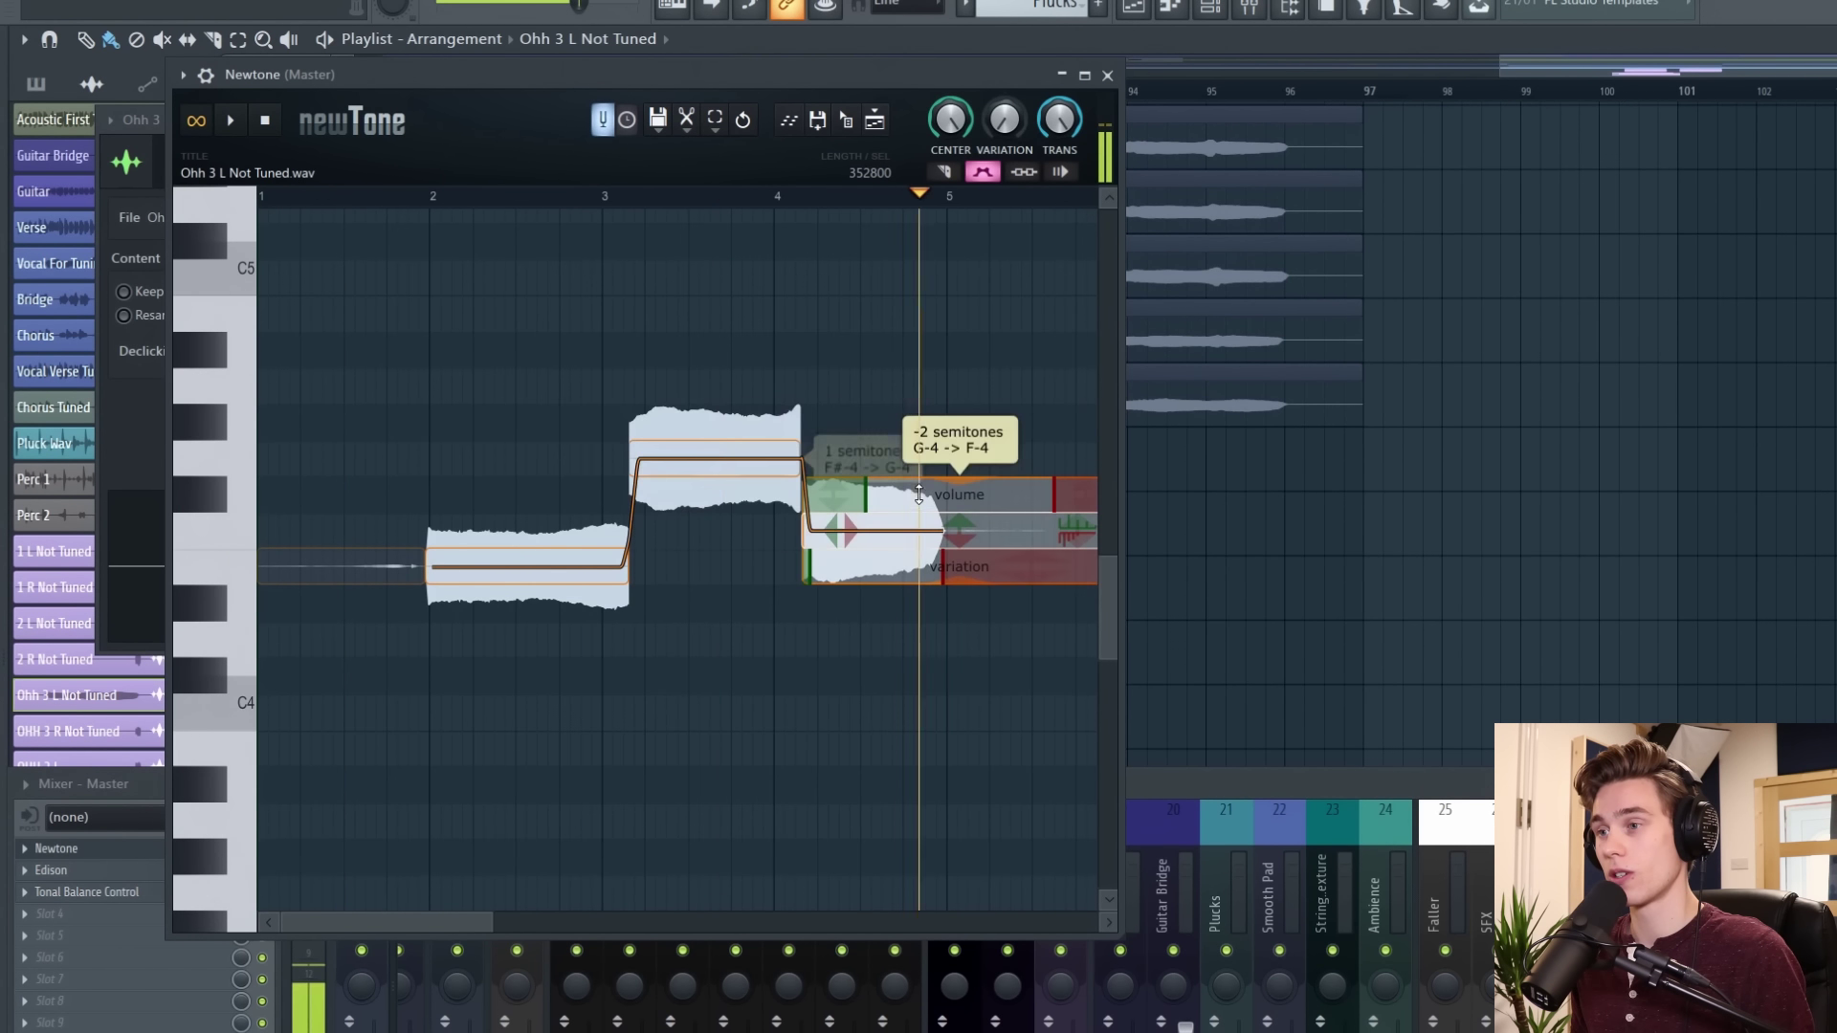
{"action": "left_click", "coordinate": [417, 212]}
{"action": "key", "text": "space"}
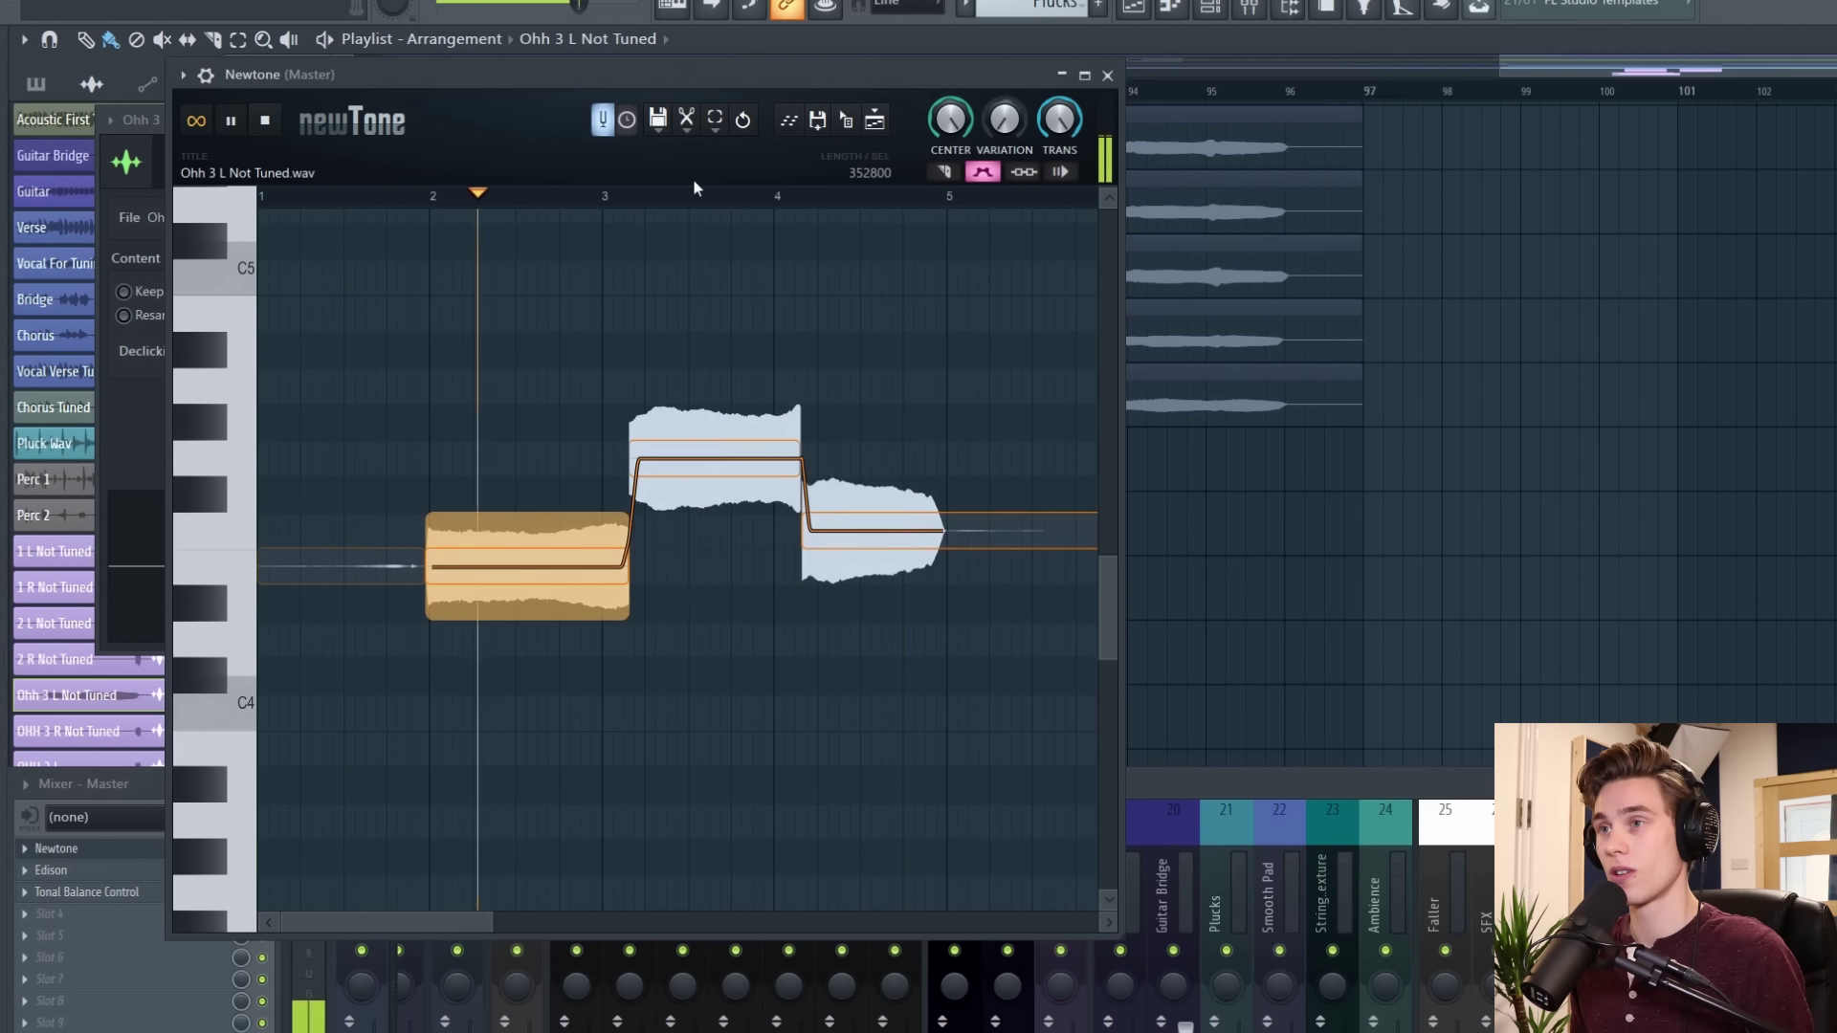
{"action": "key", "text": "space"}
Set the snapping scale to G major, move the last note to F#-4, and play the phrase from just before bar 2
{"action": "left_click", "coordinate": [683, 125]}
{"action": "mouse_move", "coordinate": [815, 438]}
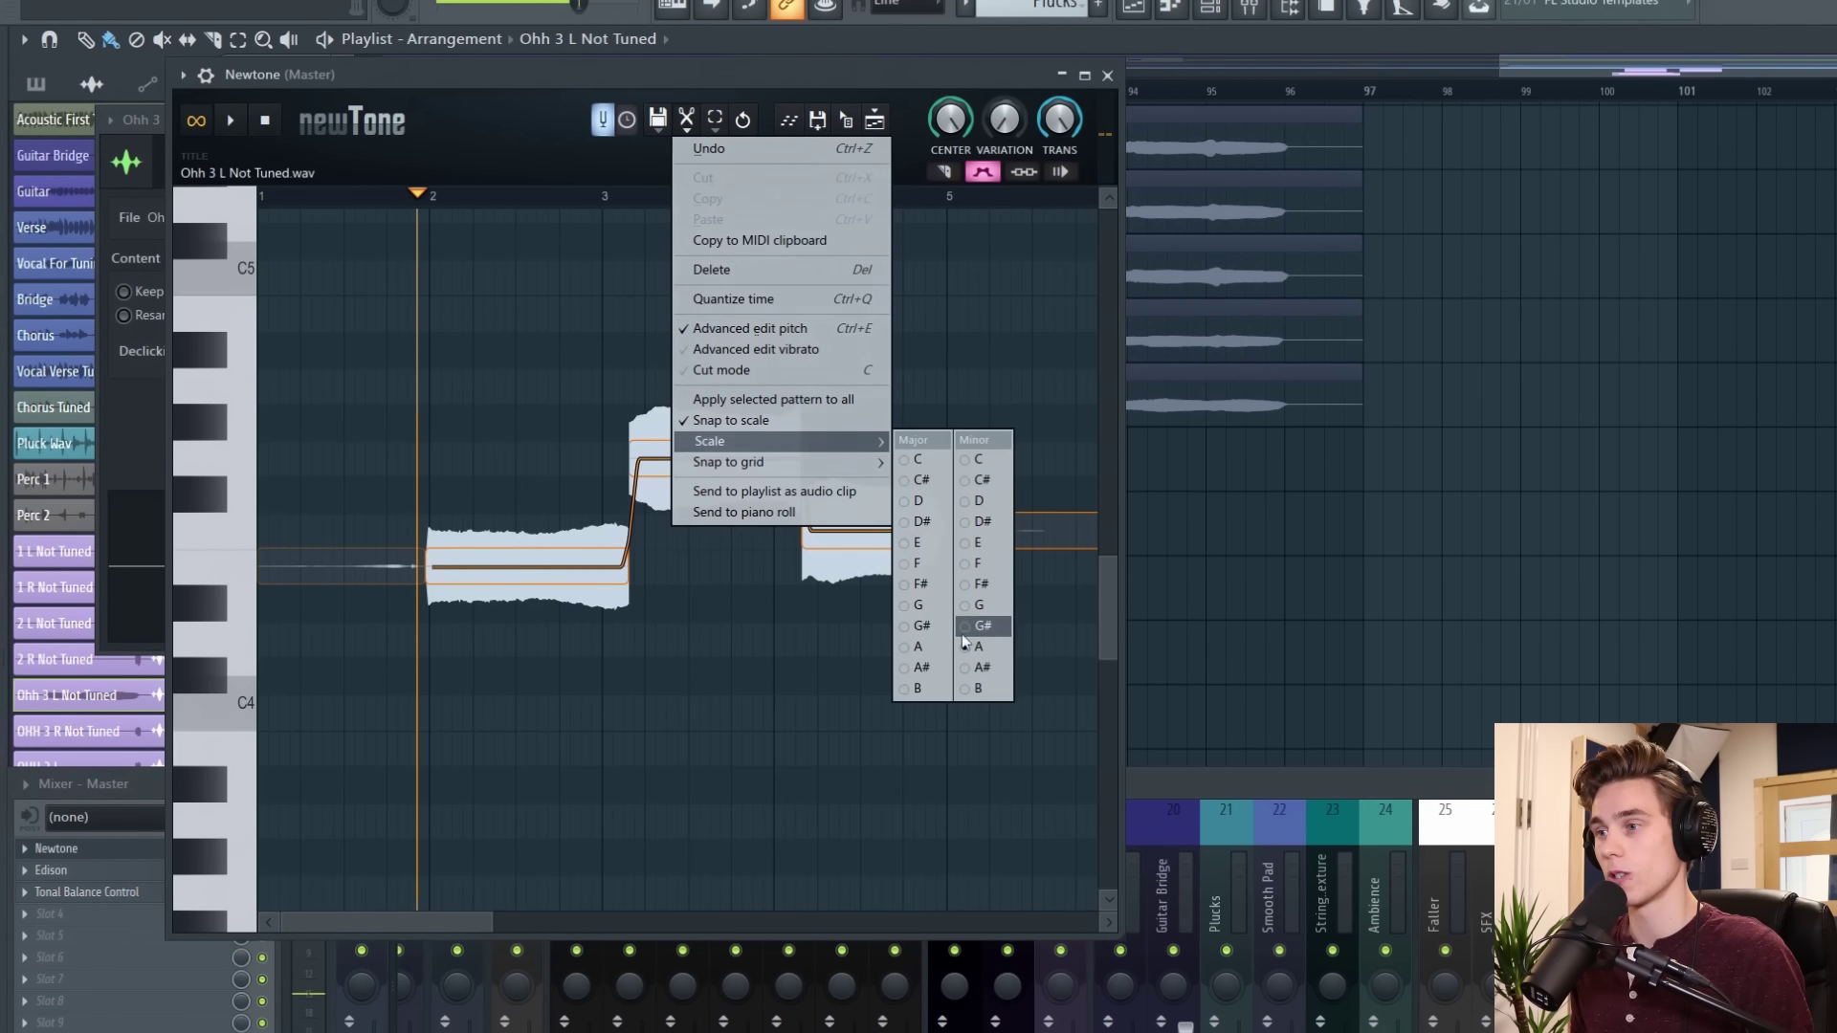
{"action": "left_click", "coordinate": [904, 601]}
{"action": "left_click_drag", "start_coordinate": [957, 541], "coordinate": [957, 470]}
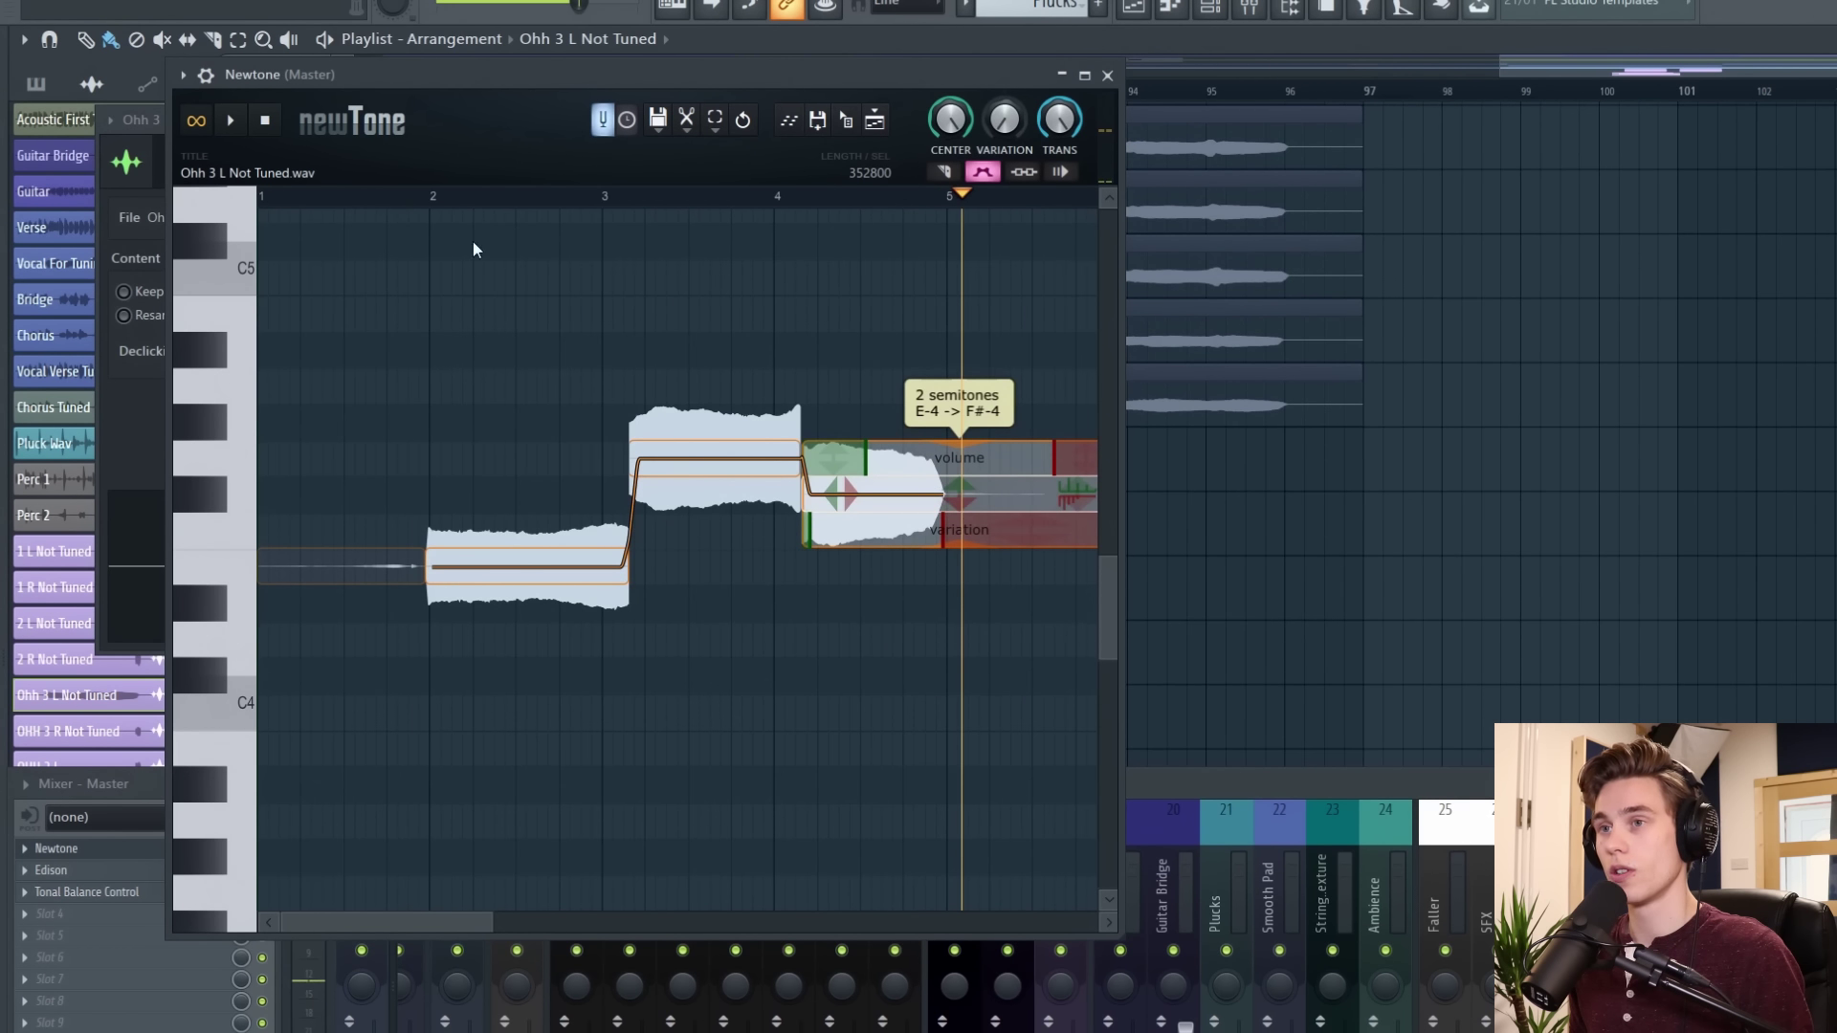
{"action": "left_click", "coordinate": [398, 199]}
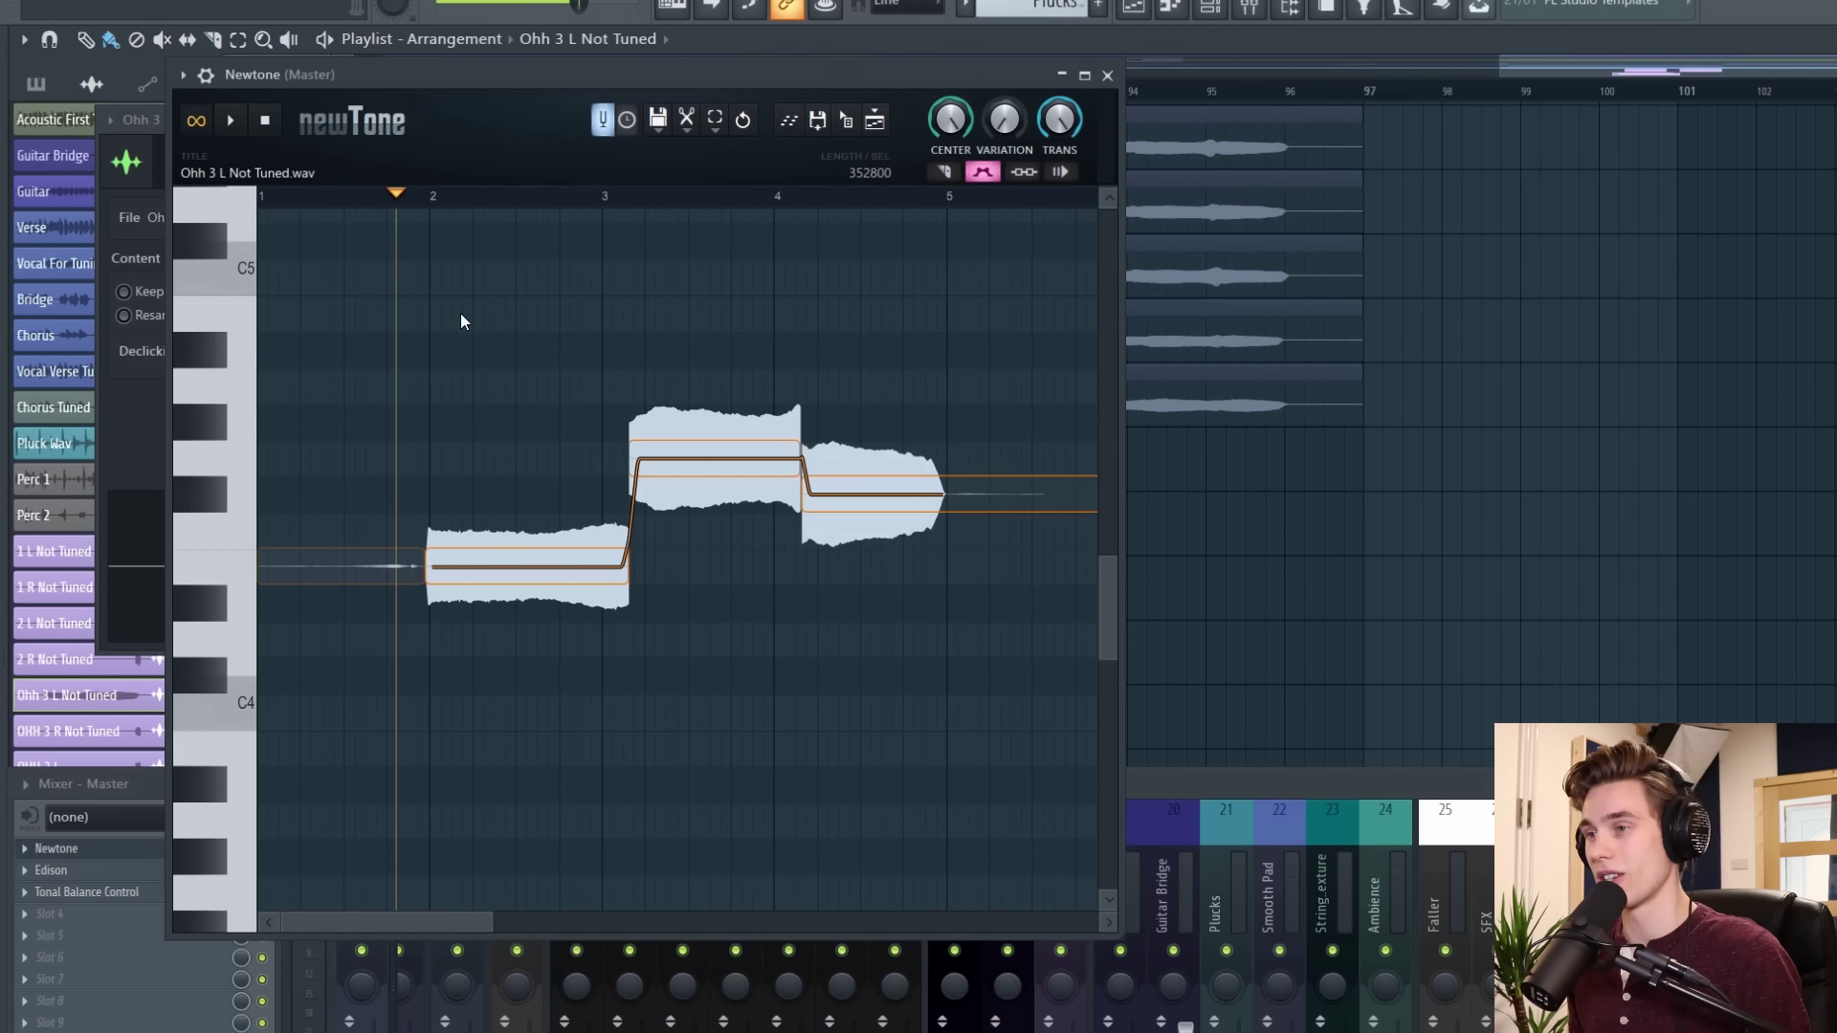
{"action": "key", "text": "space"}
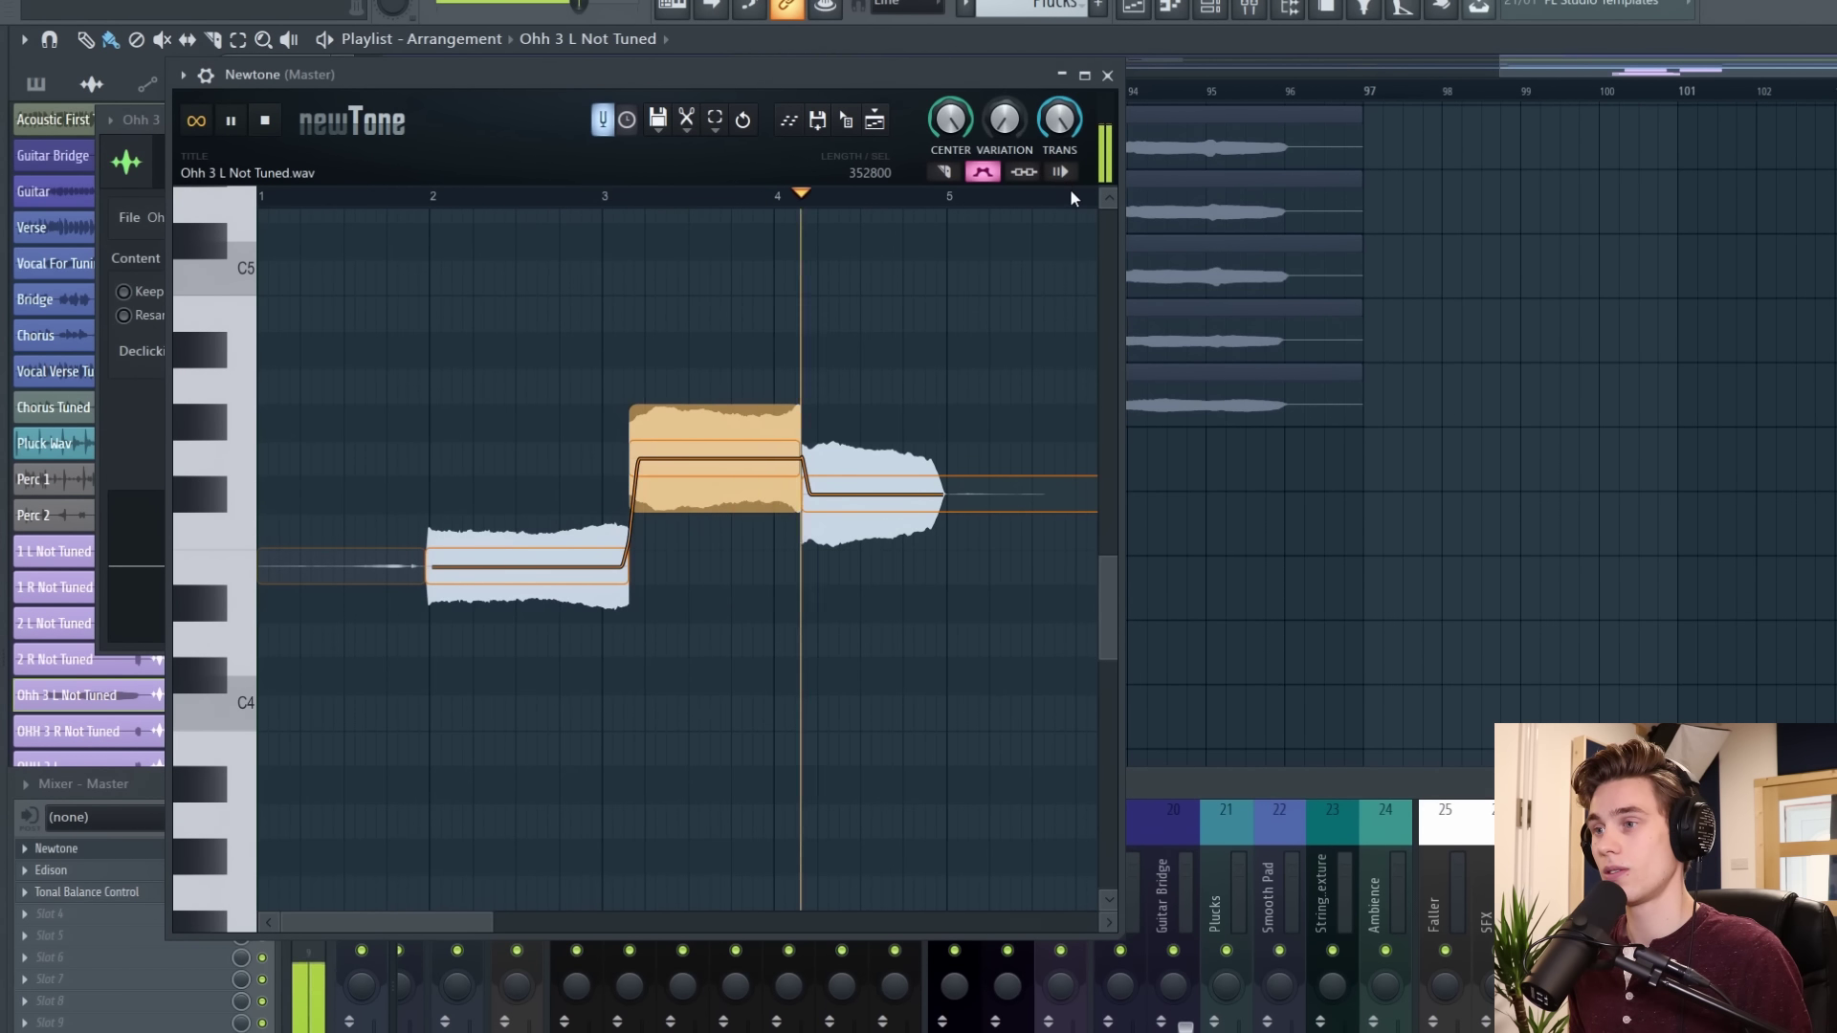
{"action": "key", "text": "space"}
Raise the middle note two semitones to A-4 and audition the phrase from just after bar 2
{"action": "left_click", "coordinate": [719, 432]}
{"action": "left_click_drag", "start_coordinate": [721, 428], "coordinate": [721, 355]}
{"action": "left_click", "coordinate": [462, 202]}
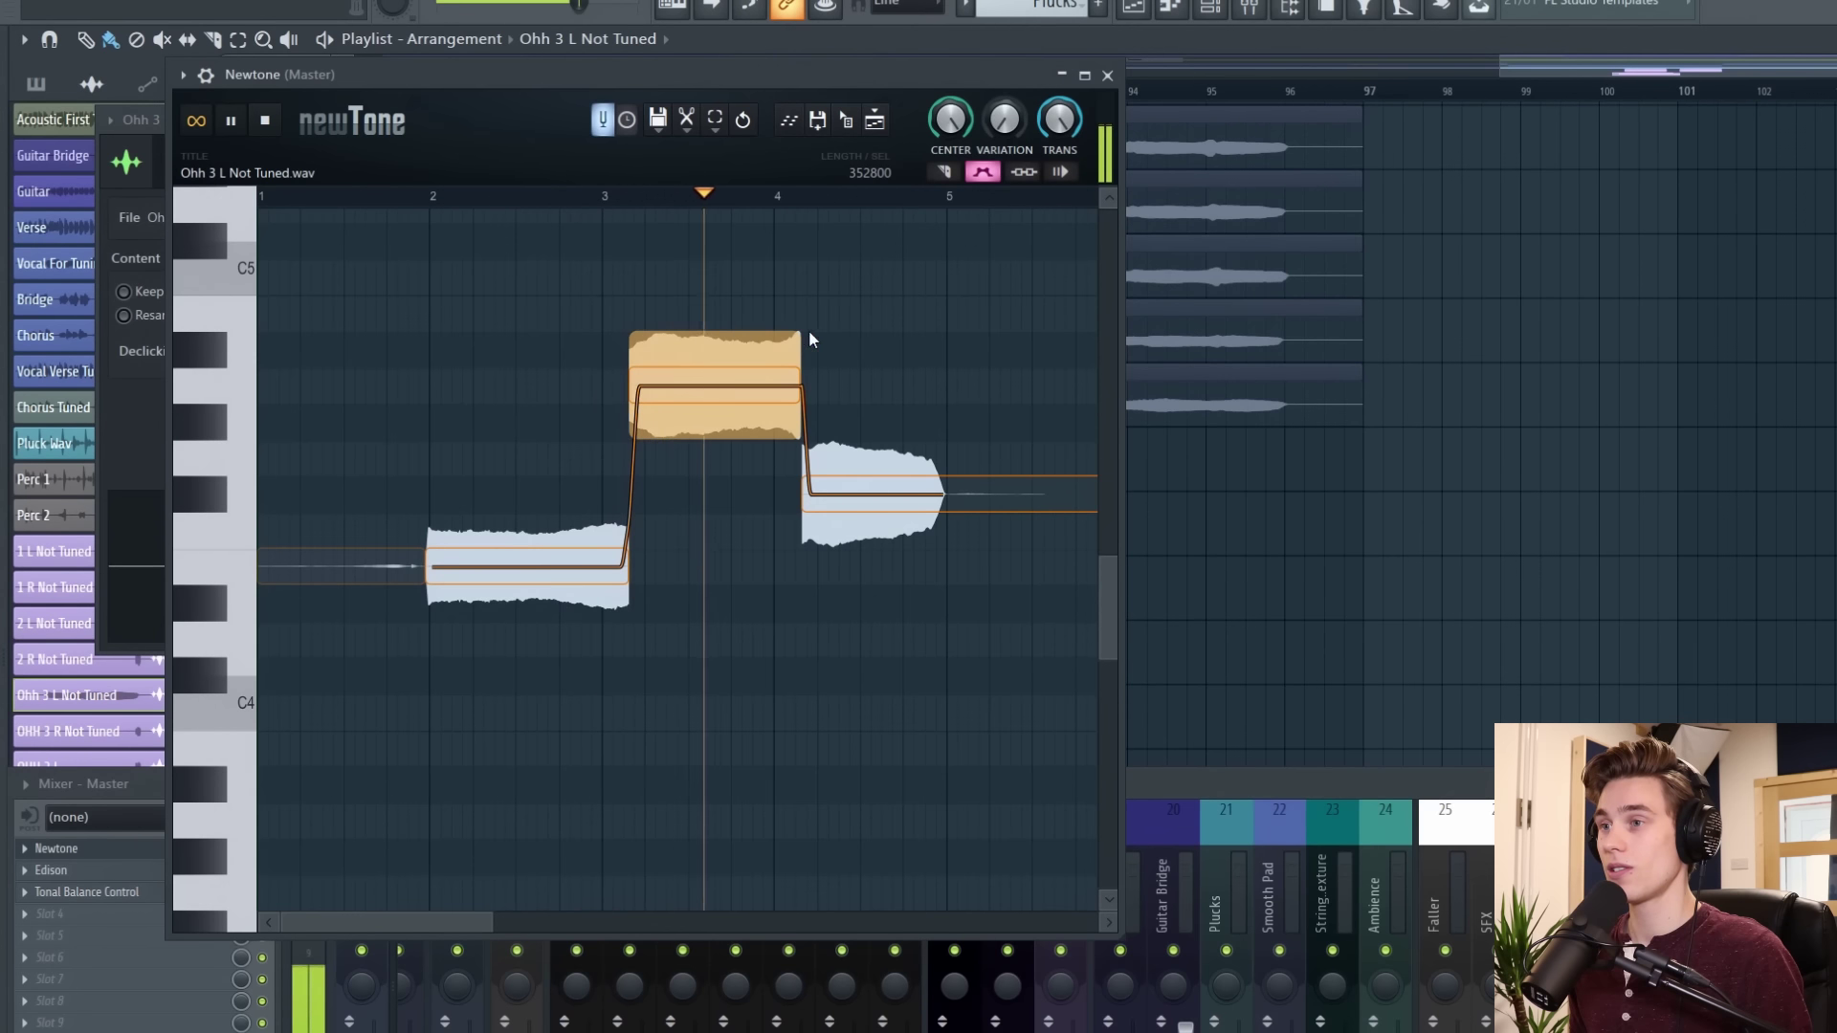
{"action": "key", "text": "space"}
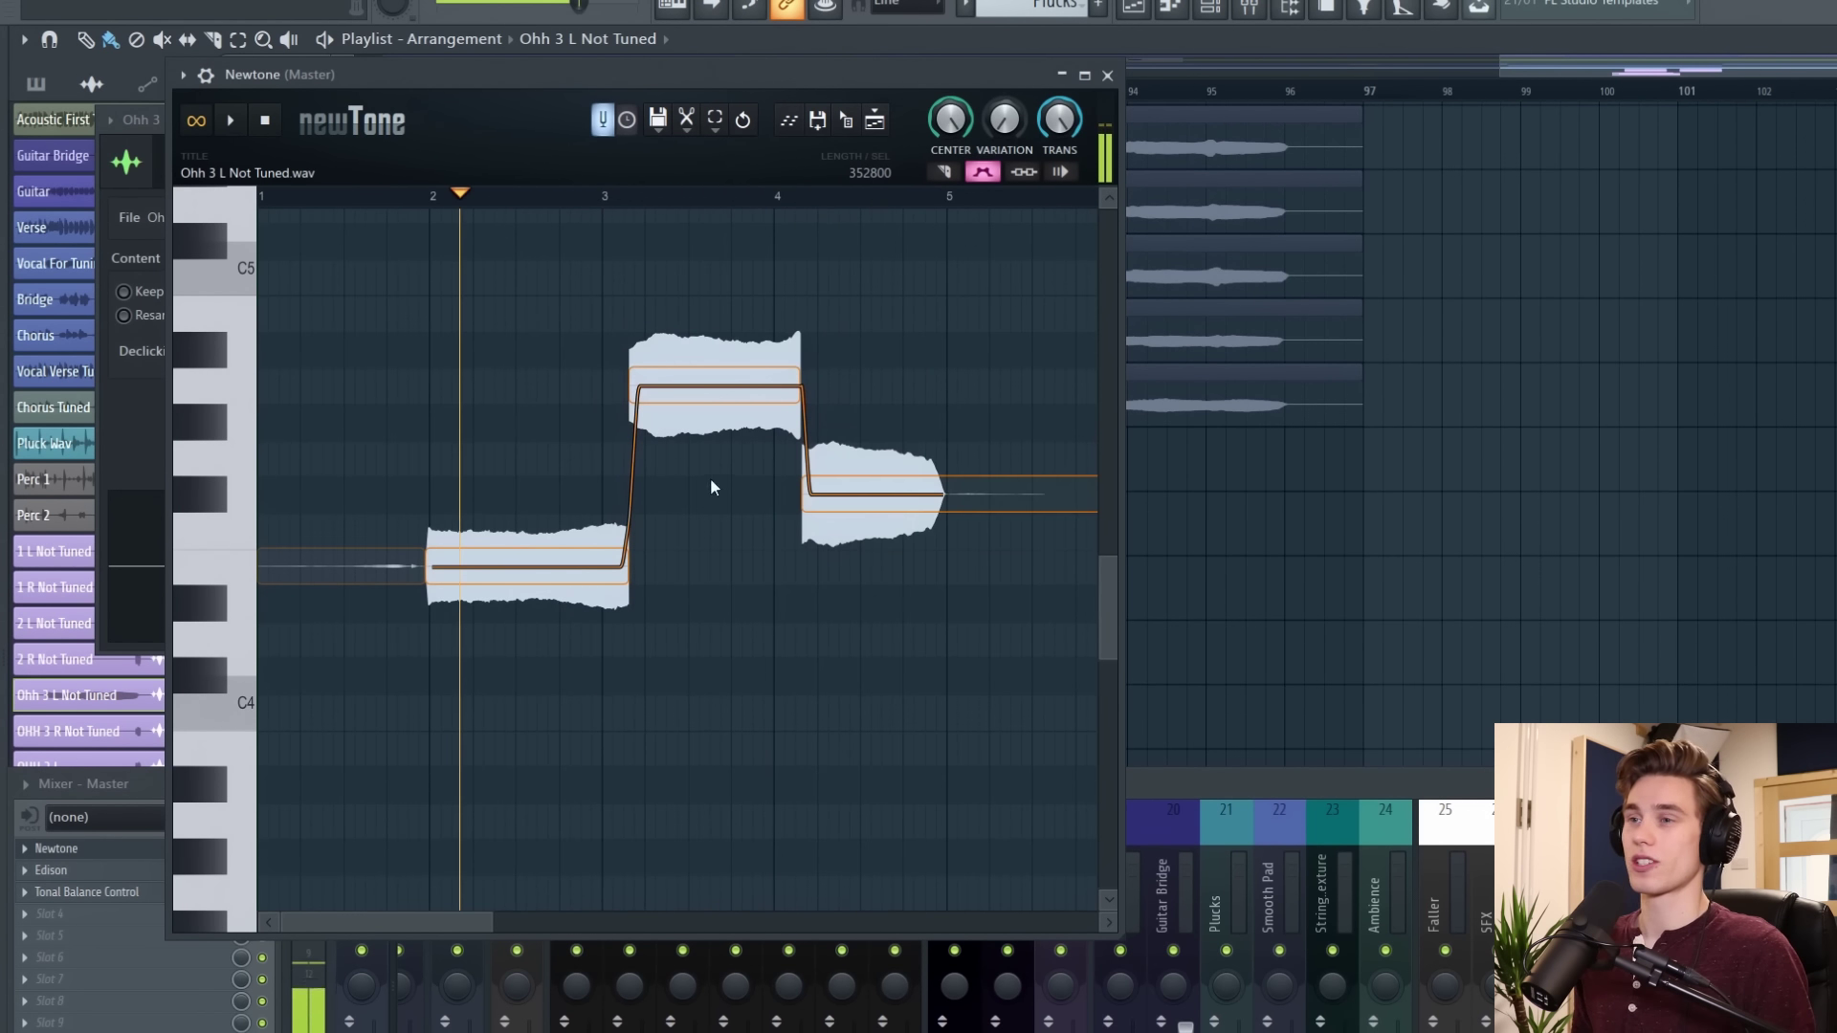
{"action": "mouse_move", "coordinate": [720, 380]}
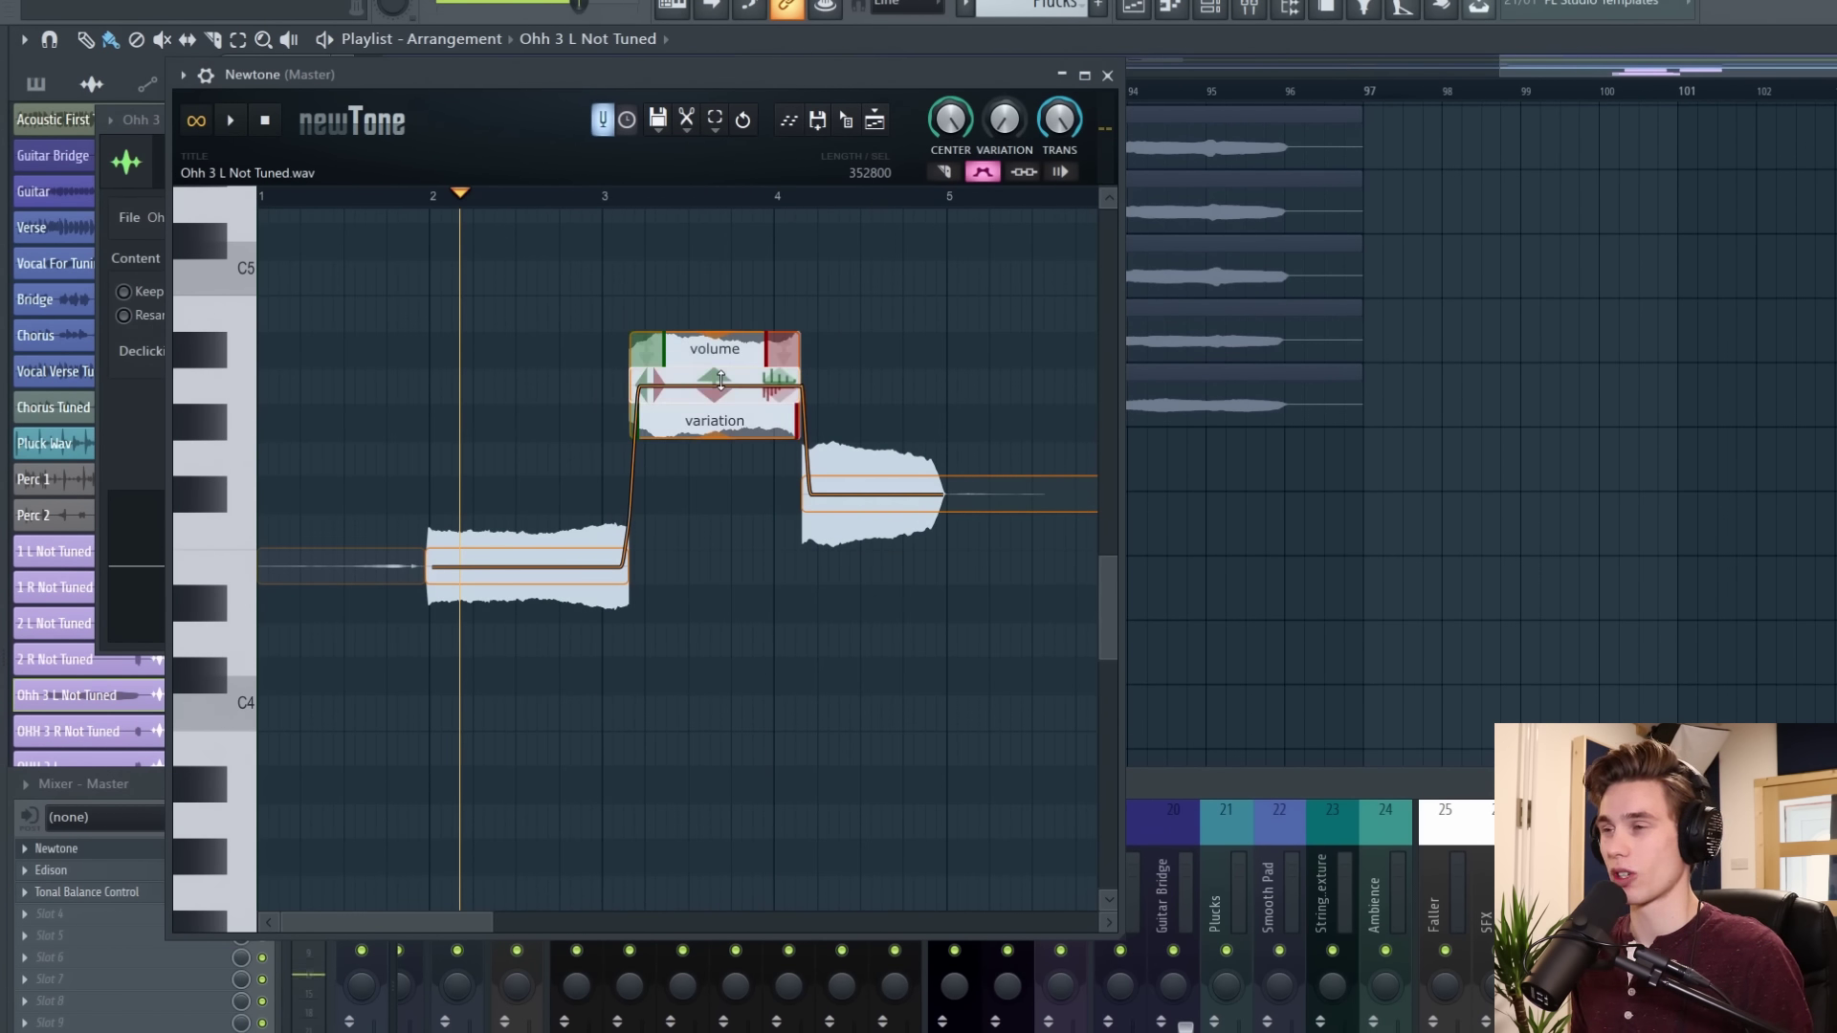